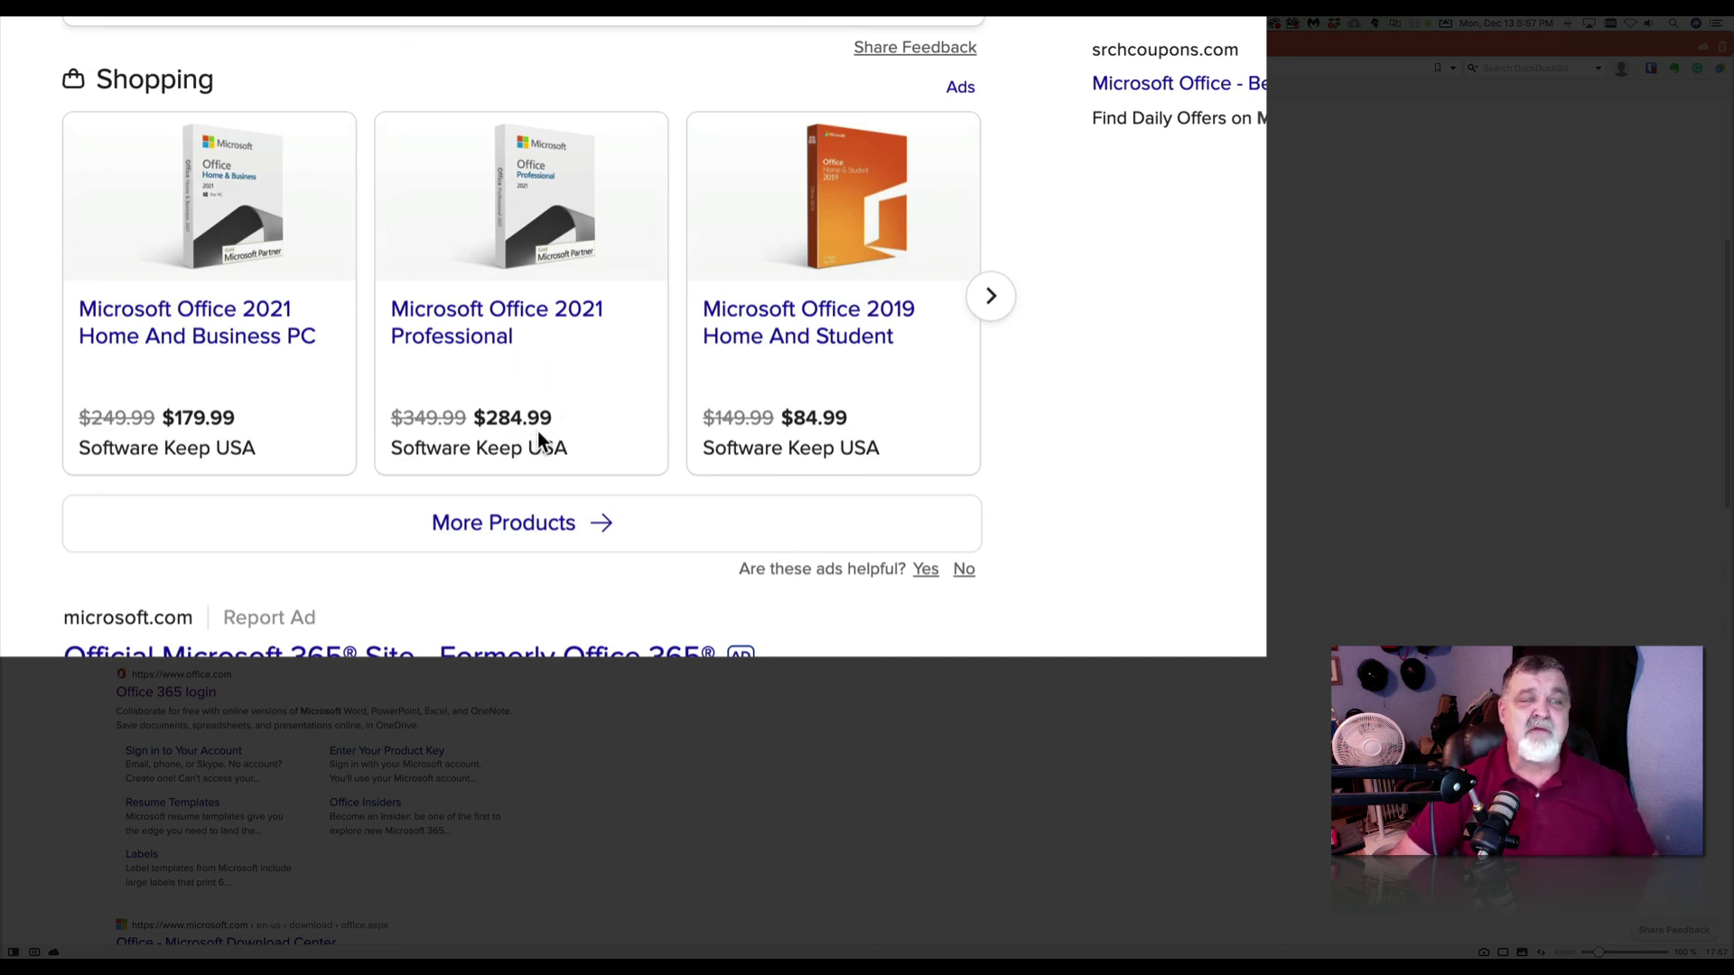
Look over the Microsoft Office prices in the shopping results and open the LibreOffice home page.
scroll(532, 442, "down", 2)
scroll(535, 434, "up", 1)
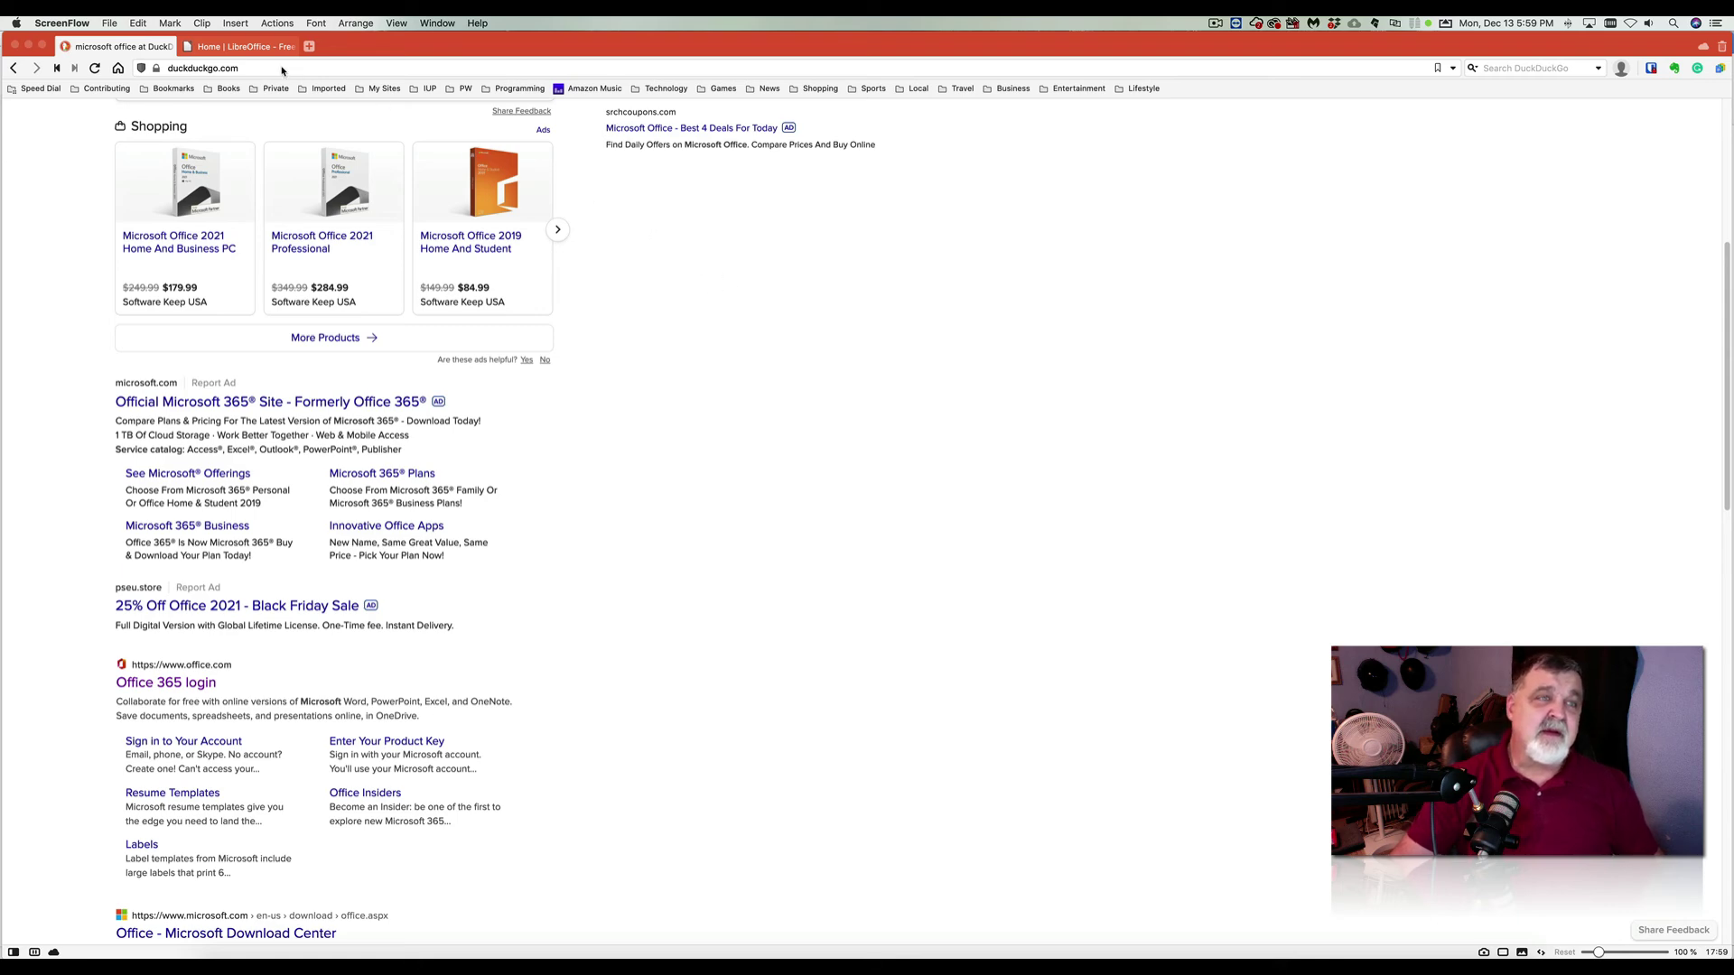
left_click(250, 51)
left_click(250, 51)
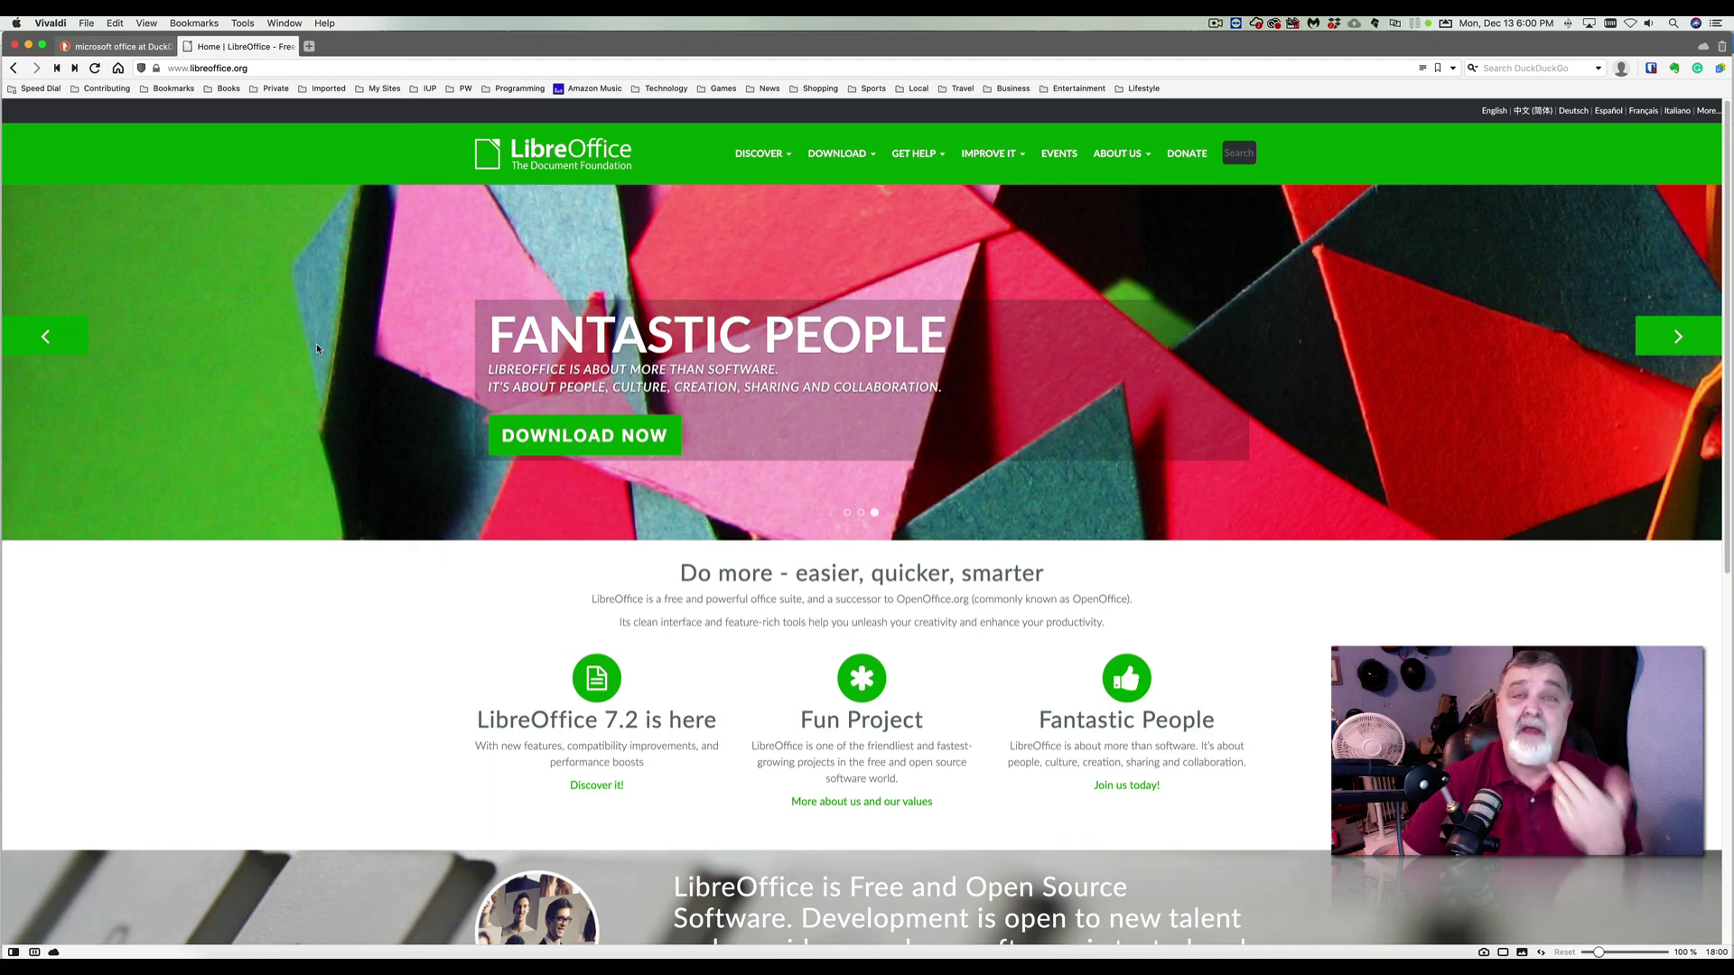
Minimize the browser window and make the blank LibreOffice Writer document active beside the blank Word document.
left_click(28, 46)
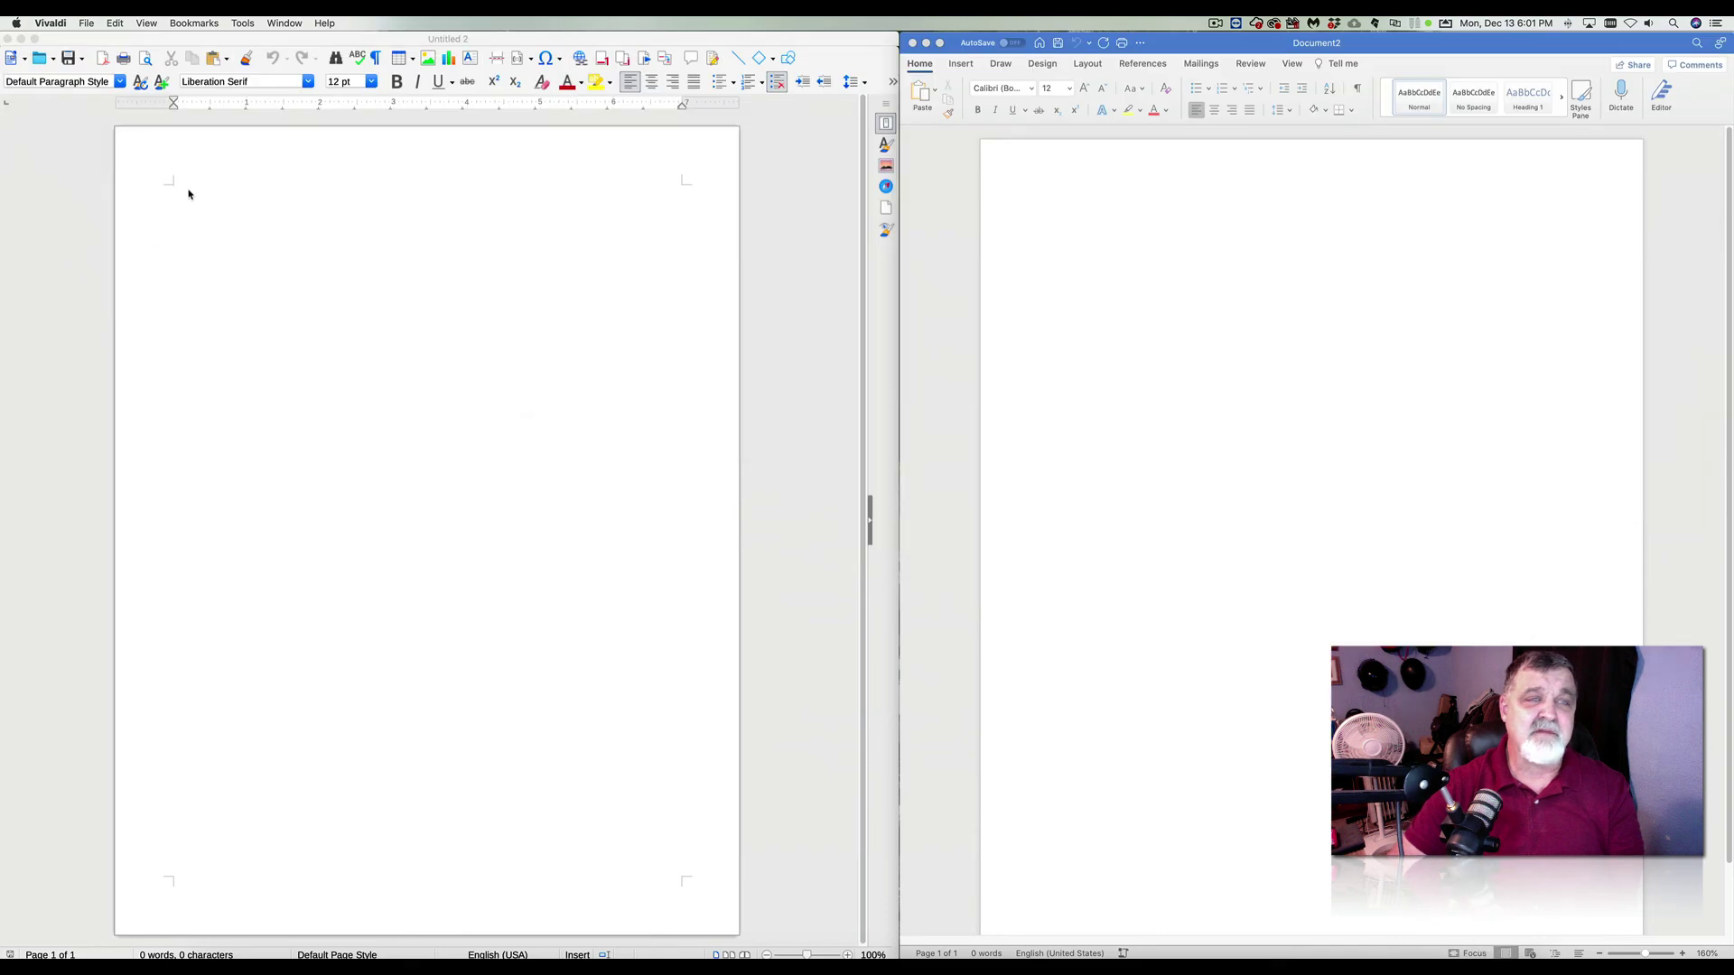
left_click(314, 257)
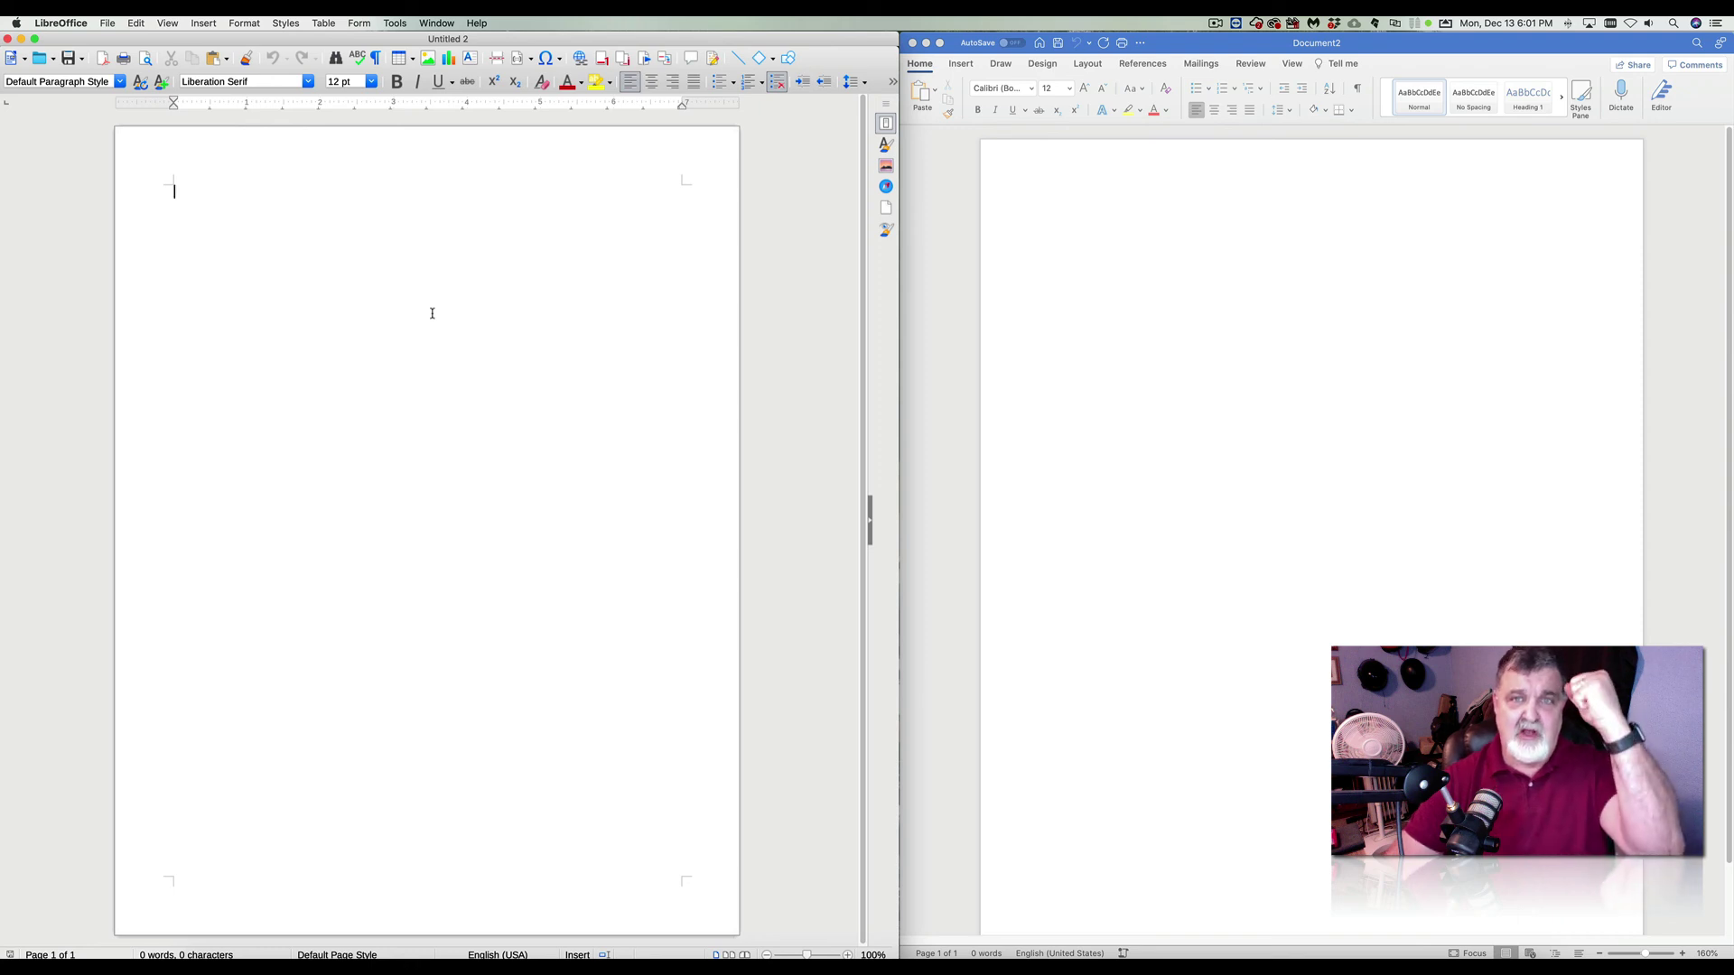
left_click(1095, 317)
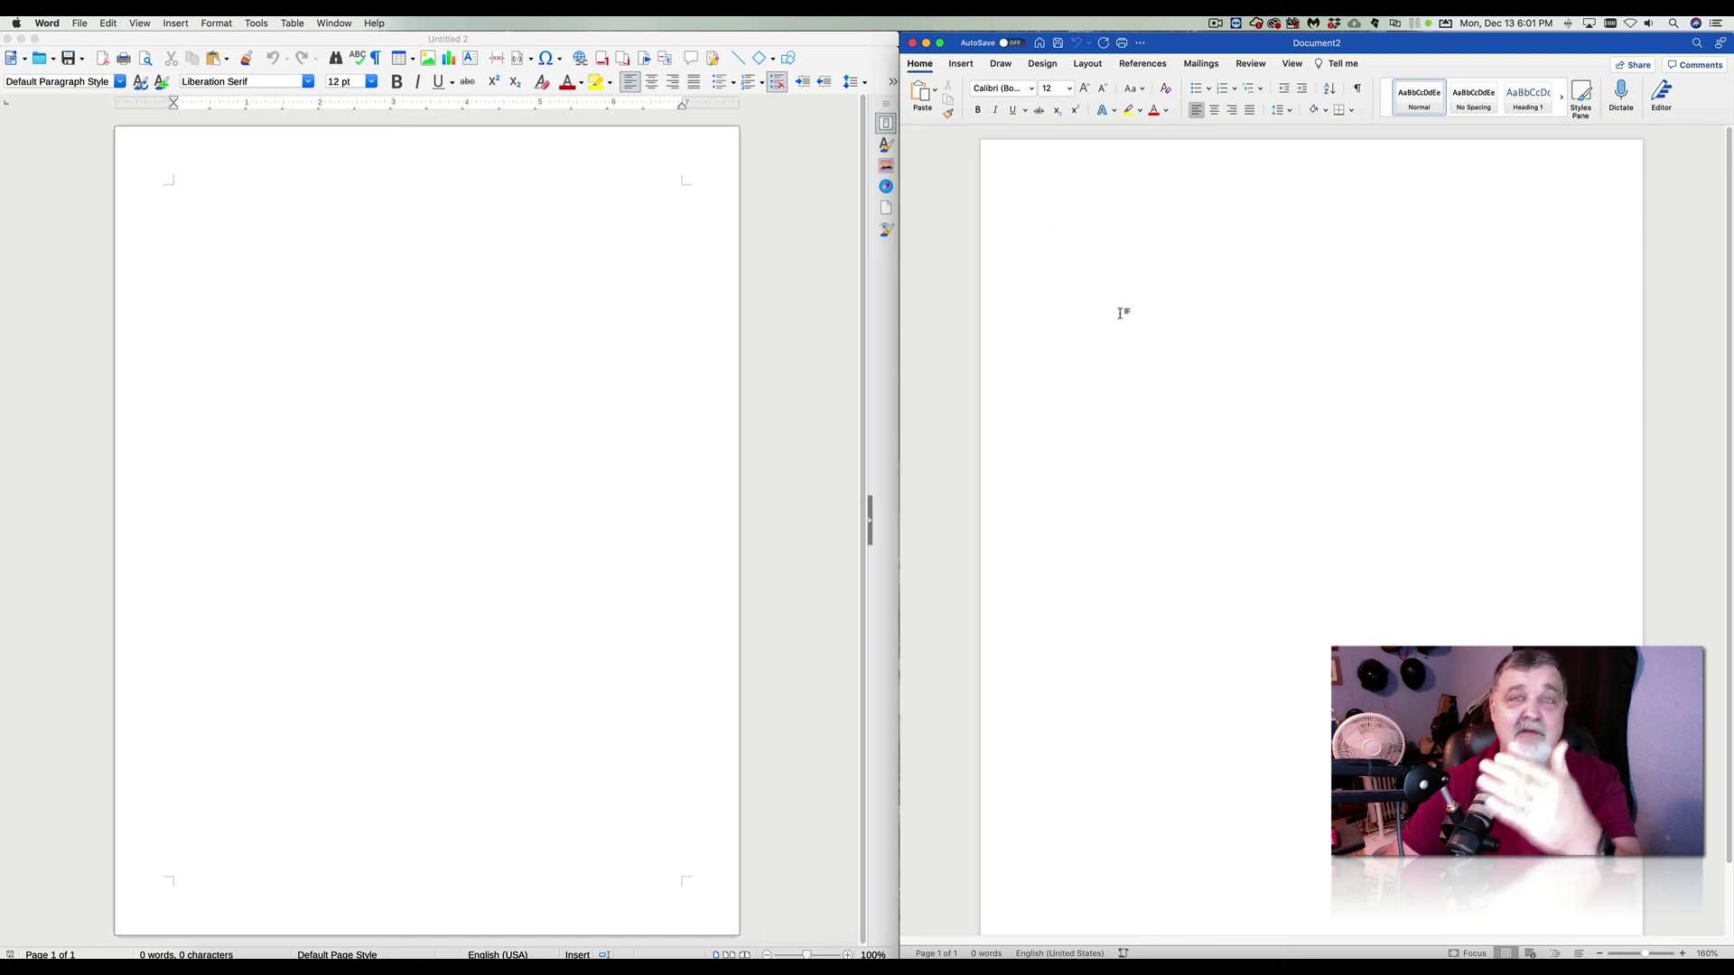
left_click(447, 276)
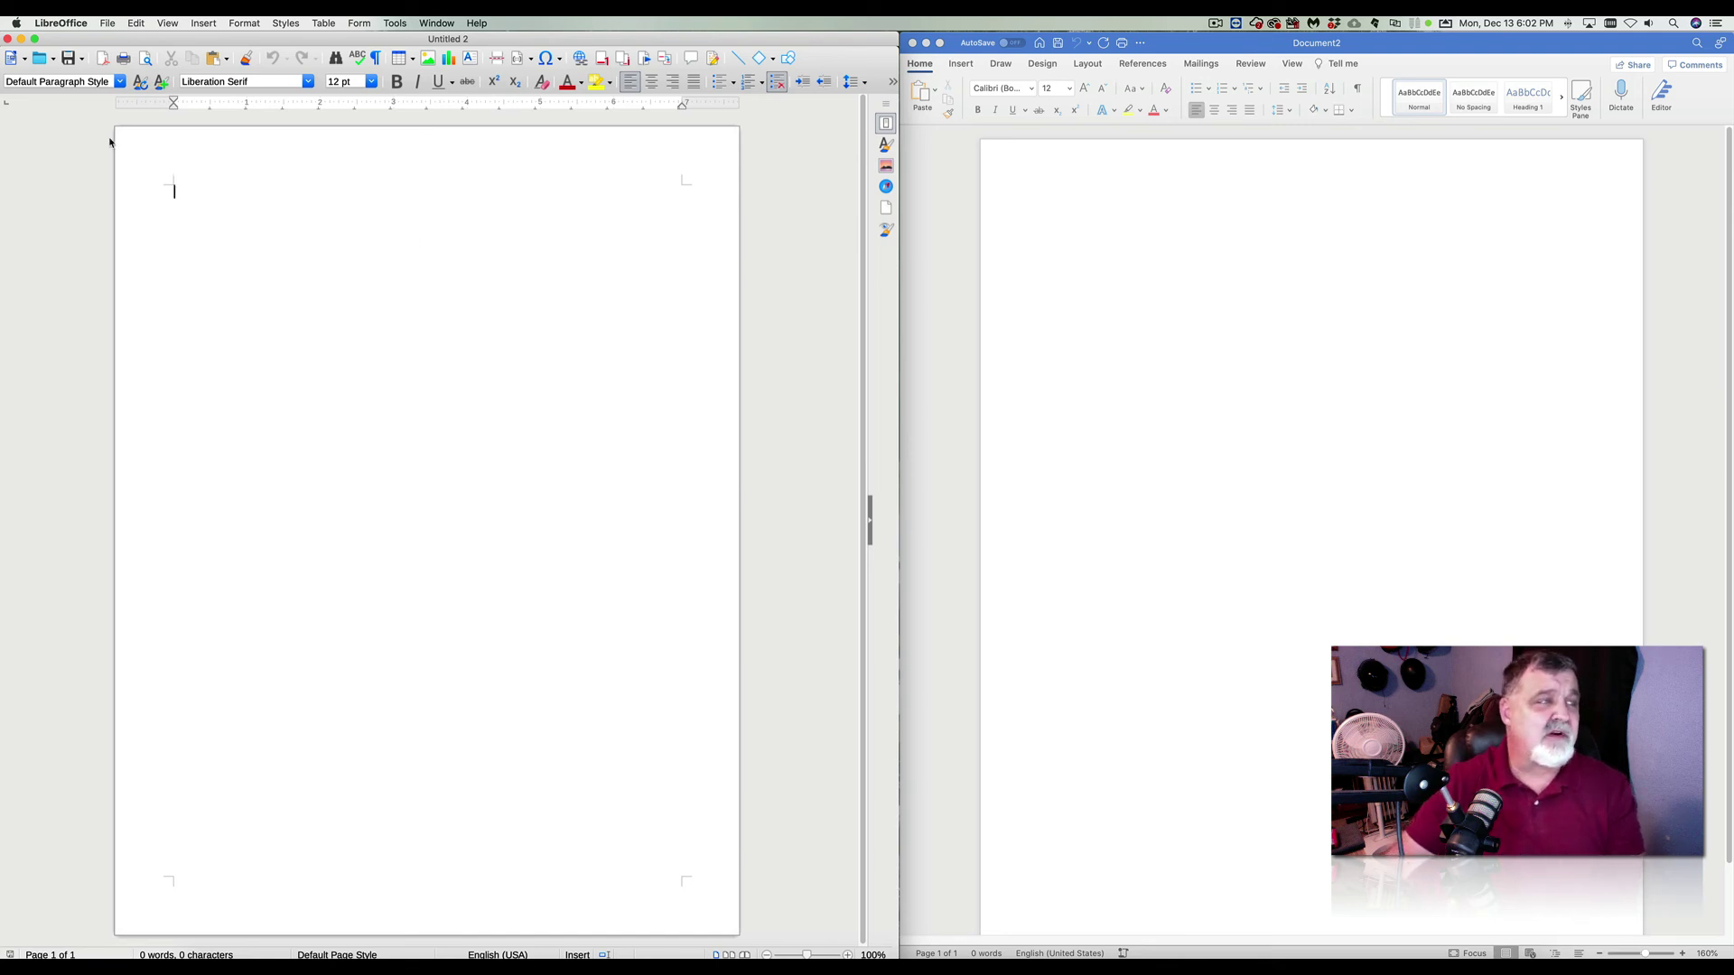
Switch to TextEdit, bring the task list fully into view, and add the line "Save as a Microsoft Word Document" at its end.
key("super+Tab")
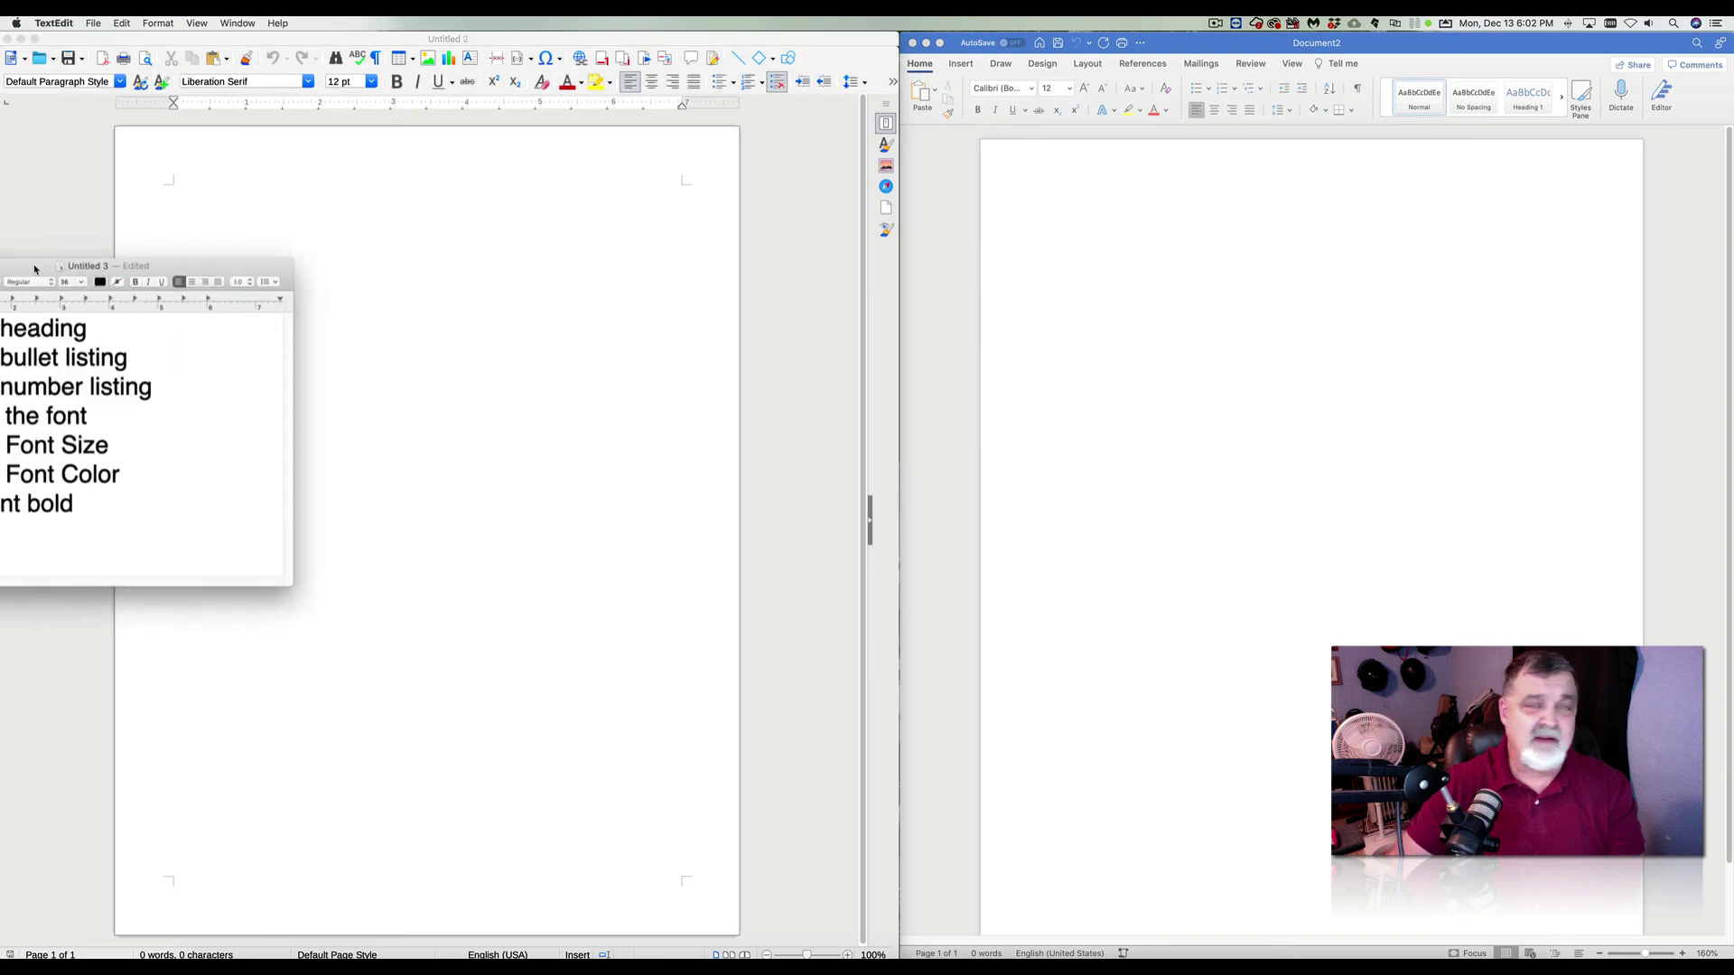
left_click_drag(32, 263, 730, 178)
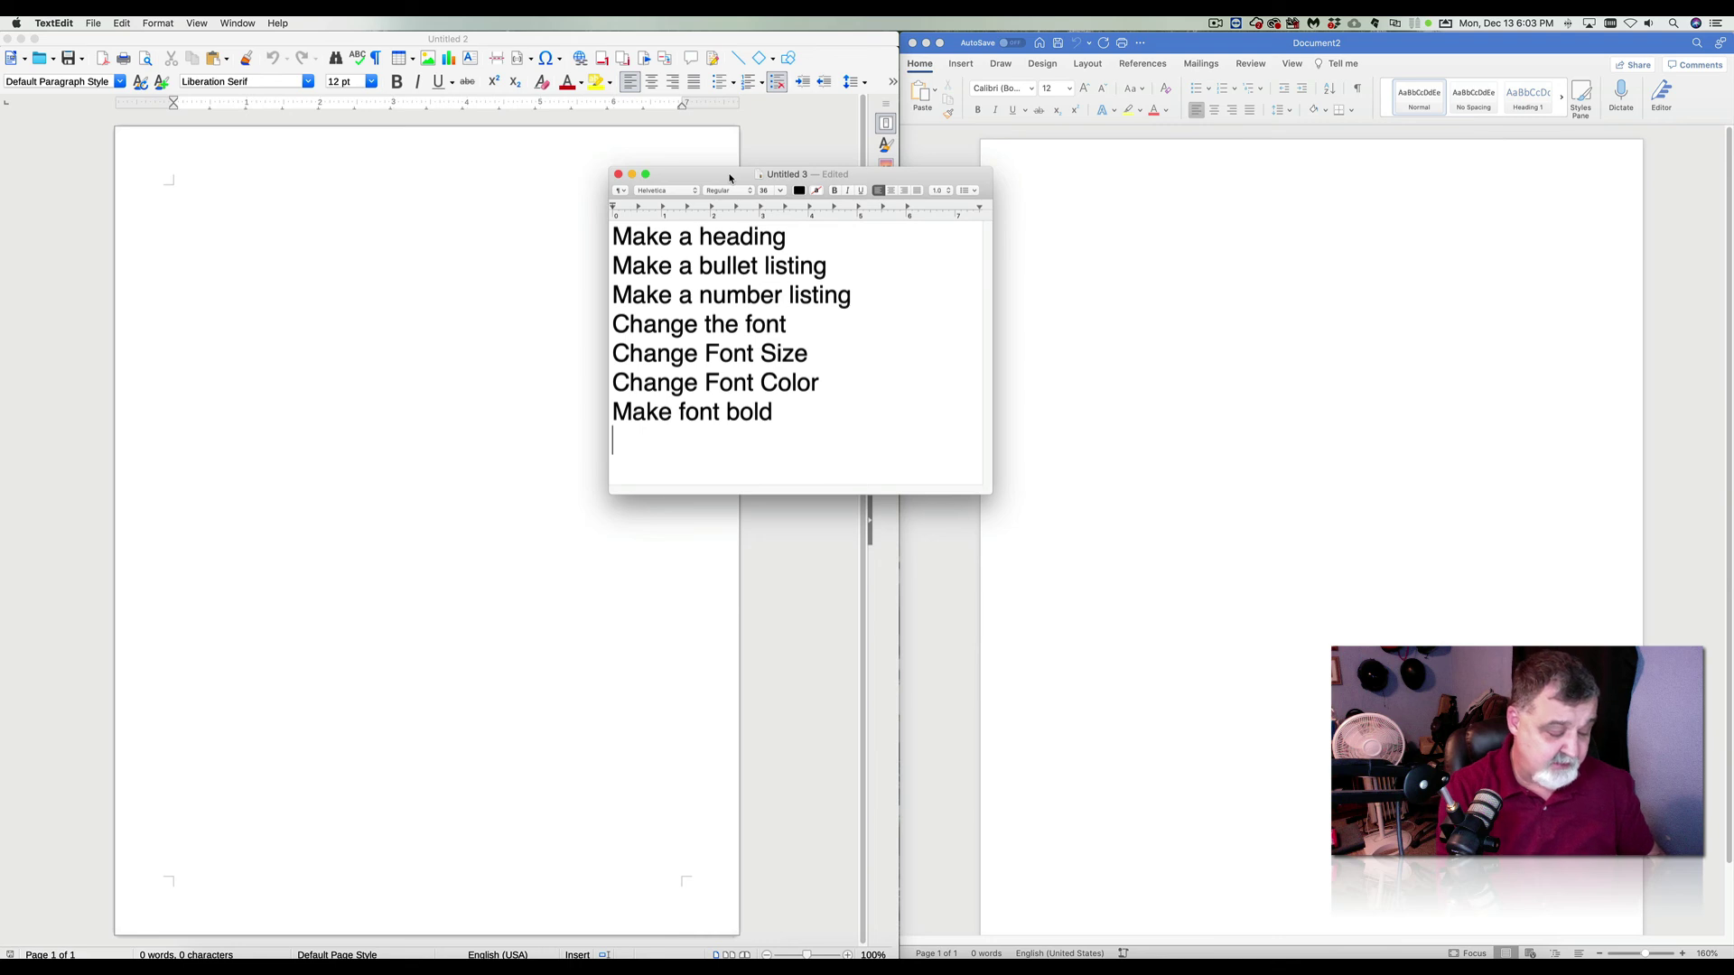
type("Save ")
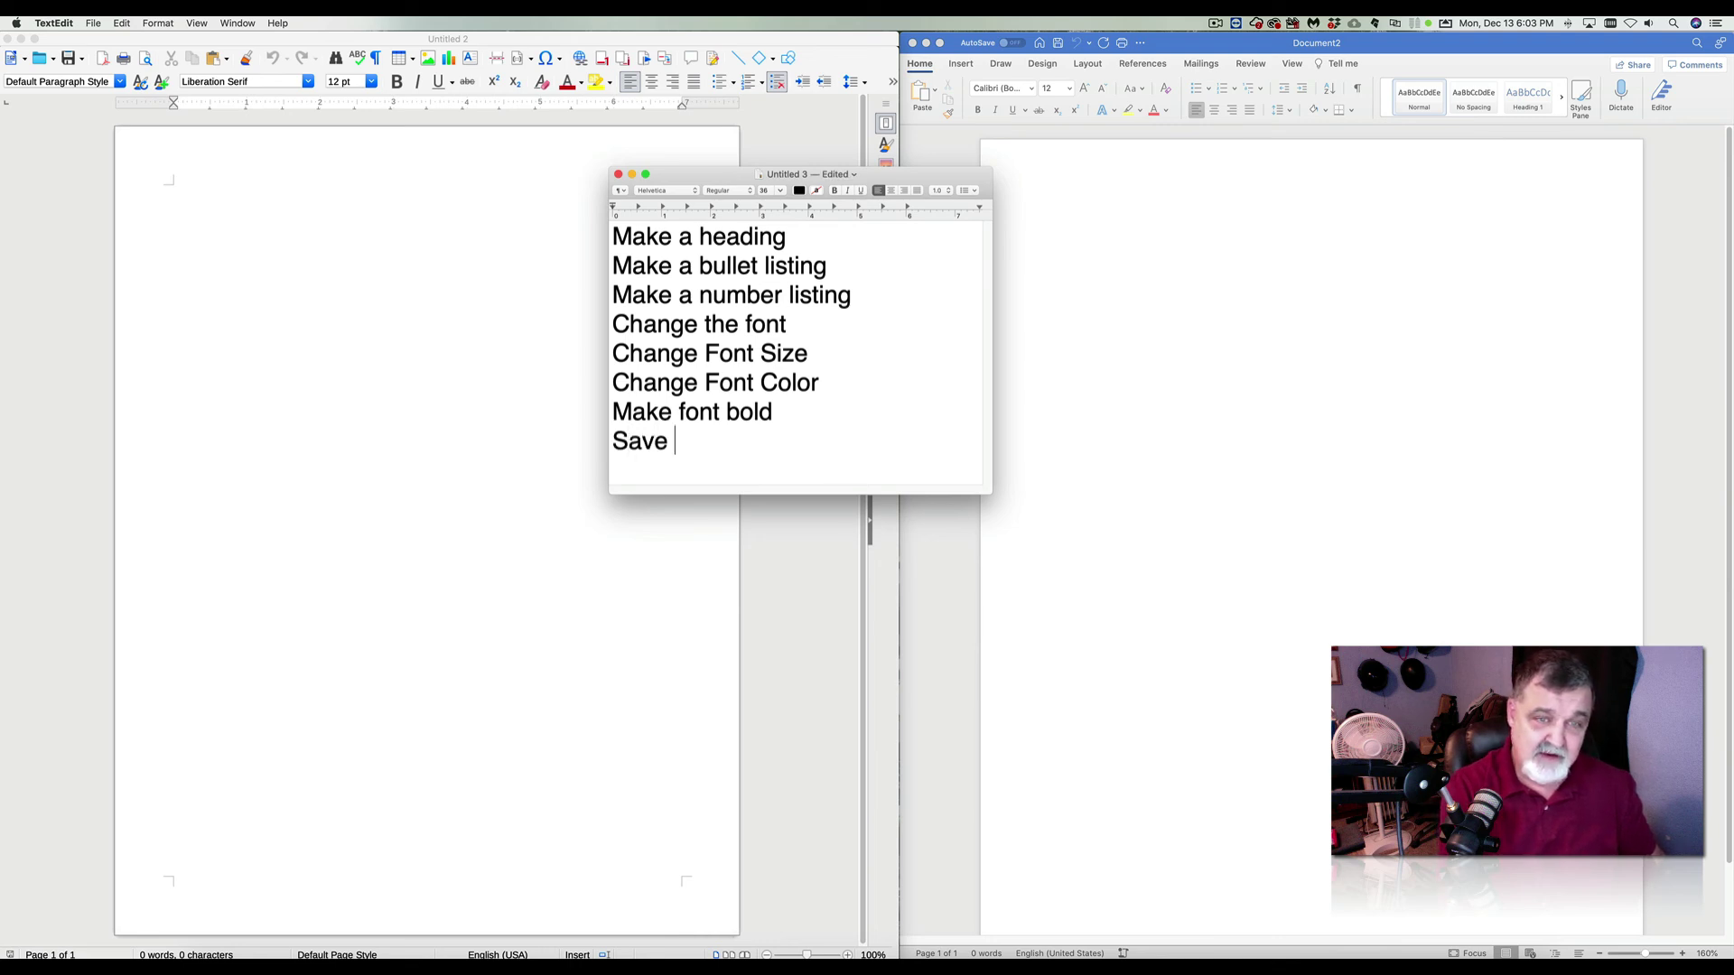
type("as a Wo")
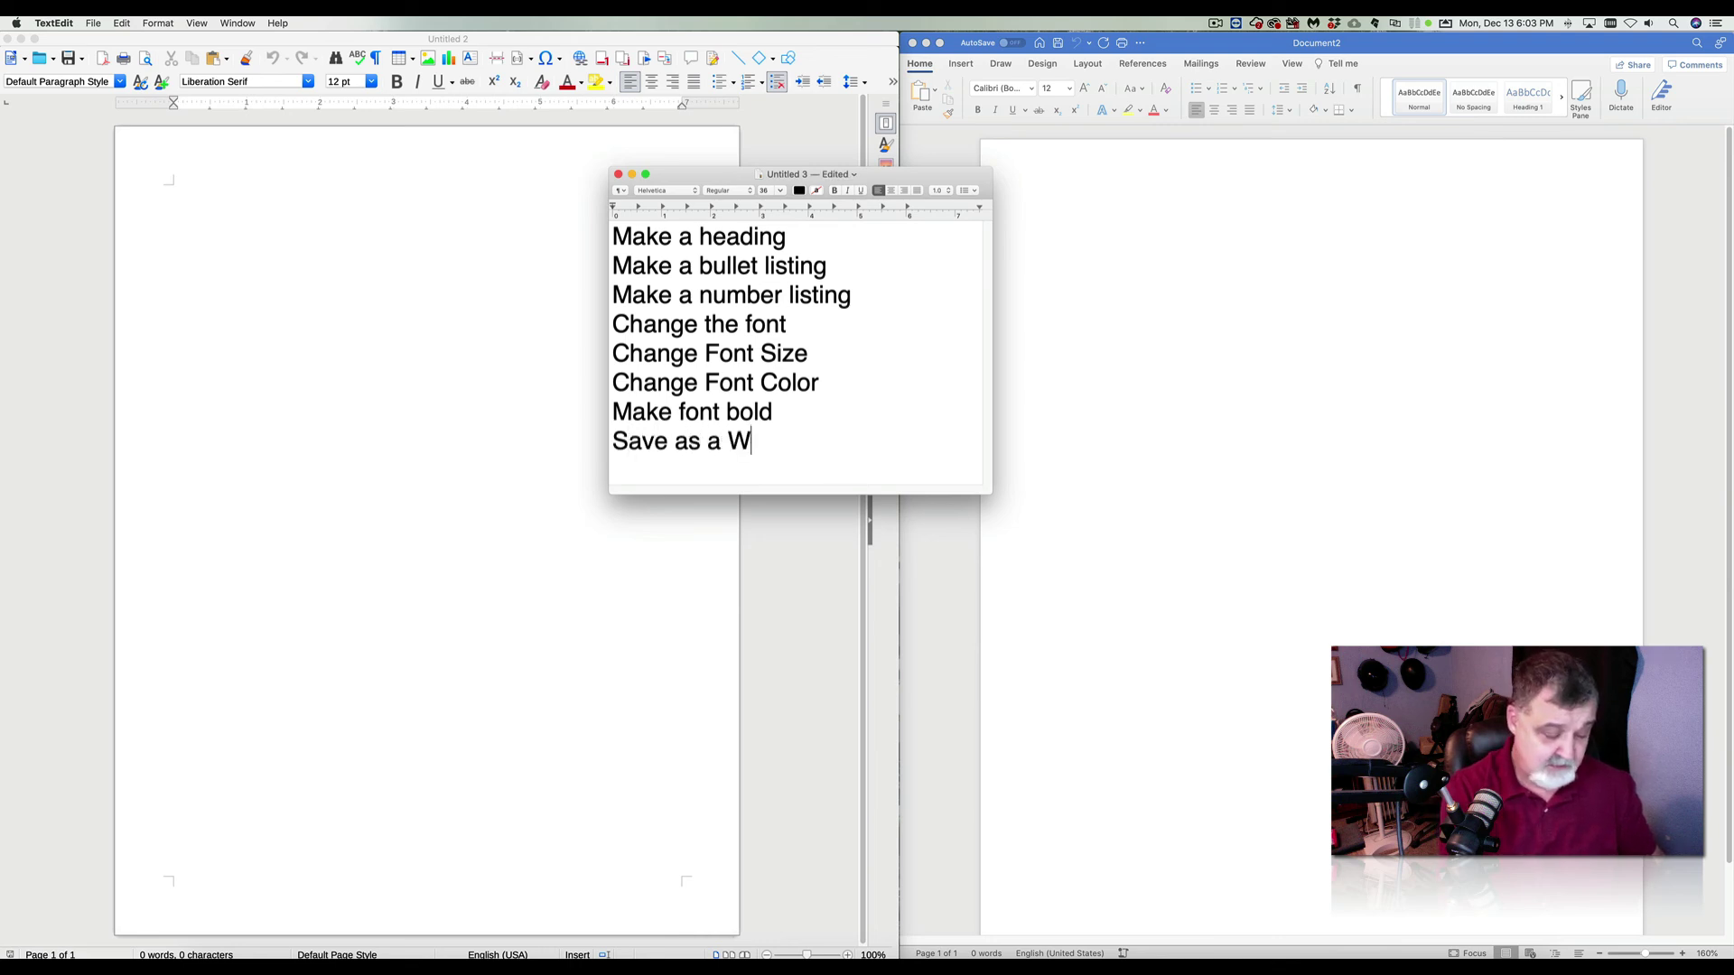
key("BackSpace")
key("BackSpace")
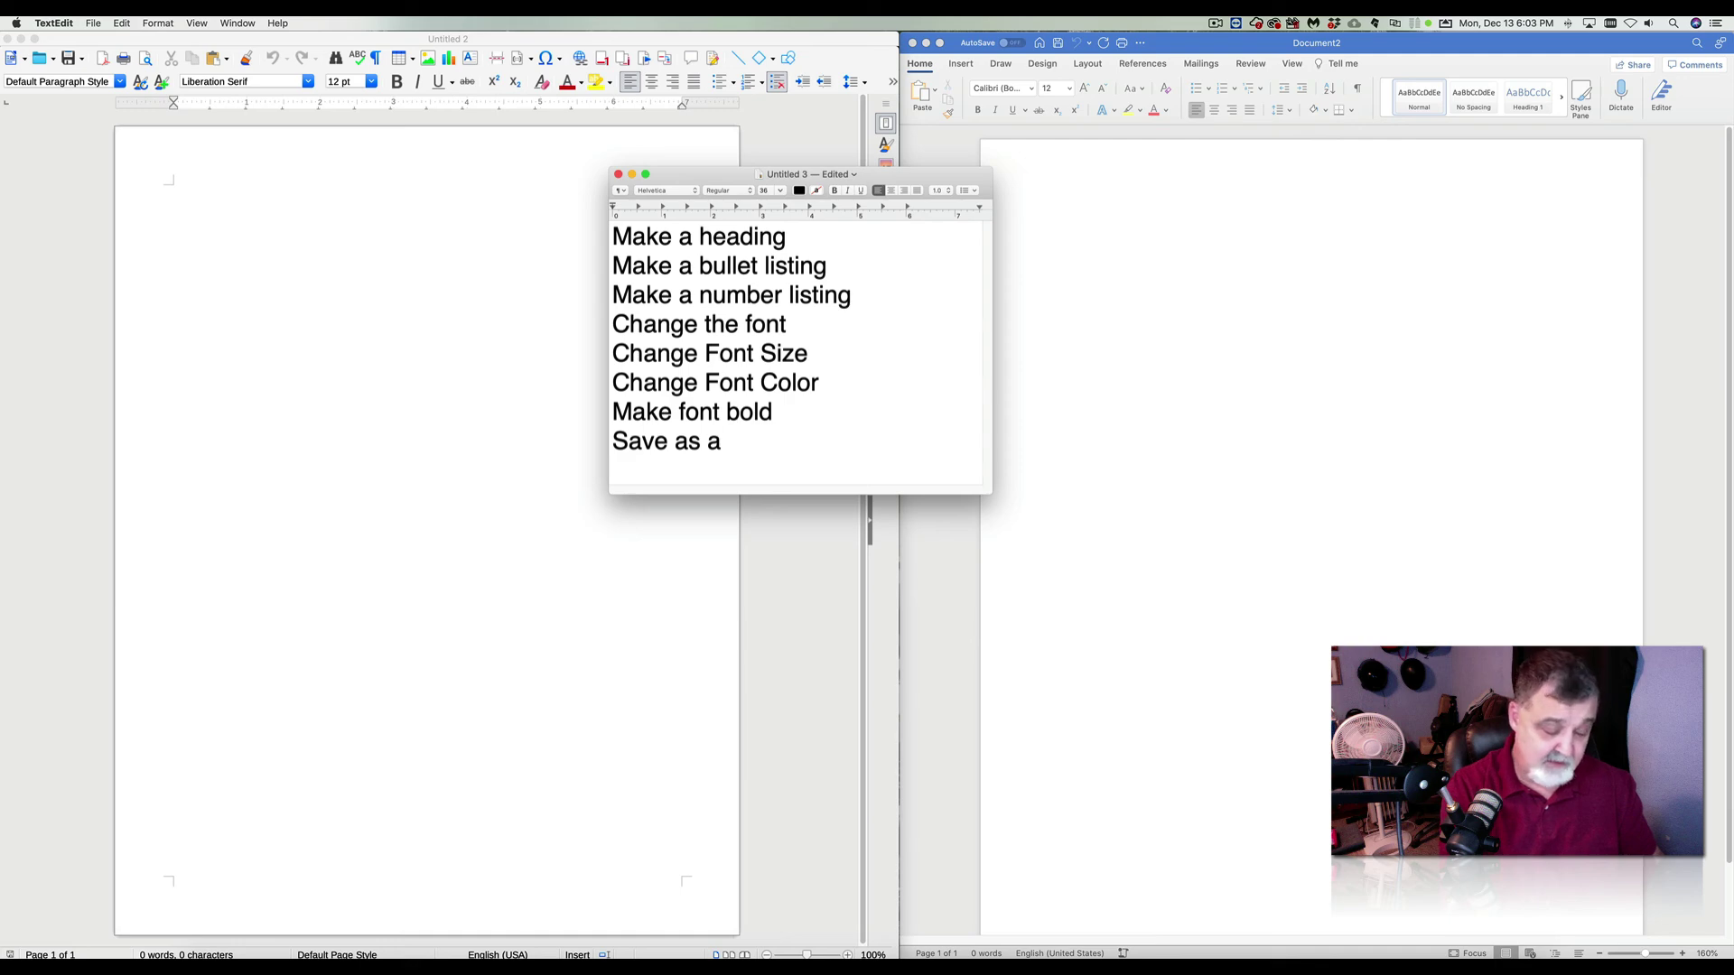
type("Microsc")
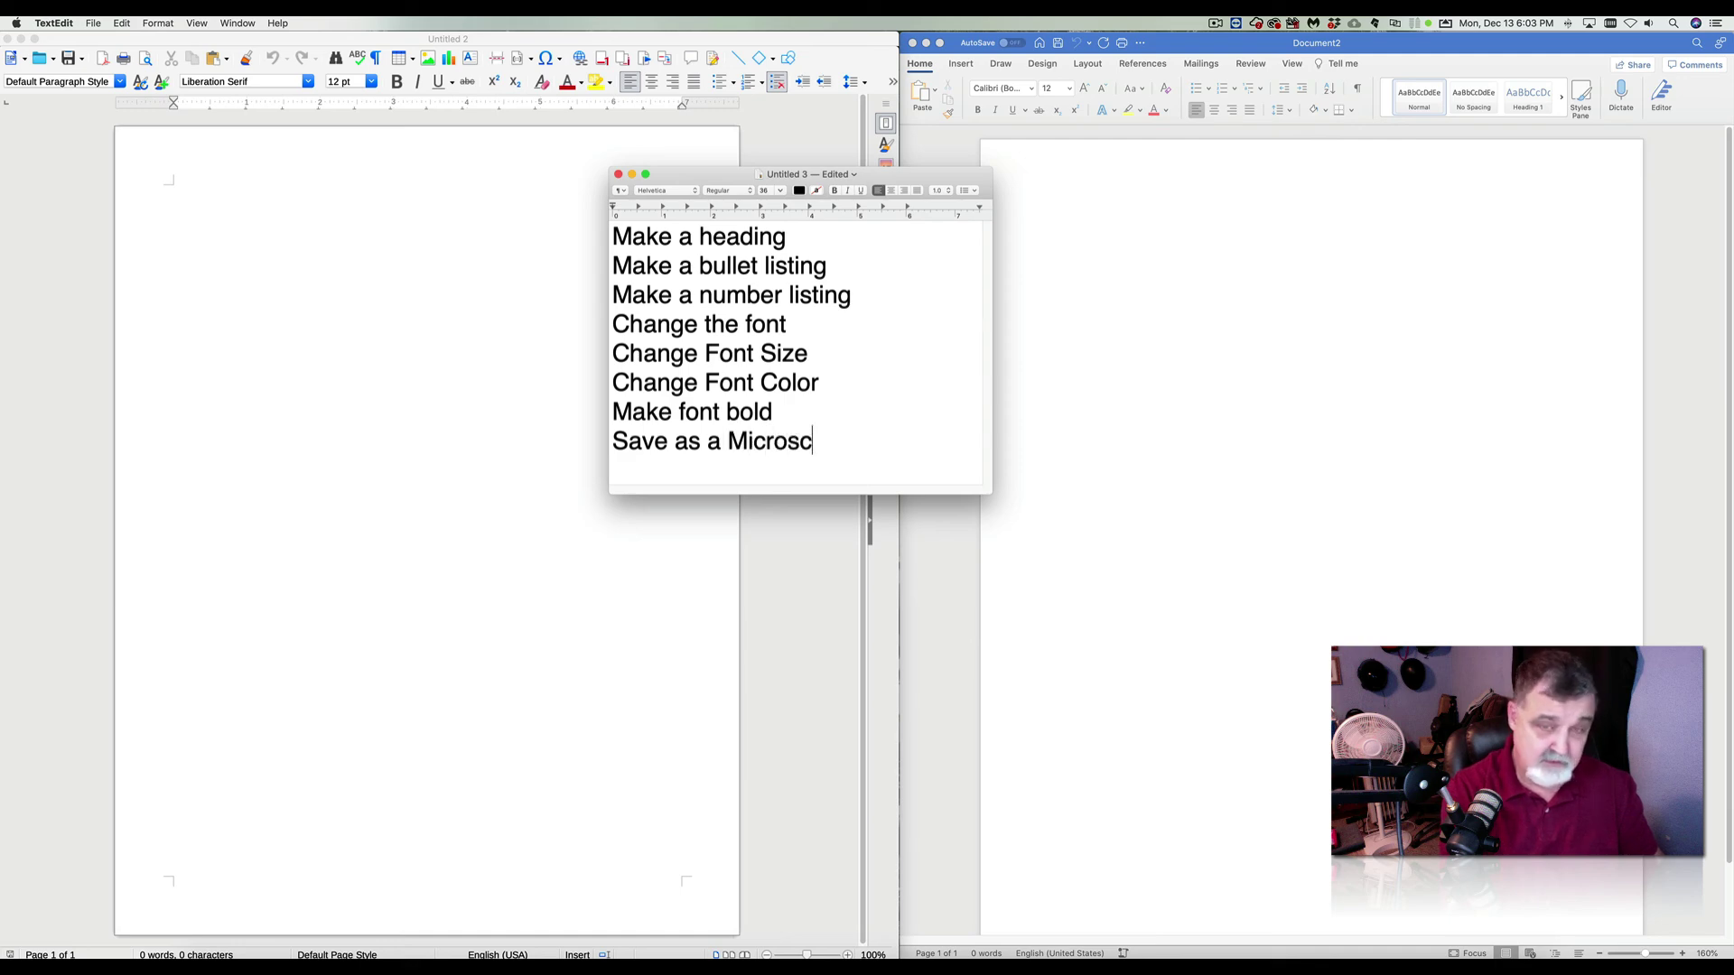
key("BackSpace")
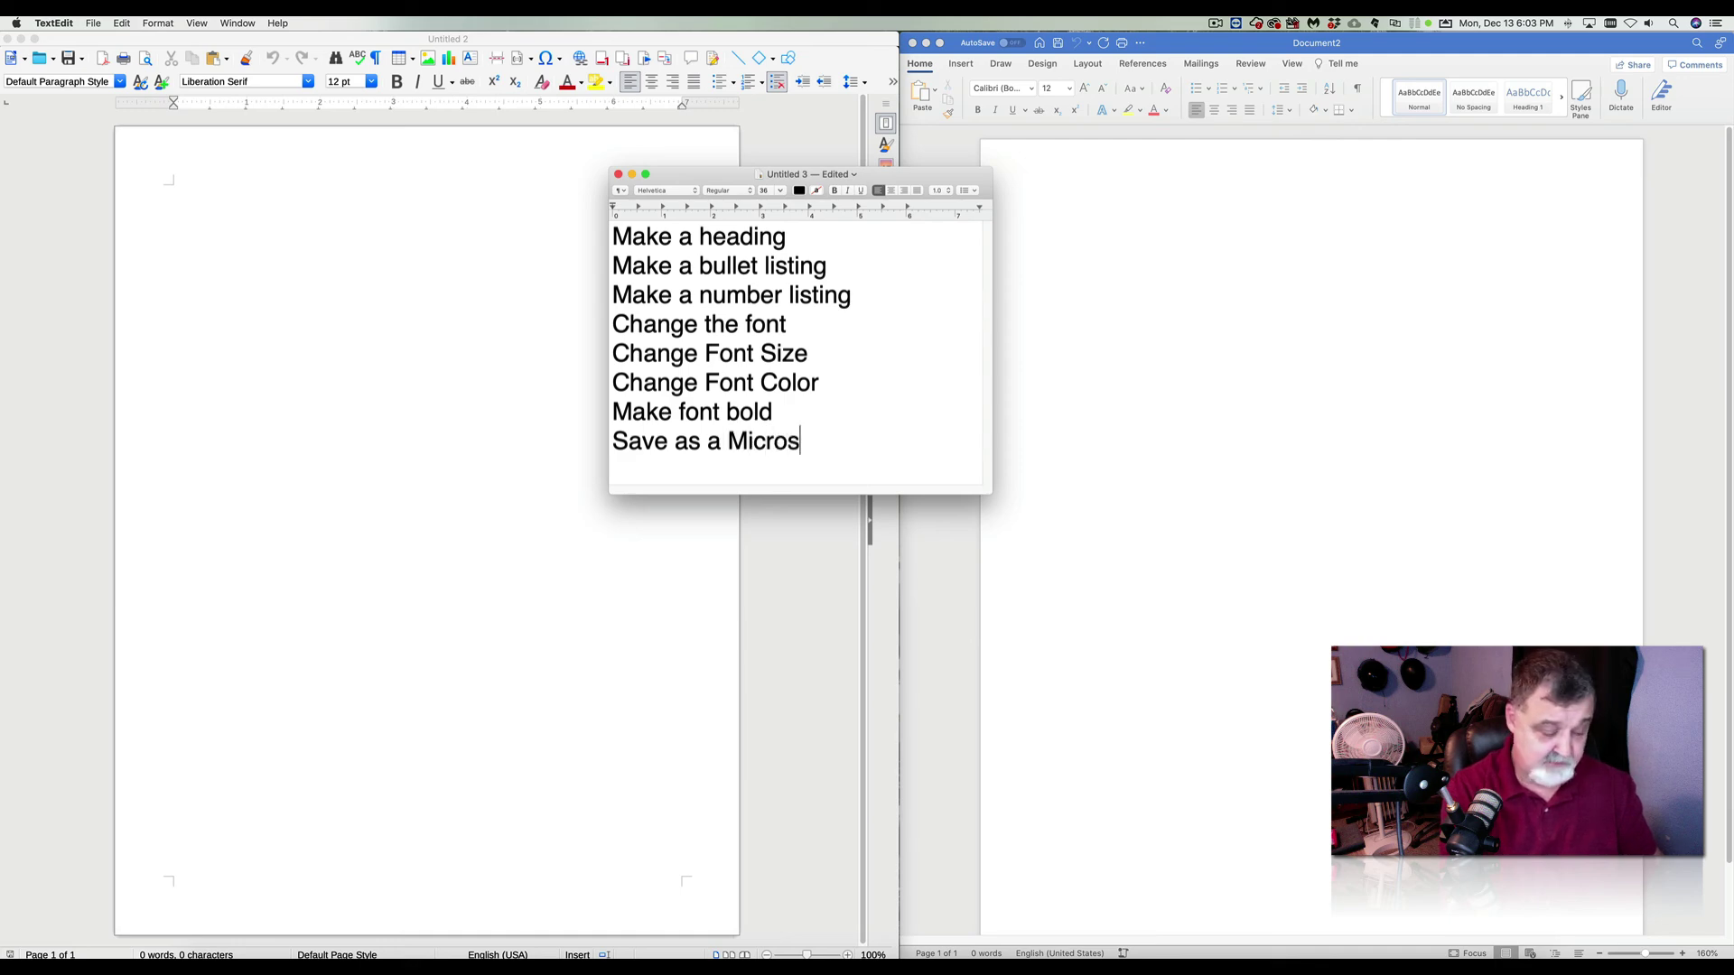
type("oft Word Doc")
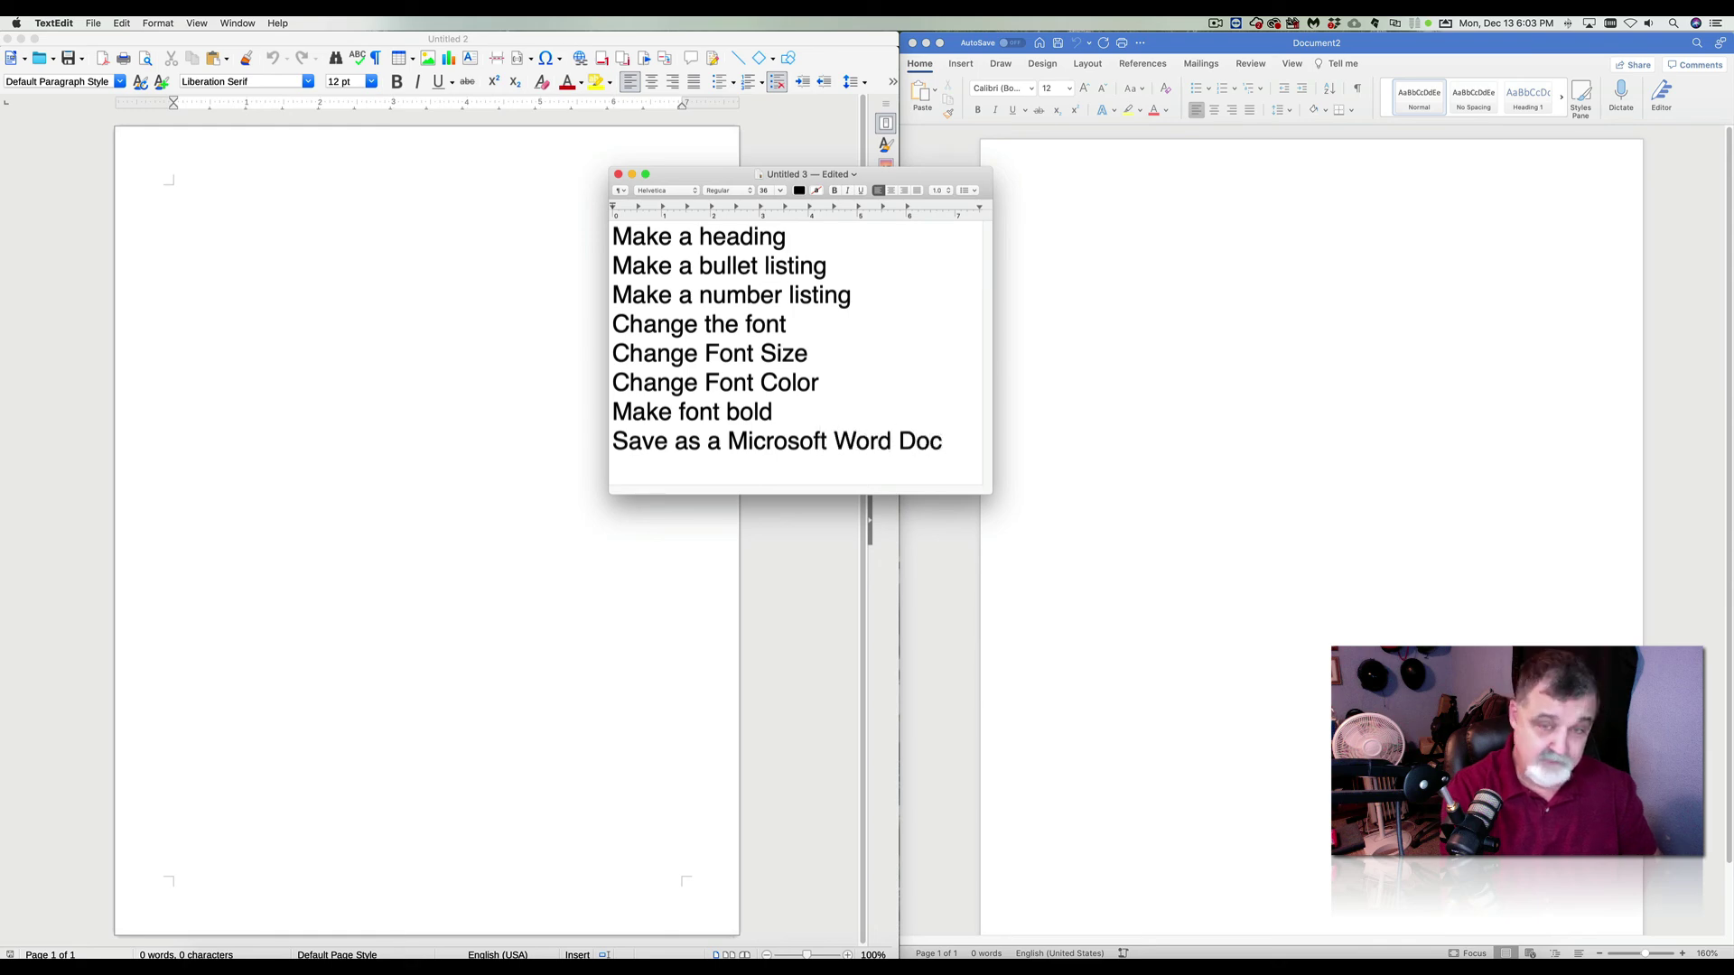
type("ument")
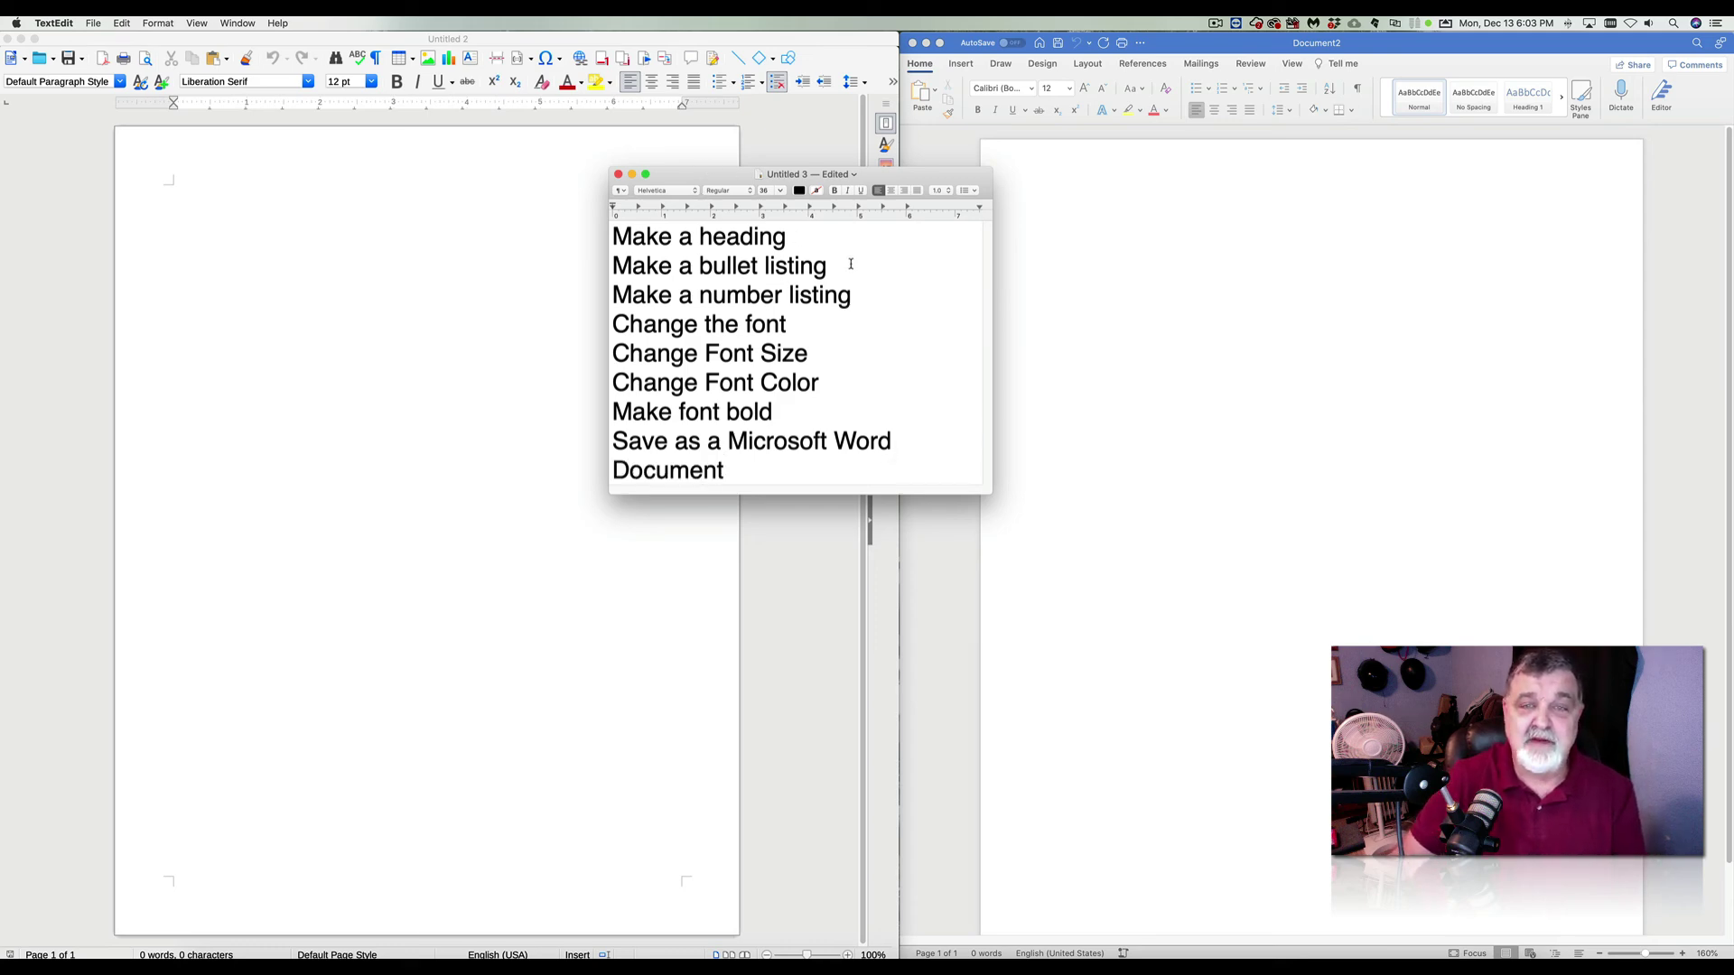
Widen the task list window so the last line fits on one row, and move the window out of view.
left_click_drag(991, 311, 1075, 309)
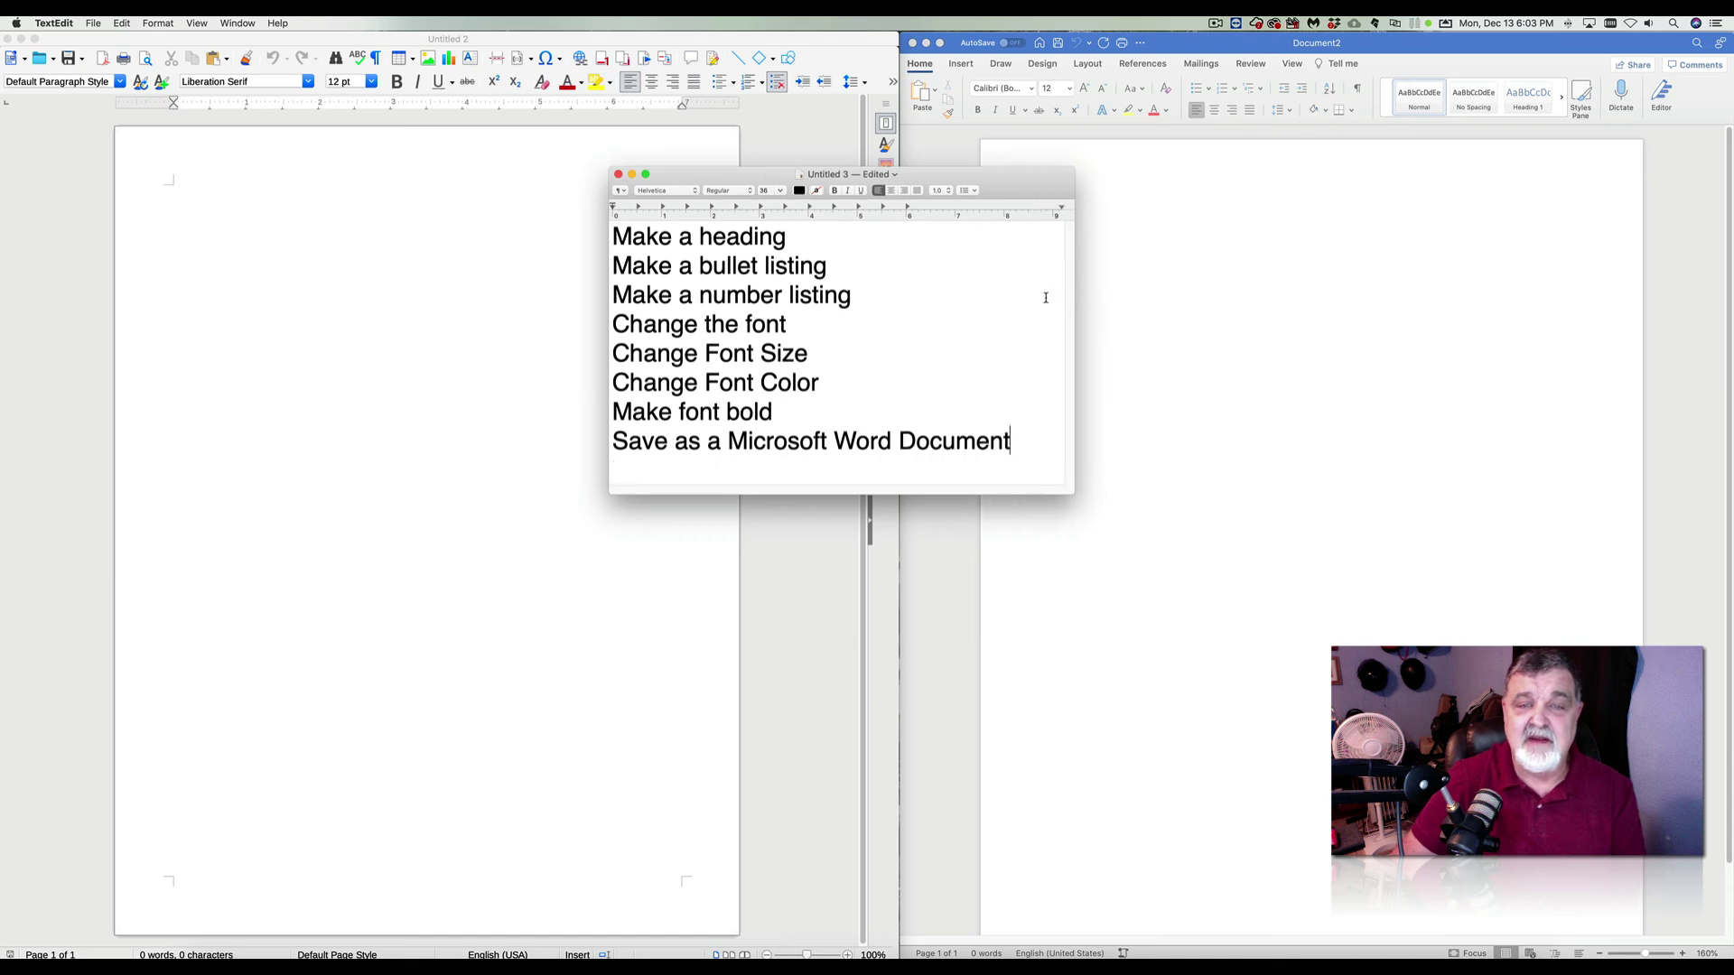
left_click_drag(995, 183, 984, 192)
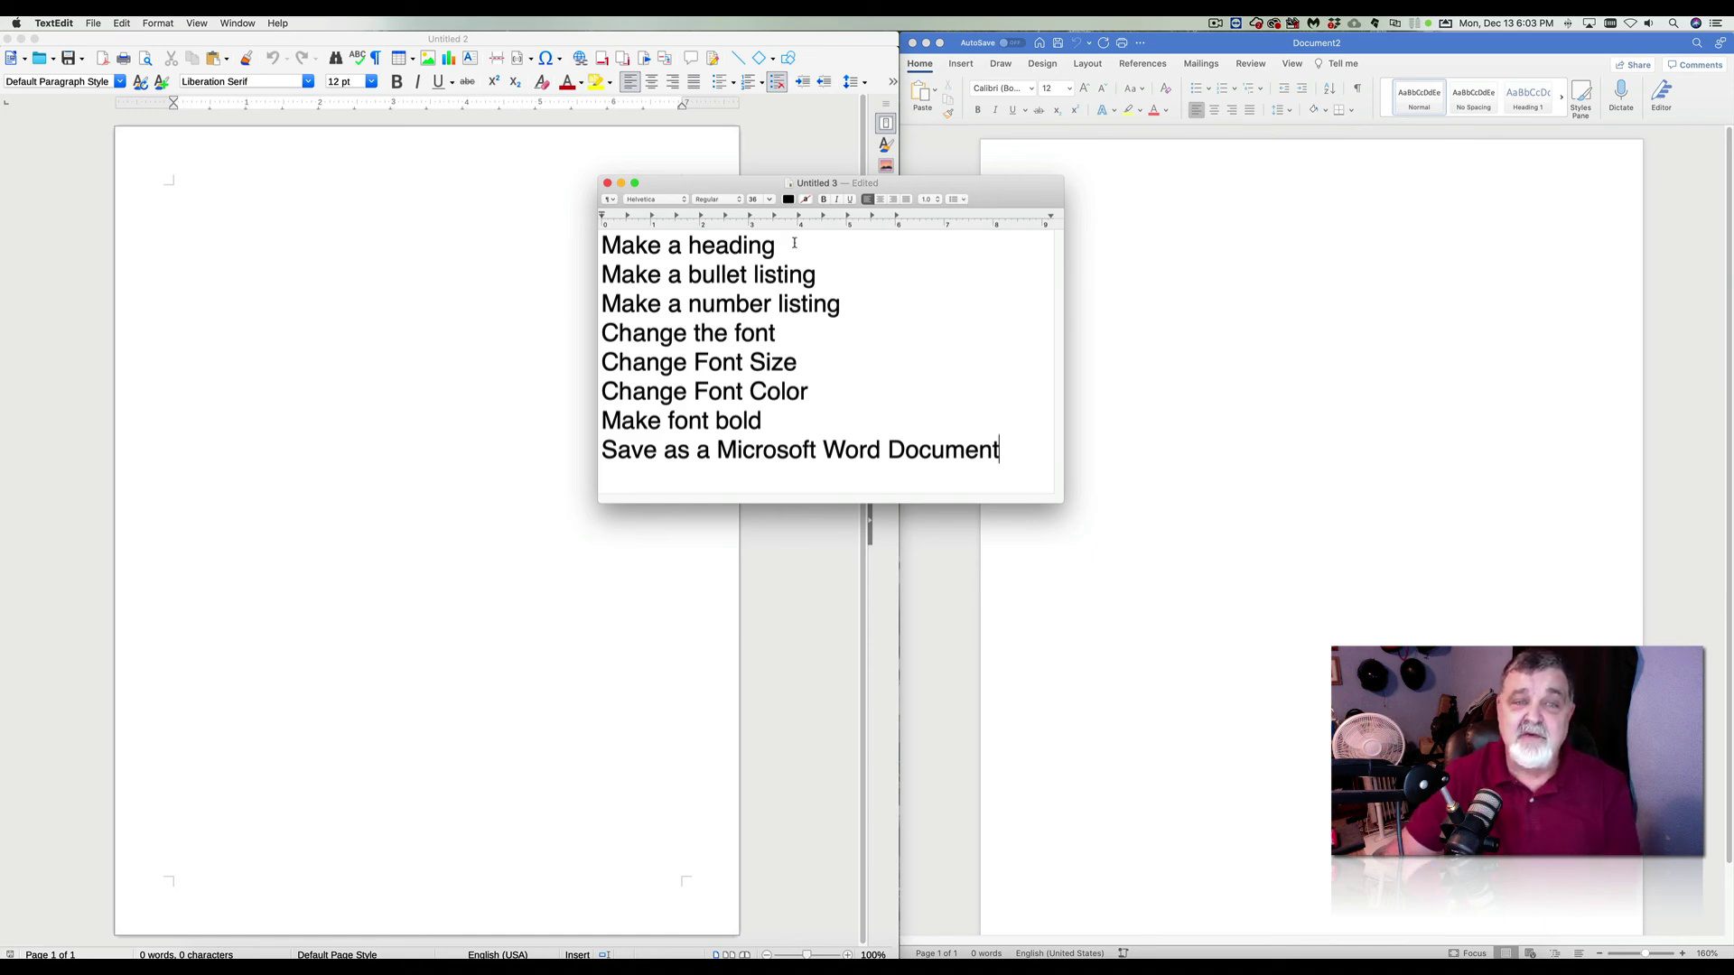
left_click_drag(777, 246, 601, 246)
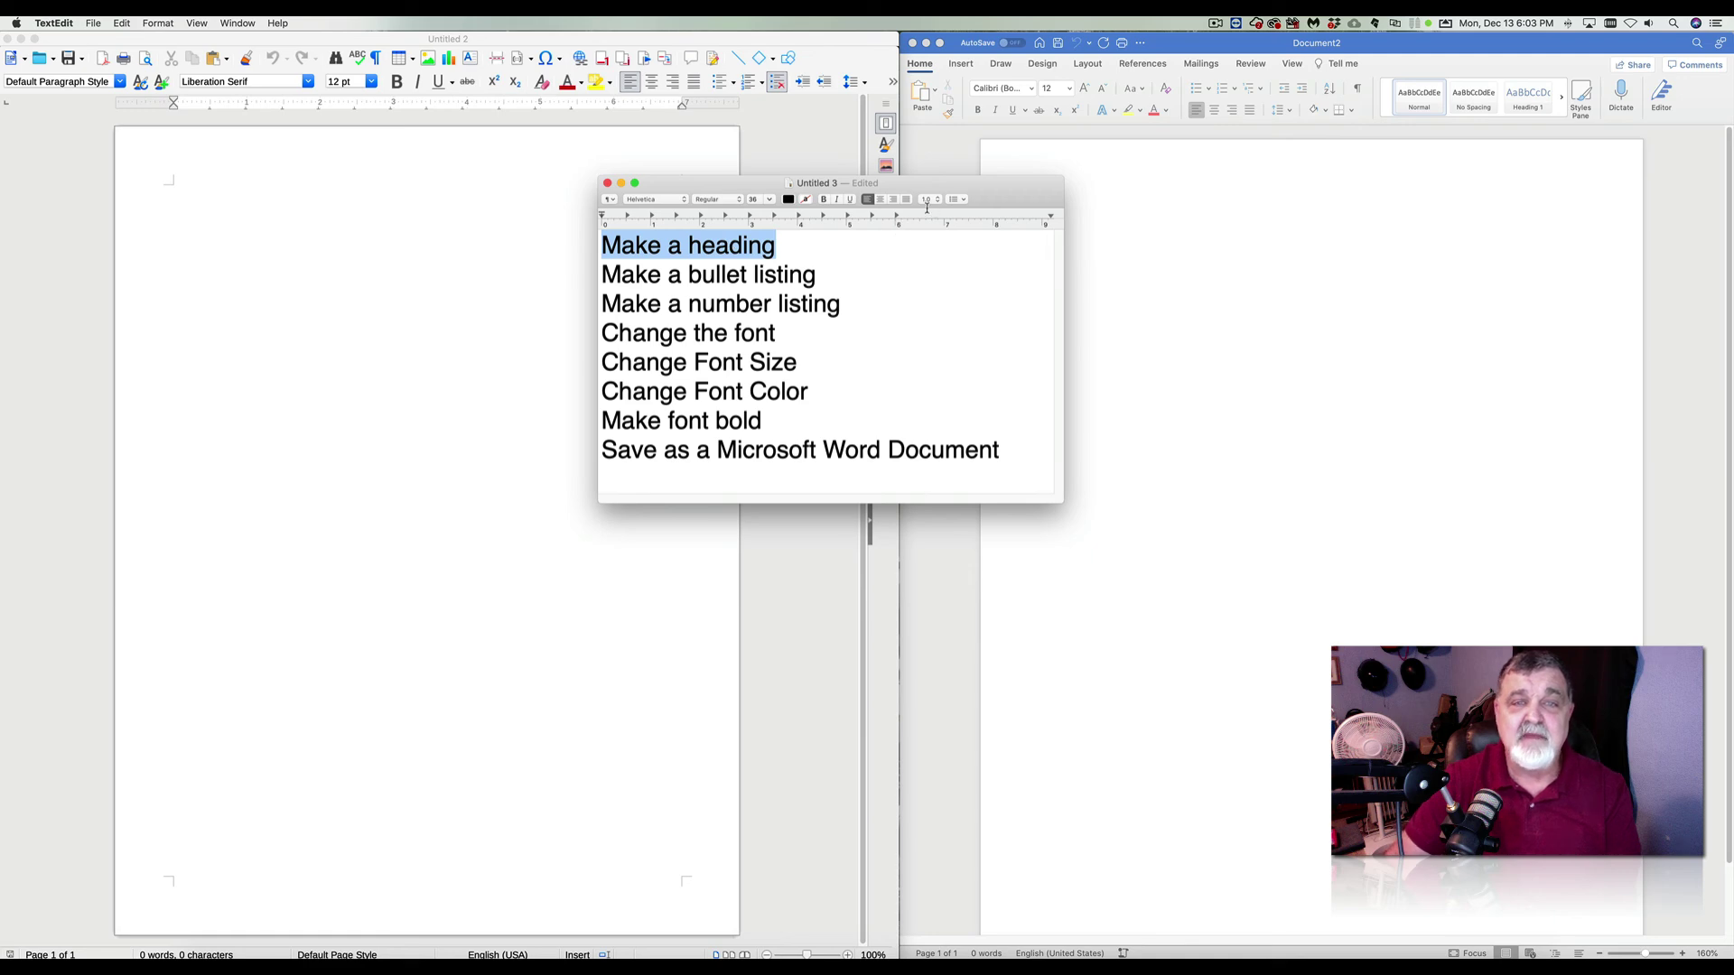
left_click_drag(1002, 196, 0, 196)
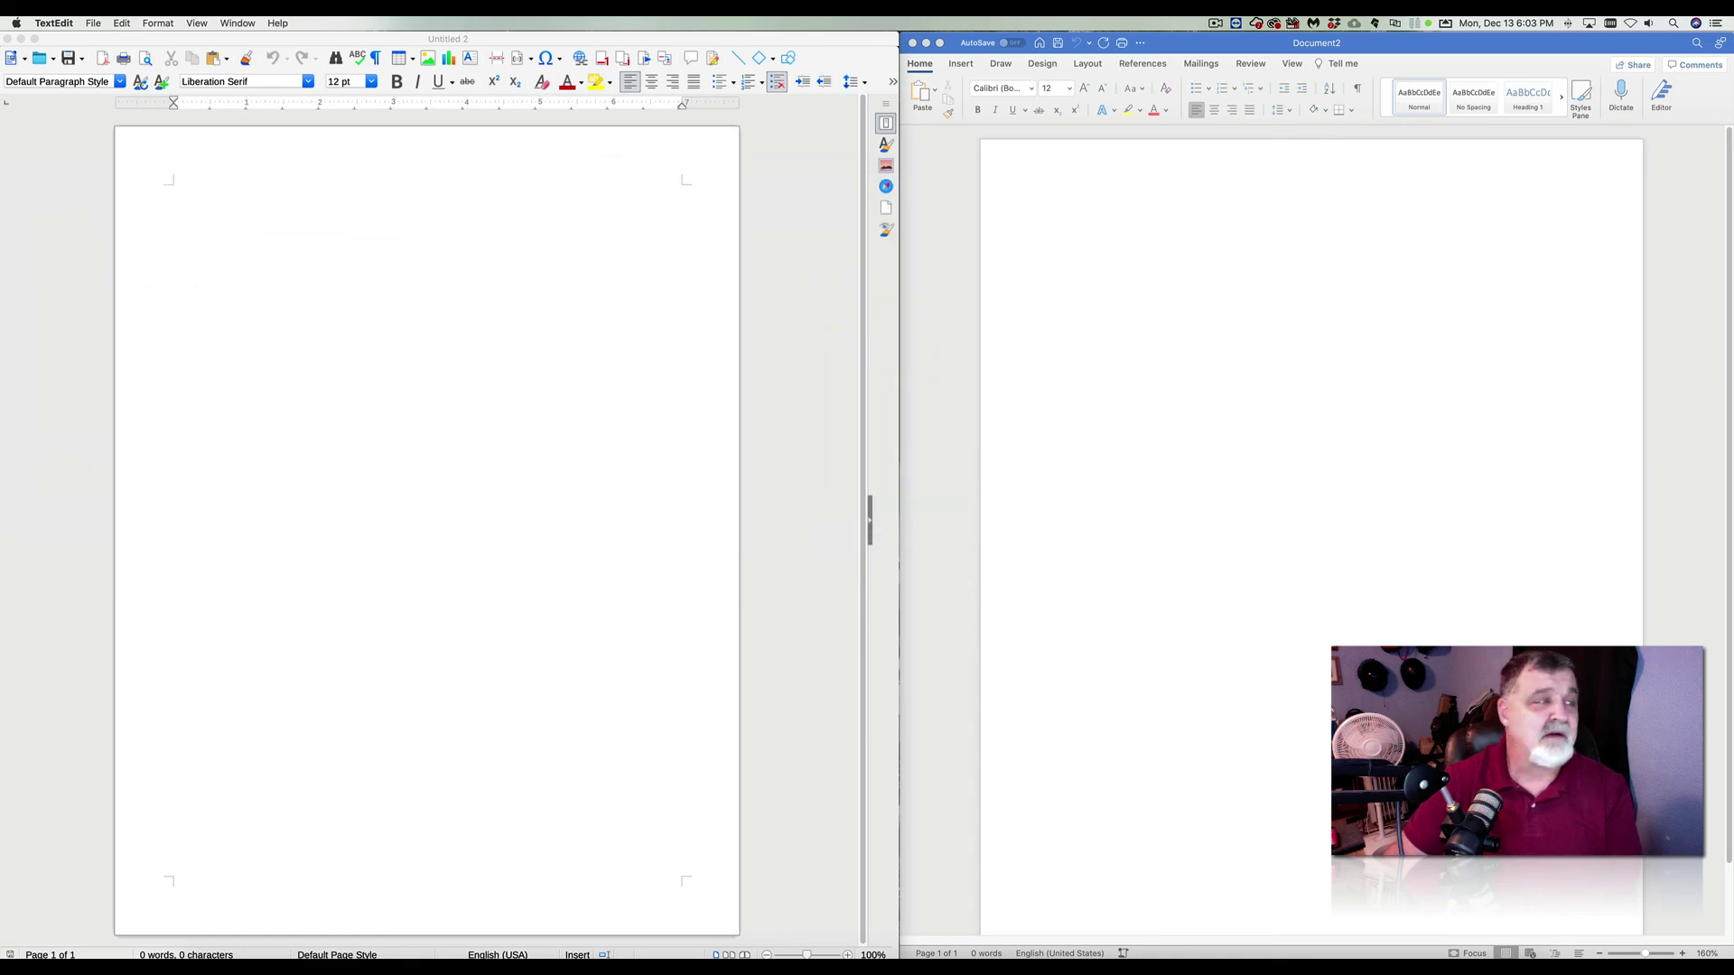
Switch to the LibreOffice Writer document and insert a header for the Default Page Style.
left_click(288, 286)
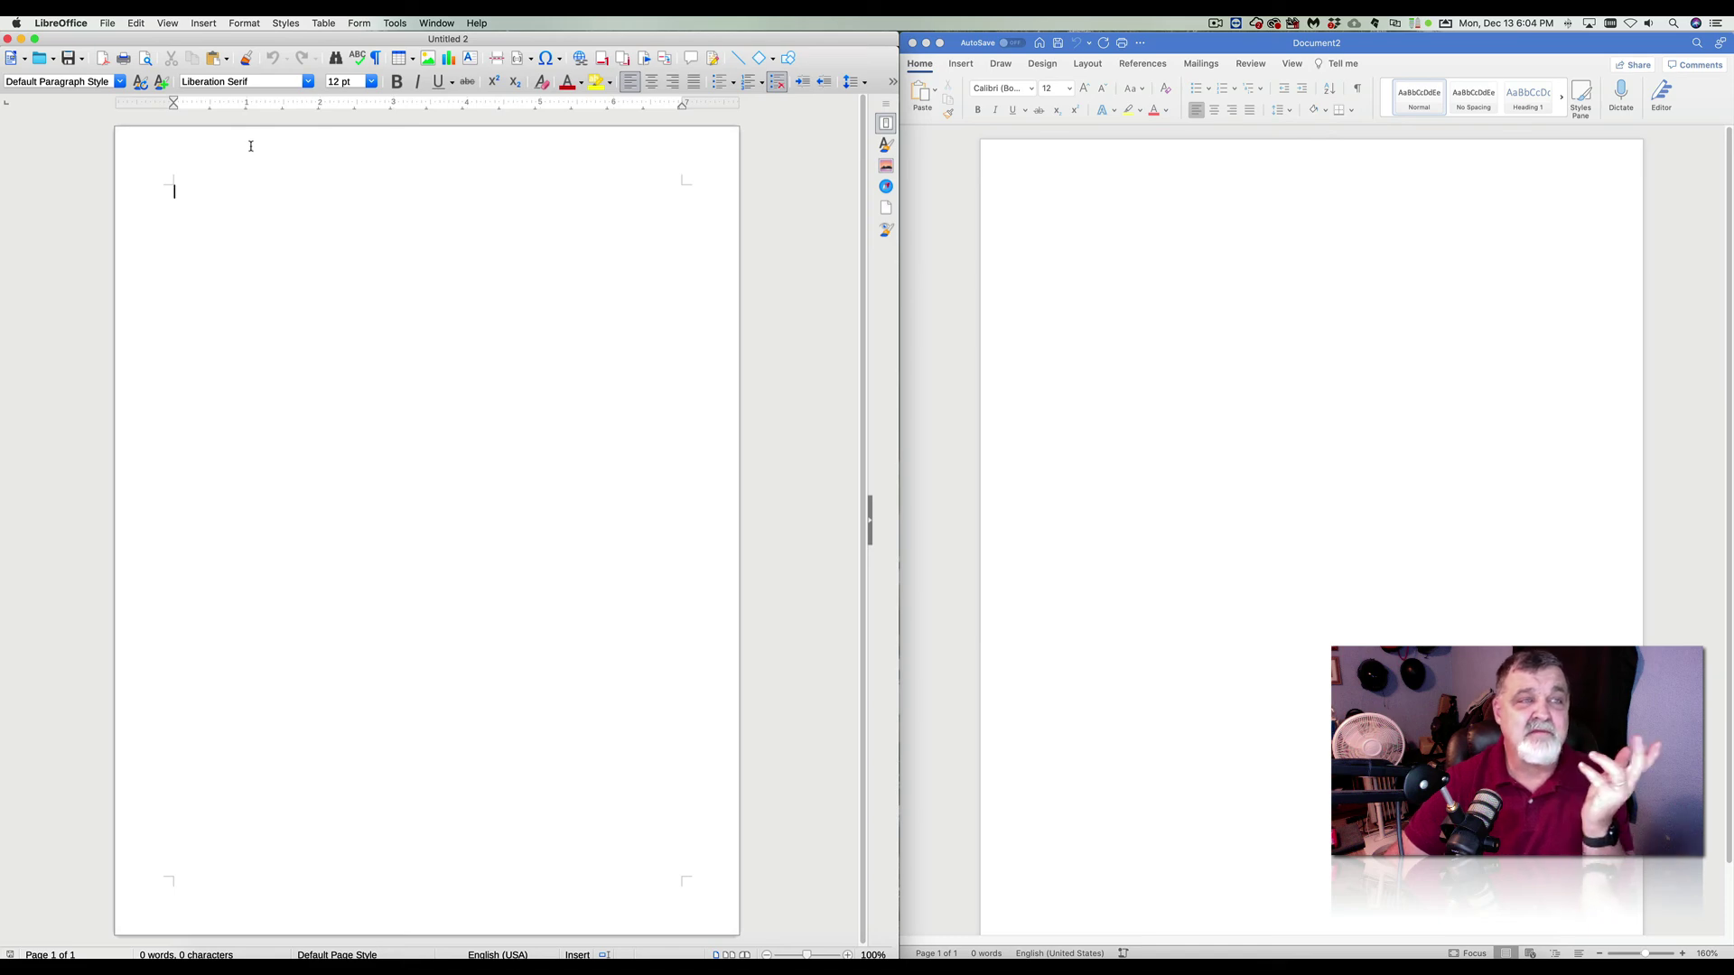
left_click(206, 24)
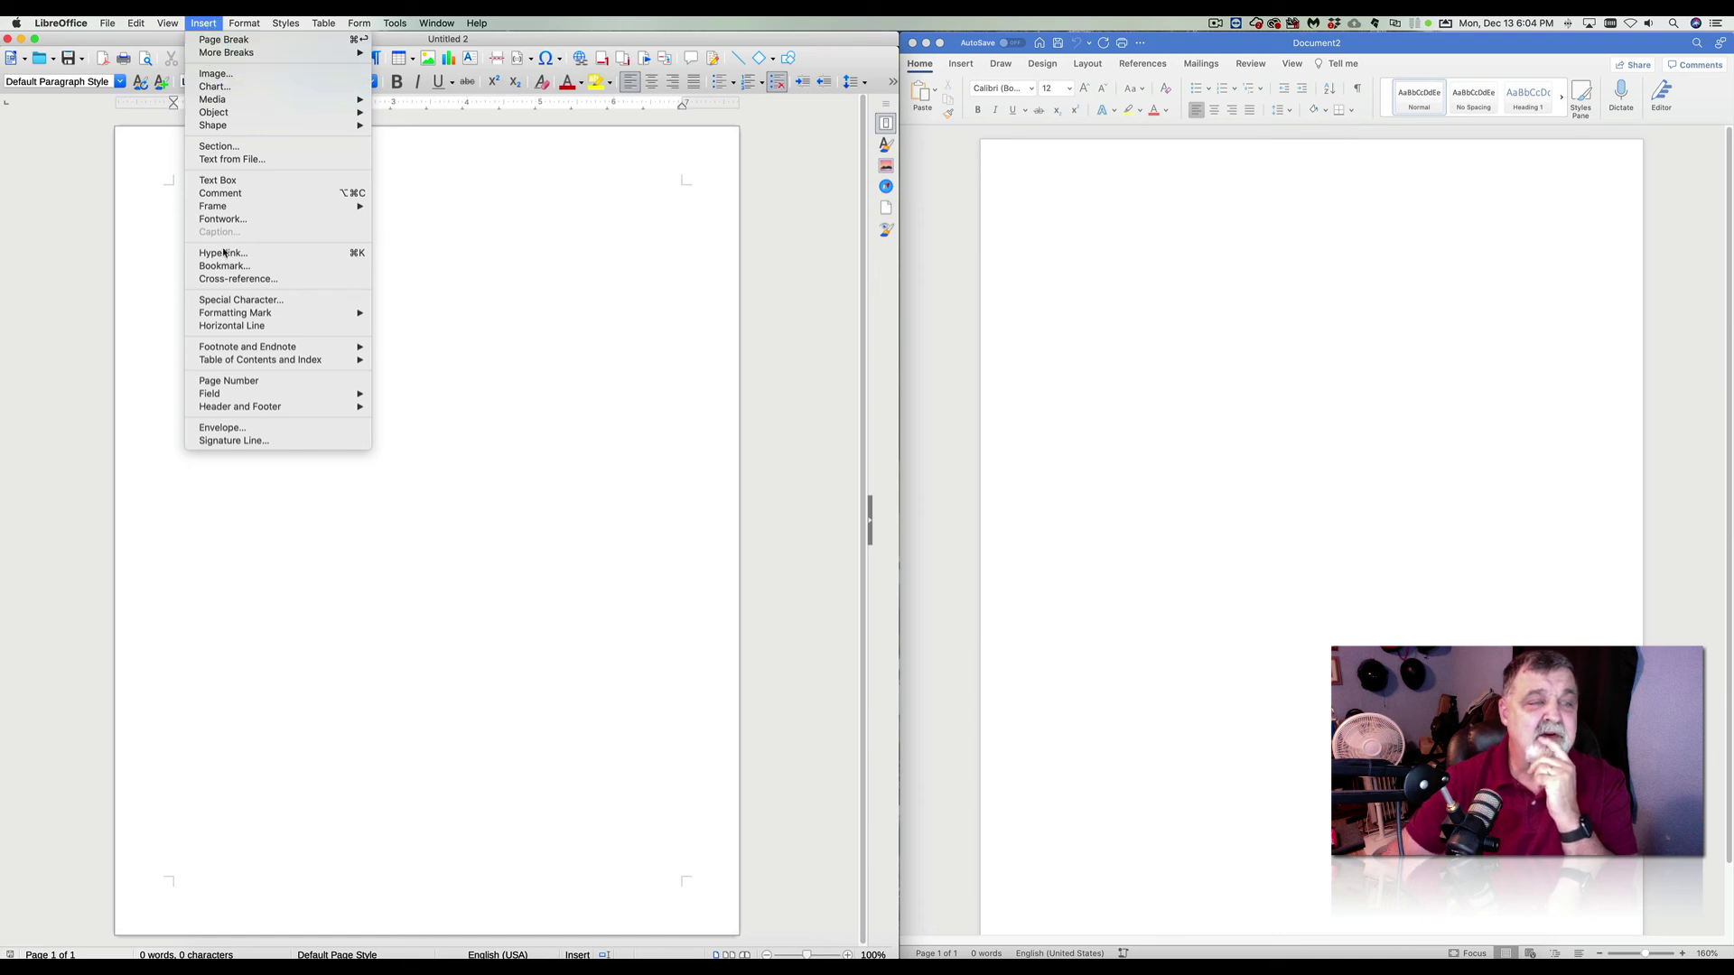
mouse_move(258, 410)
mouse_move(420, 407)
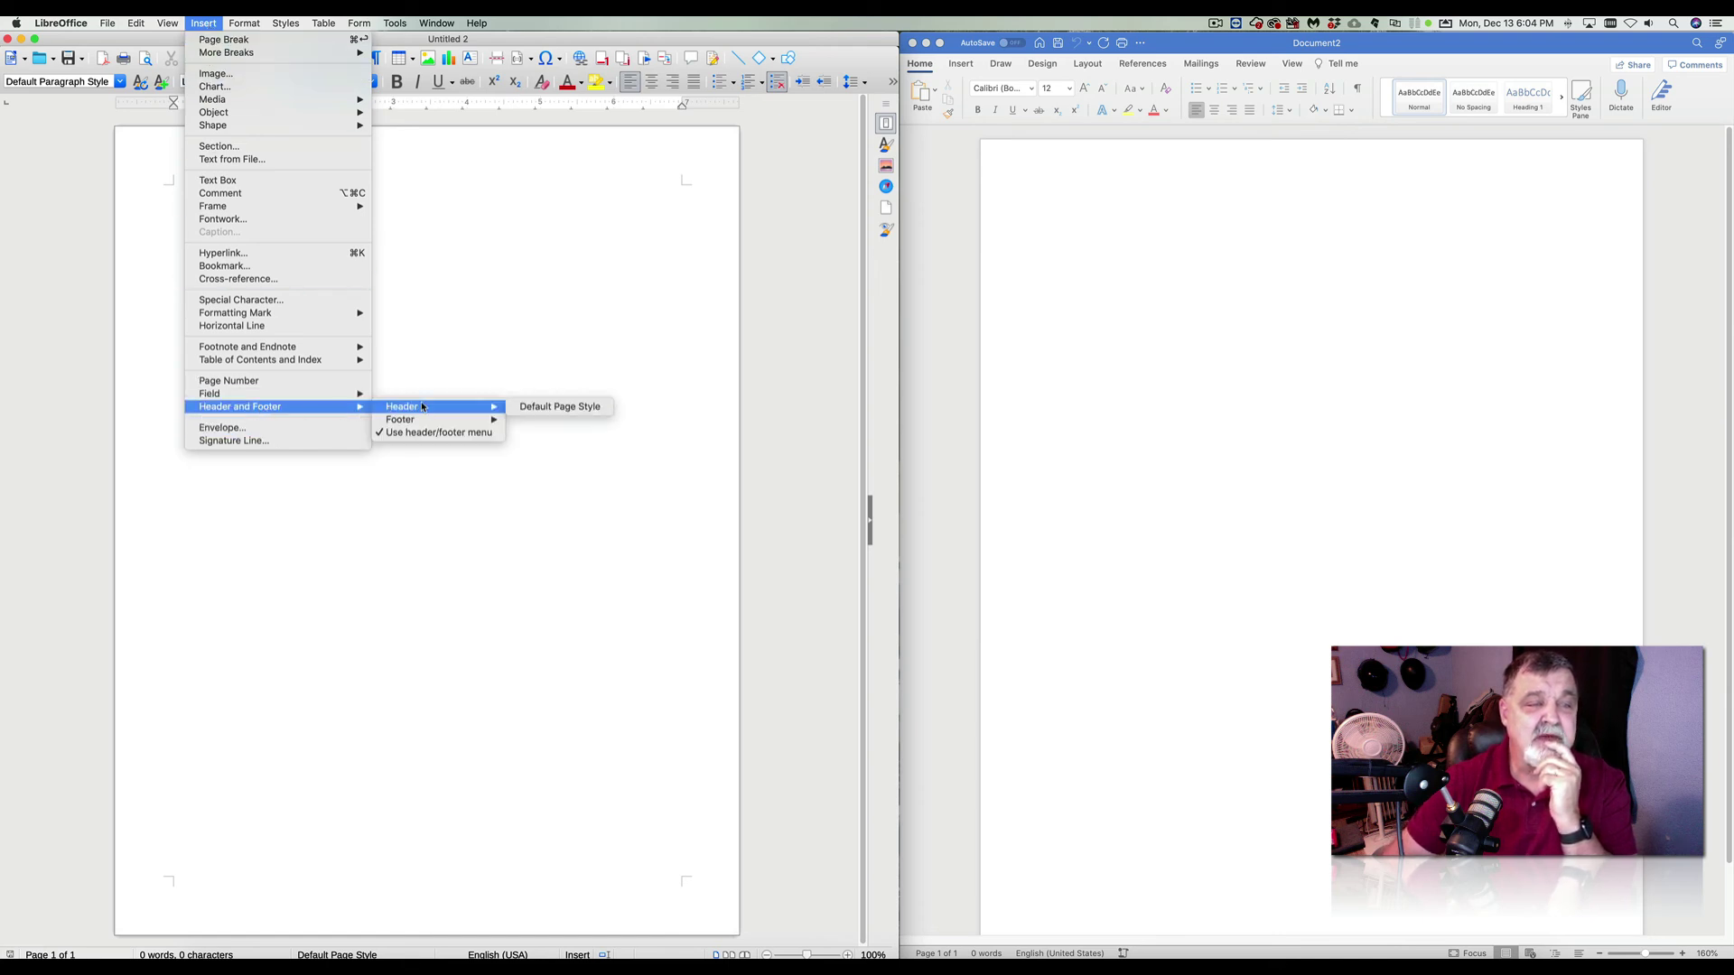
left_click(545, 409)
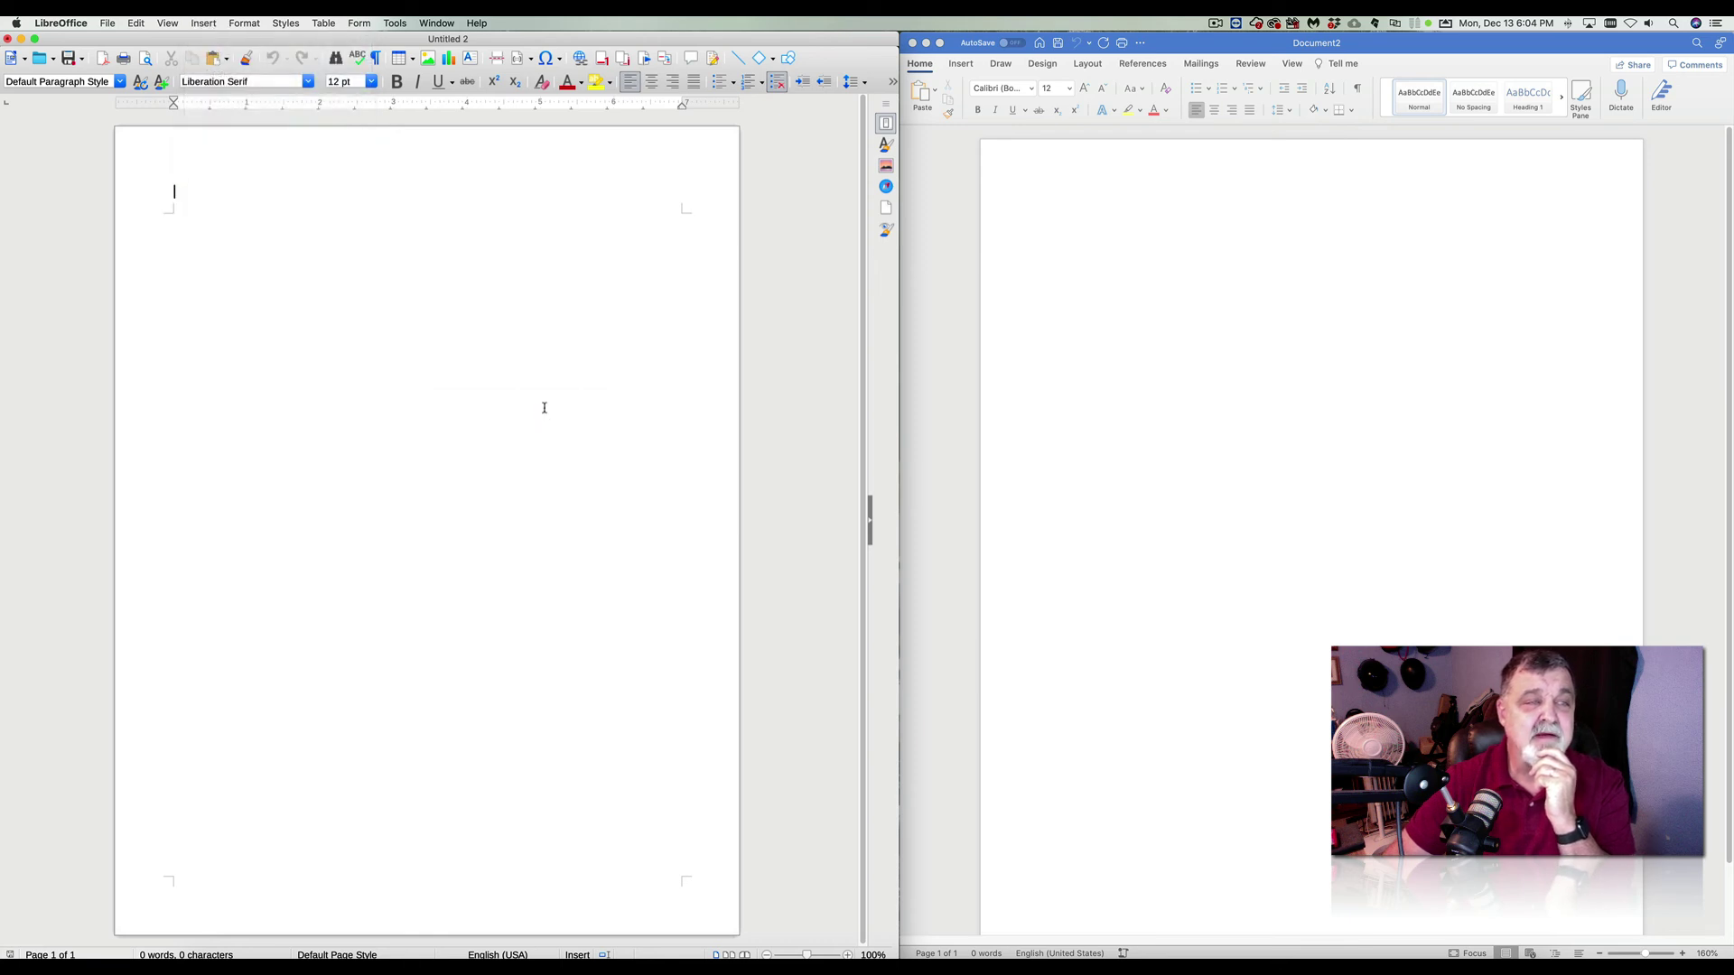
Enter "THIS IS MY HEADER" in the Writer header and center it.
type("T")
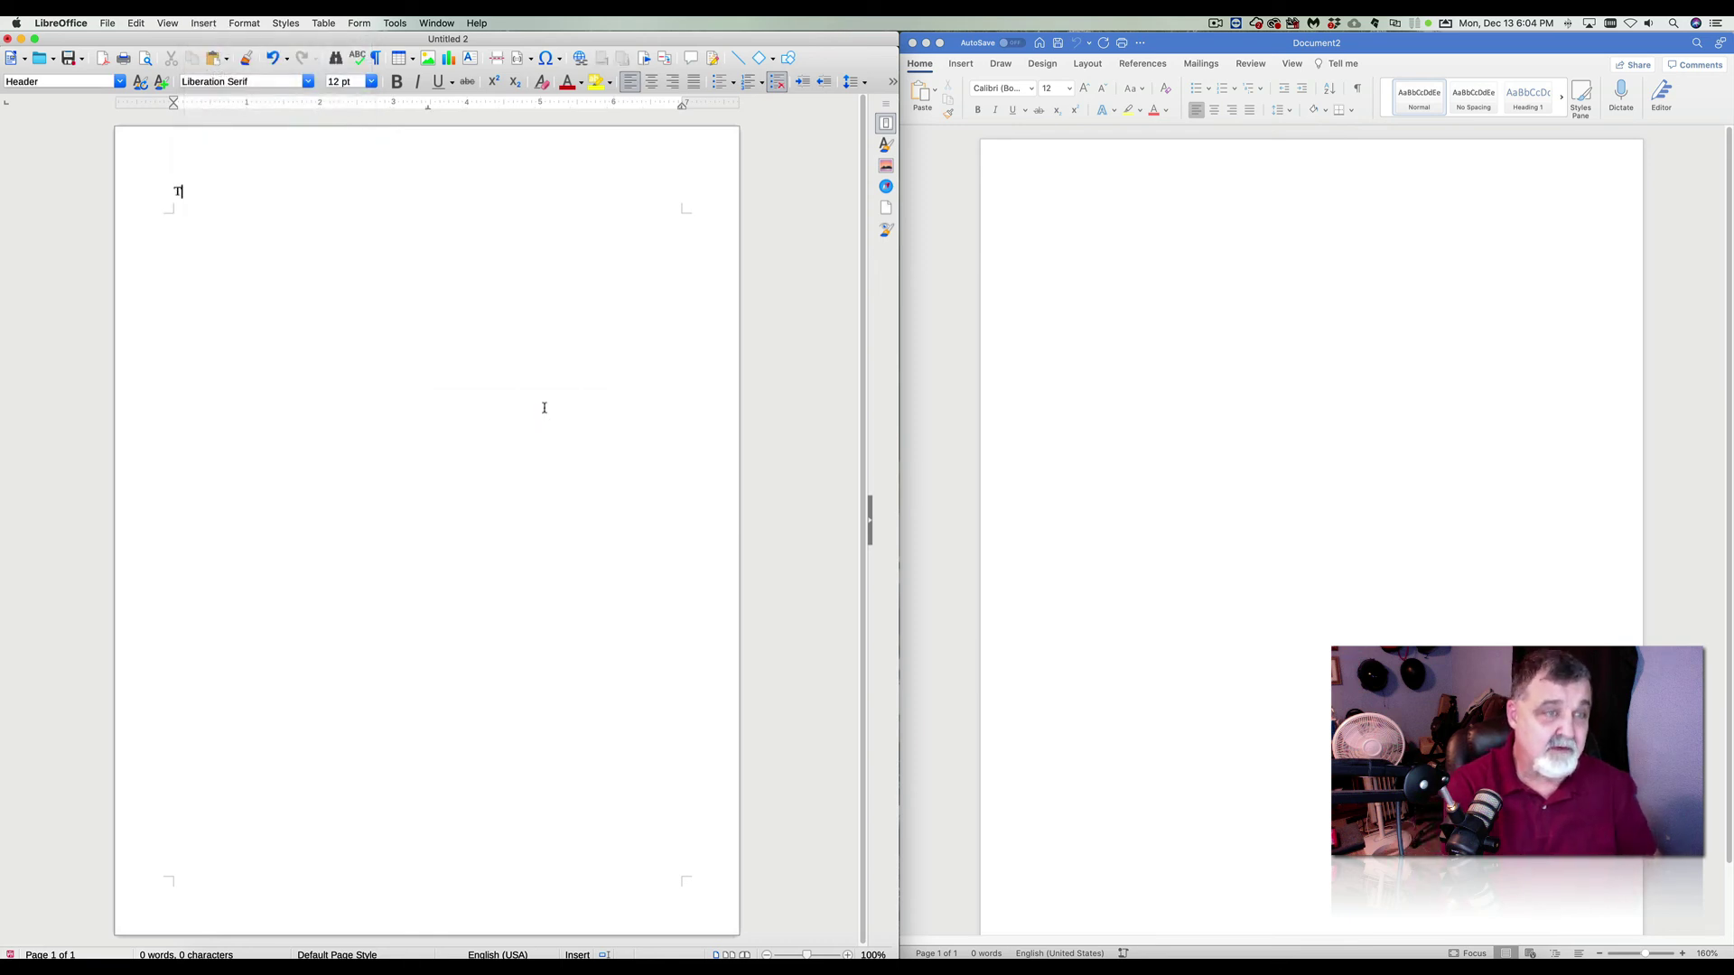
type("HIS IS M")
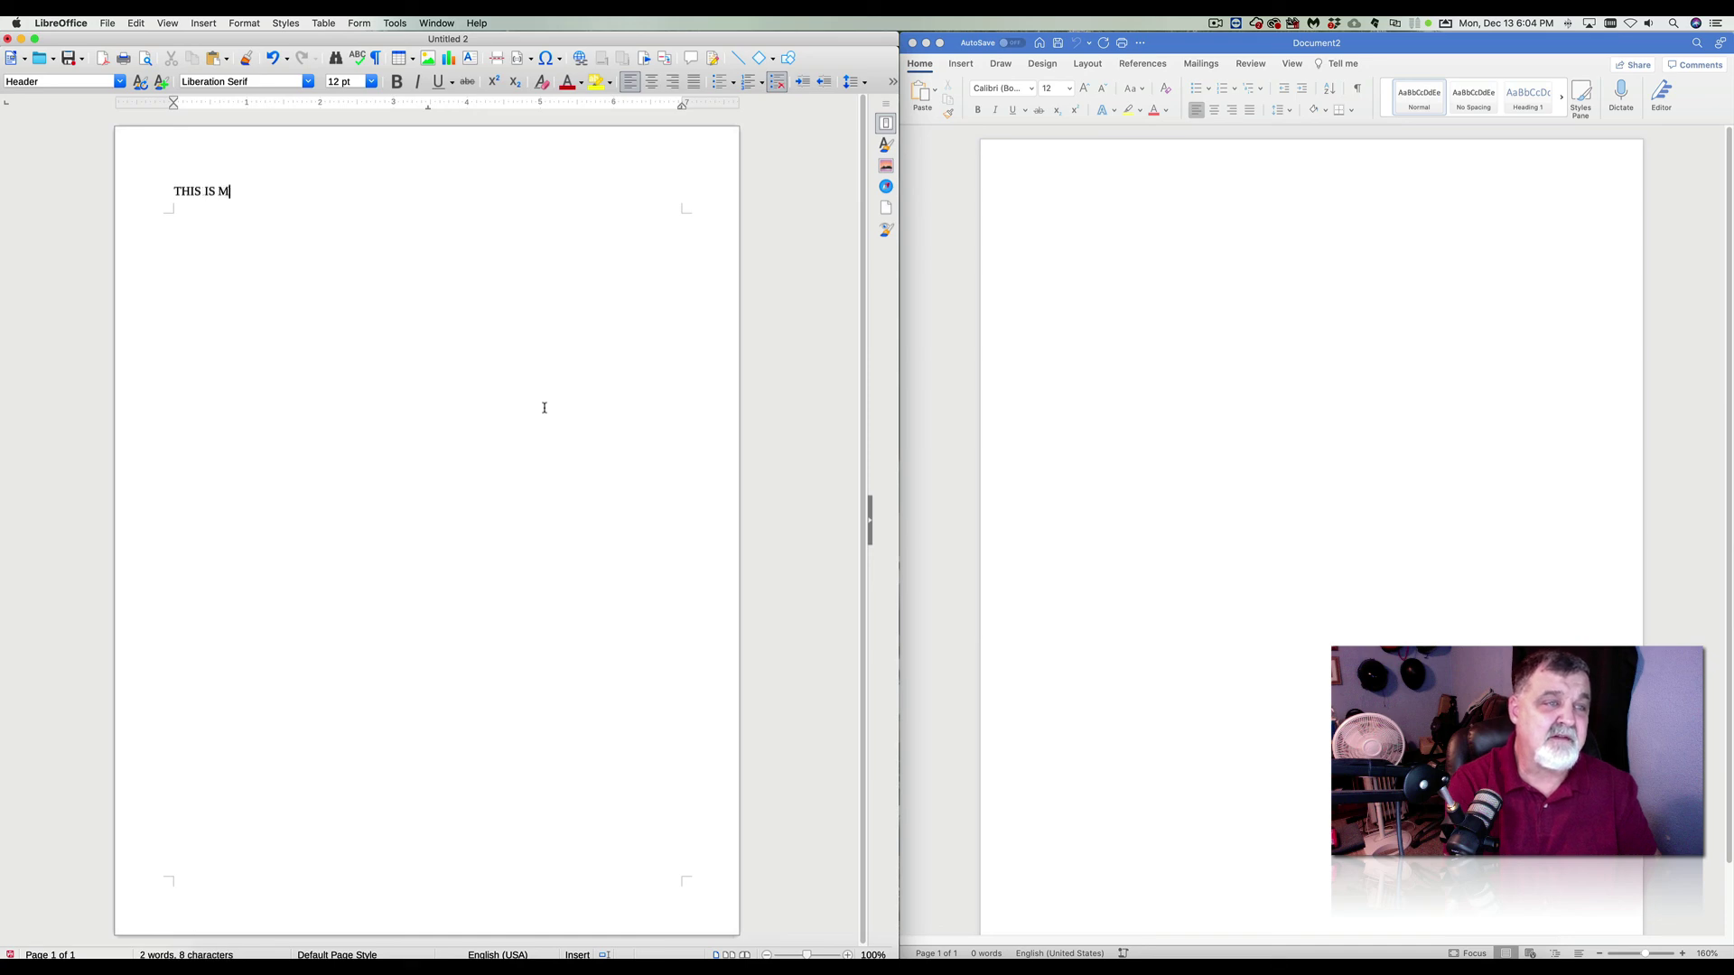
type("Y HE")
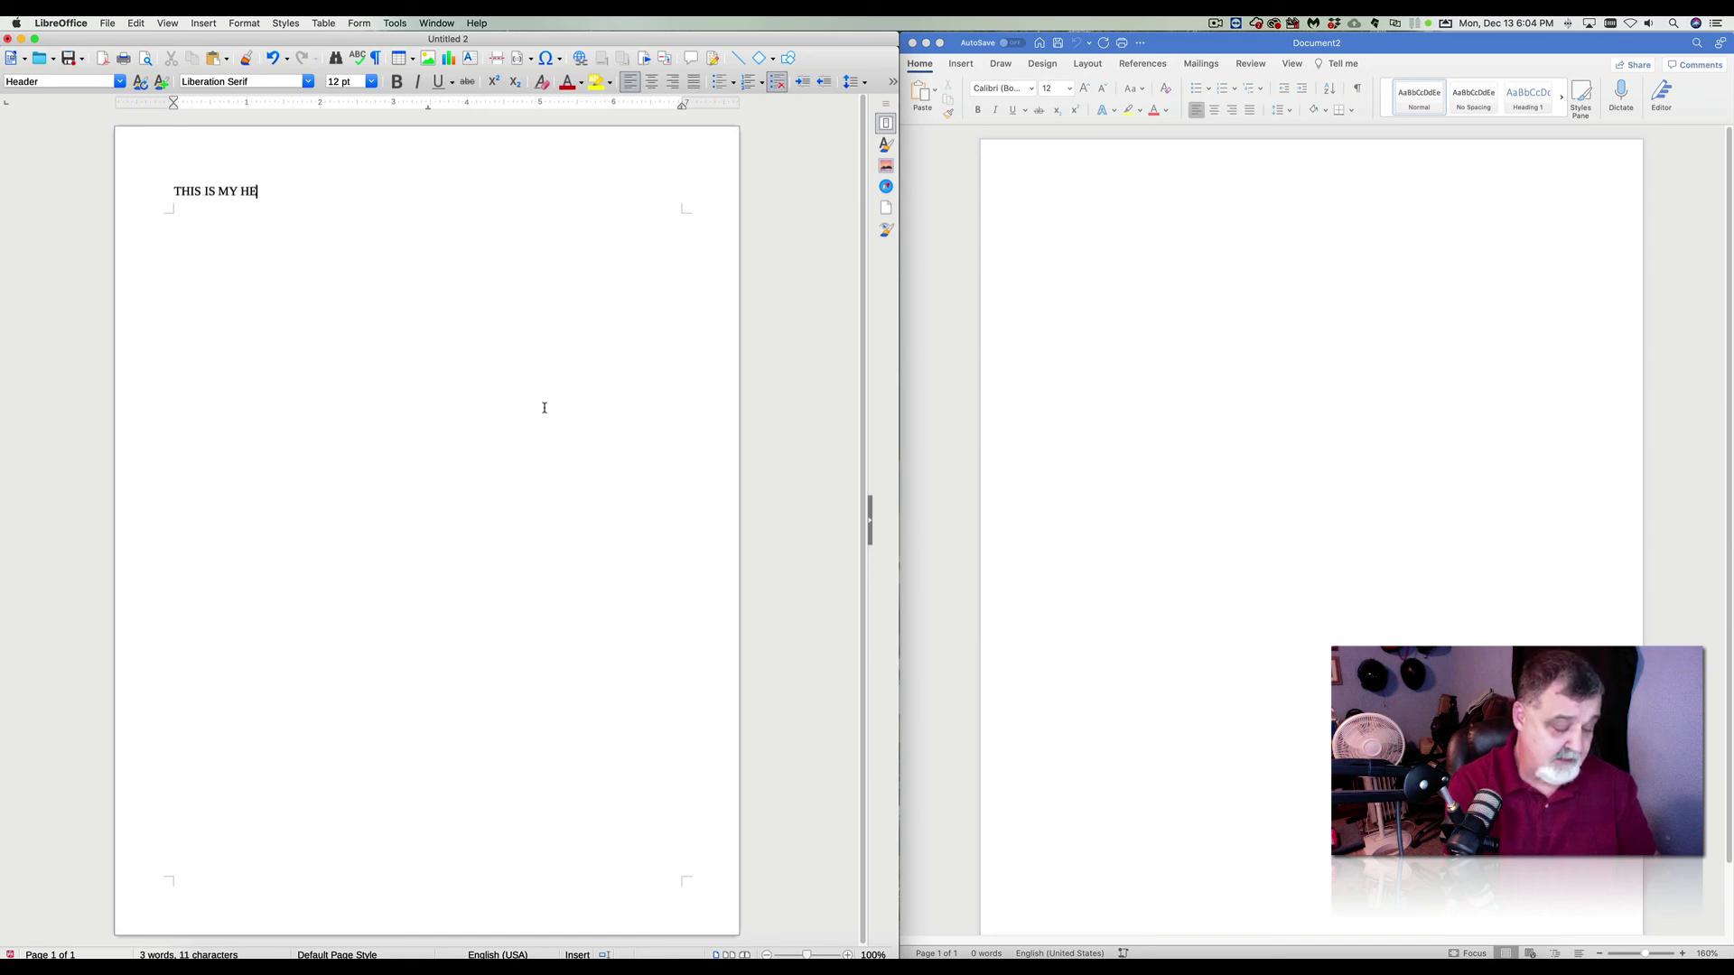
type("ADER")
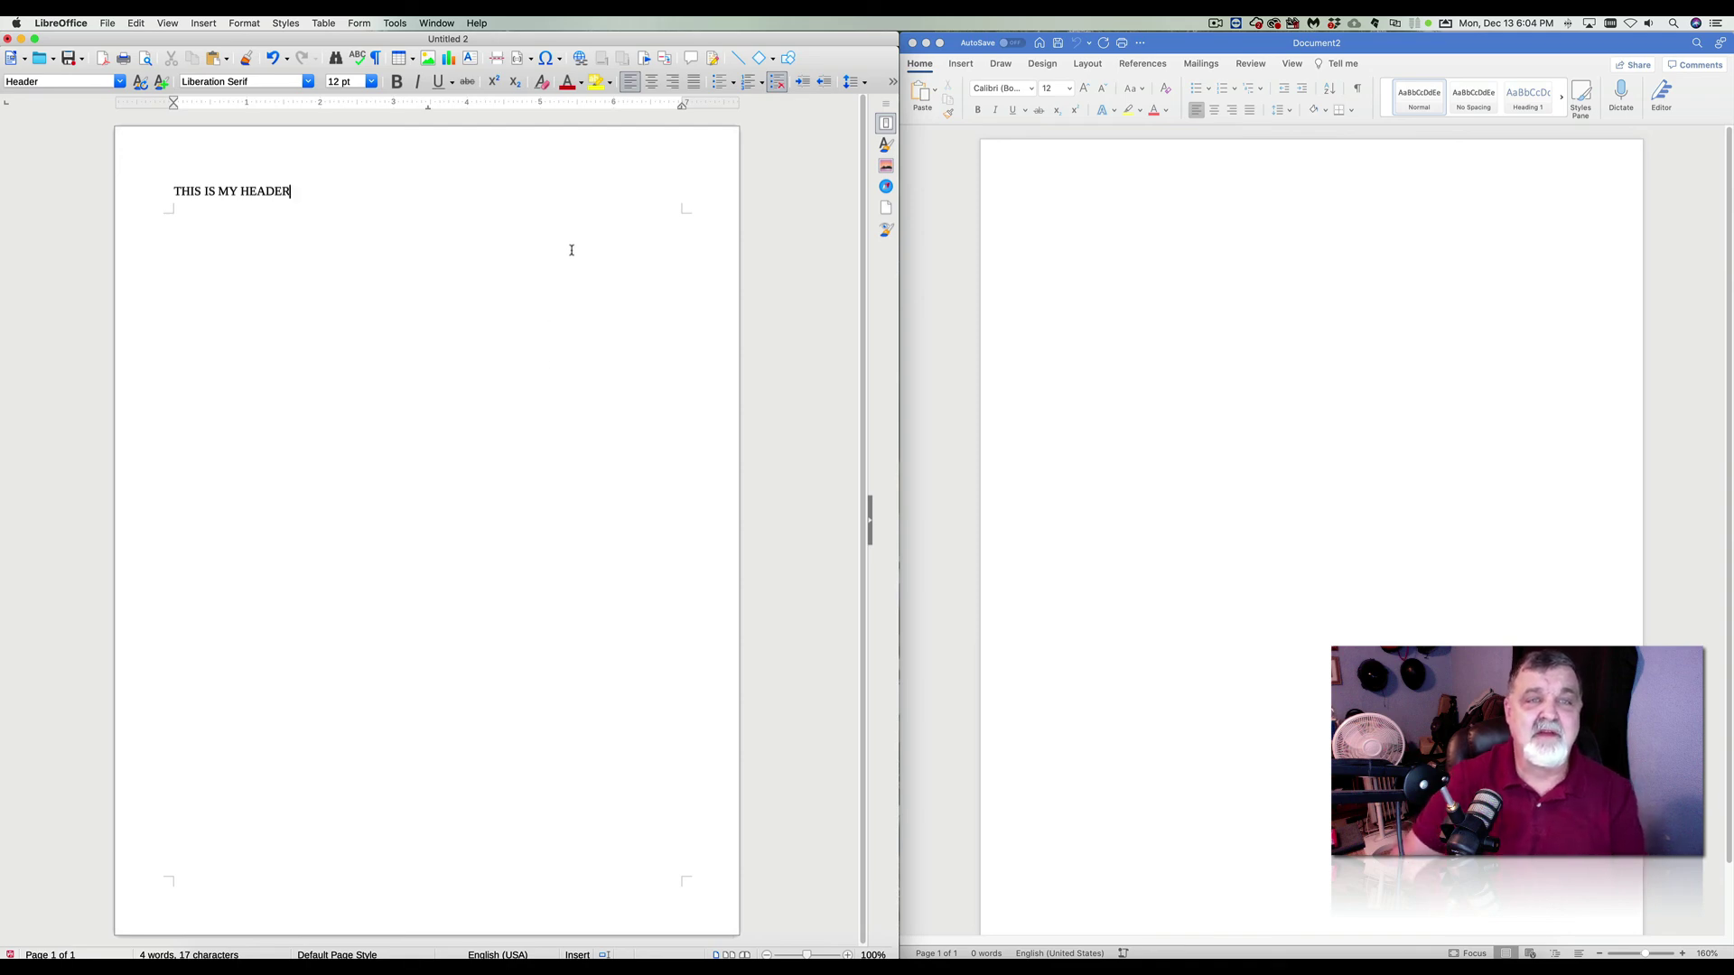
left_click(651, 82)
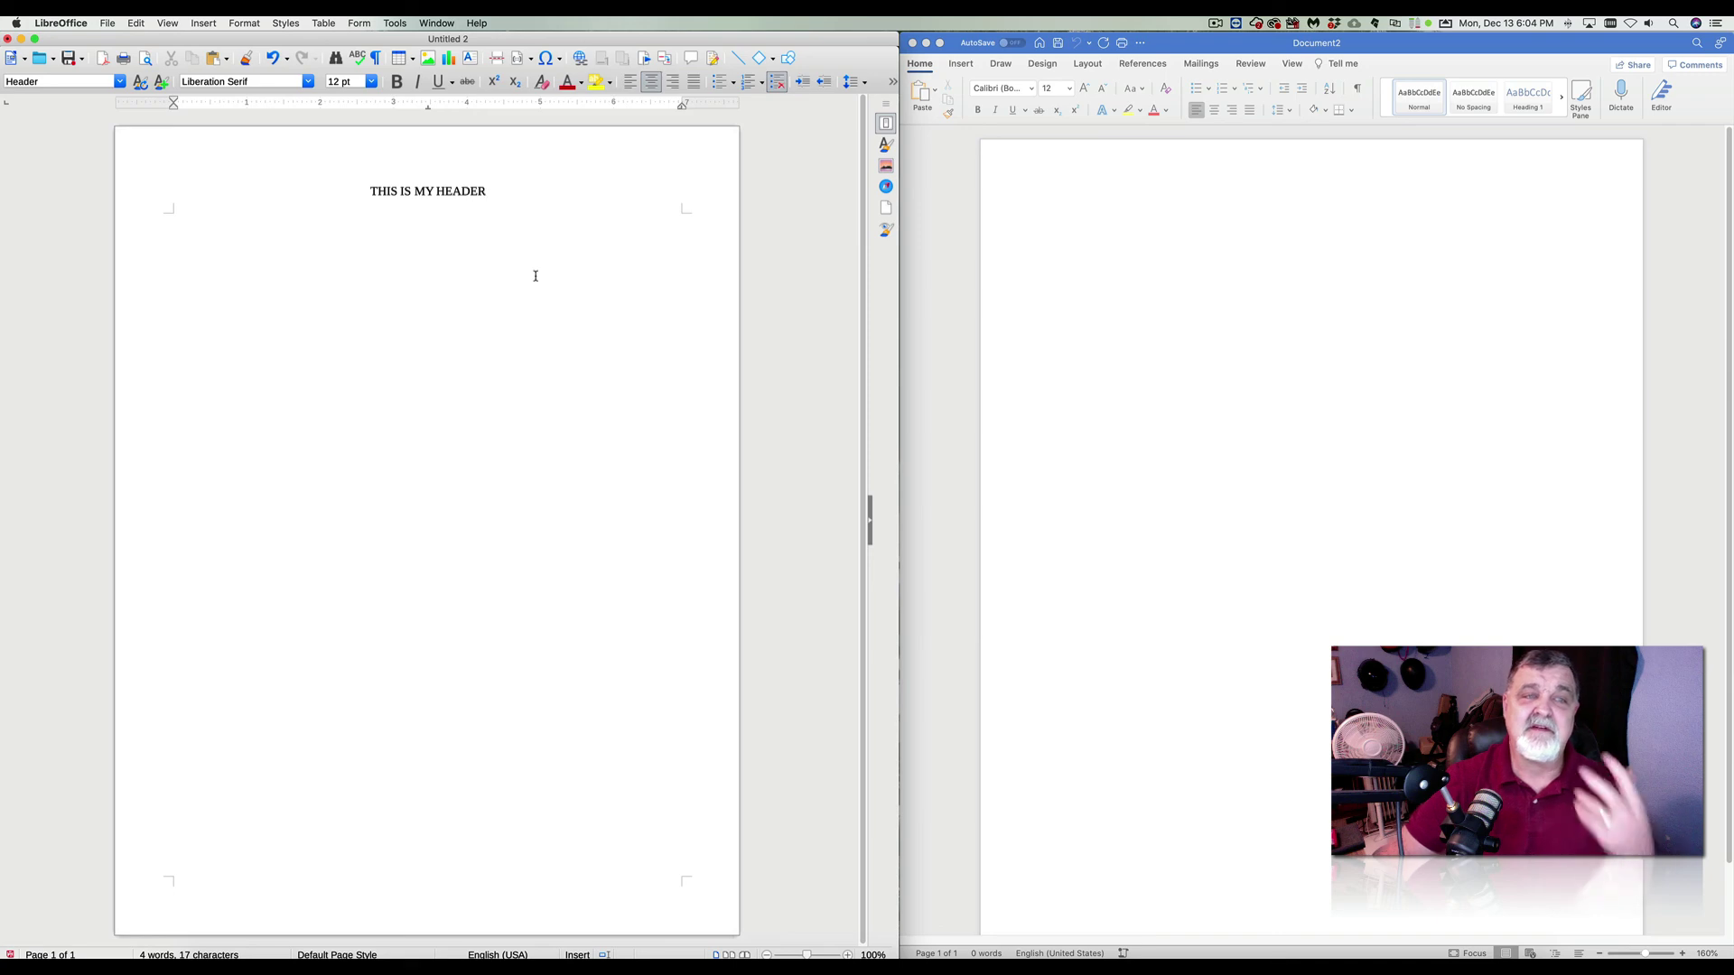
Switch to the Word document and insert the built-in Blank header.
left_click(1013, 268)
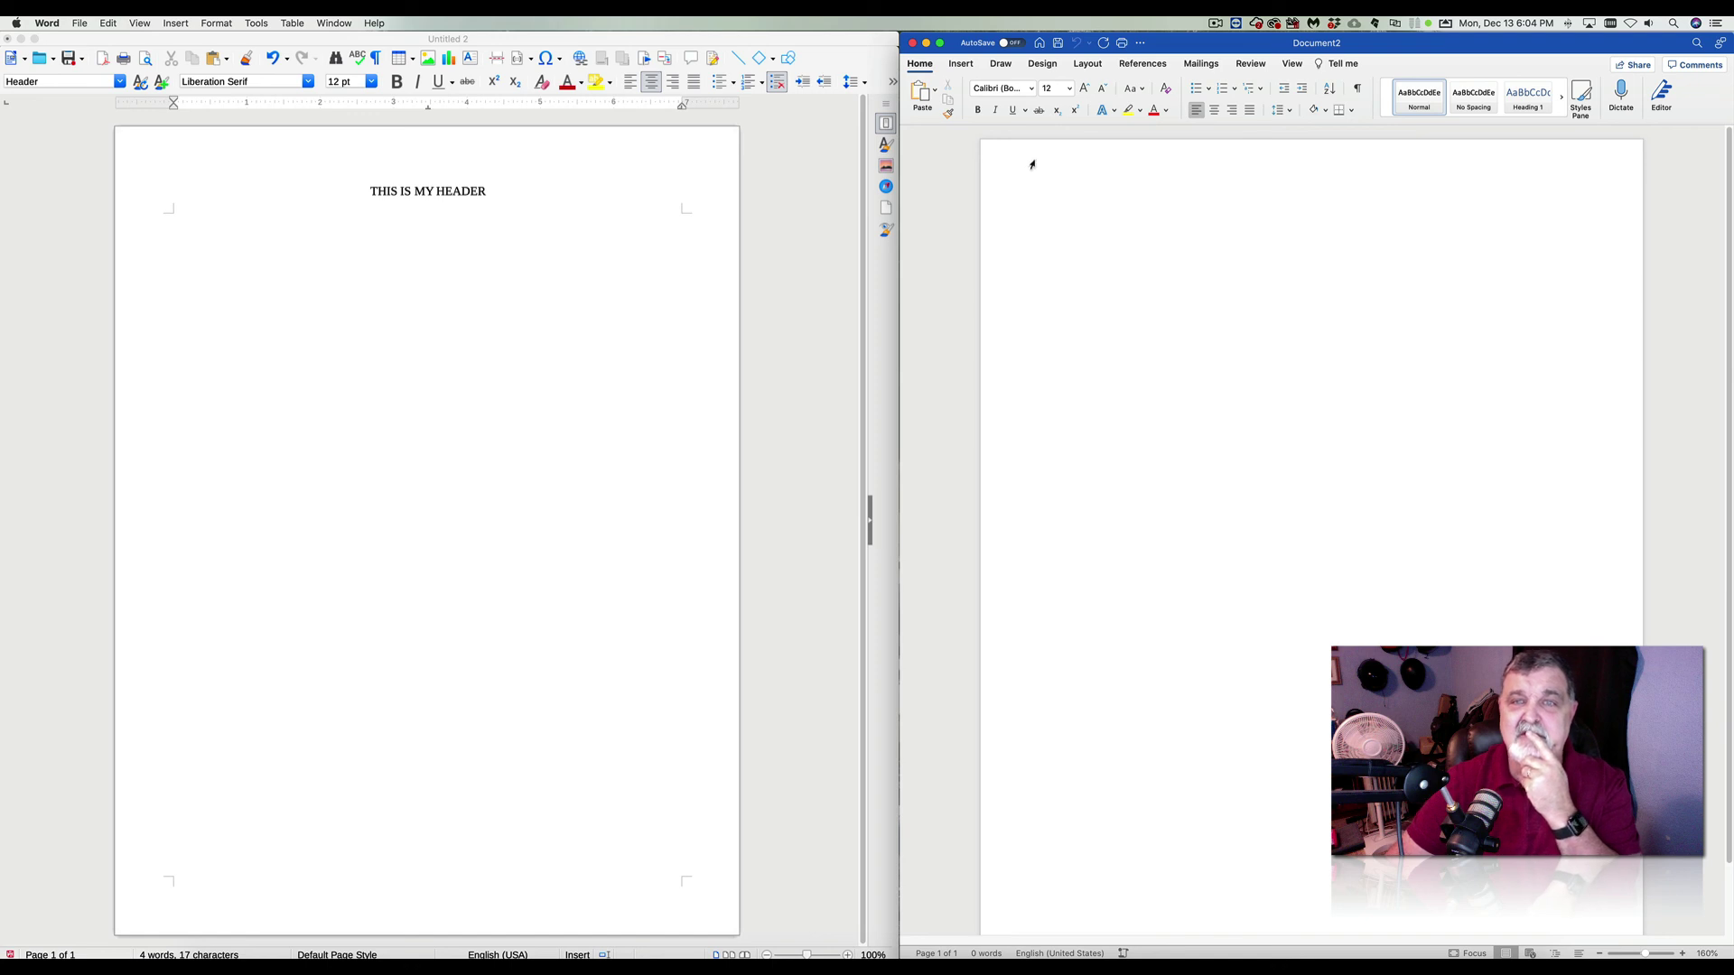
left_click(961, 65)
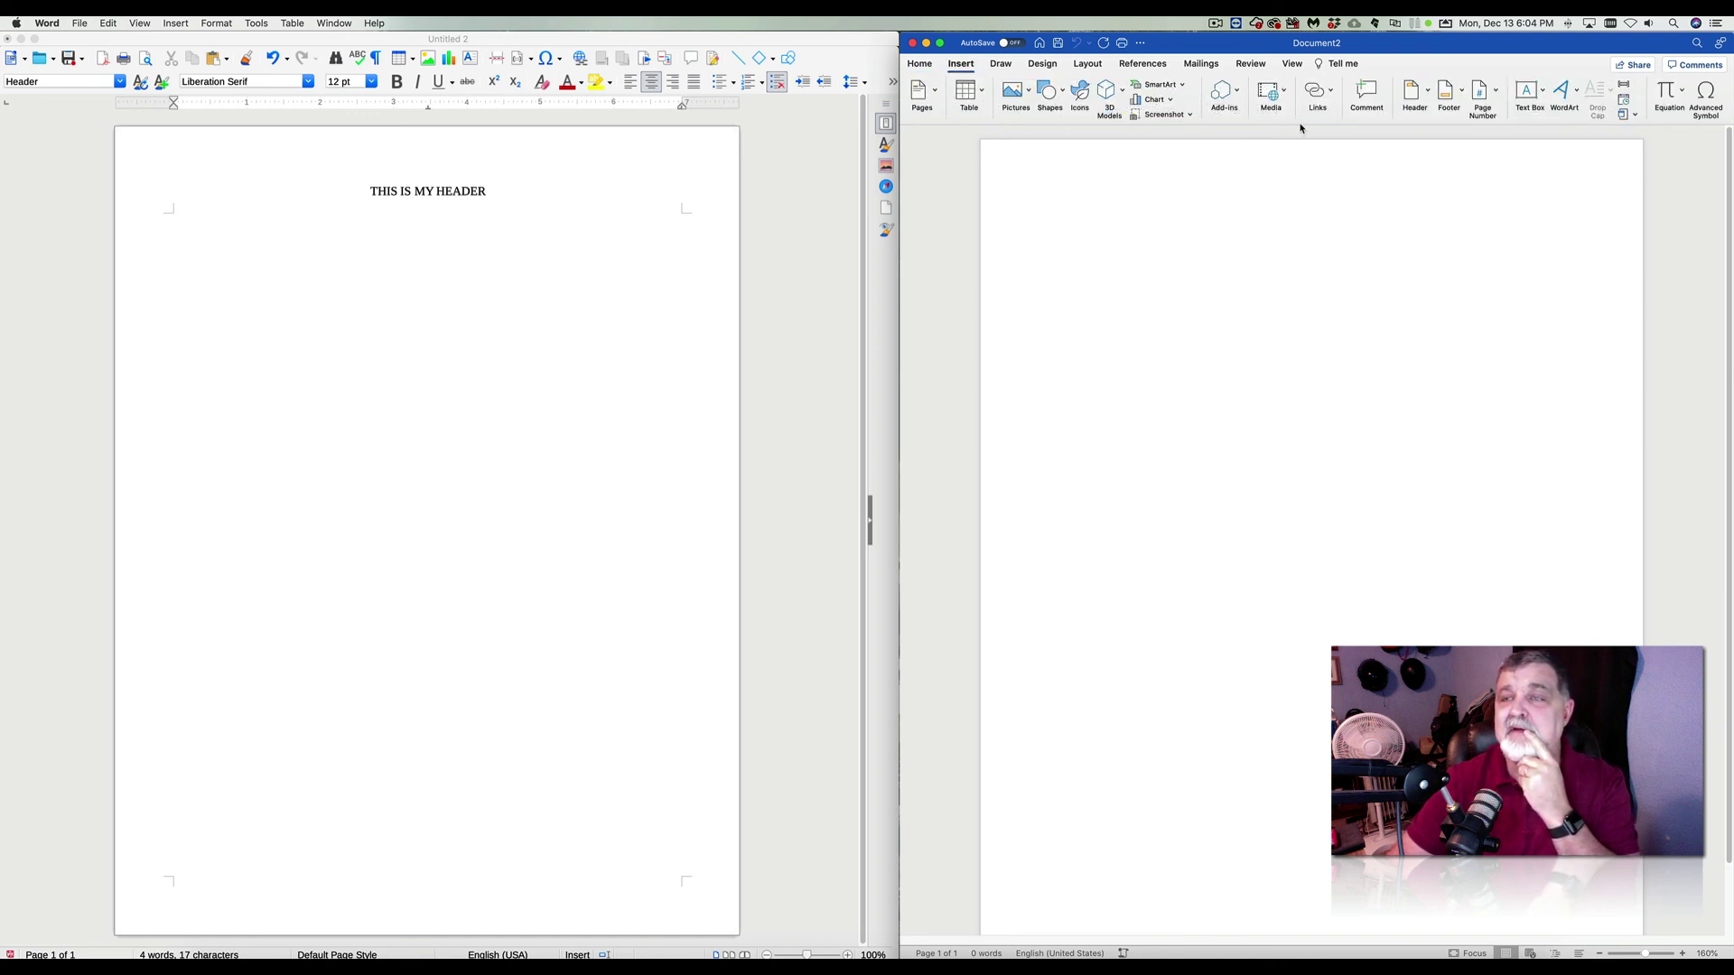
left_click(1427, 94)
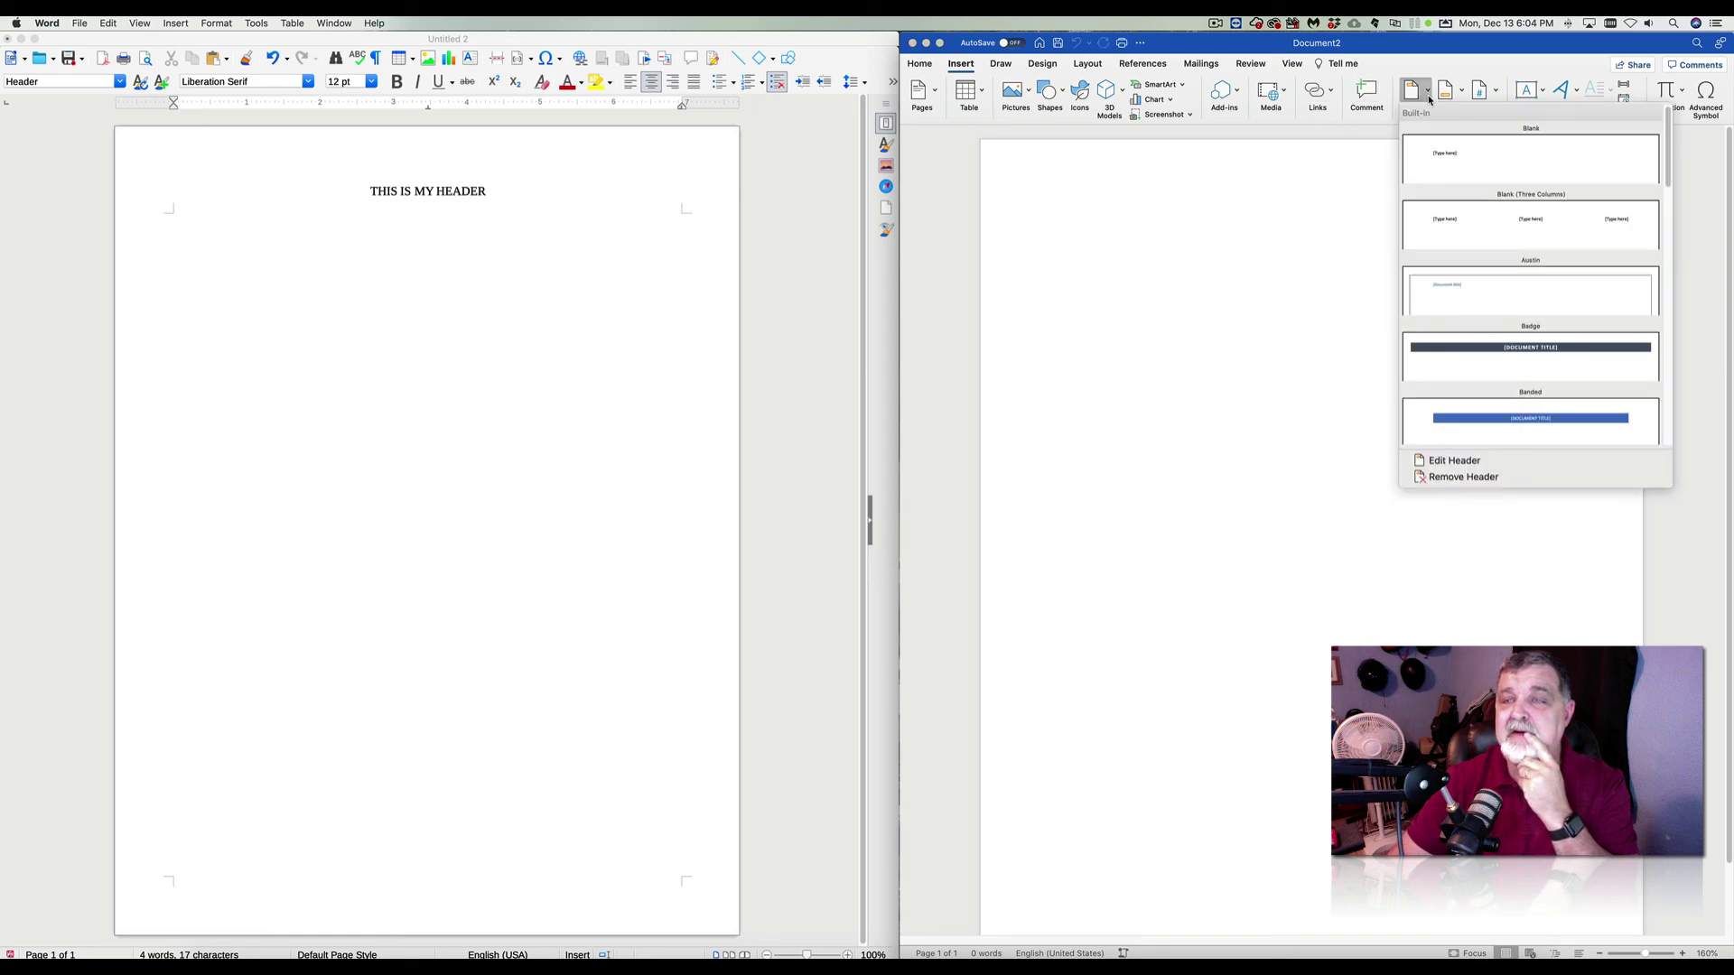
left_click(1437, 149)
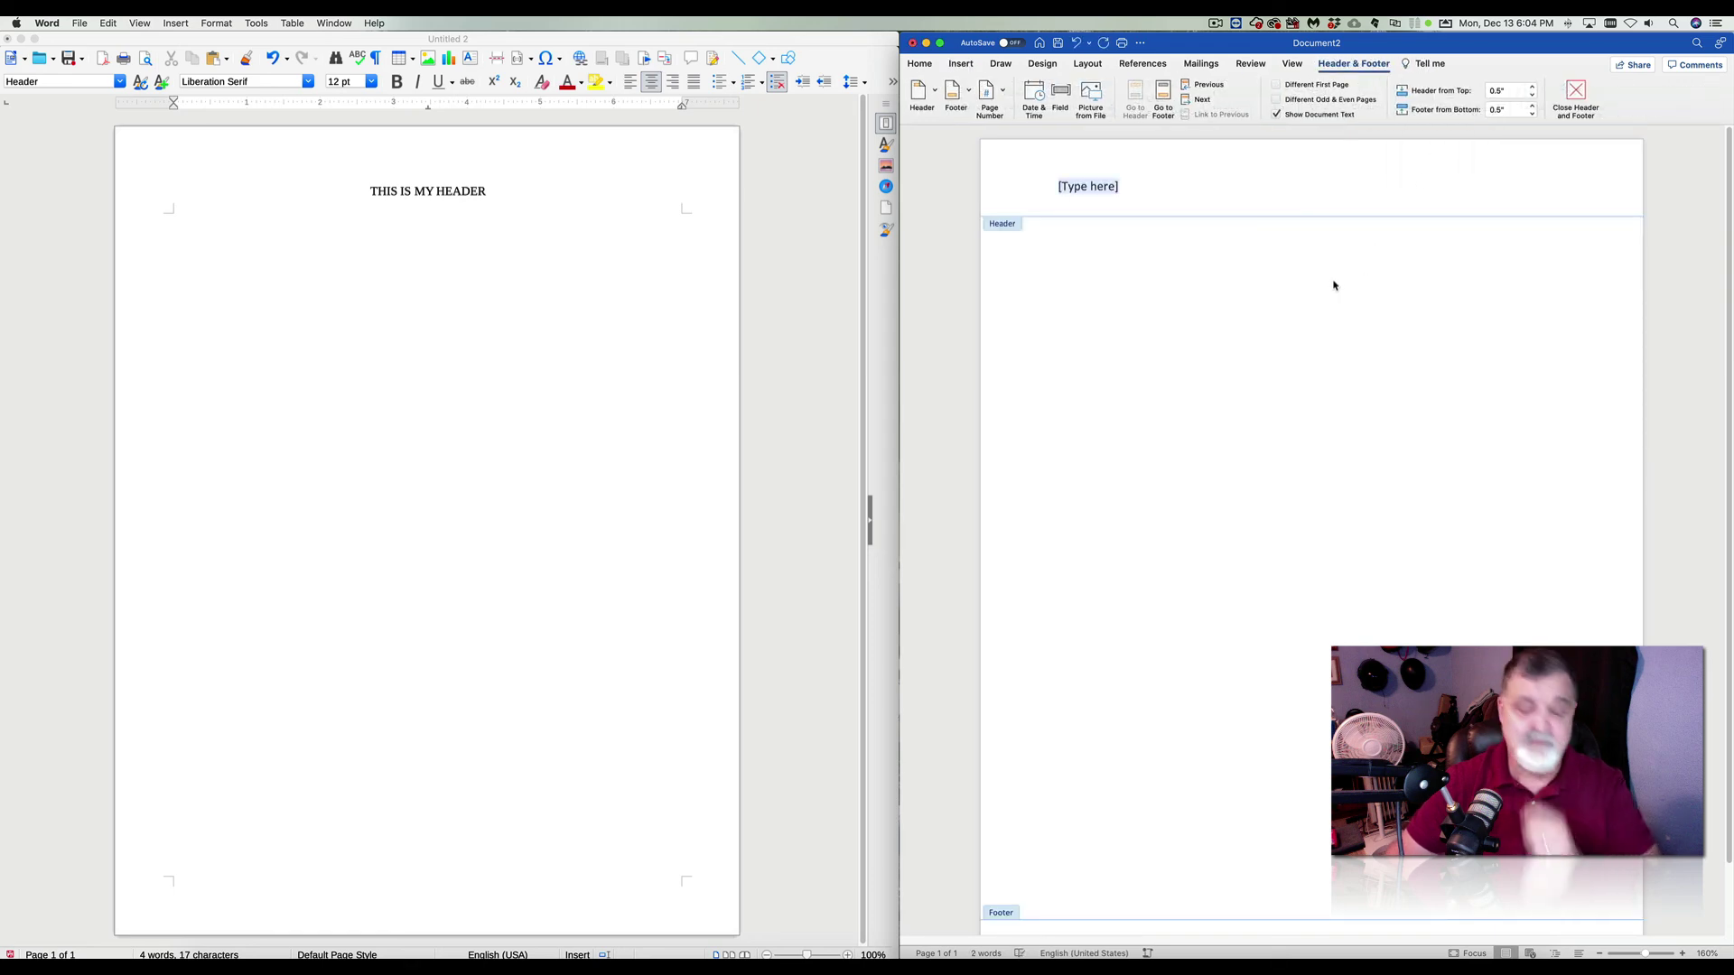
Replace the placeholder in the Word header with "THIS IS MY HEADER".
type("THIS")
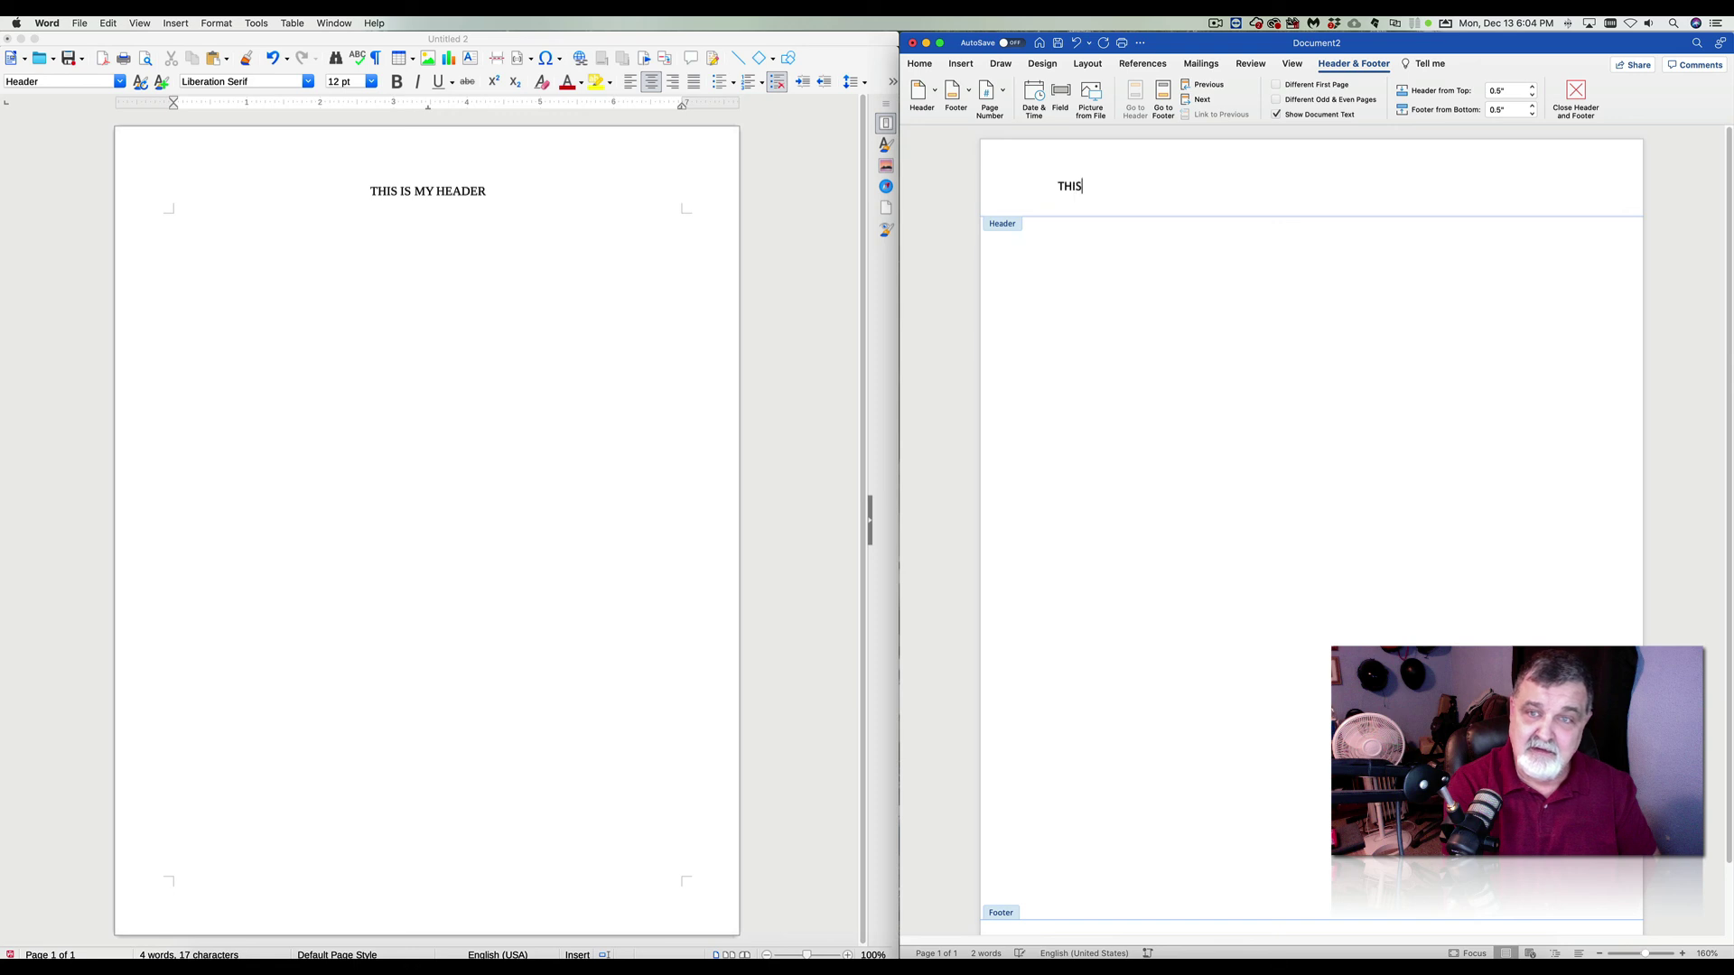
type(" IS MY H")
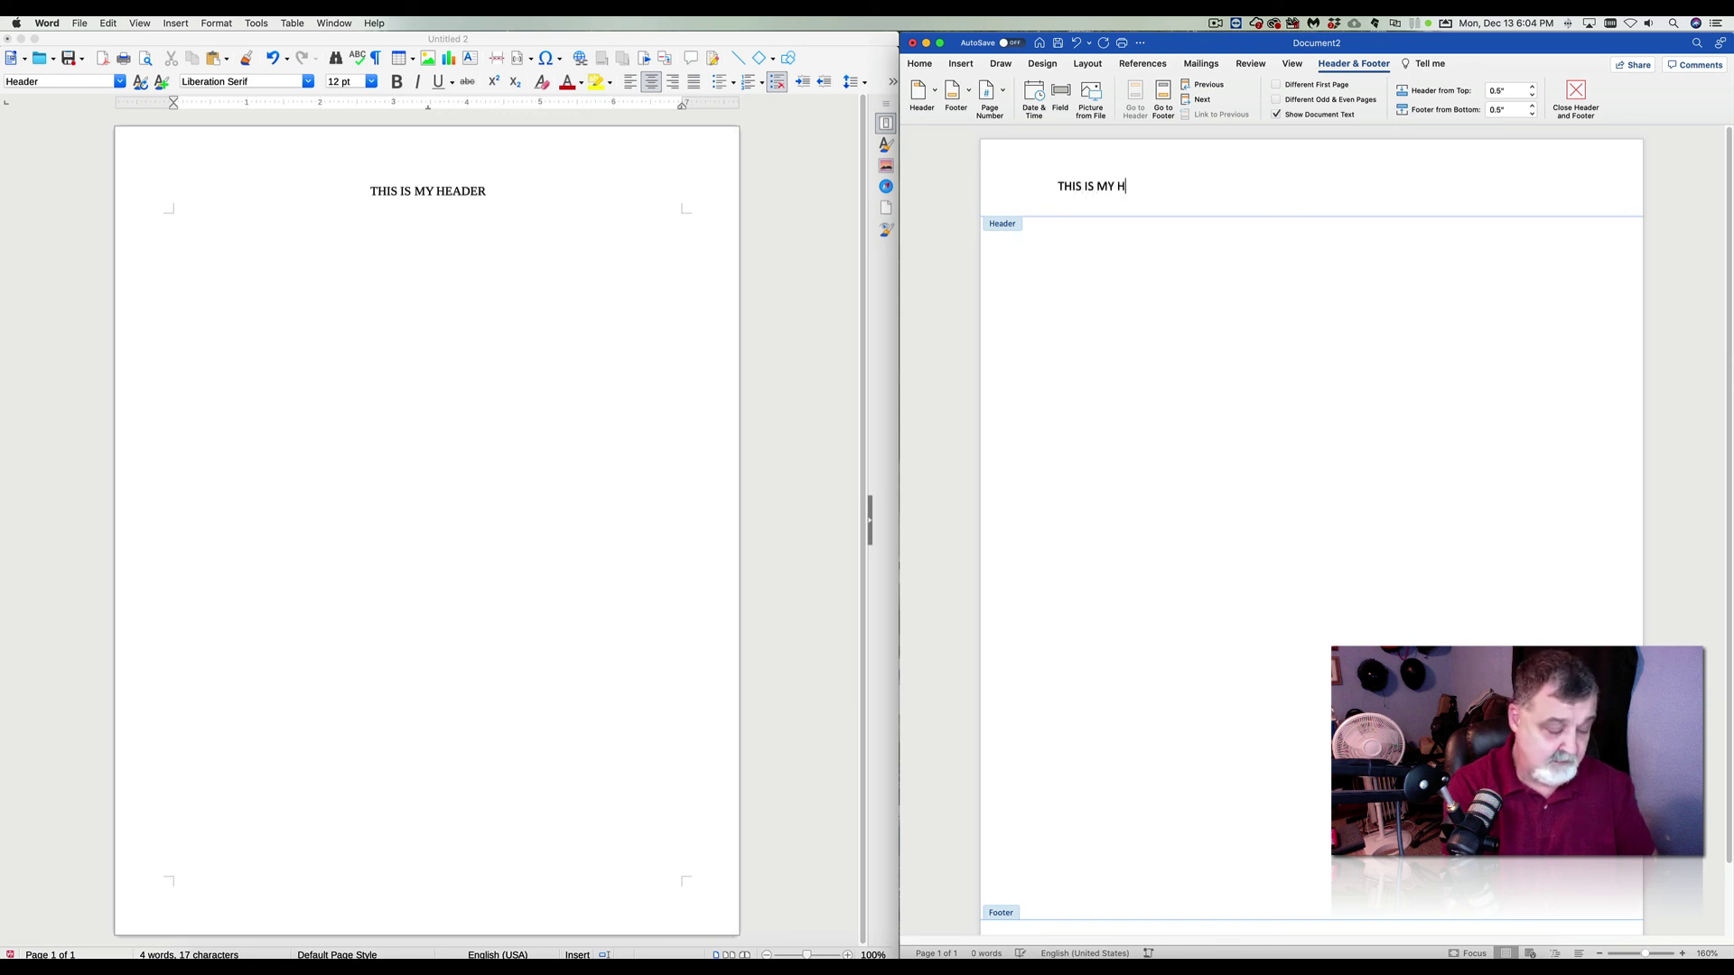
type("EADER")
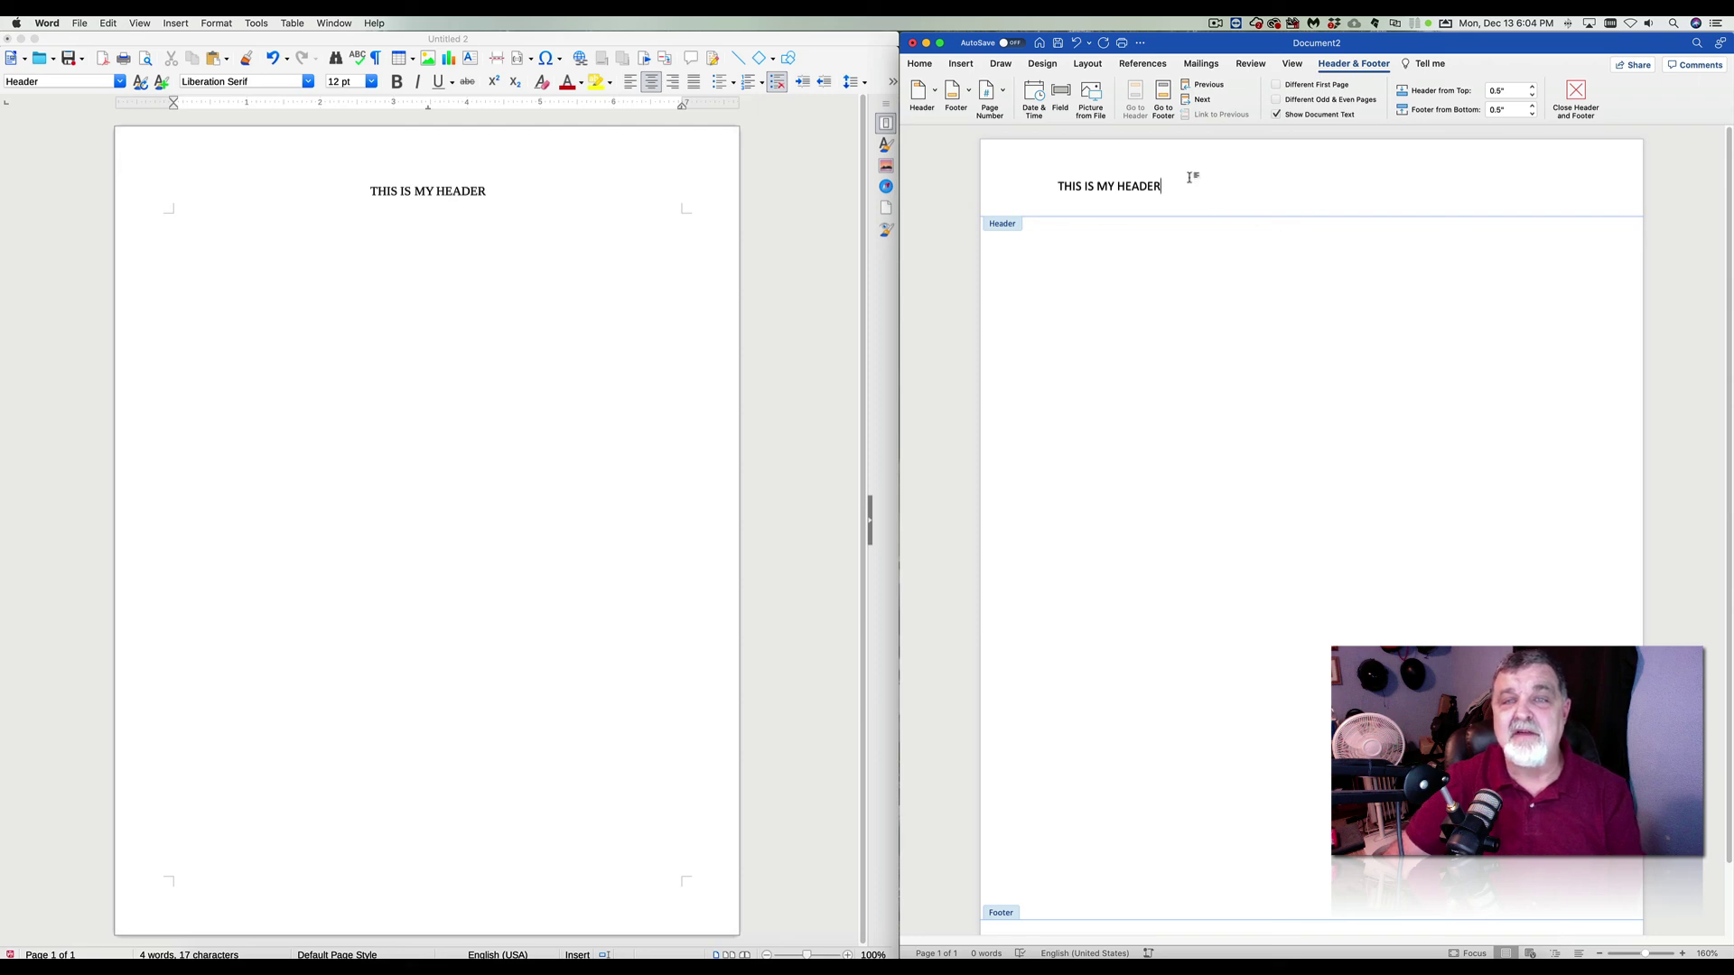
Center the "THIS IS MY HEADER" text in the Word header and return to the document body.
left_click(919, 65)
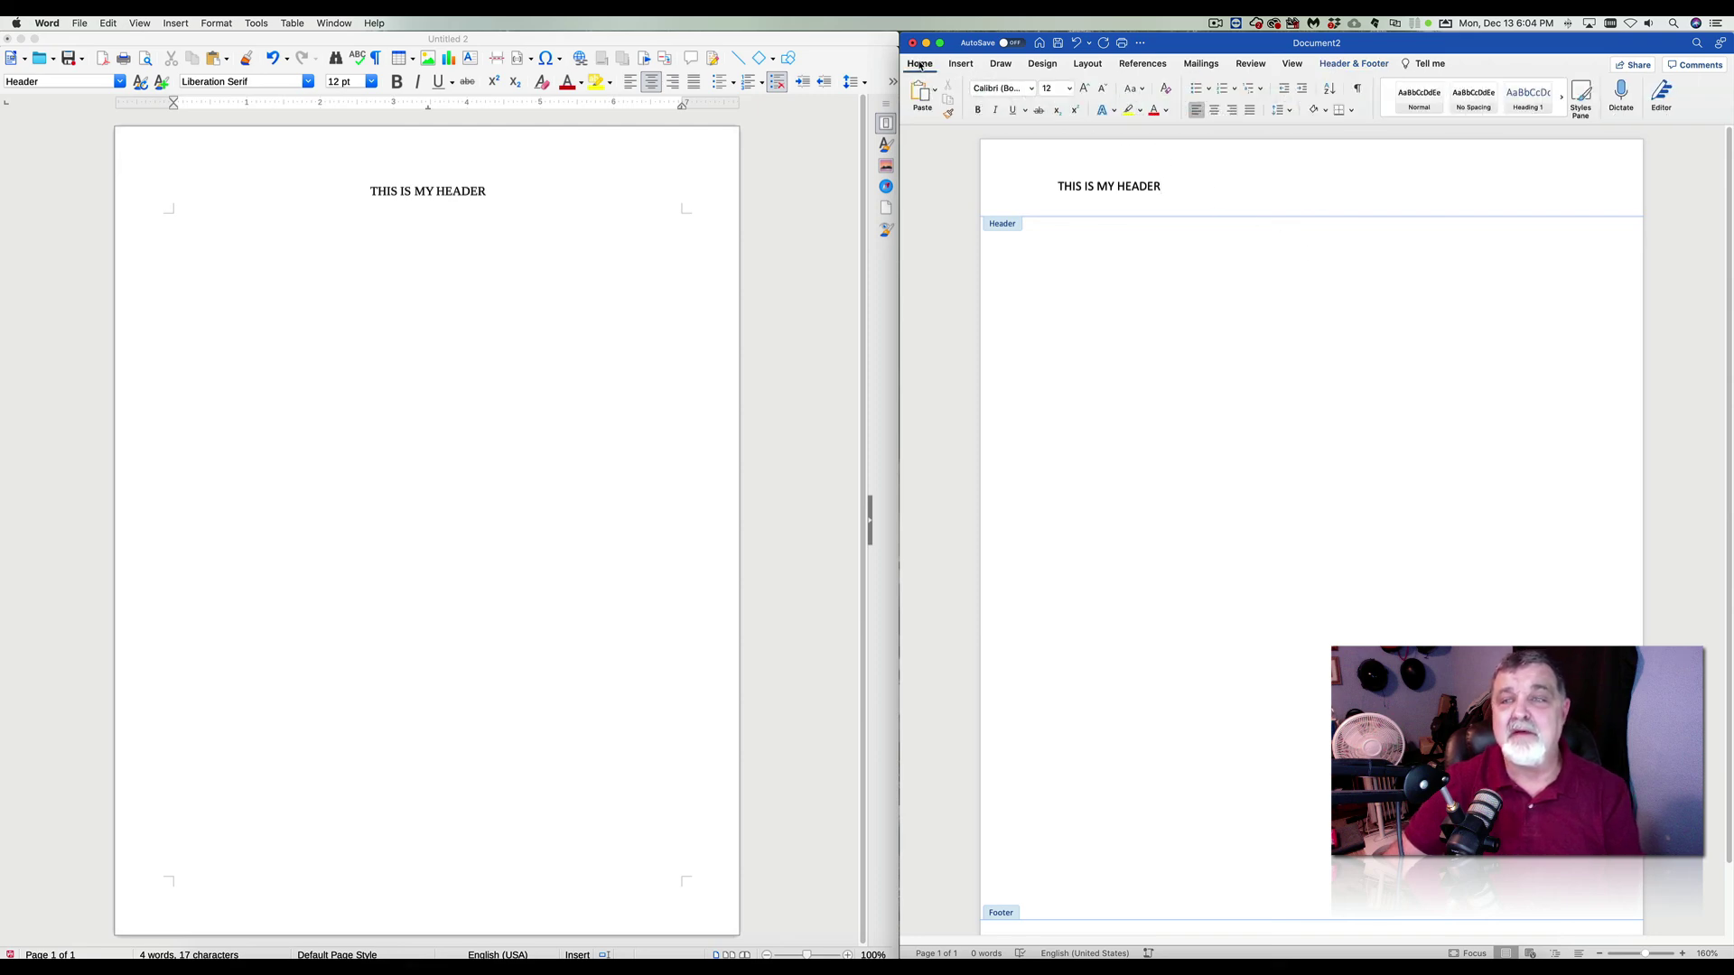
left_click(1214, 110)
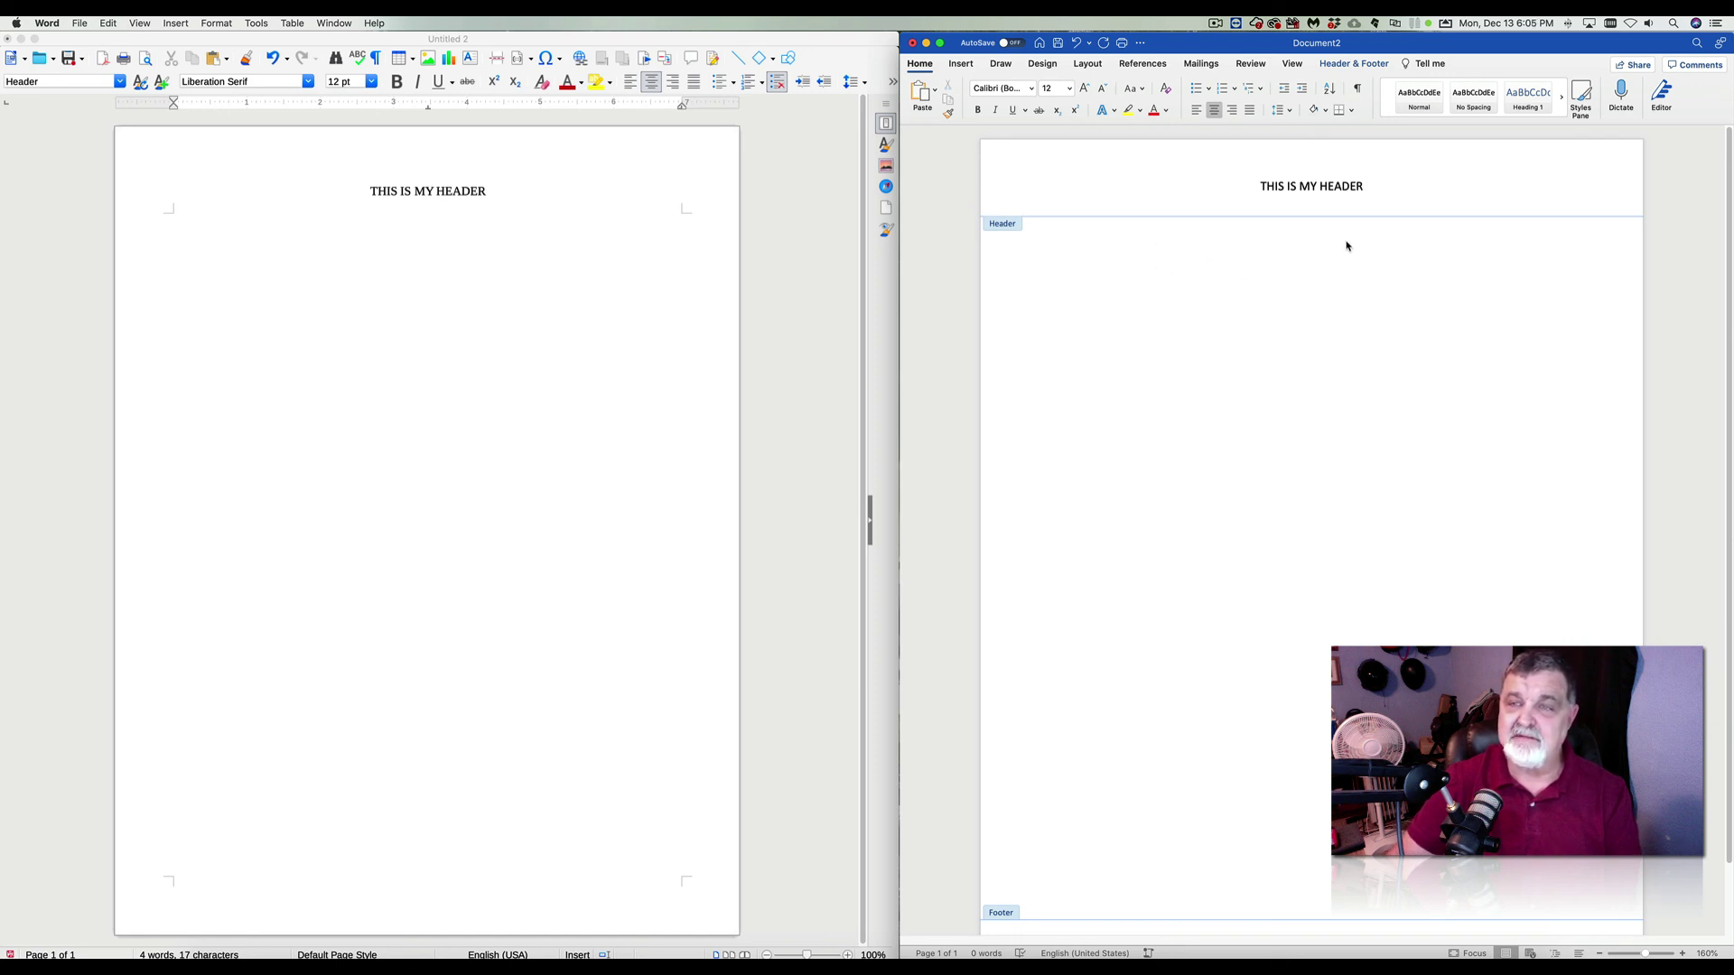
key("Return")
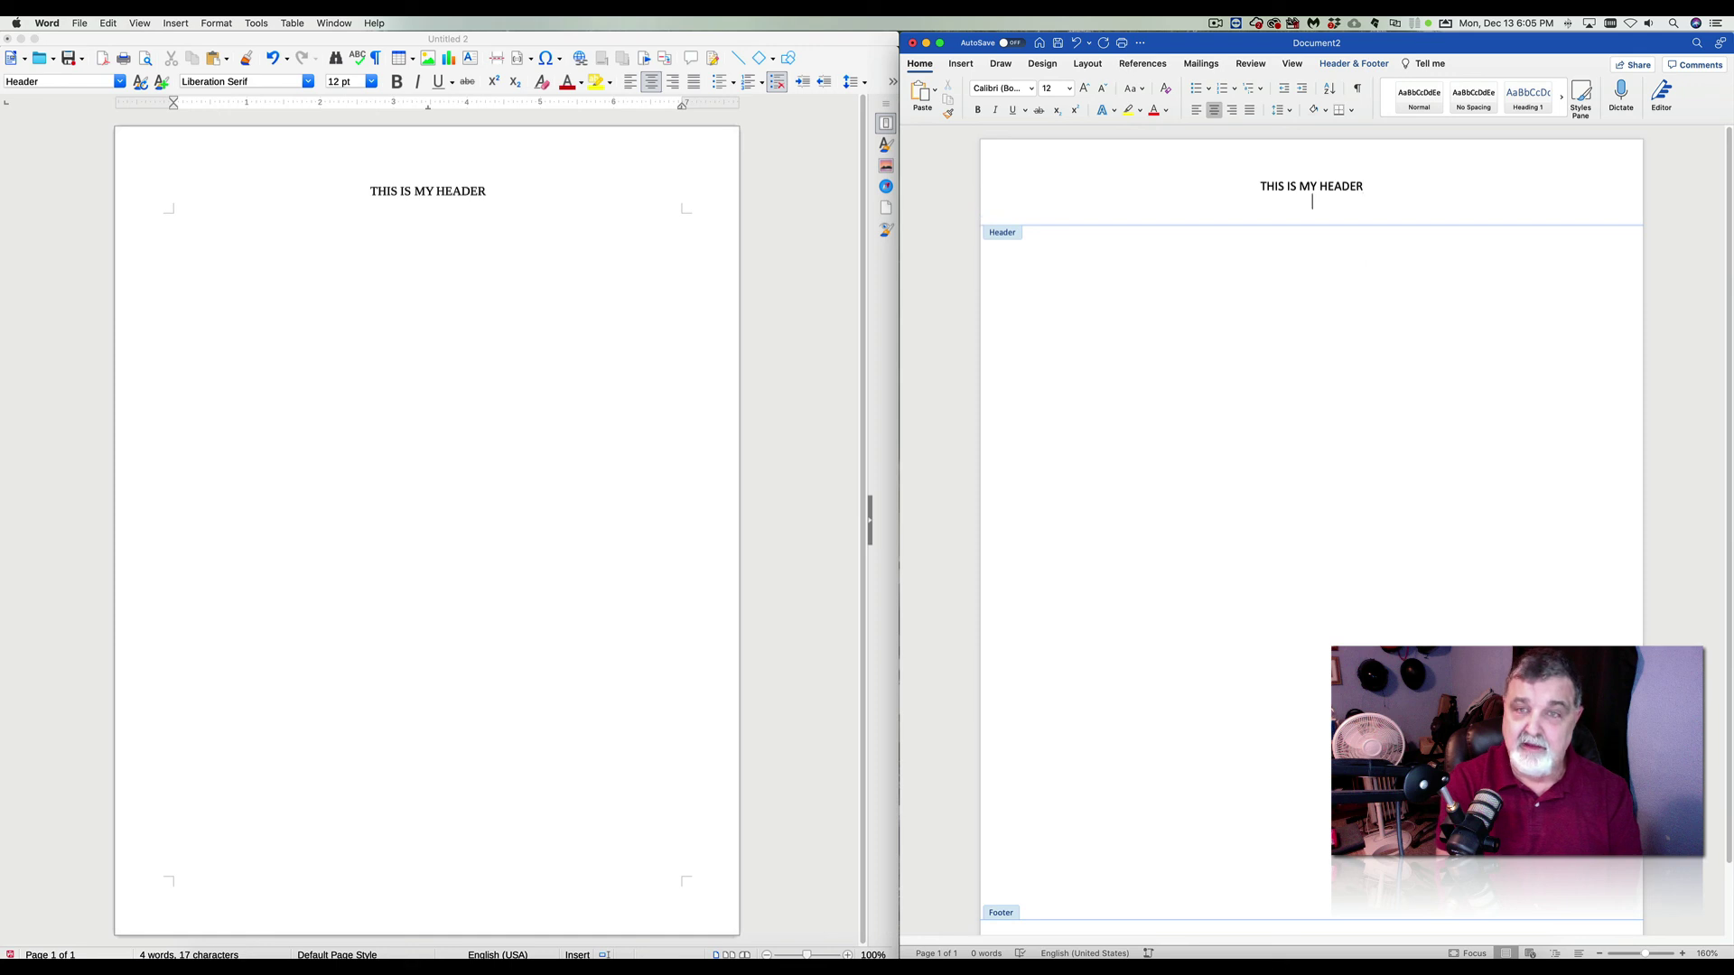
key("BackSpace")
key("BackSpace")
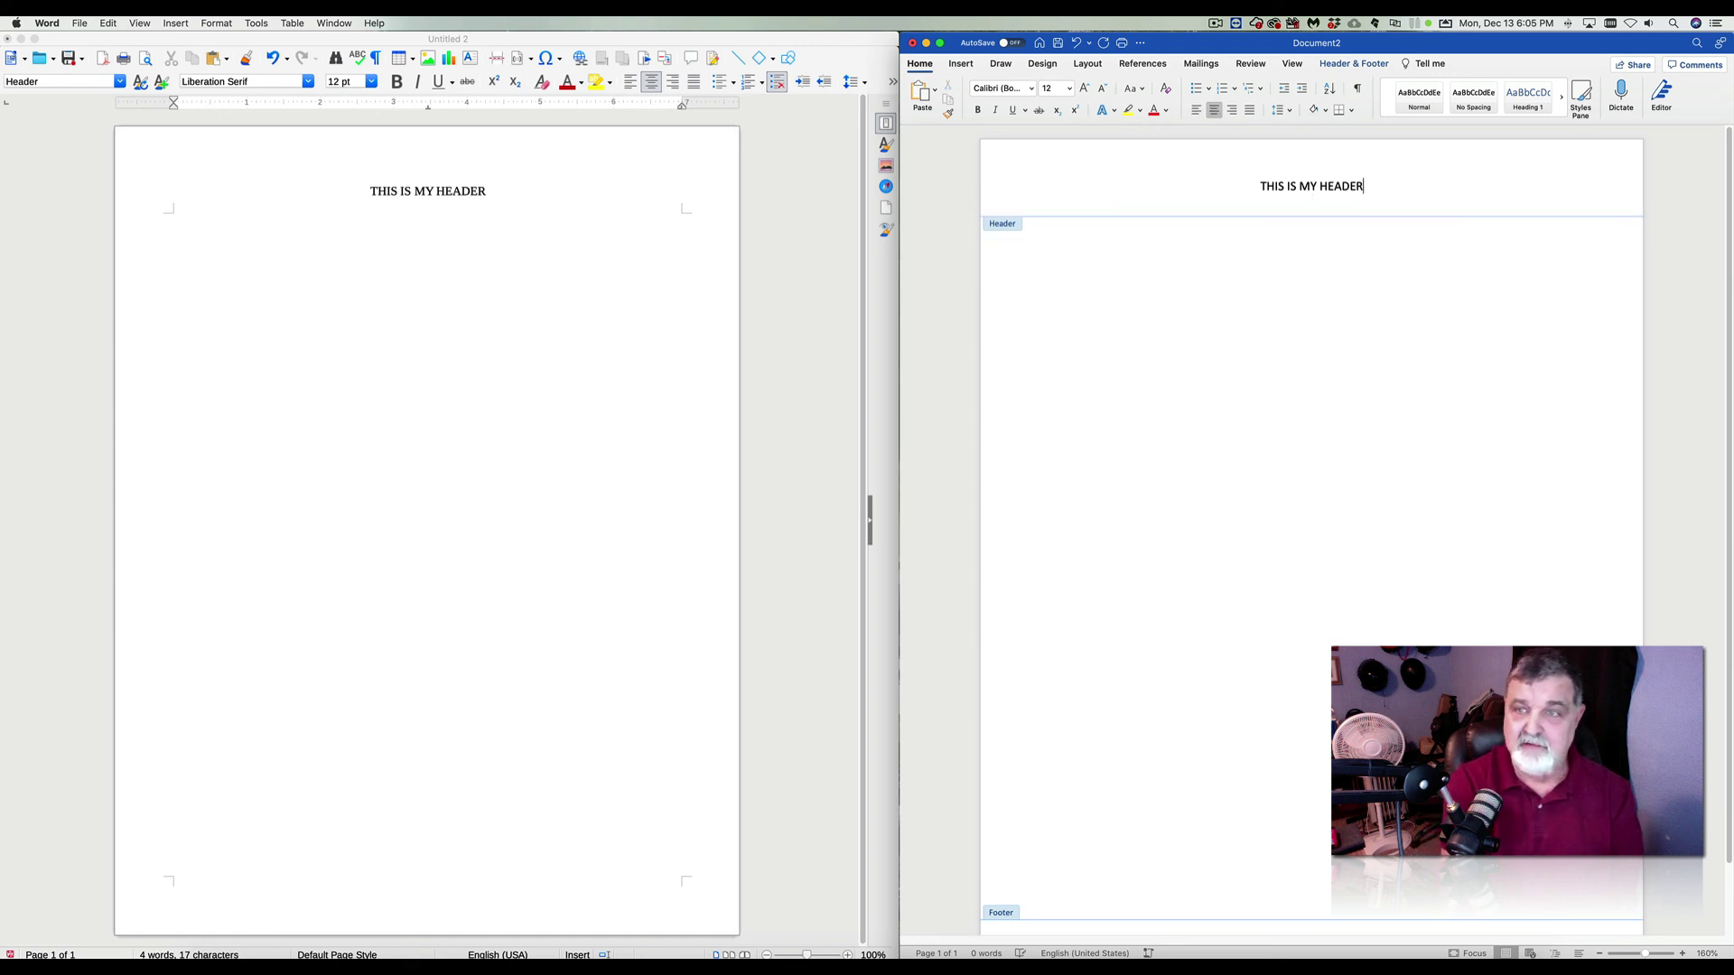
double_click(1212, 427)
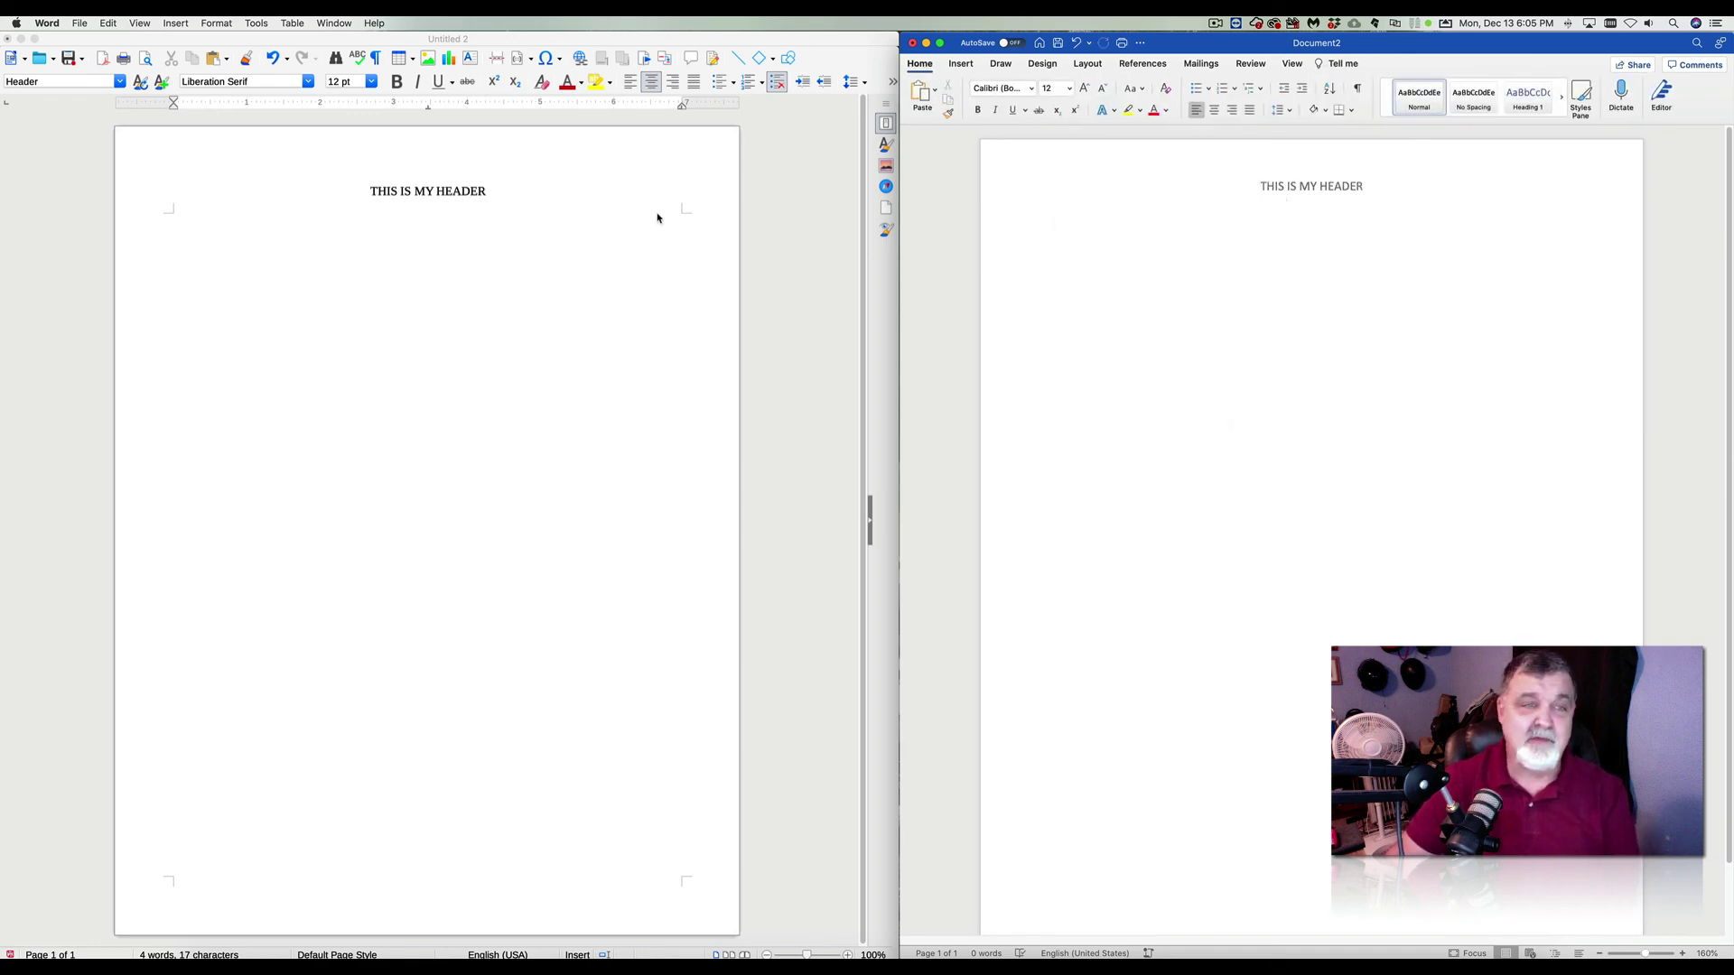
left_click(518, 206)
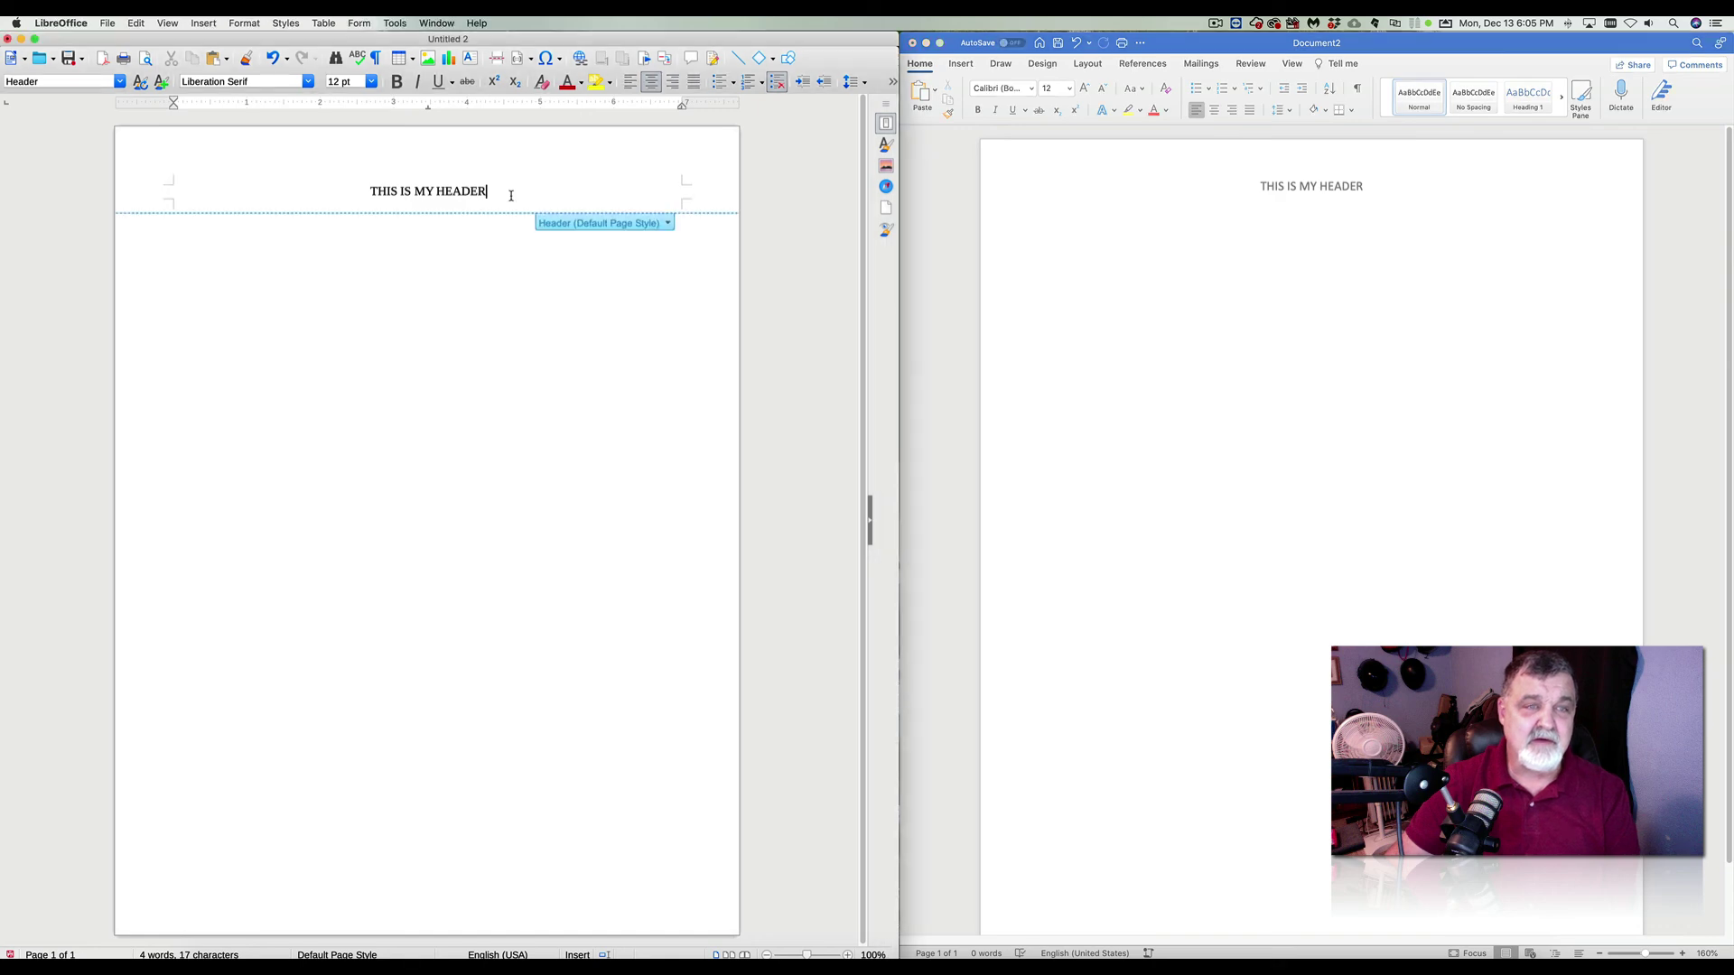
left_click(373, 244)
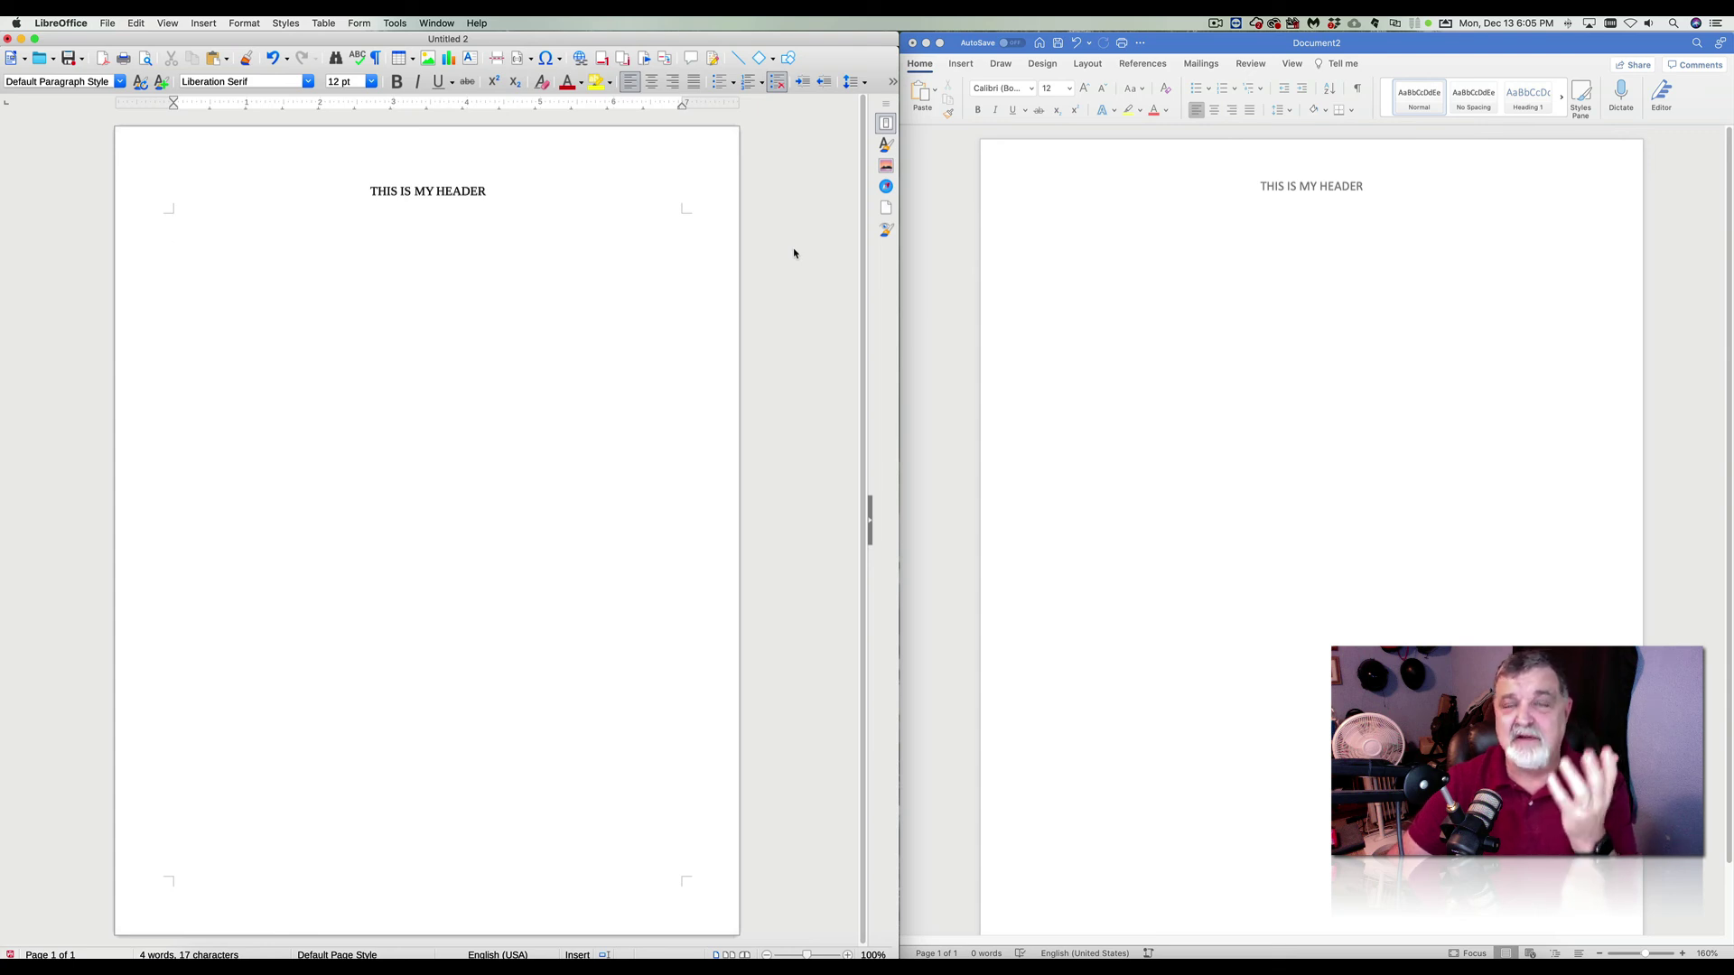
left_click(960, 64)
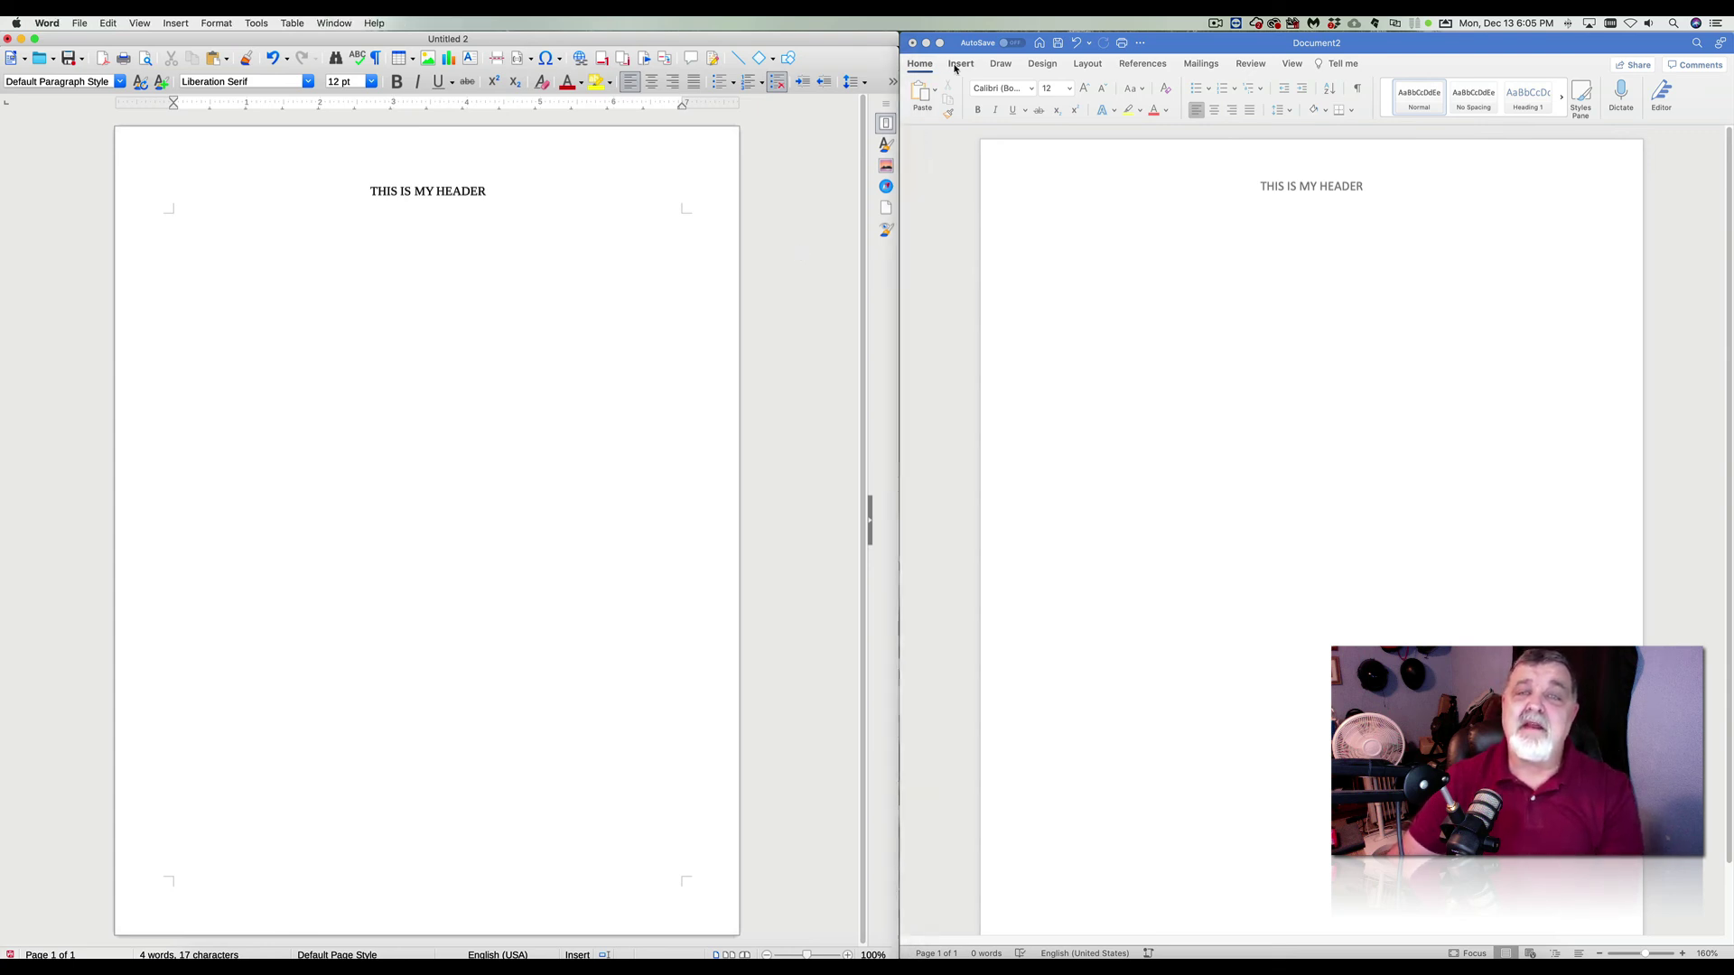
left_click(1002, 65)
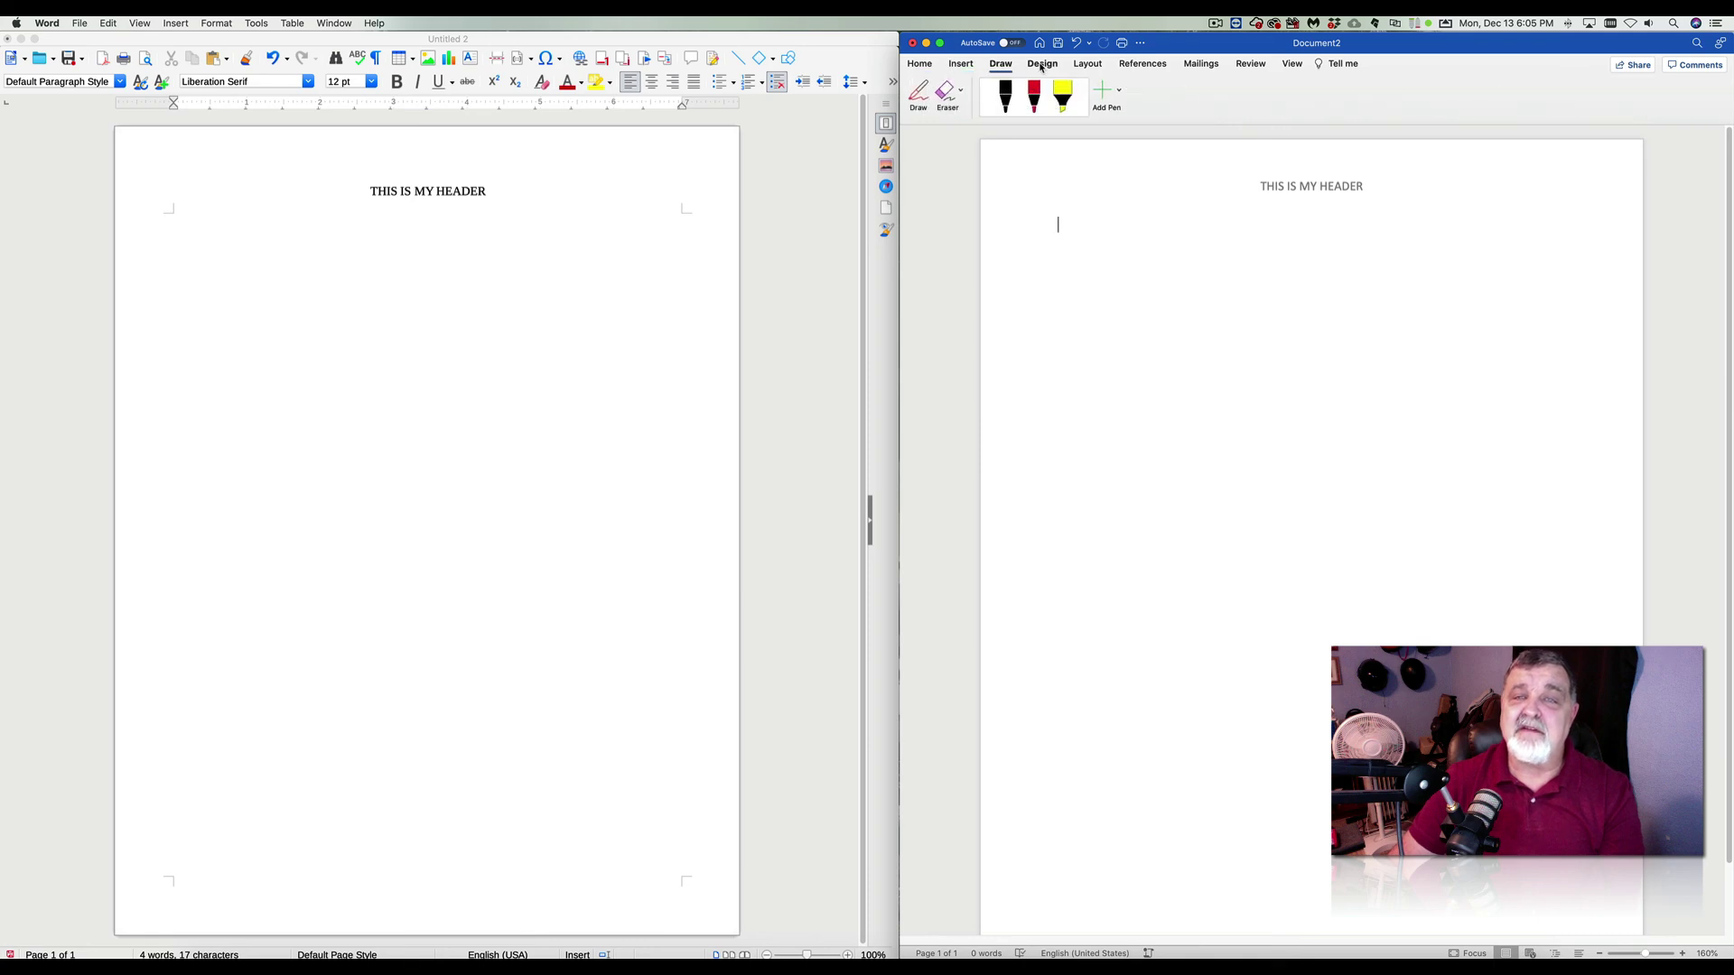
left_click(1042, 64)
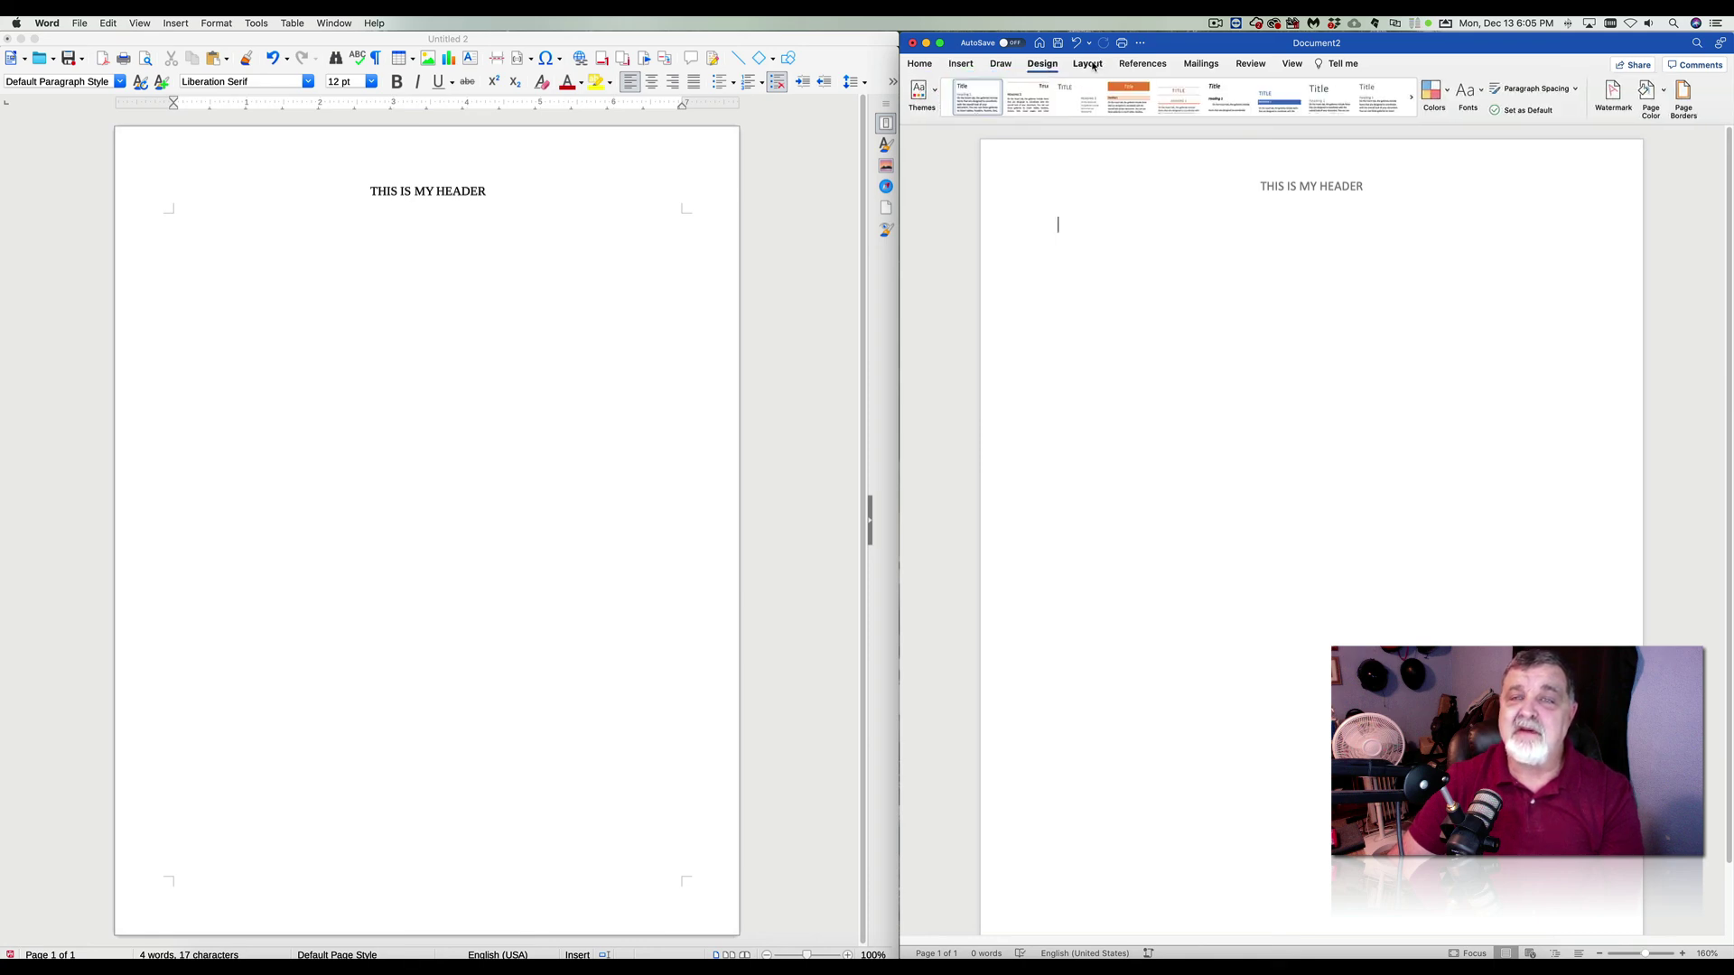
left_click(1089, 65)
left_click(1139, 65)
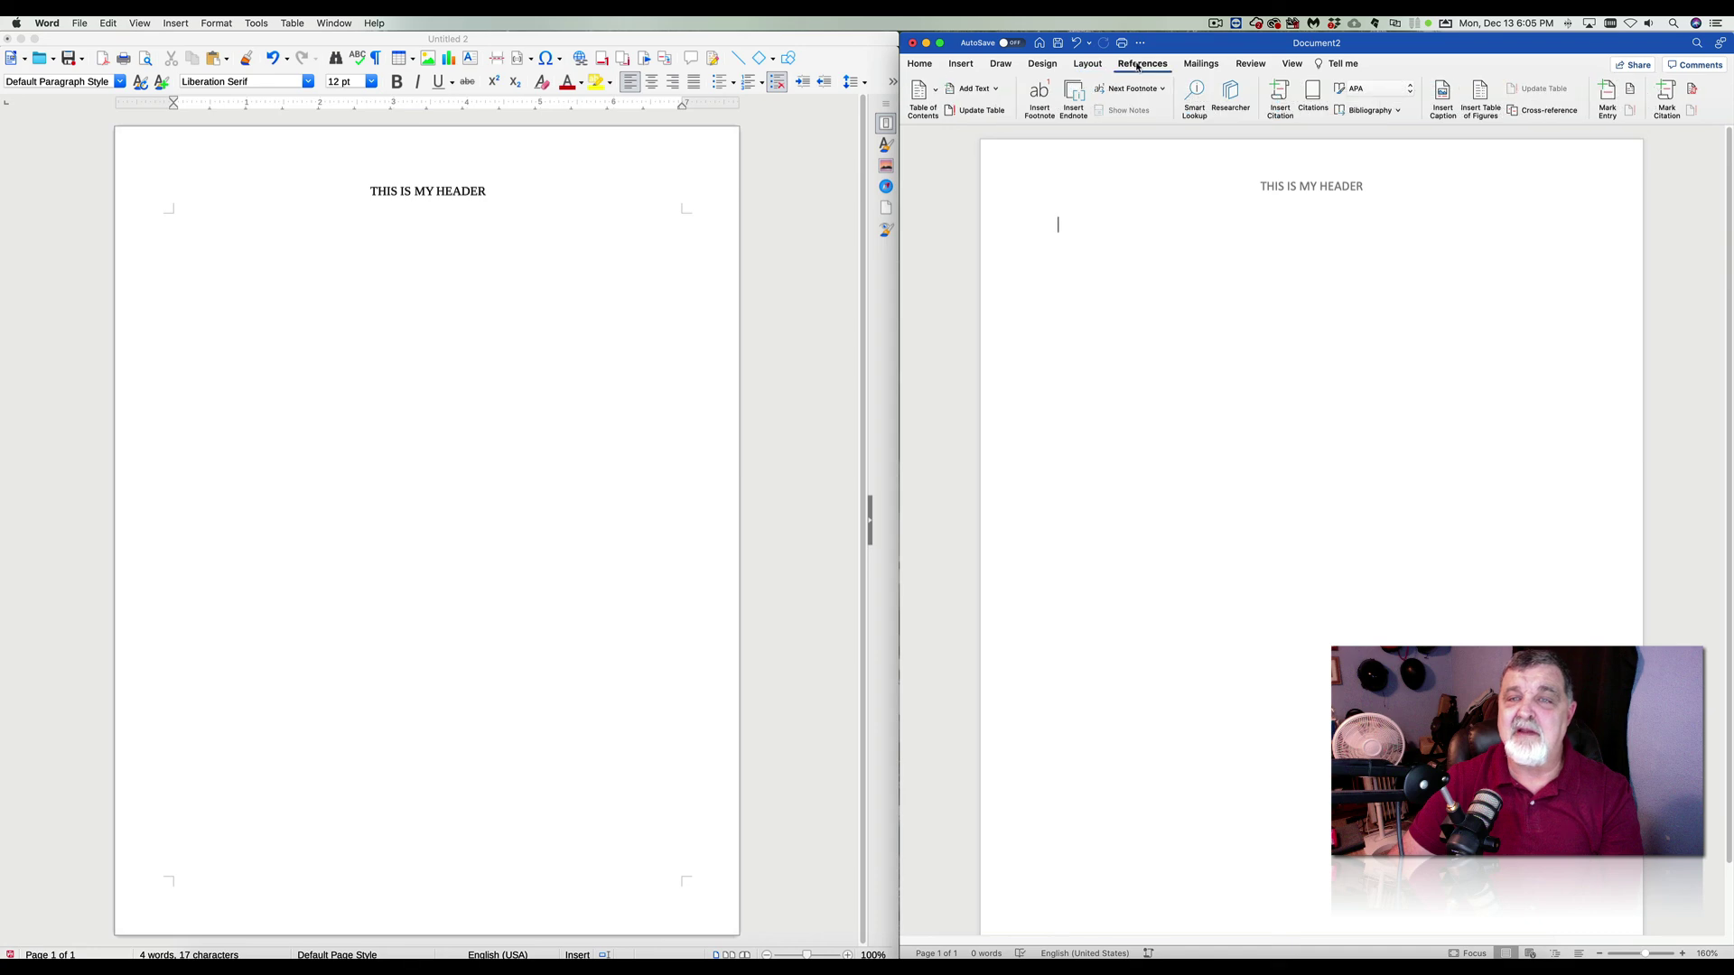
left_click(919, 65)
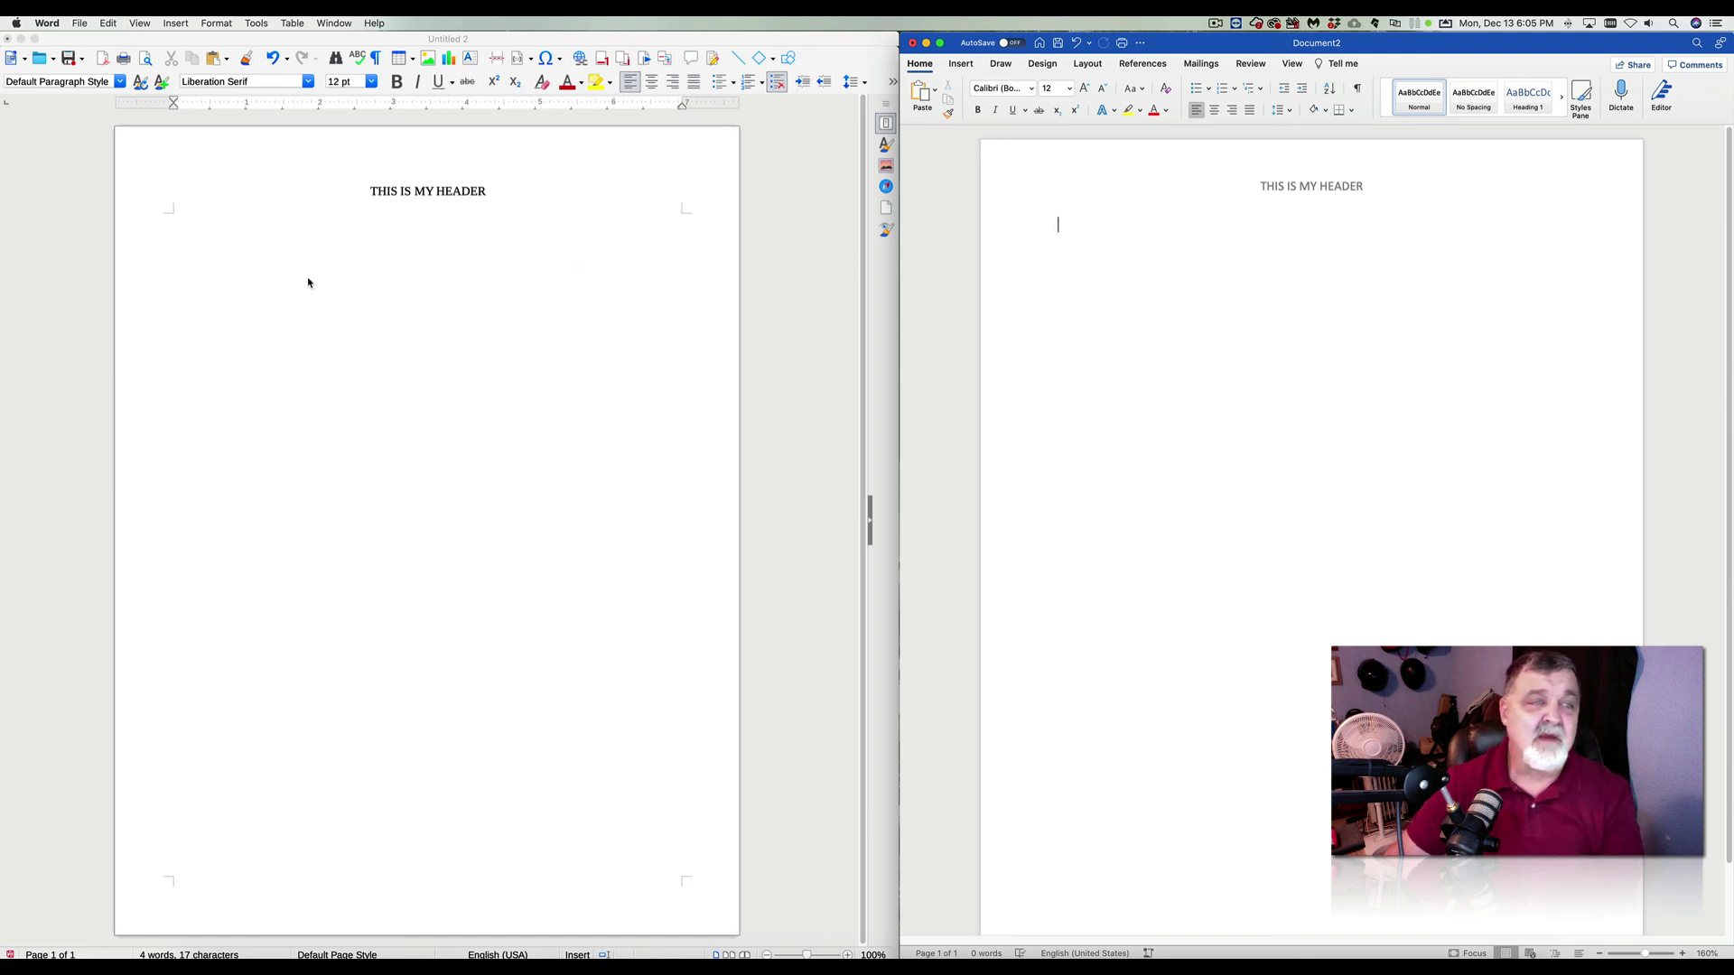
Switch to the LibreOffice Writer document and apply the Tabbed user interface variant to all LibreOffice applications.
left_click(202, 261)
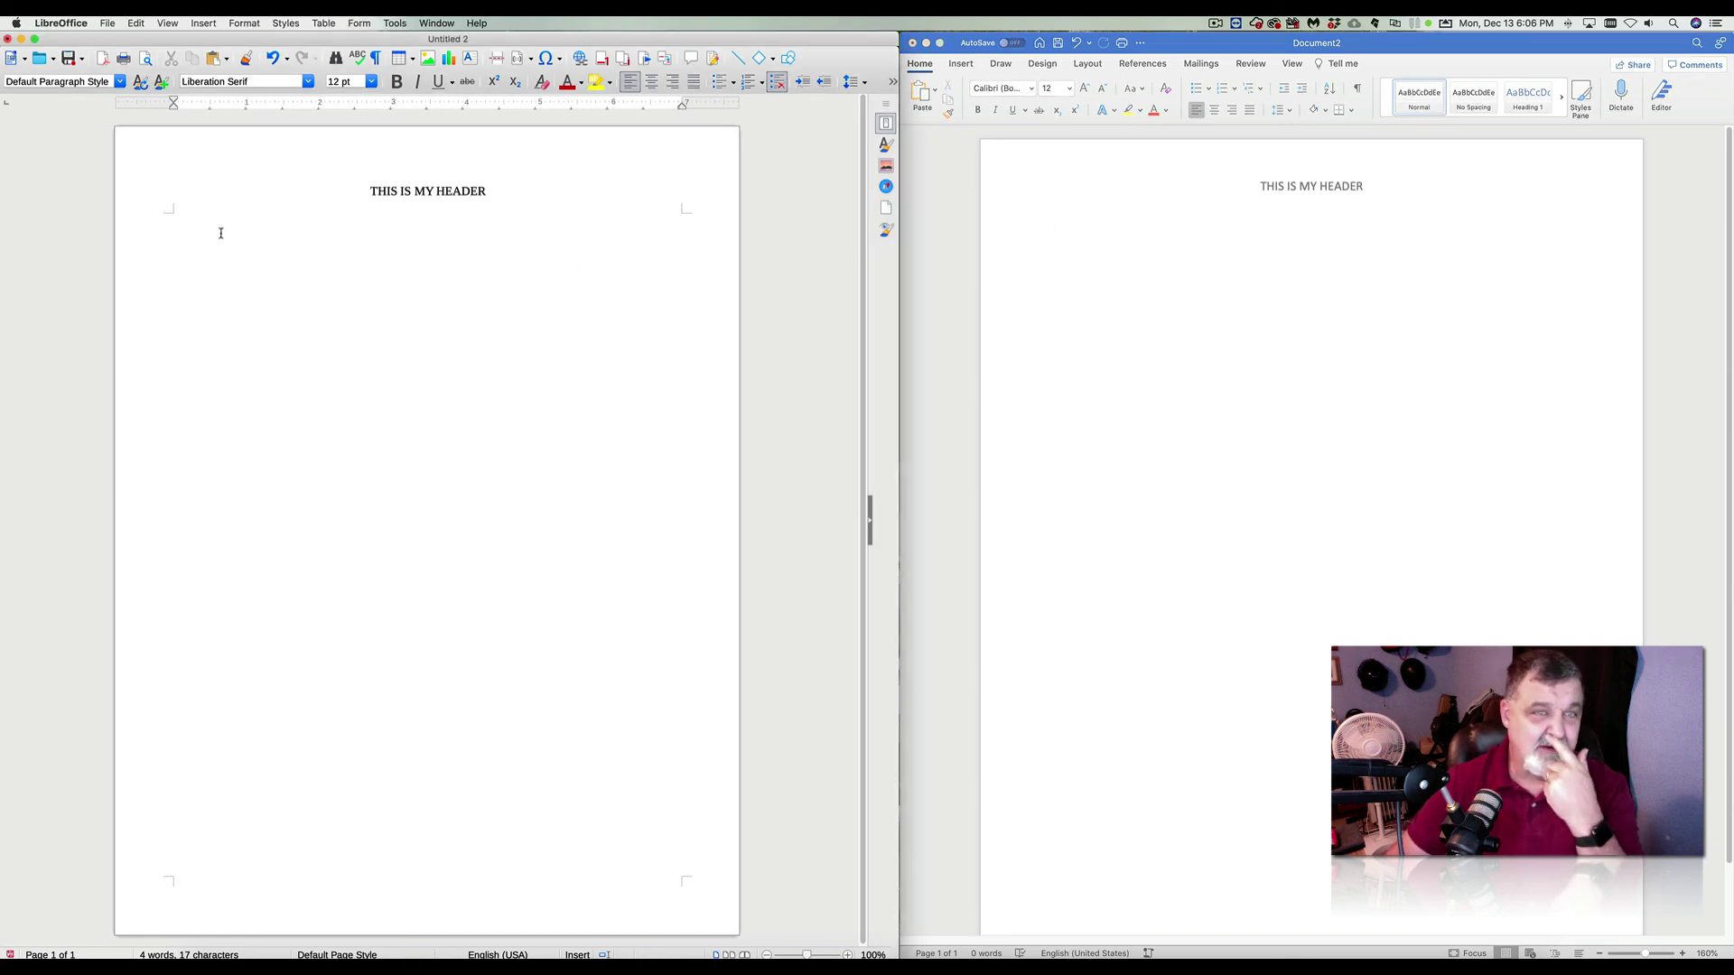
left_click(170, 23)
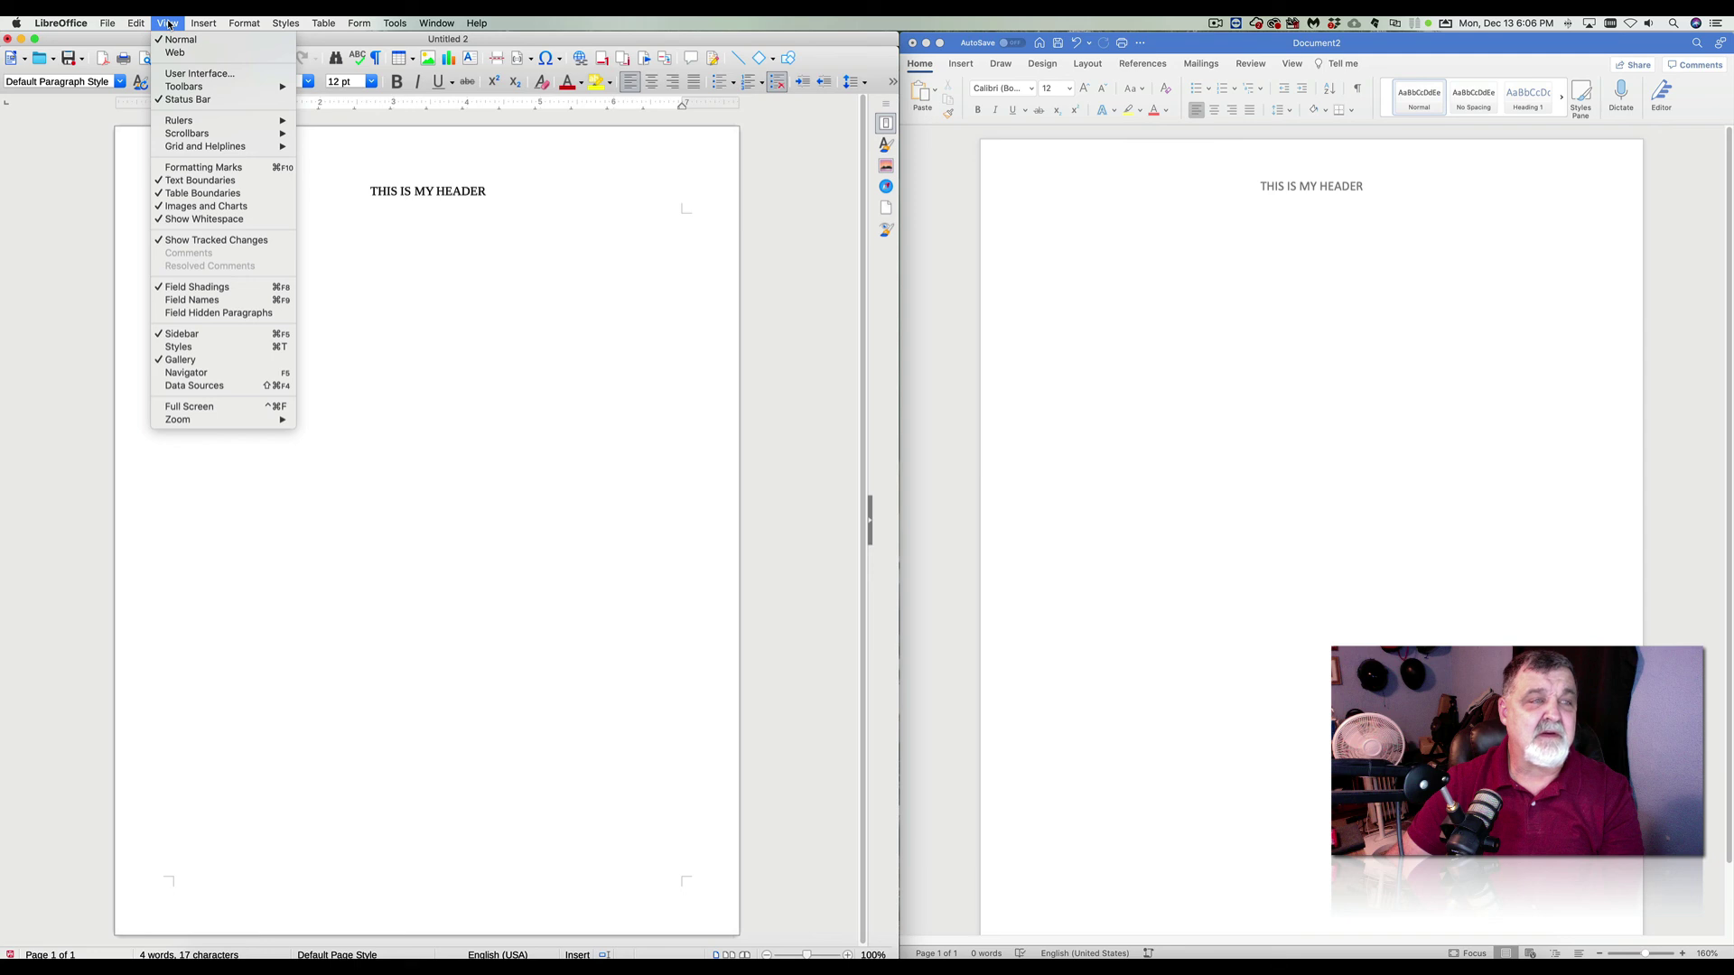
left_click(173, 74)
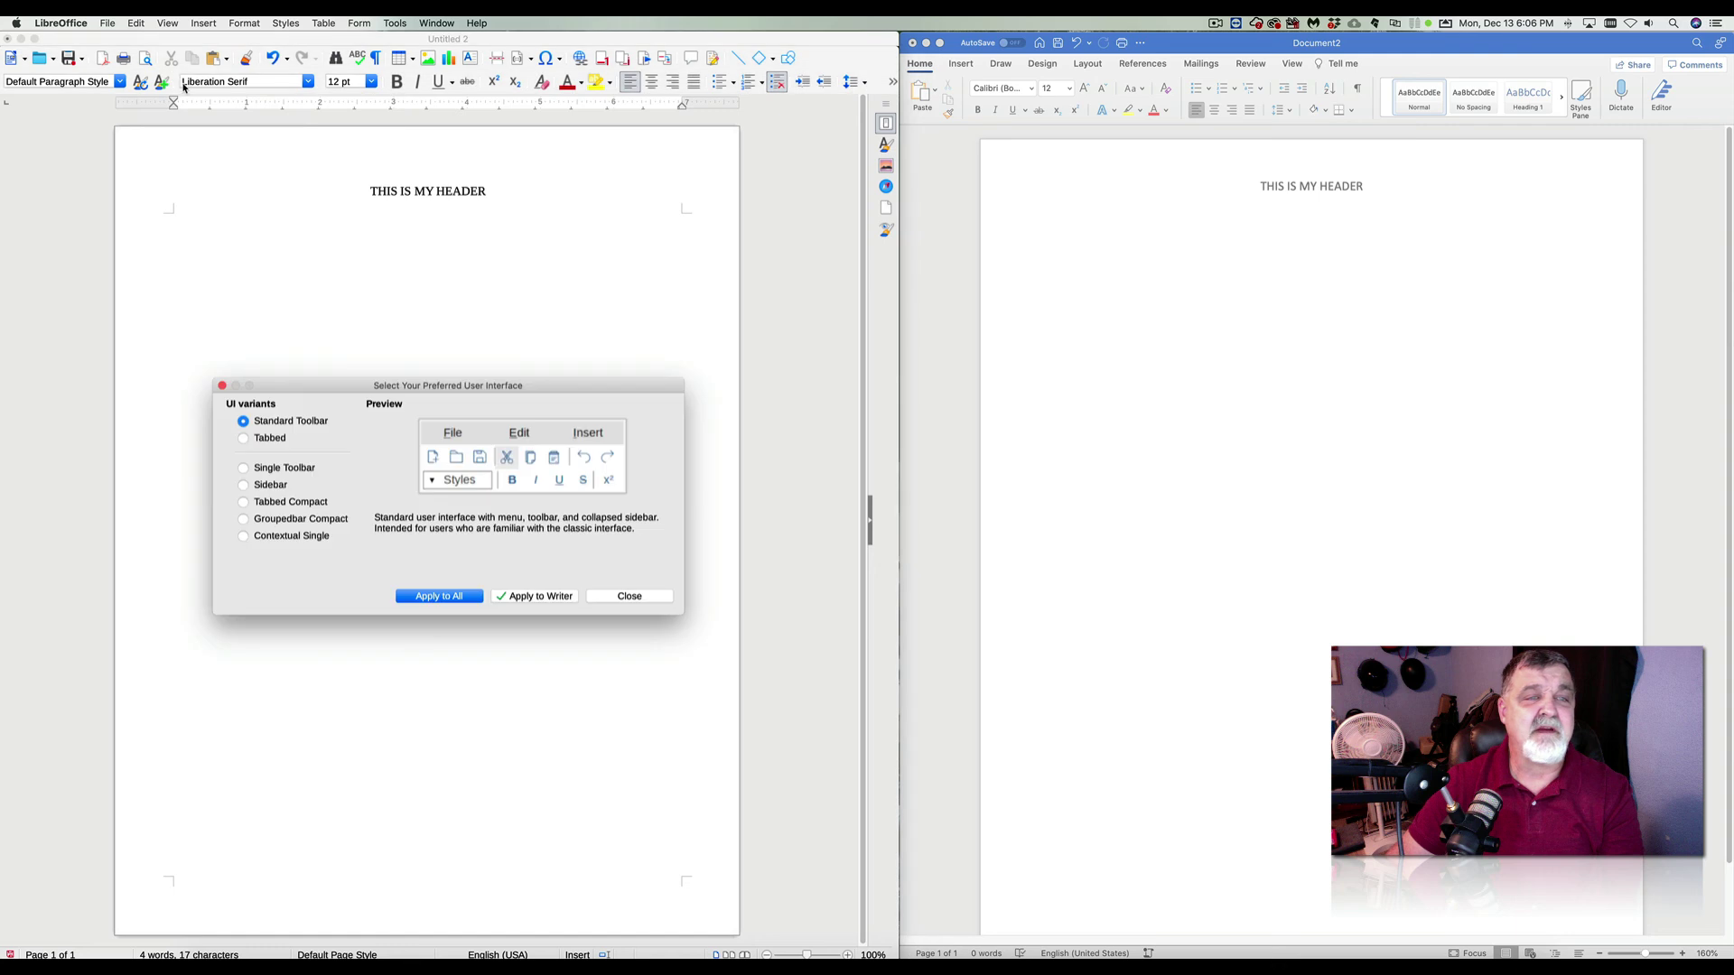
left_click(270, 440)
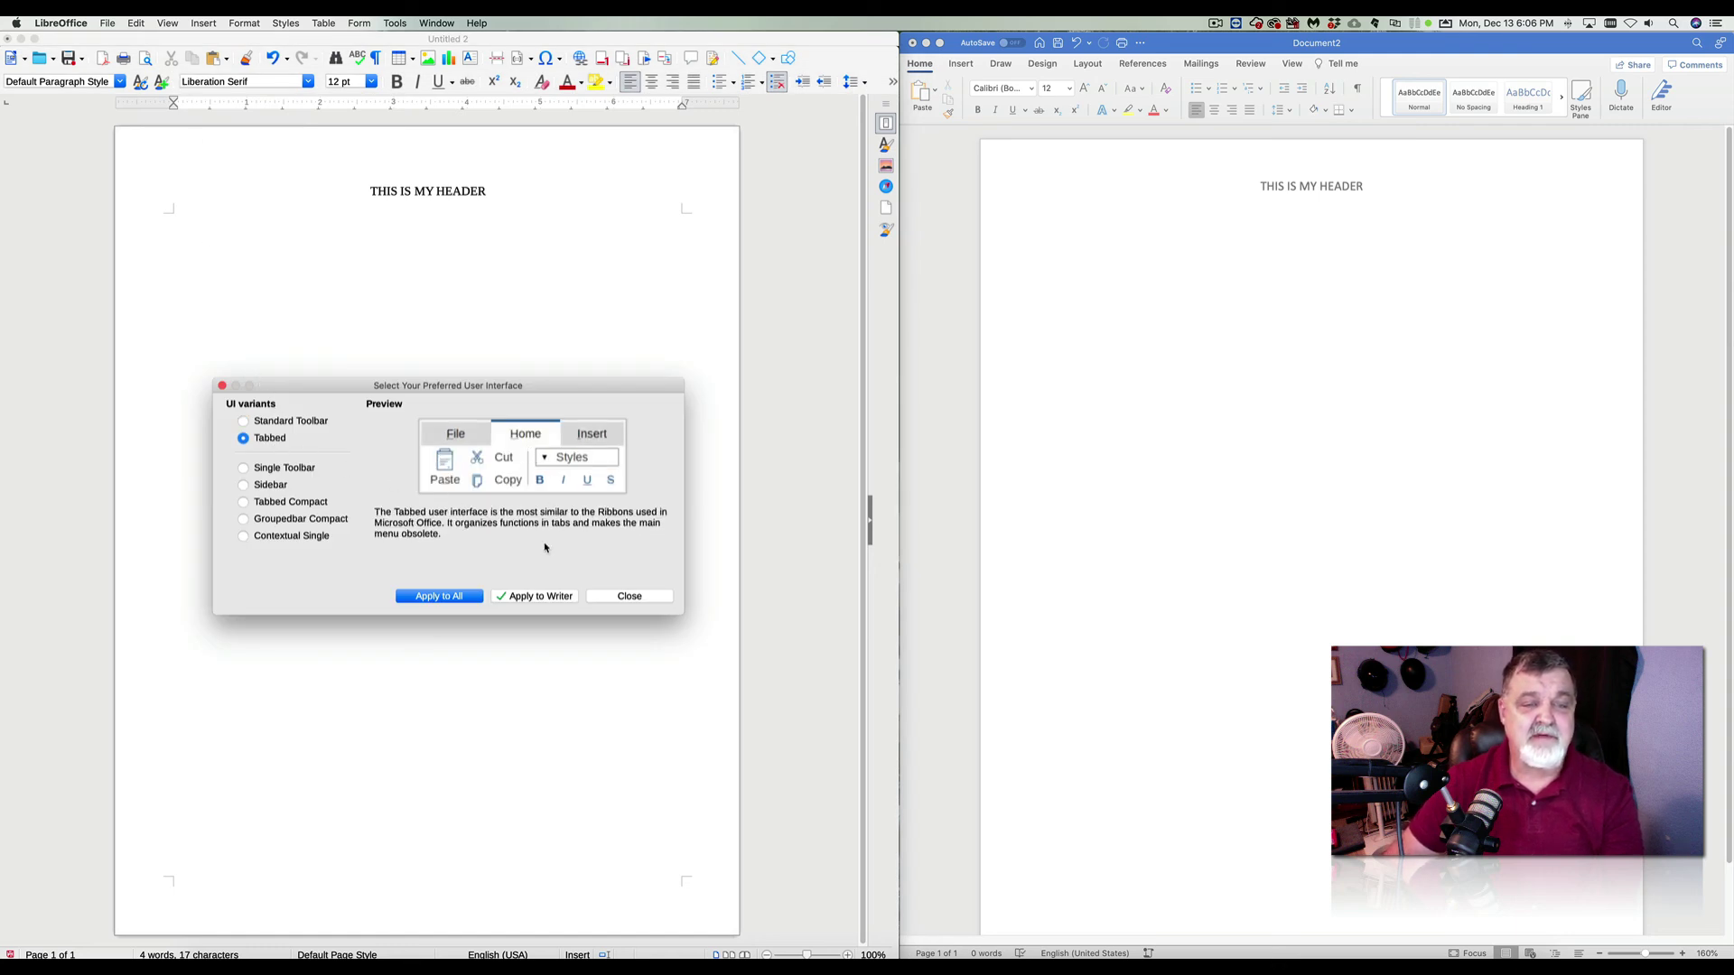
left_click(440, 598)
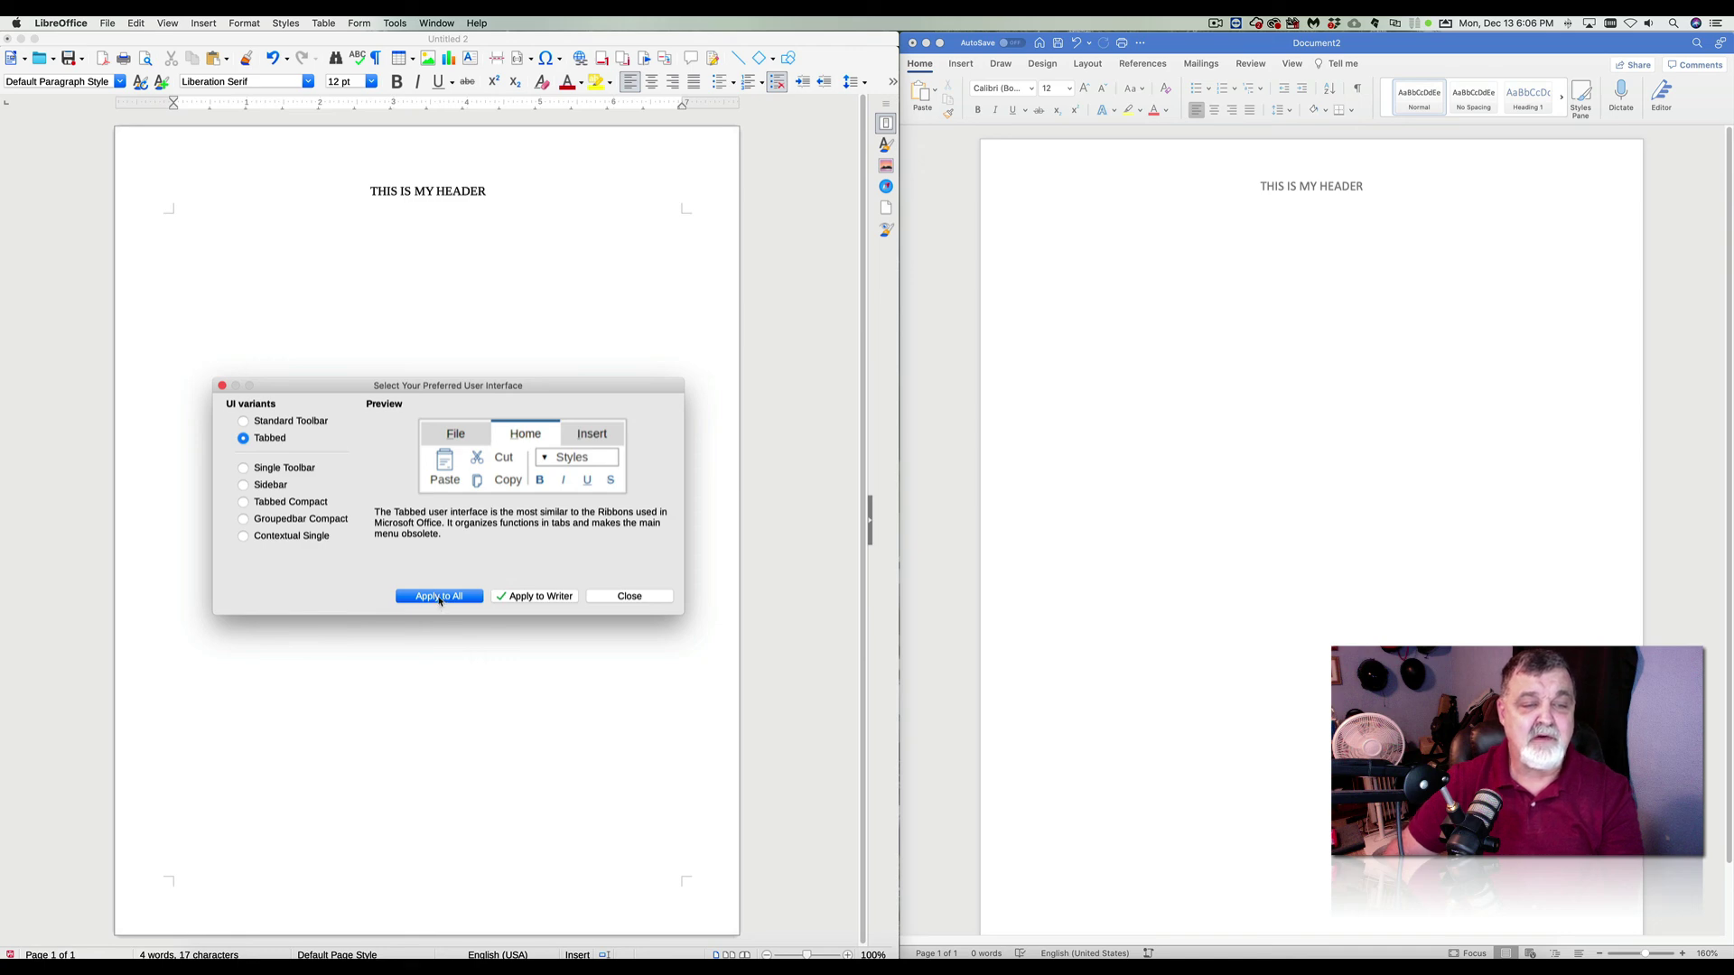
left_click(629, 597)
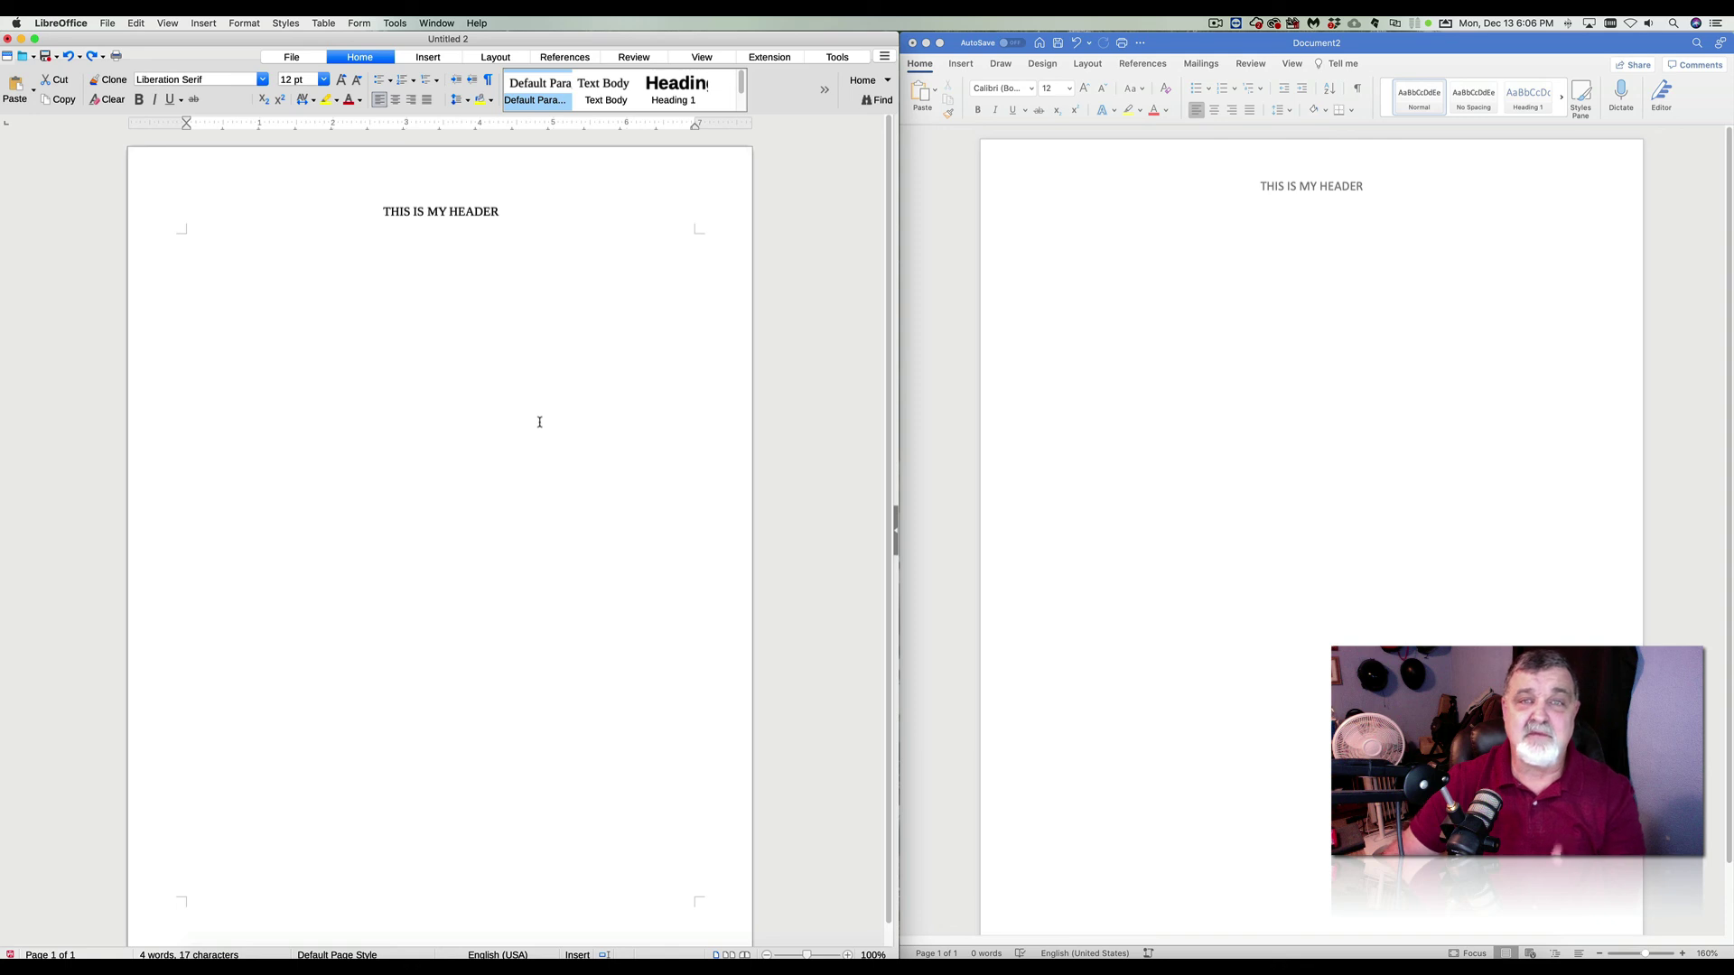
Examine the commands offered in each section of Writer's tabbed interface, from Layout and References through Tools and File.
left_click(435, 59)
left_click(495, 57)
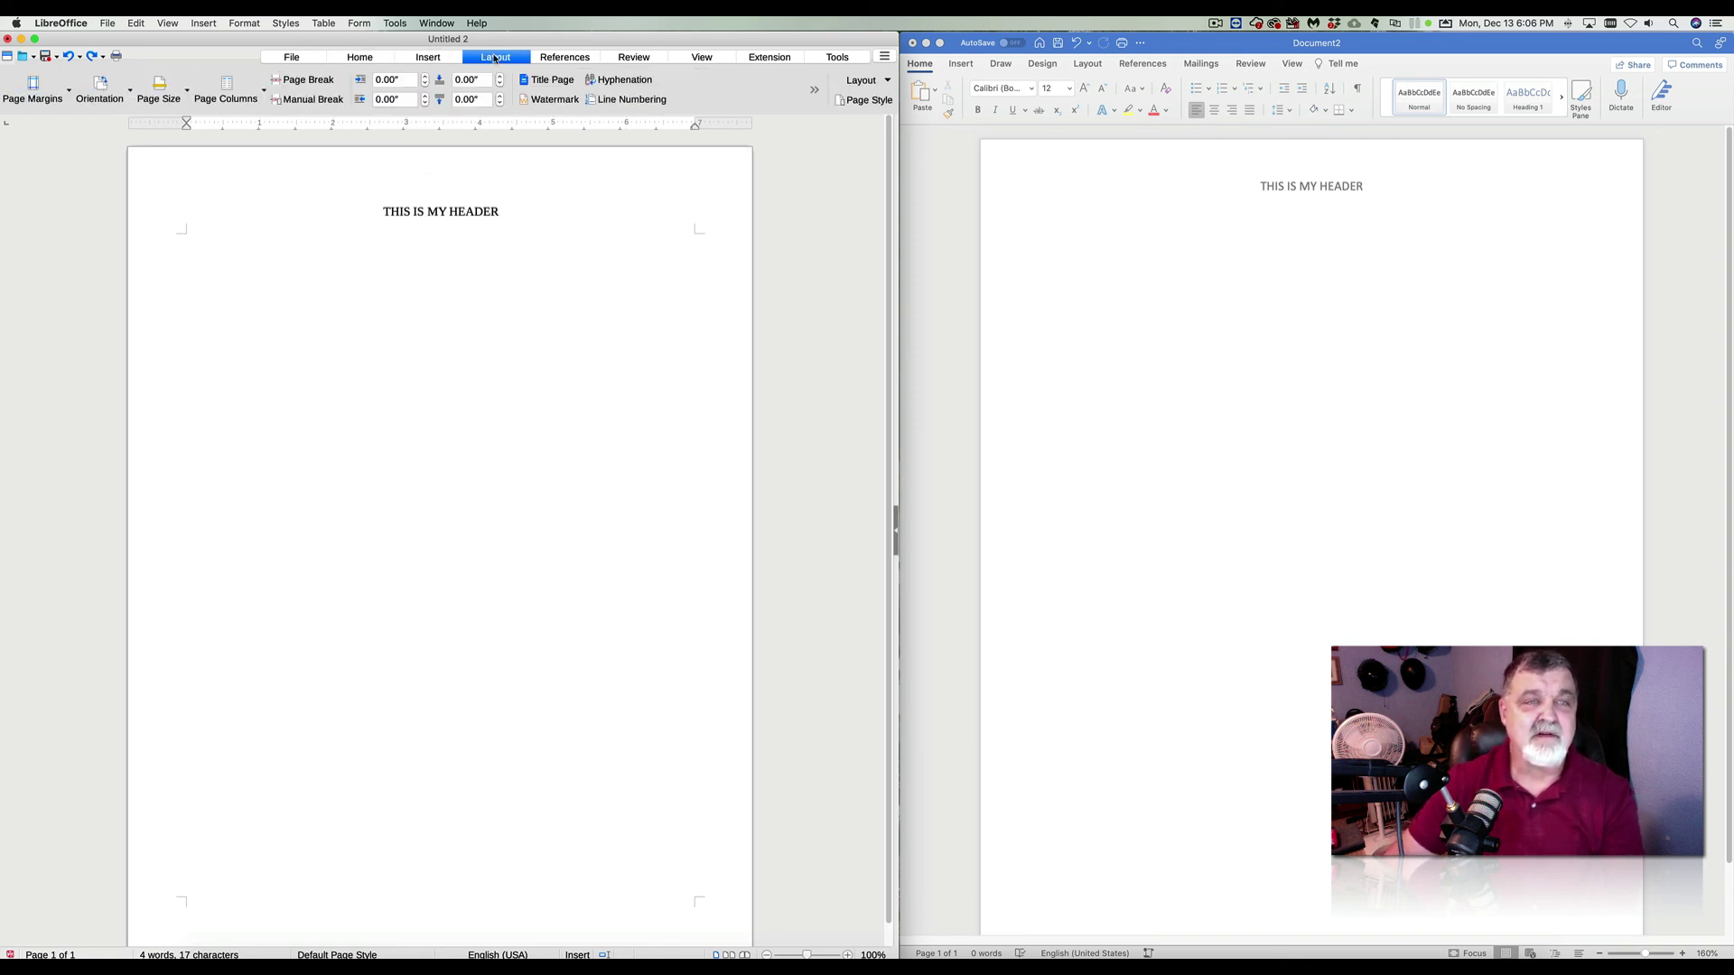
left_click(567, 59)
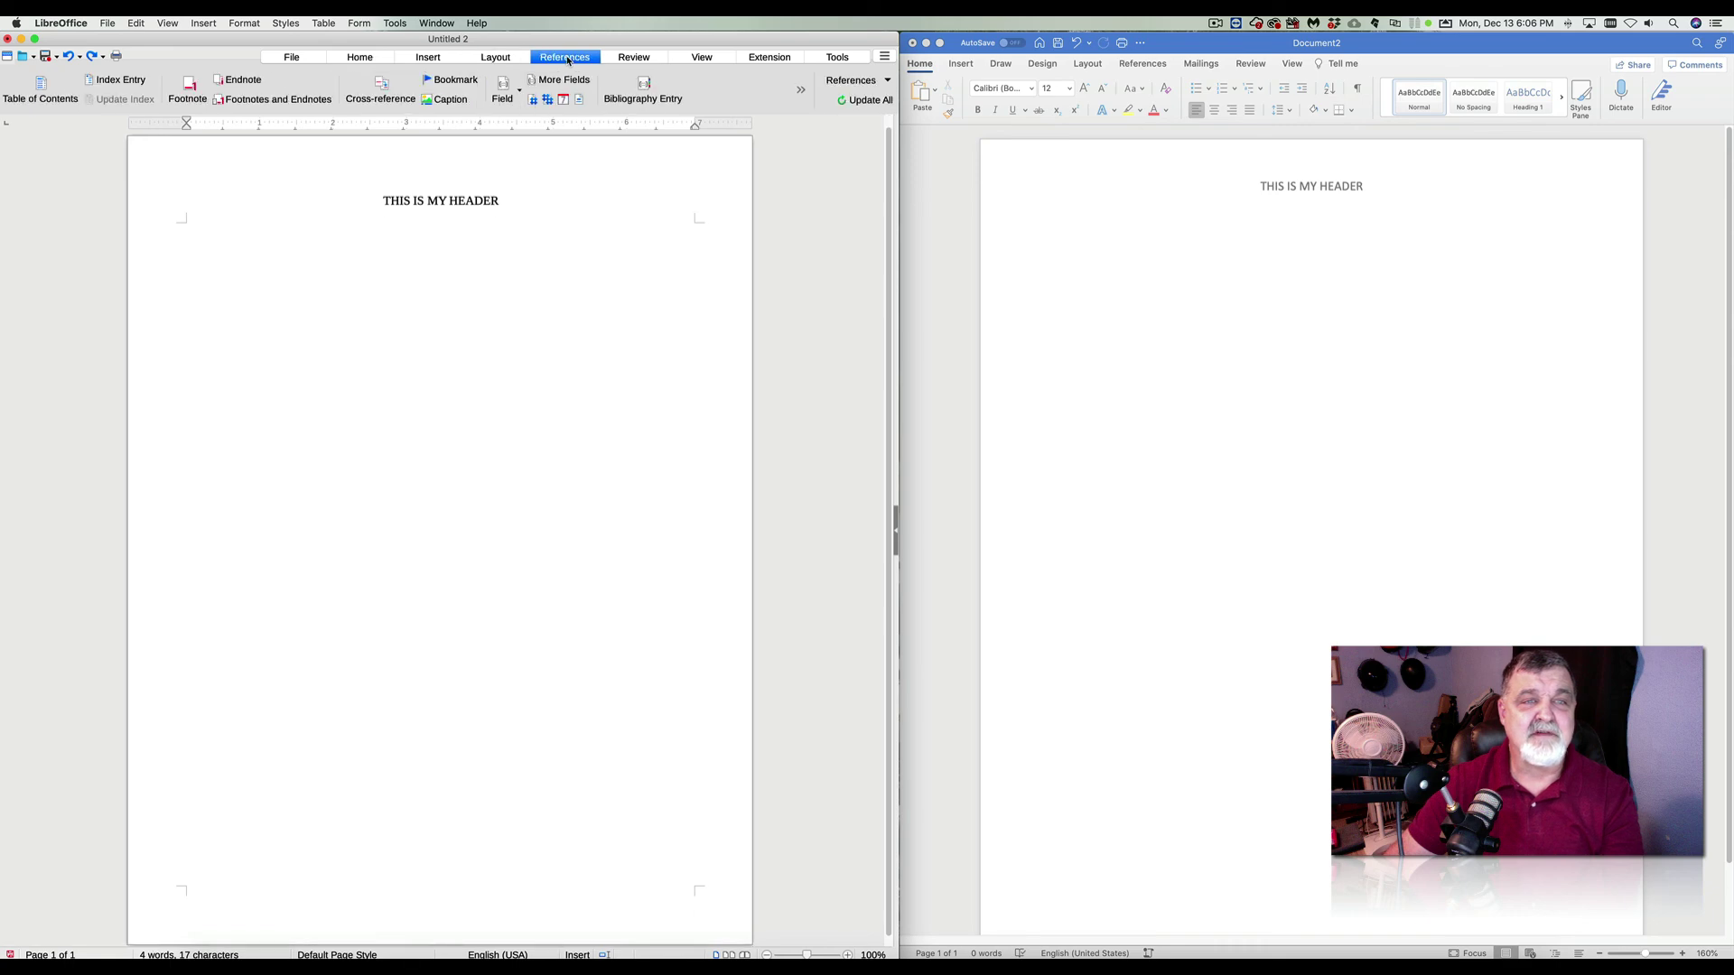
left_click(646, 58)
left_click(700, 58)
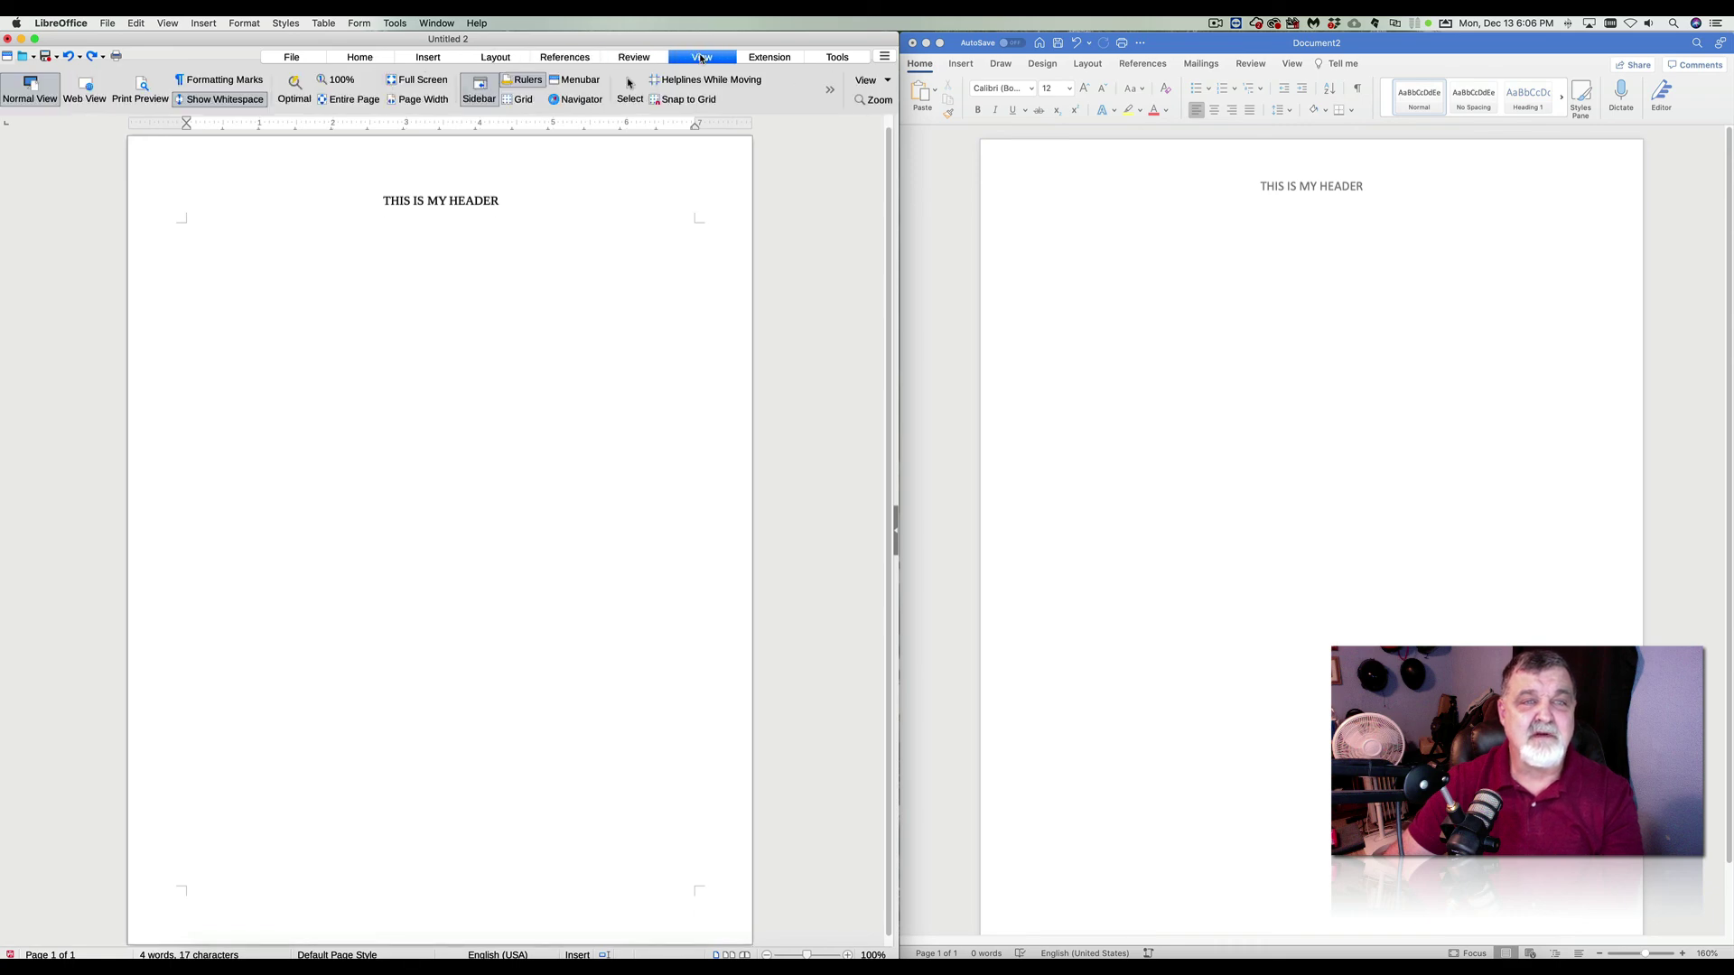
left_click(758, 57)
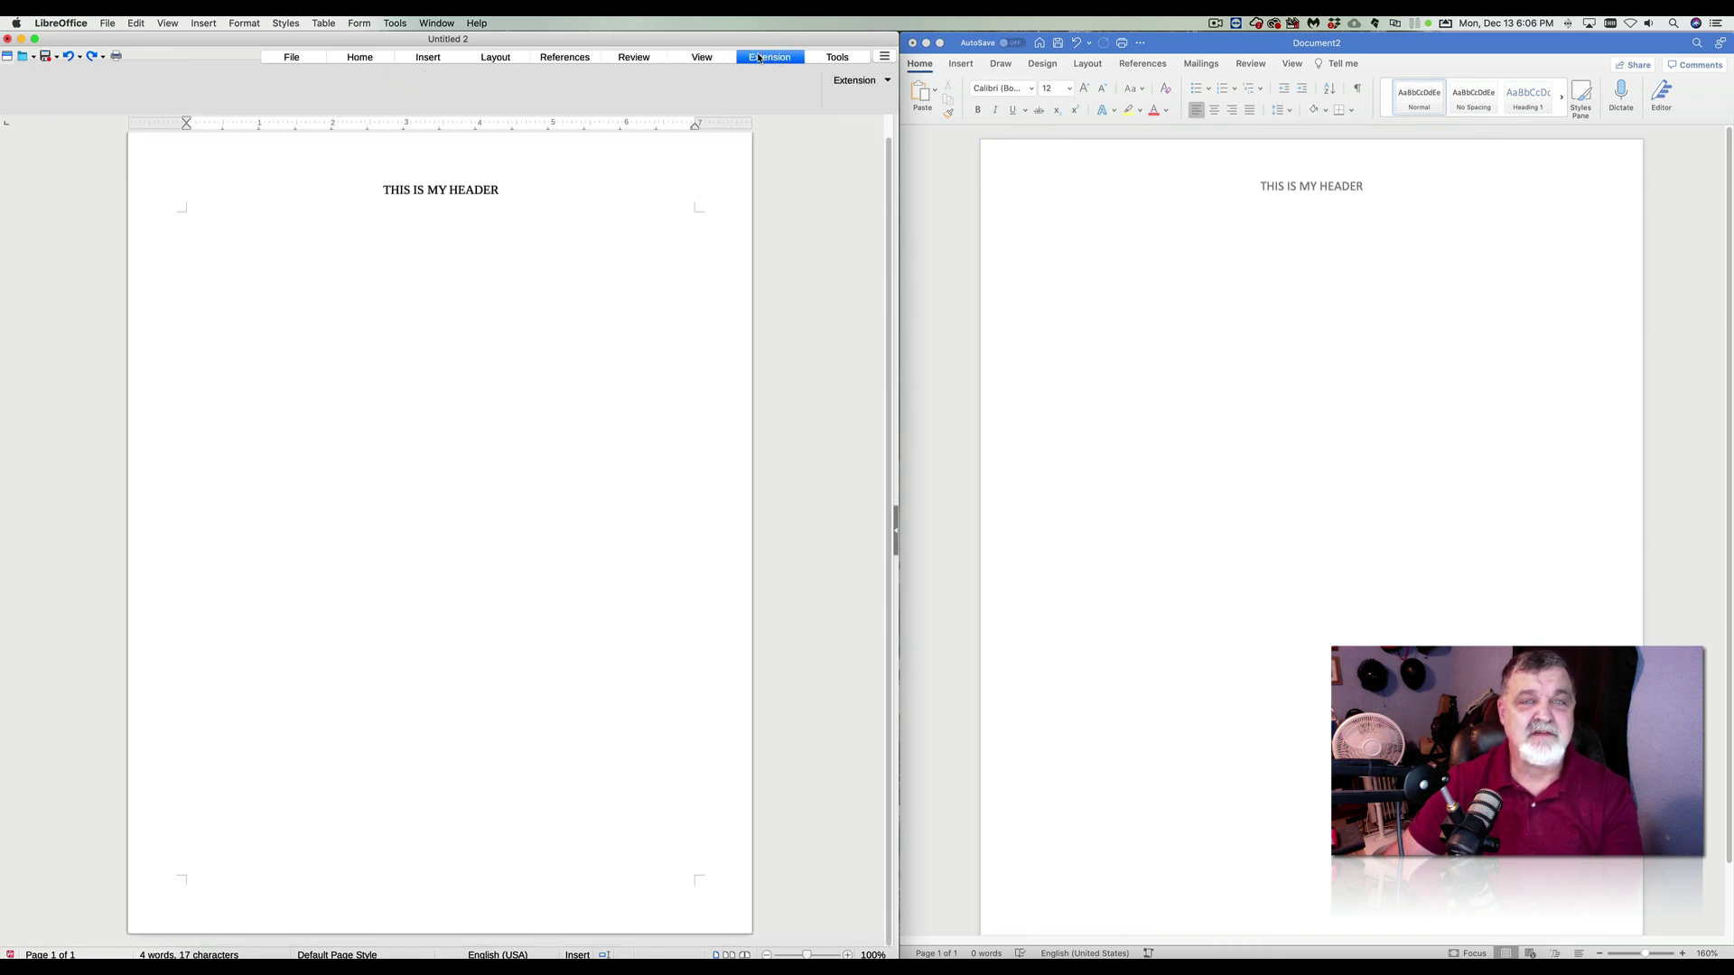
left_click(833, 59)
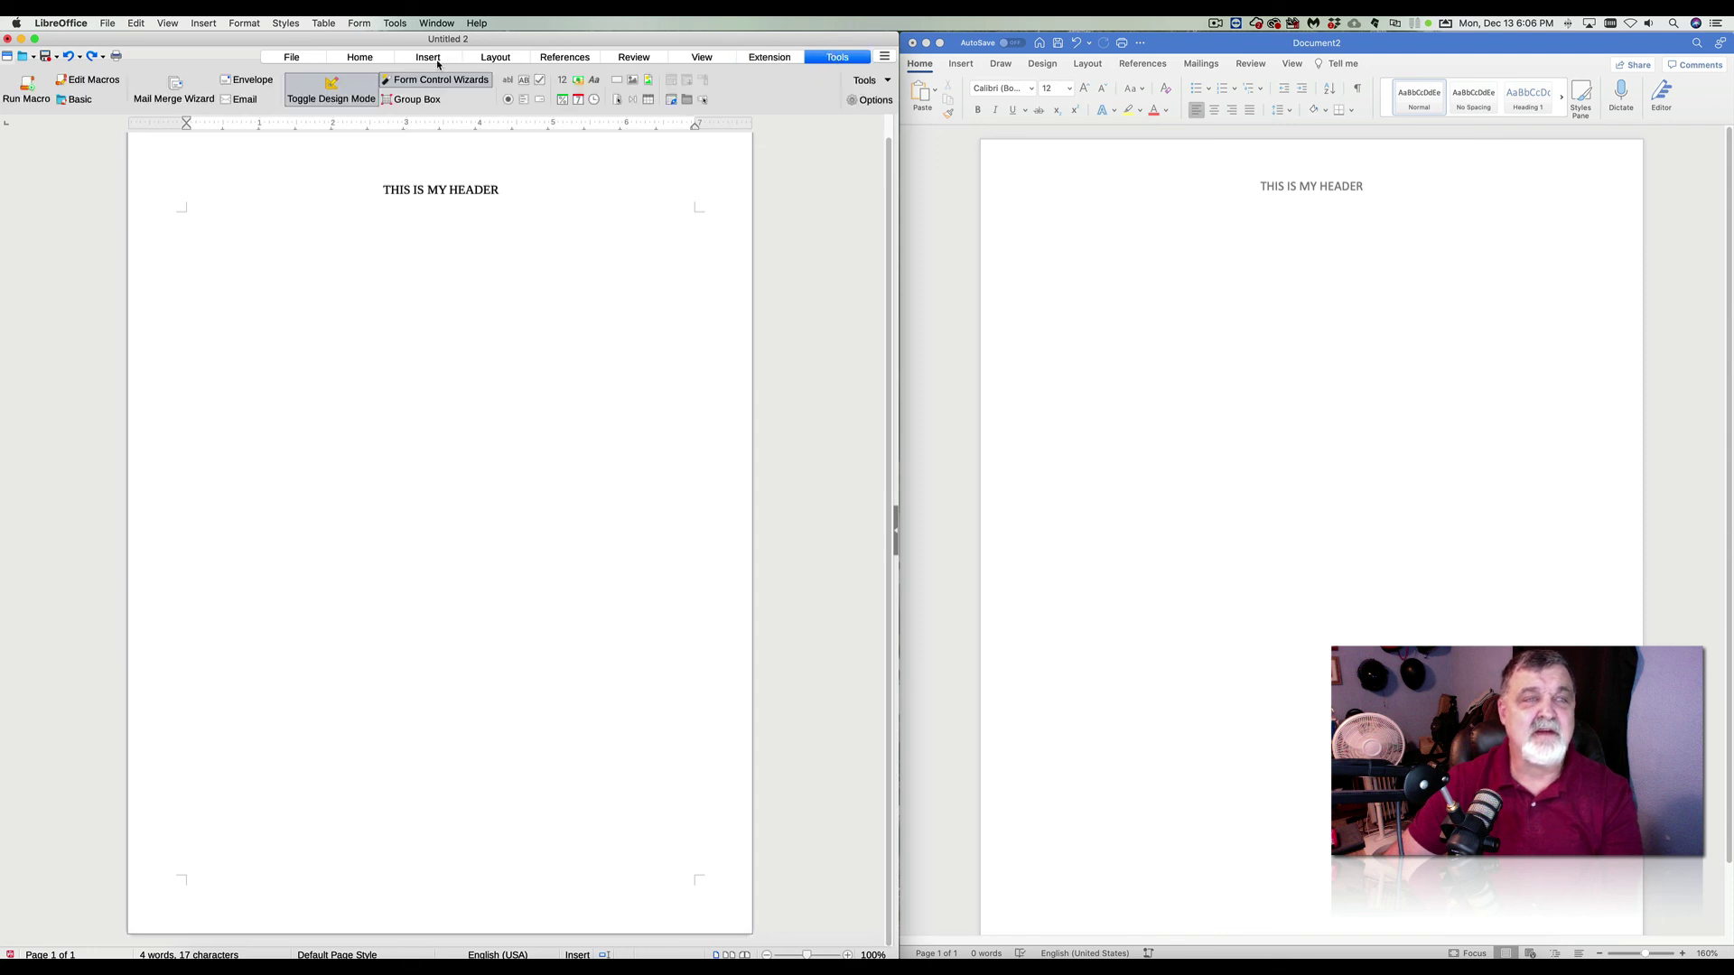
left_click(294, 59)
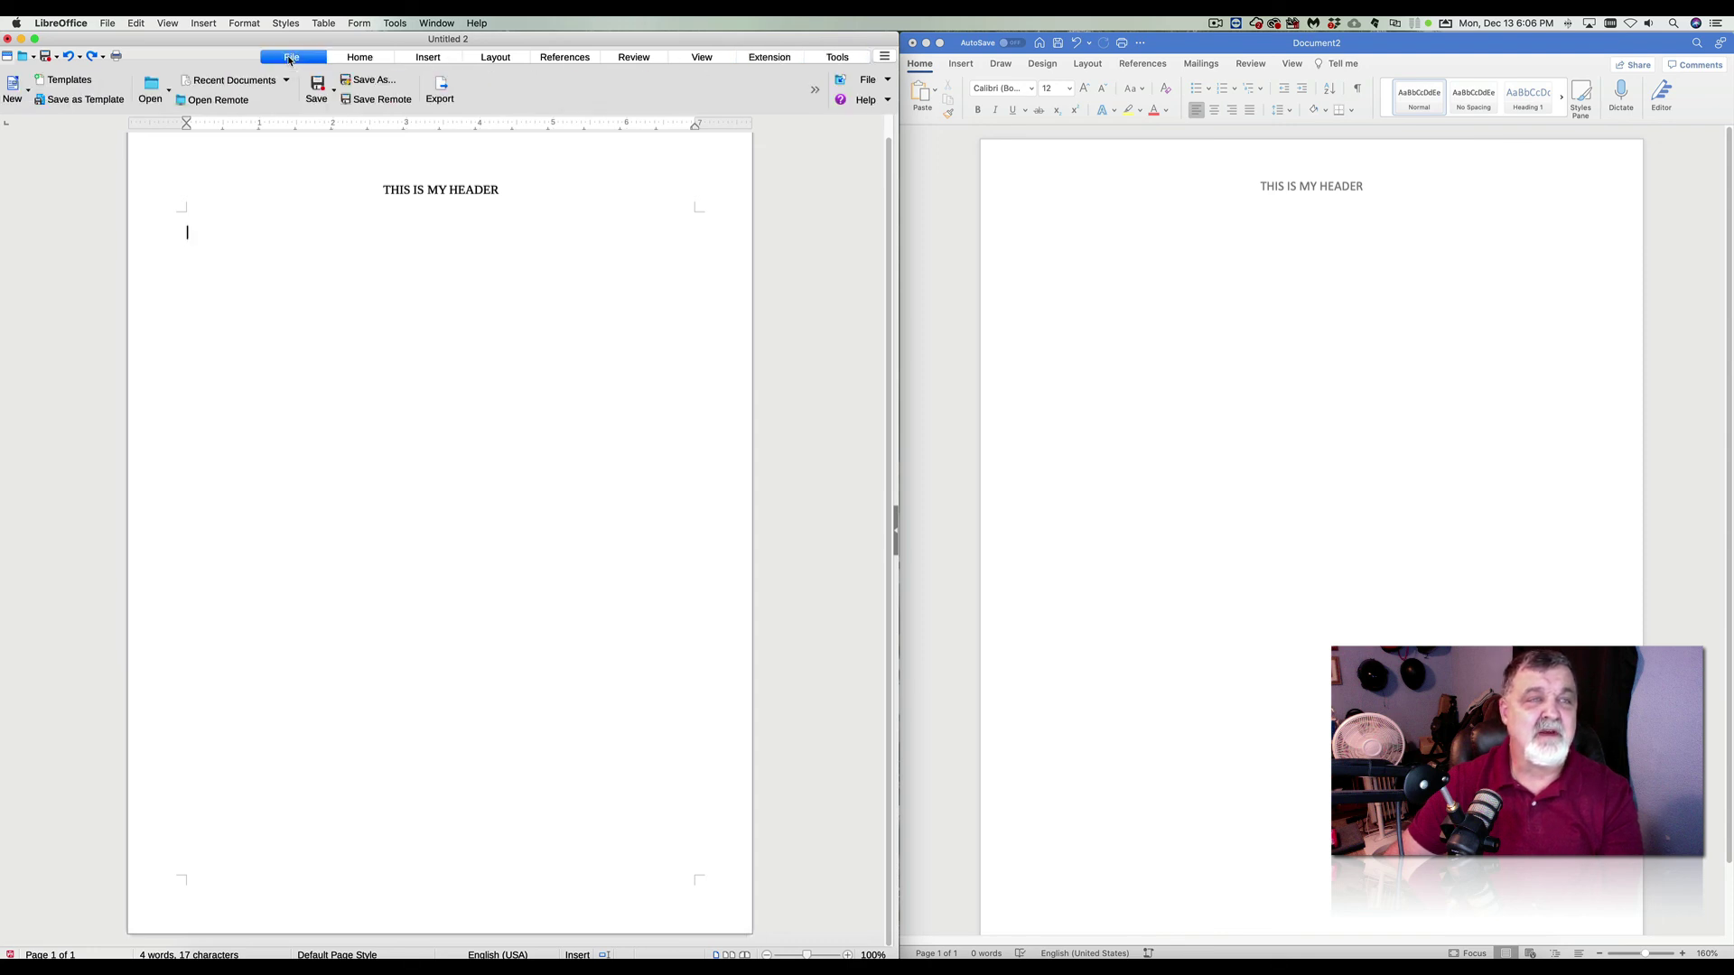
left_click(366, 58)
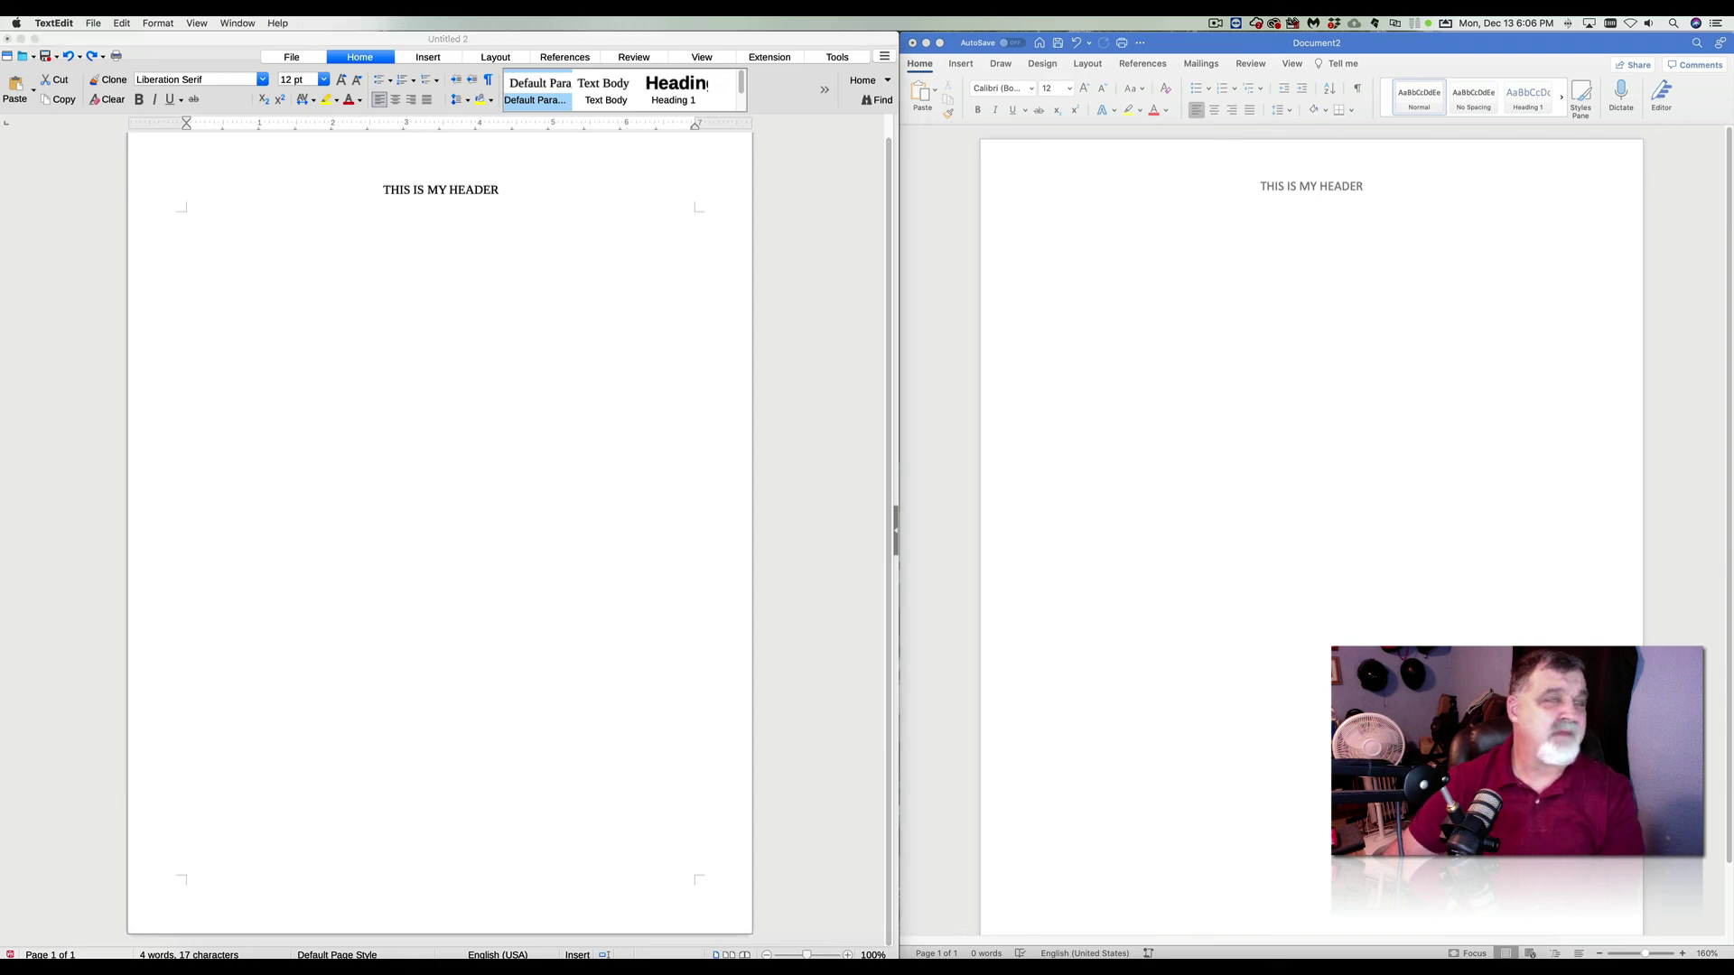
Switch to the TextEdit checklist, underline the "Make a heading" item and minimize the checklist window.
left_click_drag(0, 271, 745, 236)
left_click(658, 289)
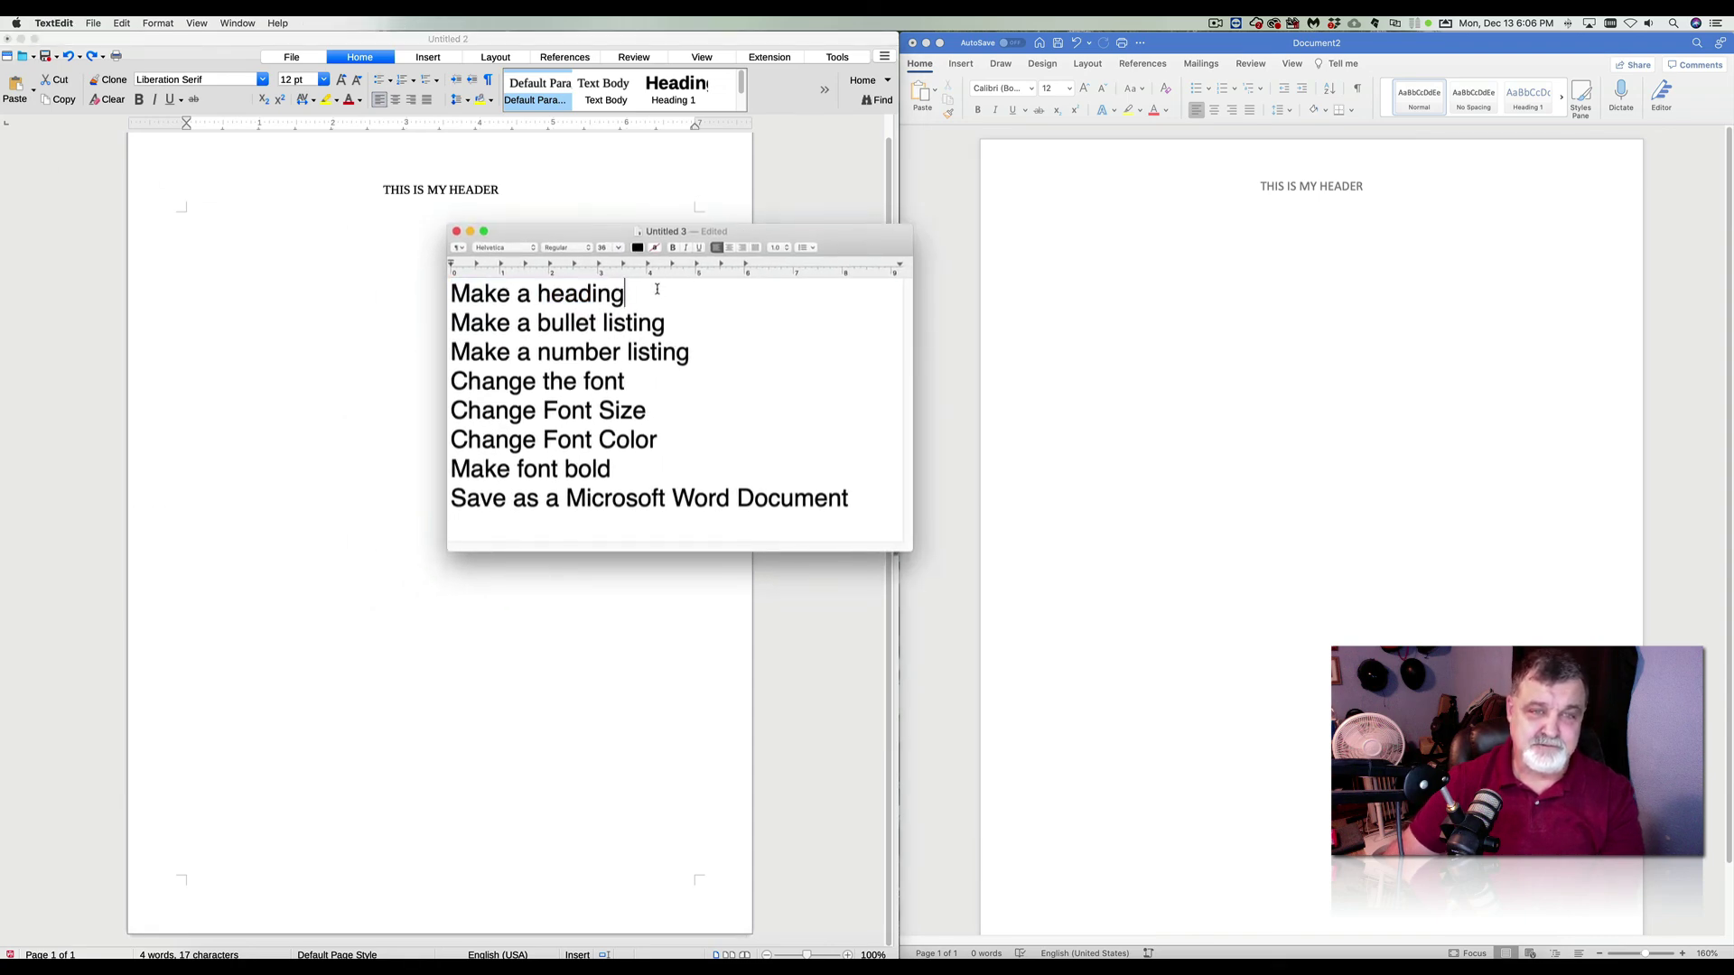
left_click_drag(655, 289, 452, 295)
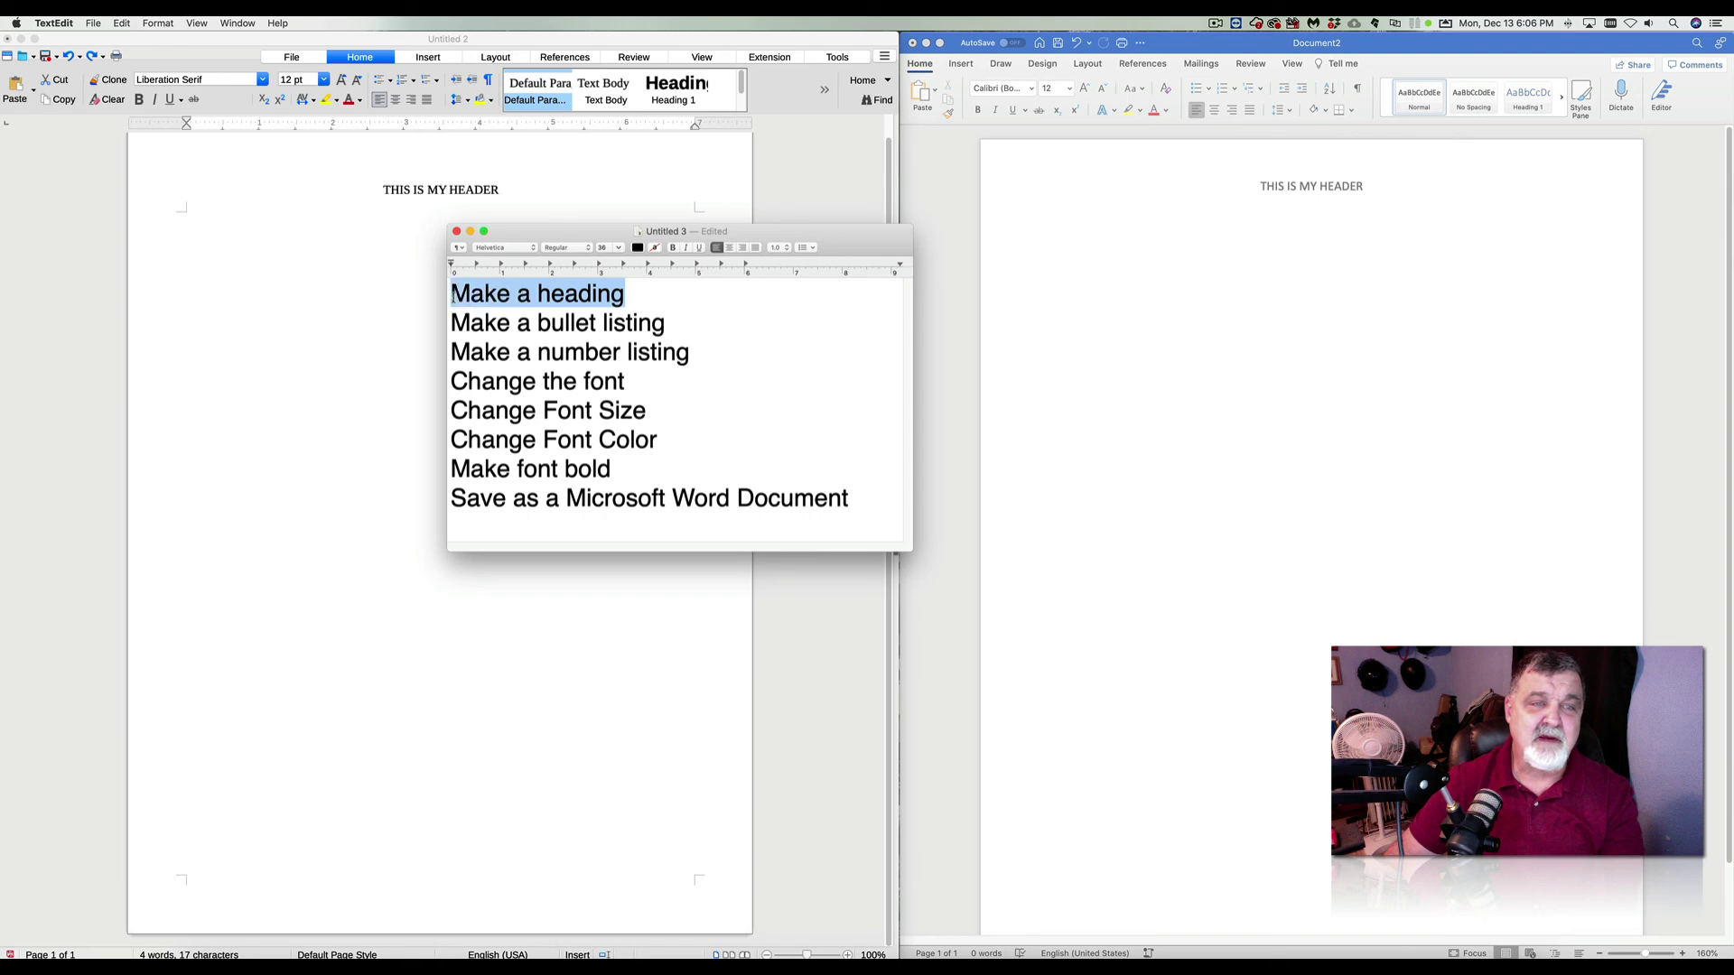
right_click(483, 296)
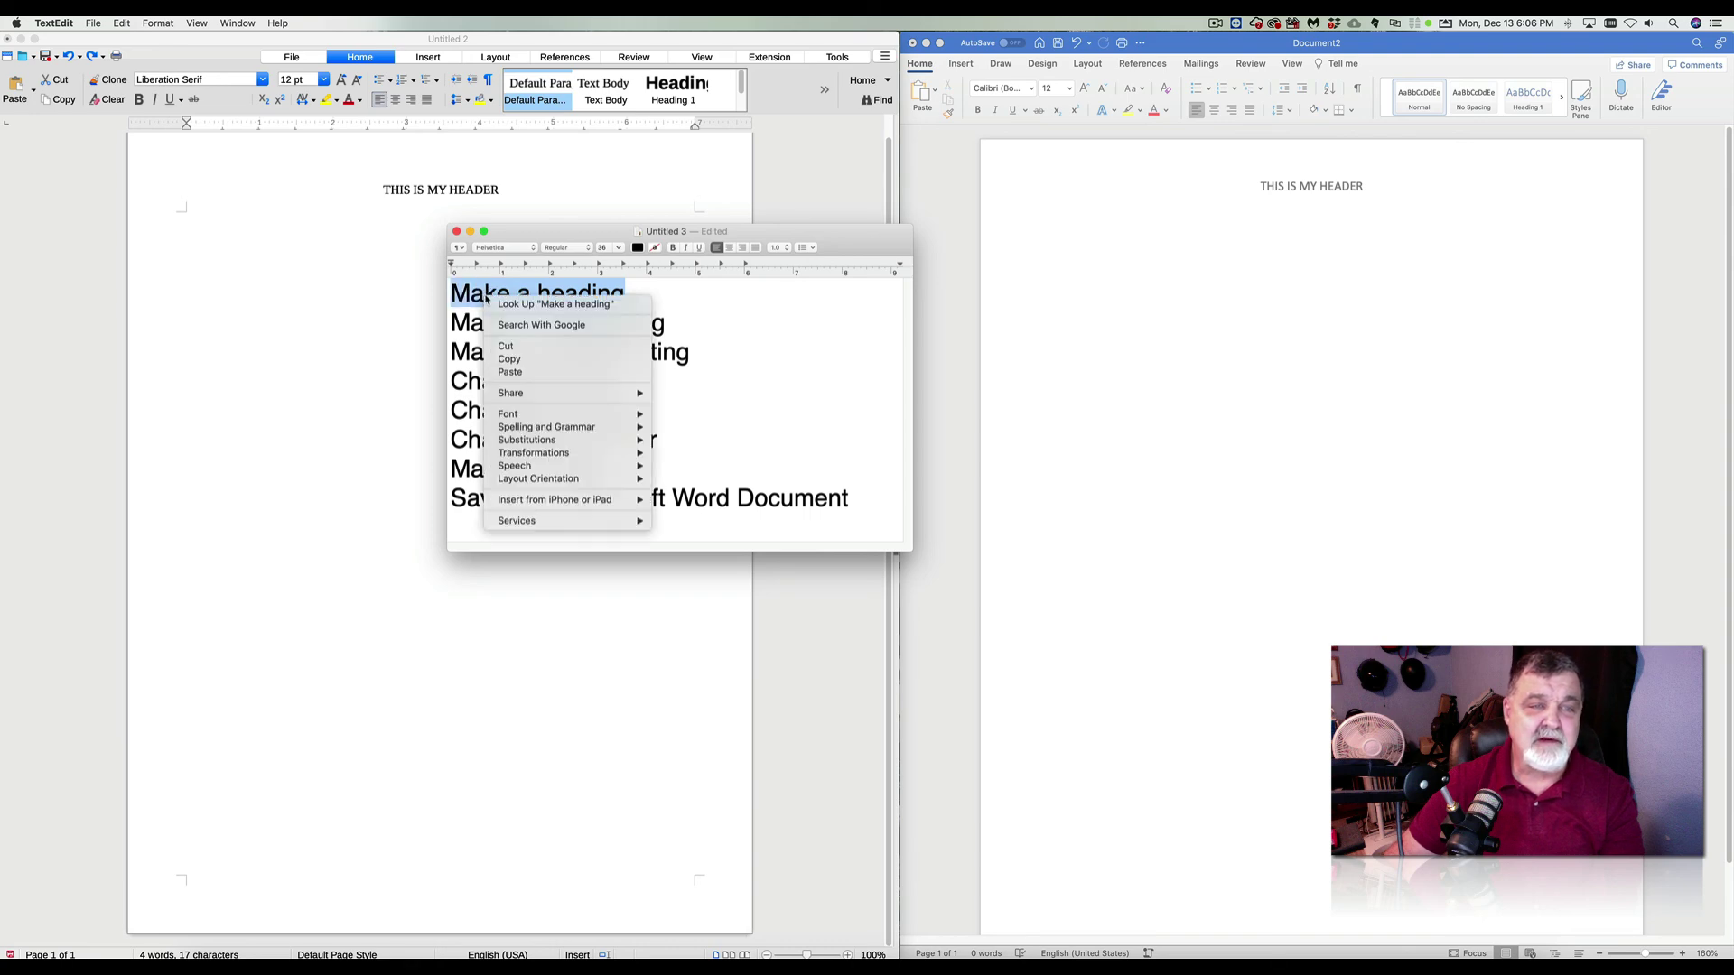
mouse_move(516, 417)
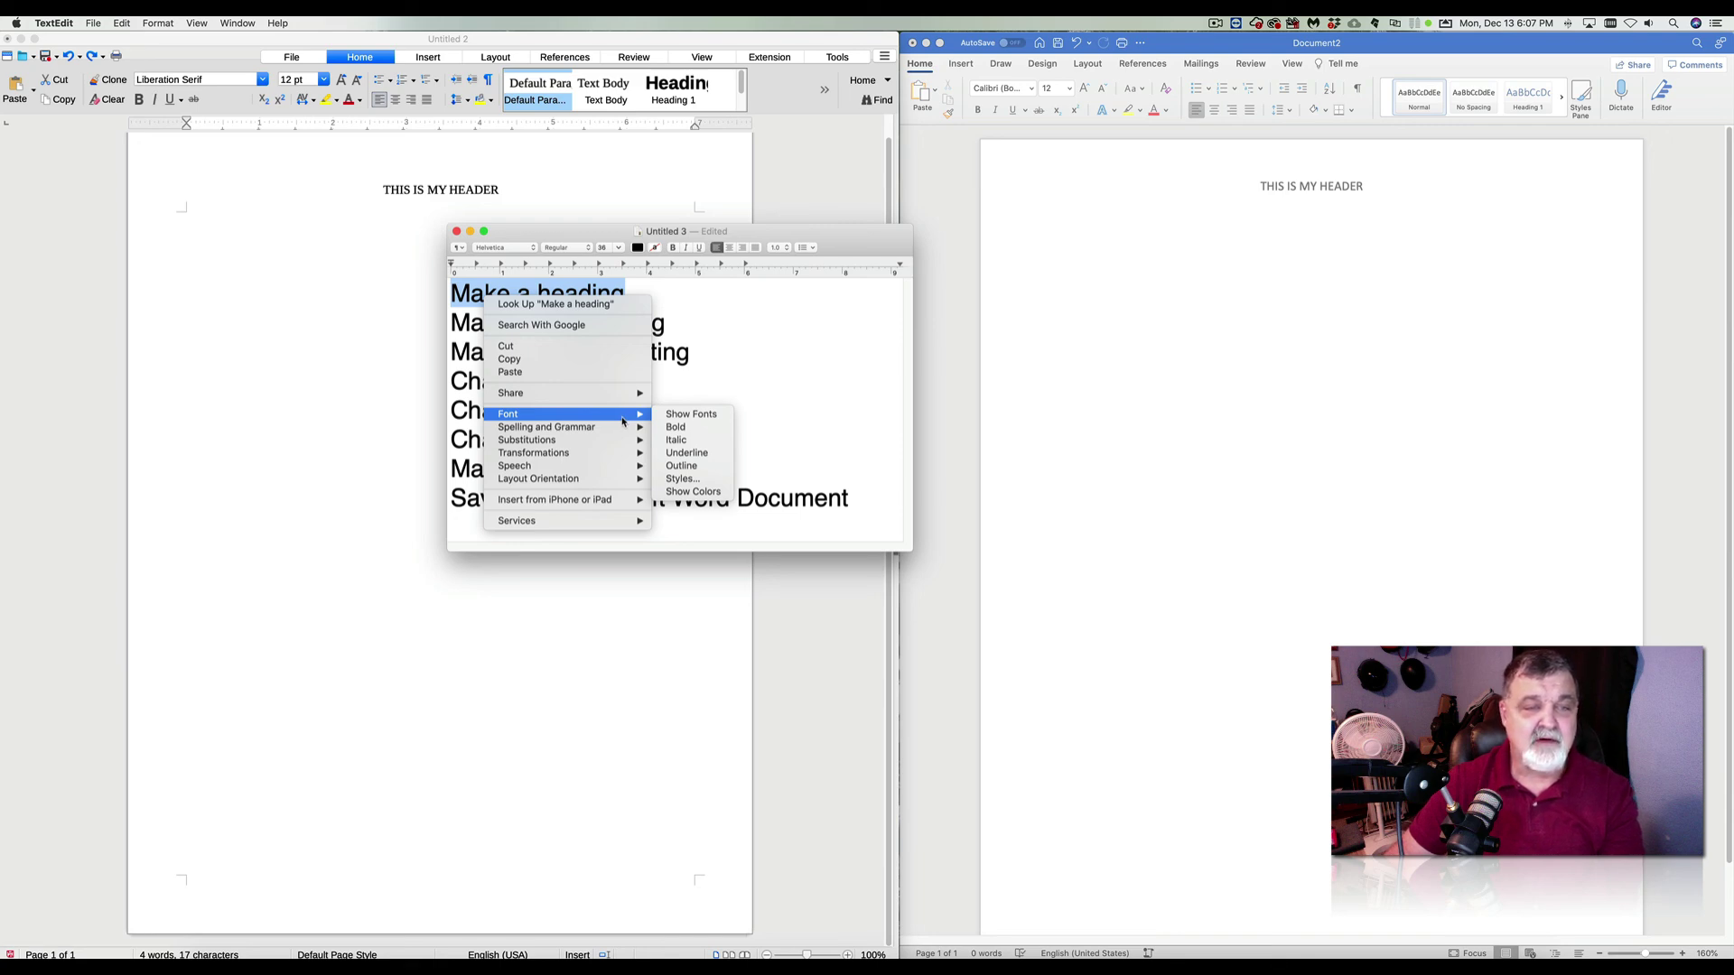
left_click(689, 454)
left_click(725, 333)
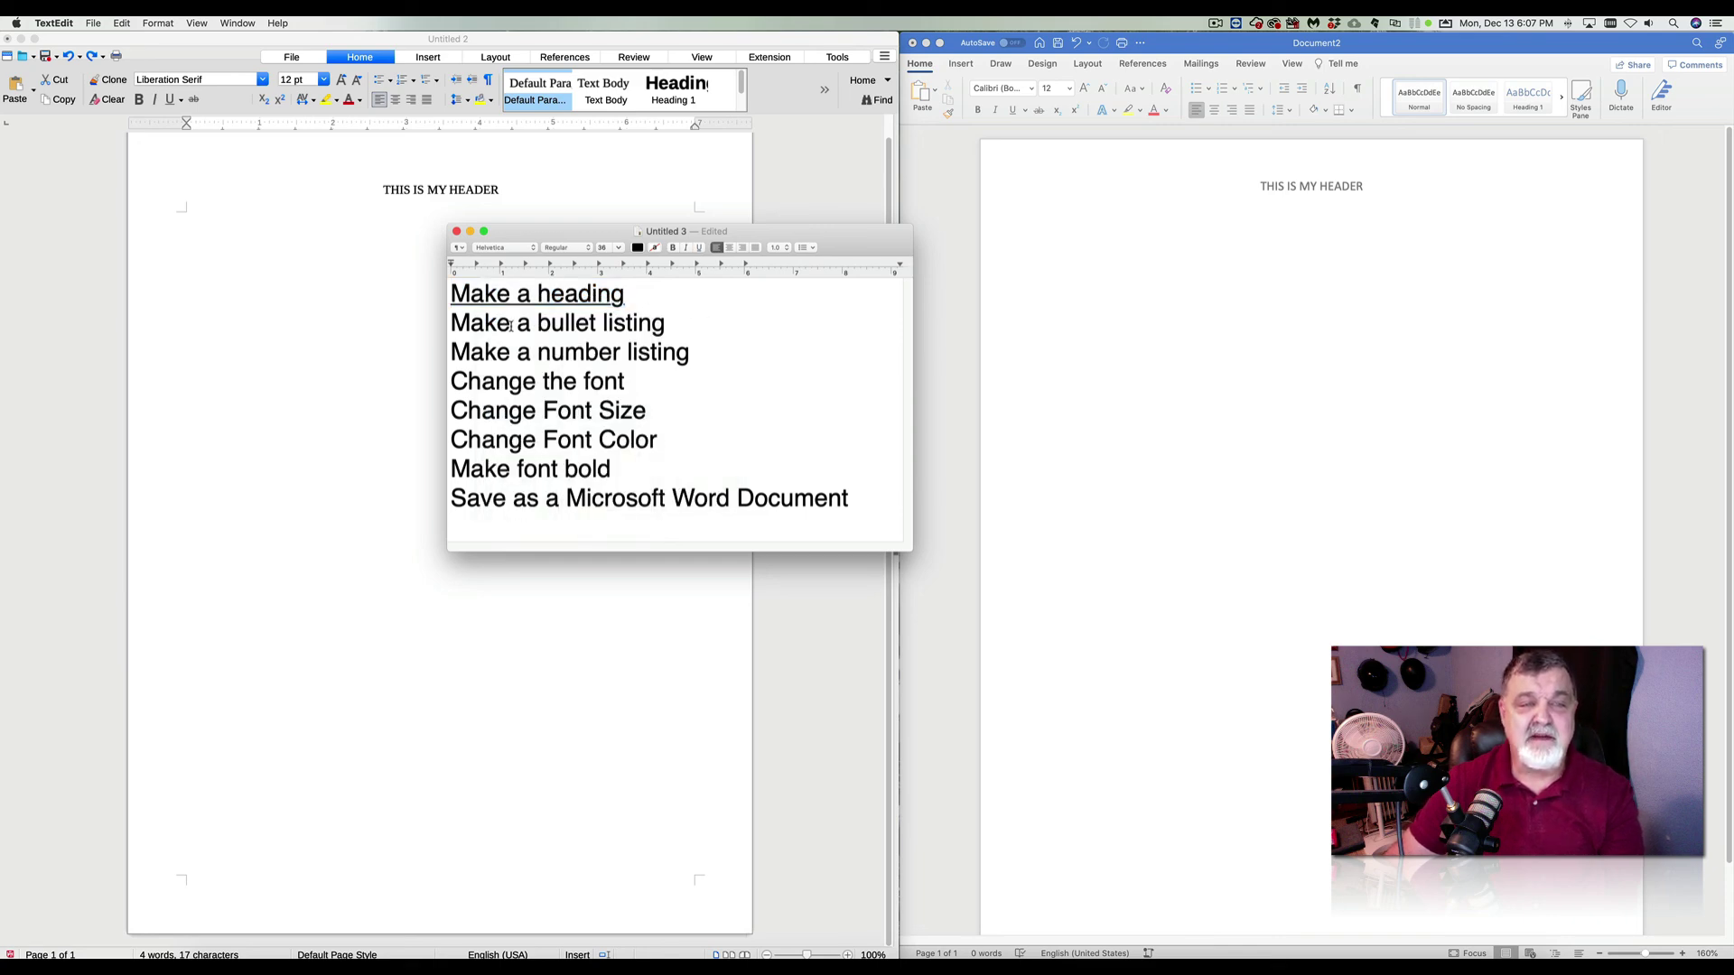
left_click_drag(666, 322, 451, 325)
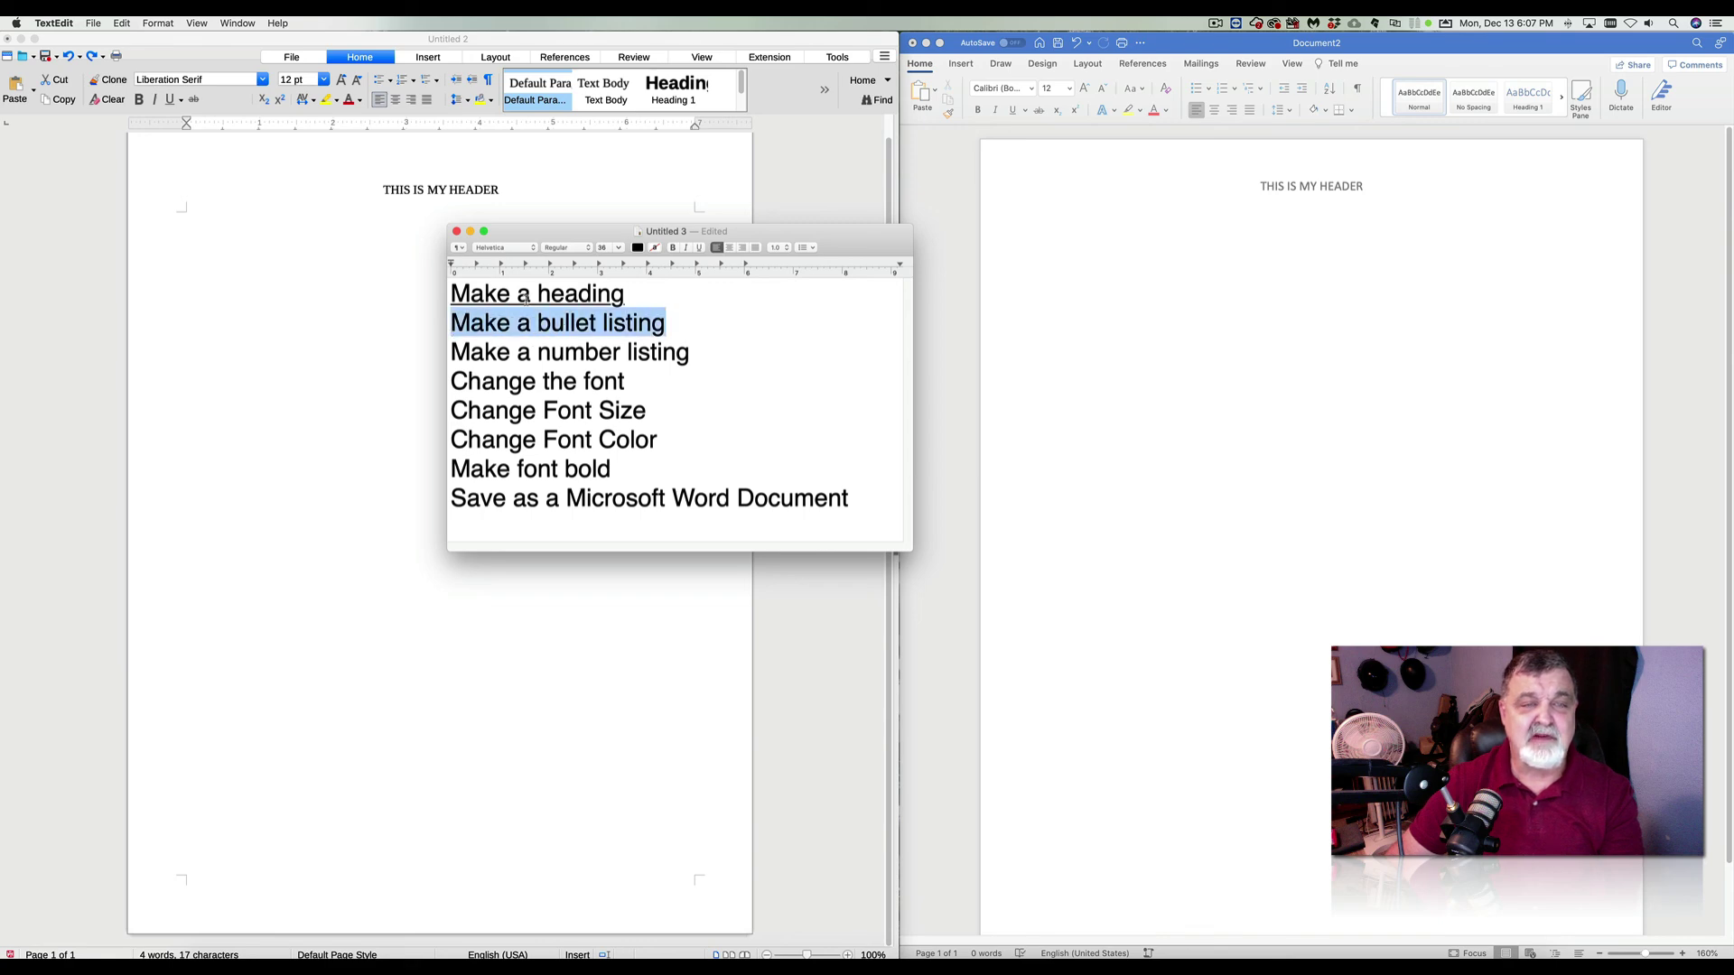
double_click(809, 238)
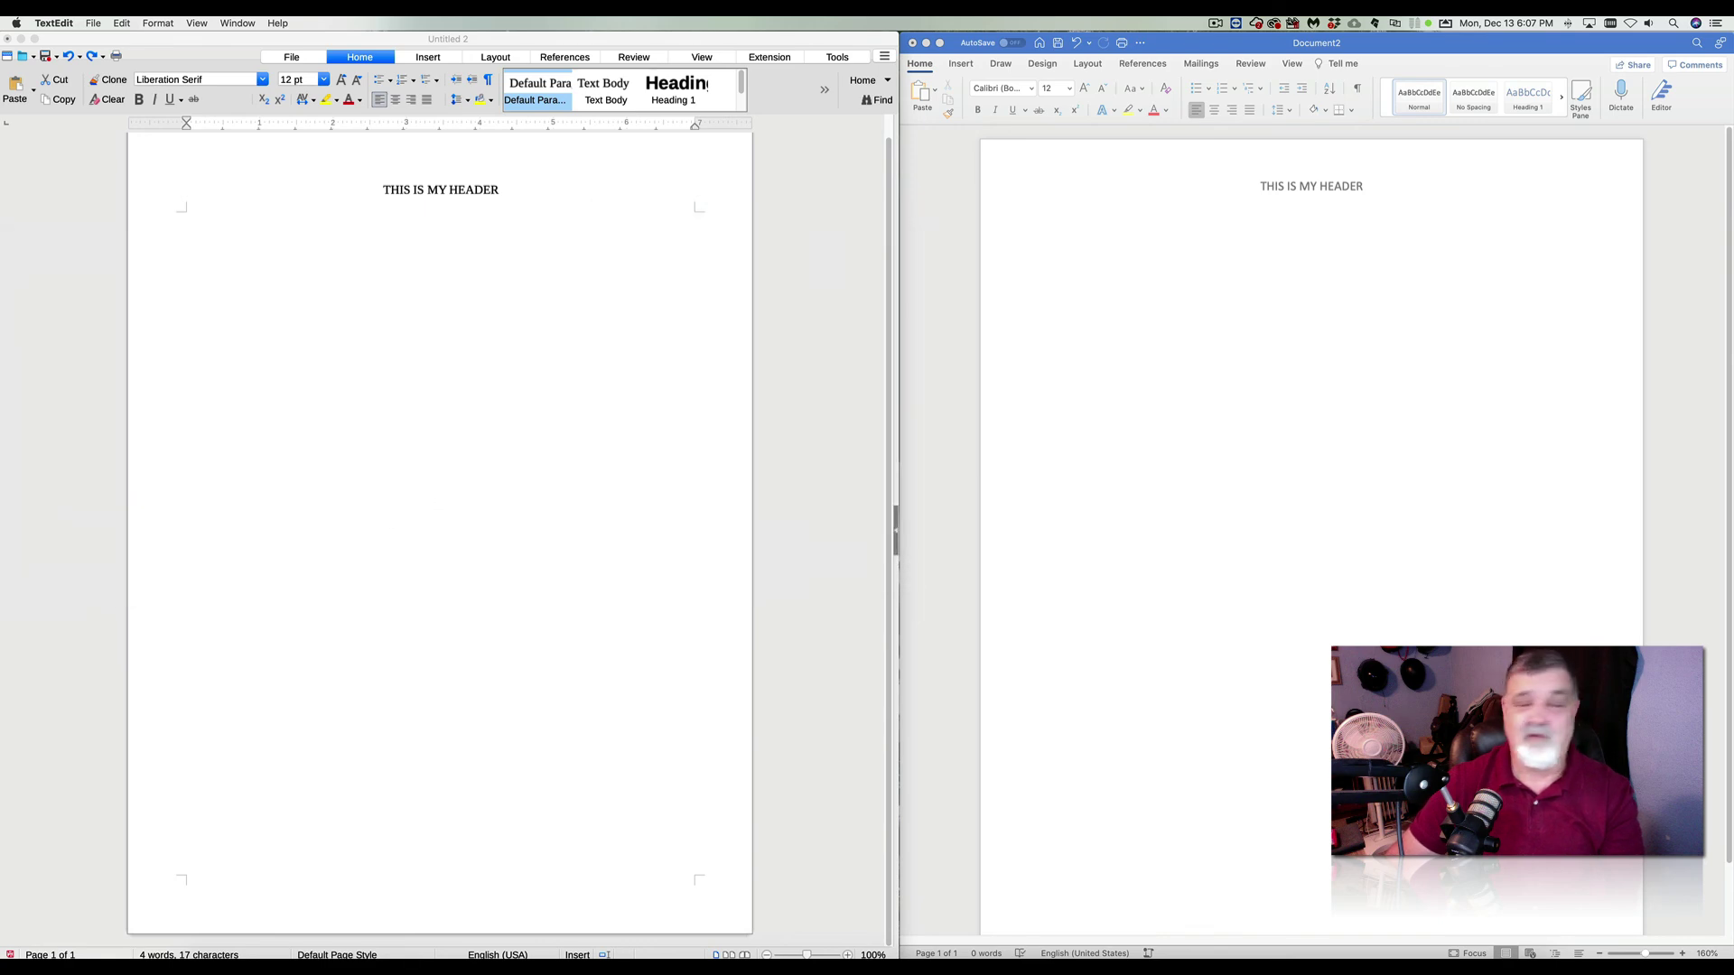
Start a bulleted list in the body of the Writer document with the lines "Listing One", "Listing Two" and "Listing Three".
left_click(214, 259)
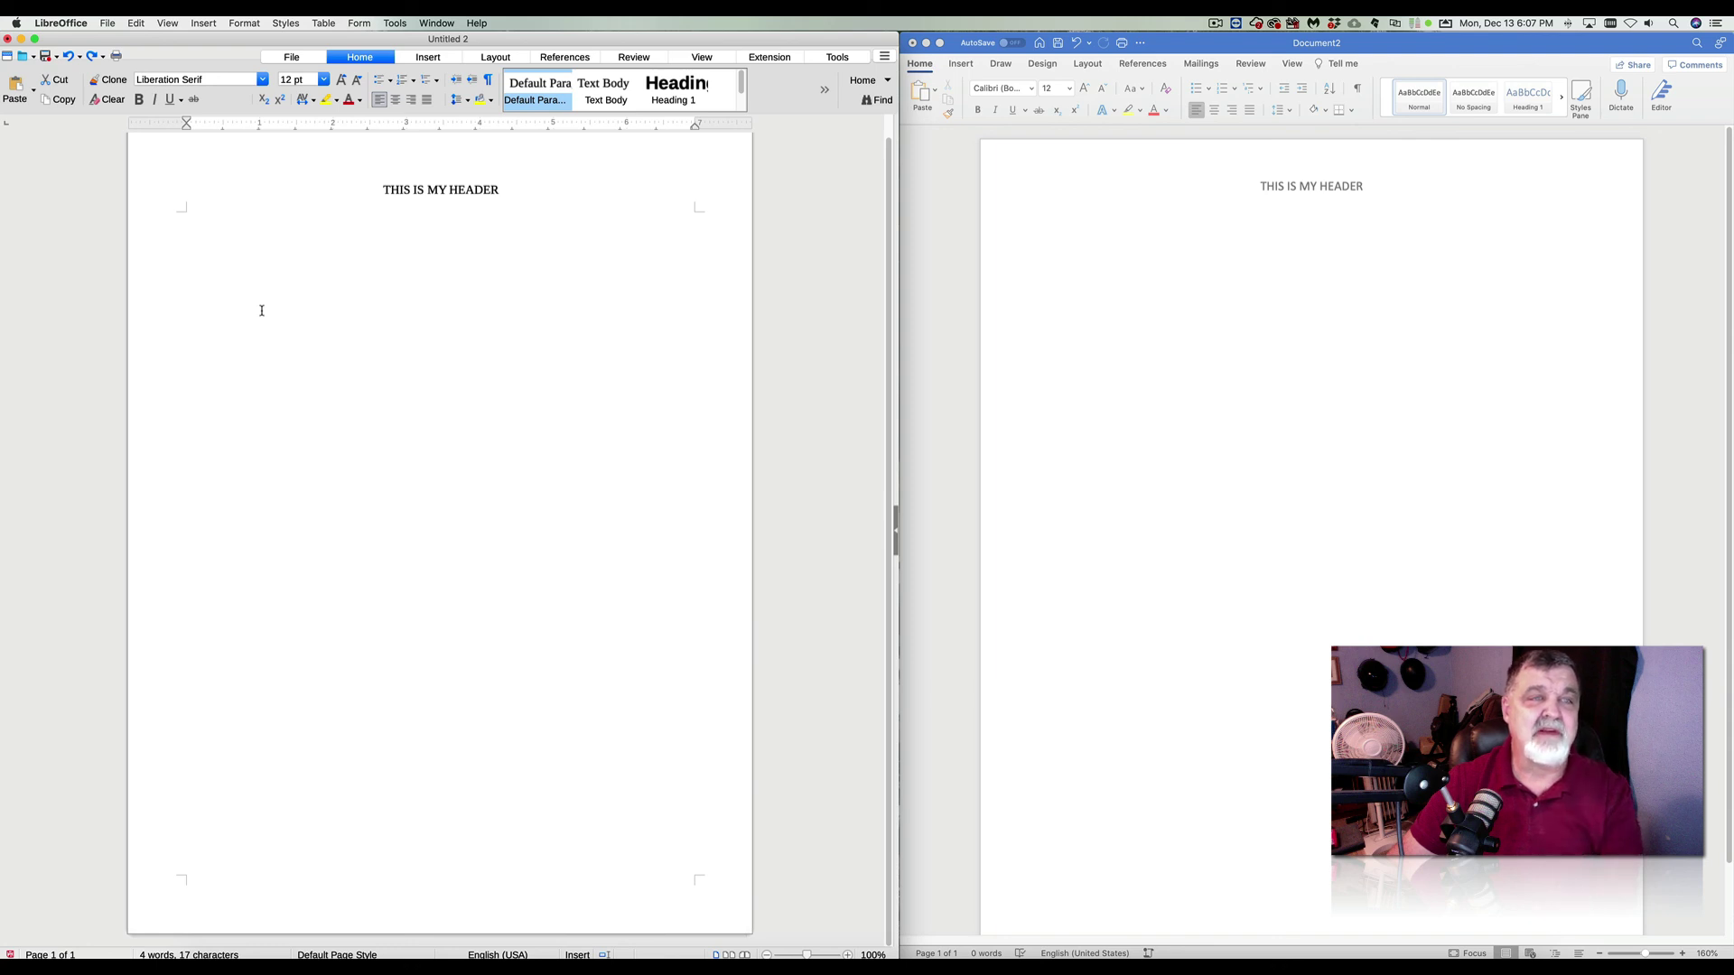
left_click(379, 81)
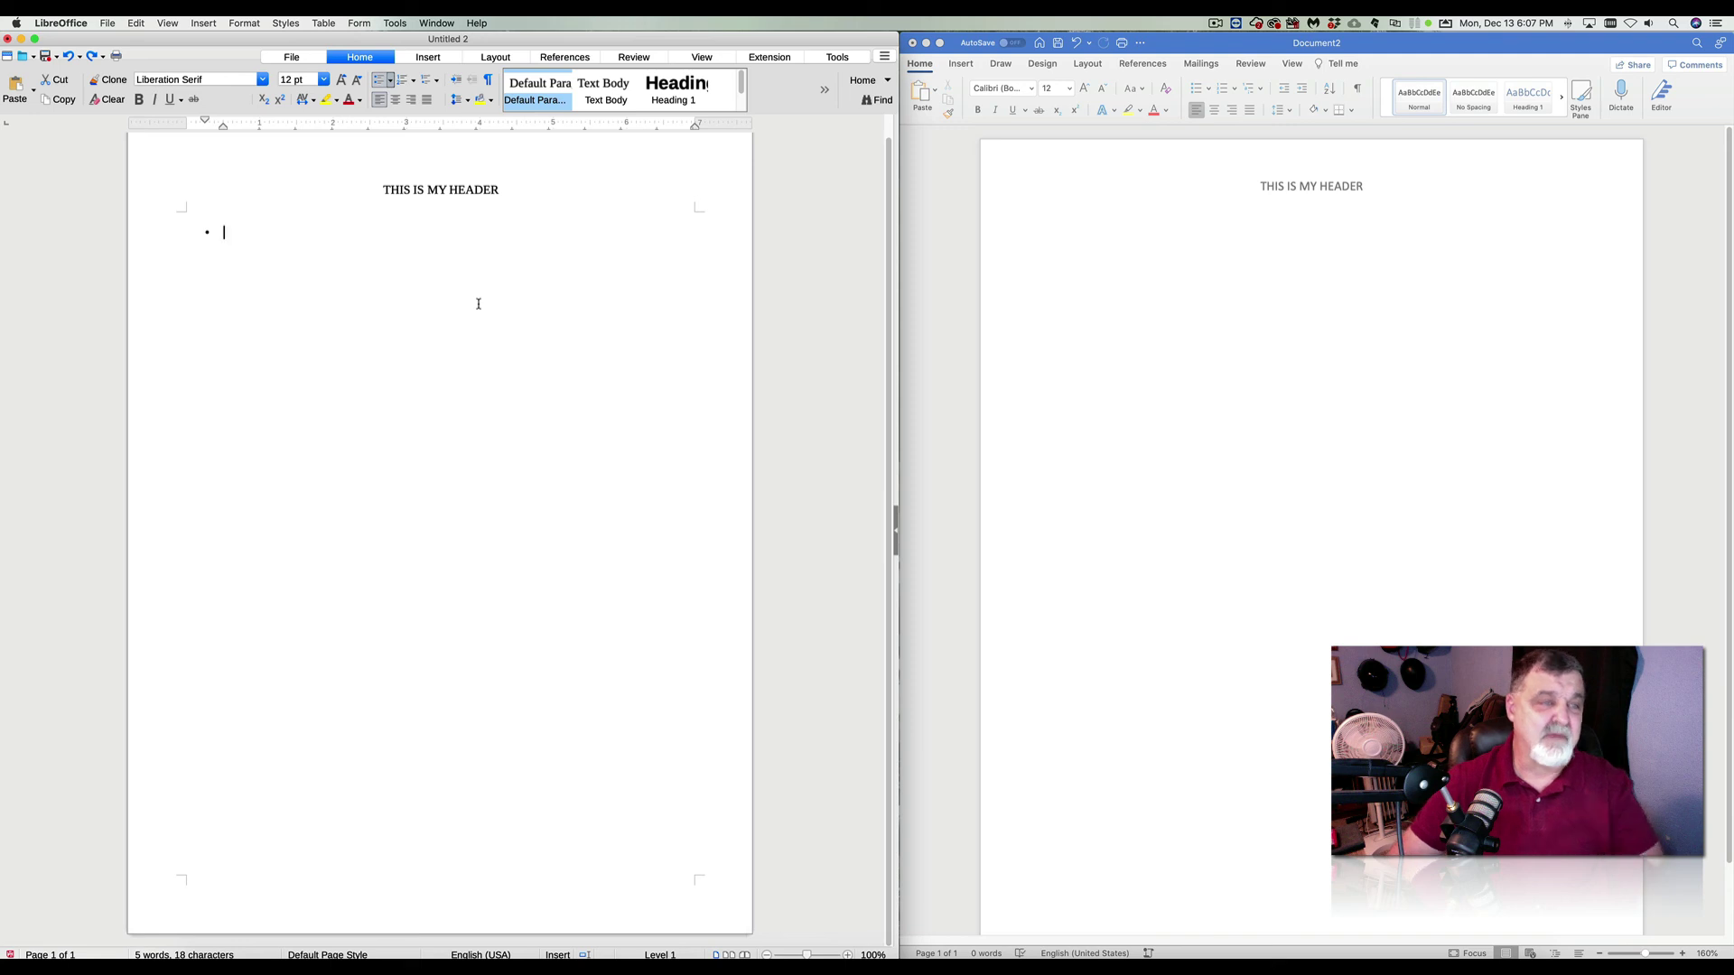
type("Li")
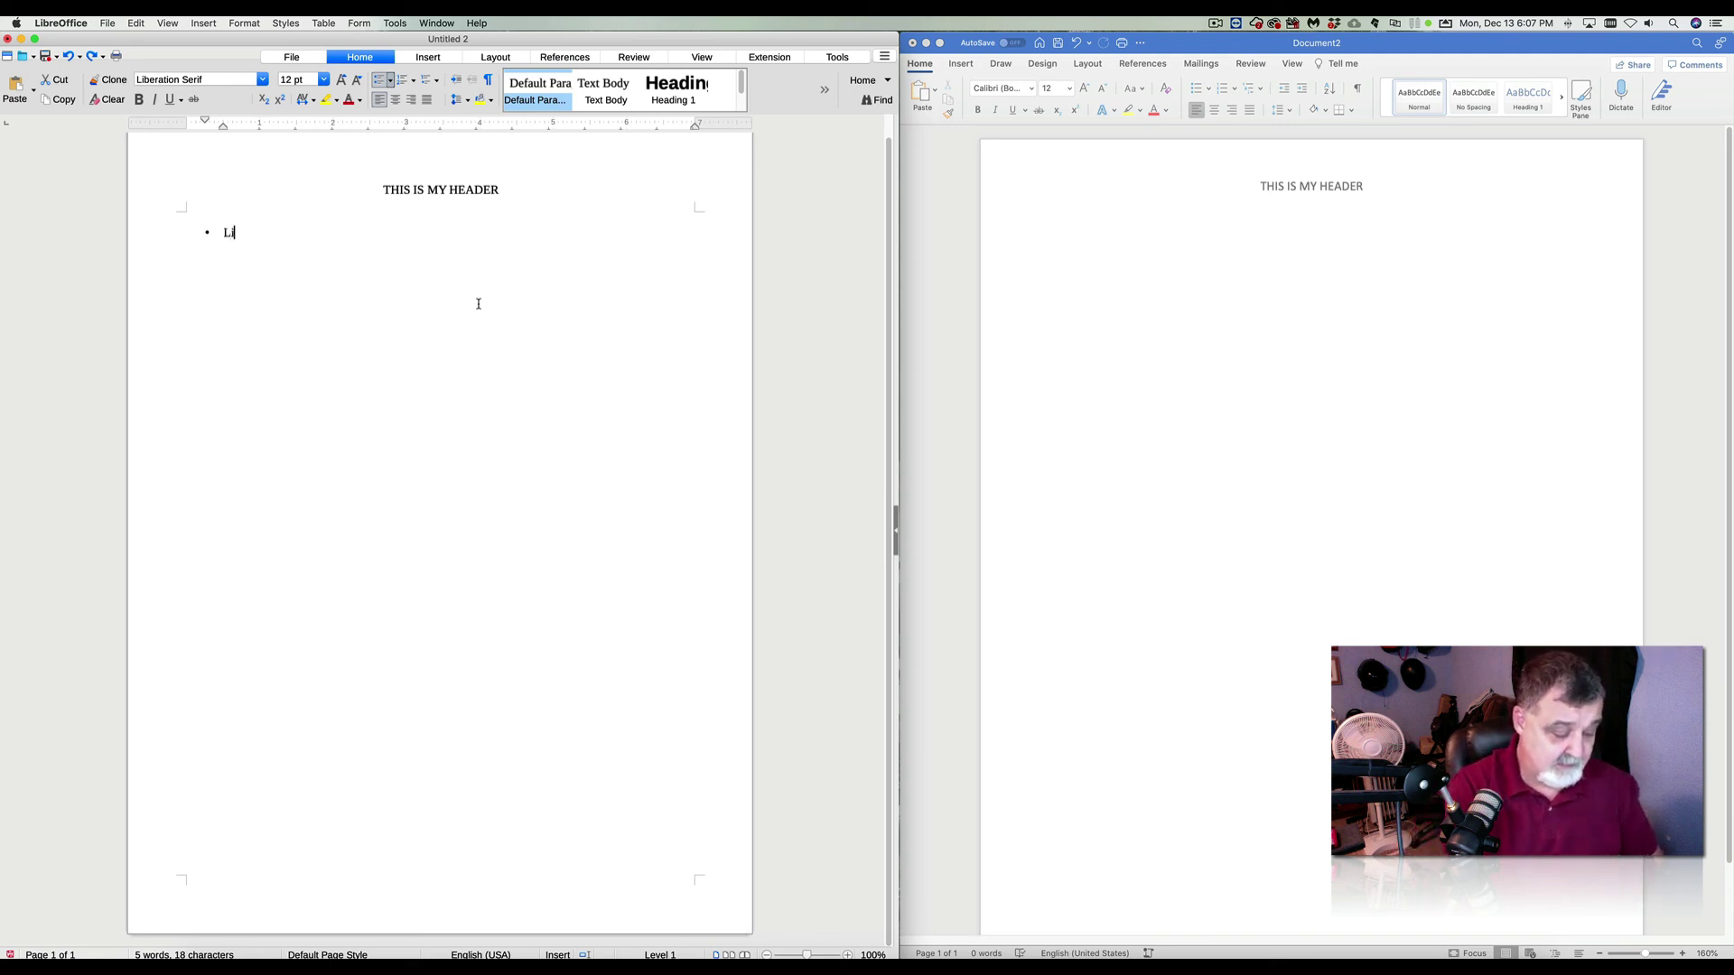
type("sting One")
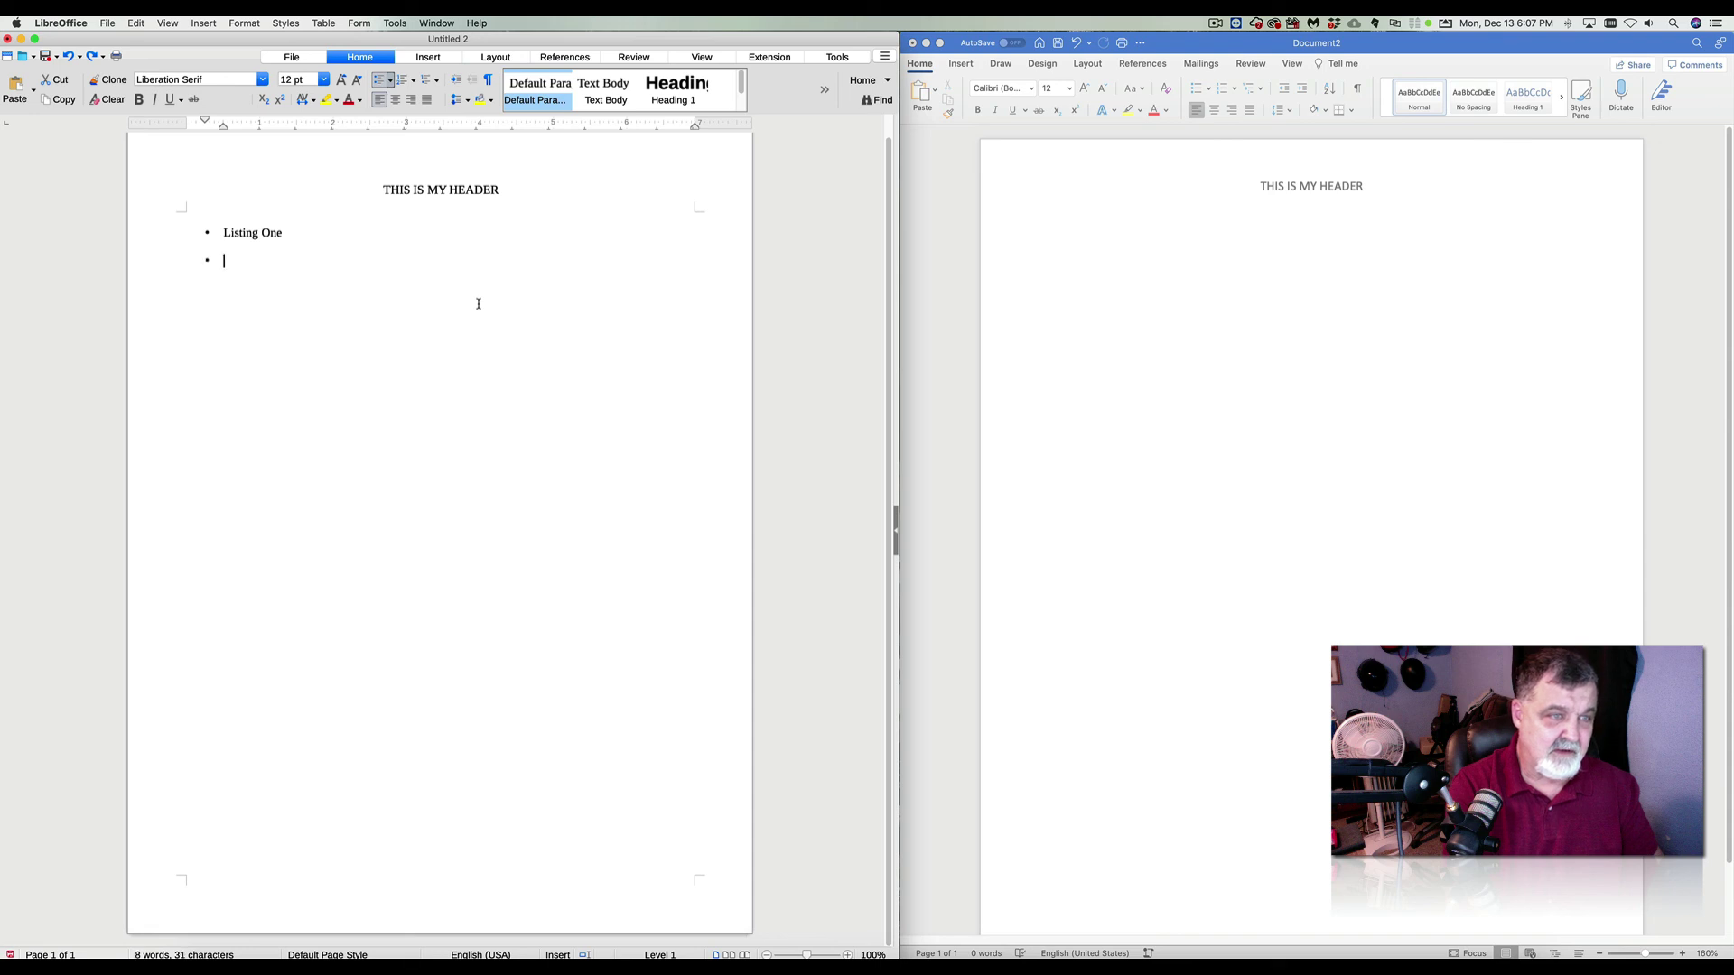
type(" Listing ")
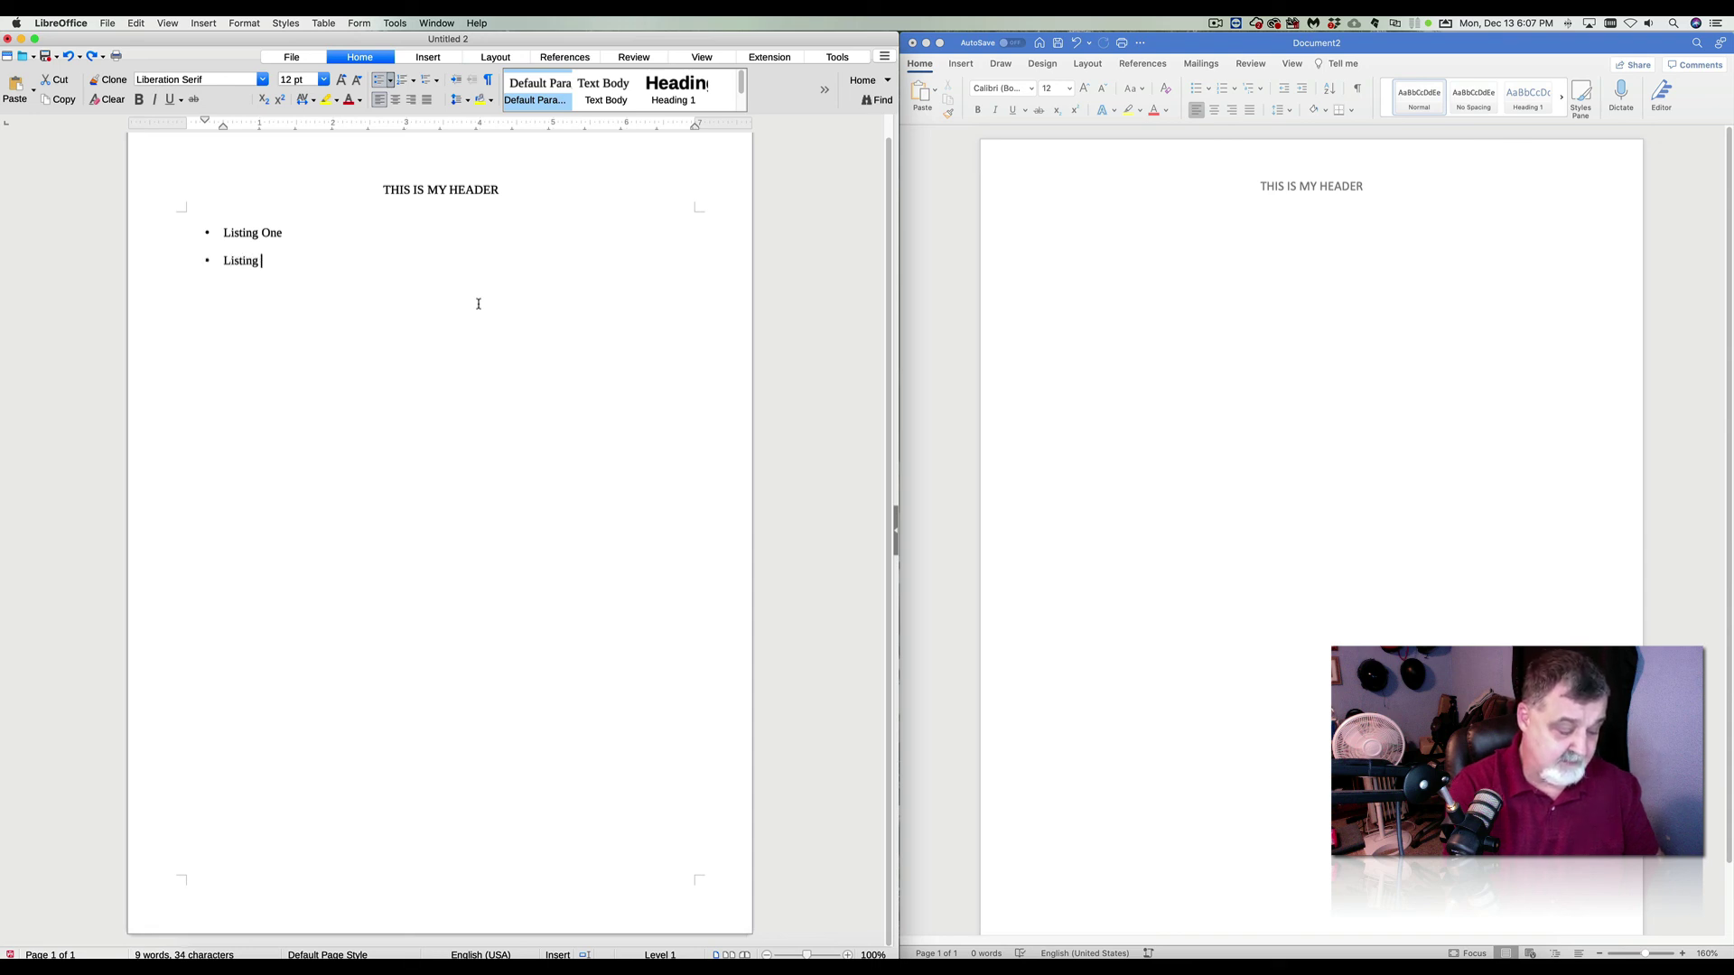
type("Two")
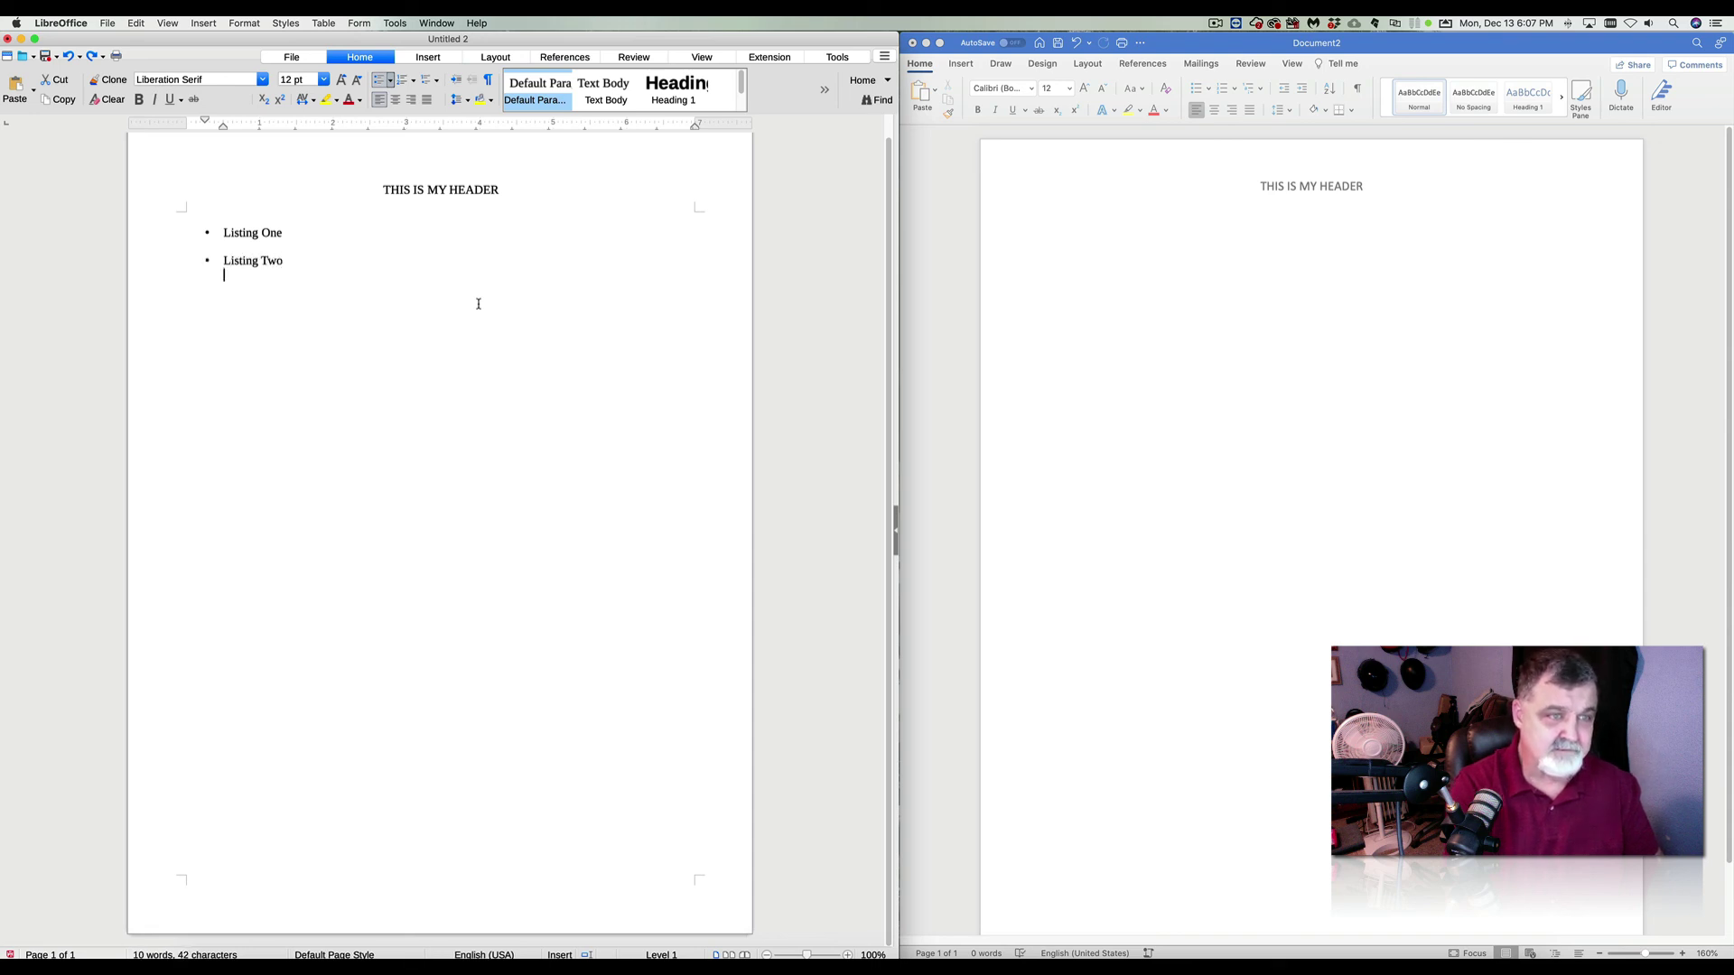
type(" Listing Three")
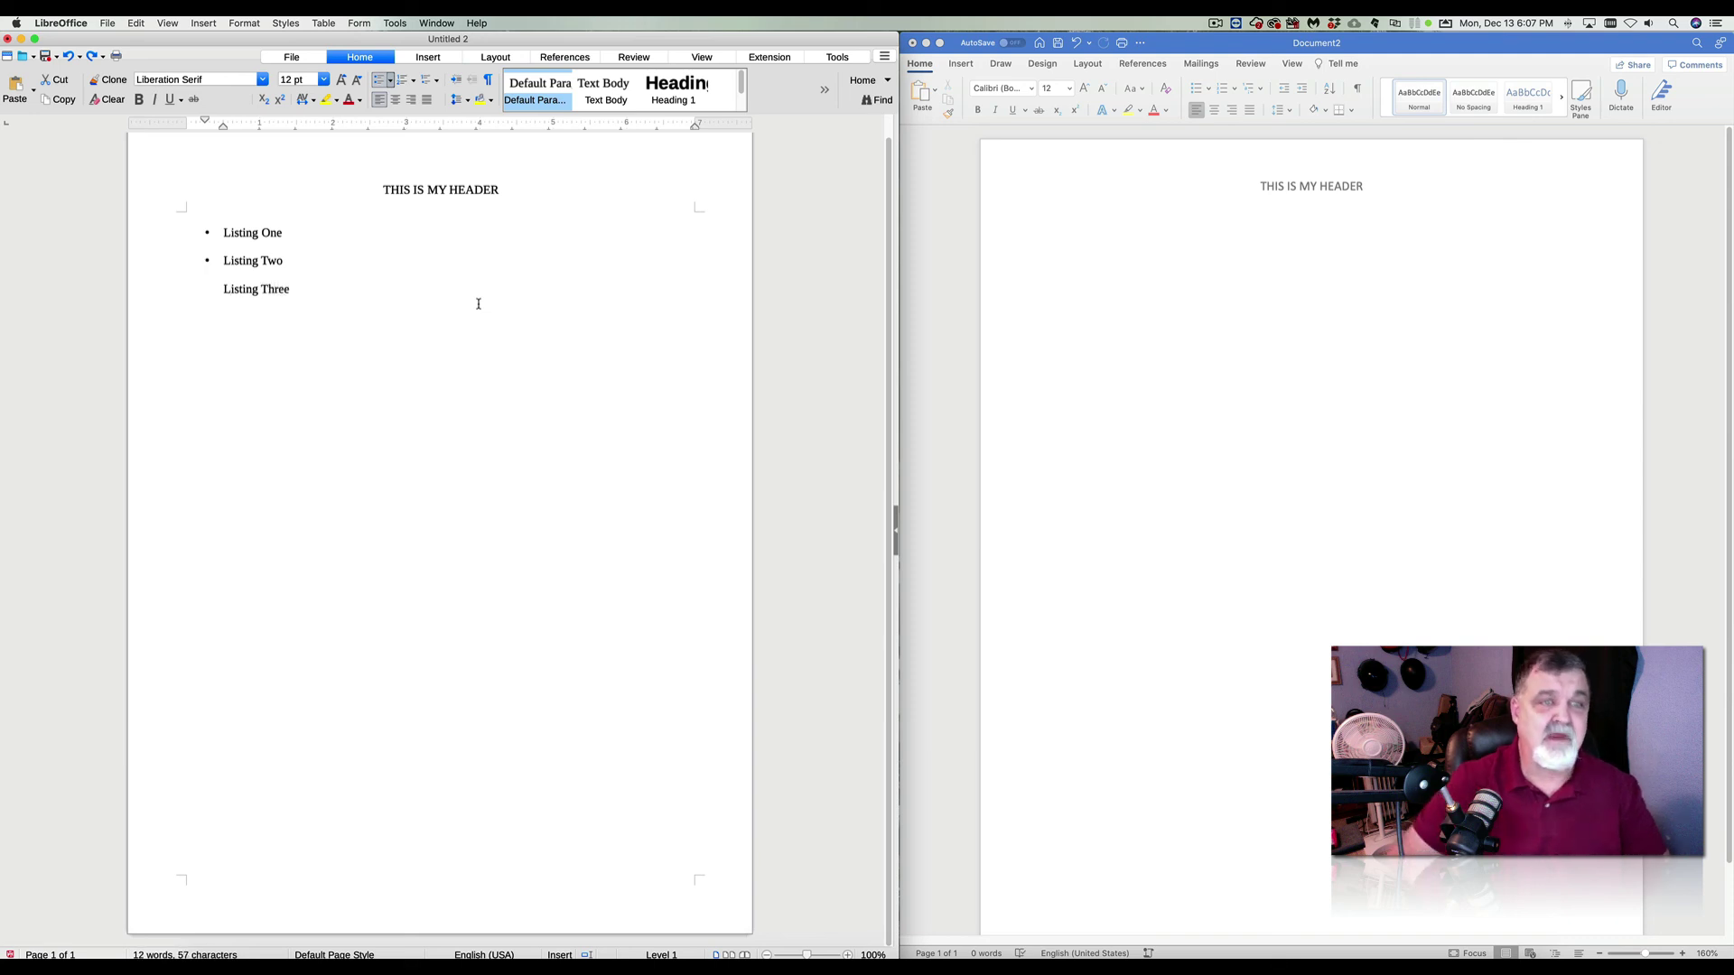
Rejoin the unbulleted "Listing Three" line to the item above and split it off again as its own bullet.
left_click(286, 262)
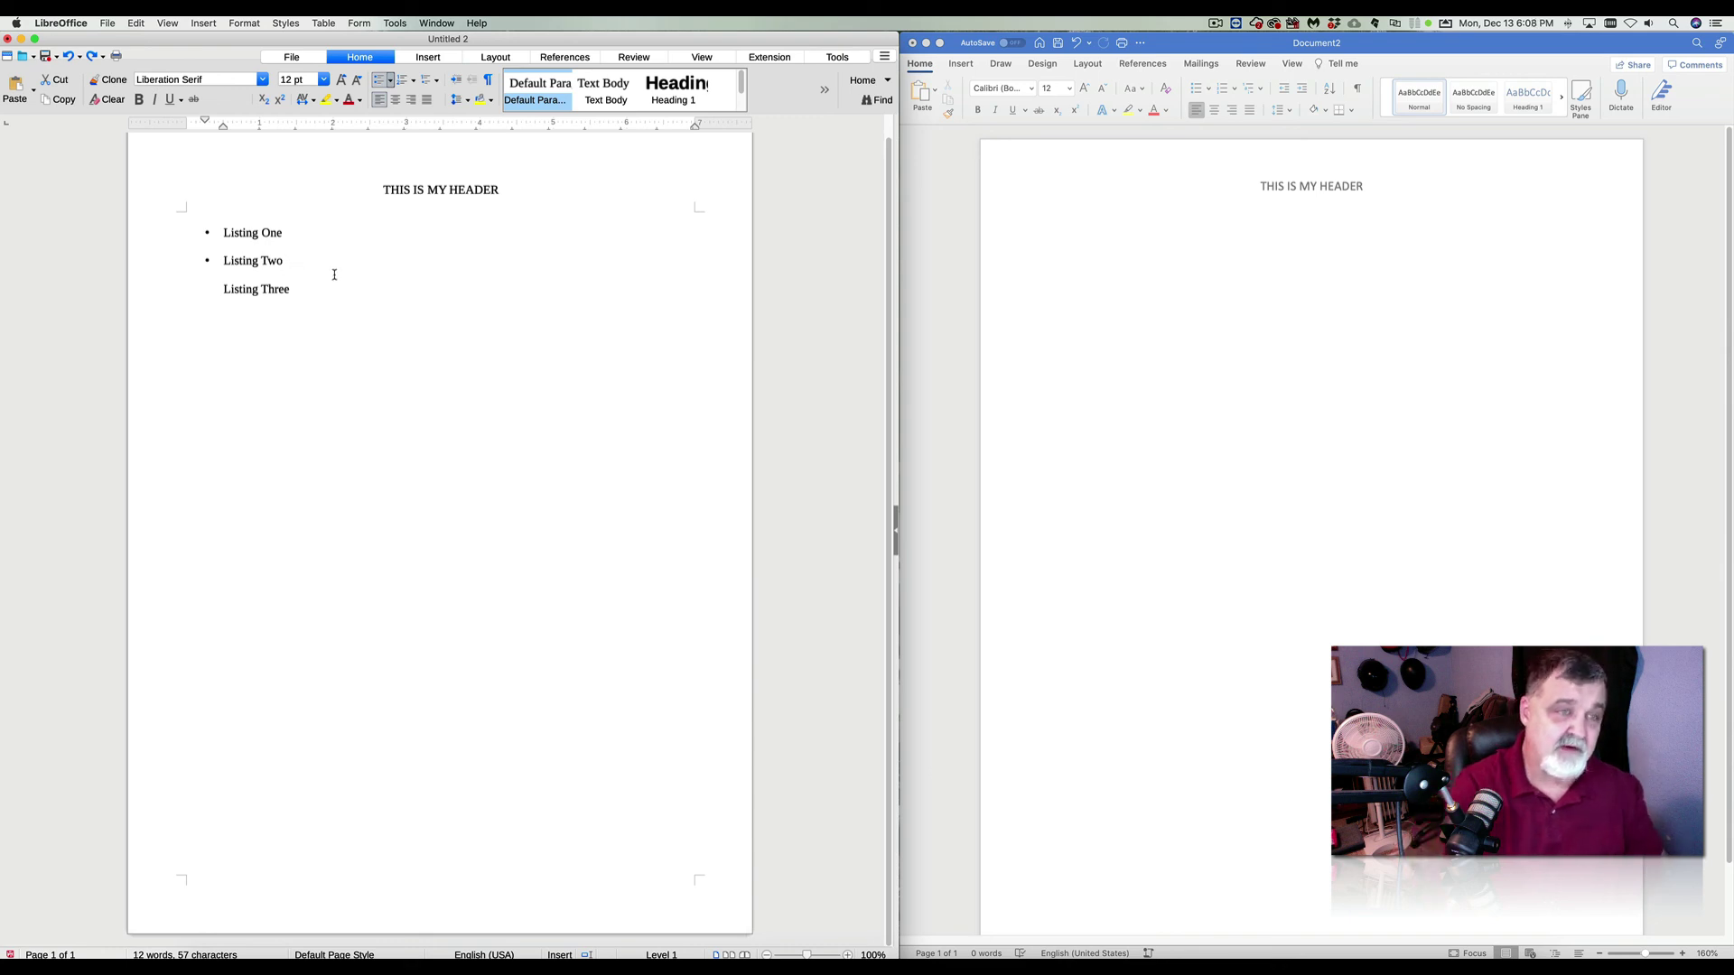
left_click(223, 289)
key("BackSpace")
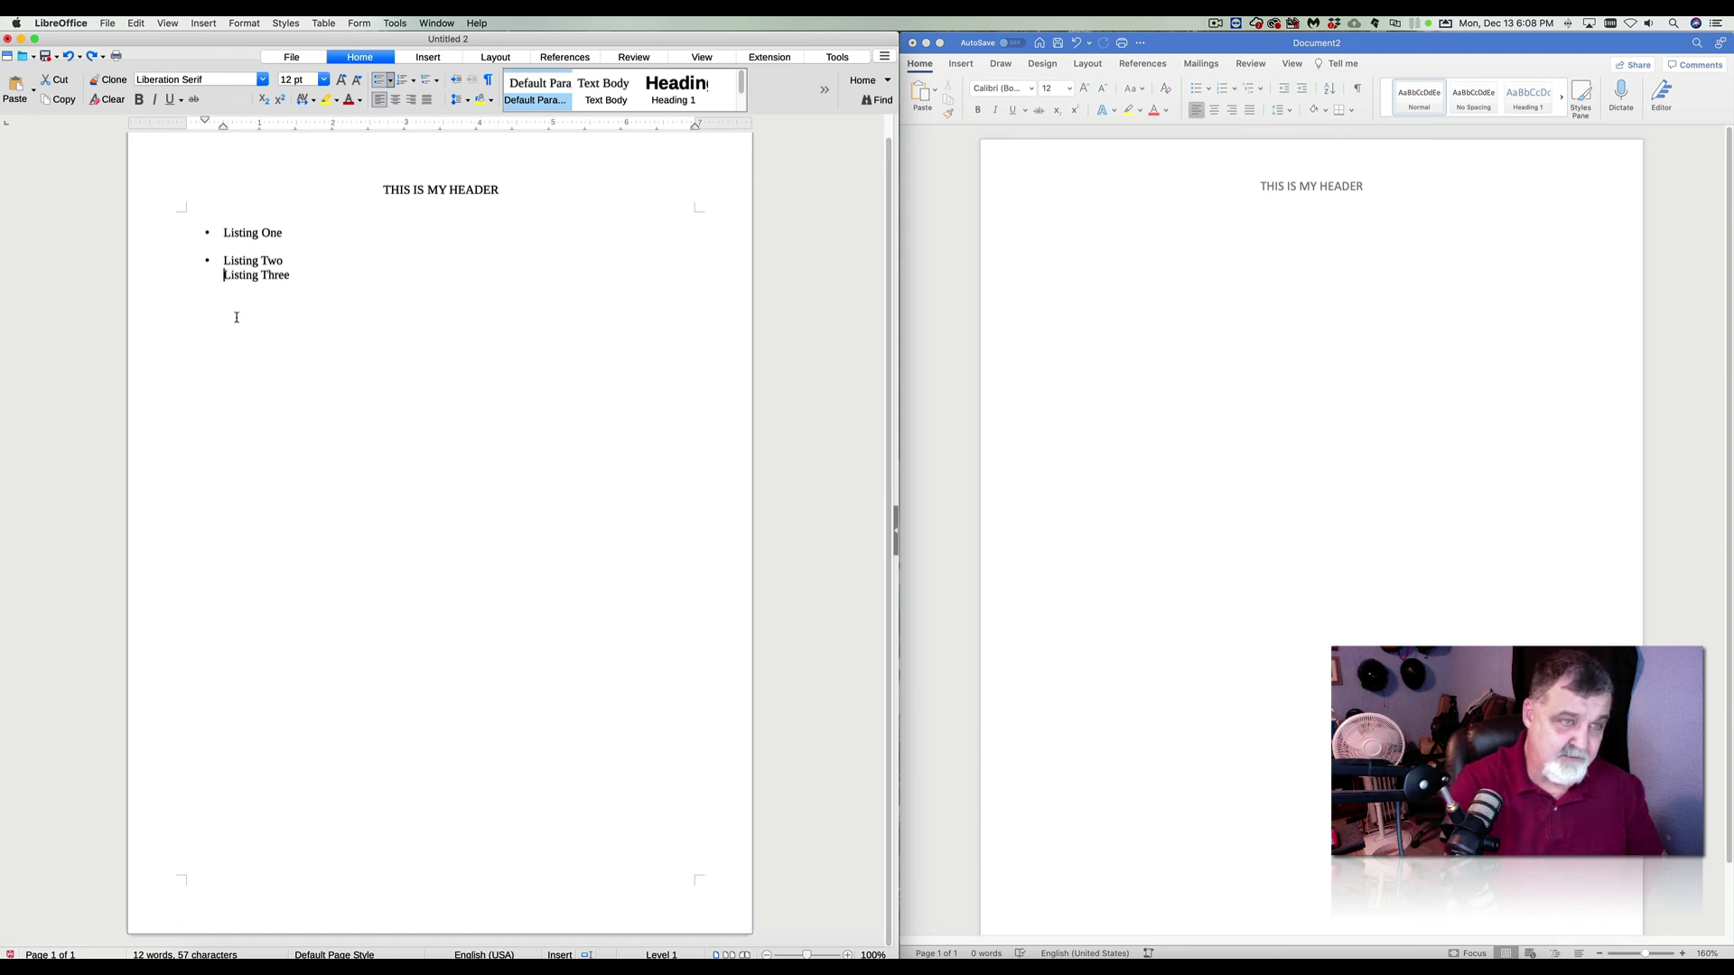
key("Return")
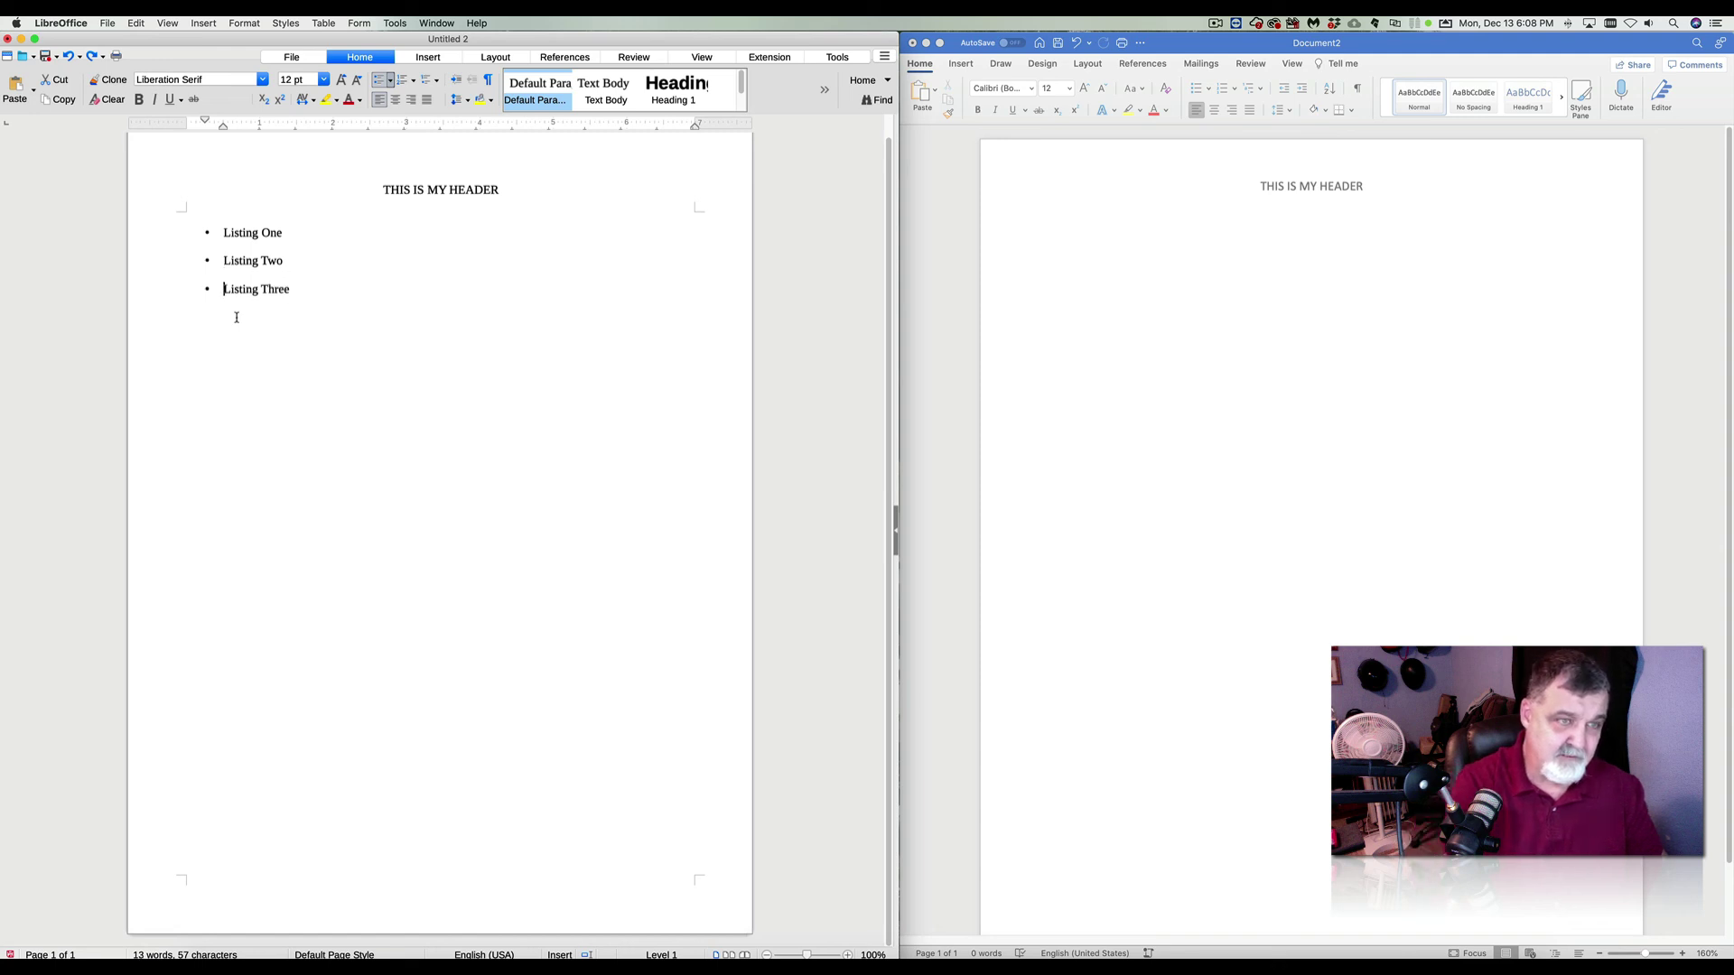
left_click(304, 291)
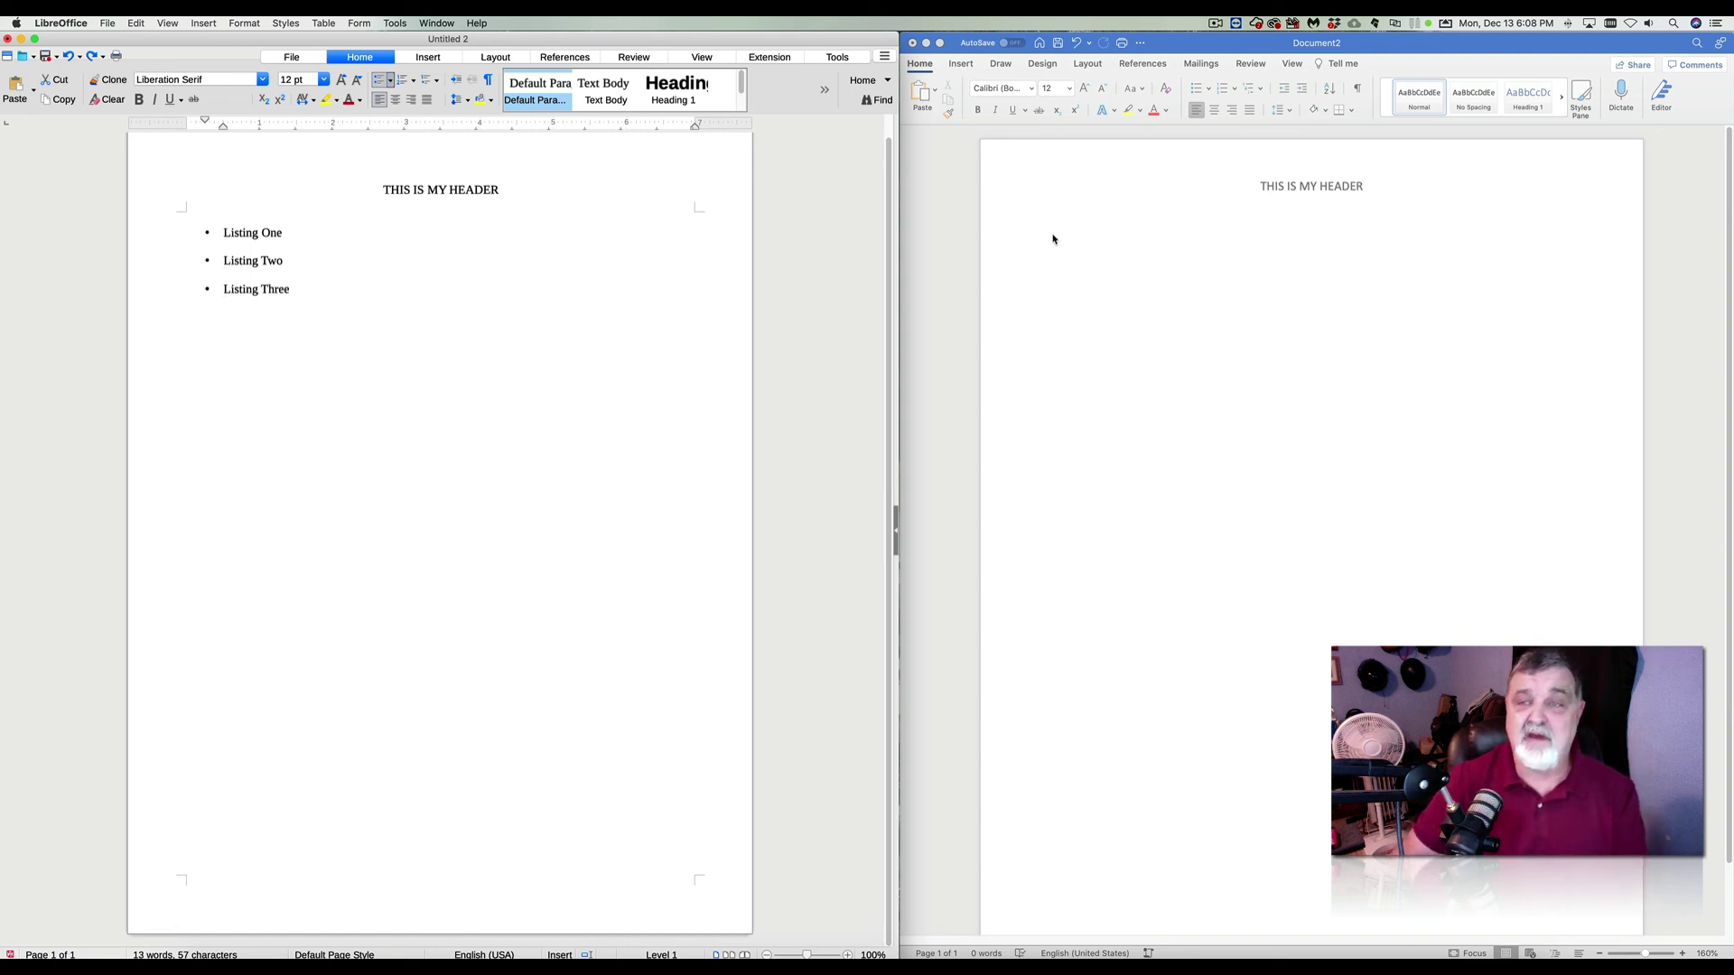
Switch to the Word document and create a bulleted list with the items "Listing One", "Listing Two" and "Listing Three".
left_click(1086, 233)
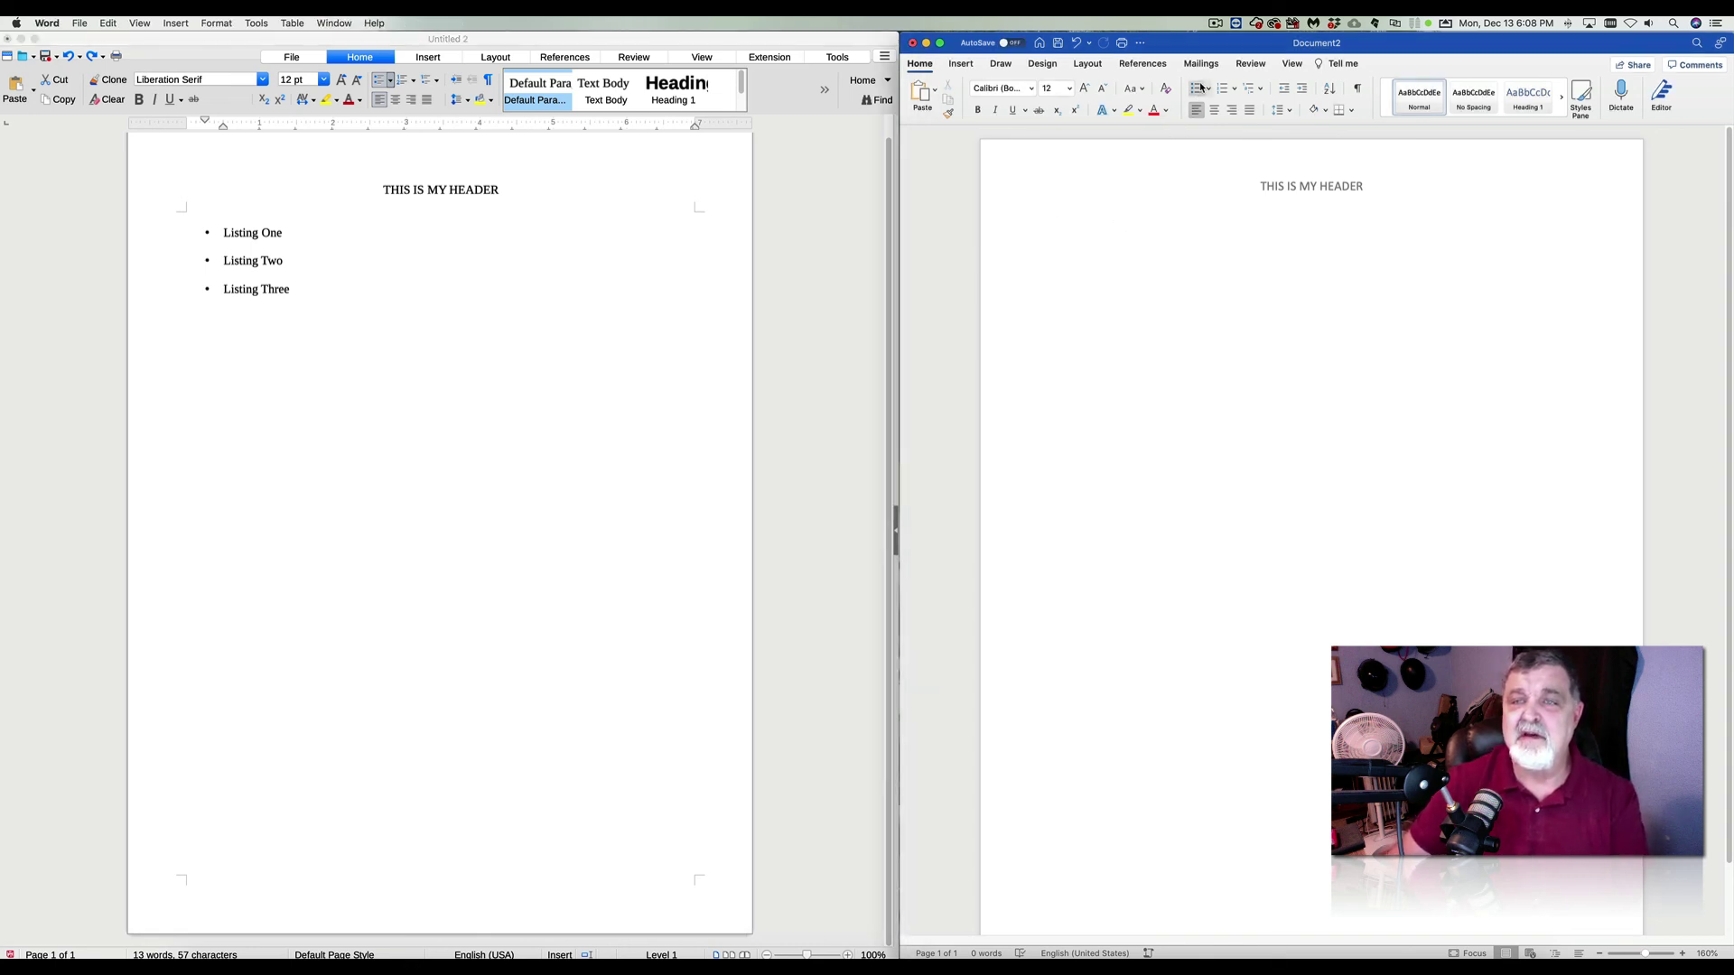
left_click(1197, 88)
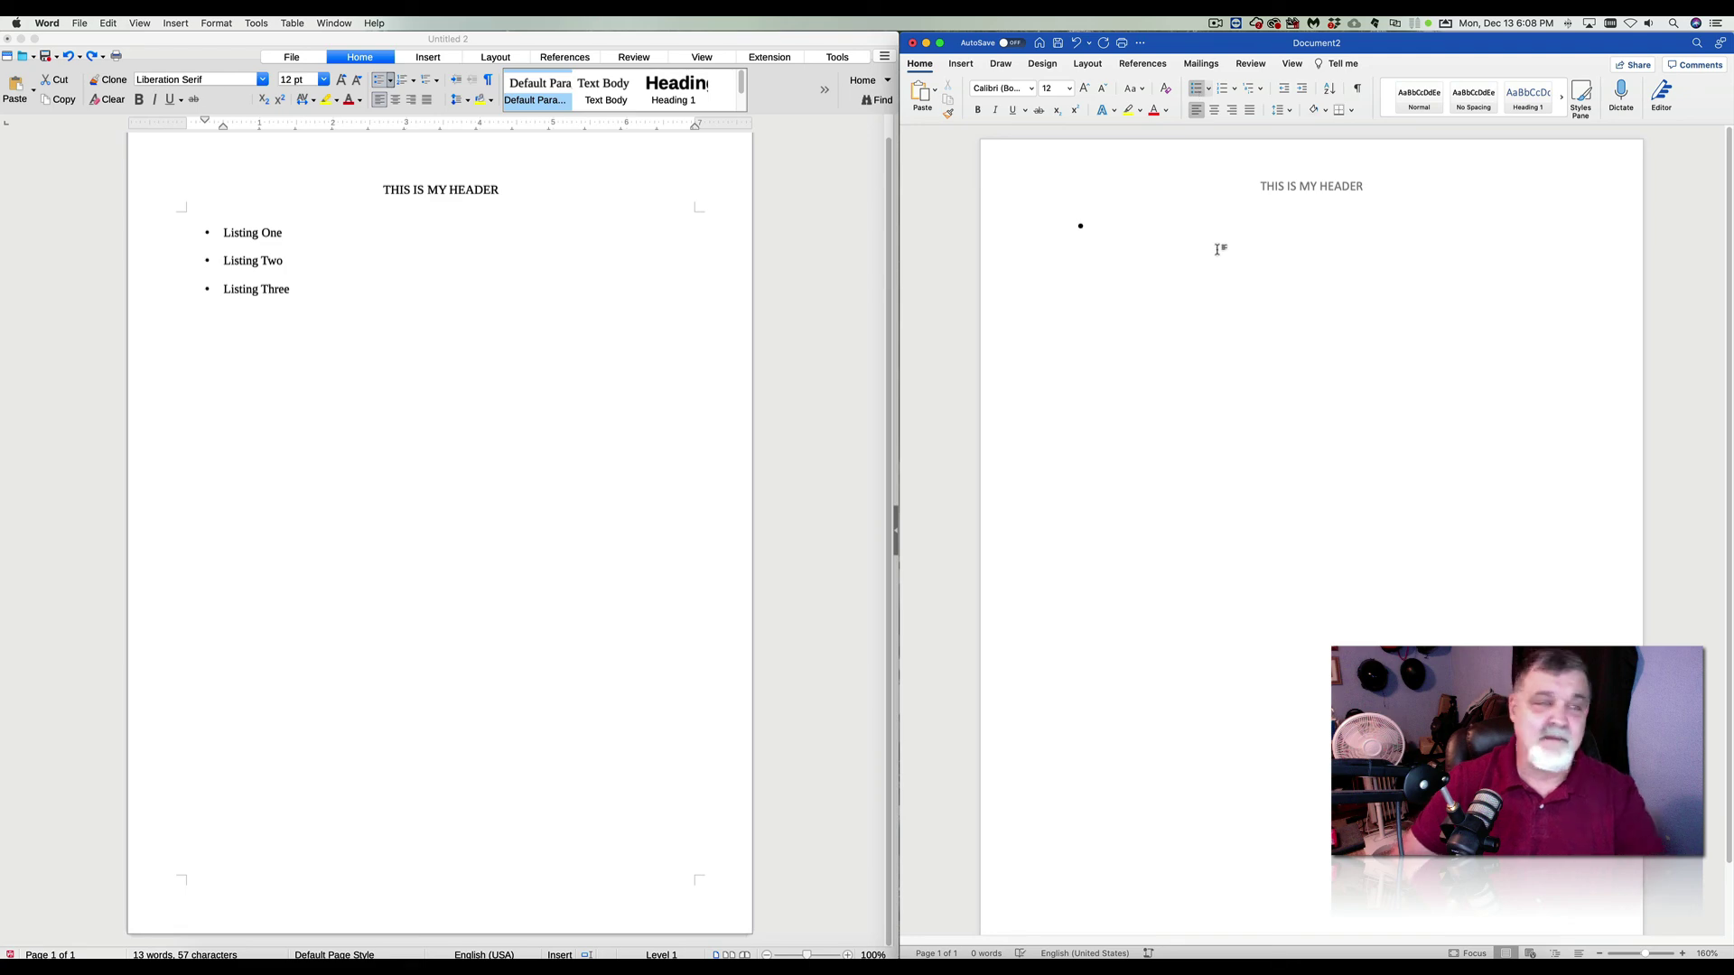
type("Listin")
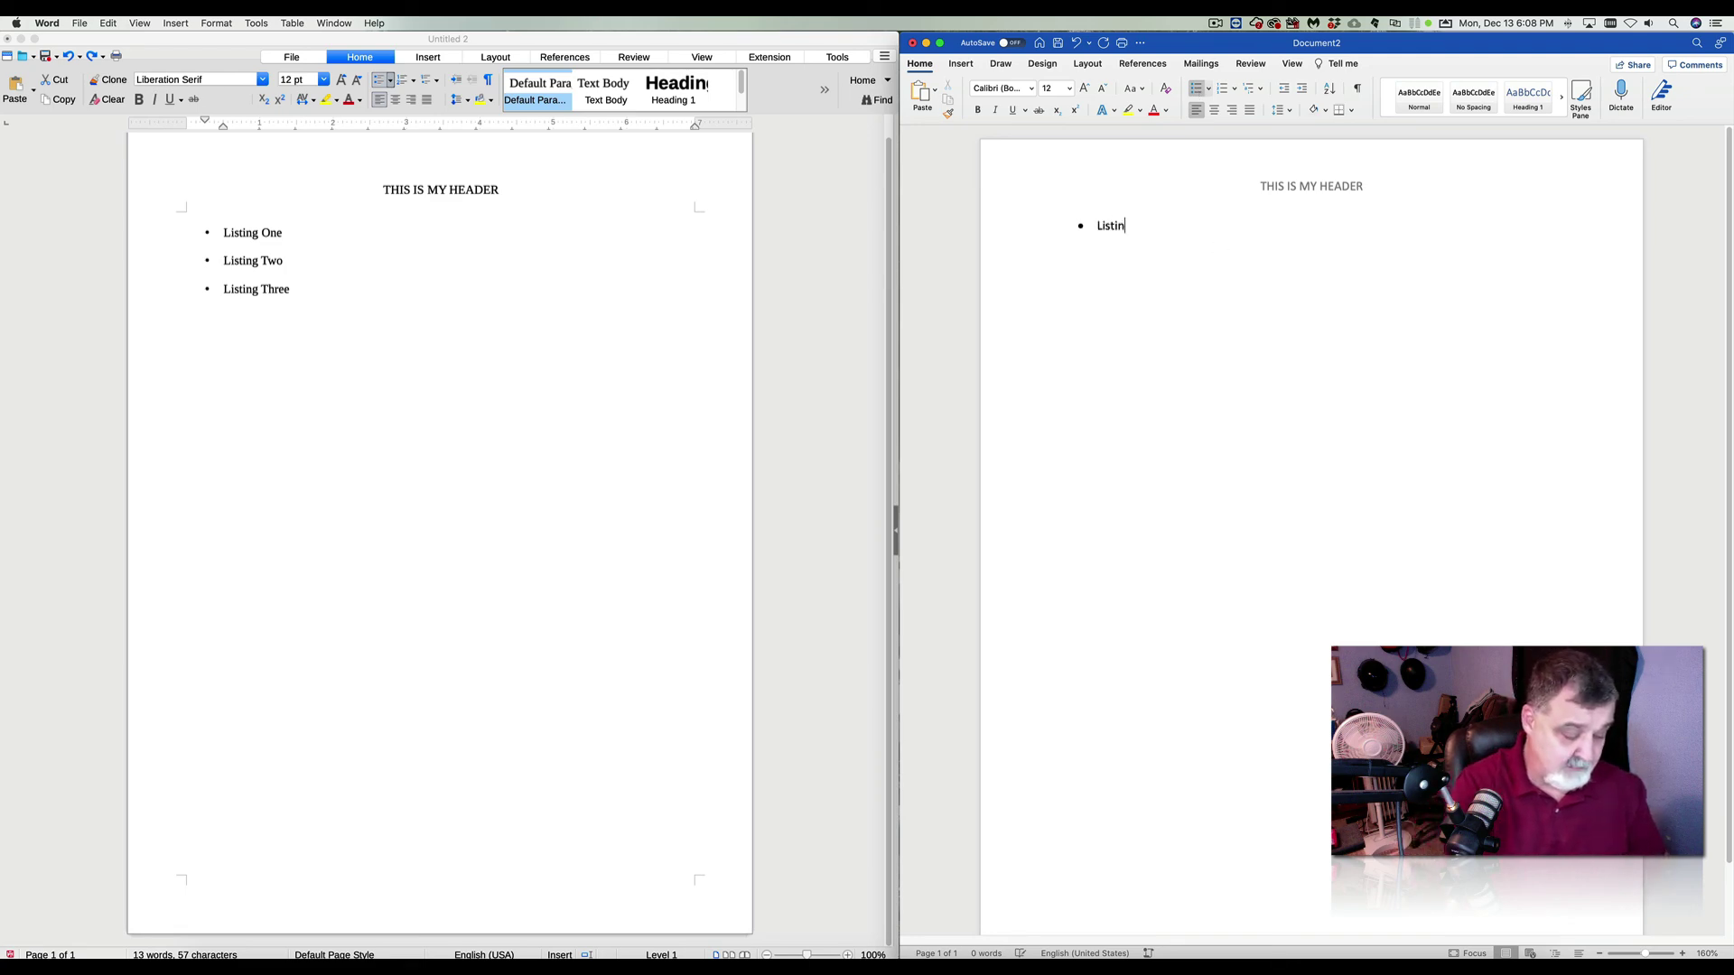
type("g One ")
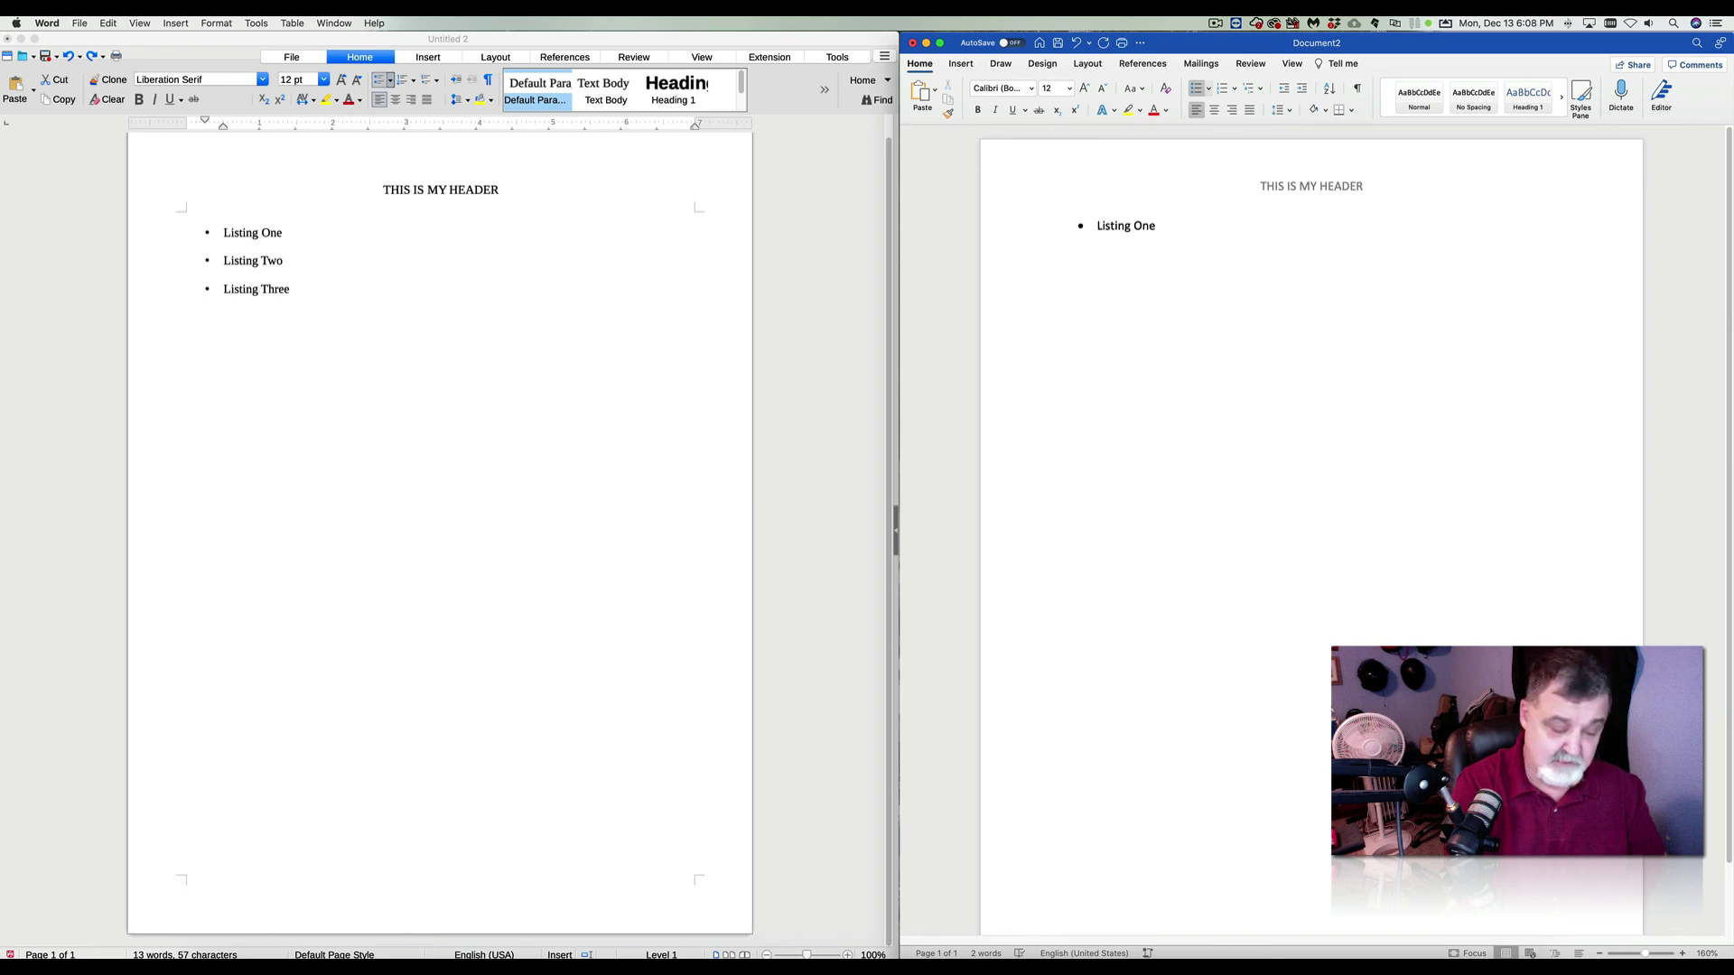
type("Listing")
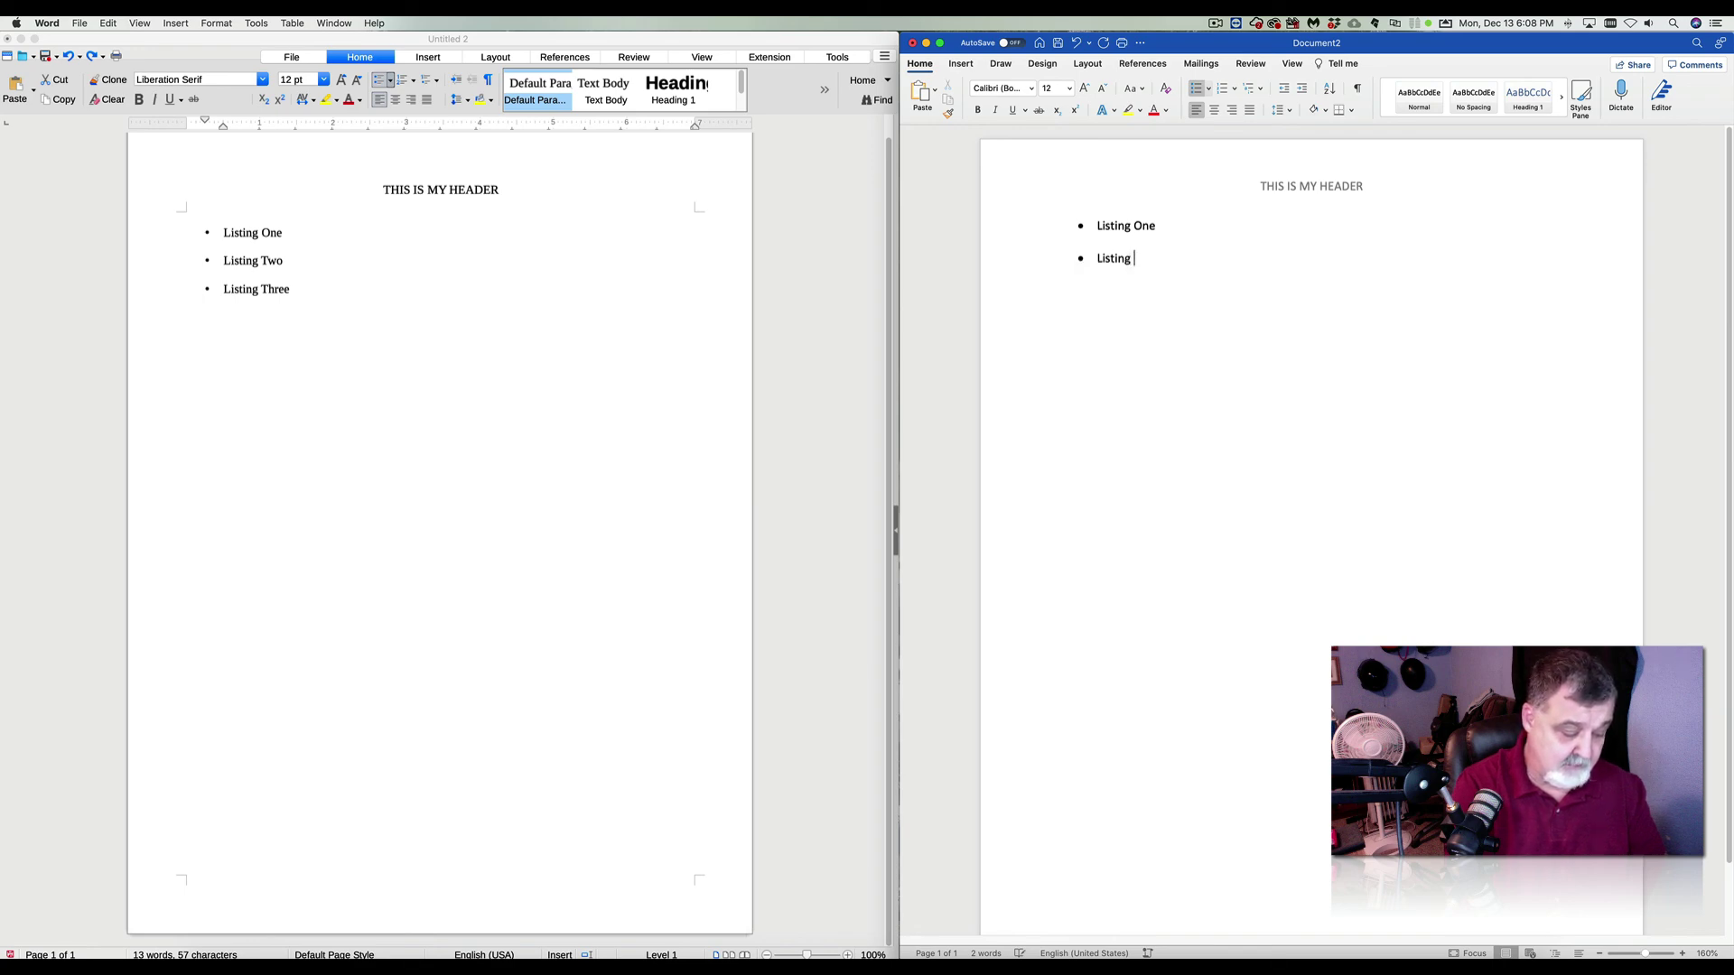
type(" Two ")
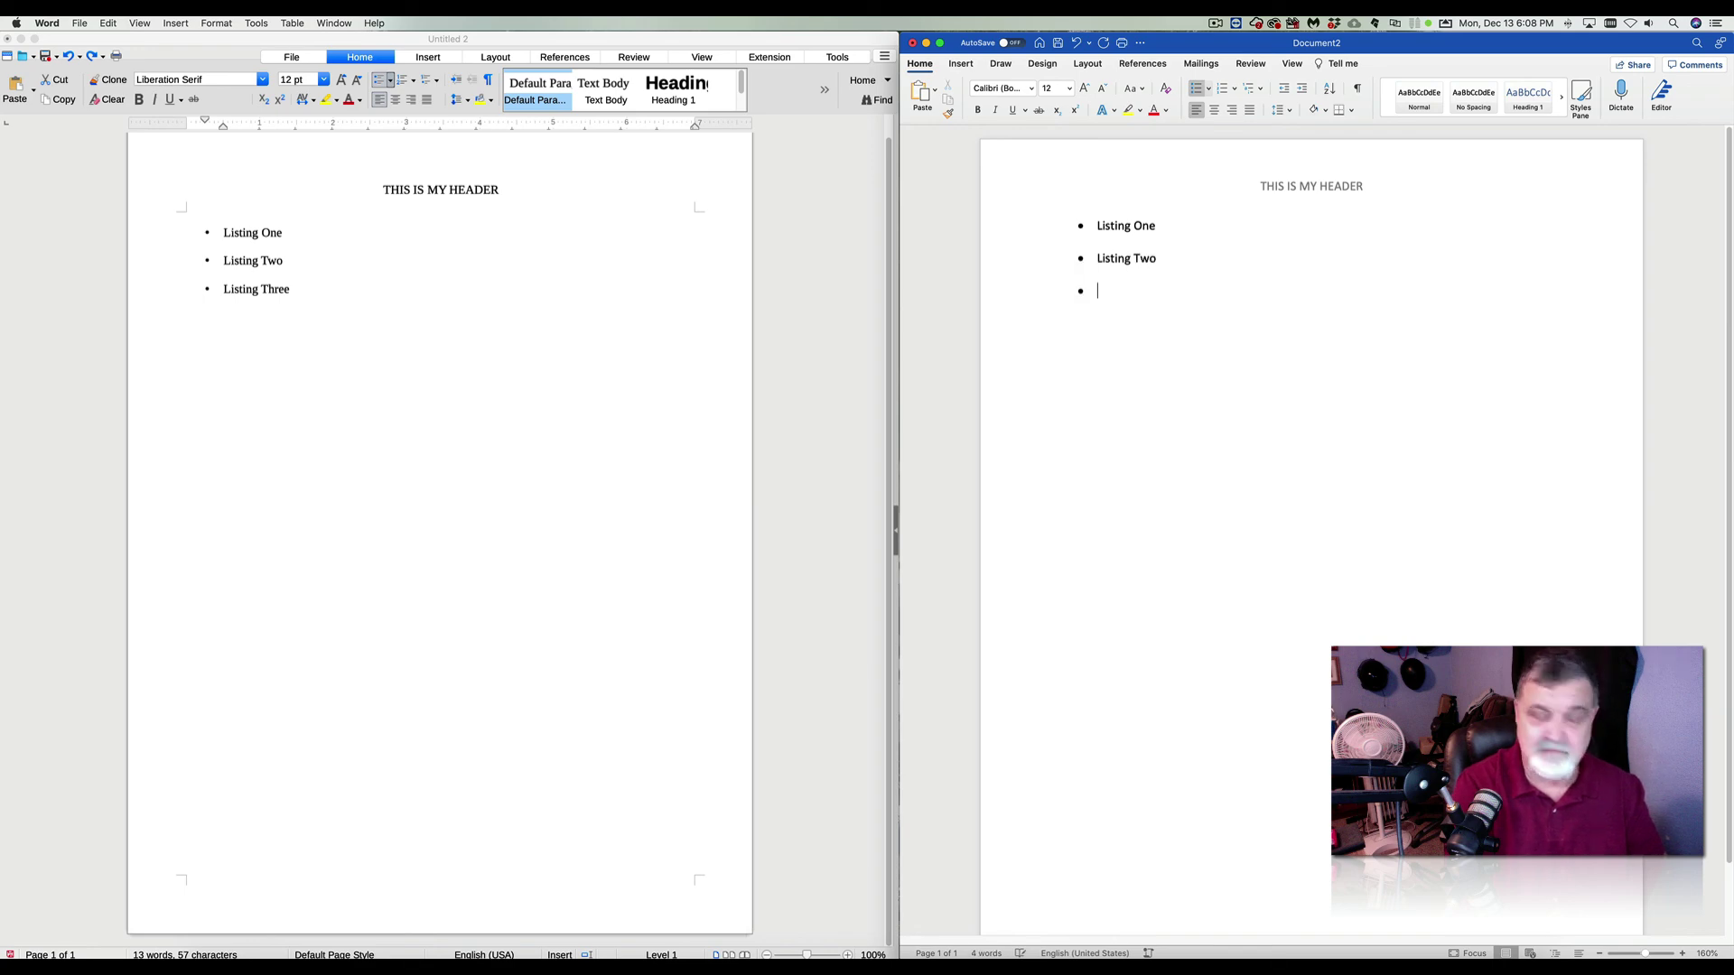
type("Listing ")
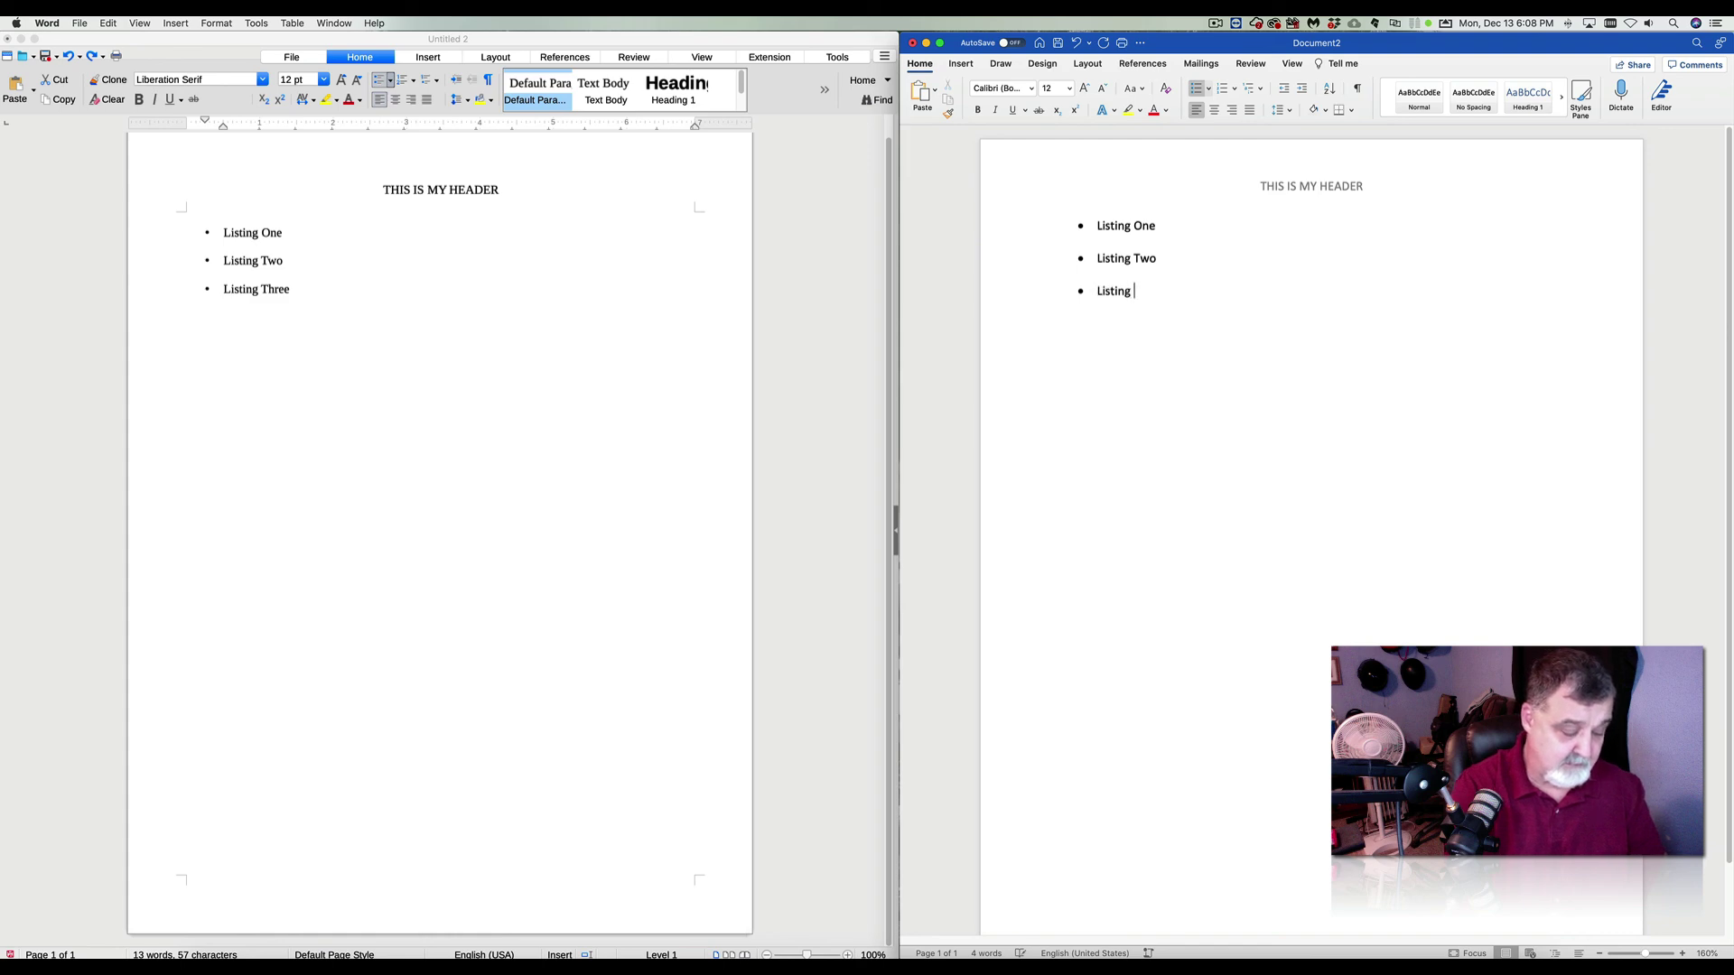
type("Three")
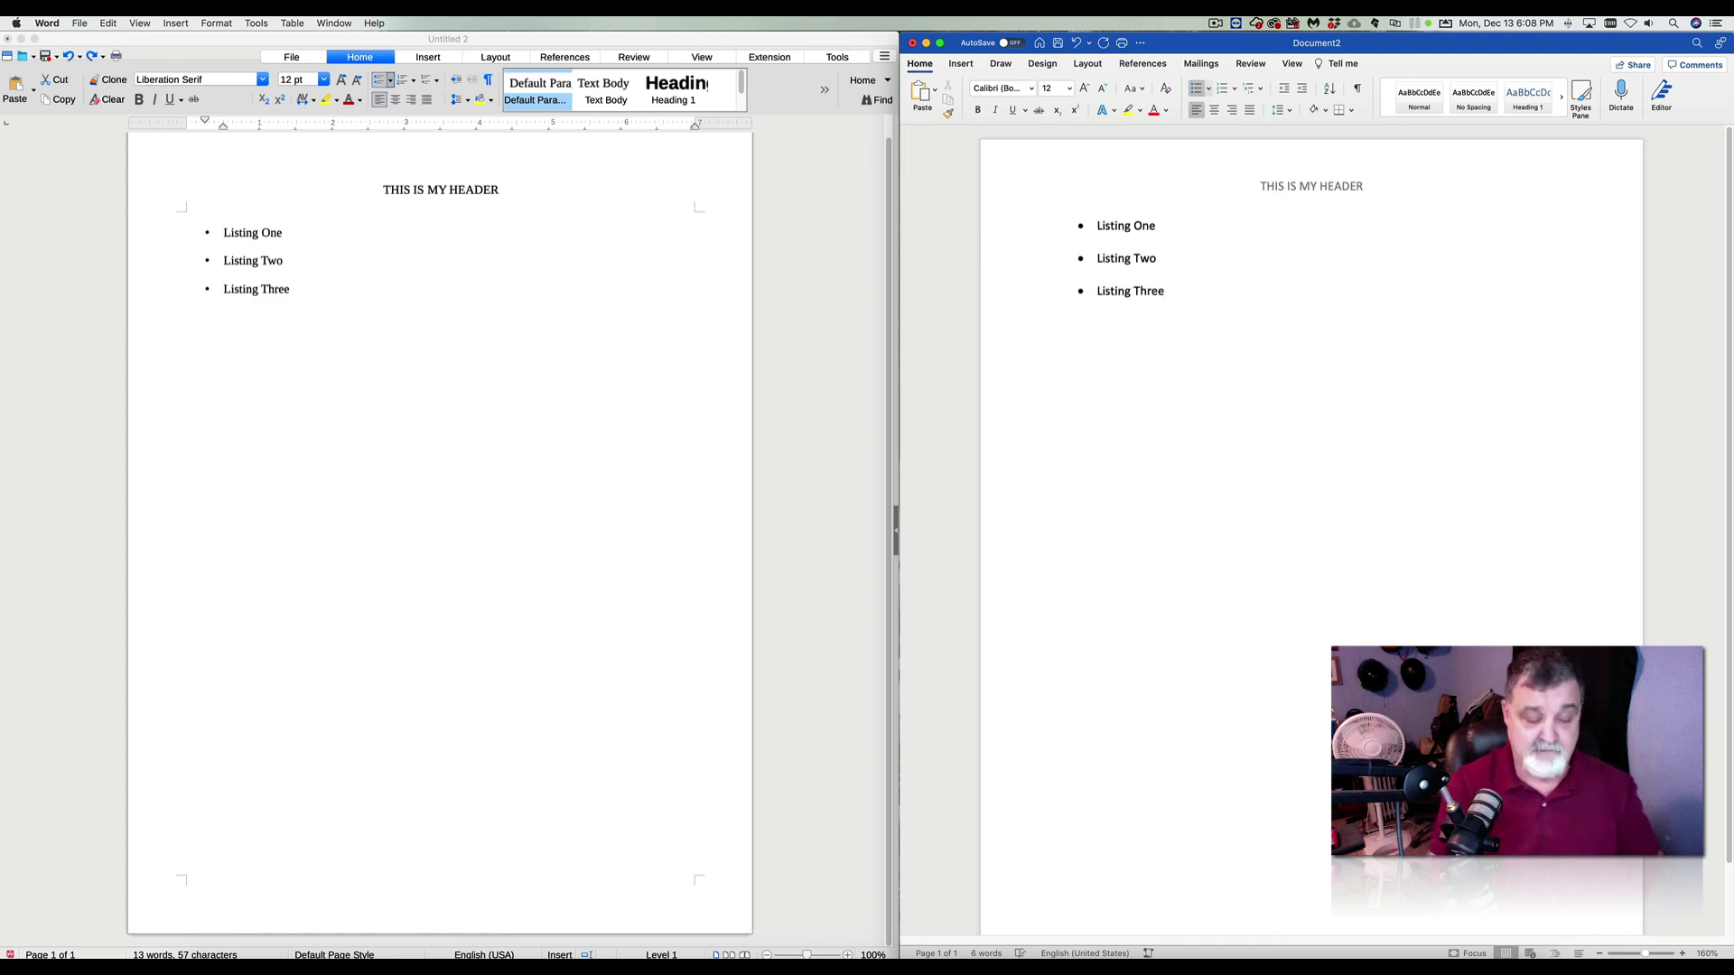
End the bulleted list after "Listing Three" in both Word and Writer, continuing on a plain line below it.
key("Return")
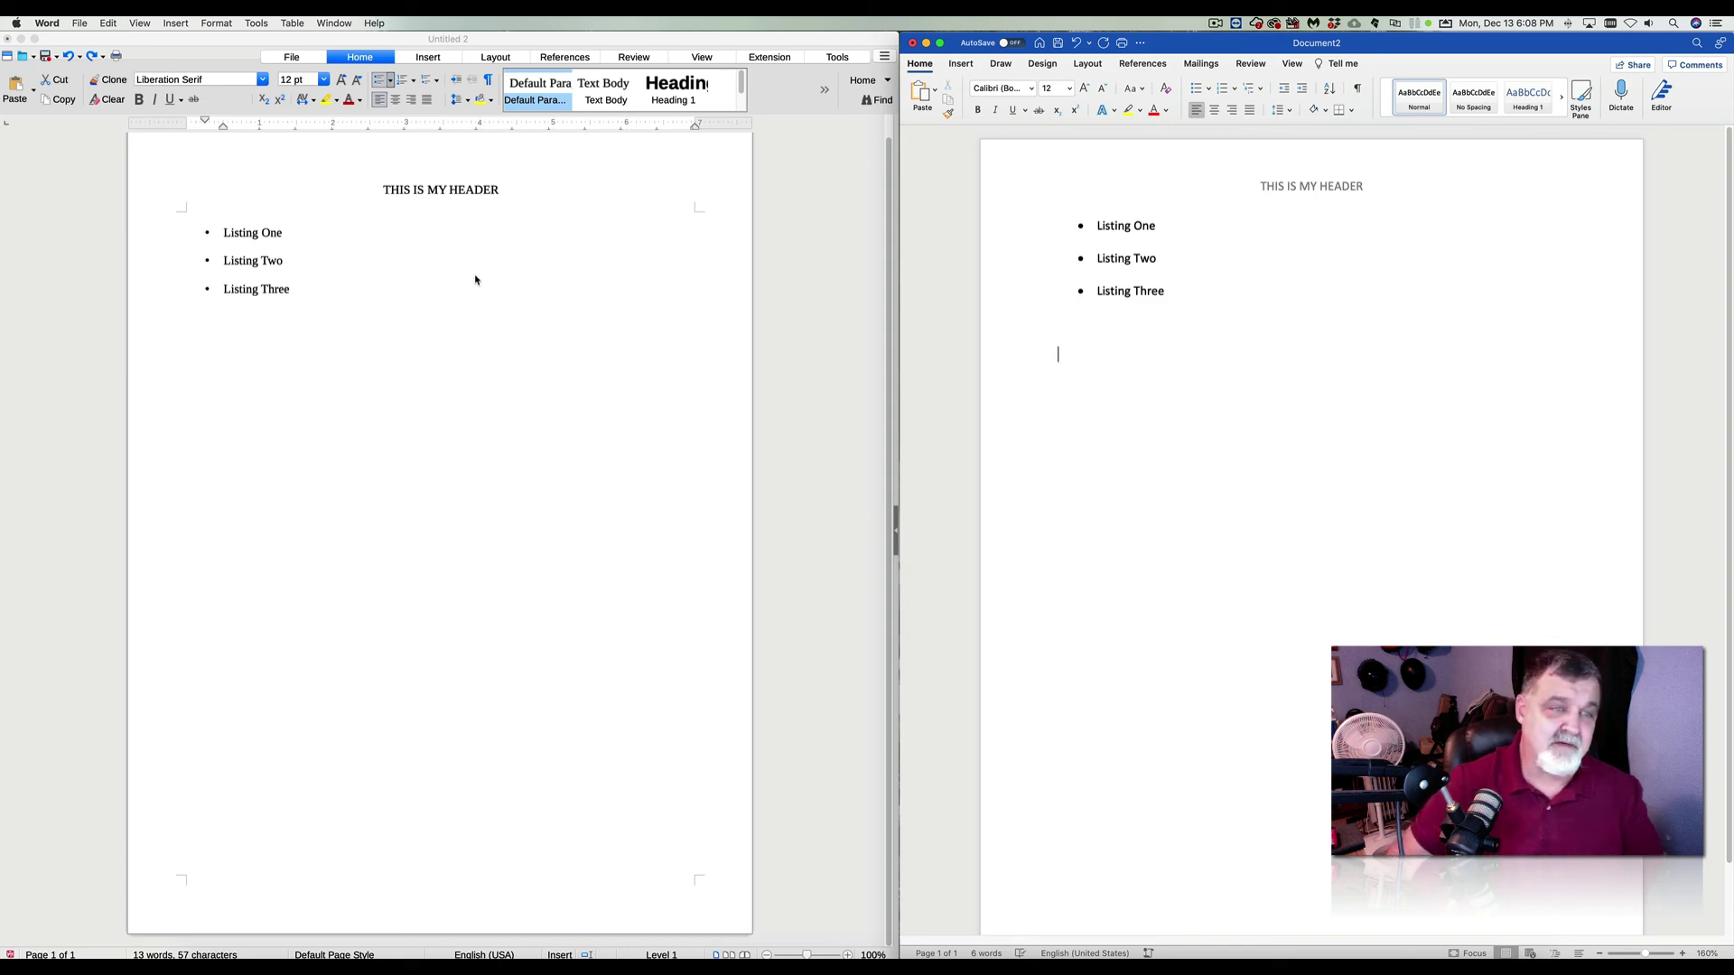
left_click(312, 289)
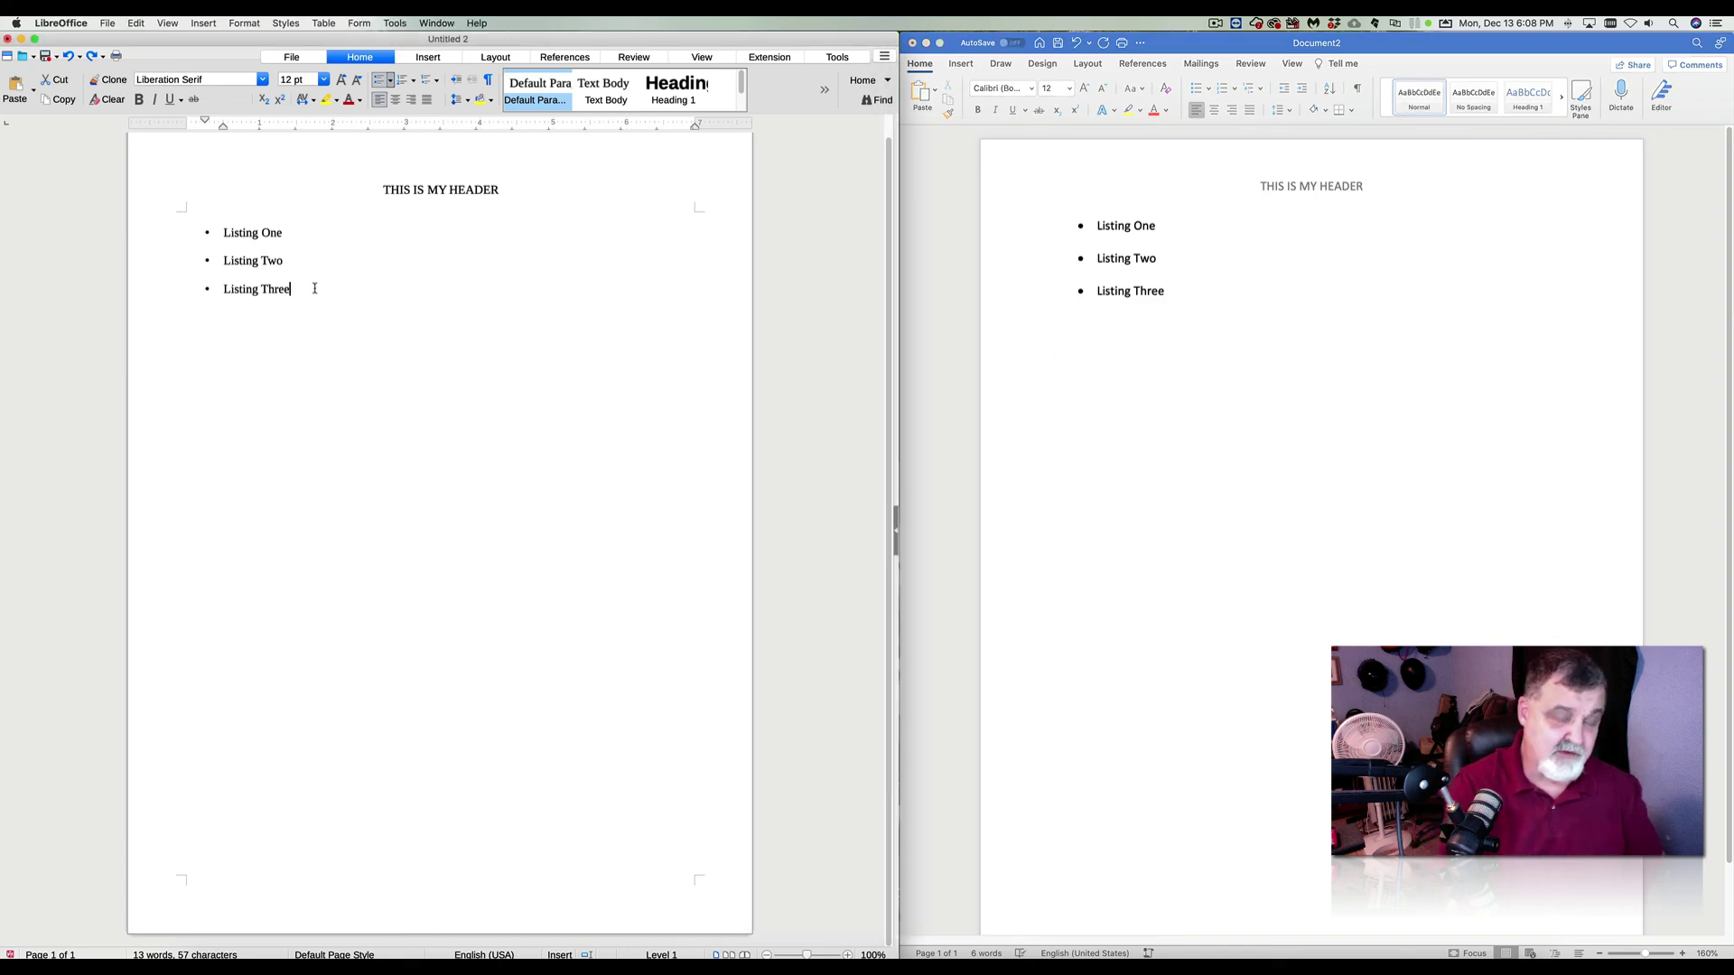
key("Return")
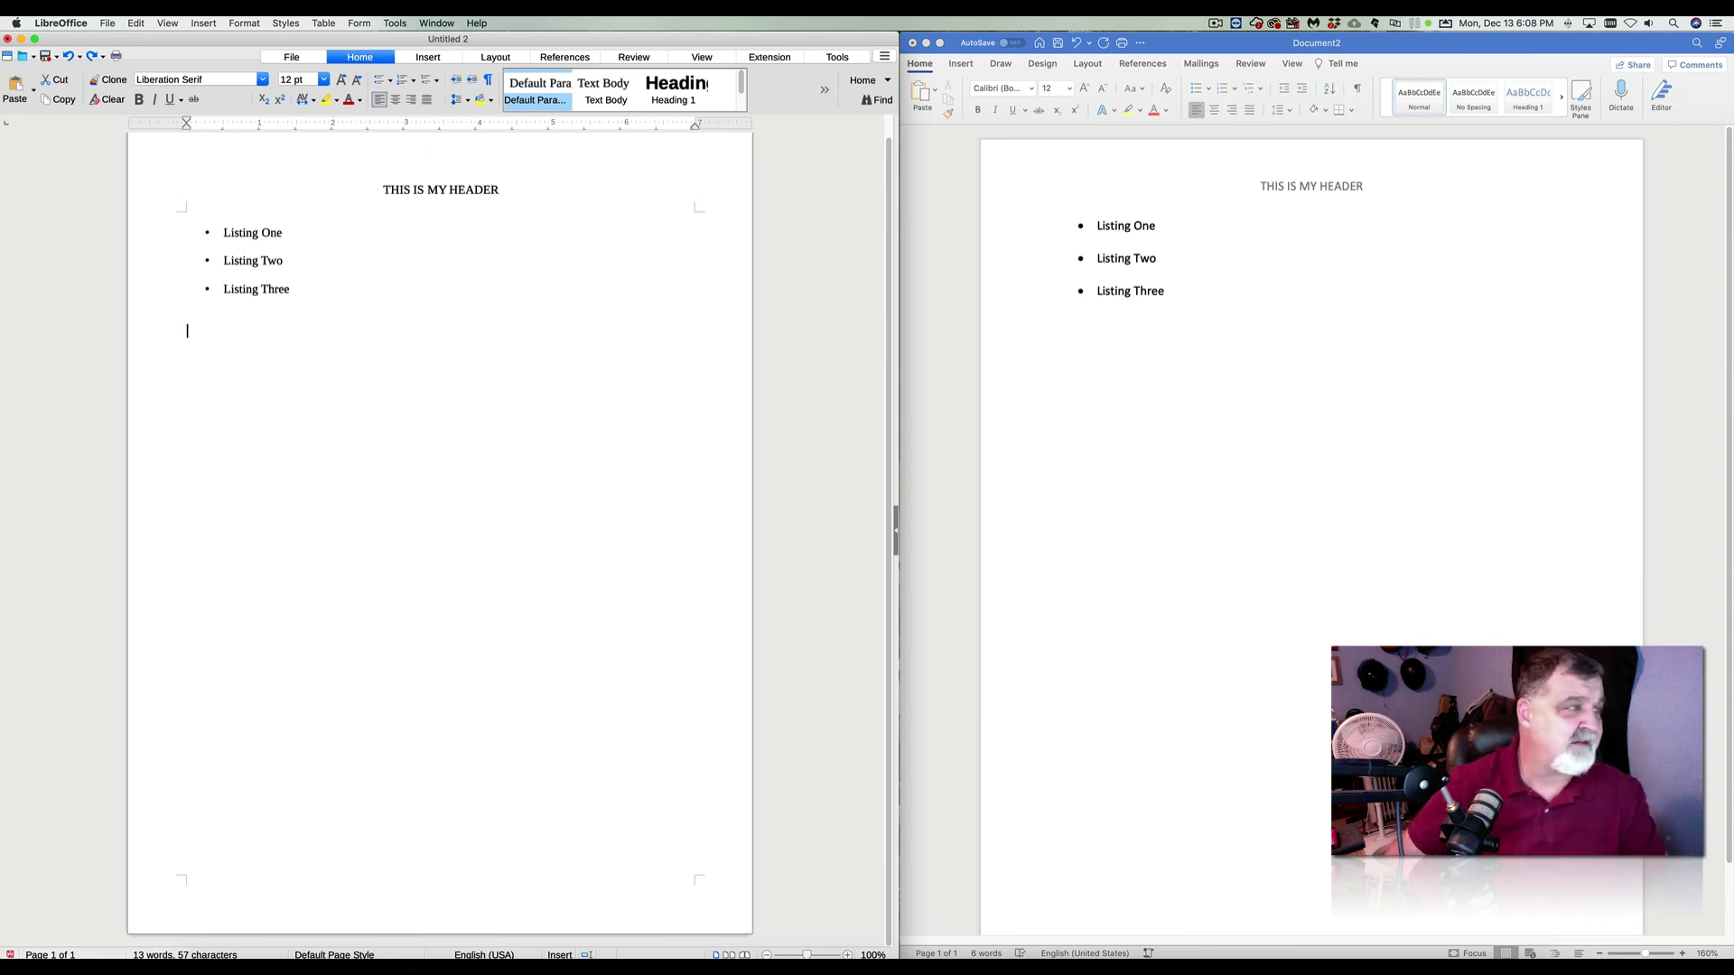
Switch to the TextEdit checklist, underline the "Make a bullet listing" item and minimize the checklist window.
key("super+Tab")
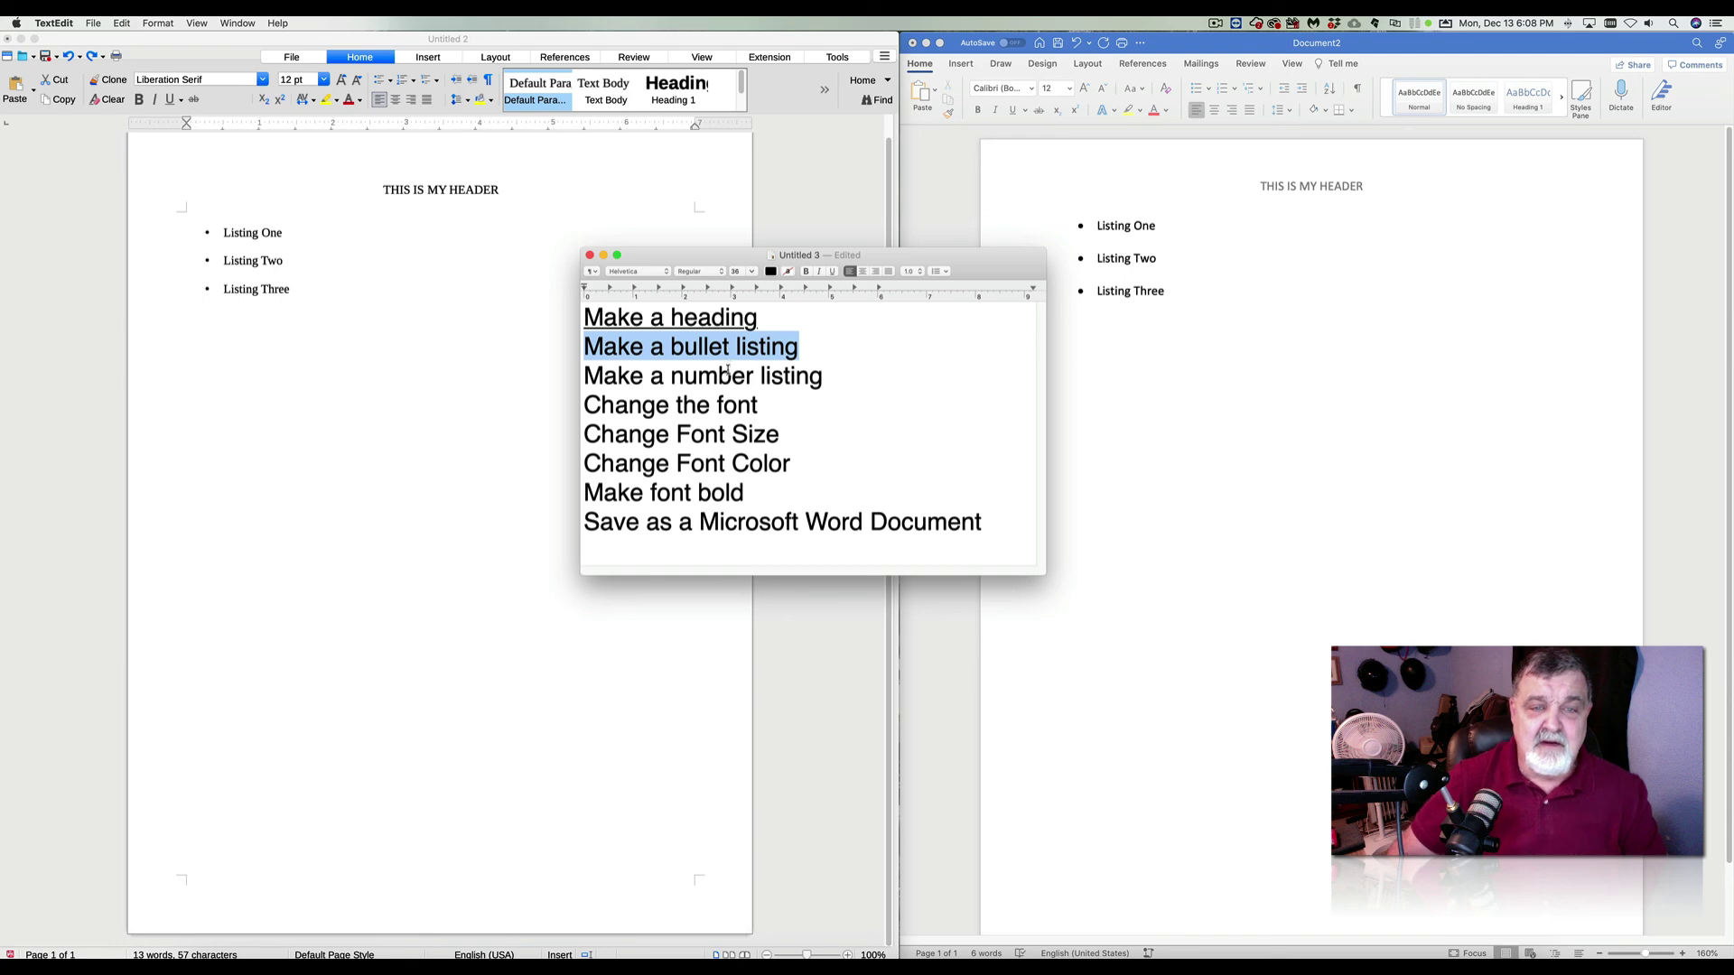
left_click_drag(727, 372, 584, 379)
left_click(731, 377)
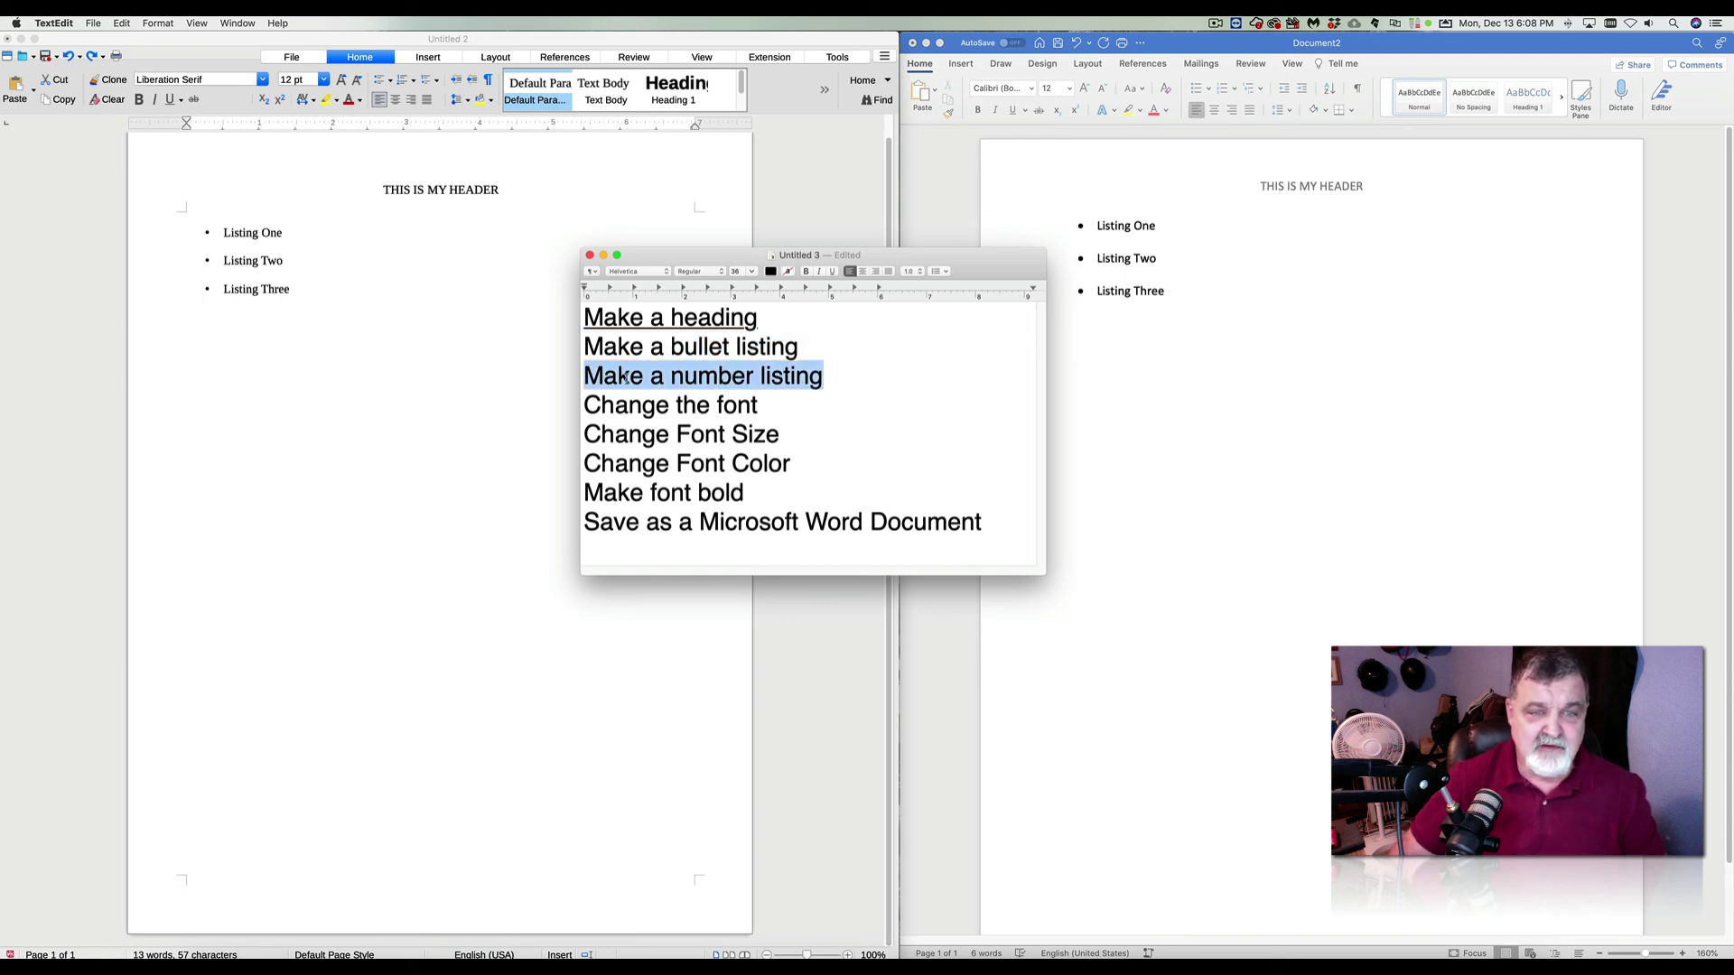
left_click(625, 378)
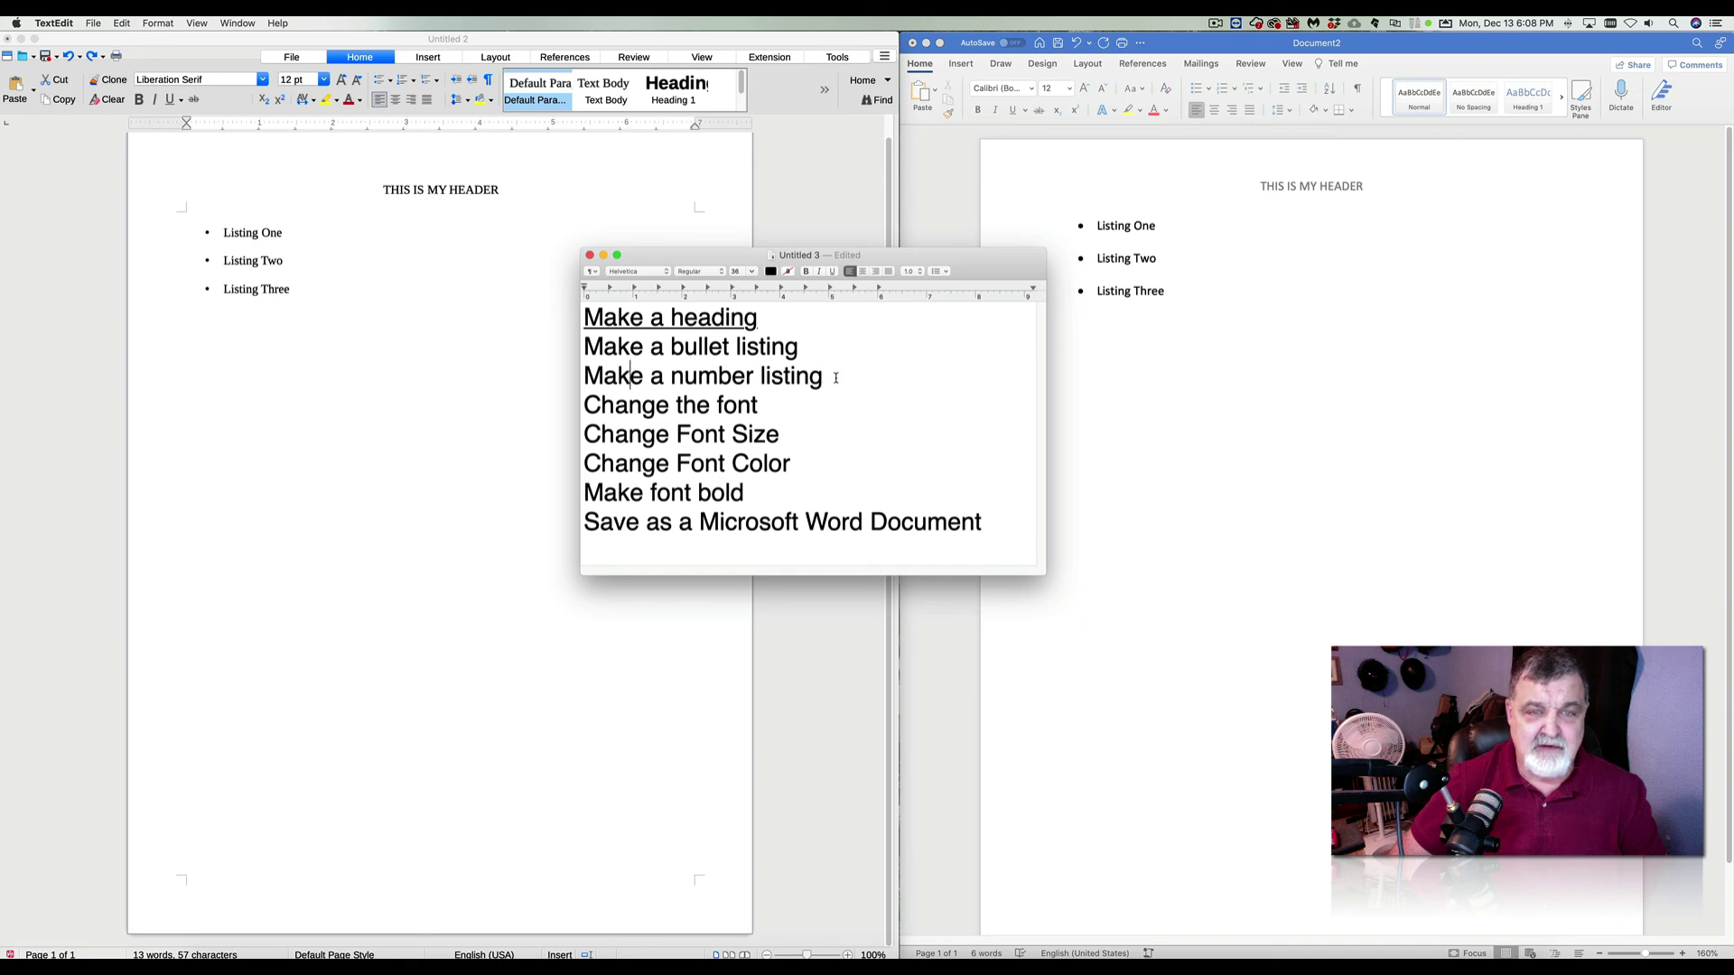
left_click_drag(836, 377, 587, 378)
left_click(818, 343)
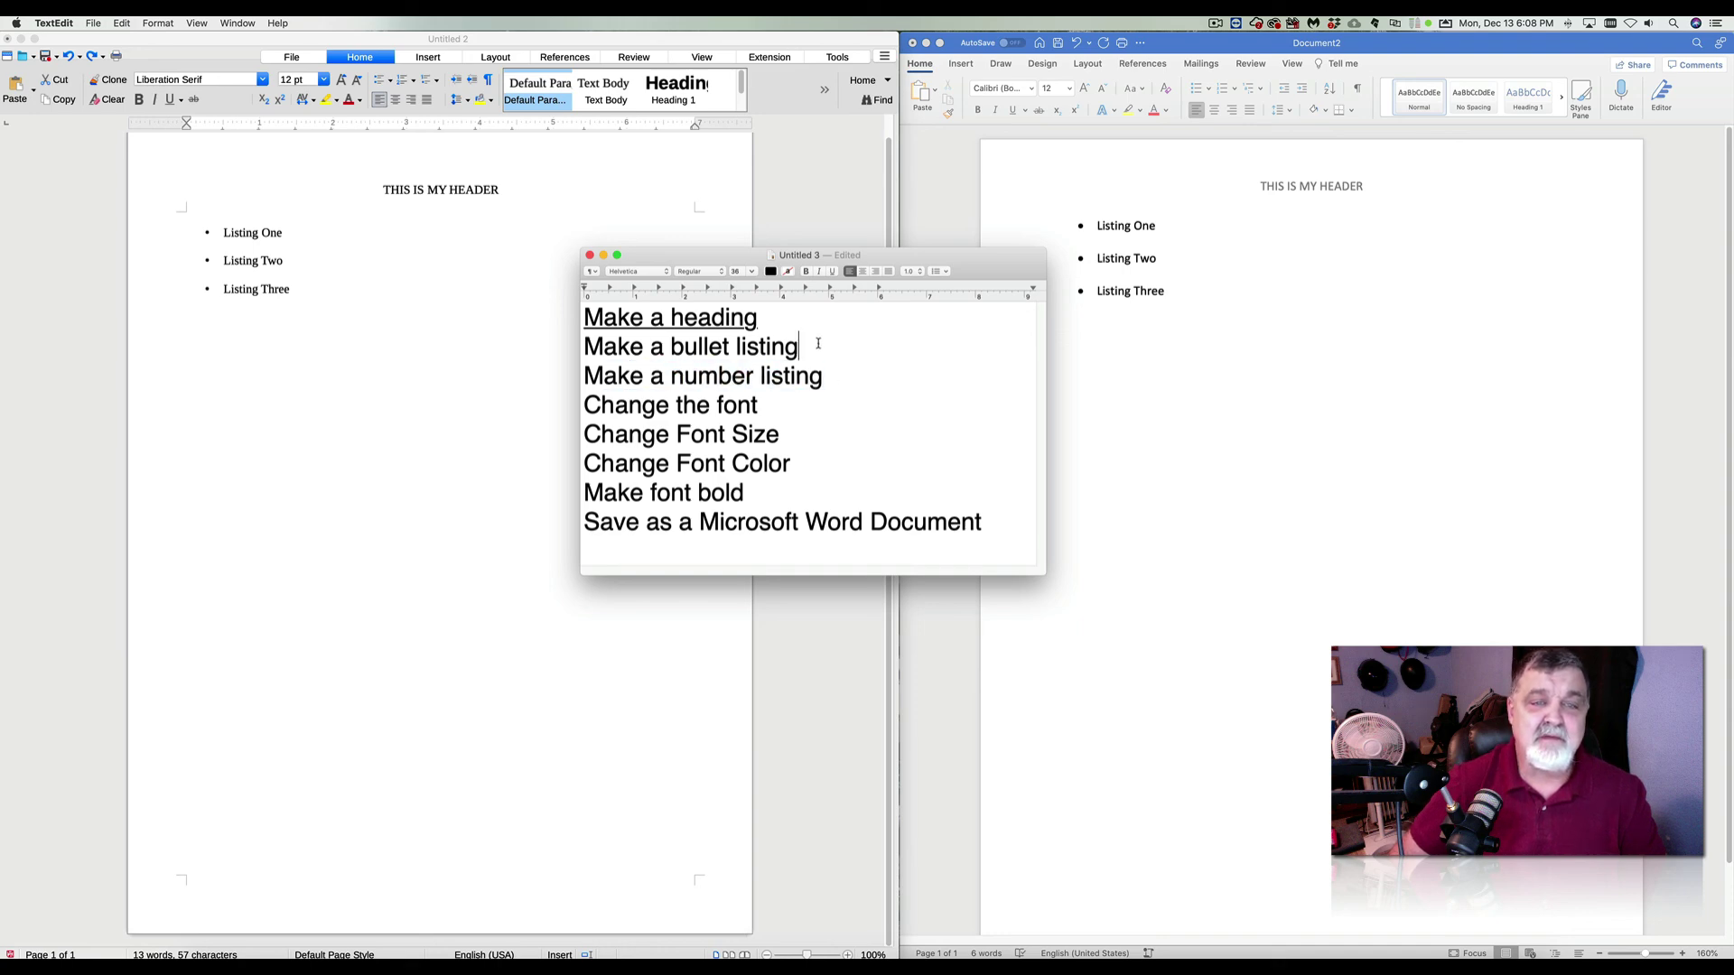
left_click_drag(818, 343, 587, 348)
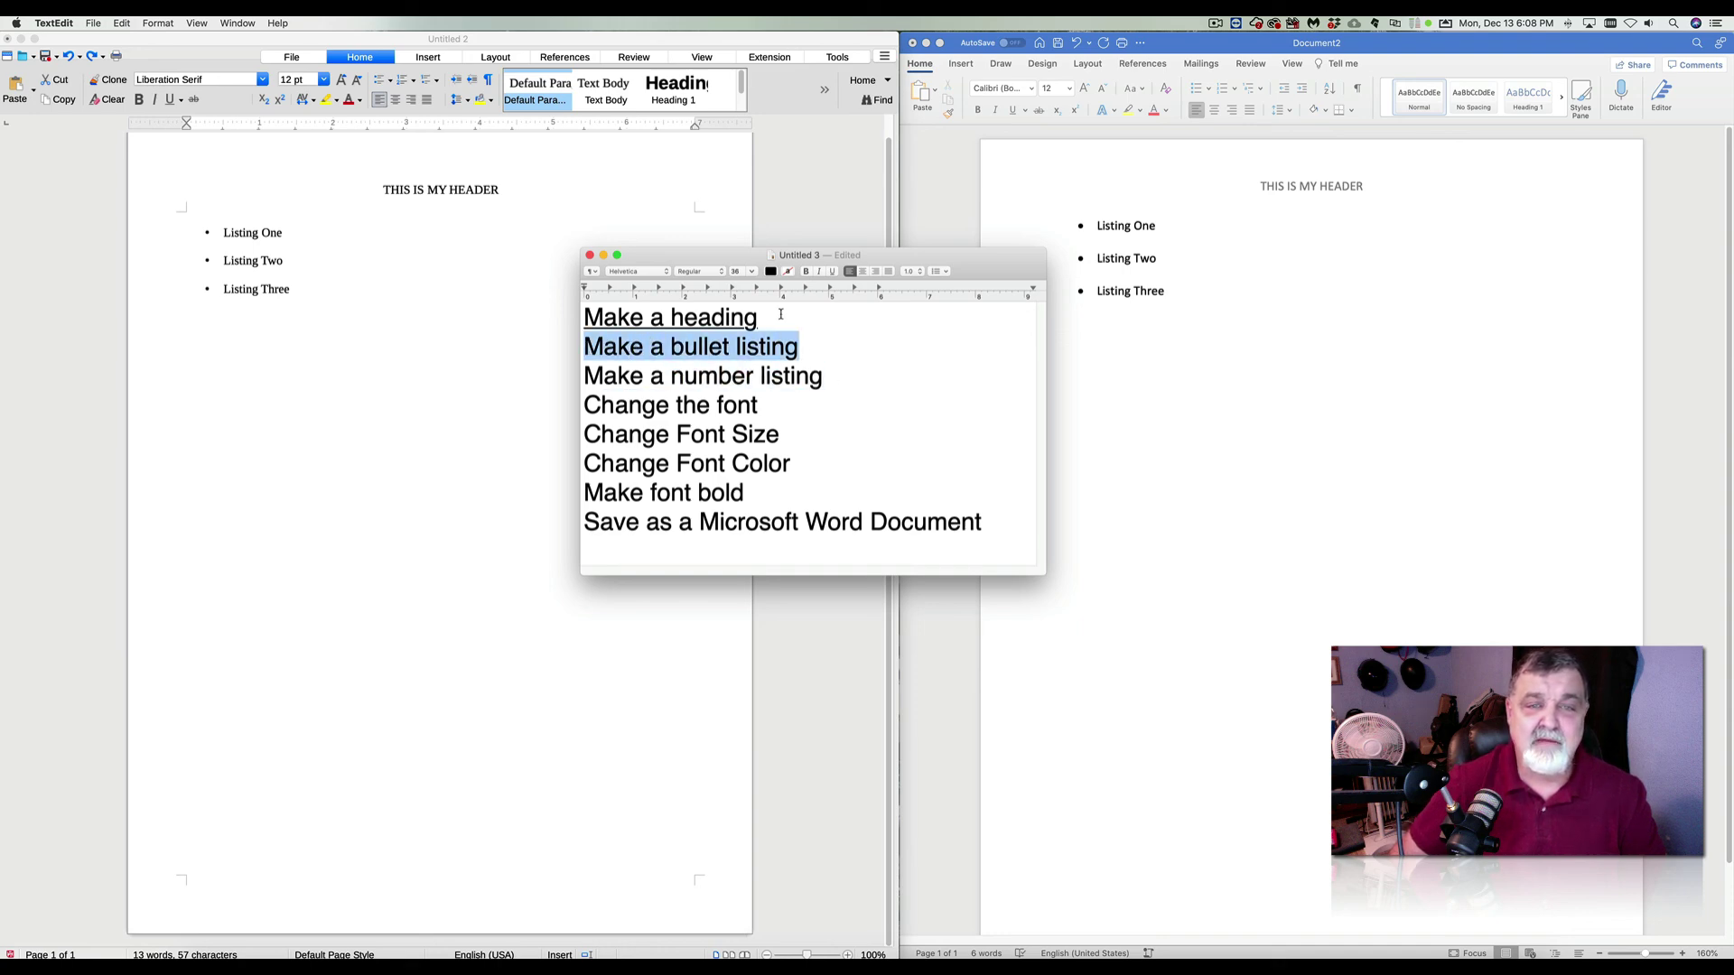
left_click(835, 272)
left_click(844, 326)
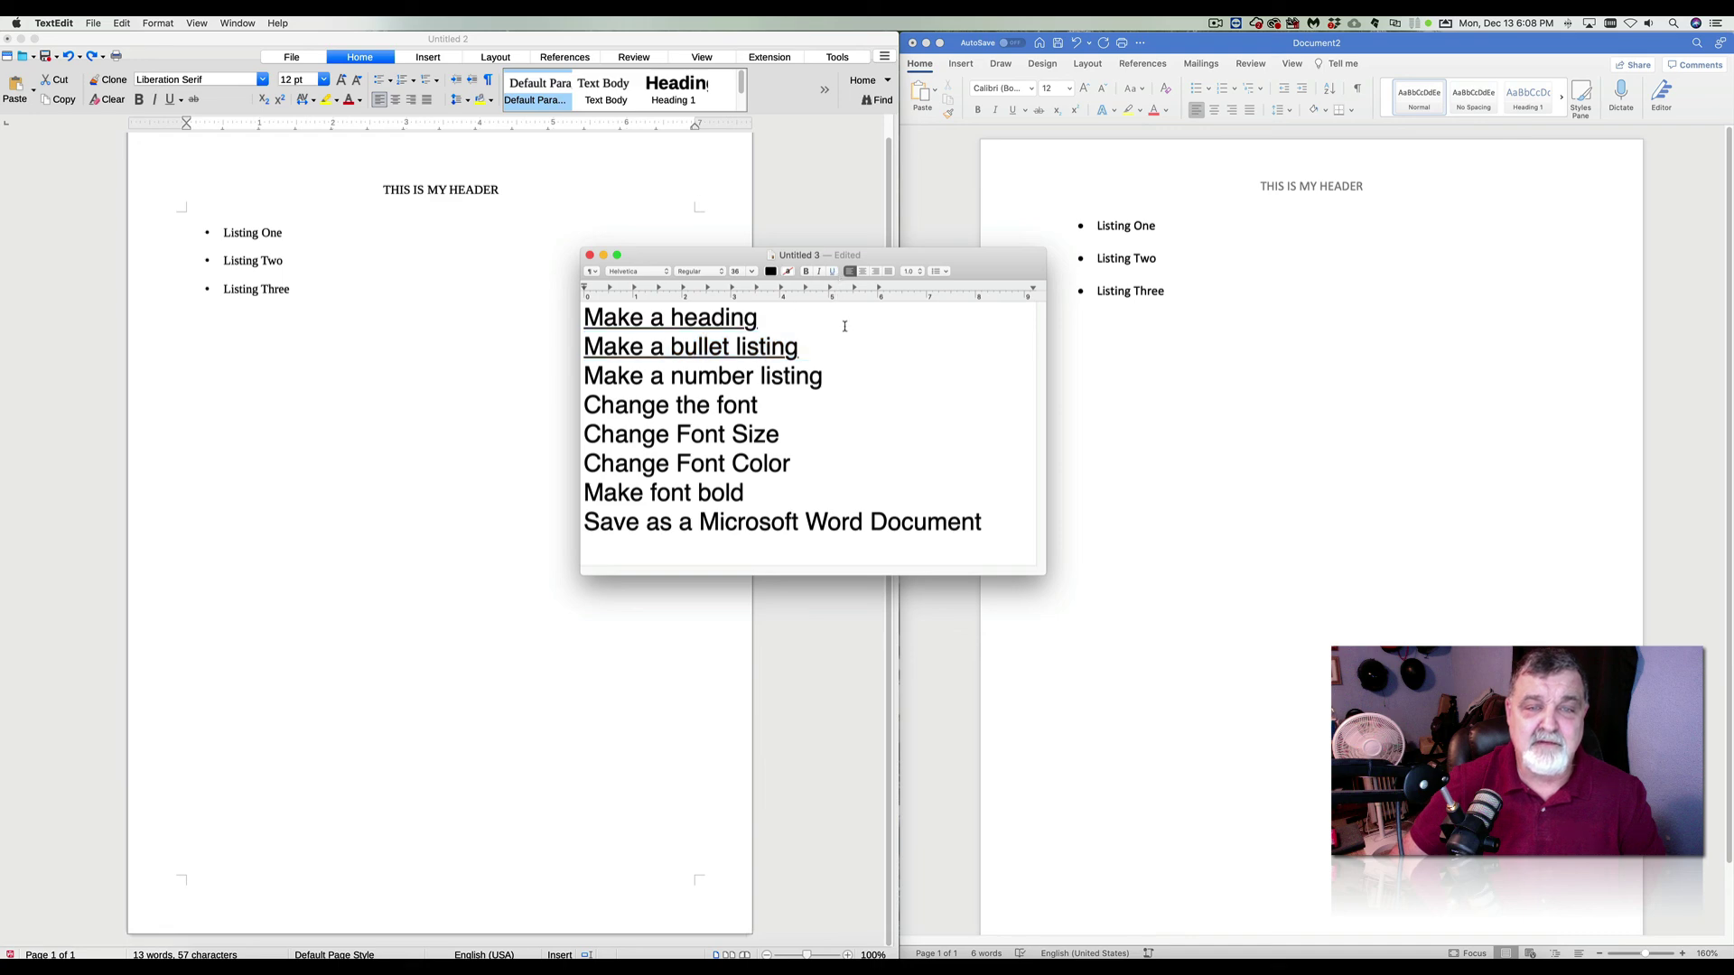
left_click(827, 378)
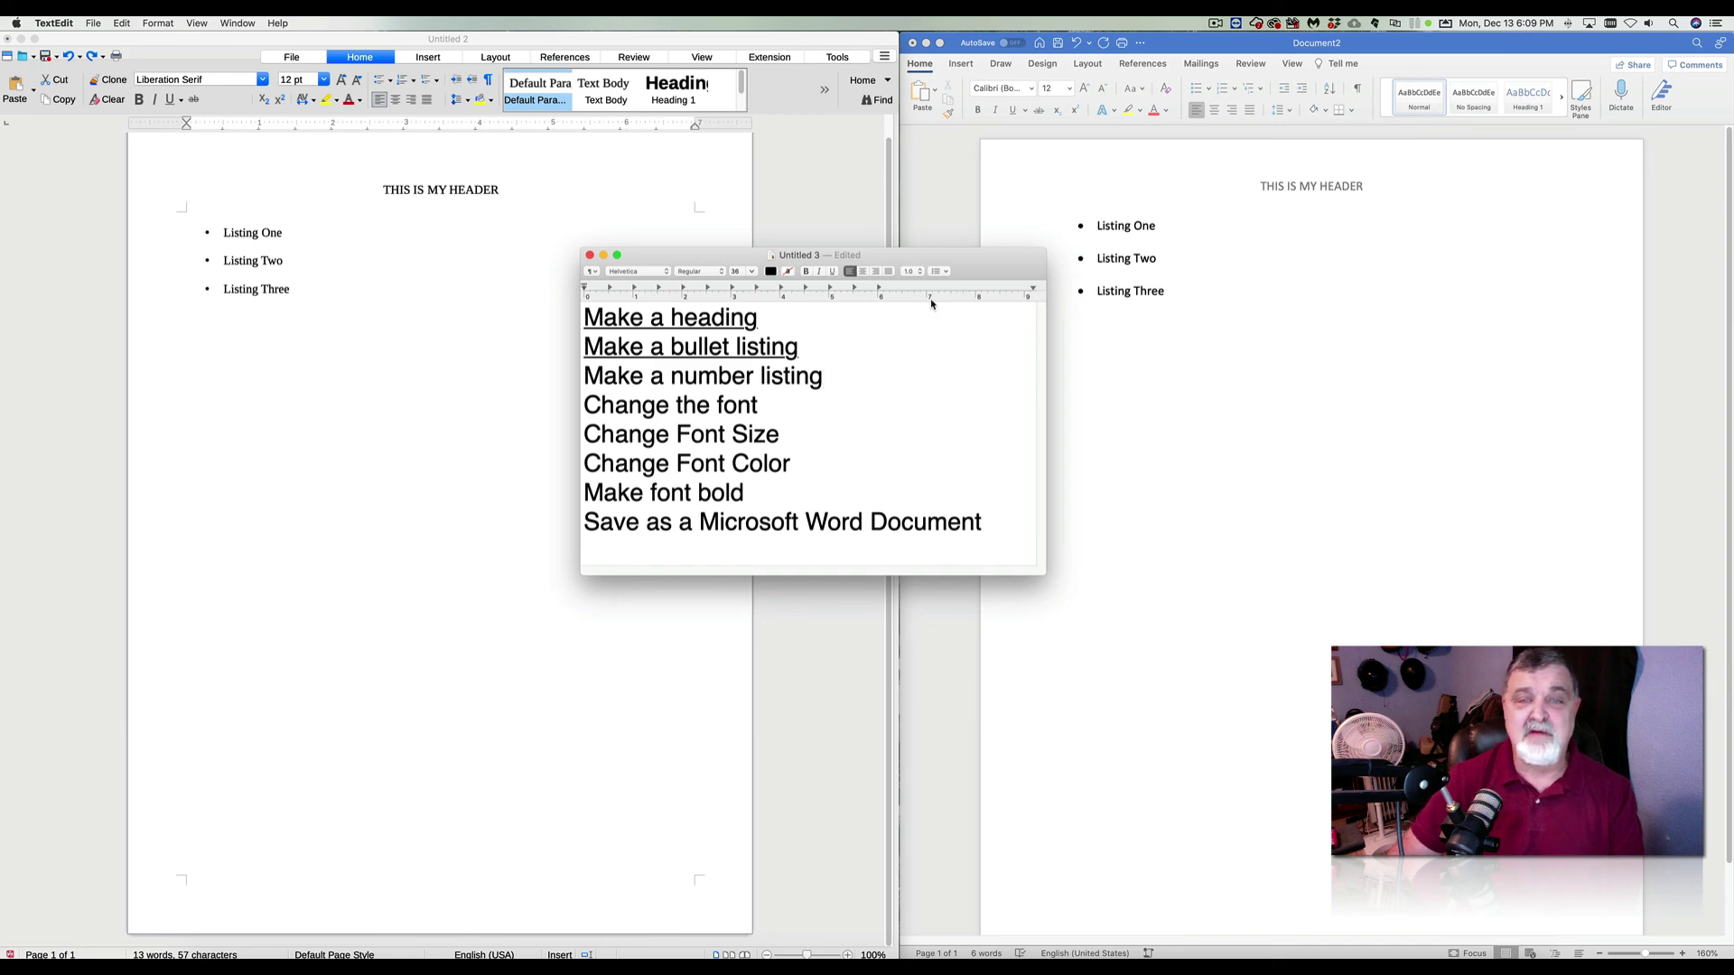
double_click(975, 265)
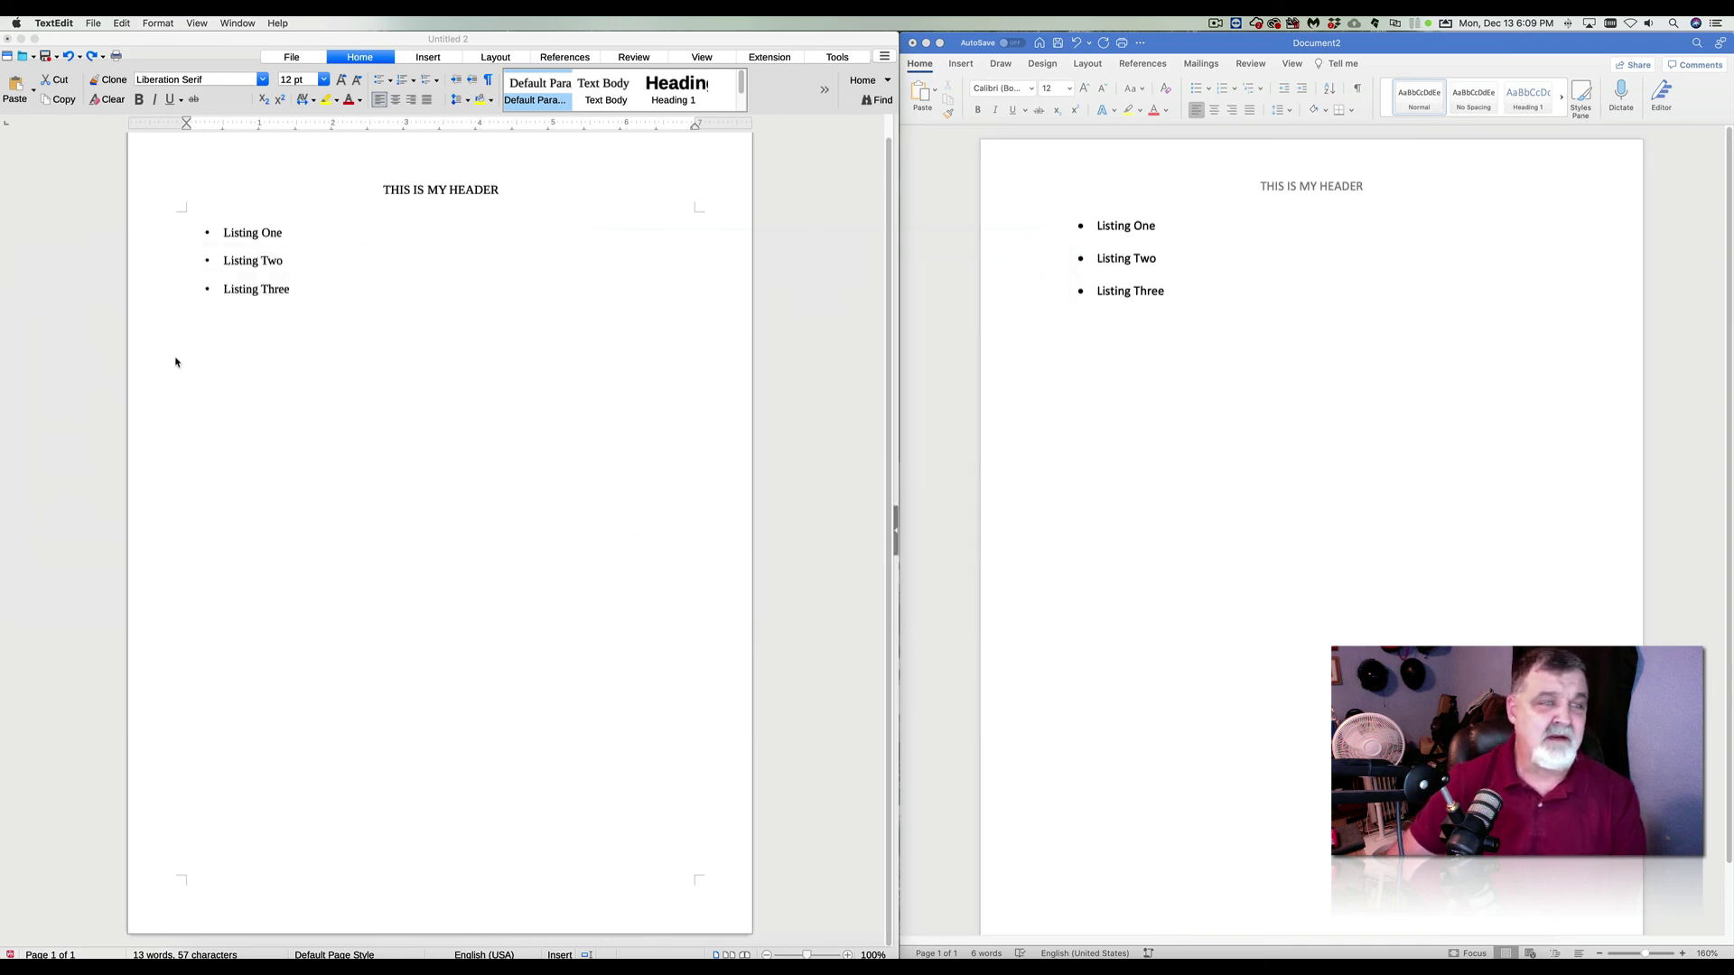
Switch to the Writer document and create a numbered list below the bullets with the items "Number One", "Number Two" and "Number Three".
left_click(240, 339)
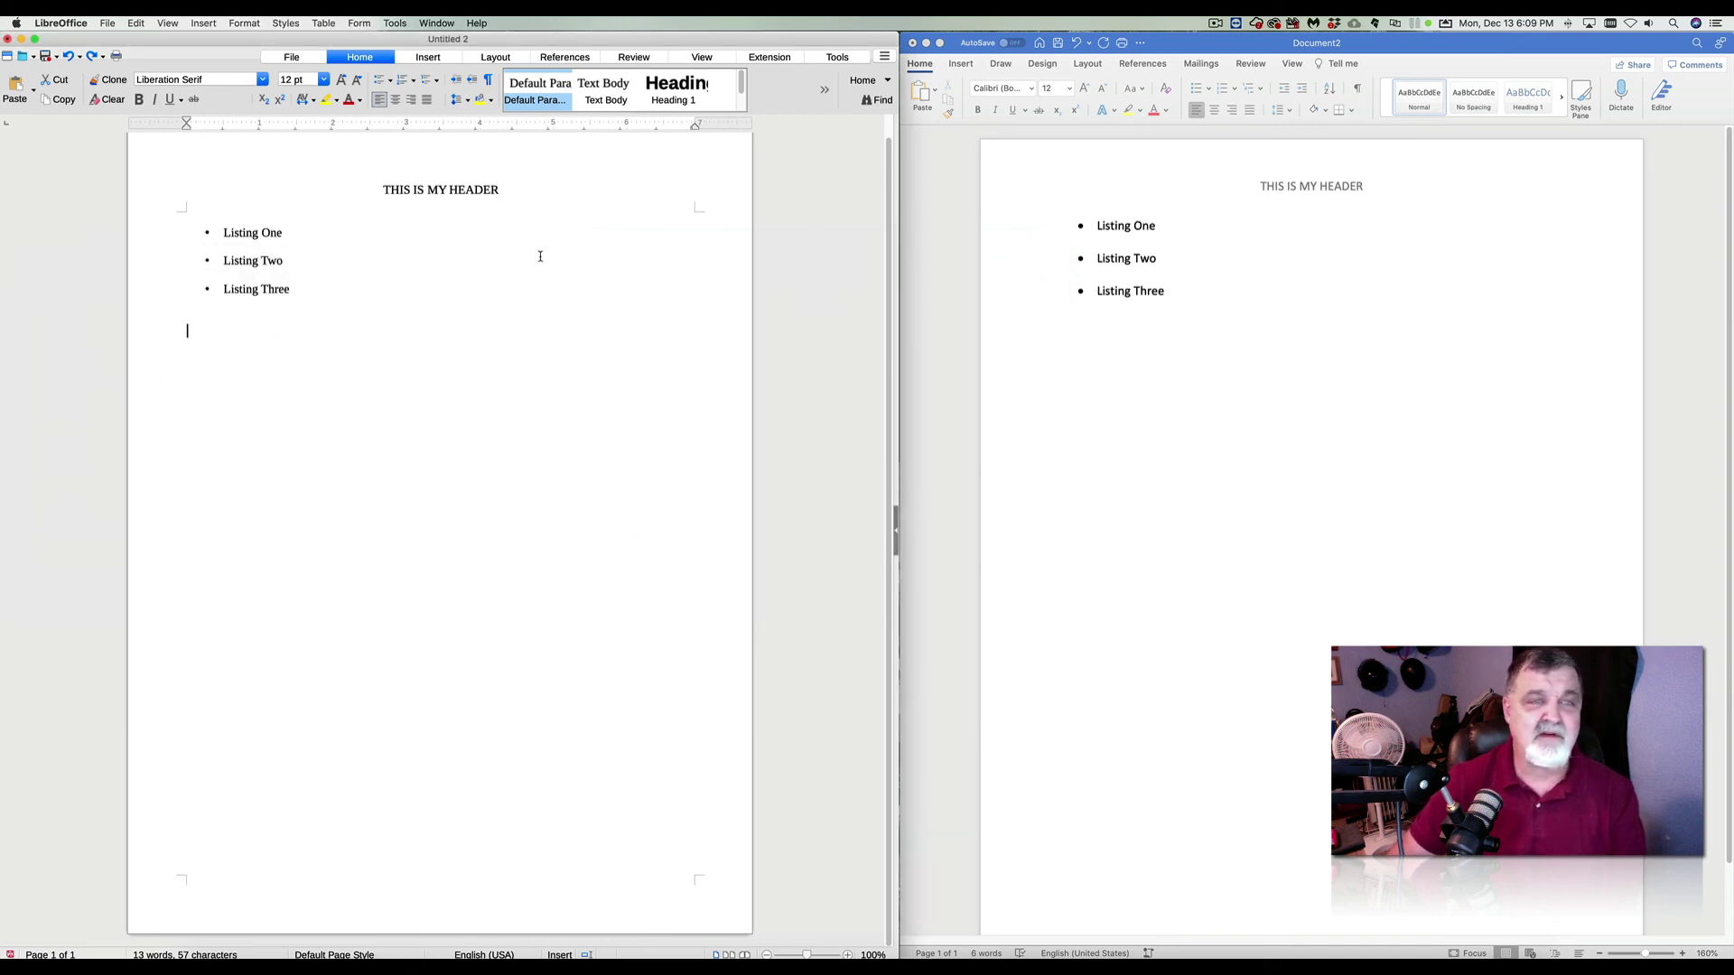
left_click(404, 82)
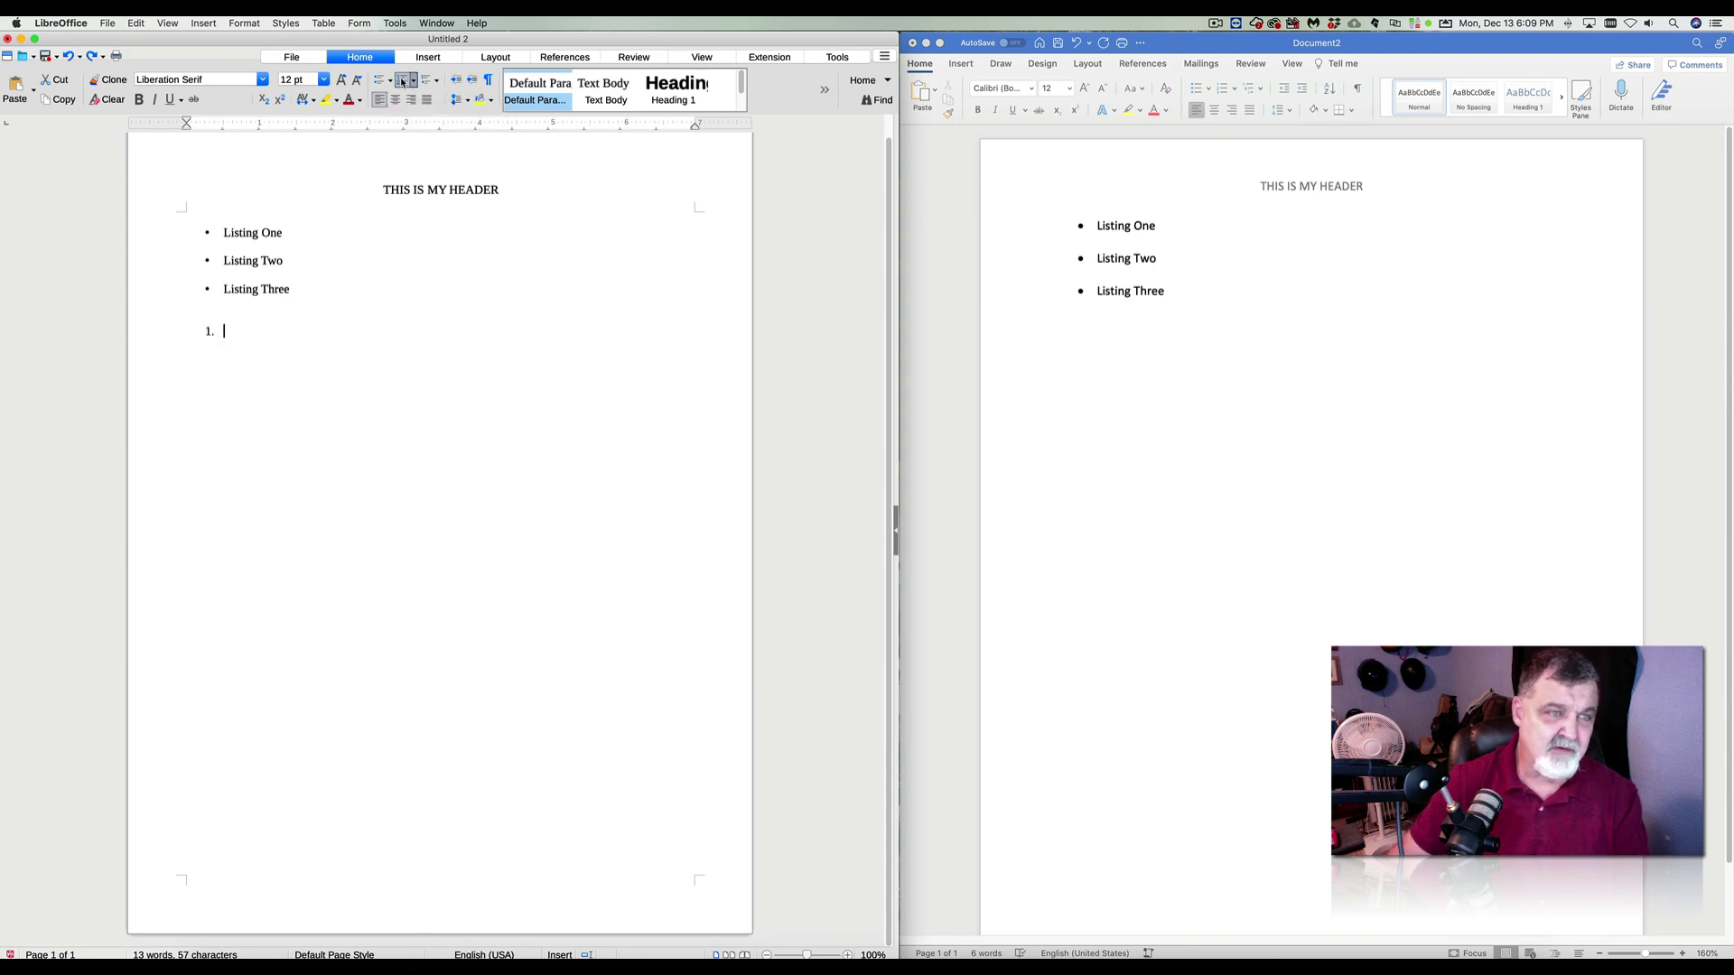
type("Nu")
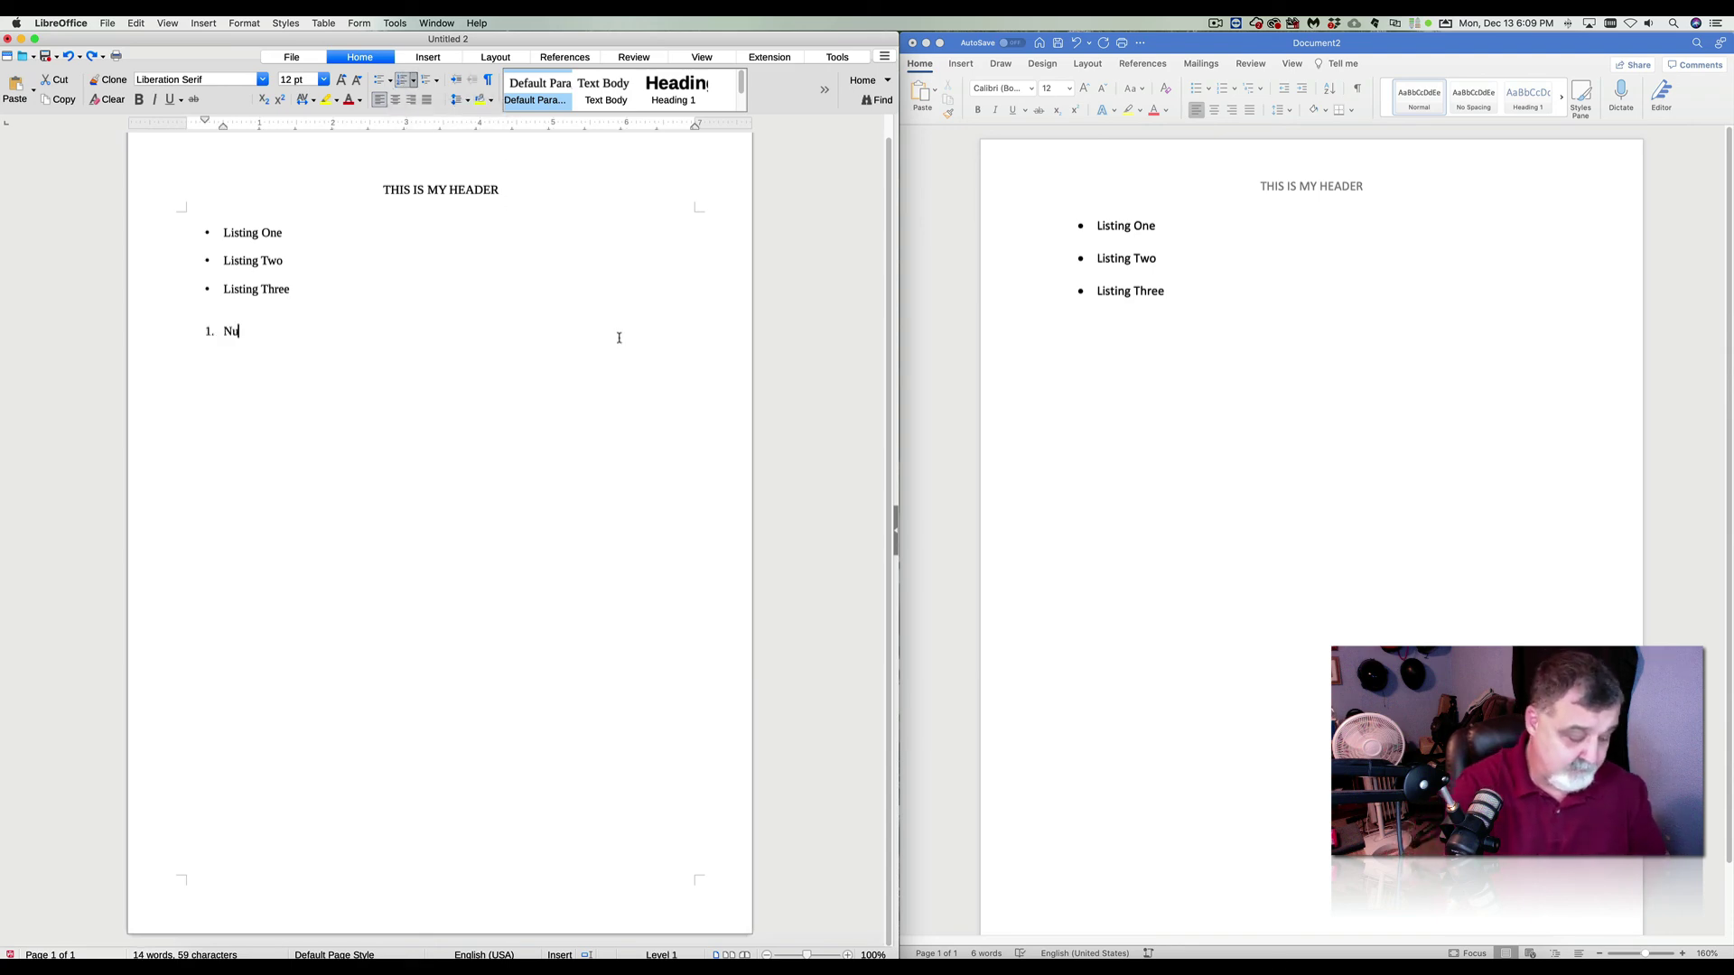
type("mber One")
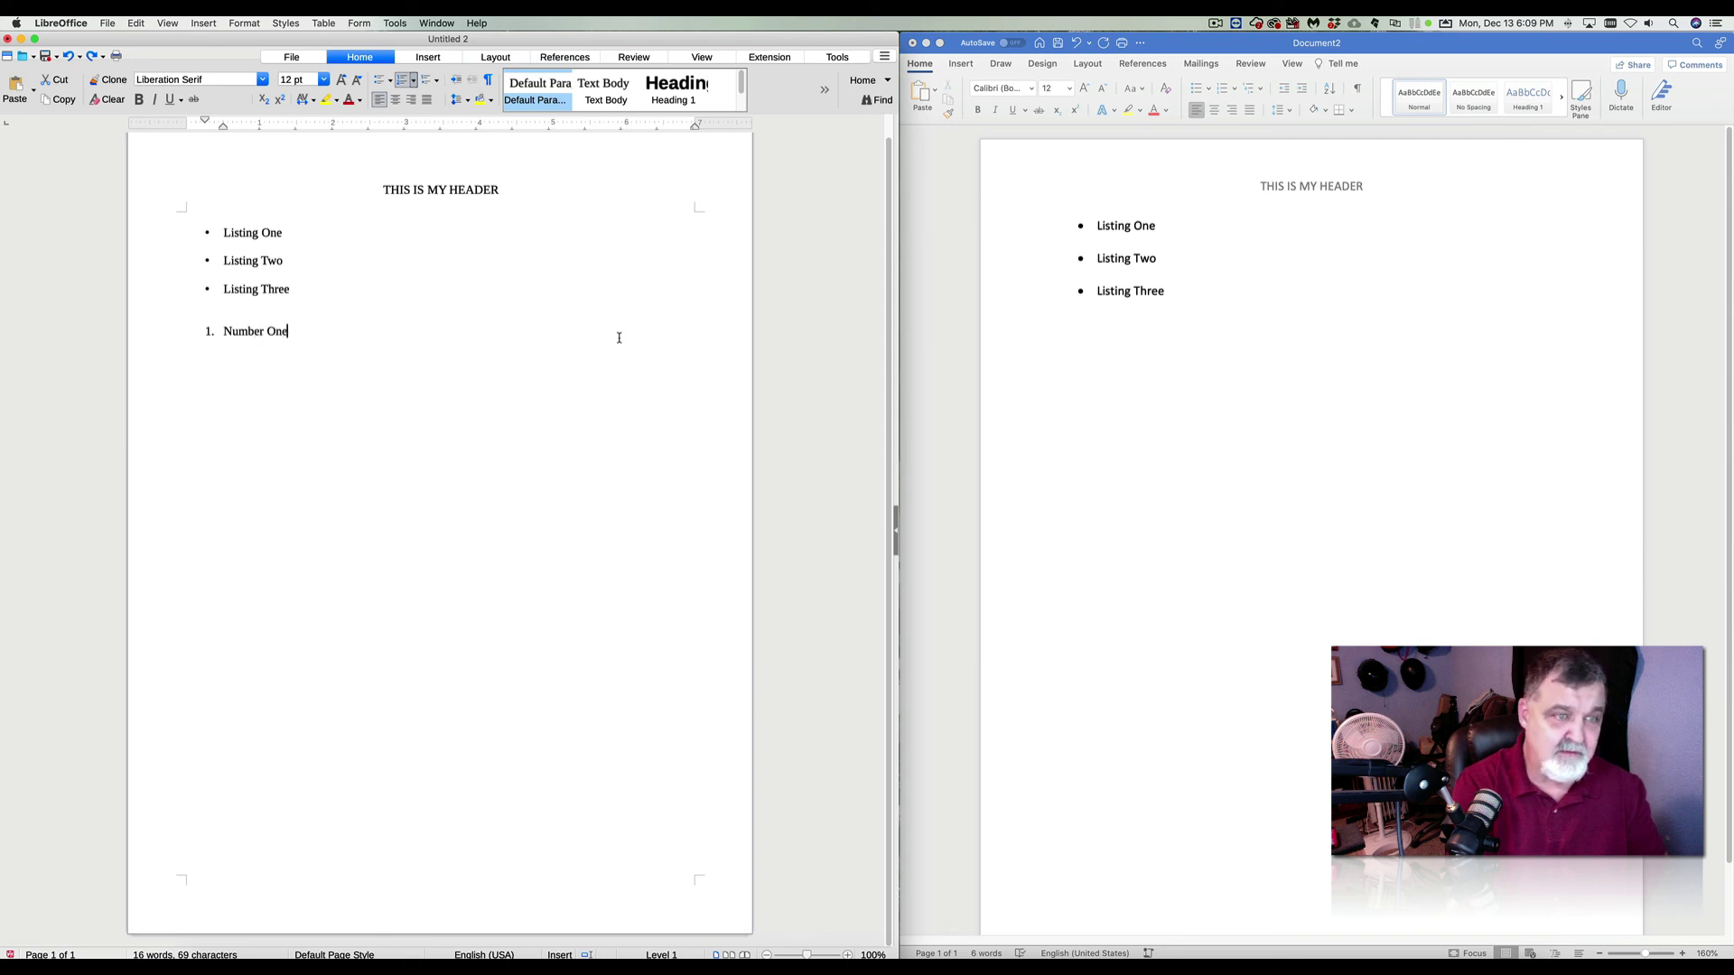
key("Return")
type("Nu")
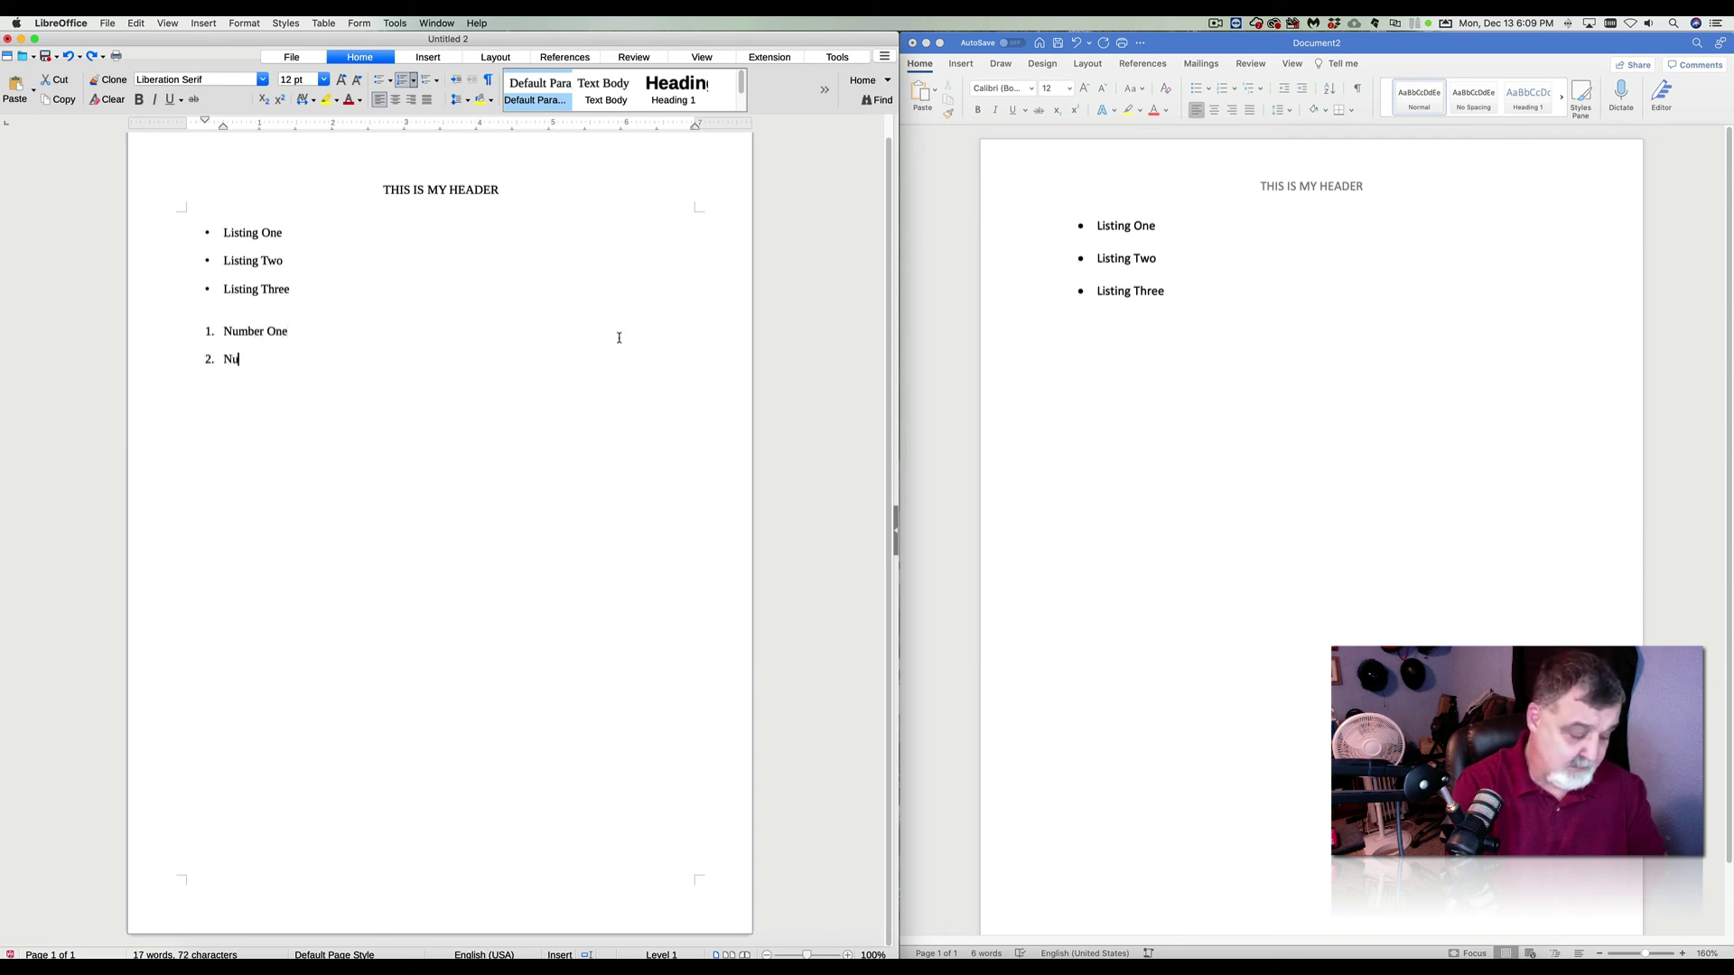
type("mber Two ")
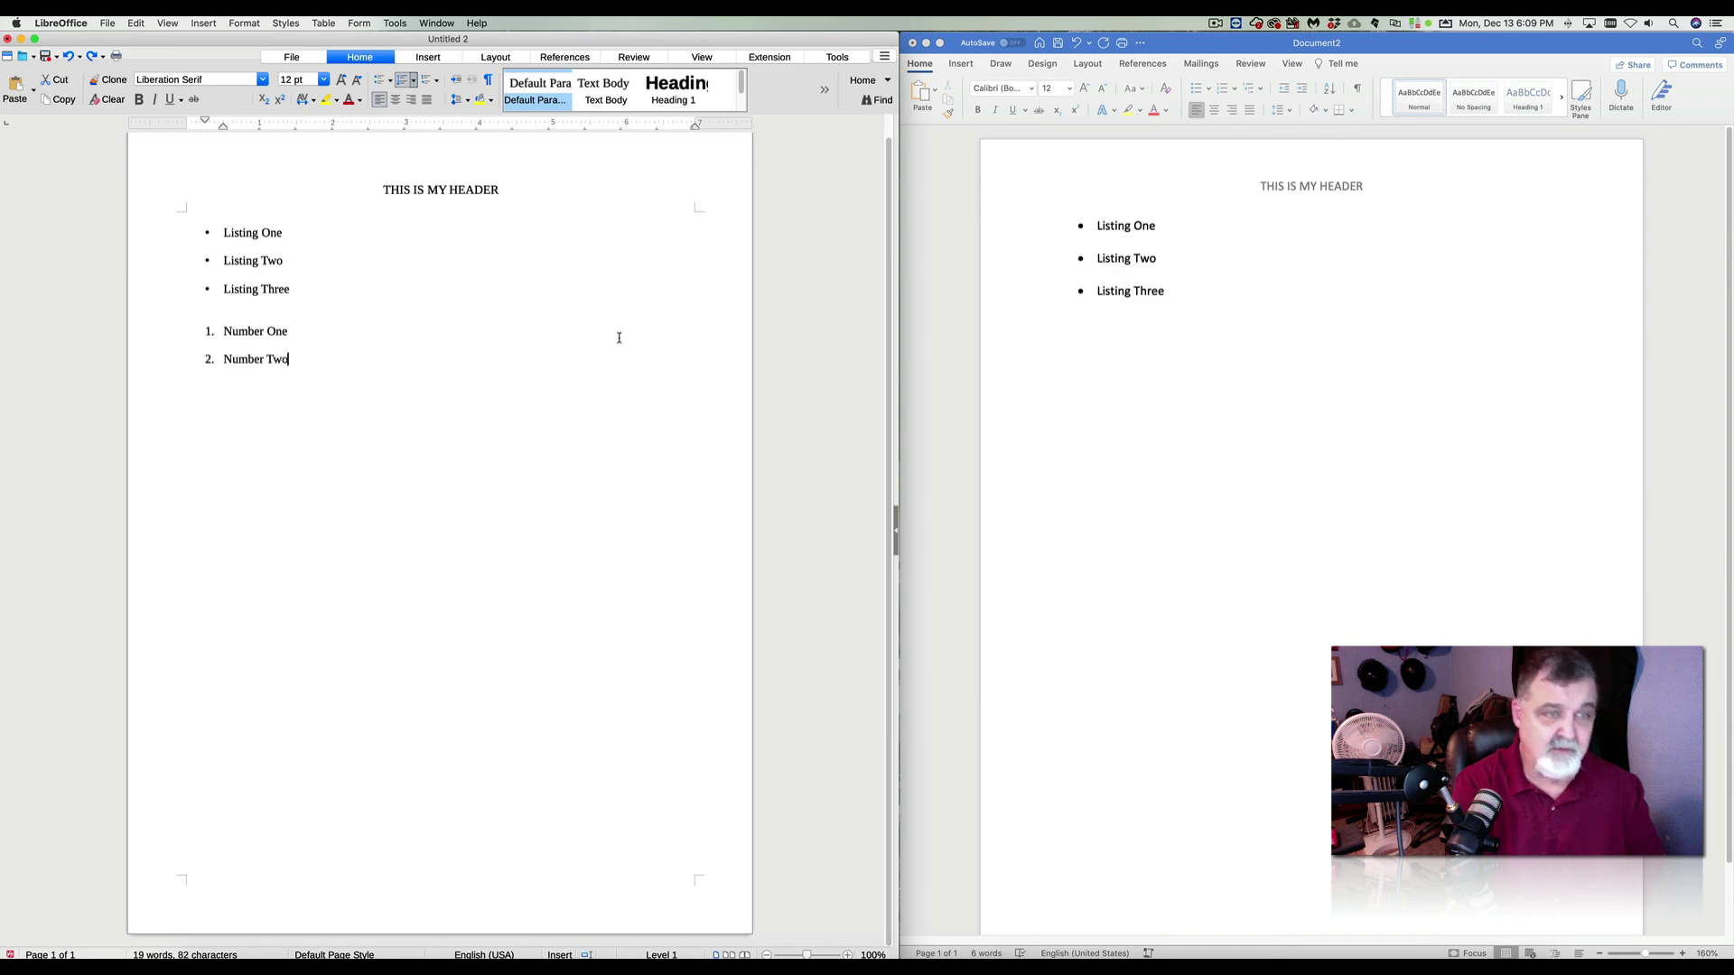
type("Number 3")
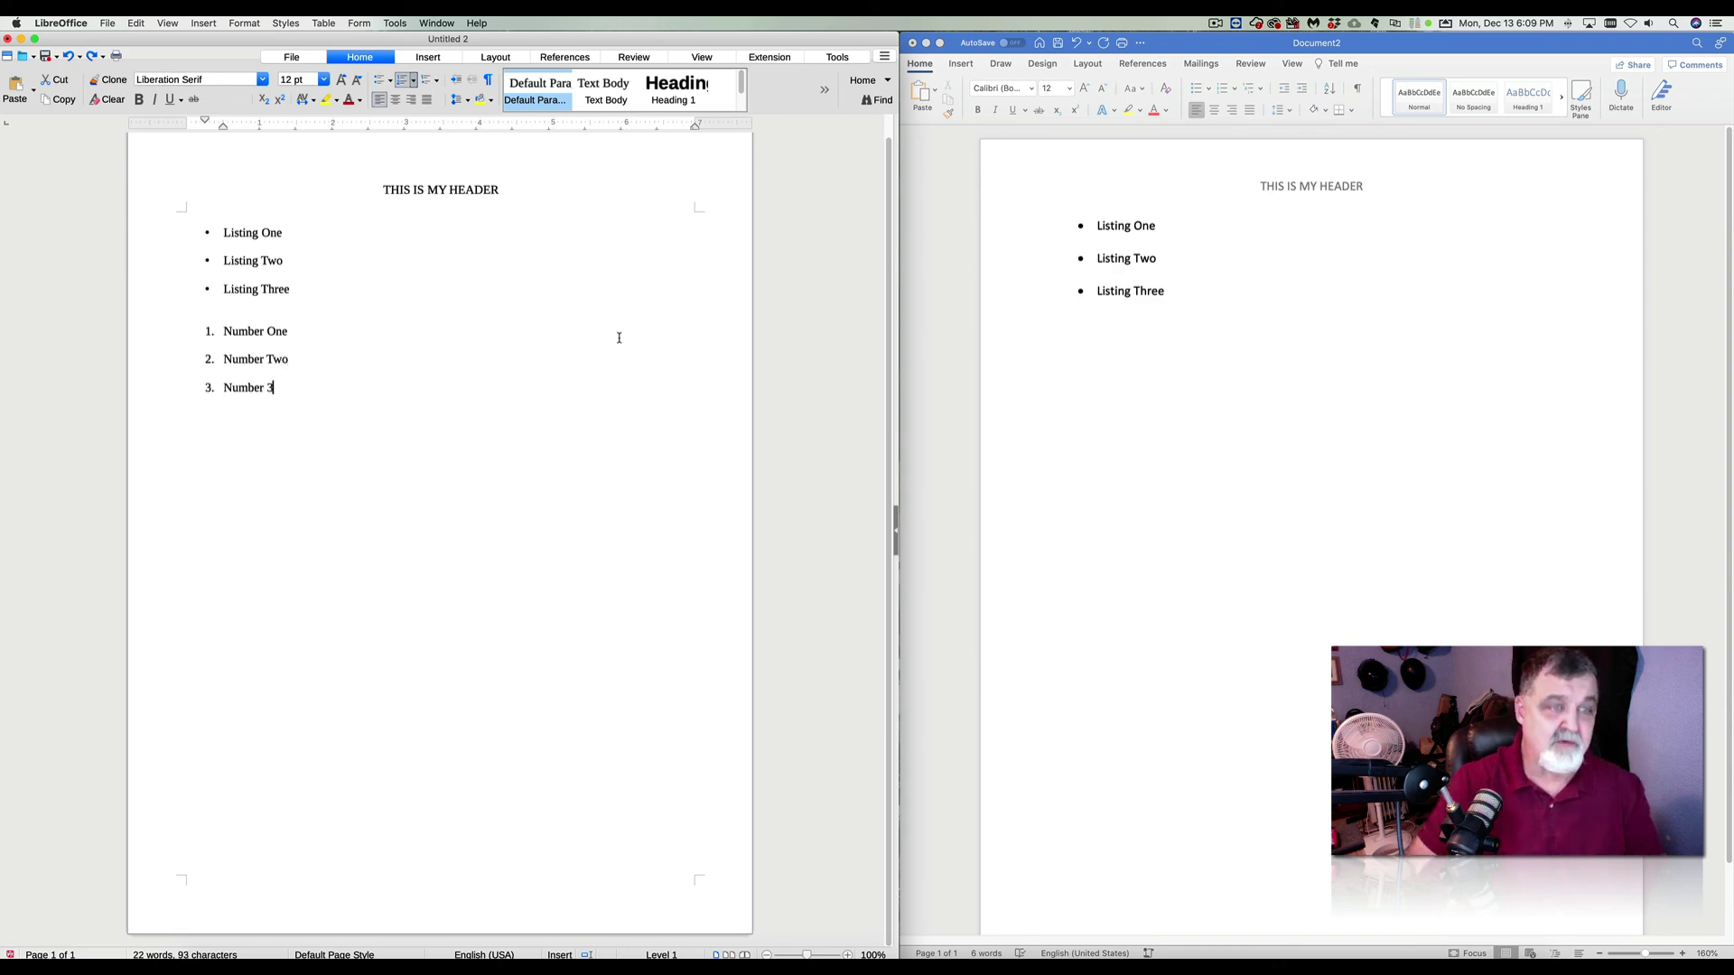
key("BackSpace")
type("Thr")
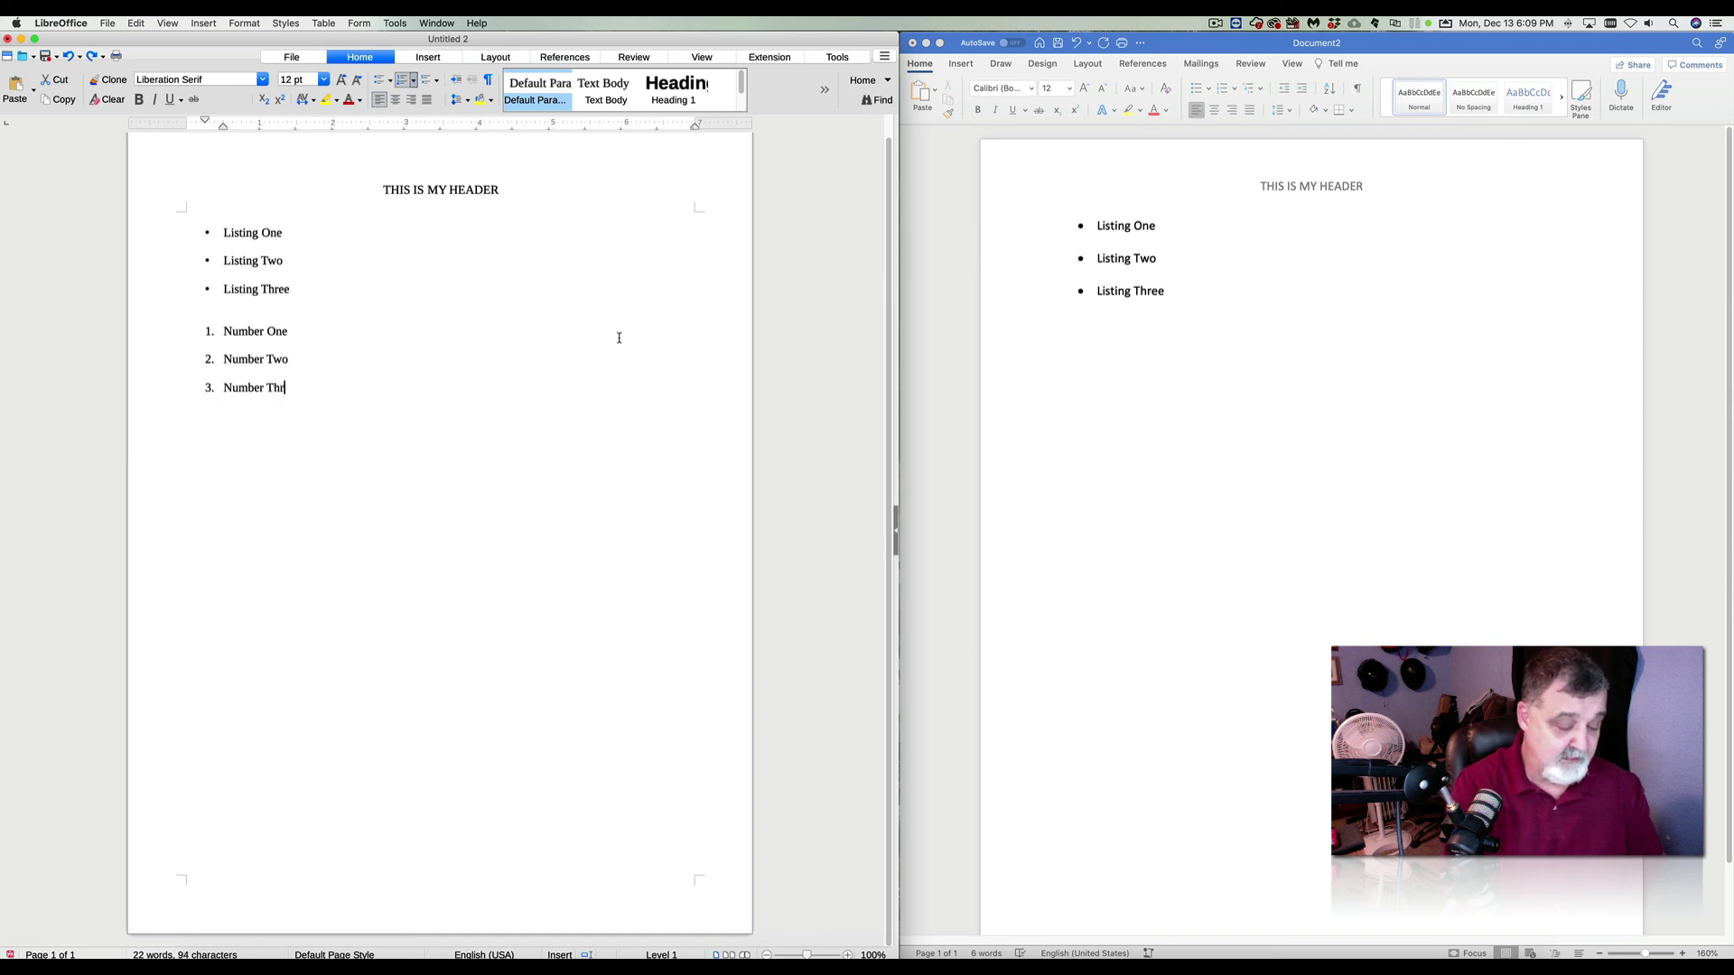
type("ee")
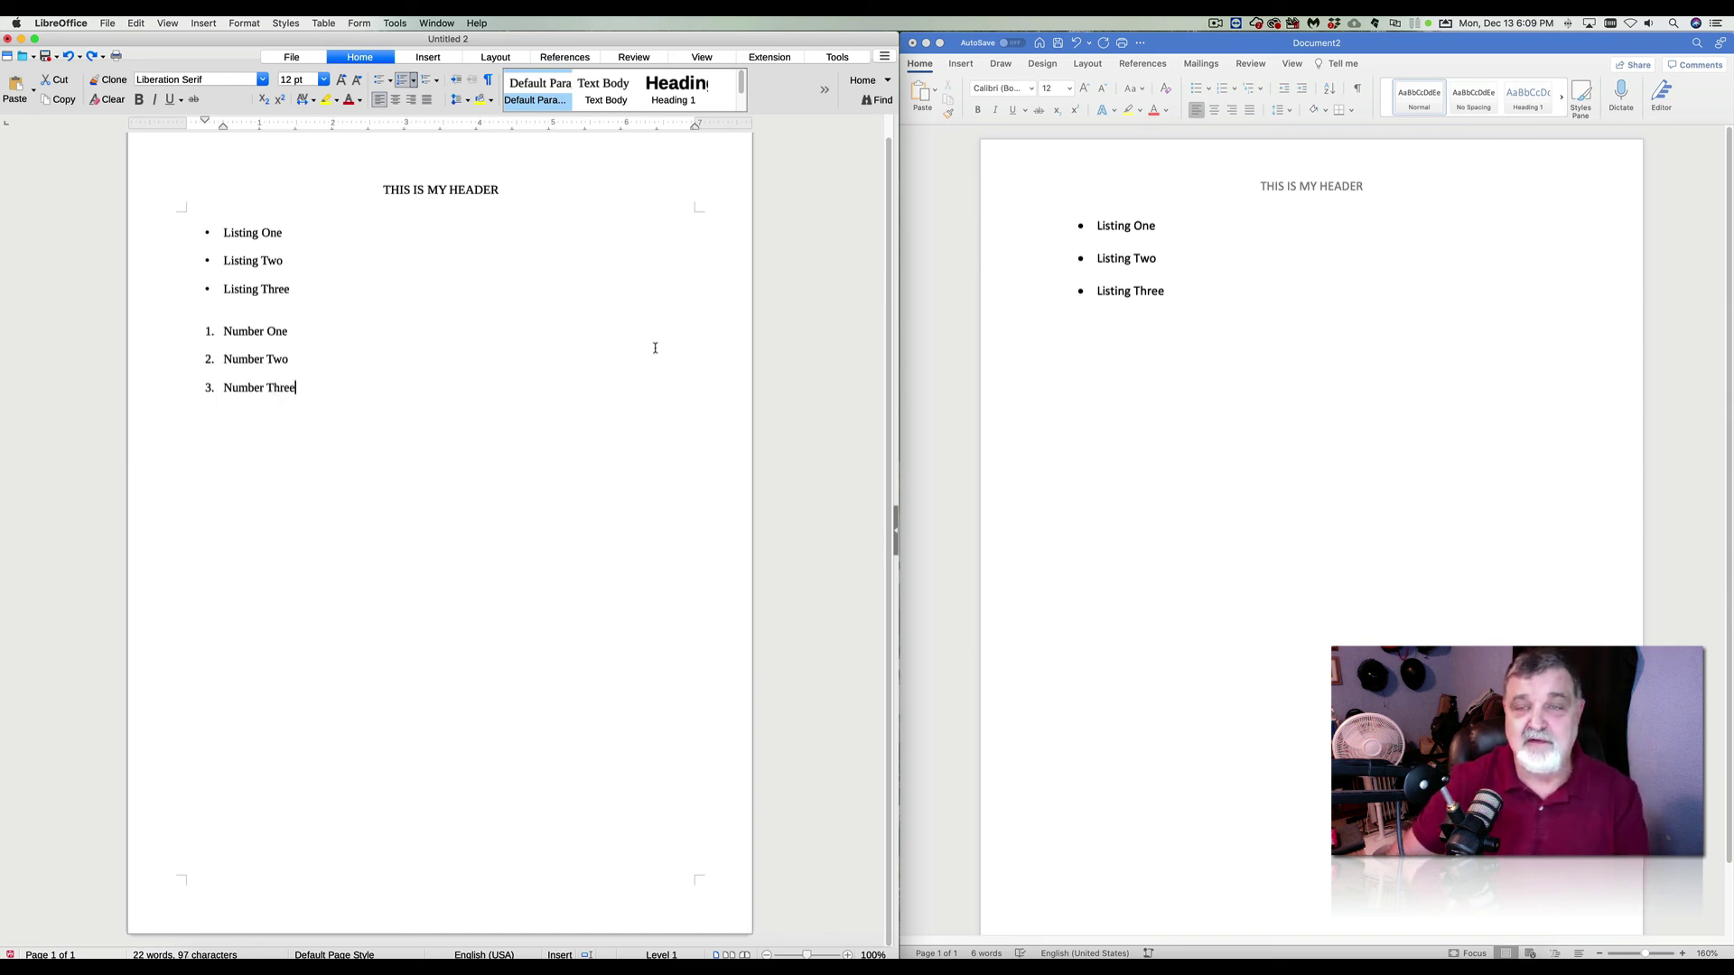
Switch to the Word document and create a numbered list below the bullets with the items "Number One", "Number Two" and "Number Three".
left_click(1079, 339)
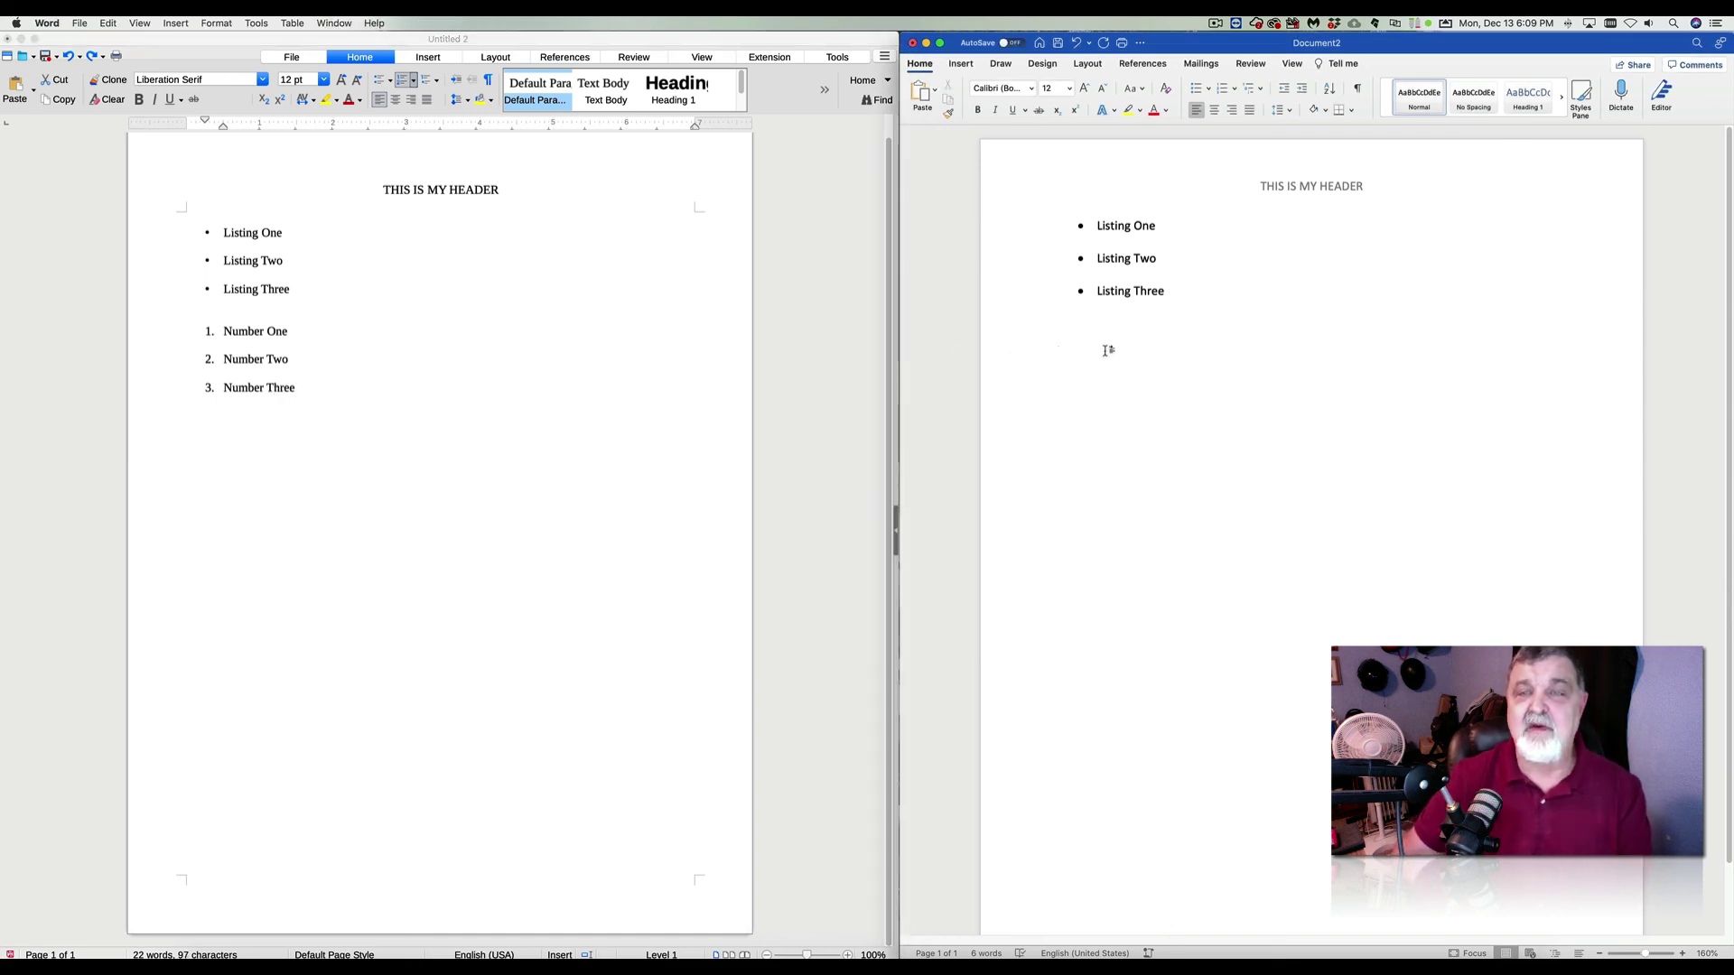
left_click(1222, 87)
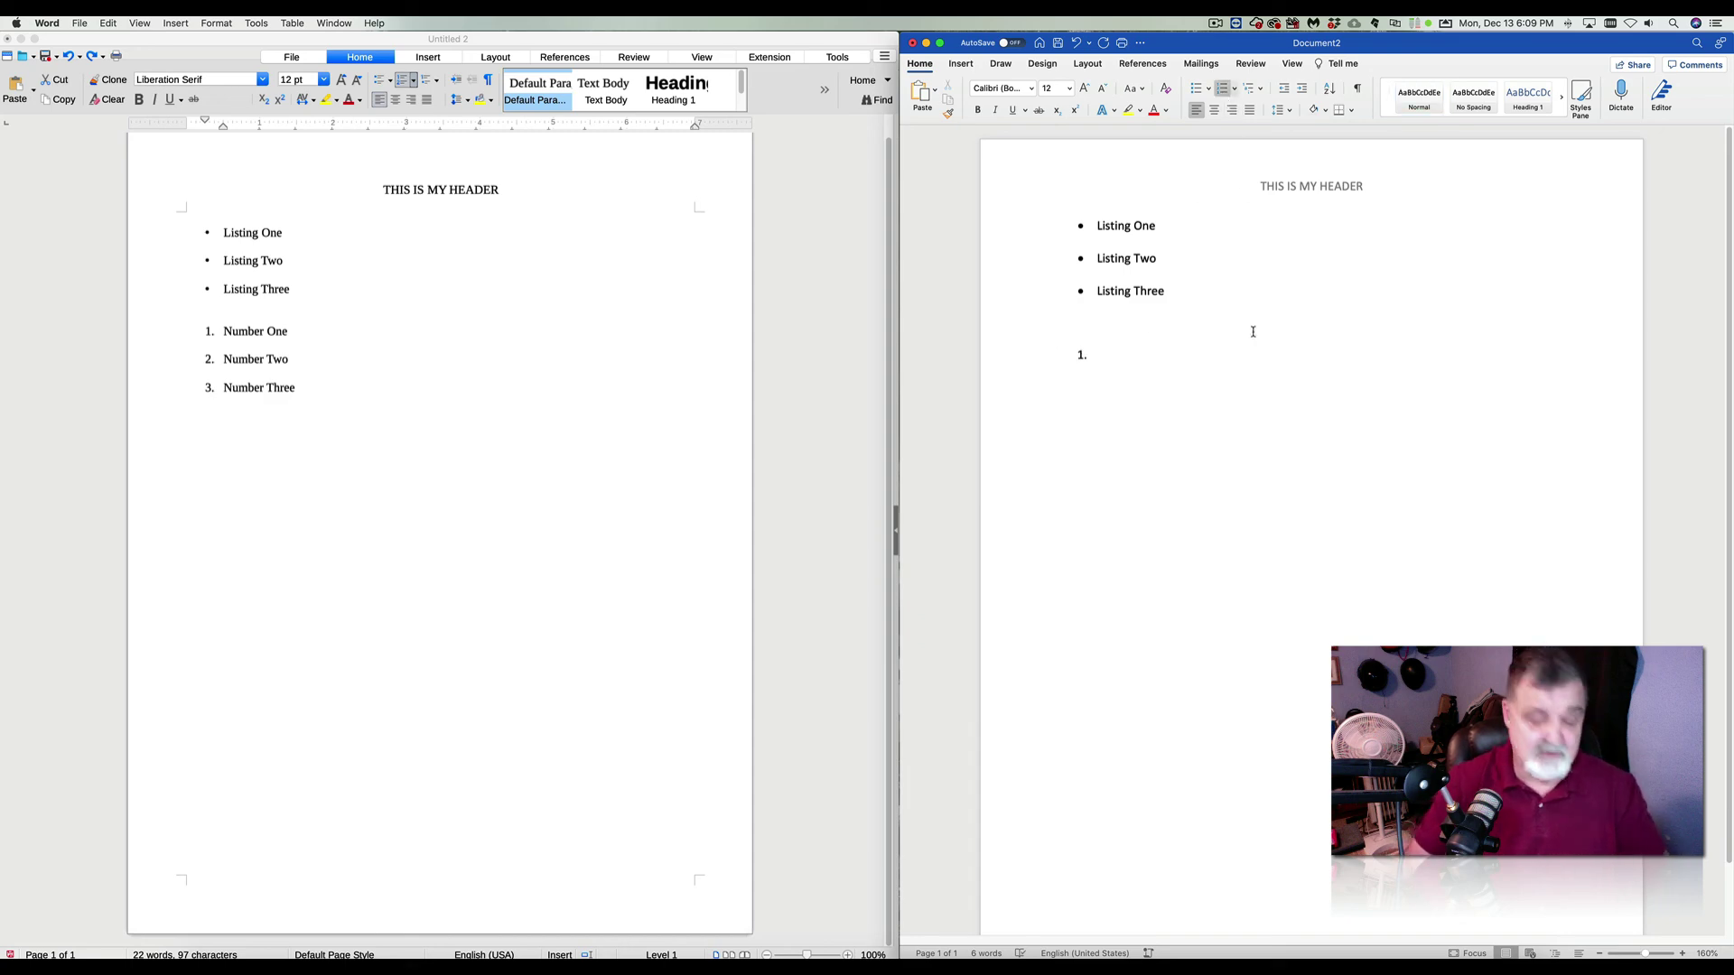
type("Number ")
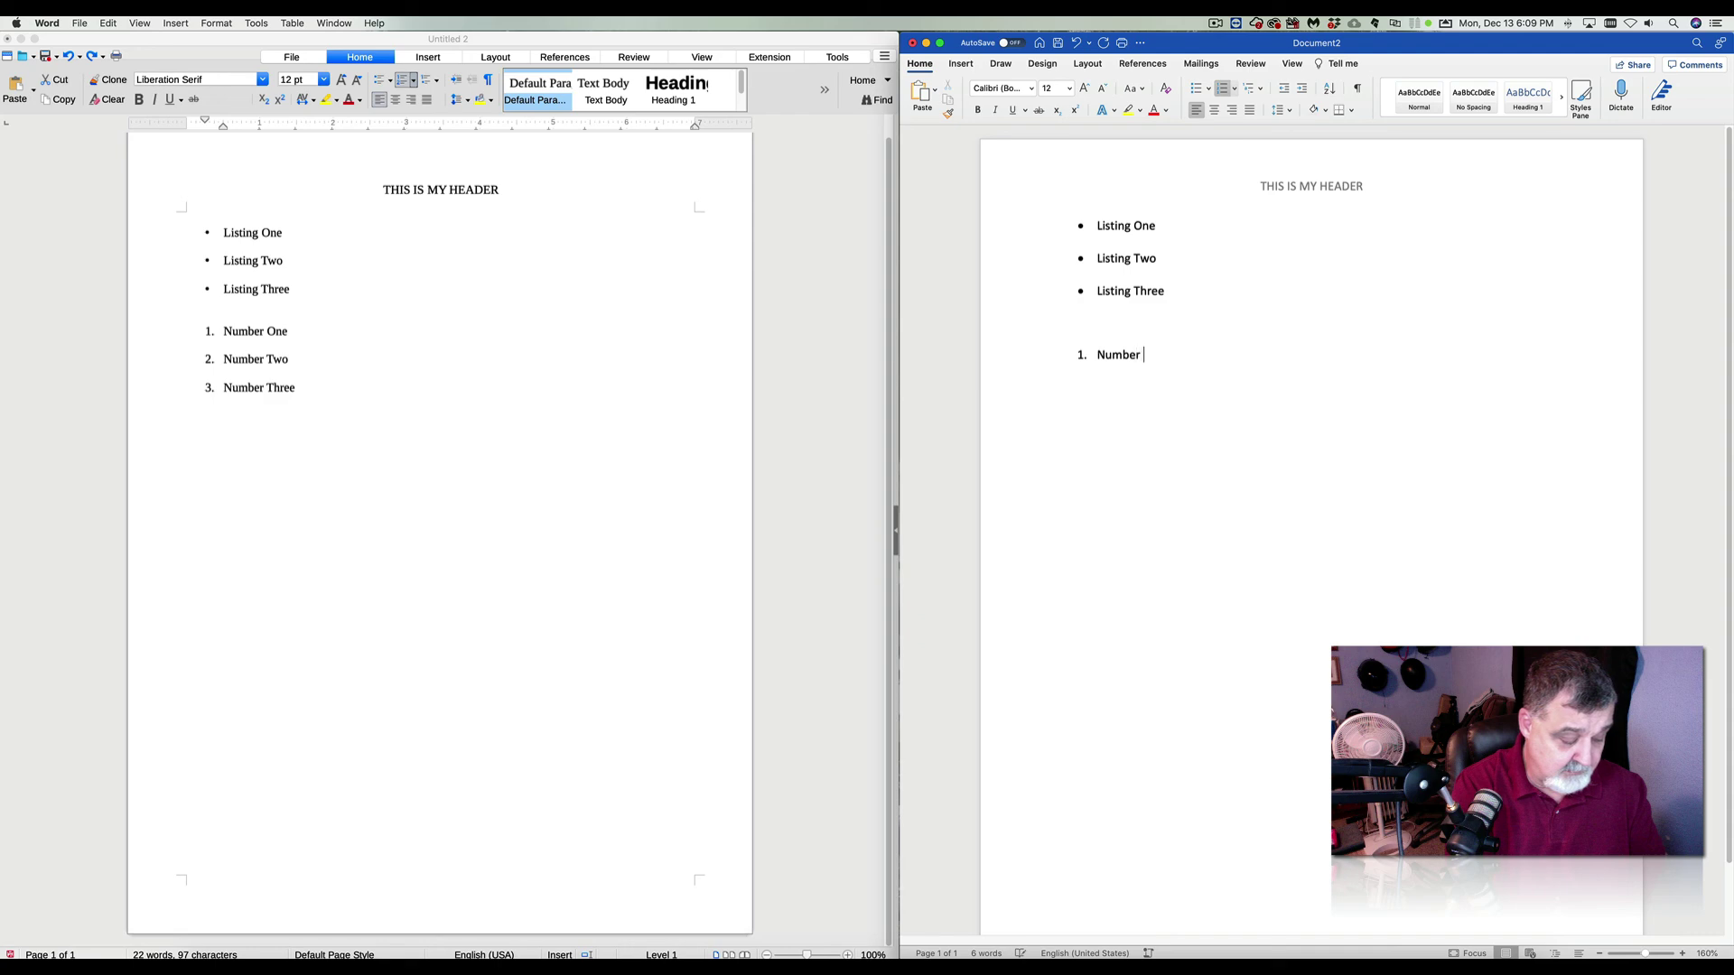
type("One")
key("Return")
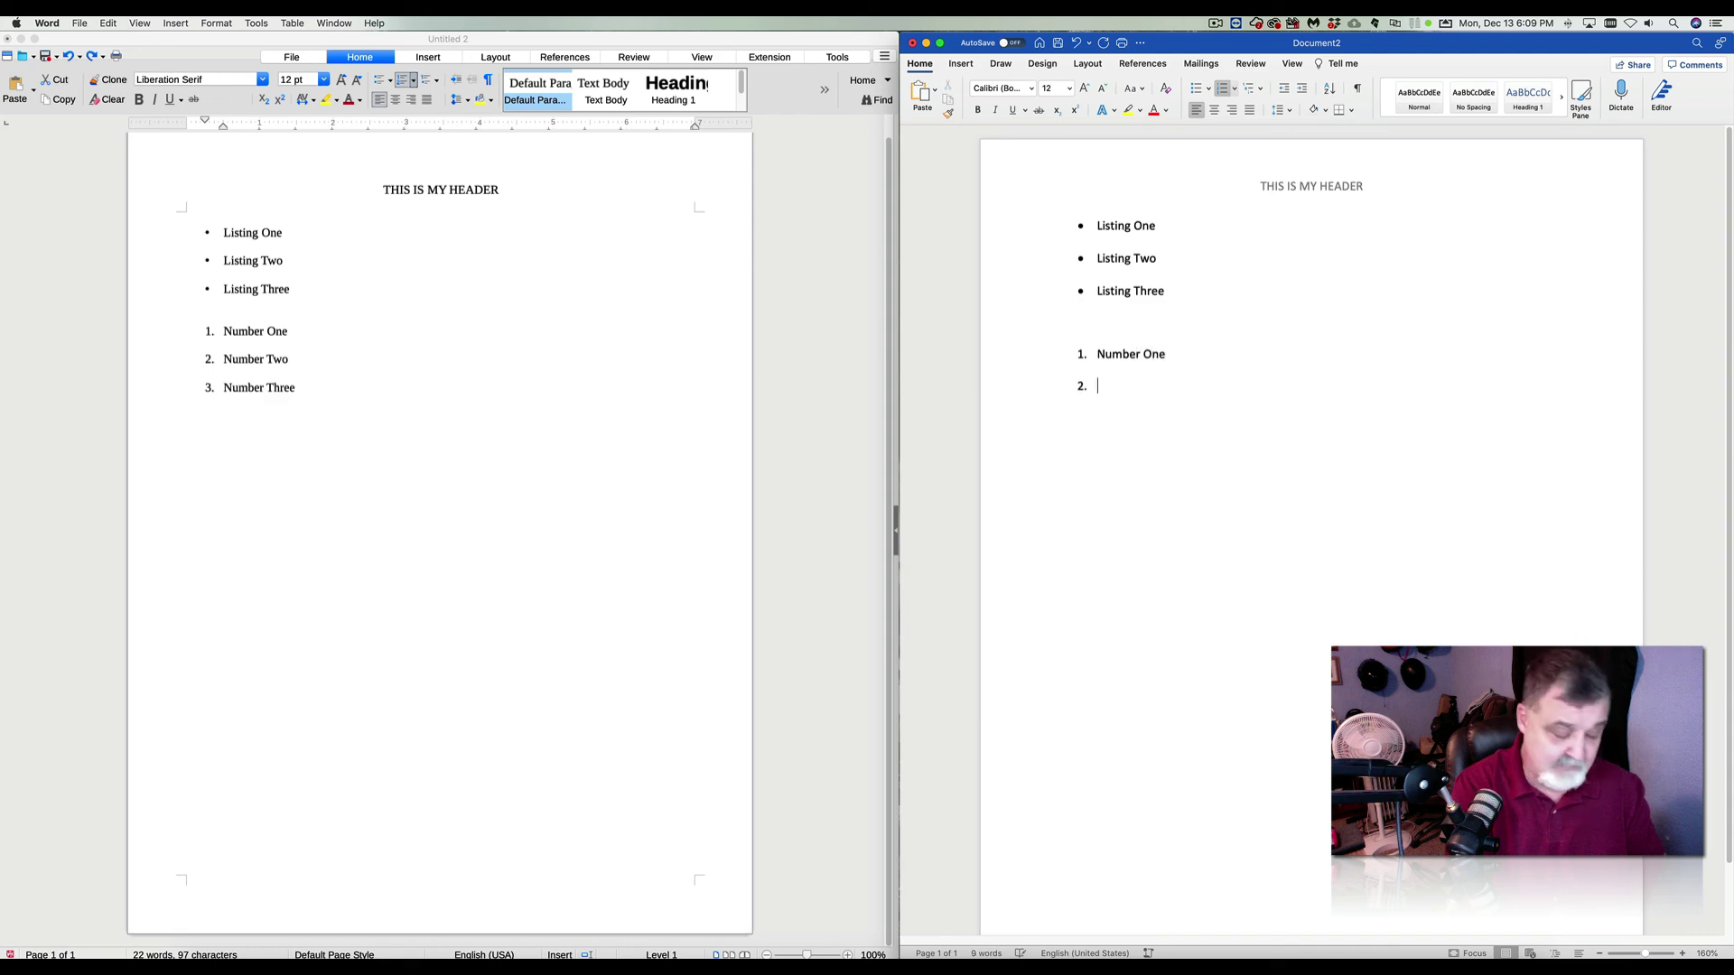
type("Number Two")
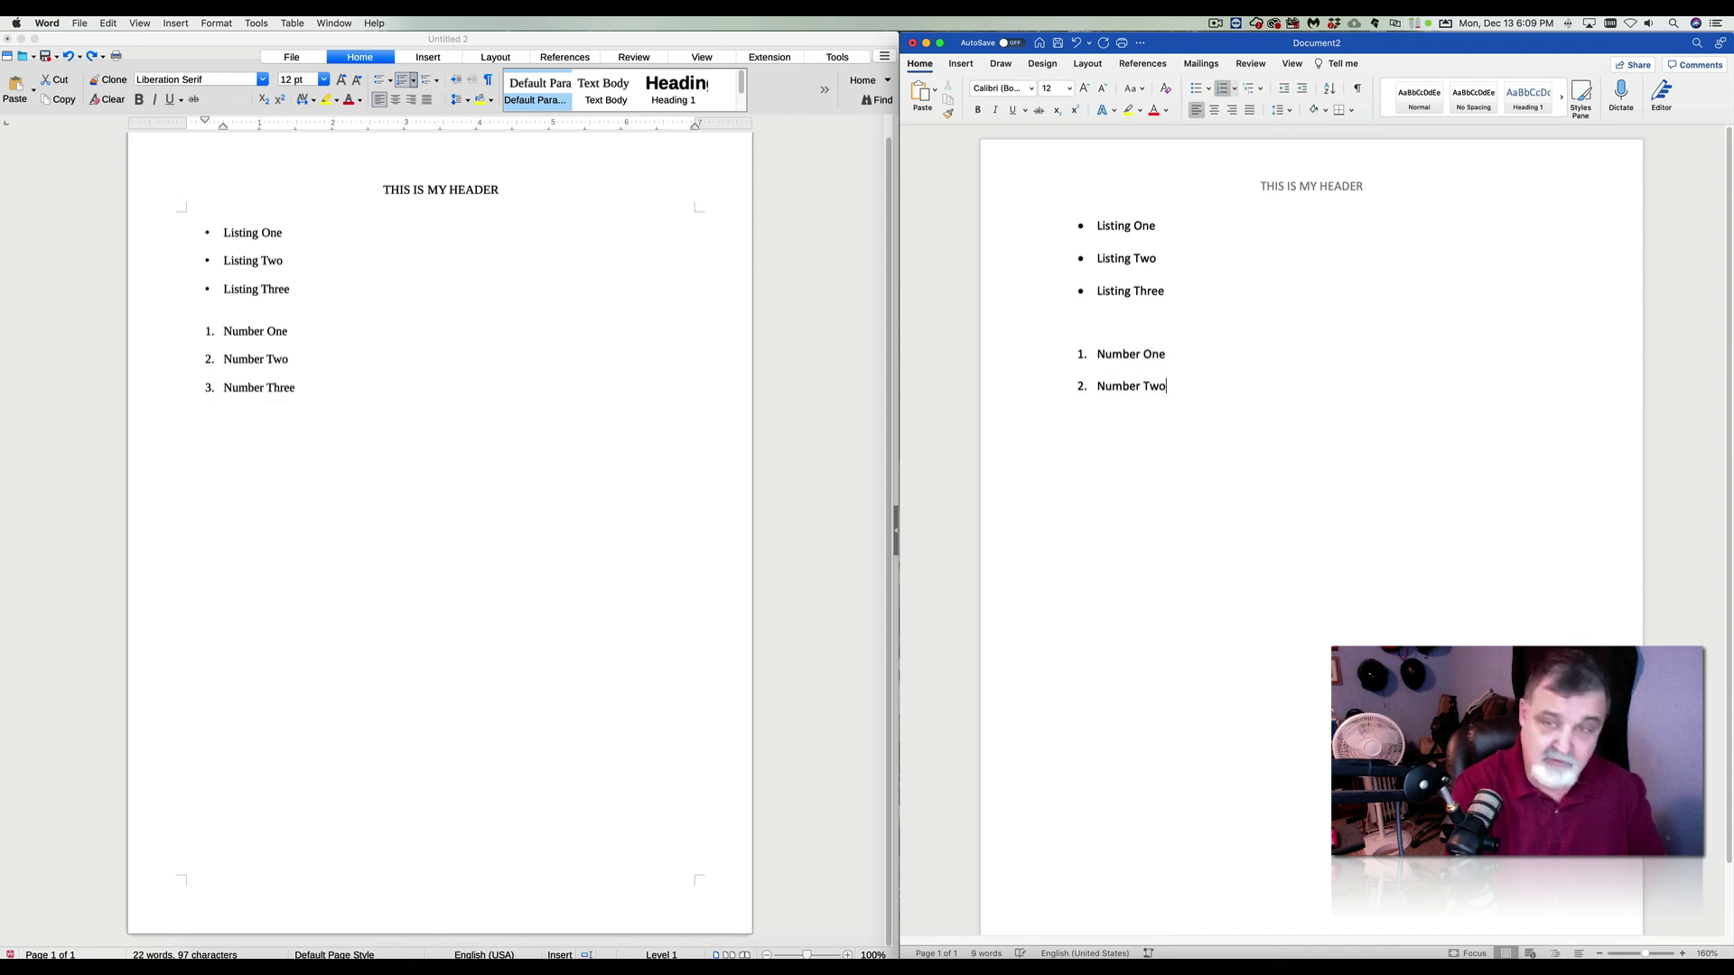
key("Return")
type("Nu")
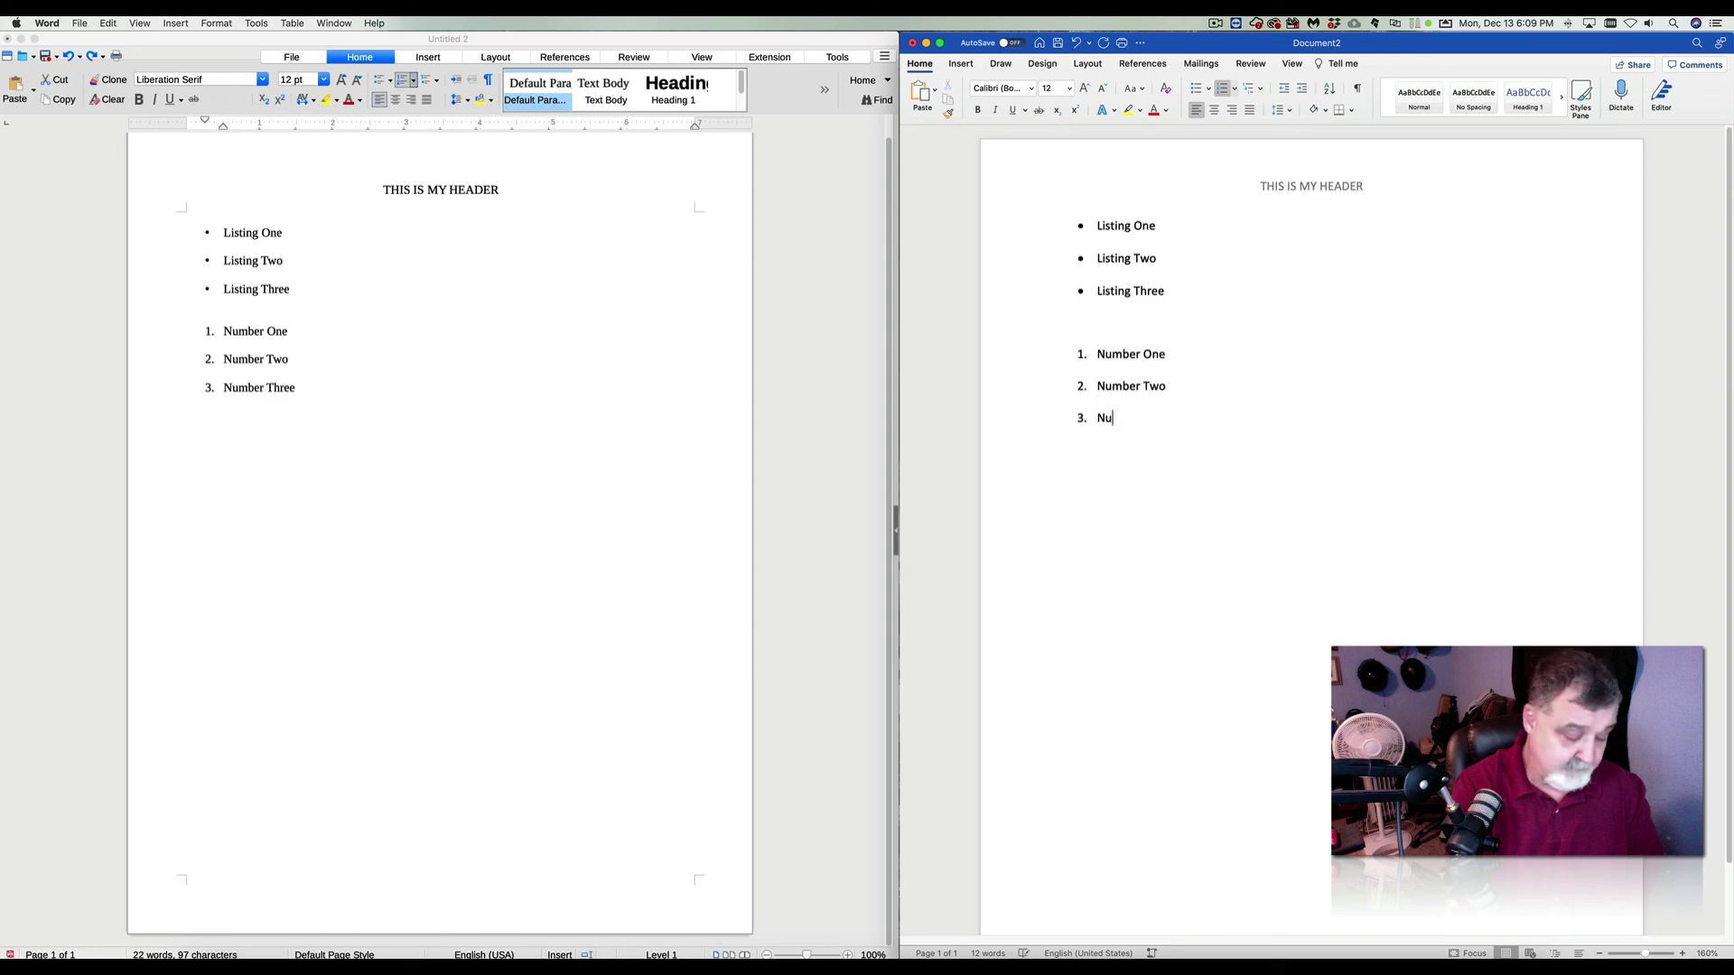
type("mber")
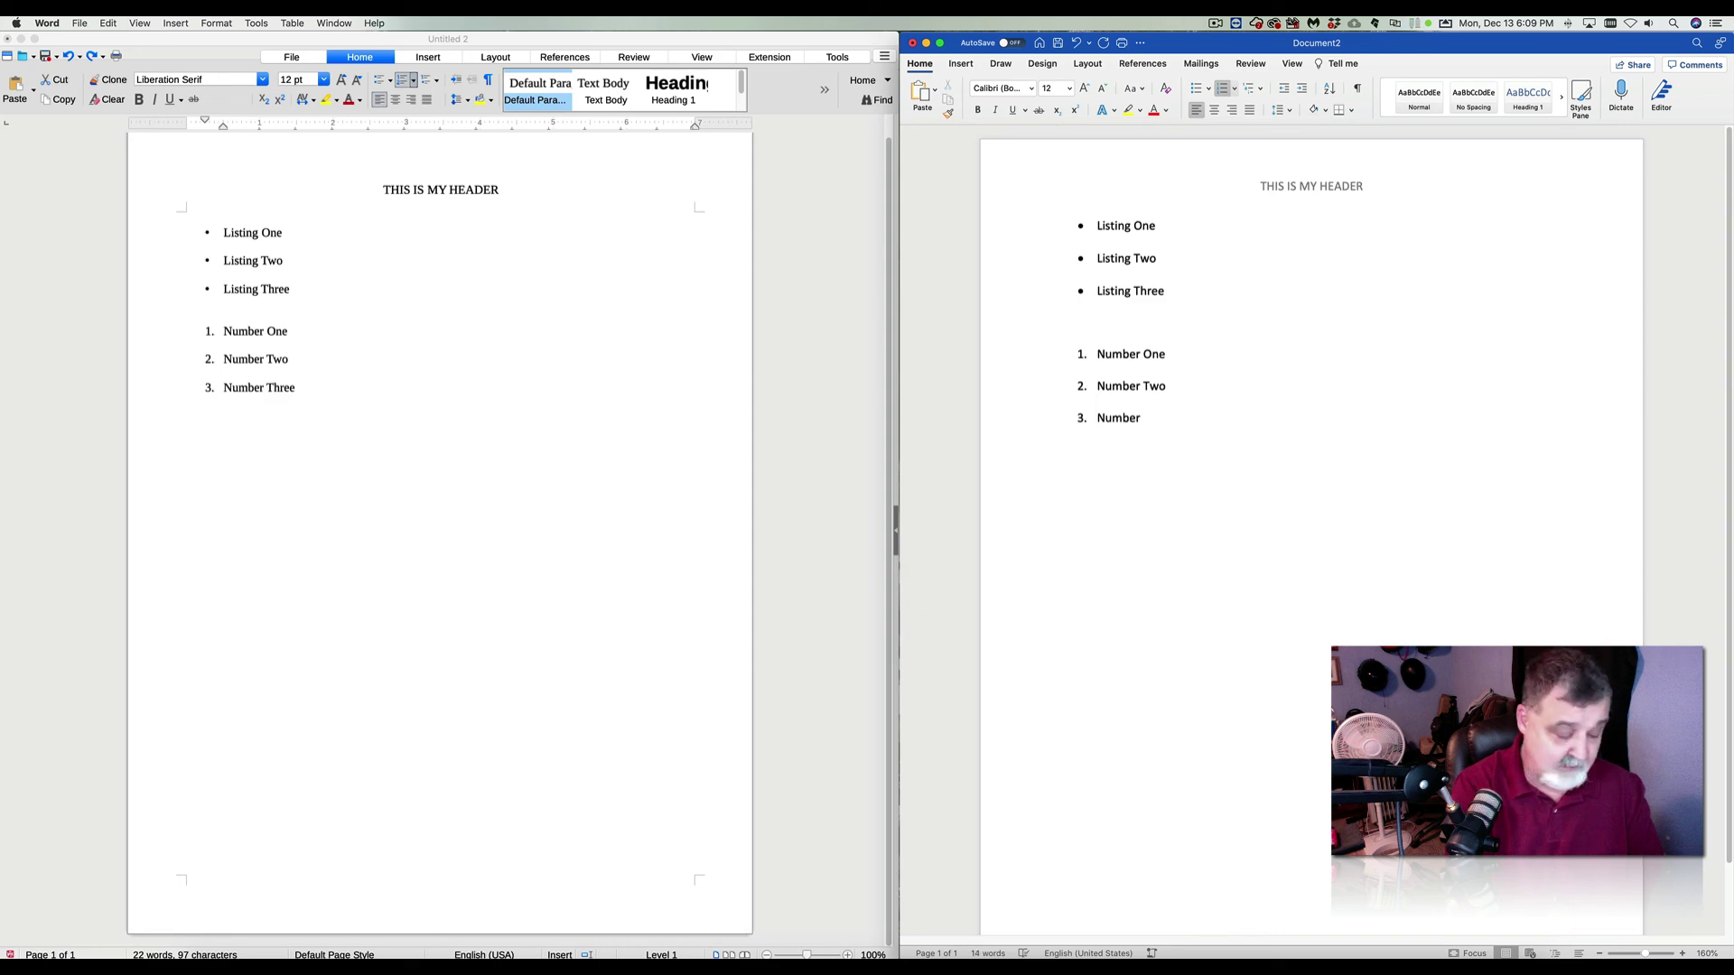
type(" Three")
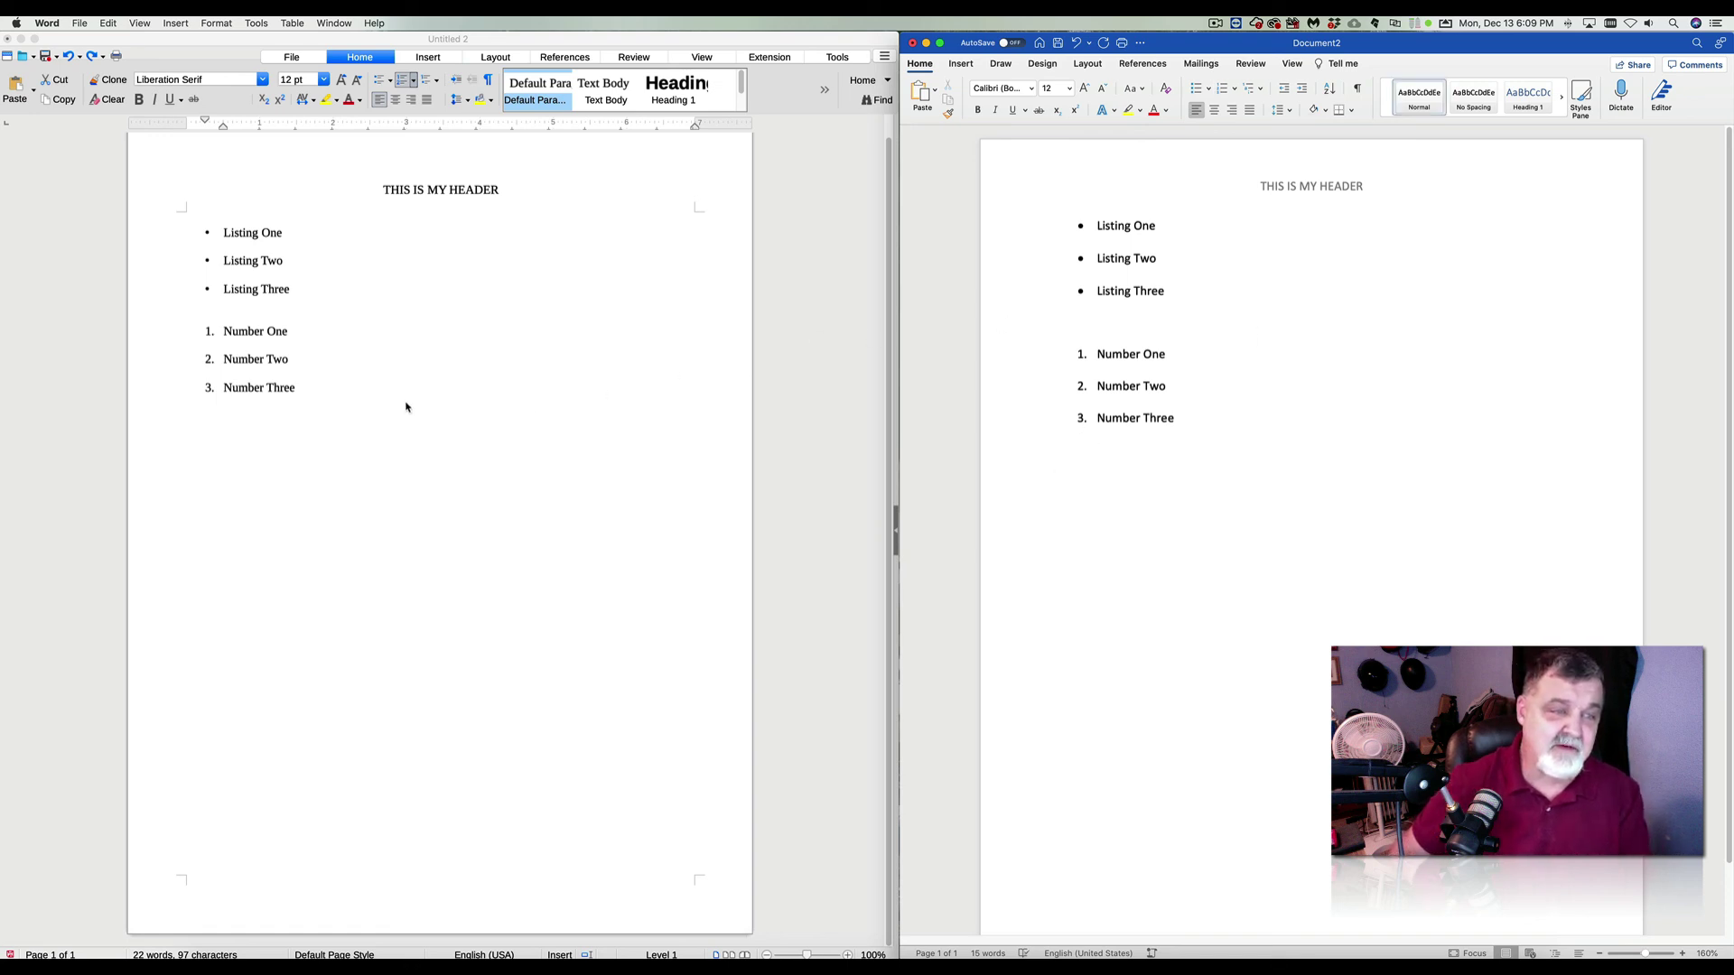
Switch to the Writer document and end the numbered list after "Number Three", continuing on a plain line below it.
left_click(309, 383)
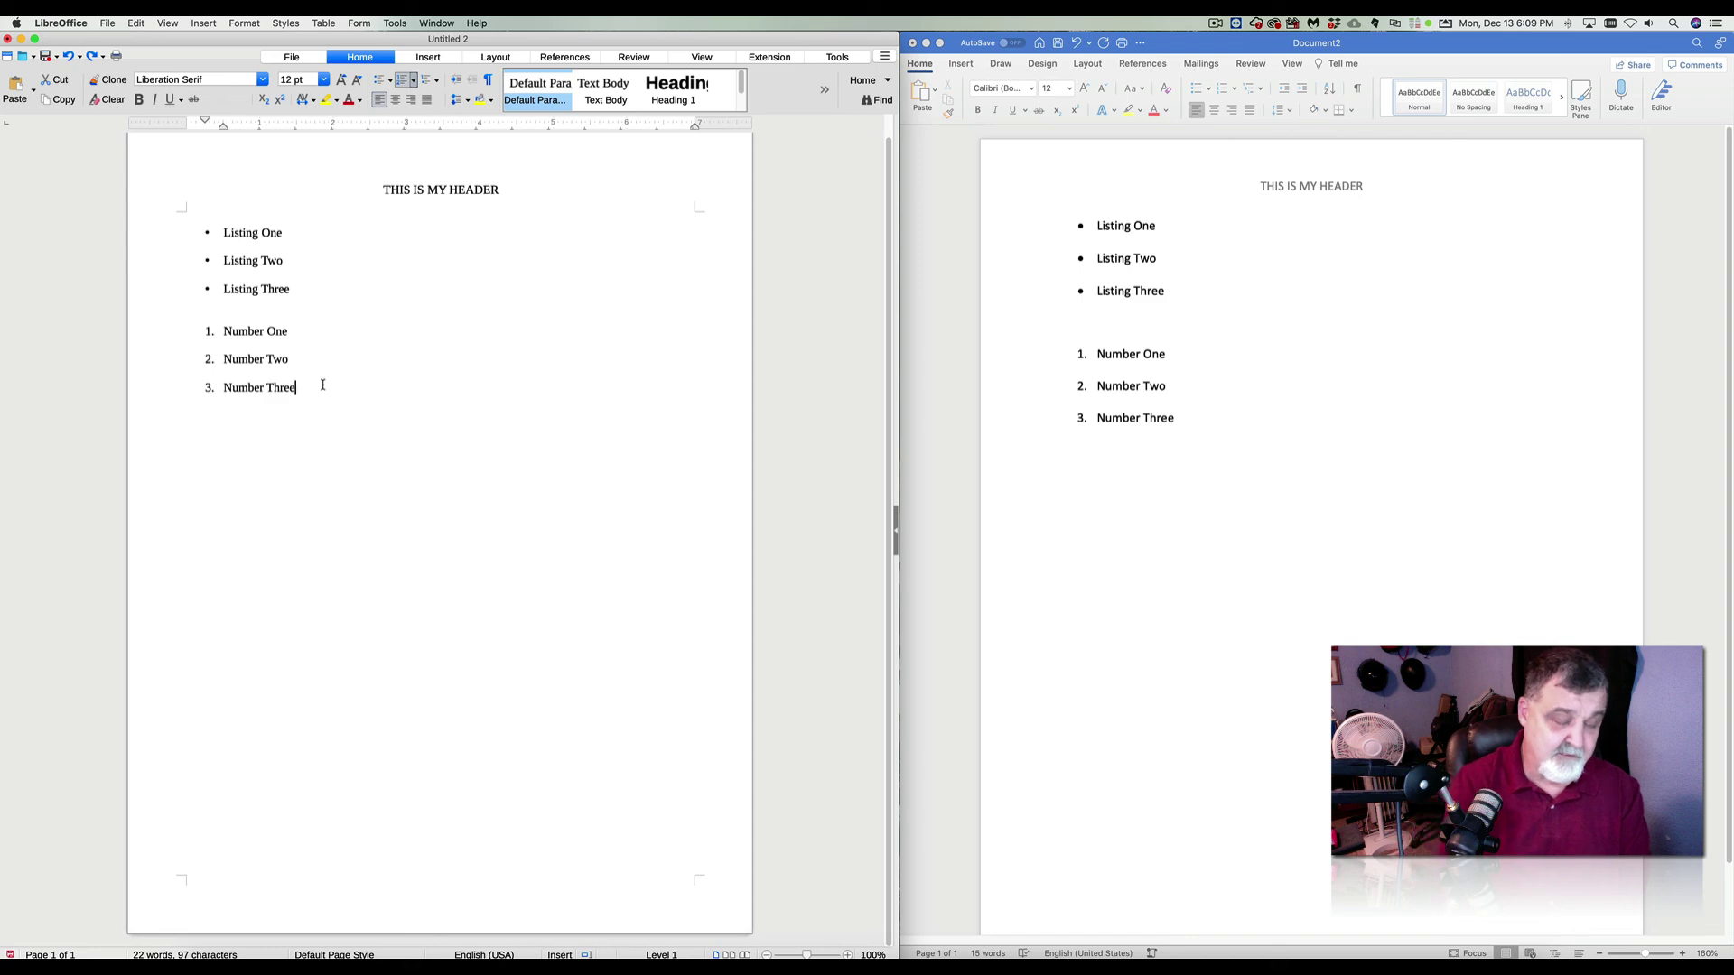
key("Return")
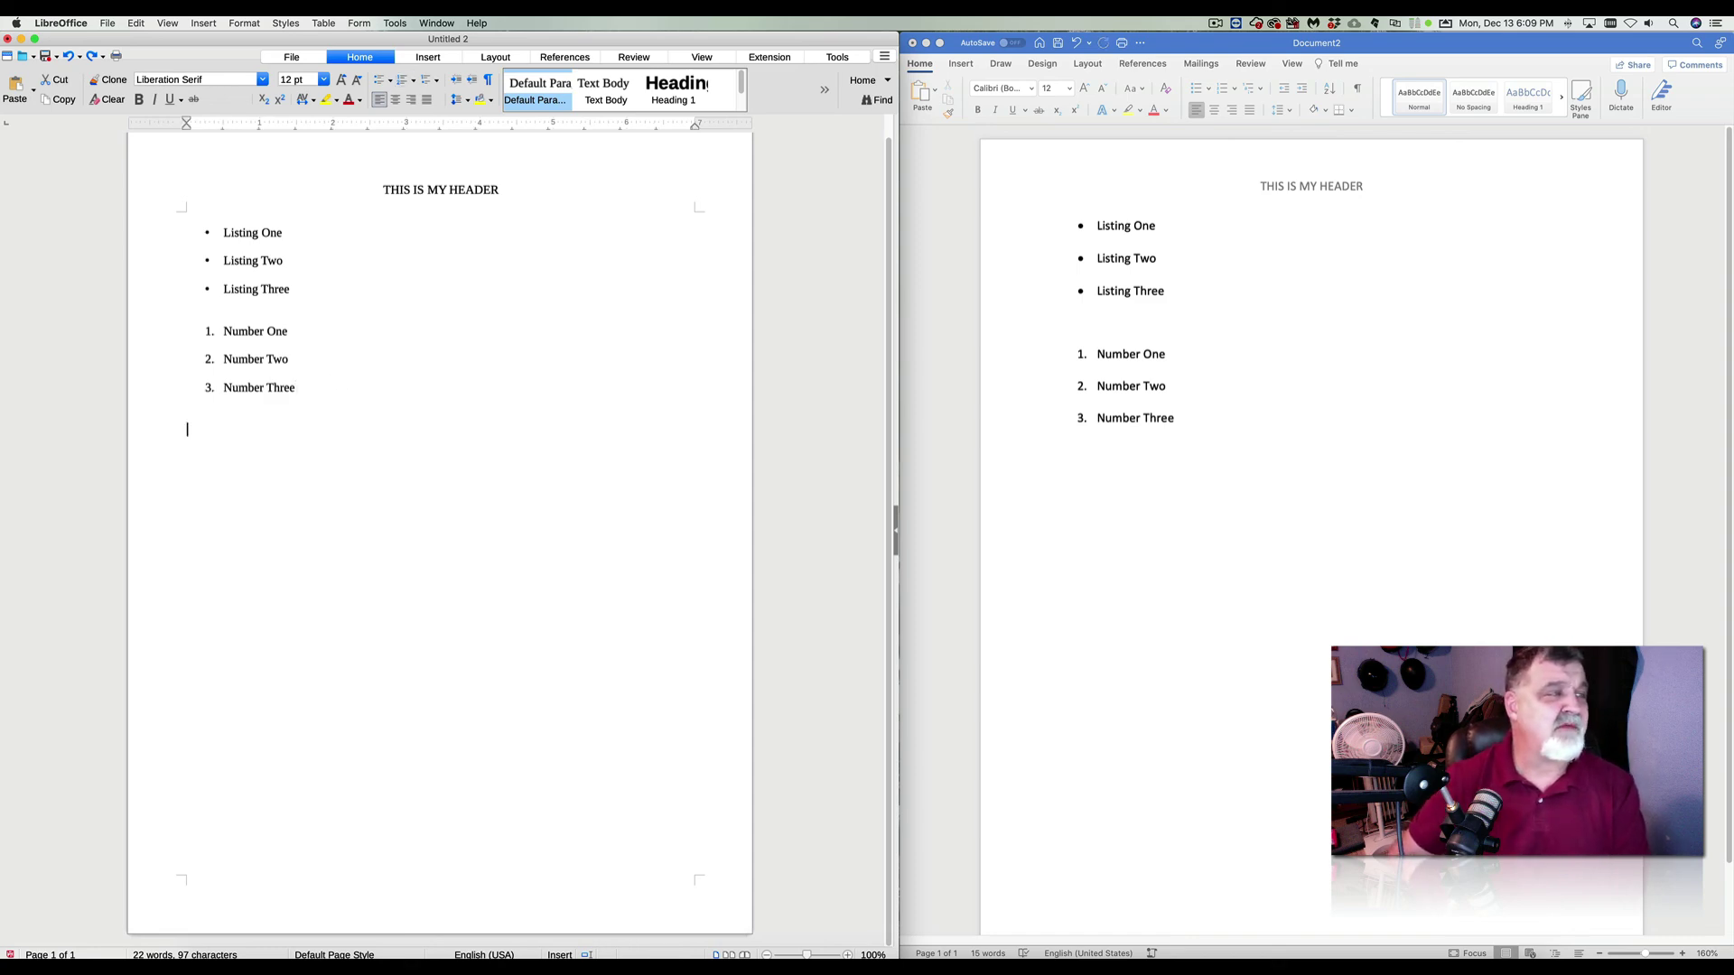
Switch to the TextEdit checklist, underline the "Make a number listing" item and minimize the checklist window.
key("super+Tab")
left_click_drag(582, 232, 986, 197)
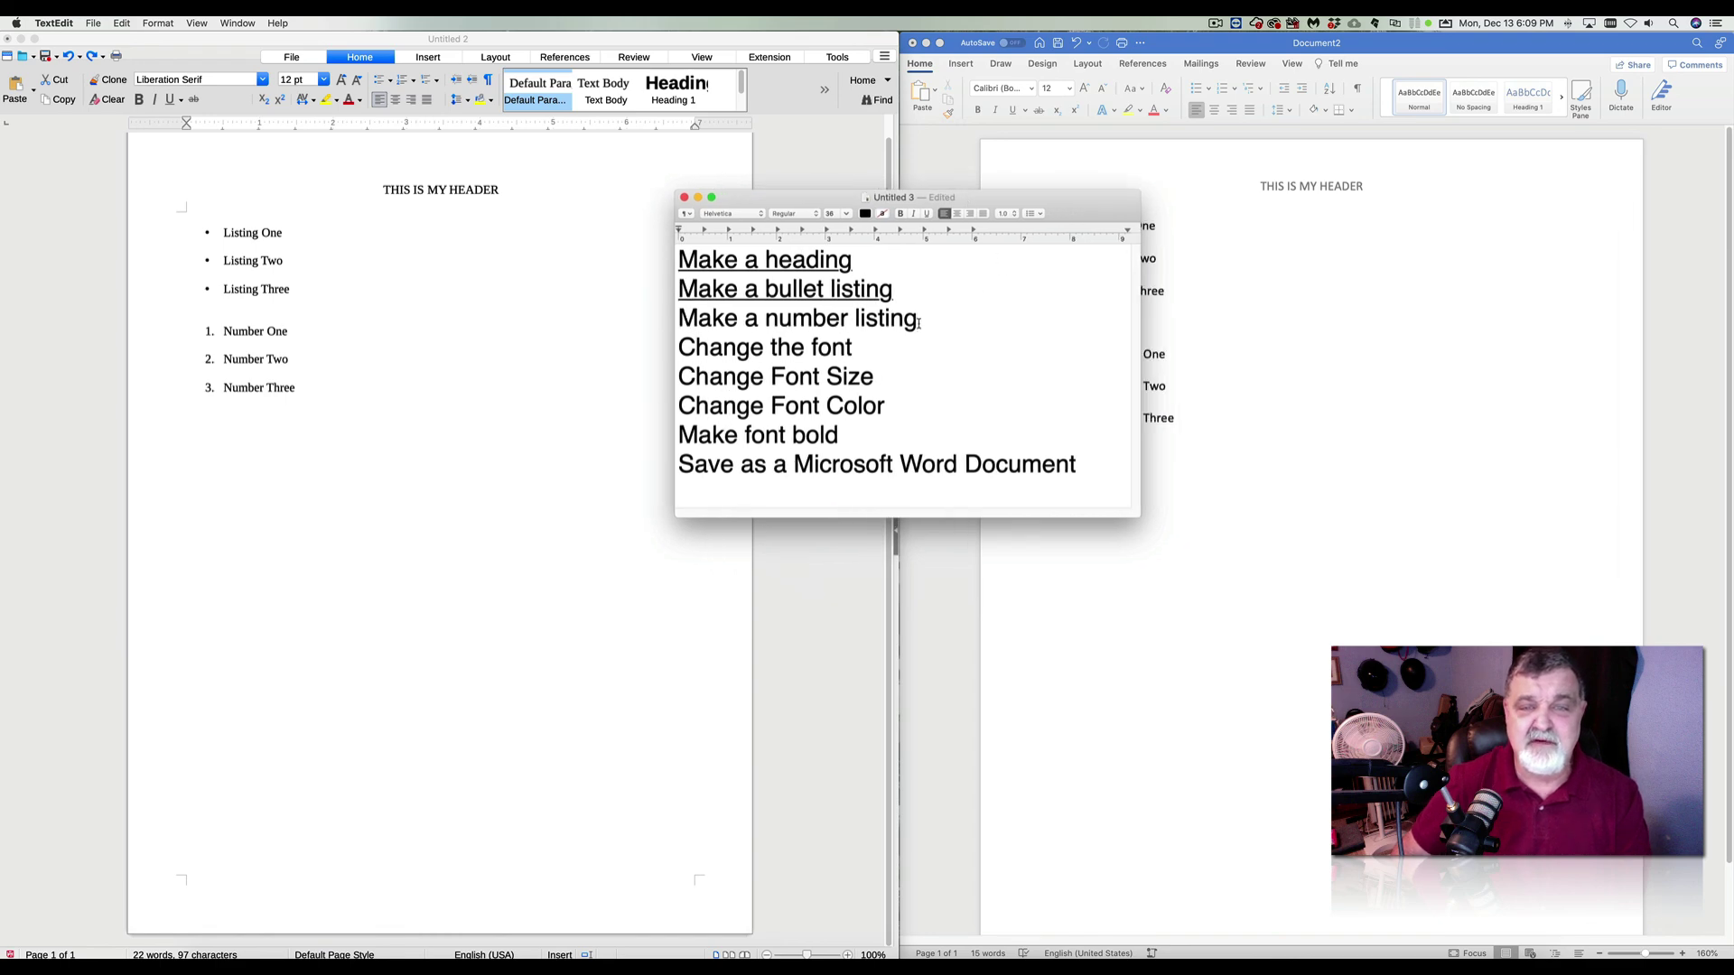
left_click_drag(918, 322, 680, 328)
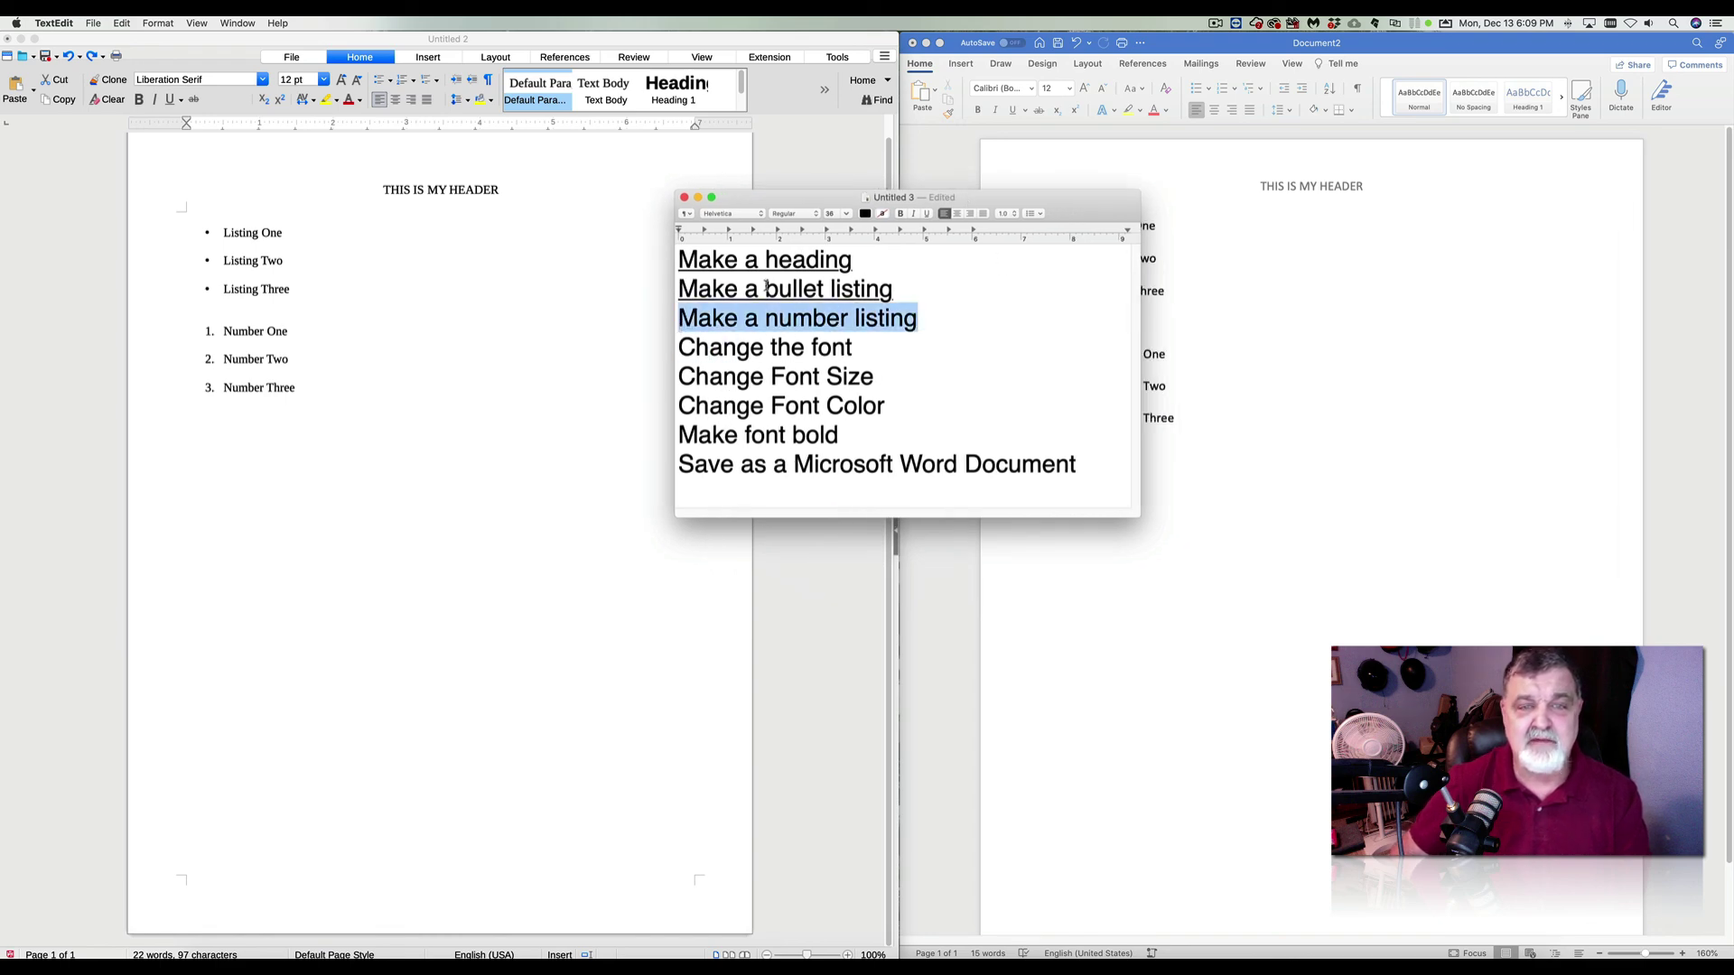
left_click(926, 213)
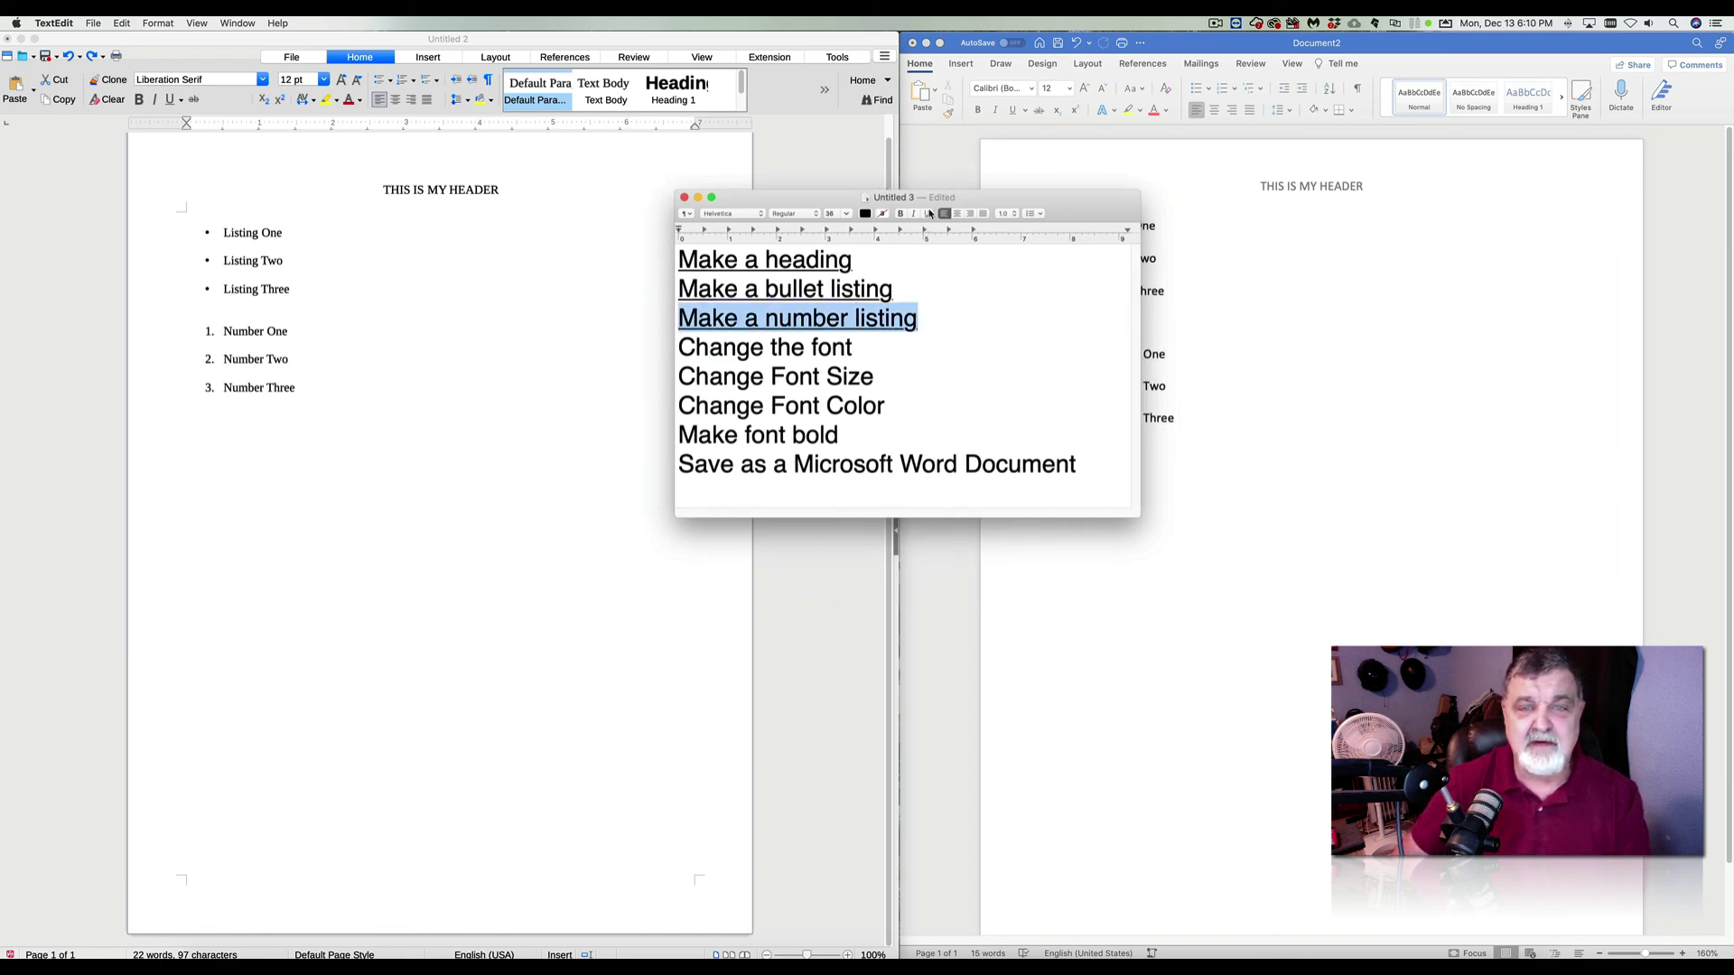
left_click(858, 353)
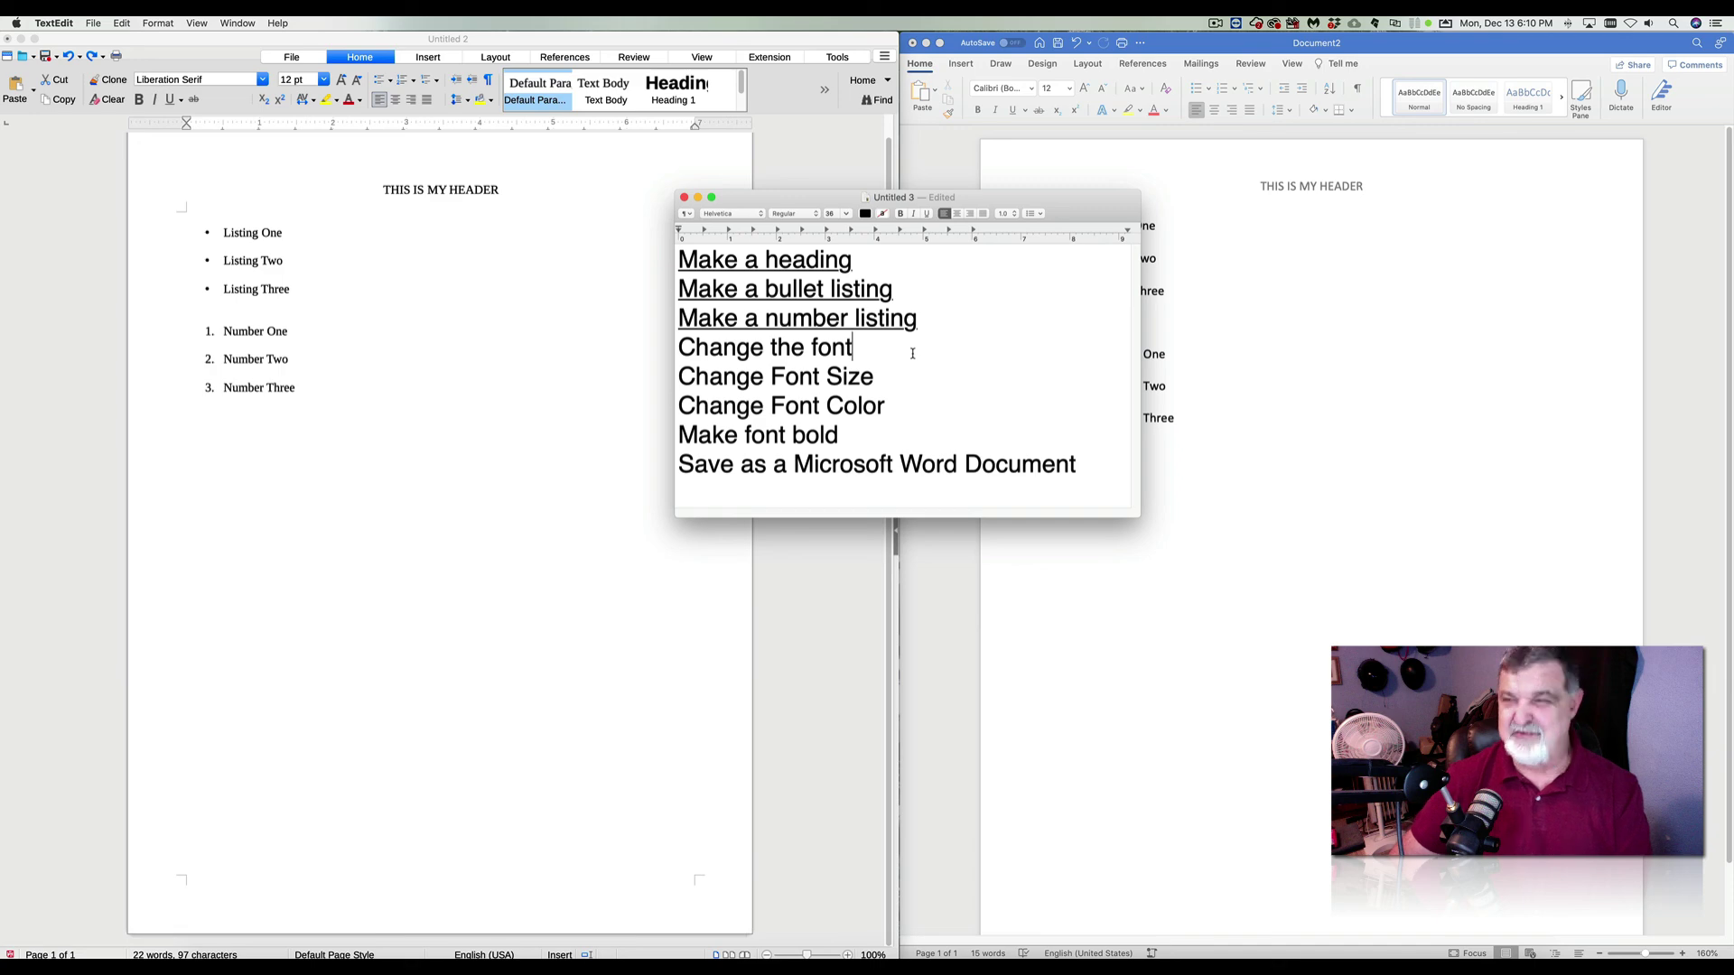
double_click(1070, 204)
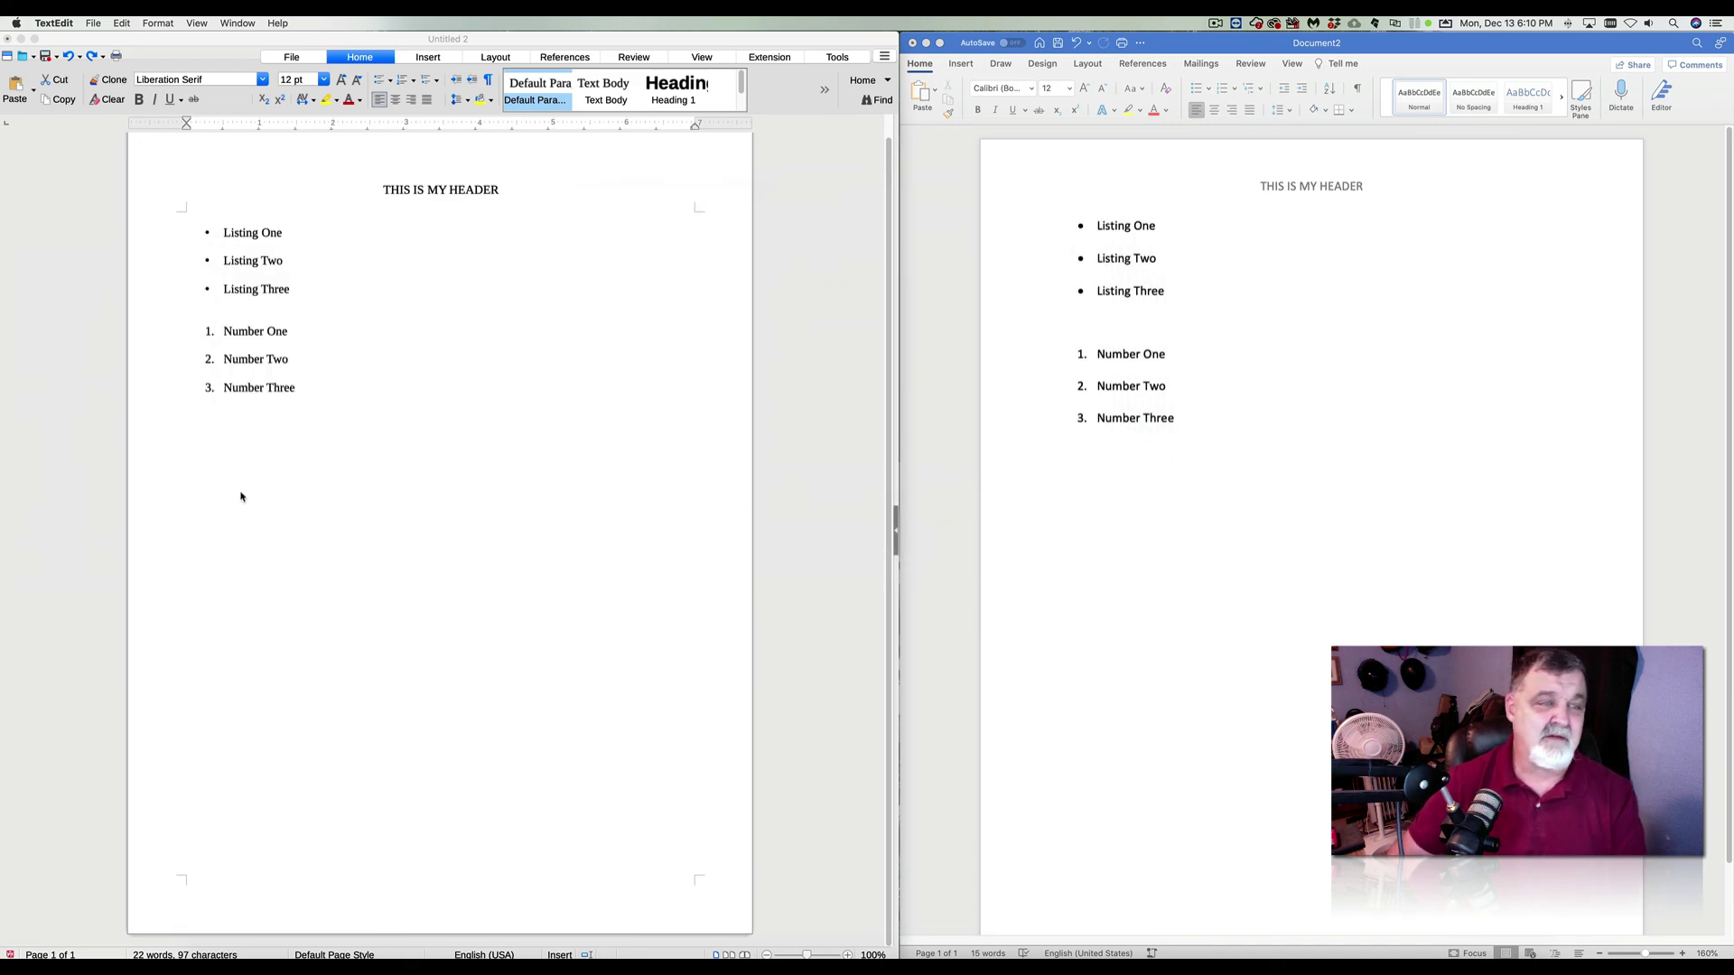
Switch to the Writer document and enter the line "Changing the fonts" below the numbered list.
left_click(241, 441)
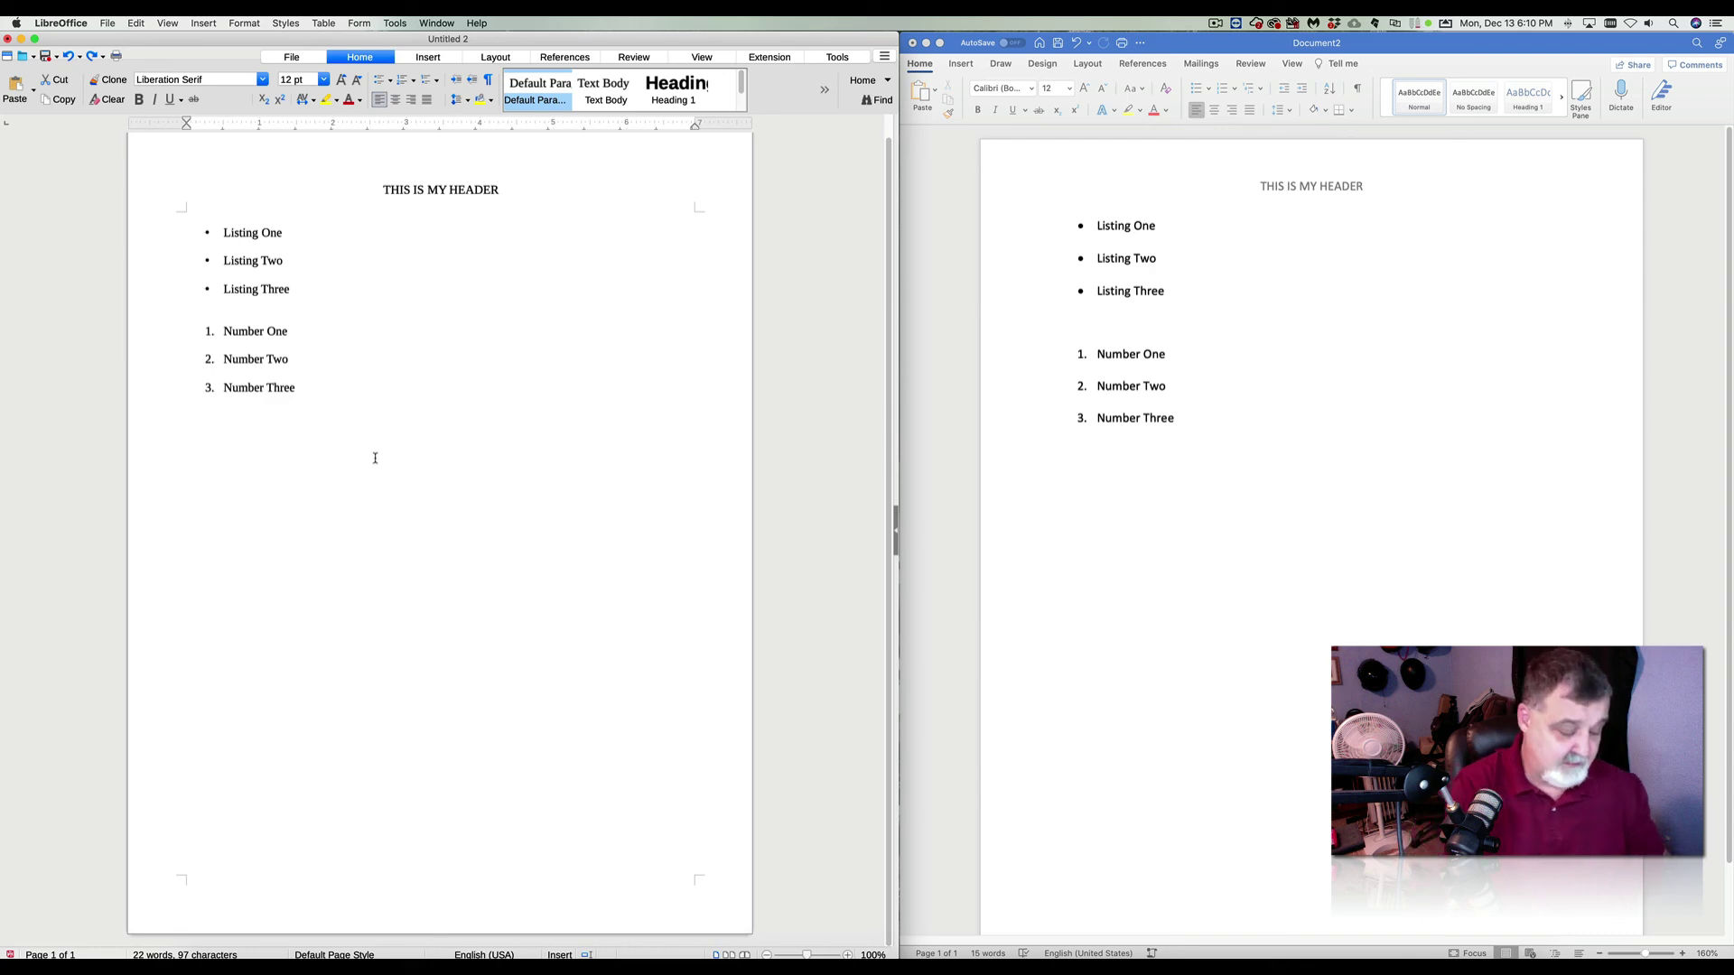
type("CHAN")
key("BackSpace")
key("BackSpace")
key("BackSpace")
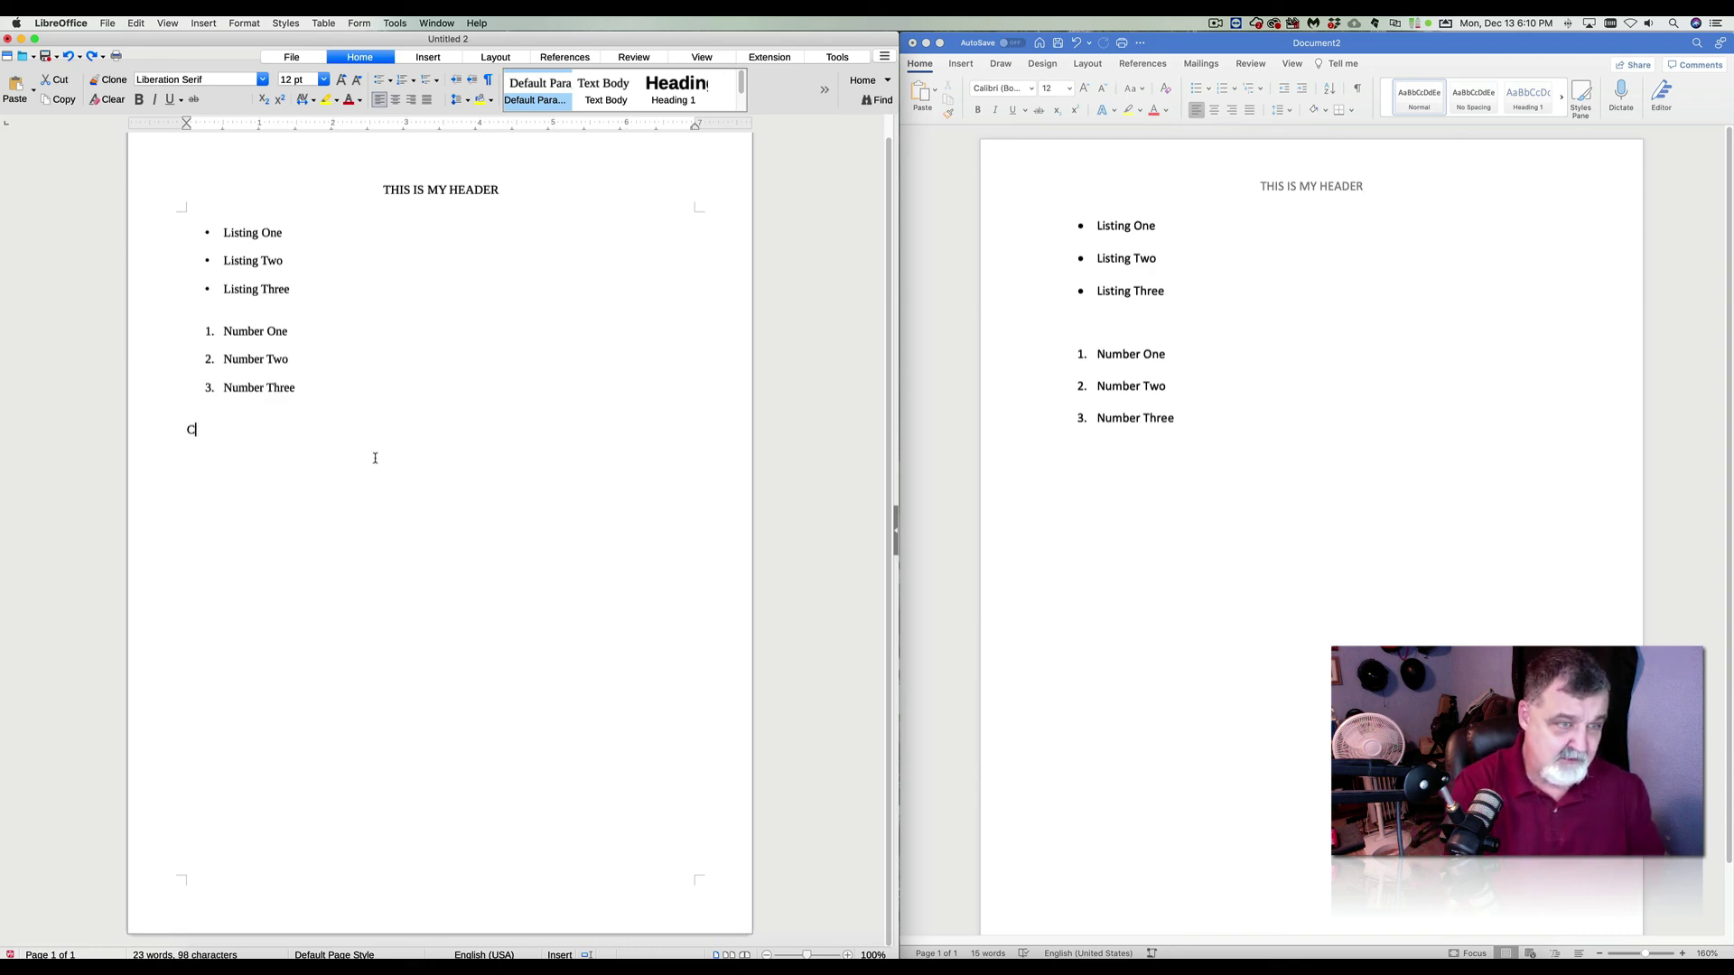
type("han")
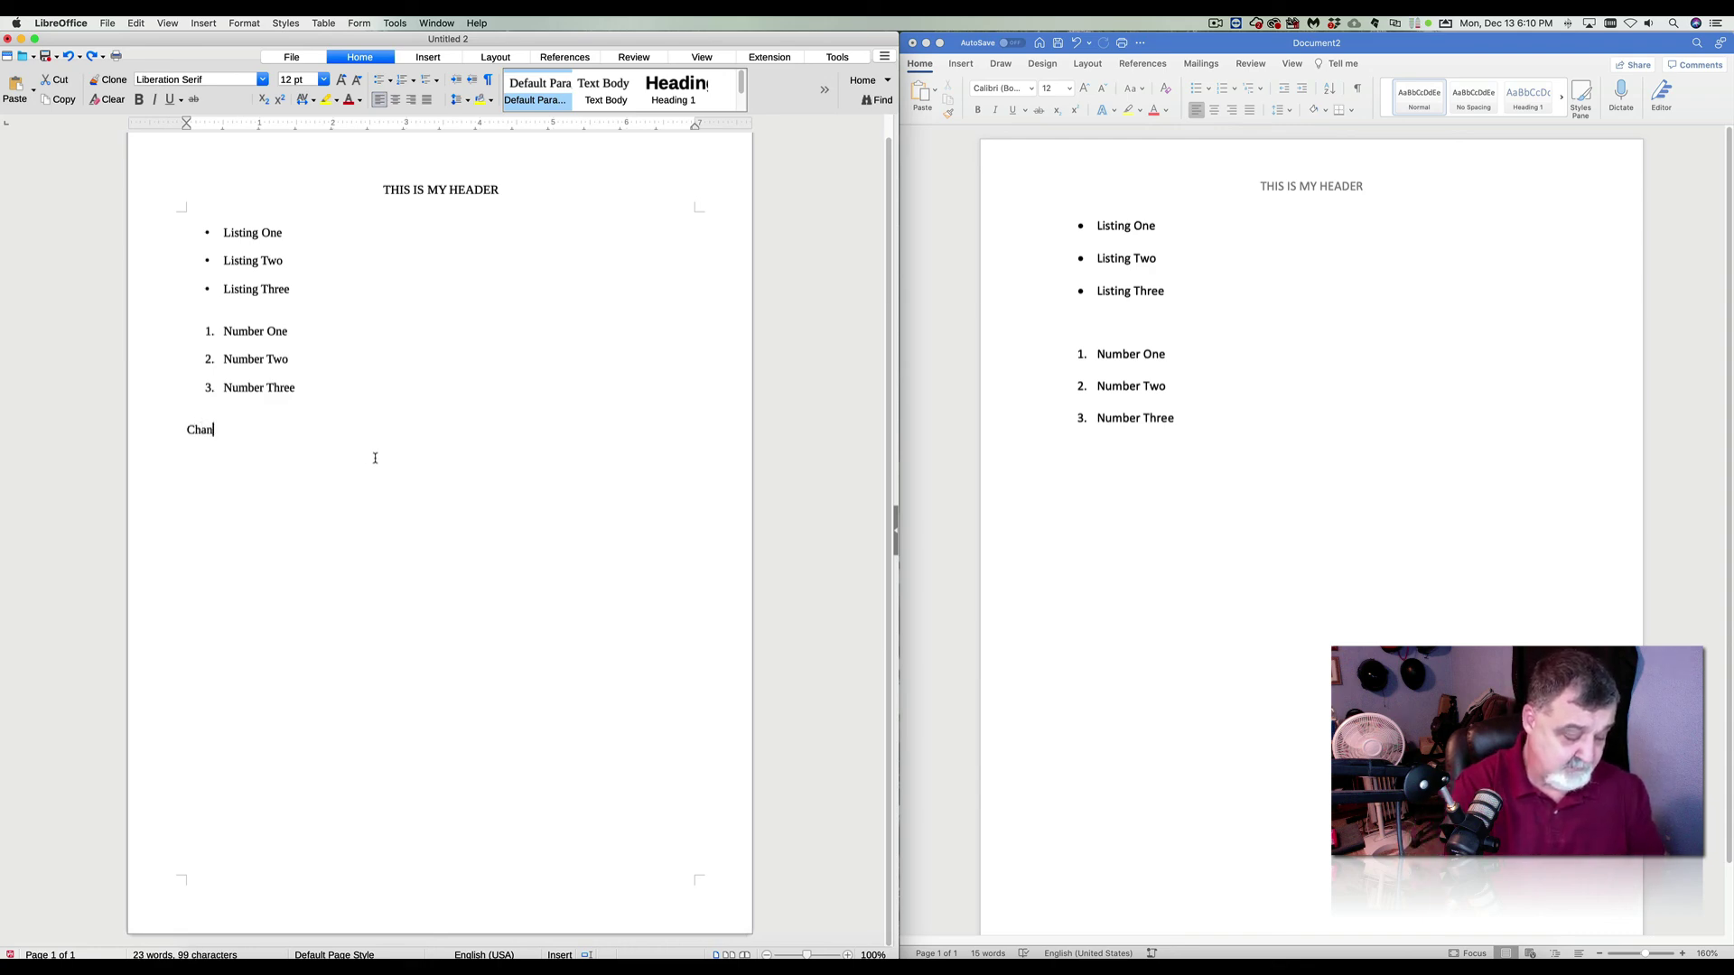
type("ging the fonts")
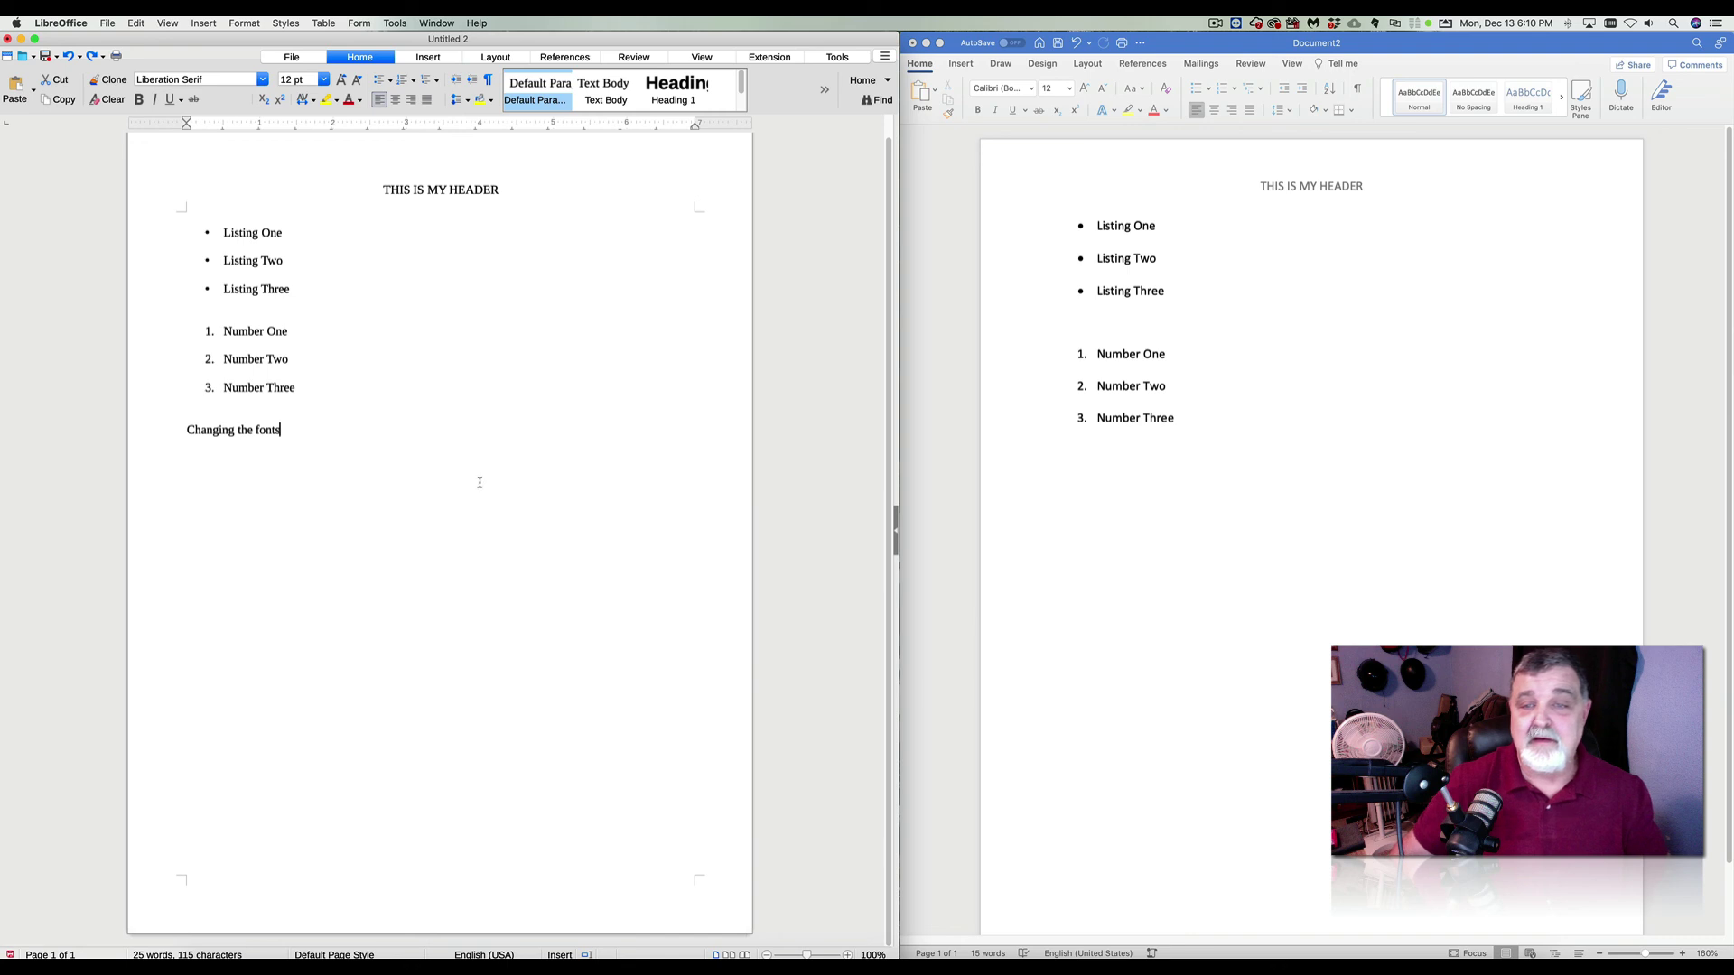
Change the font of the "Changing the fonts" line to Rockwell and deselect the text.
left_click_drag(283, 430, 181, 430)
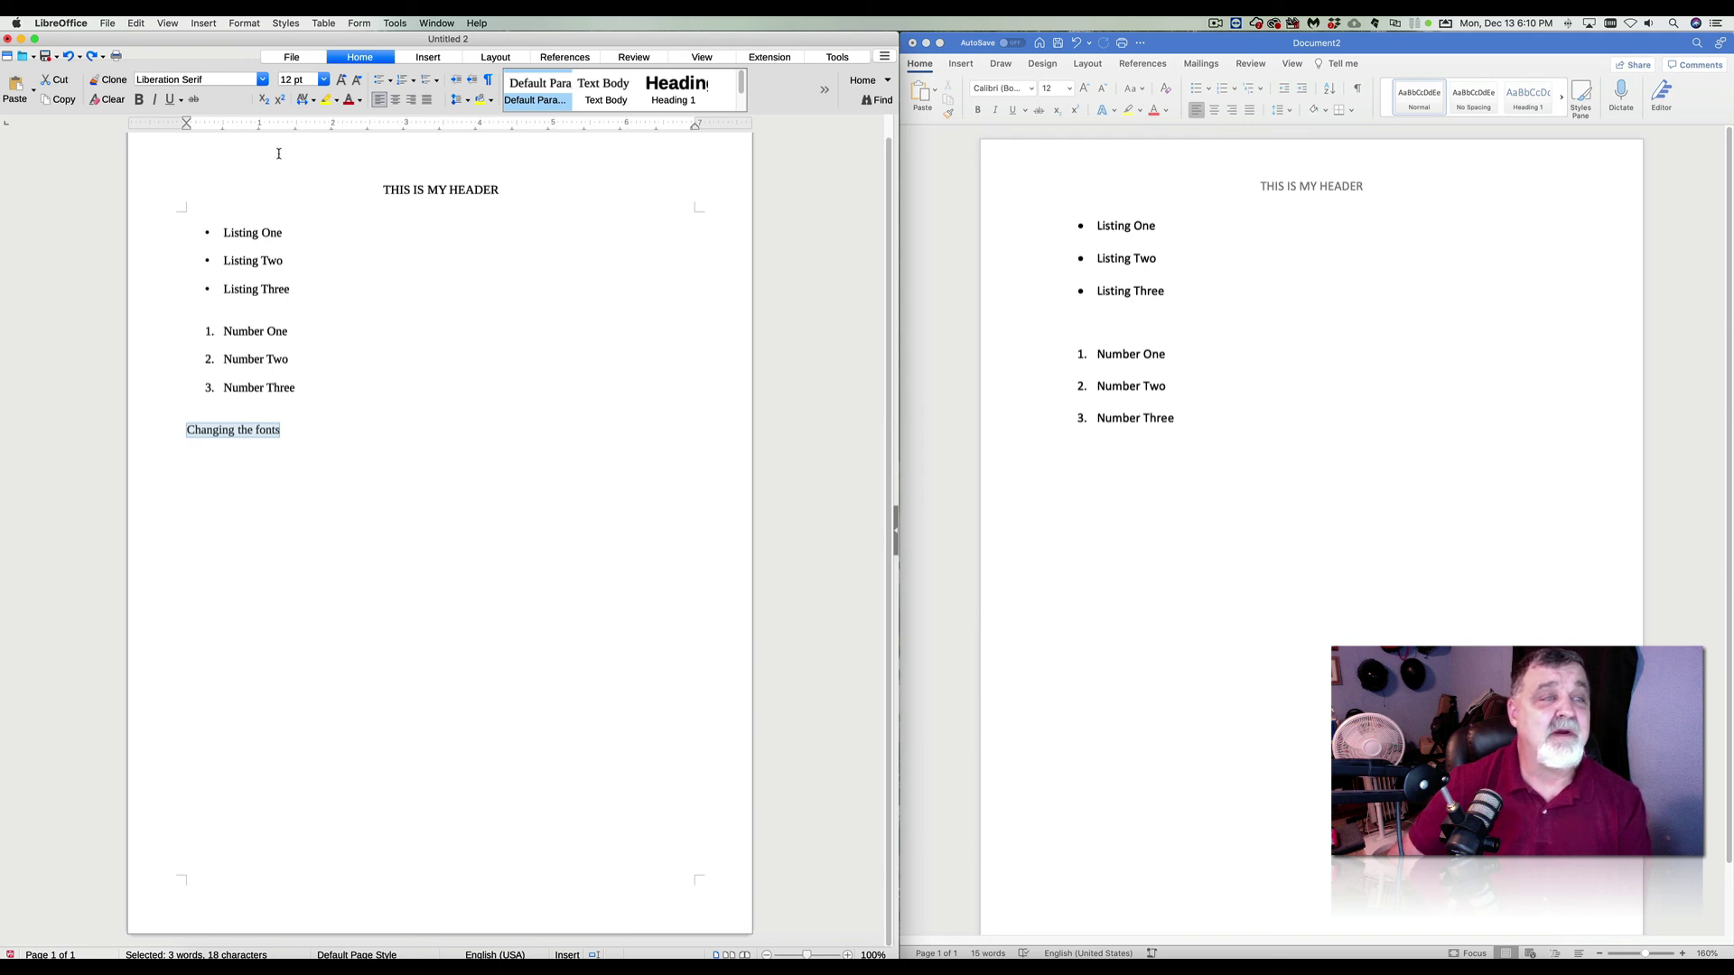
left_click(263, 80)
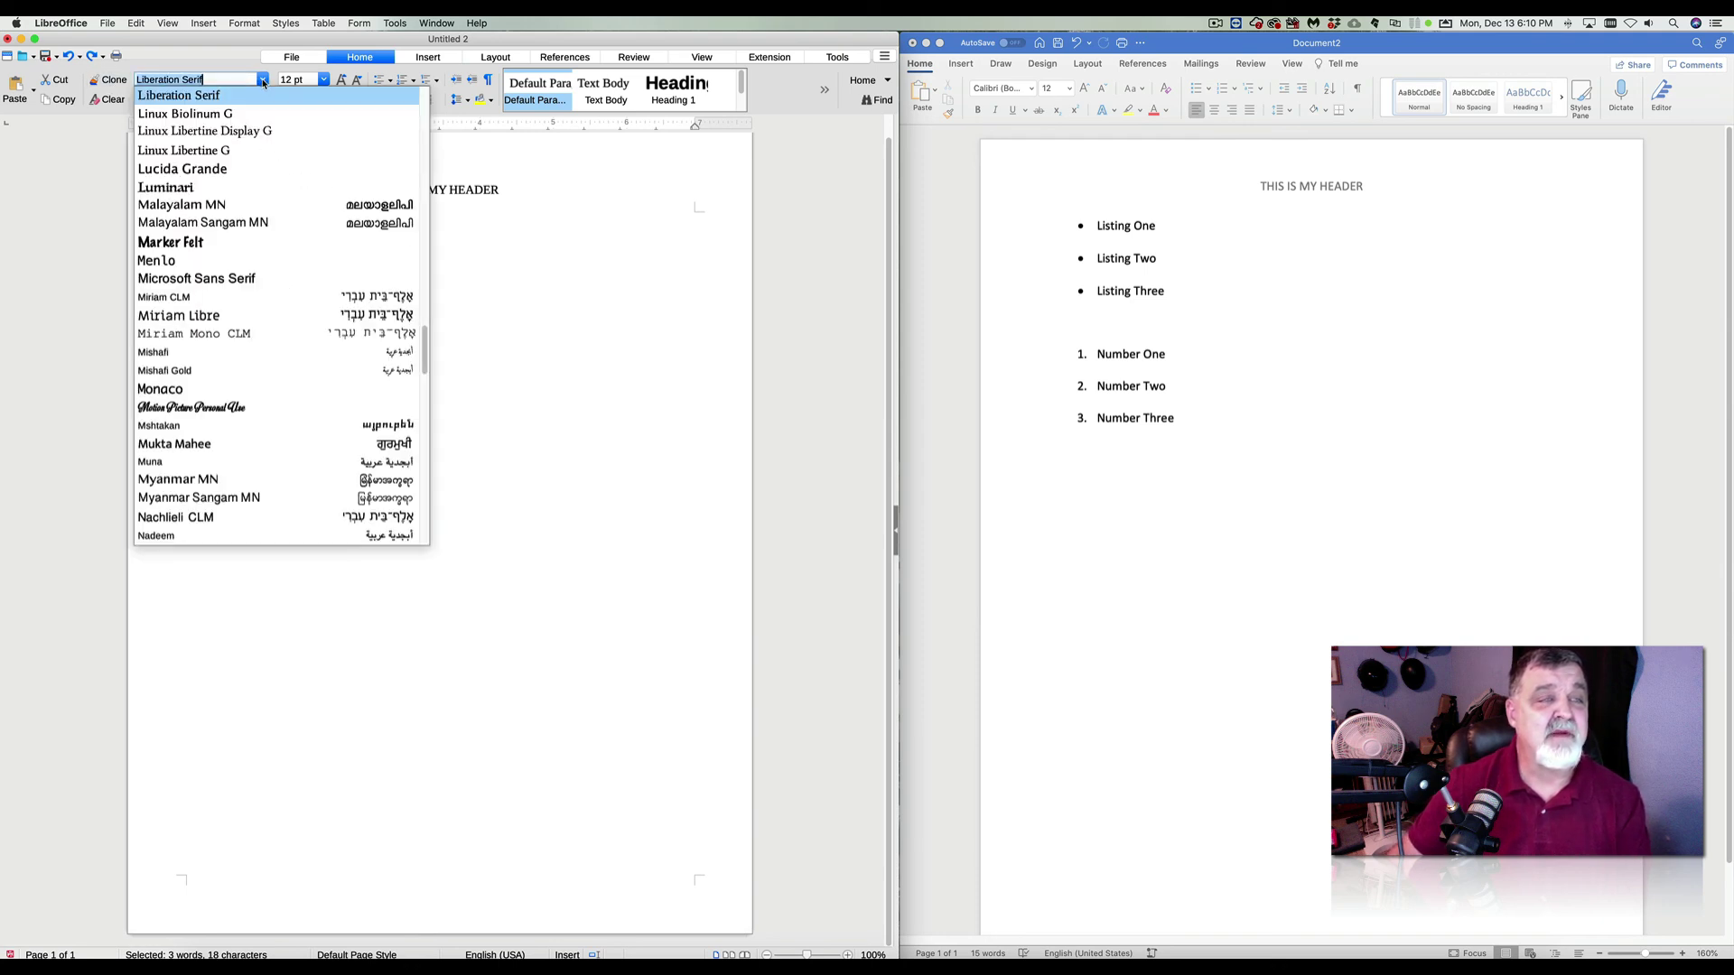
scroll(274, 318, "down", 5)
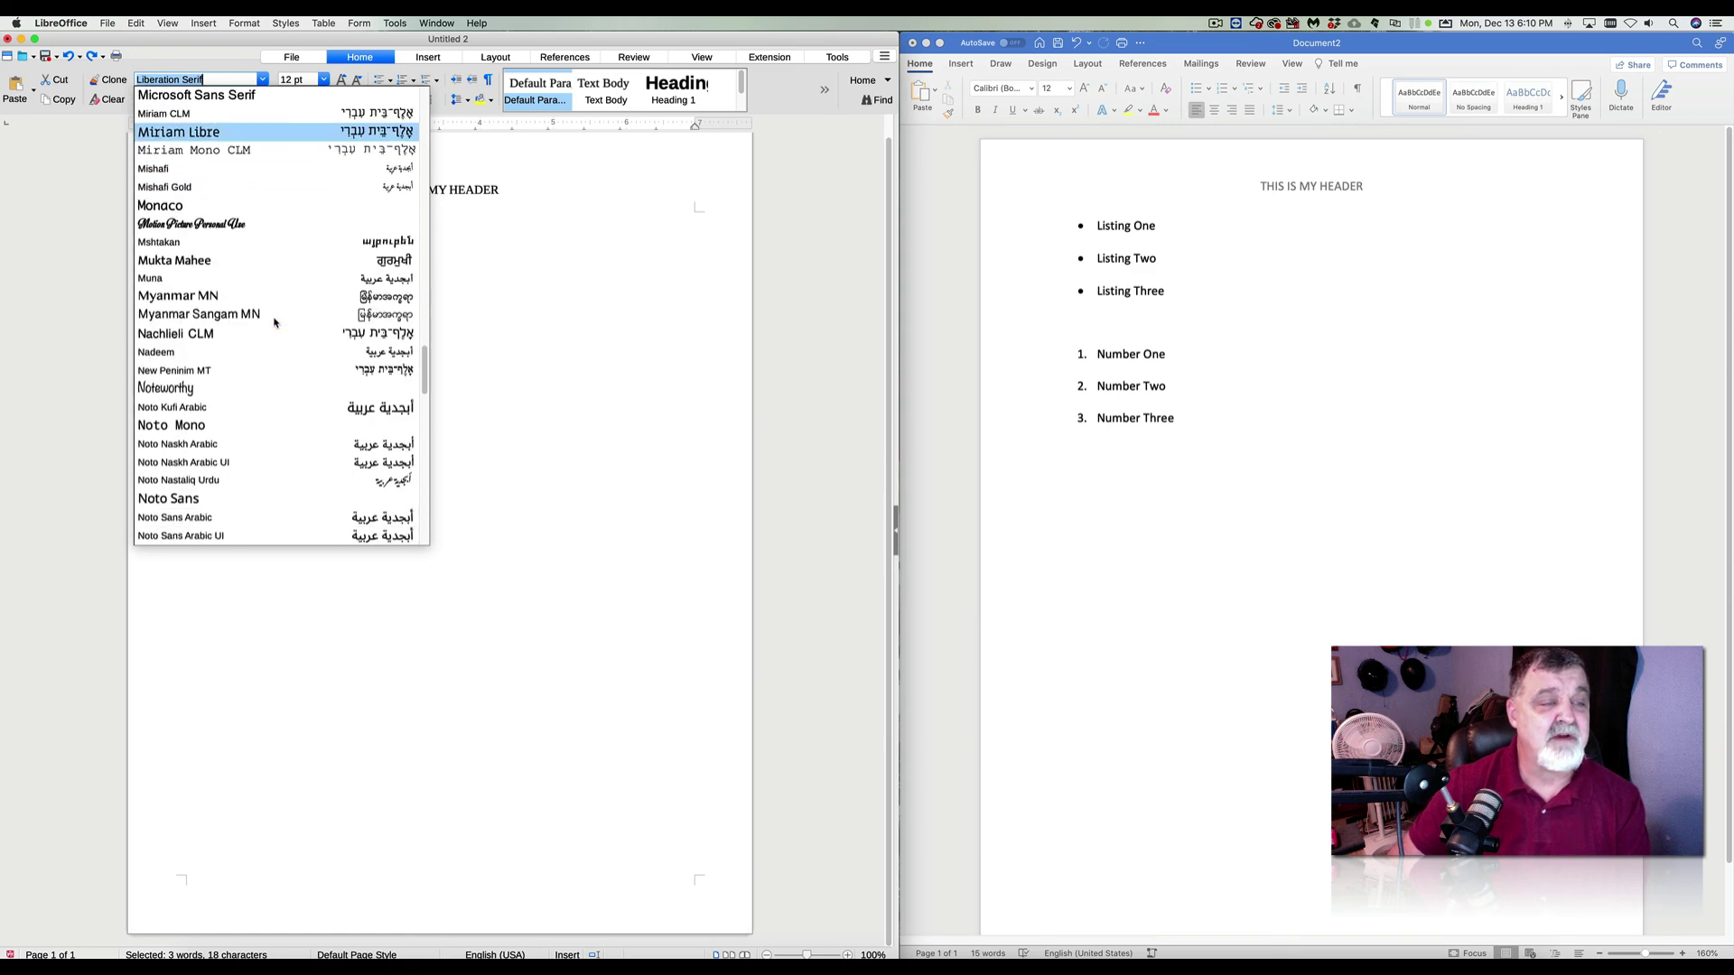
scroll(275, 323, "down", 8)
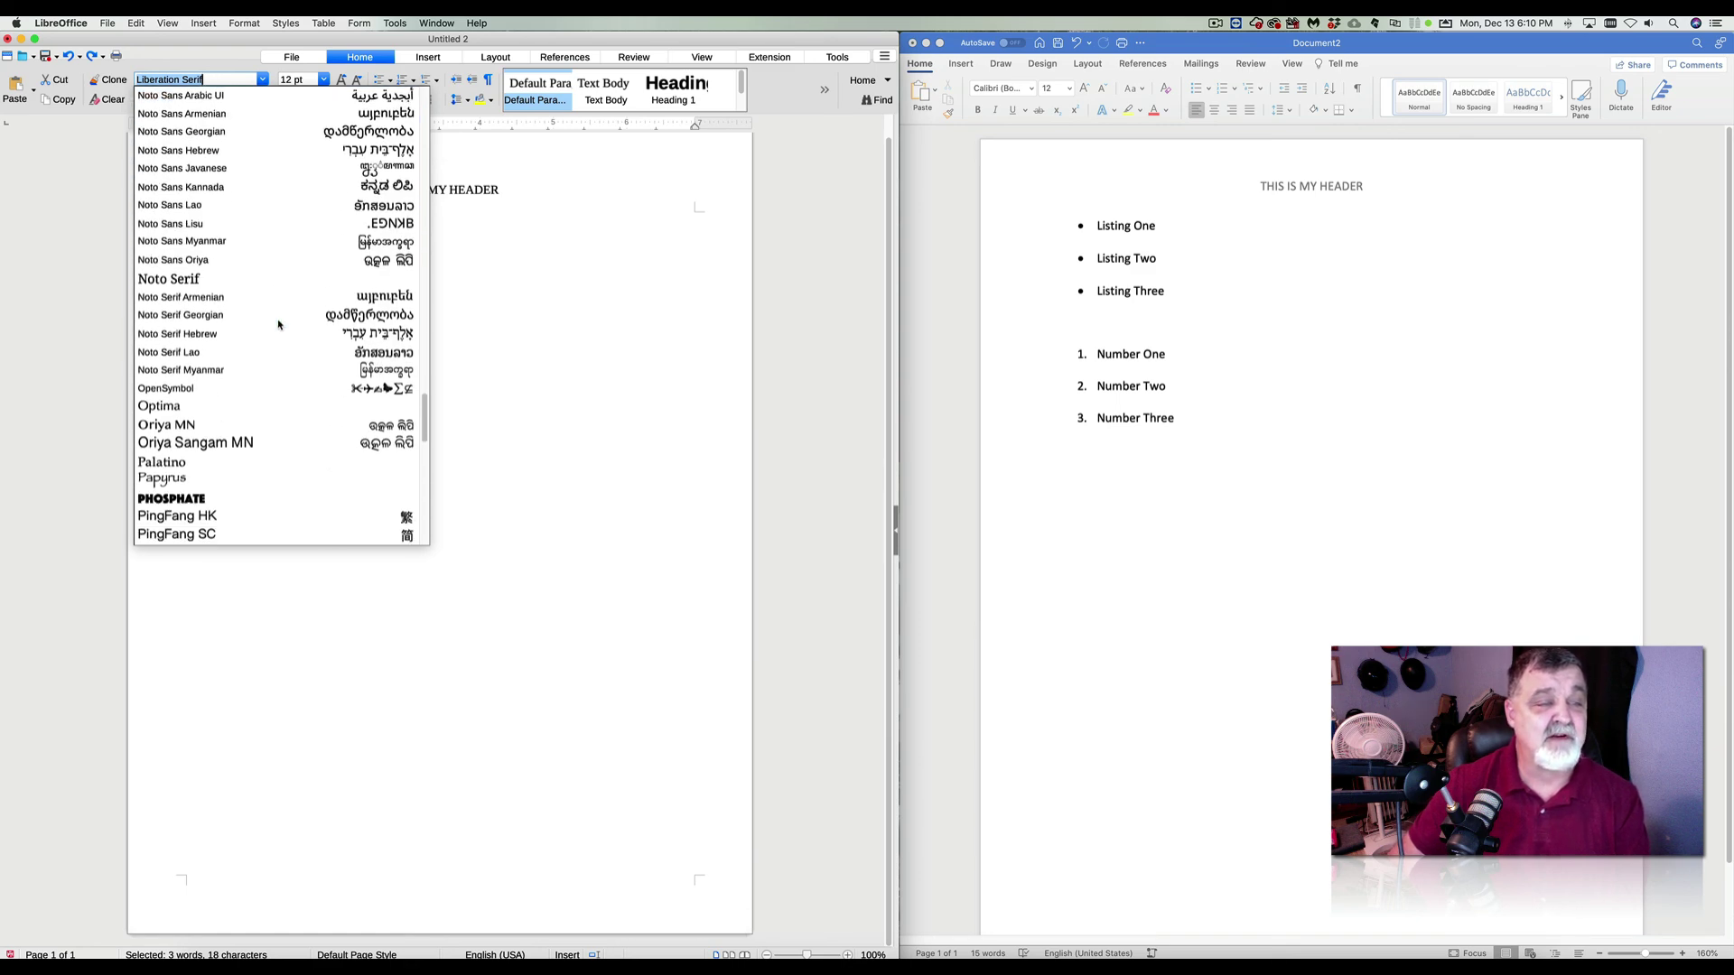
scroll(278, 324, "down", 7)
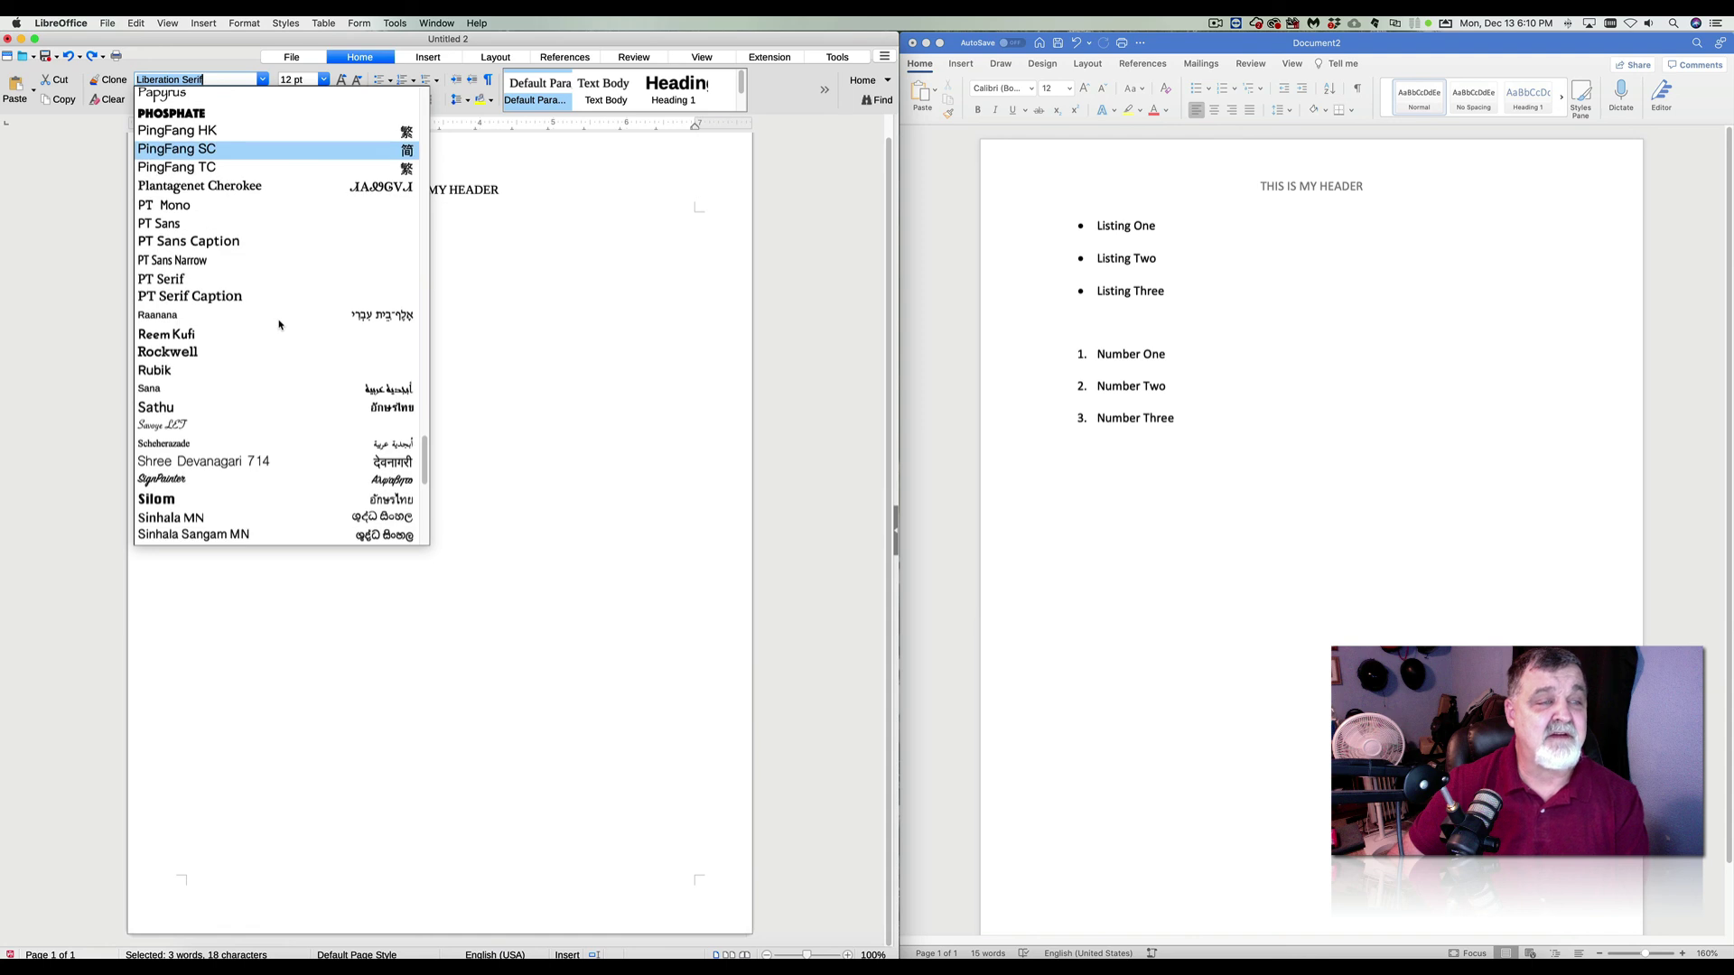
left_click(217, 352)
left_click(331, 427)
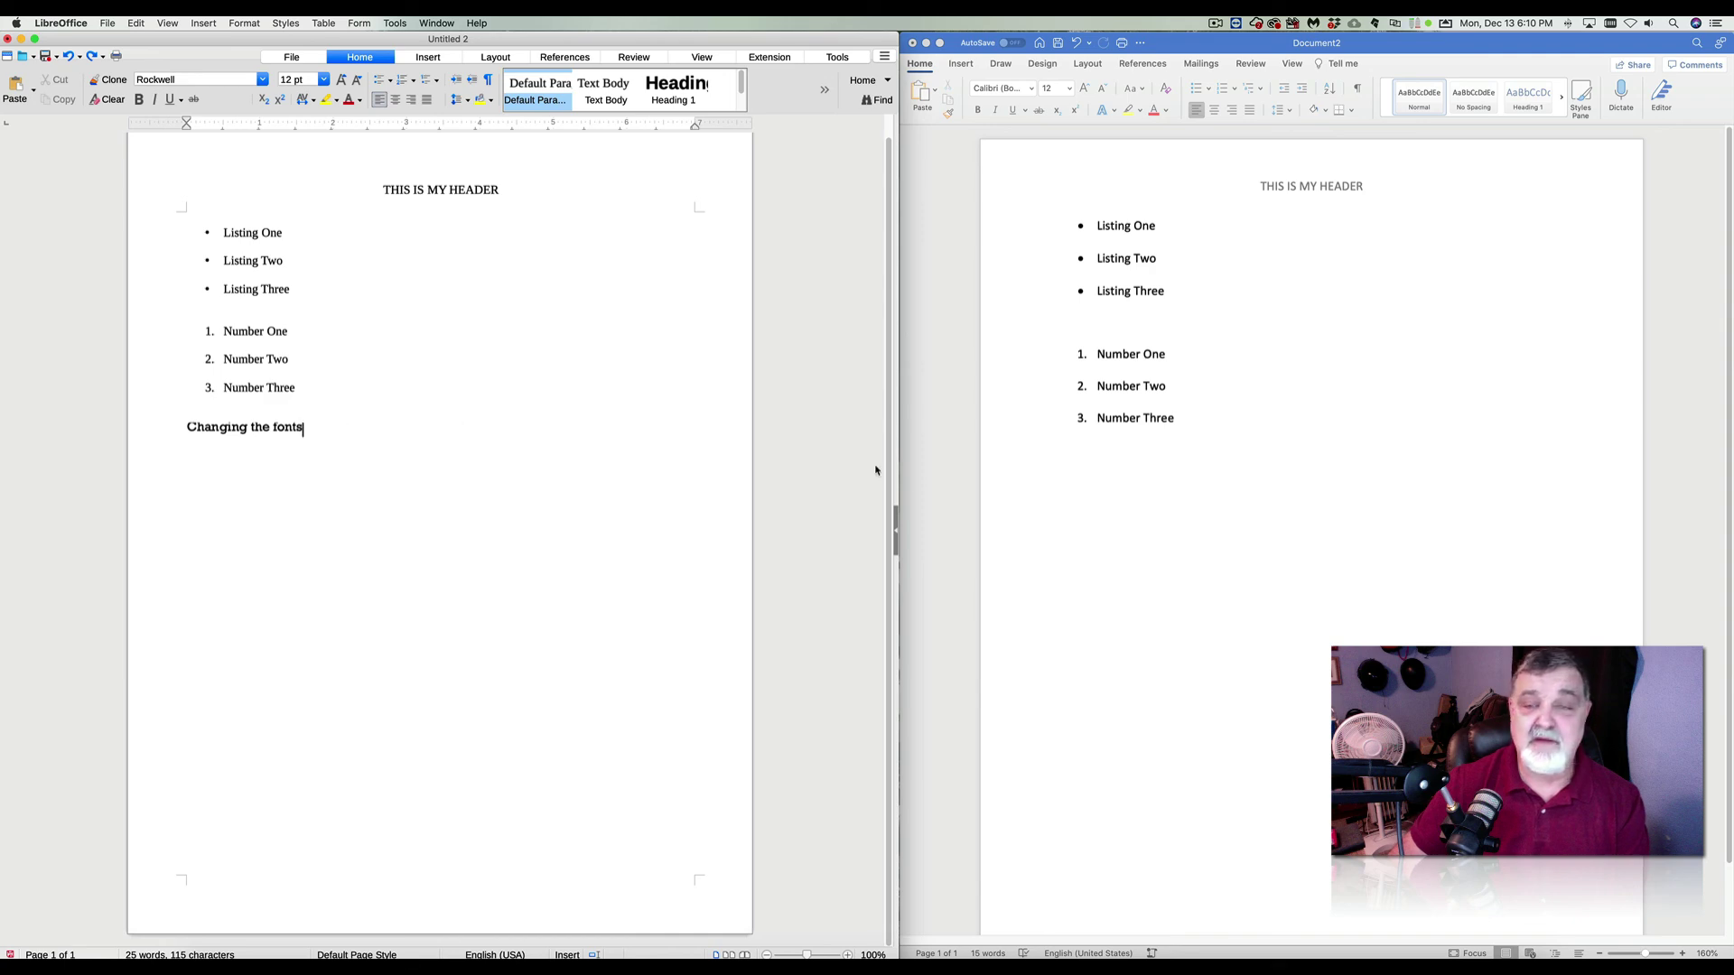
Switch to the Word document and enter the line "Changing the fonts" below the numbered list.
left_click(1057, 477)
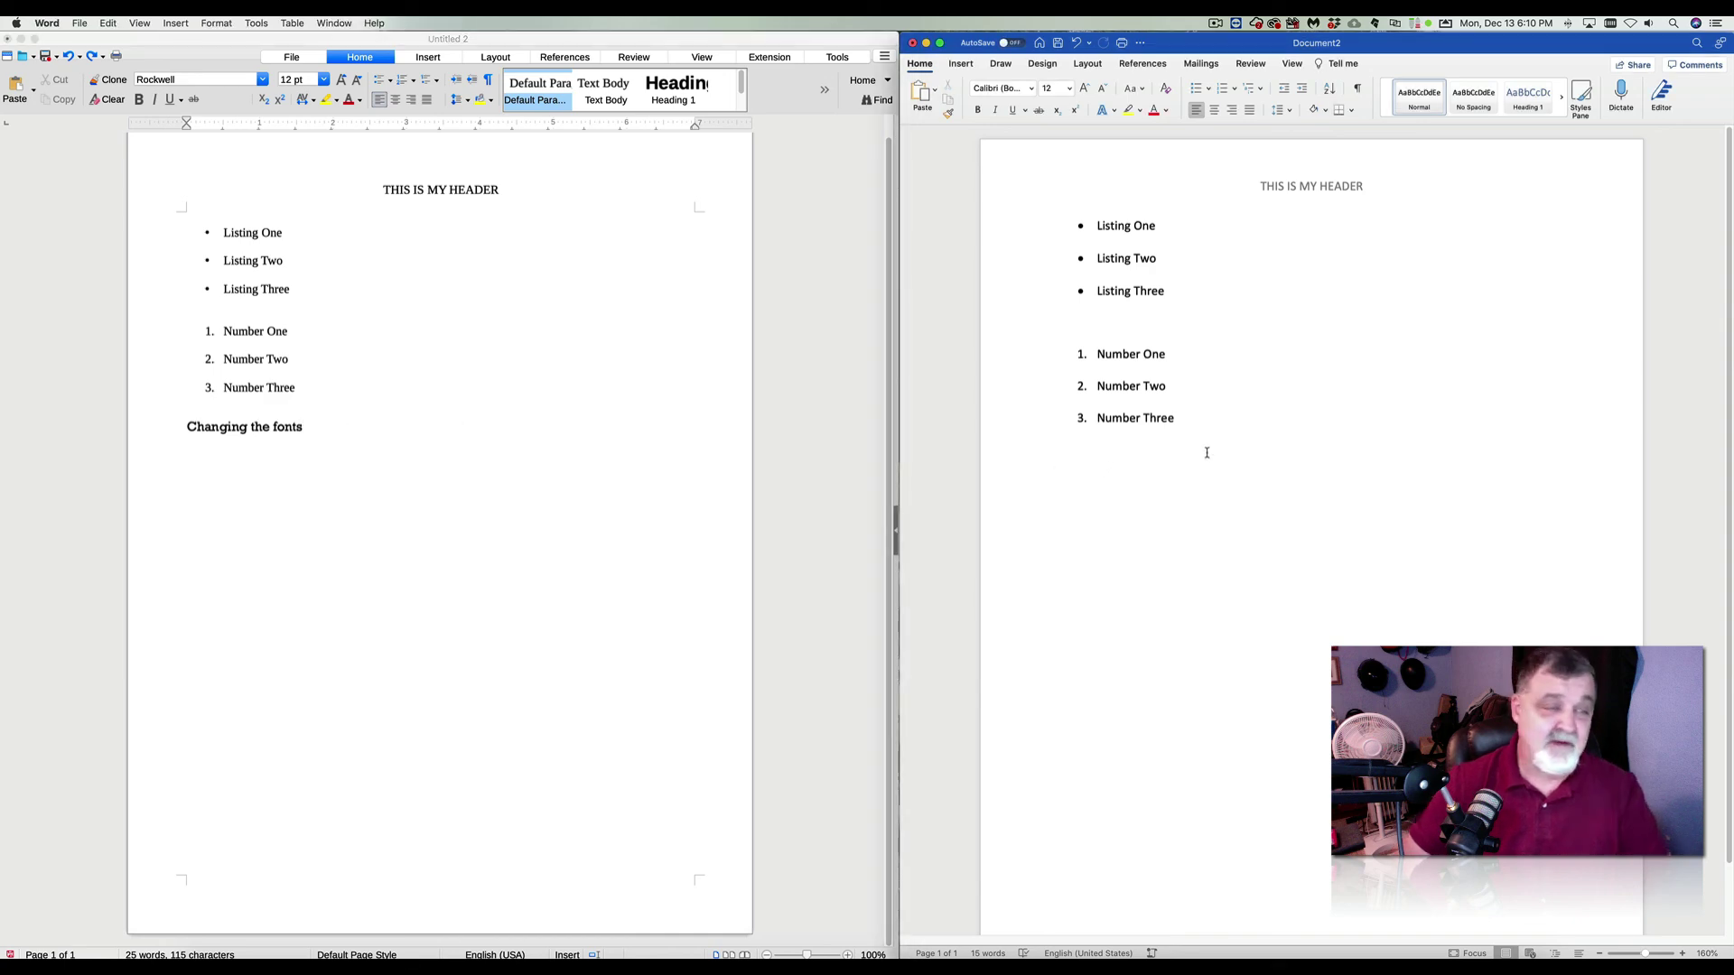
type("Changing")
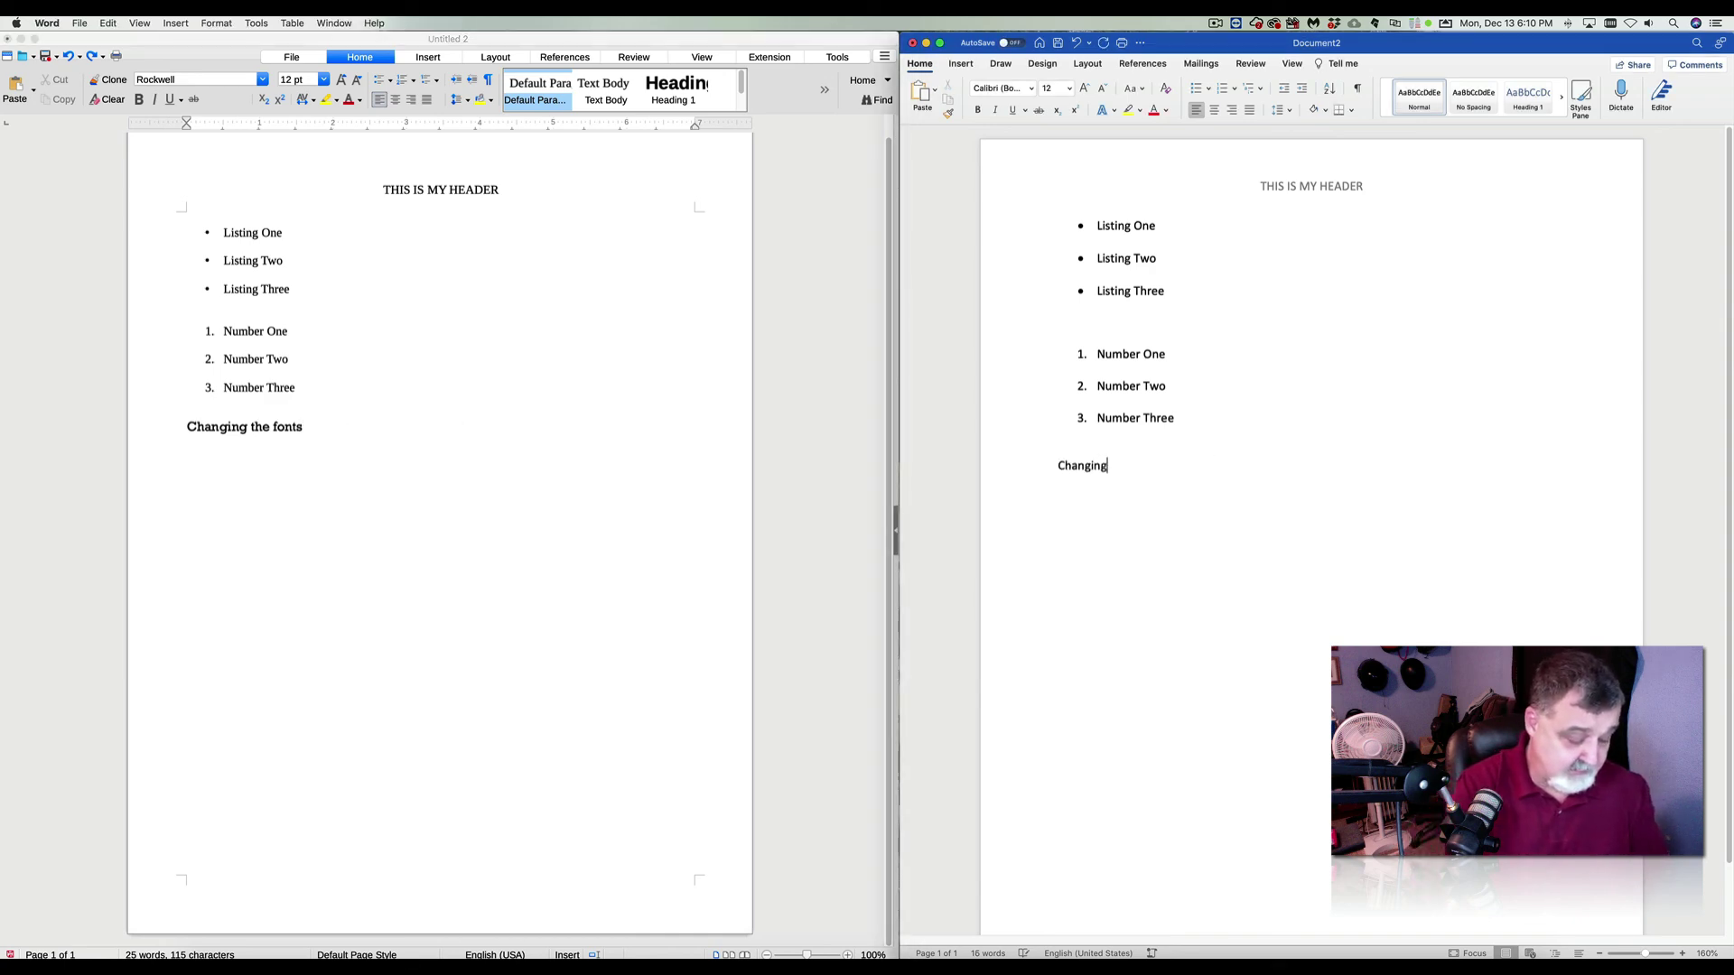
type(" Th")
key("BackSpace")
key("BackSpace")
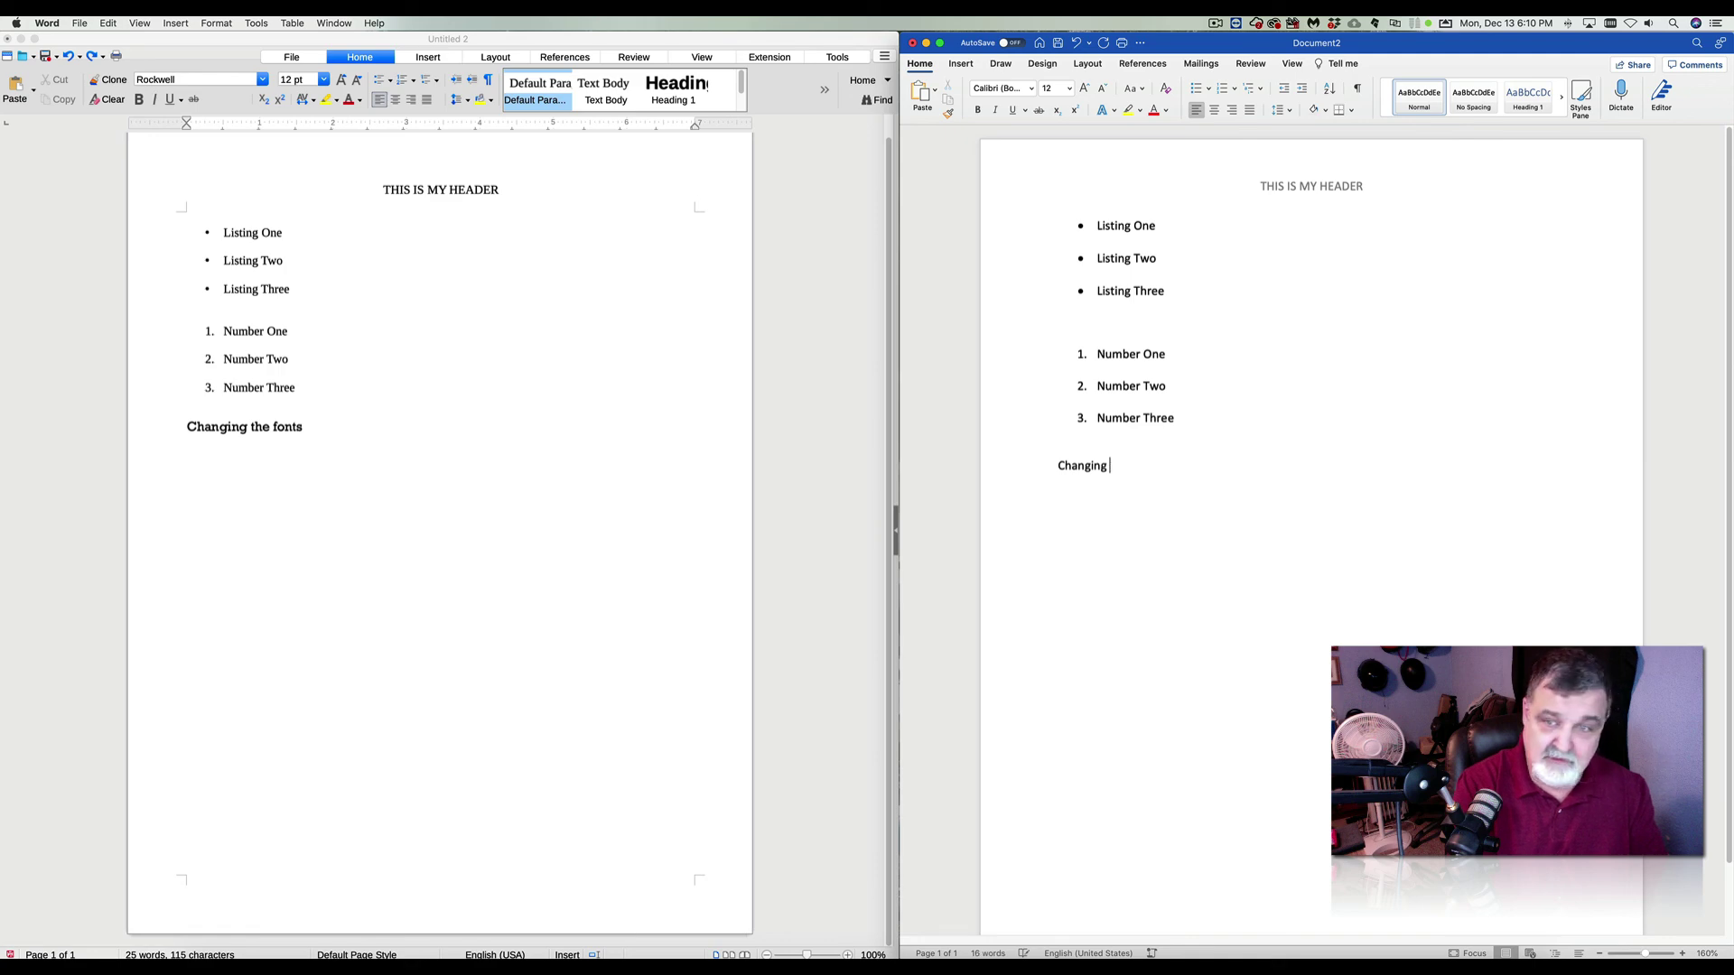
type("the fonts")
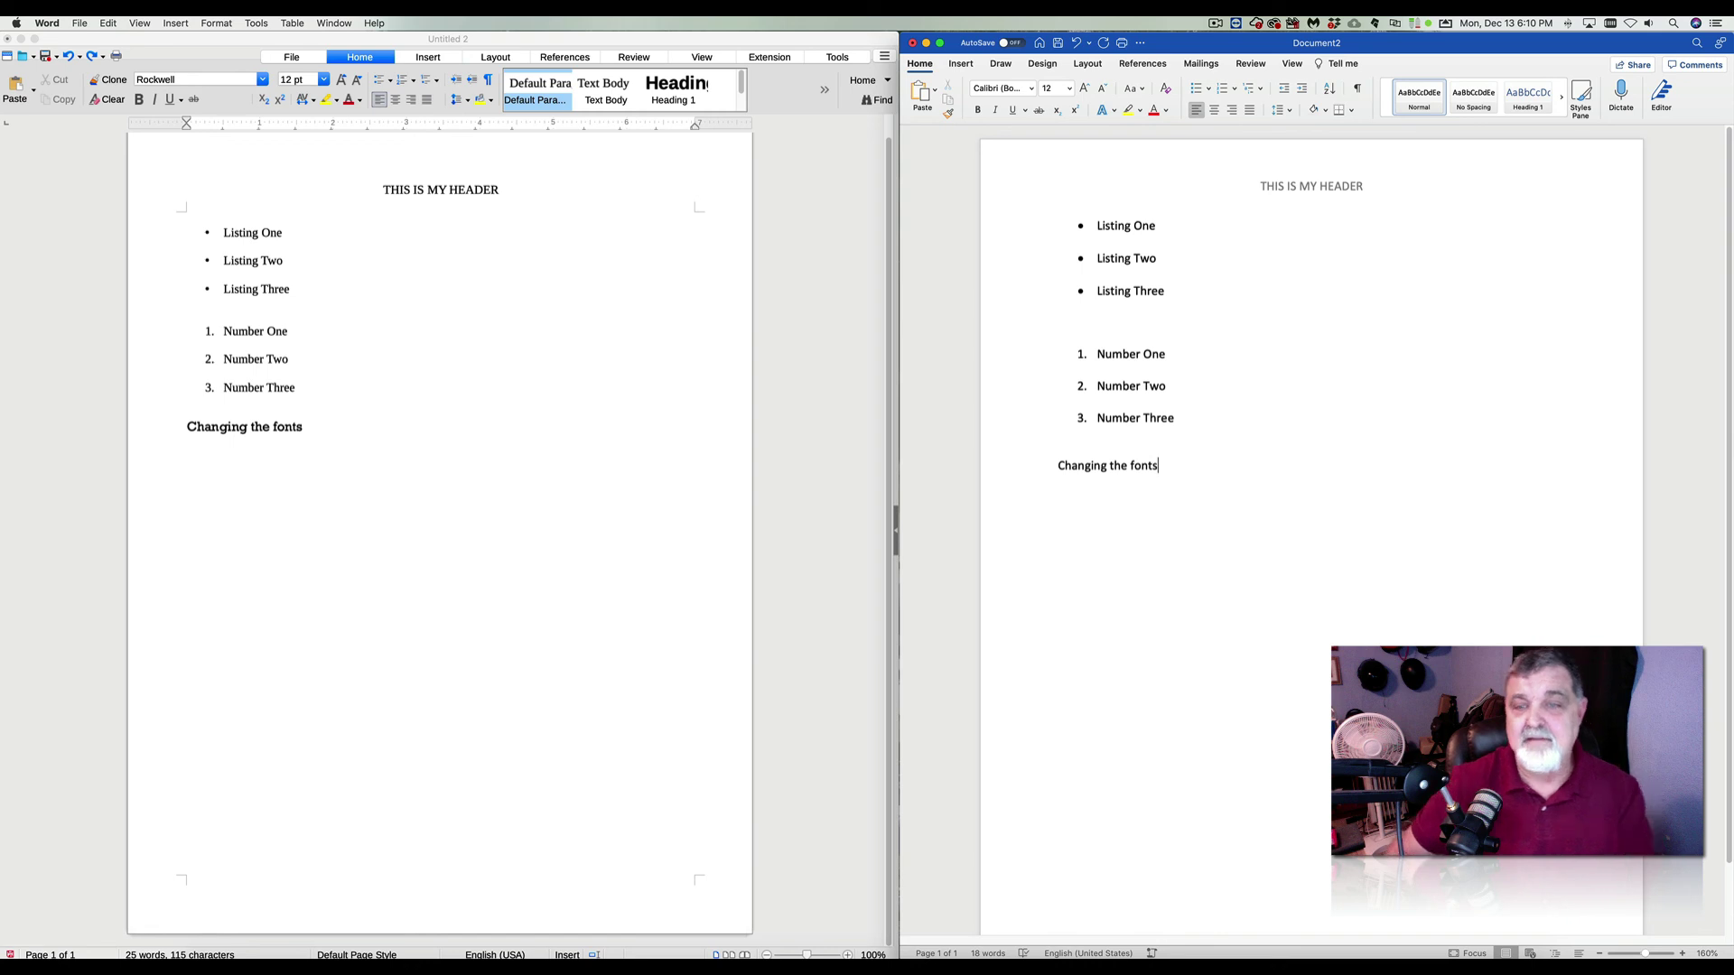
Change the font of the Word document's "Changing the fonts" line to Rockwell and deselect the text.
left_click_drag(1160, 466, 1086, 466)
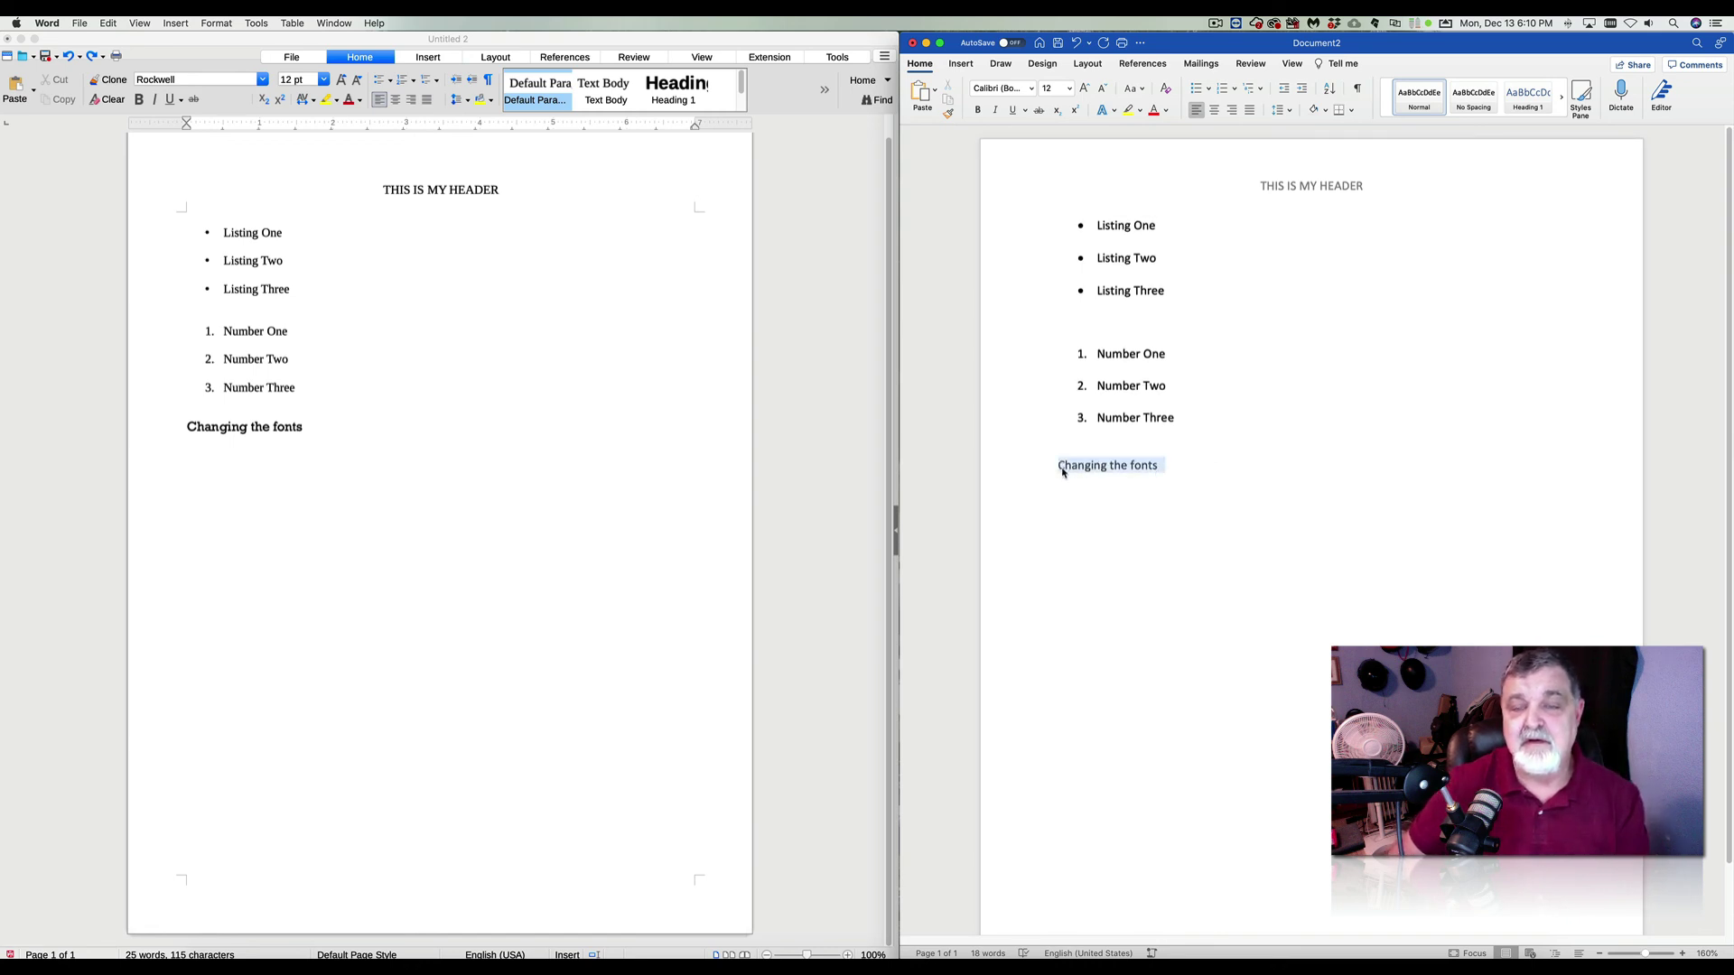
left_click(289, 429)
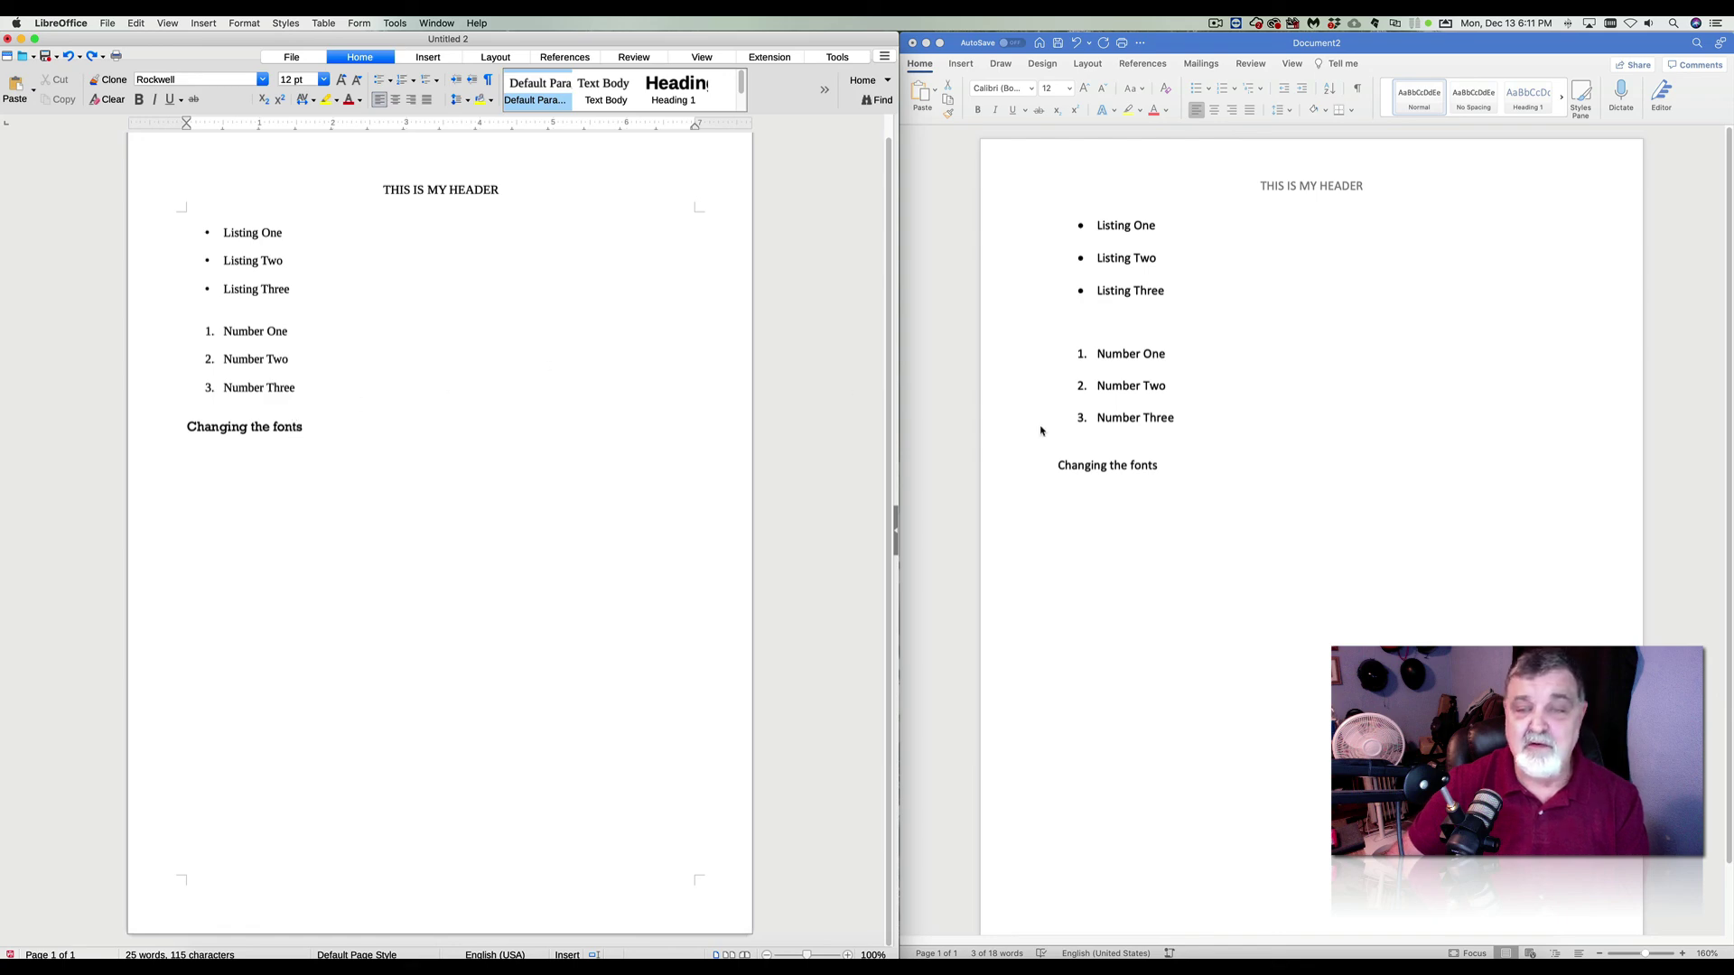
triple_click(1068, 464)
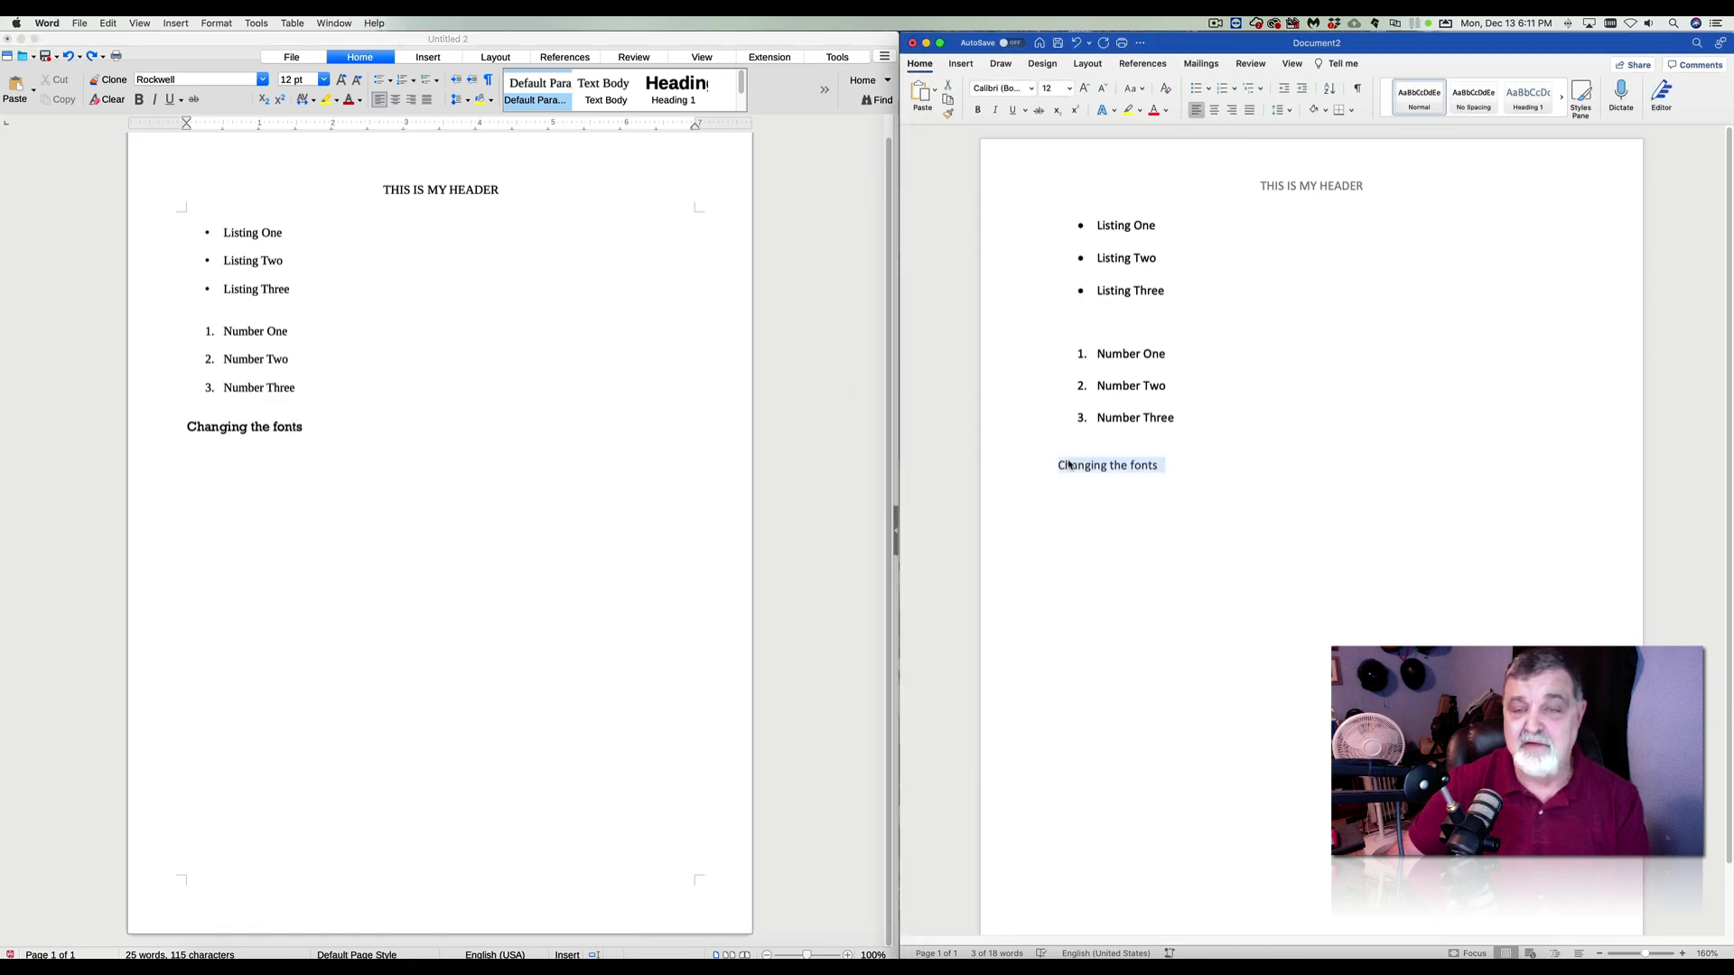
left_click(1177, 453)
left_click_drag(1165, 470, 1077, 467)
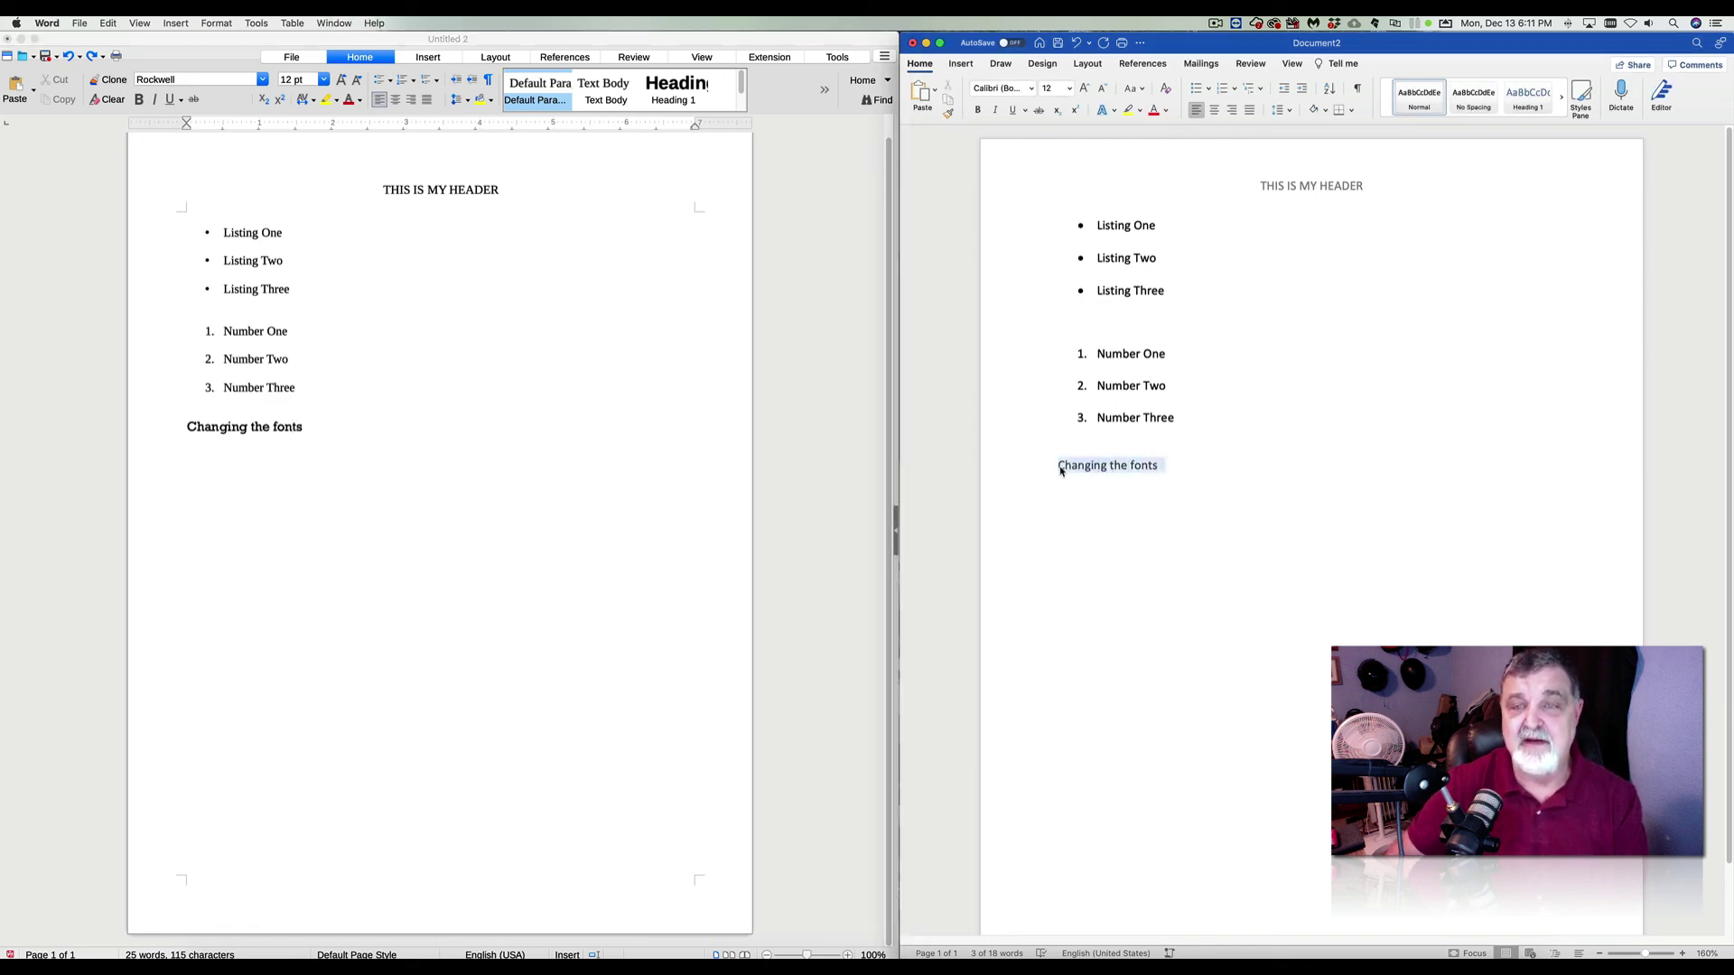
left_click(1030, 90)
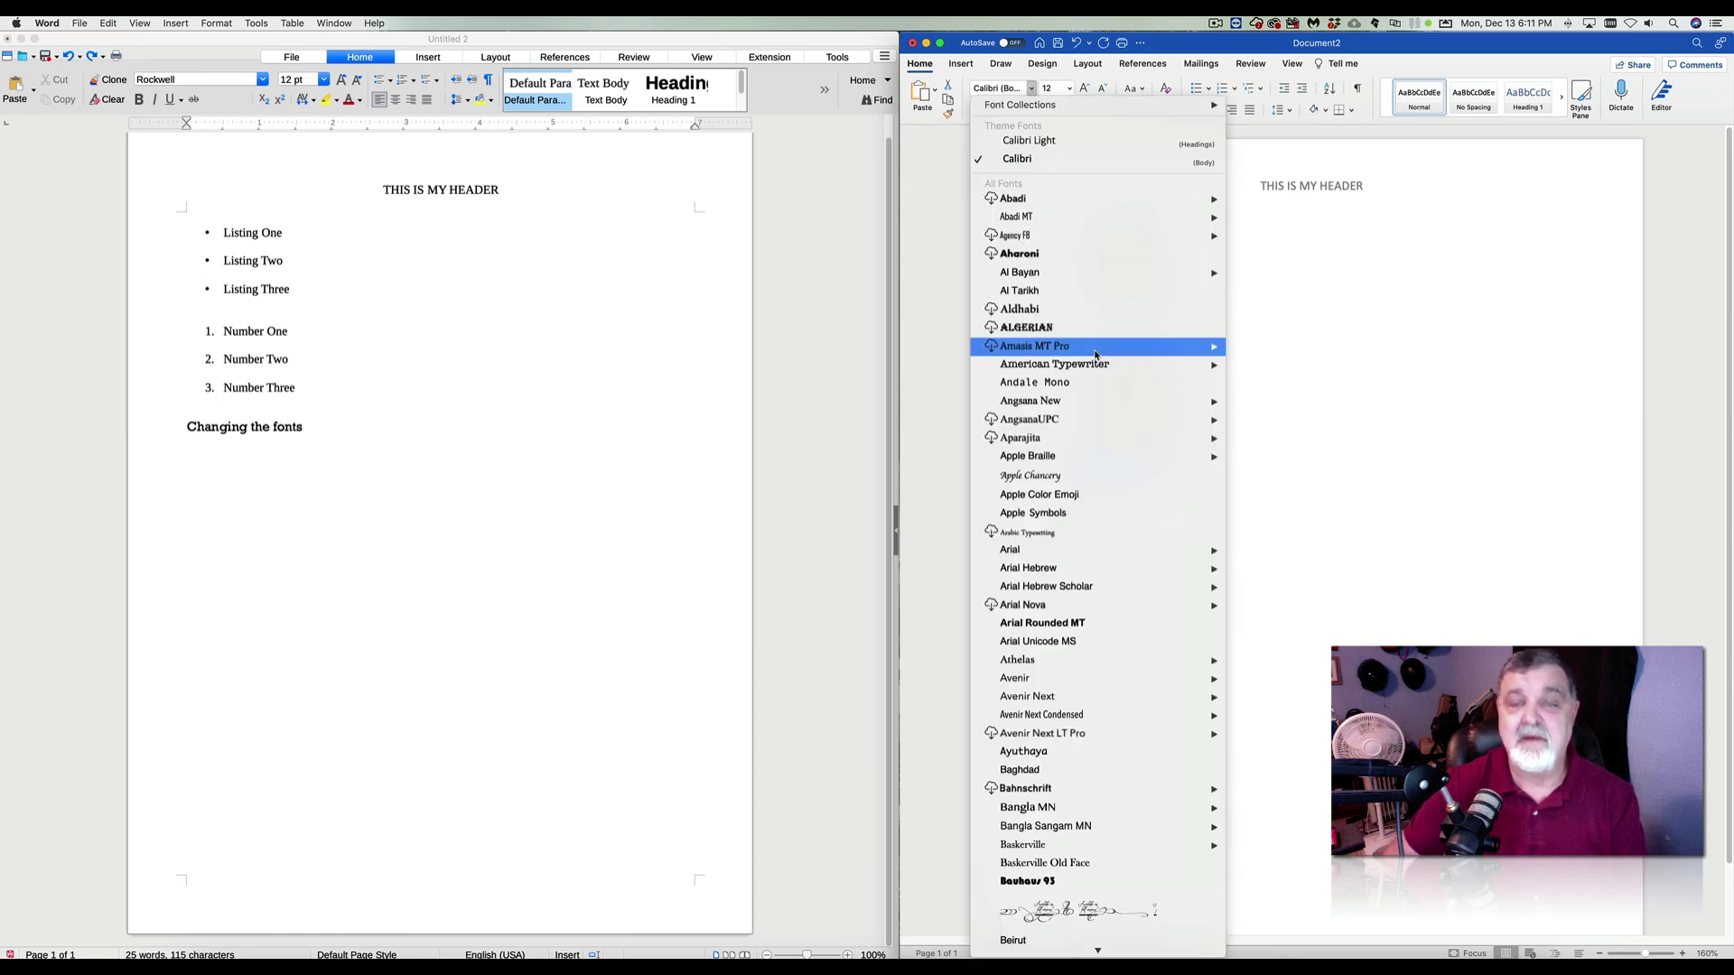
mouse_move(1111, 408)
scroll(1110, 410, "down", 15)
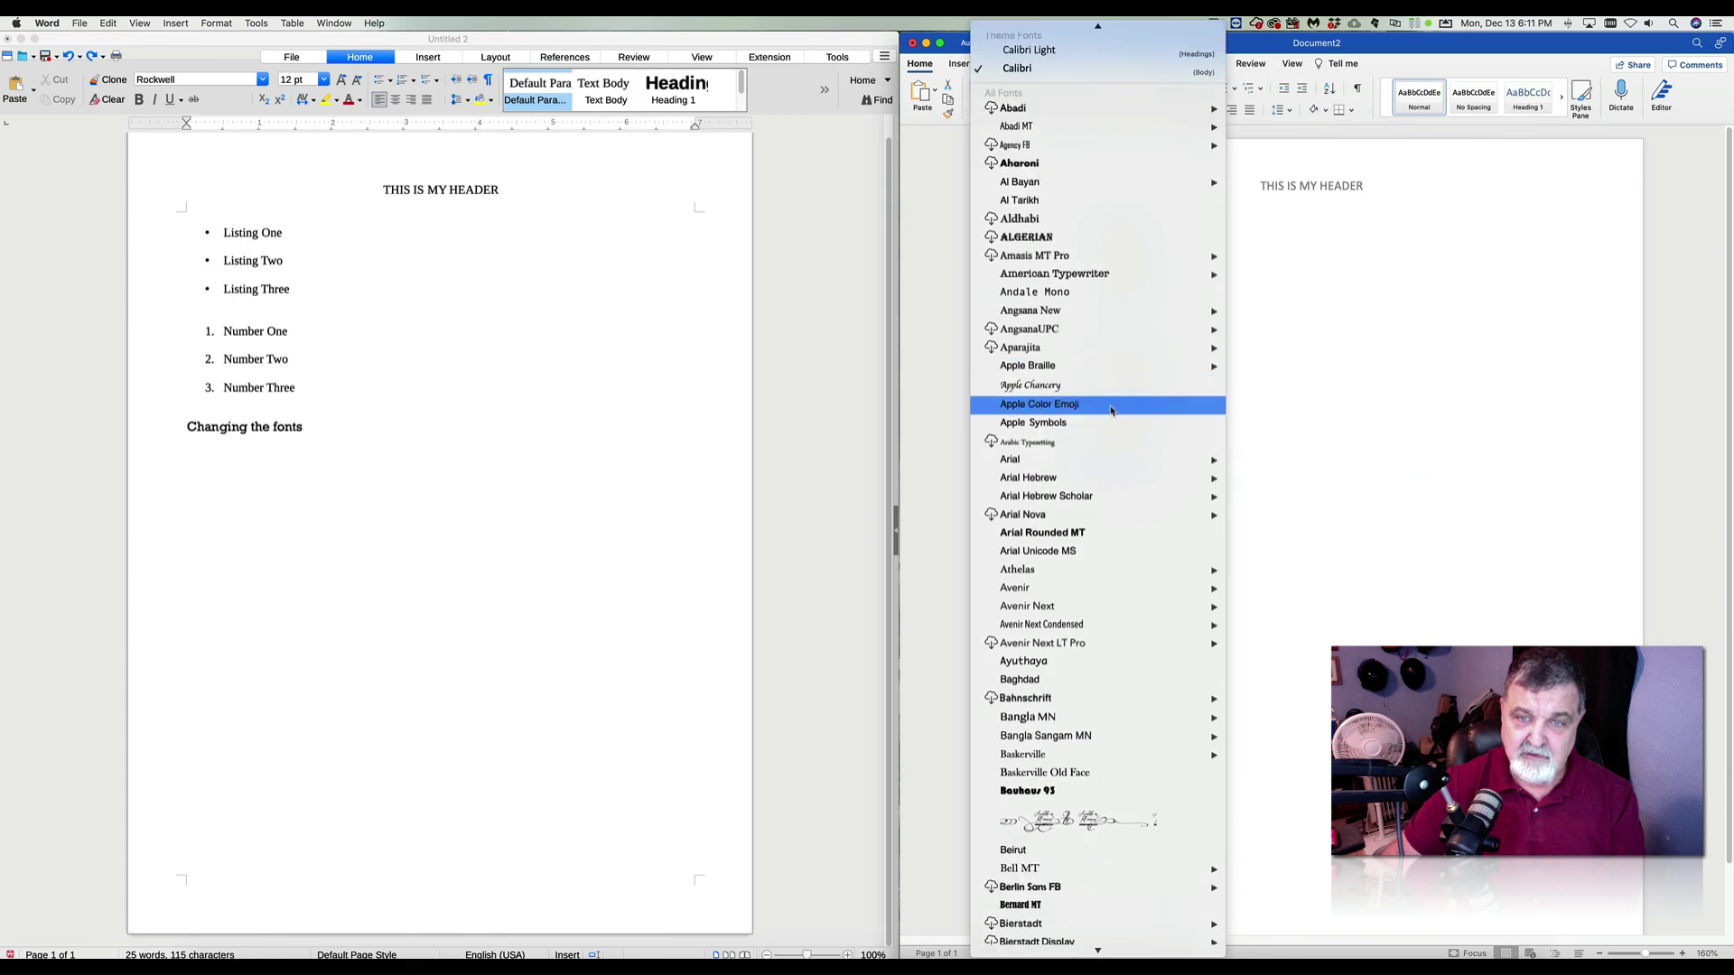
scroll(1111, 411, "down", 20)
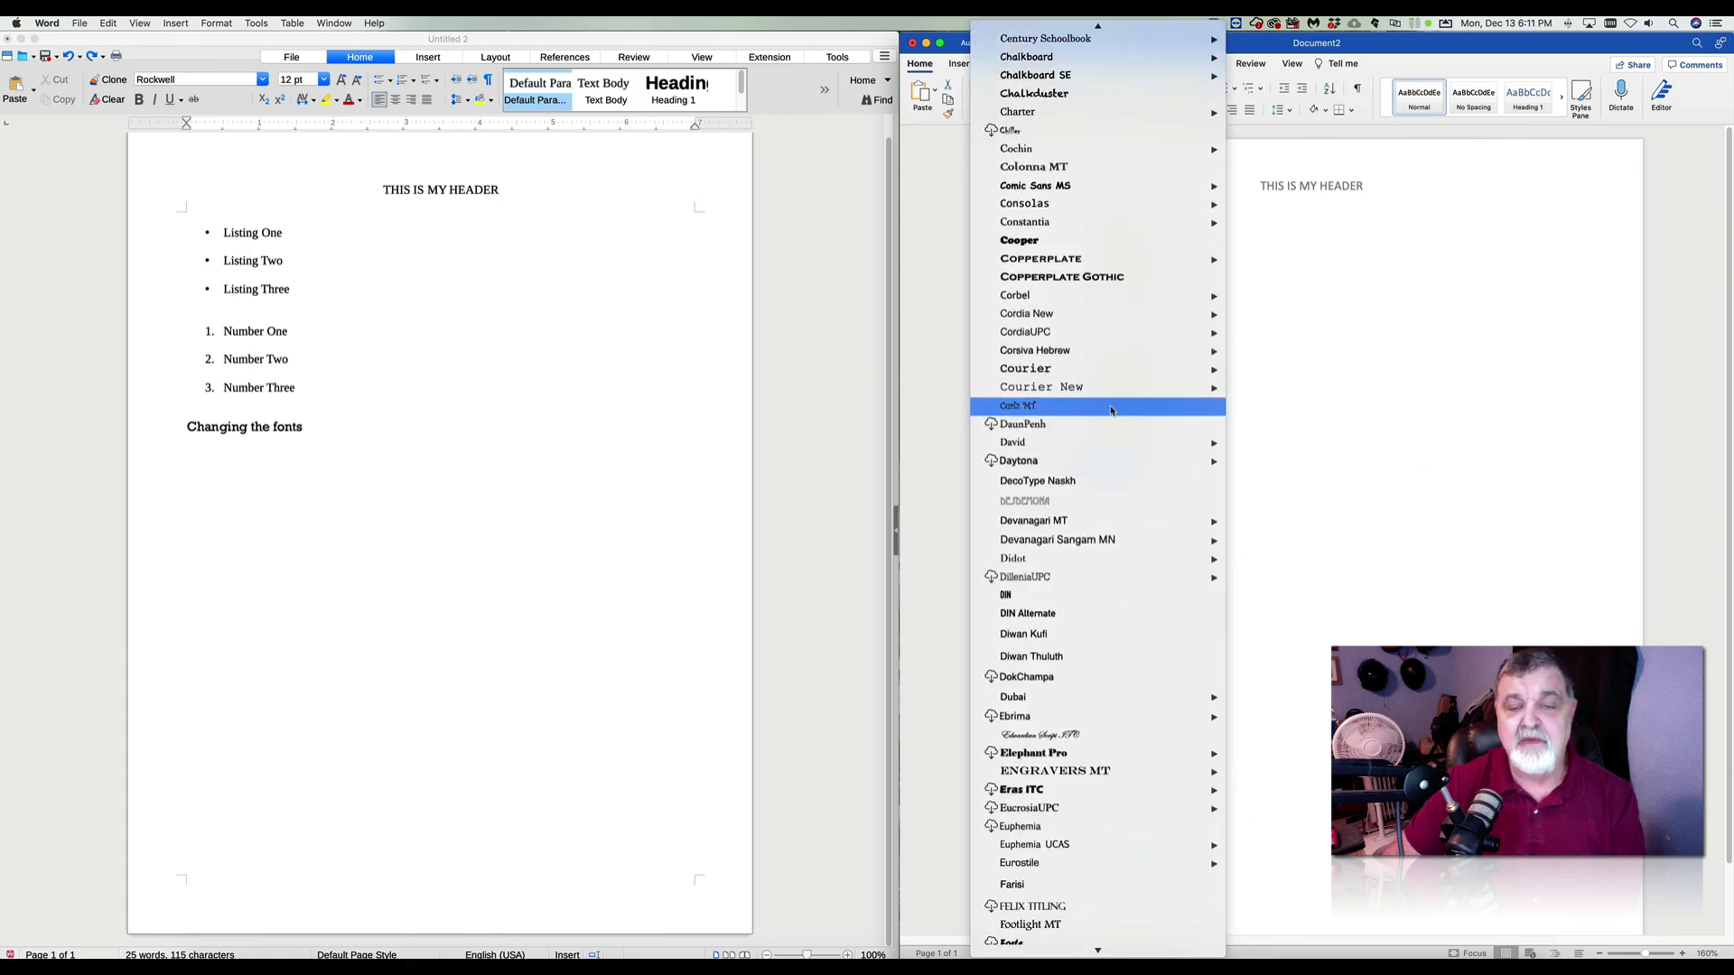
scroll(1110, 411, "down", 20)
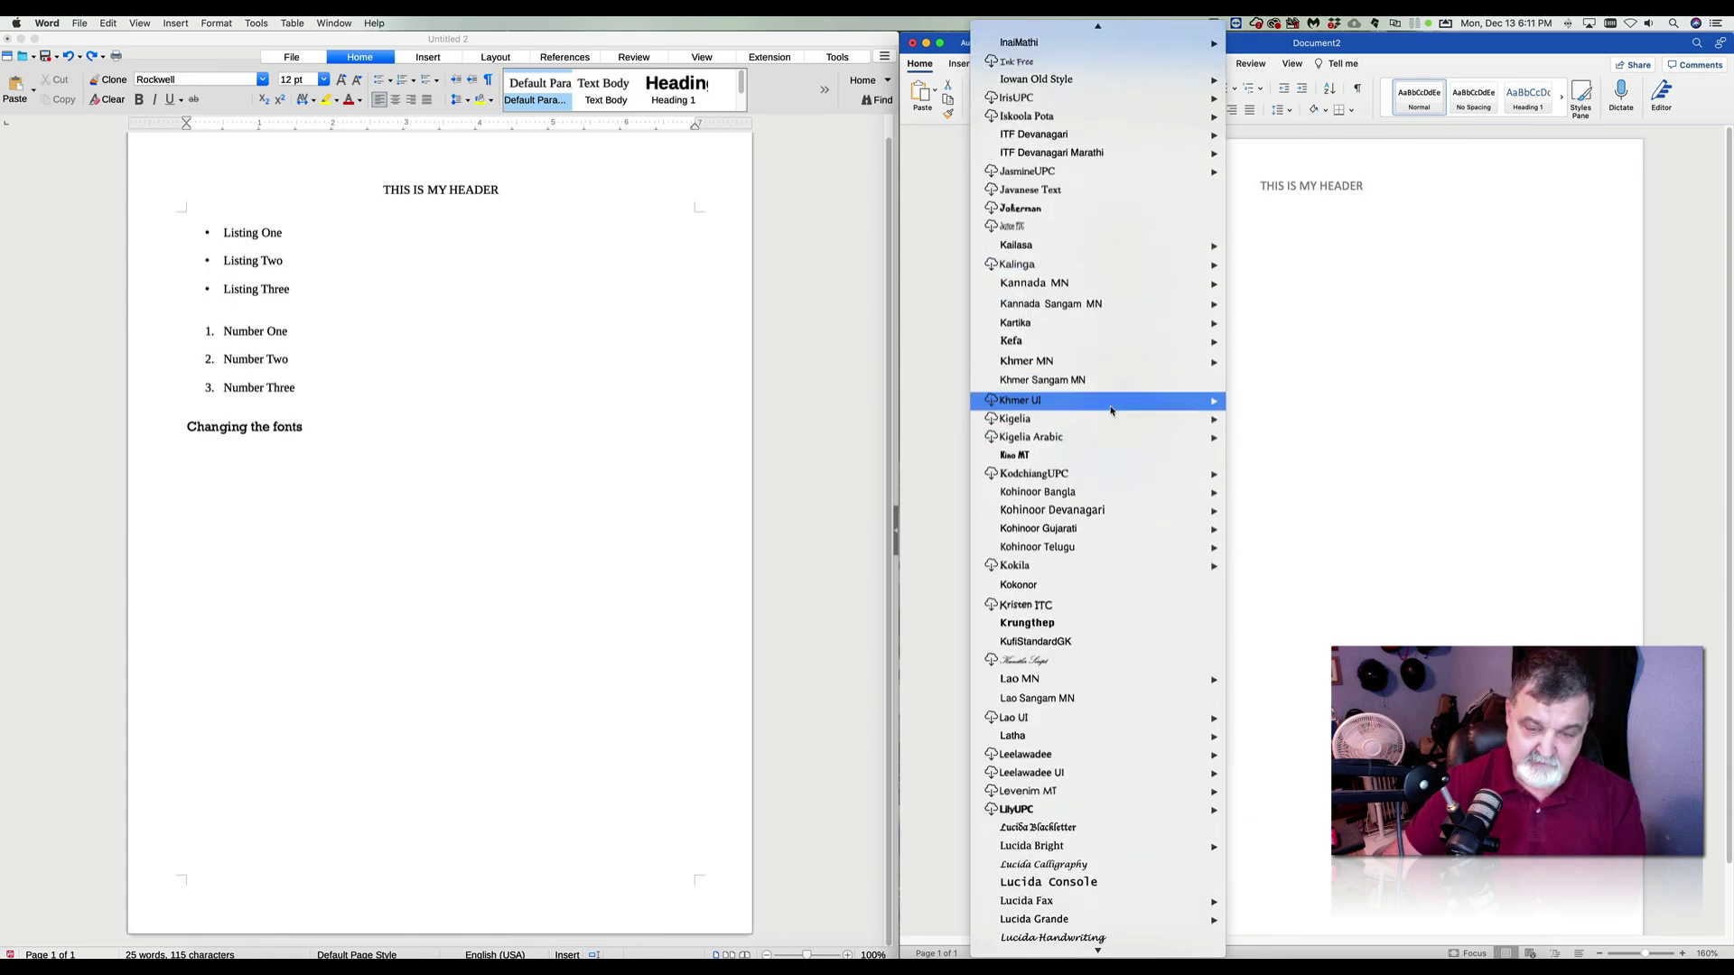
scroll(1111, 411, "down", 20)
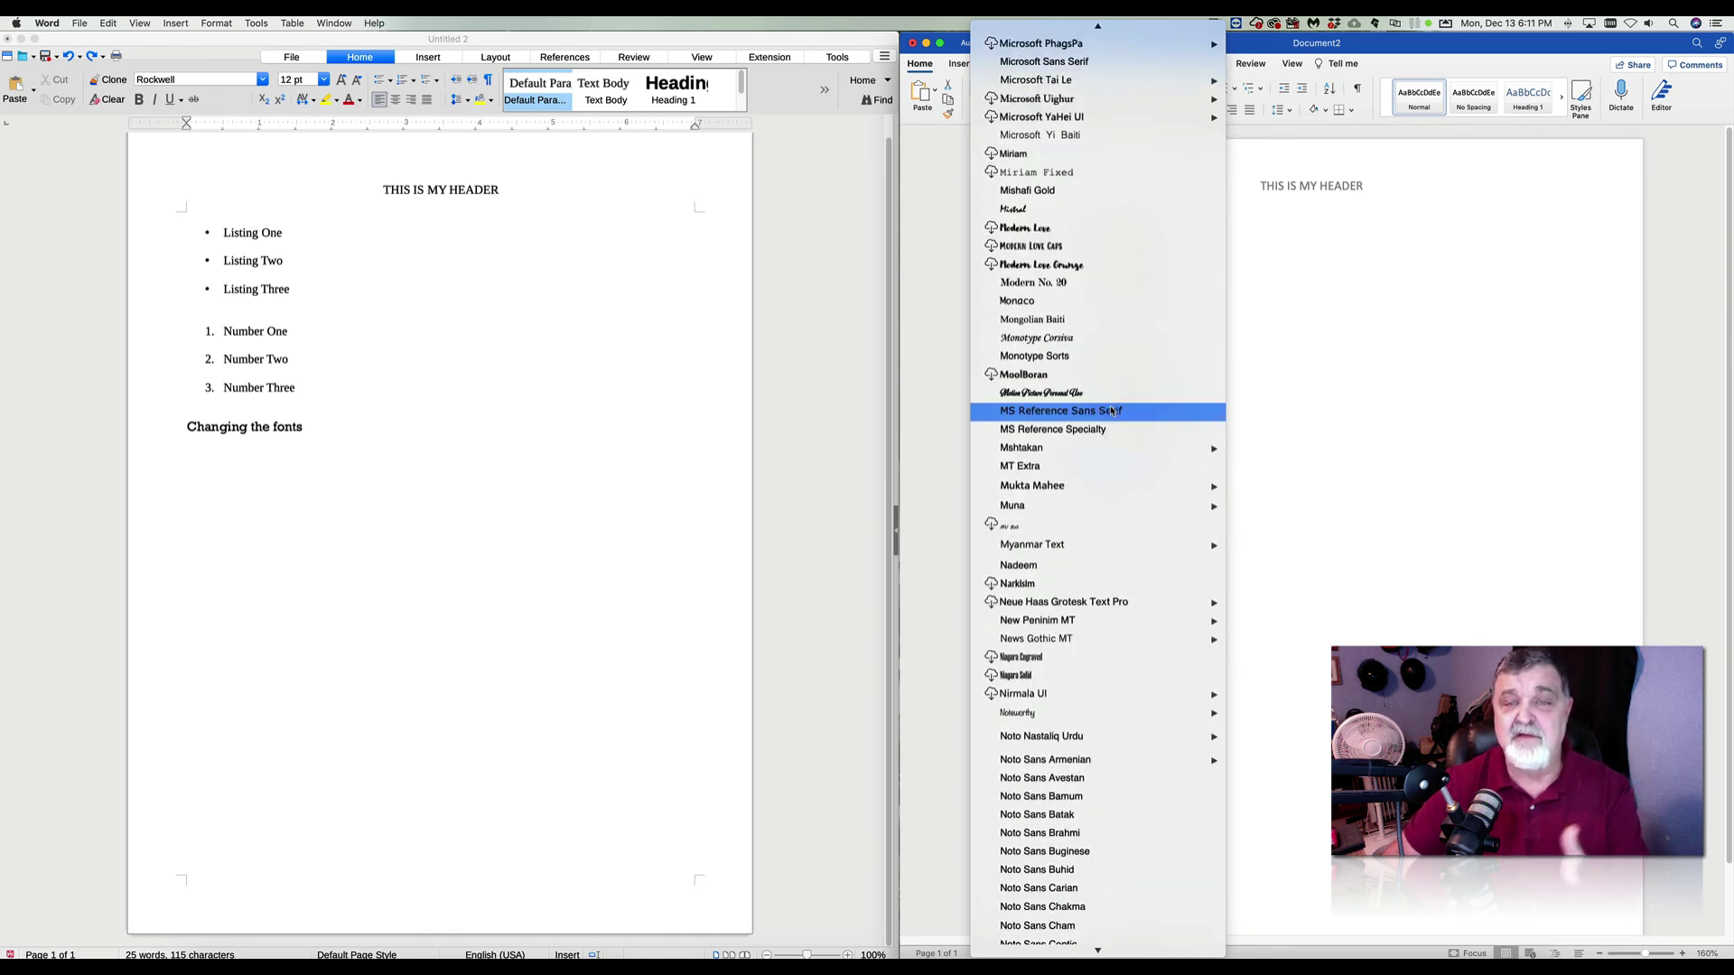
scroll(1110, 410, "down", 20)
scroll(1111, 411, "down", 20)
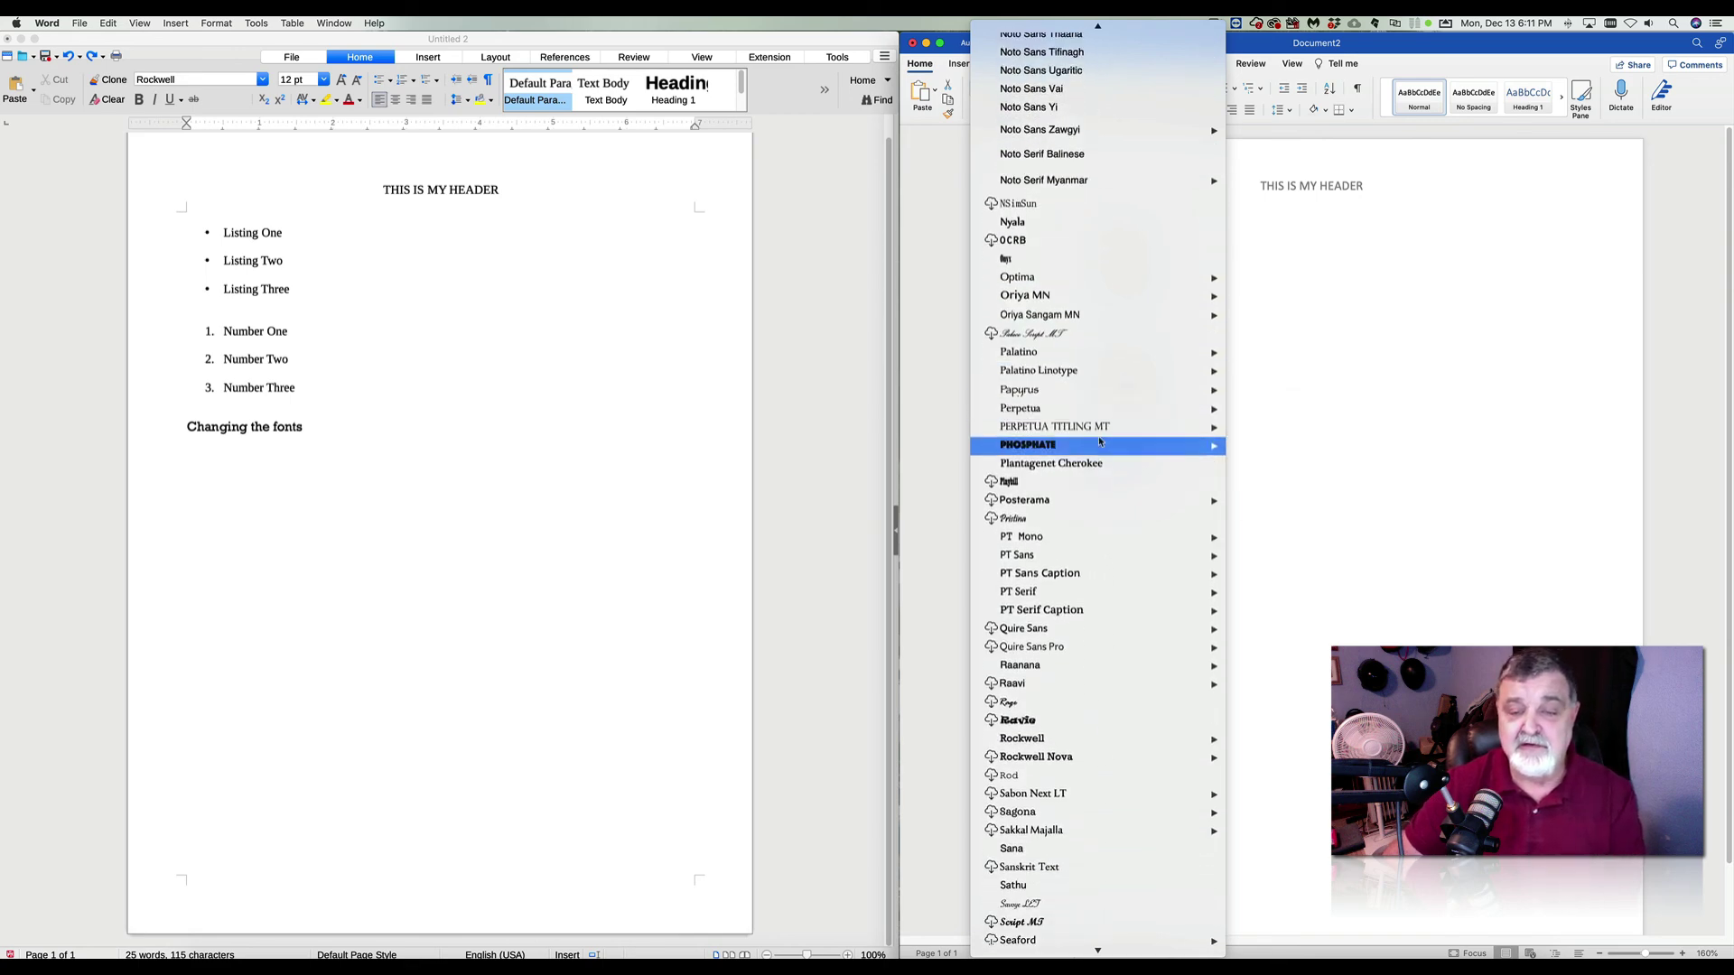
mouse_move(1027, 745)
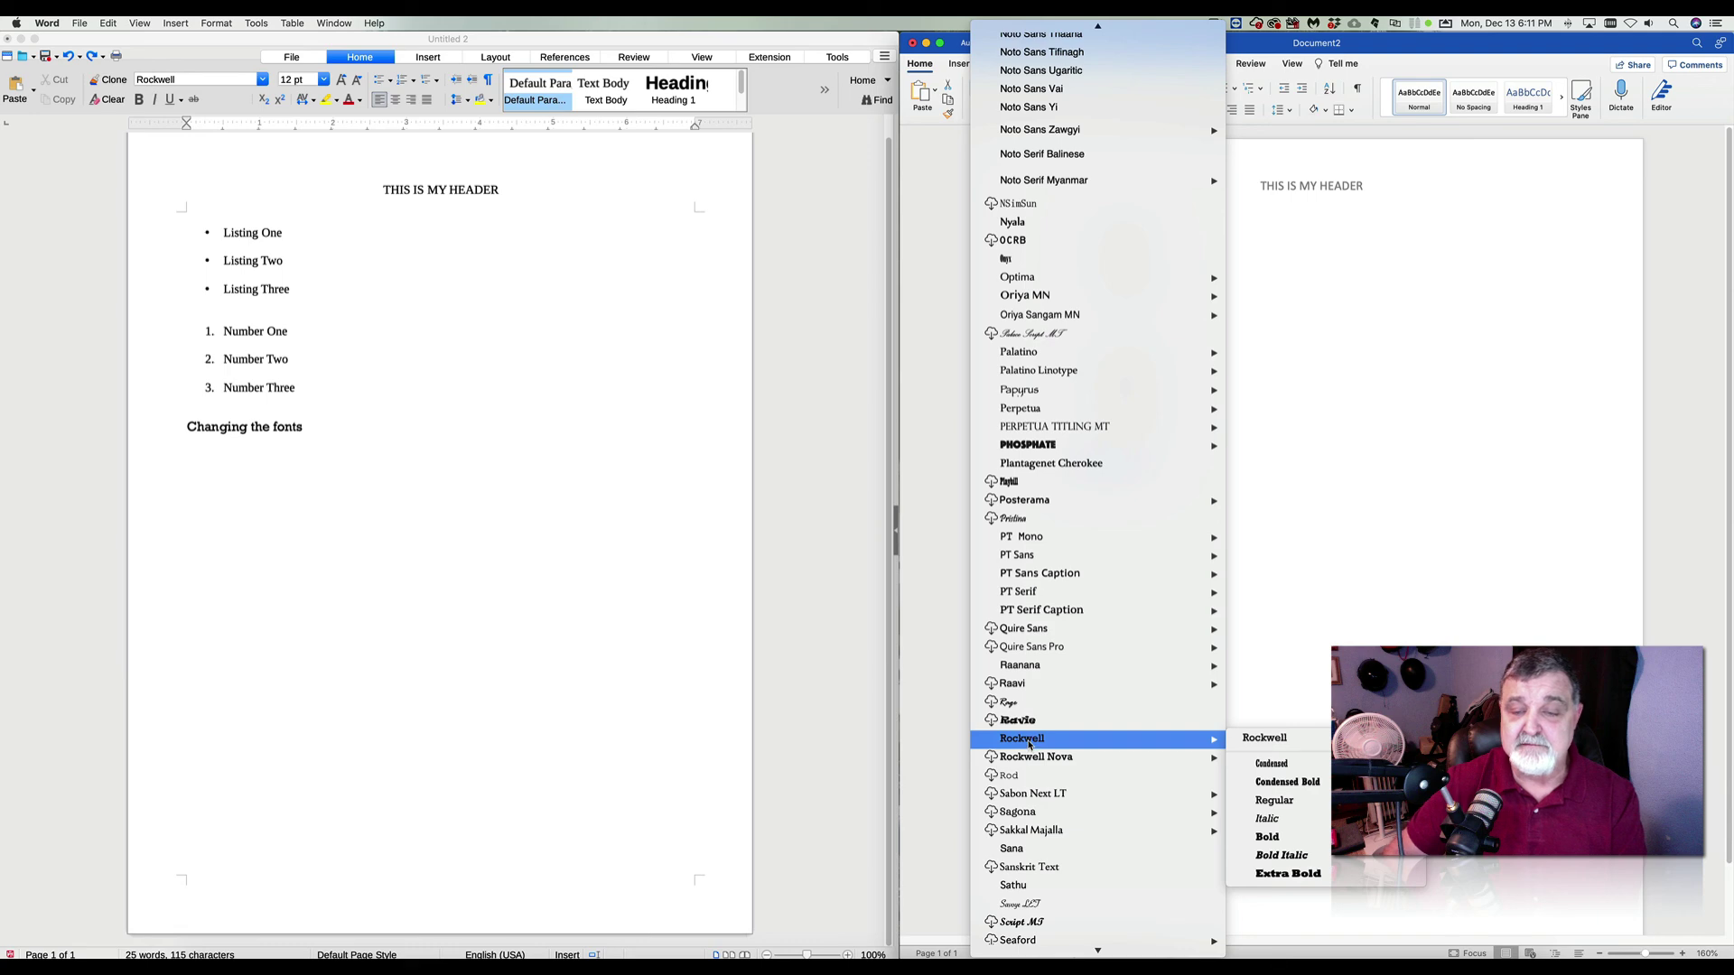
left_click(1249, 742)
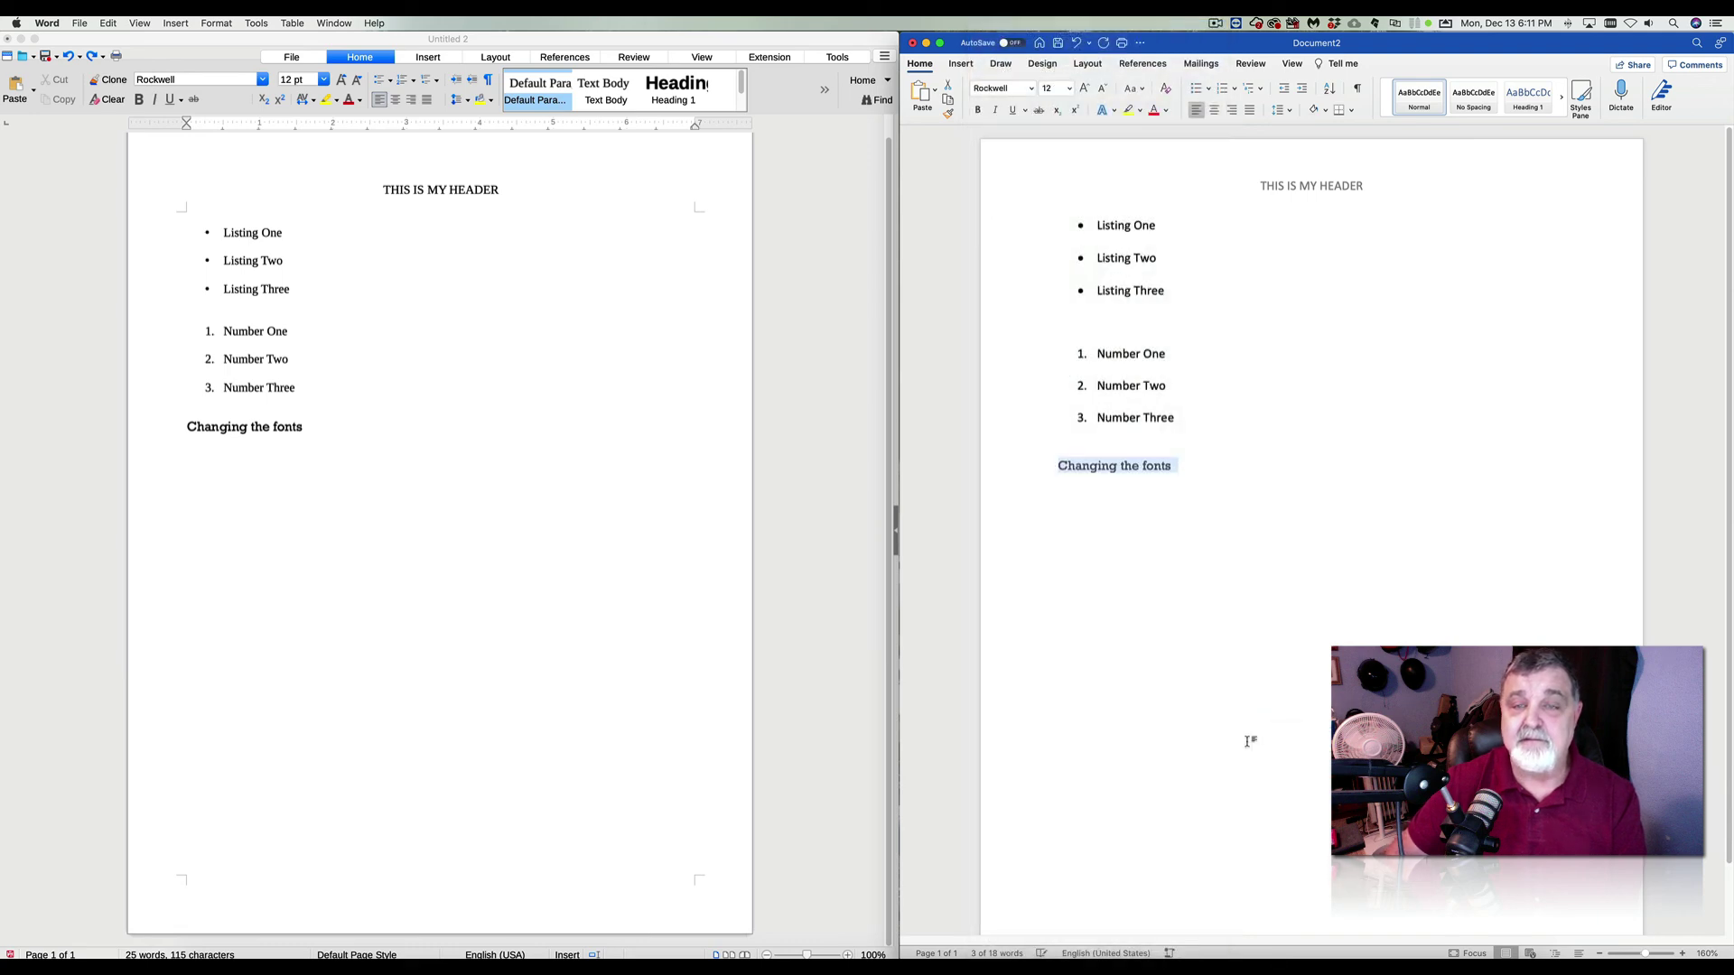
left_click(1208, 481)
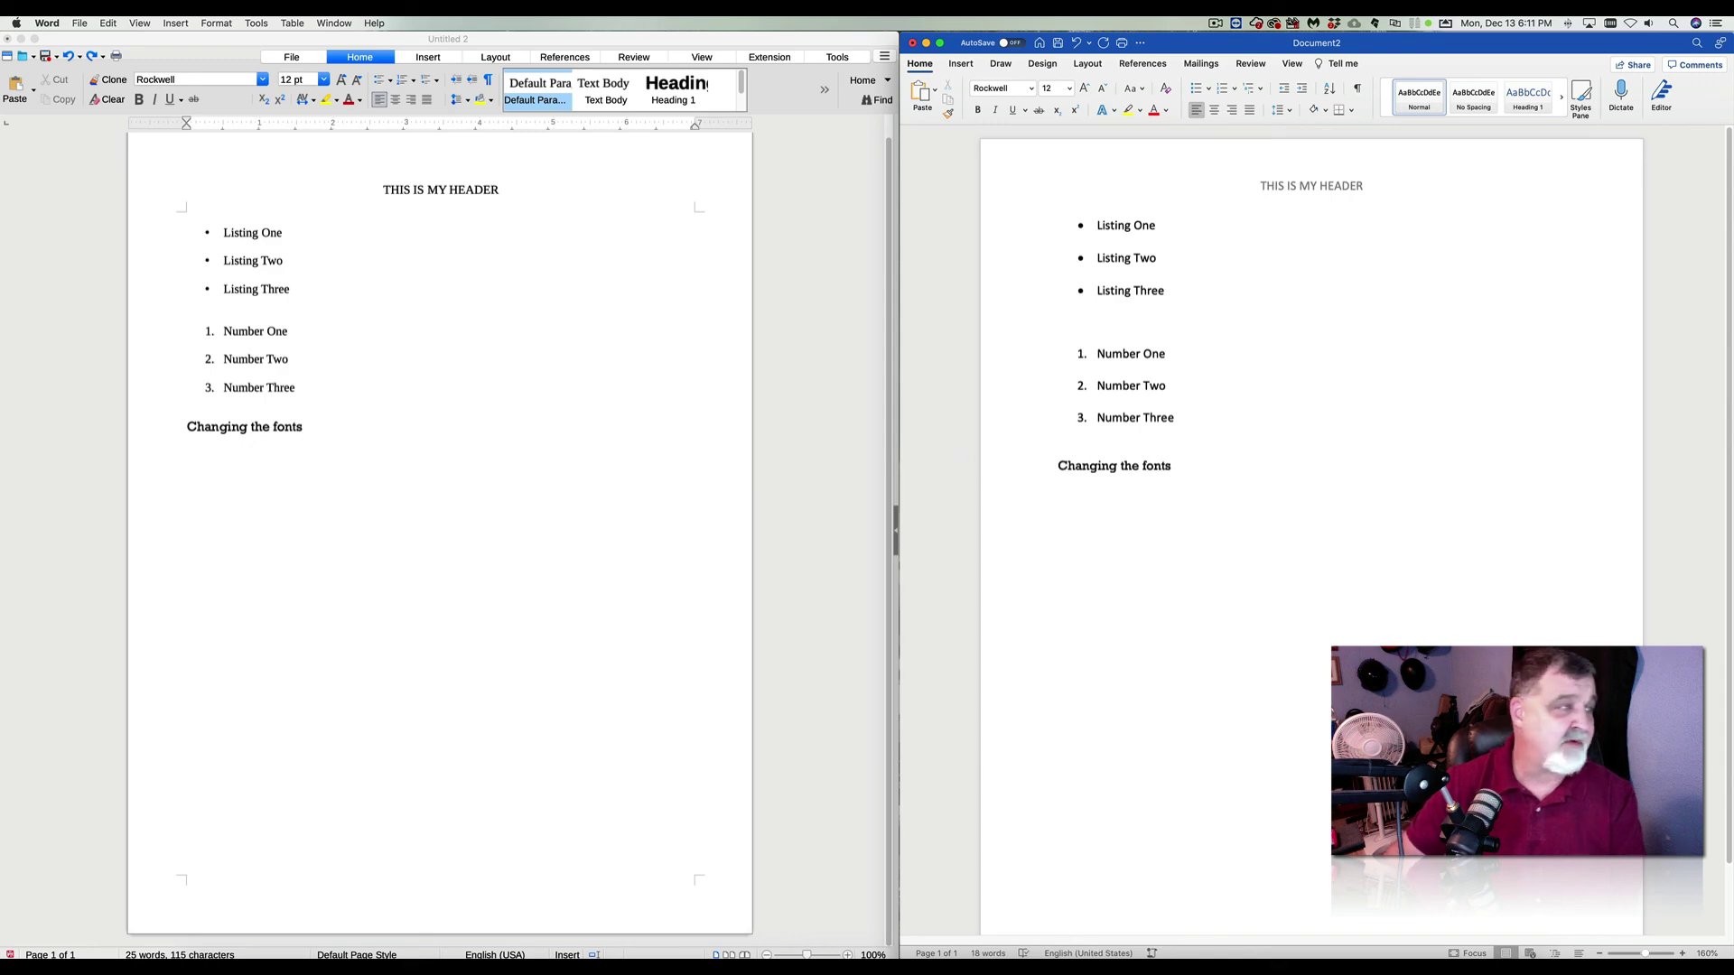
Switch to the TextEdit checklist, underline the "Change the font" item and put the checklist window away.
key("cmd+Tab")
left_click_drag(192, 292, 894, 207)
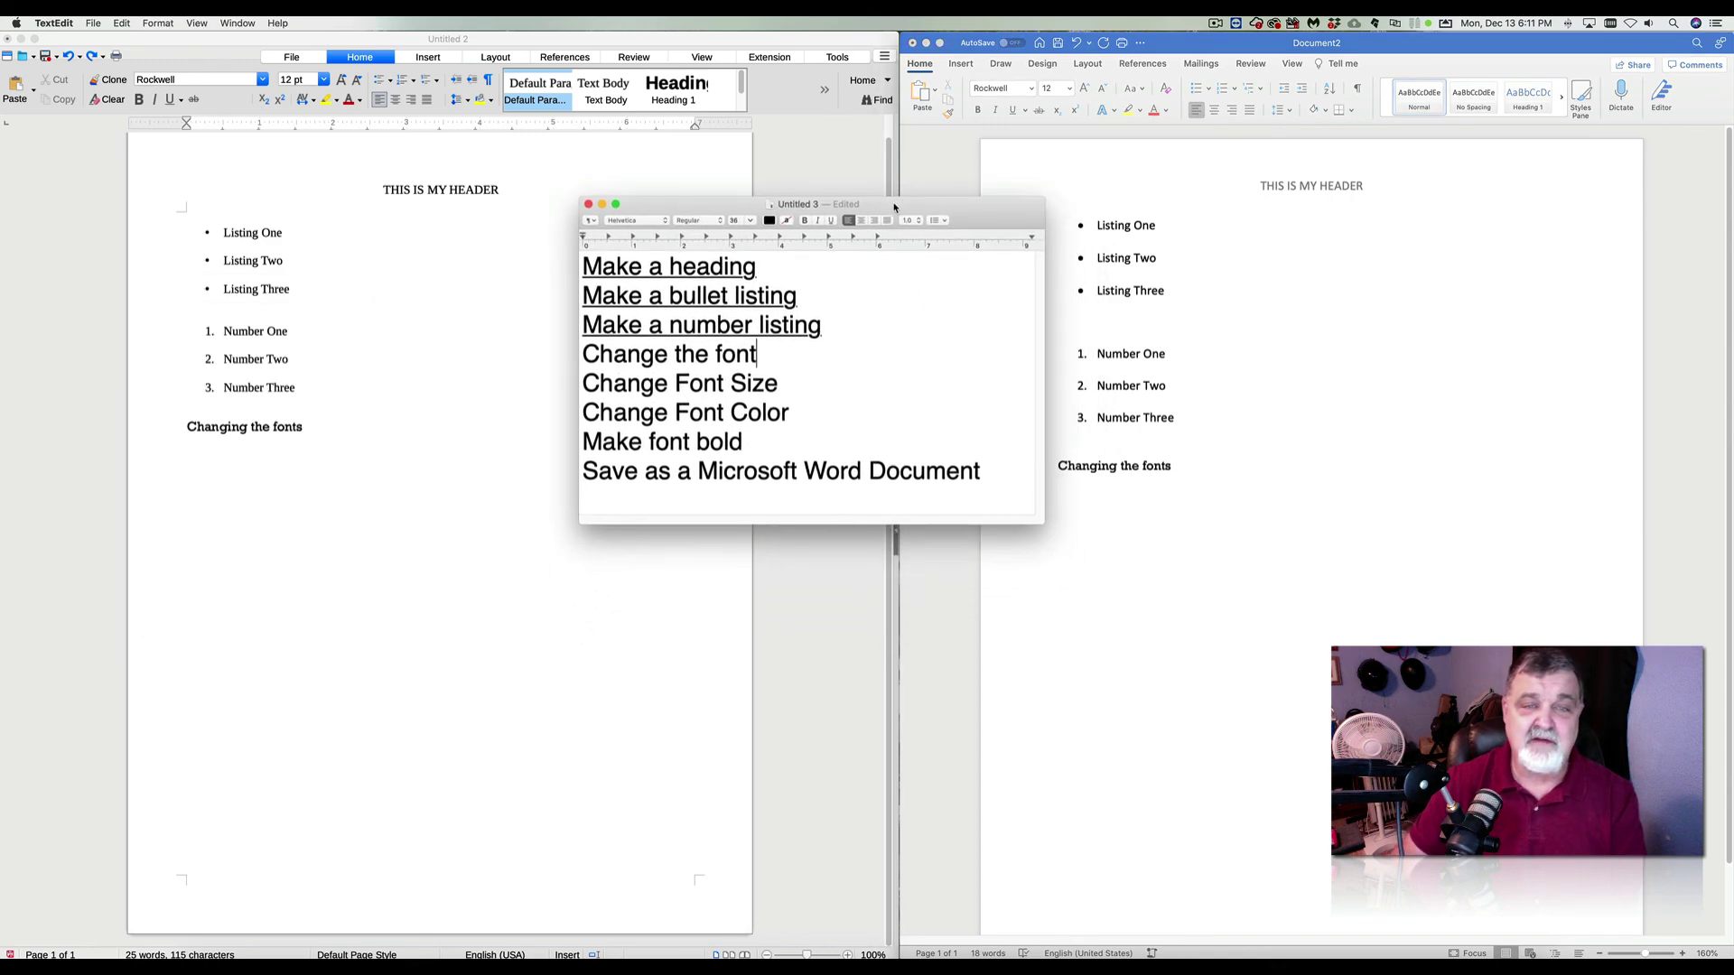
left_click_drag(765, 352, 583, 353)
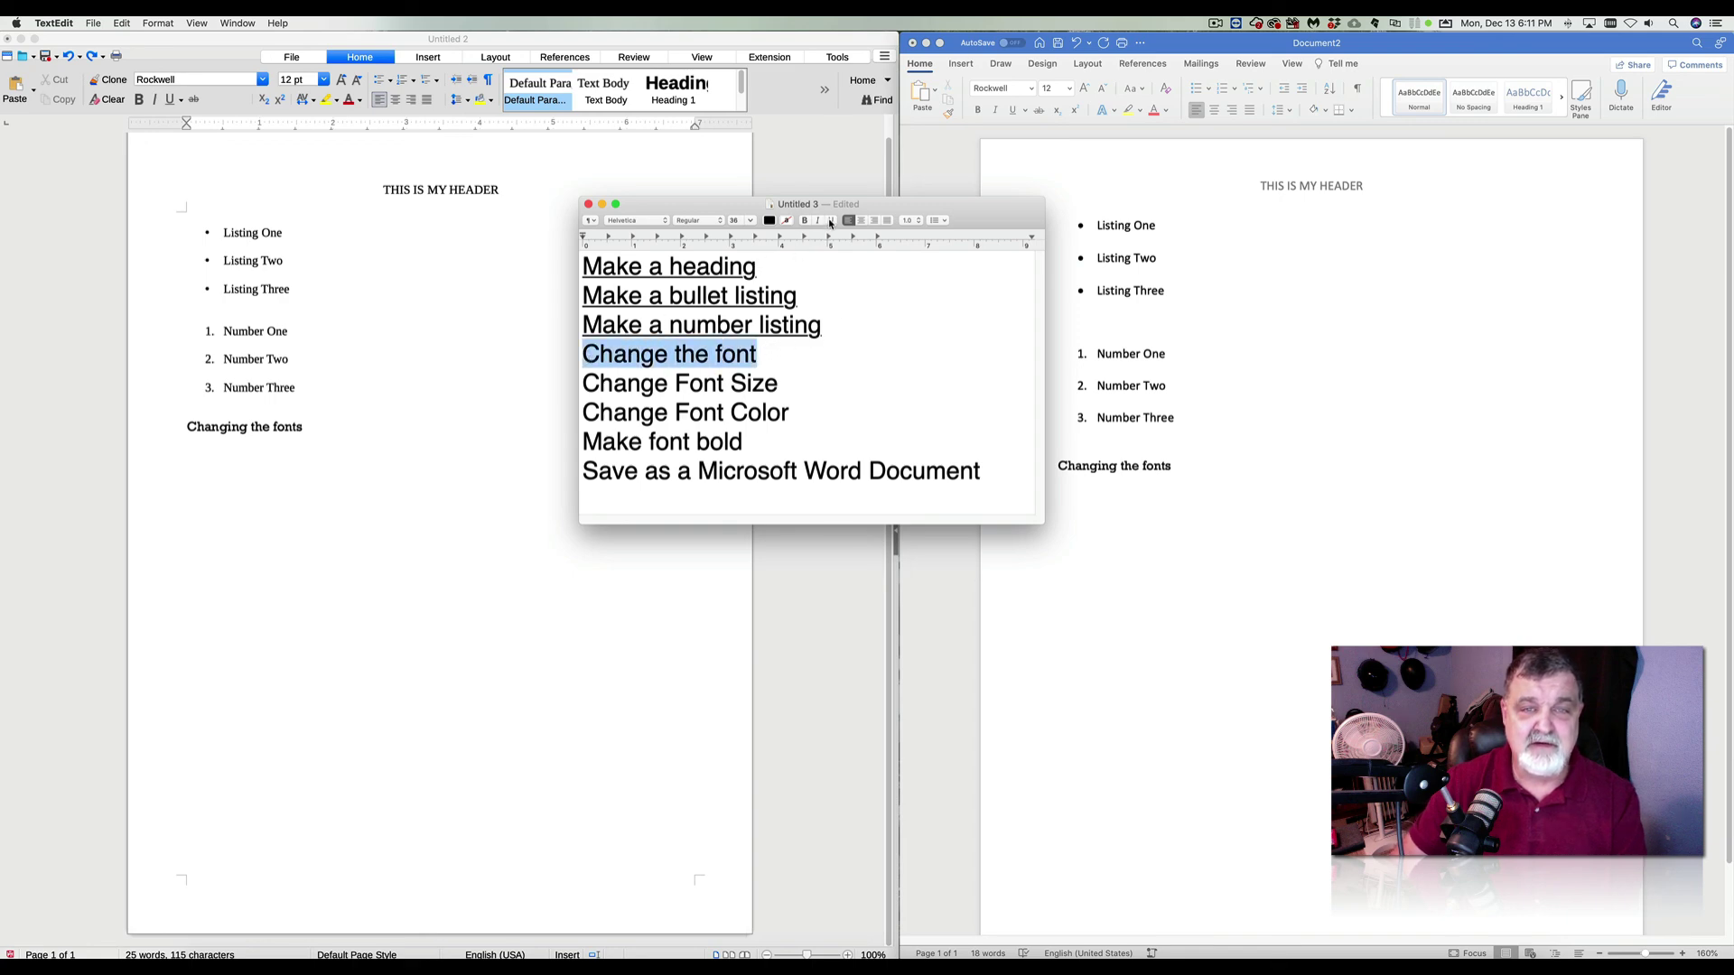
left_click(831, 222)
left_click(788, 375)
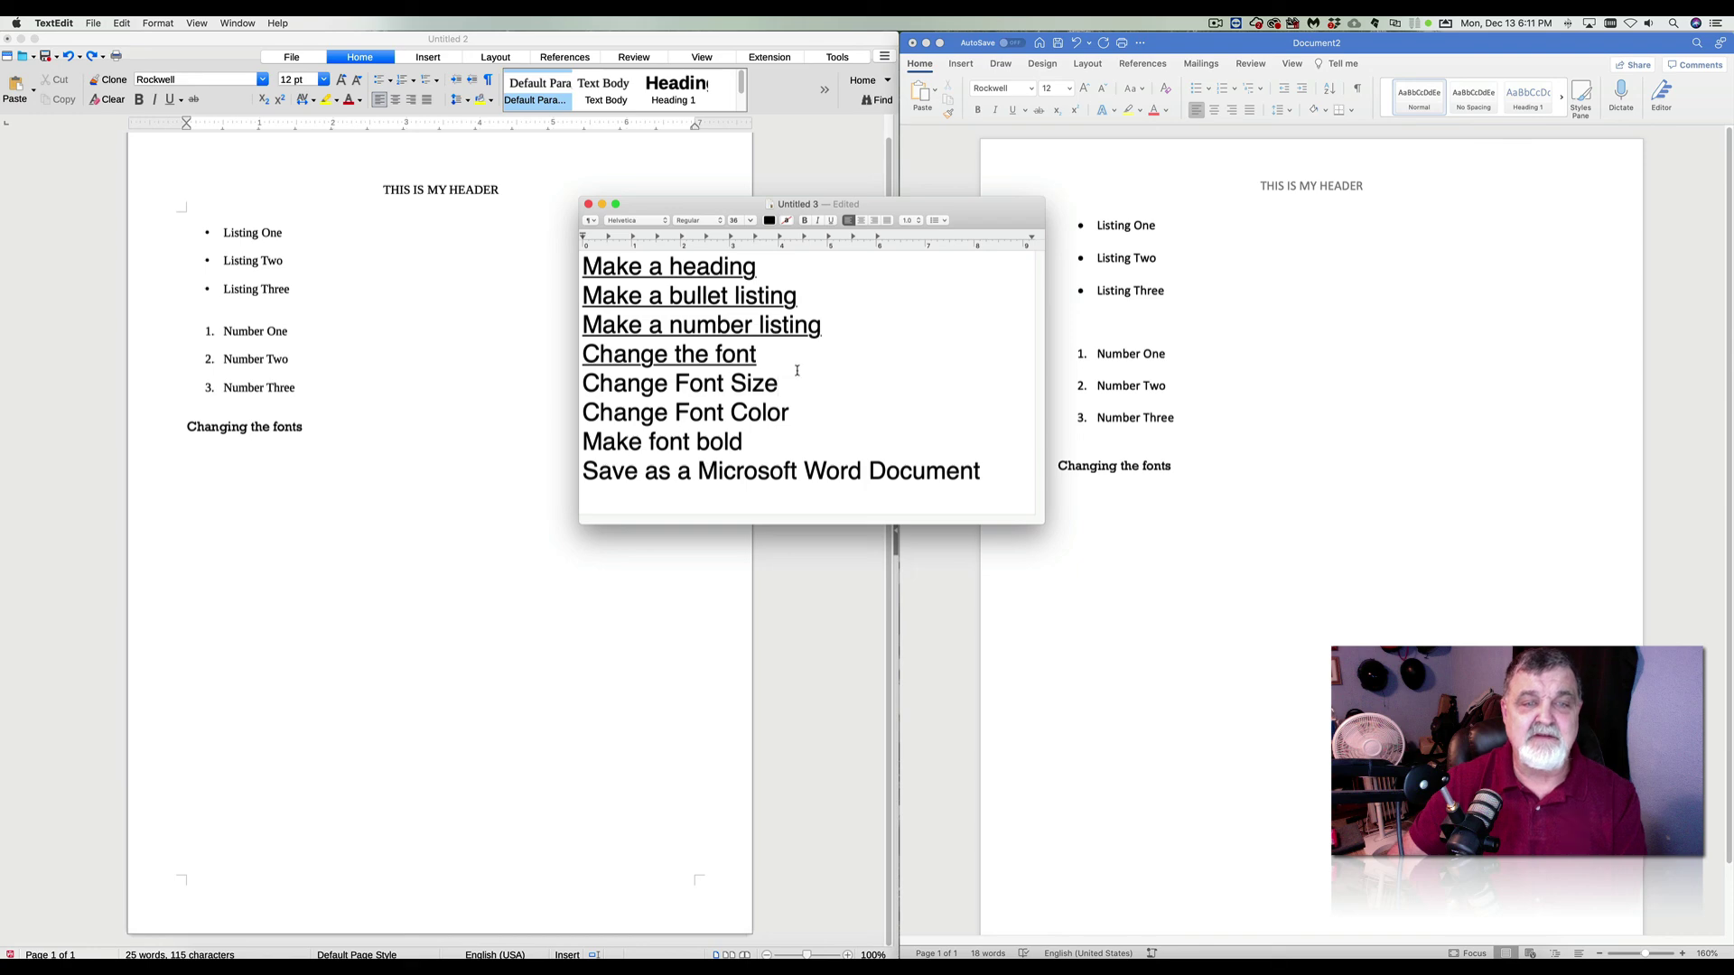
left_click_drag(961, 219, 0, 261)
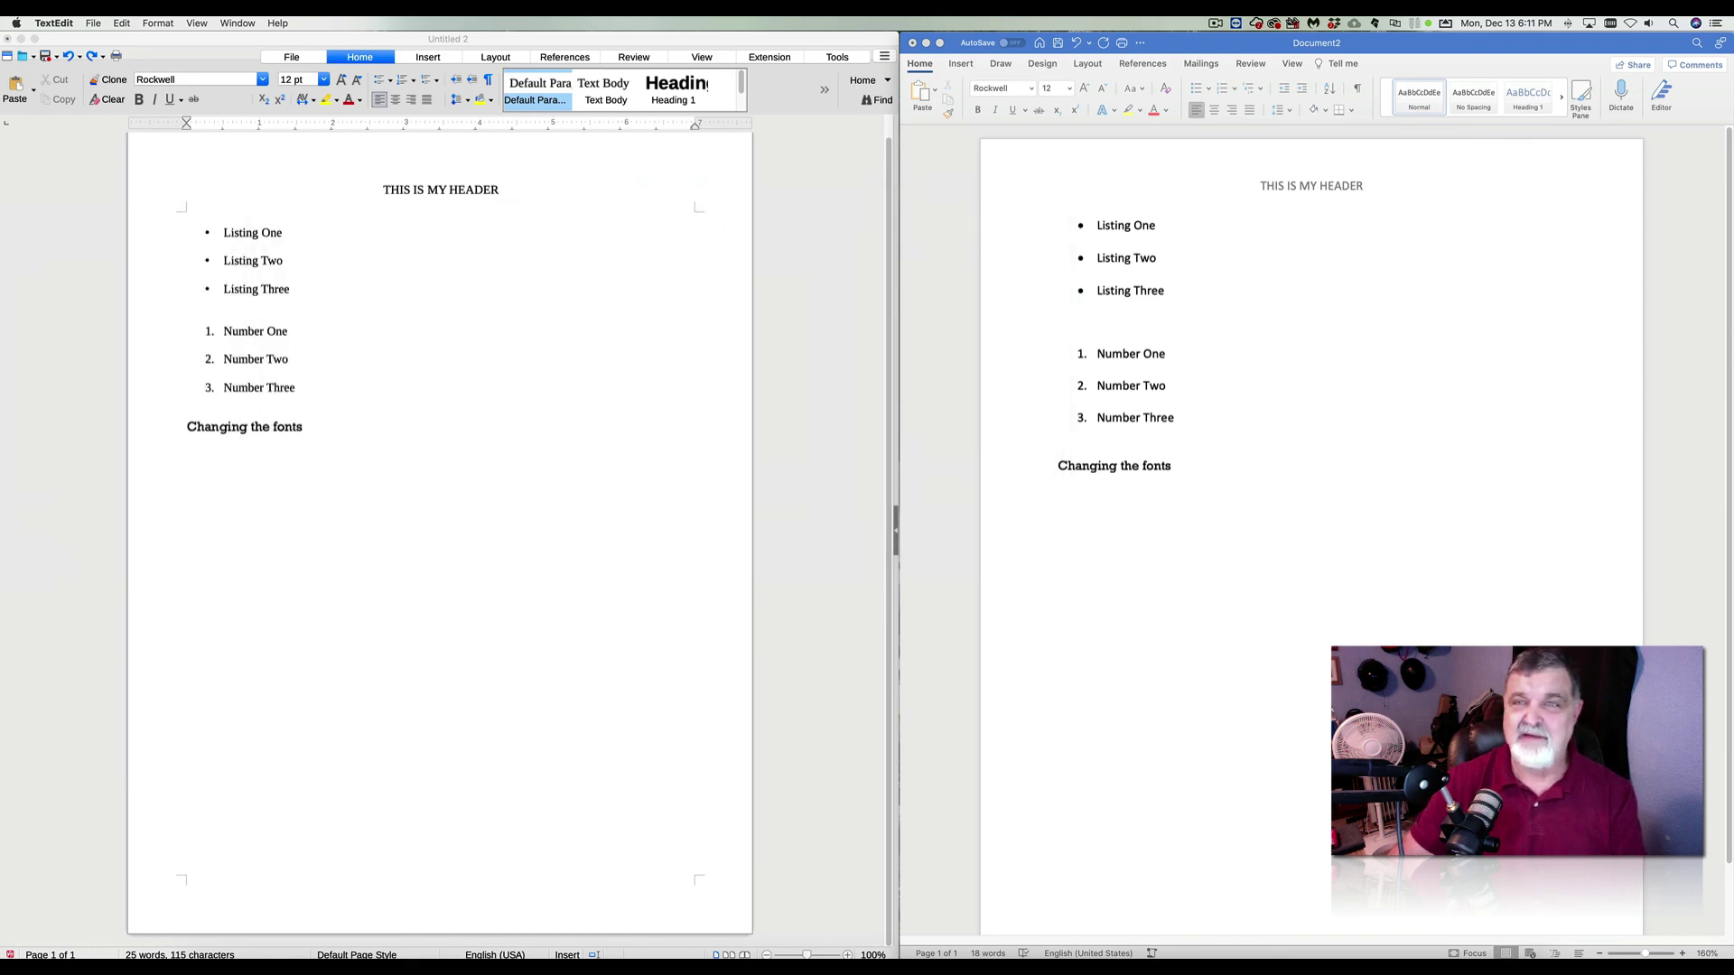
Enter the line "Font Sizing" below "Changing the fonts" in the Writer document and in the Word document.
left_click(319, 435)
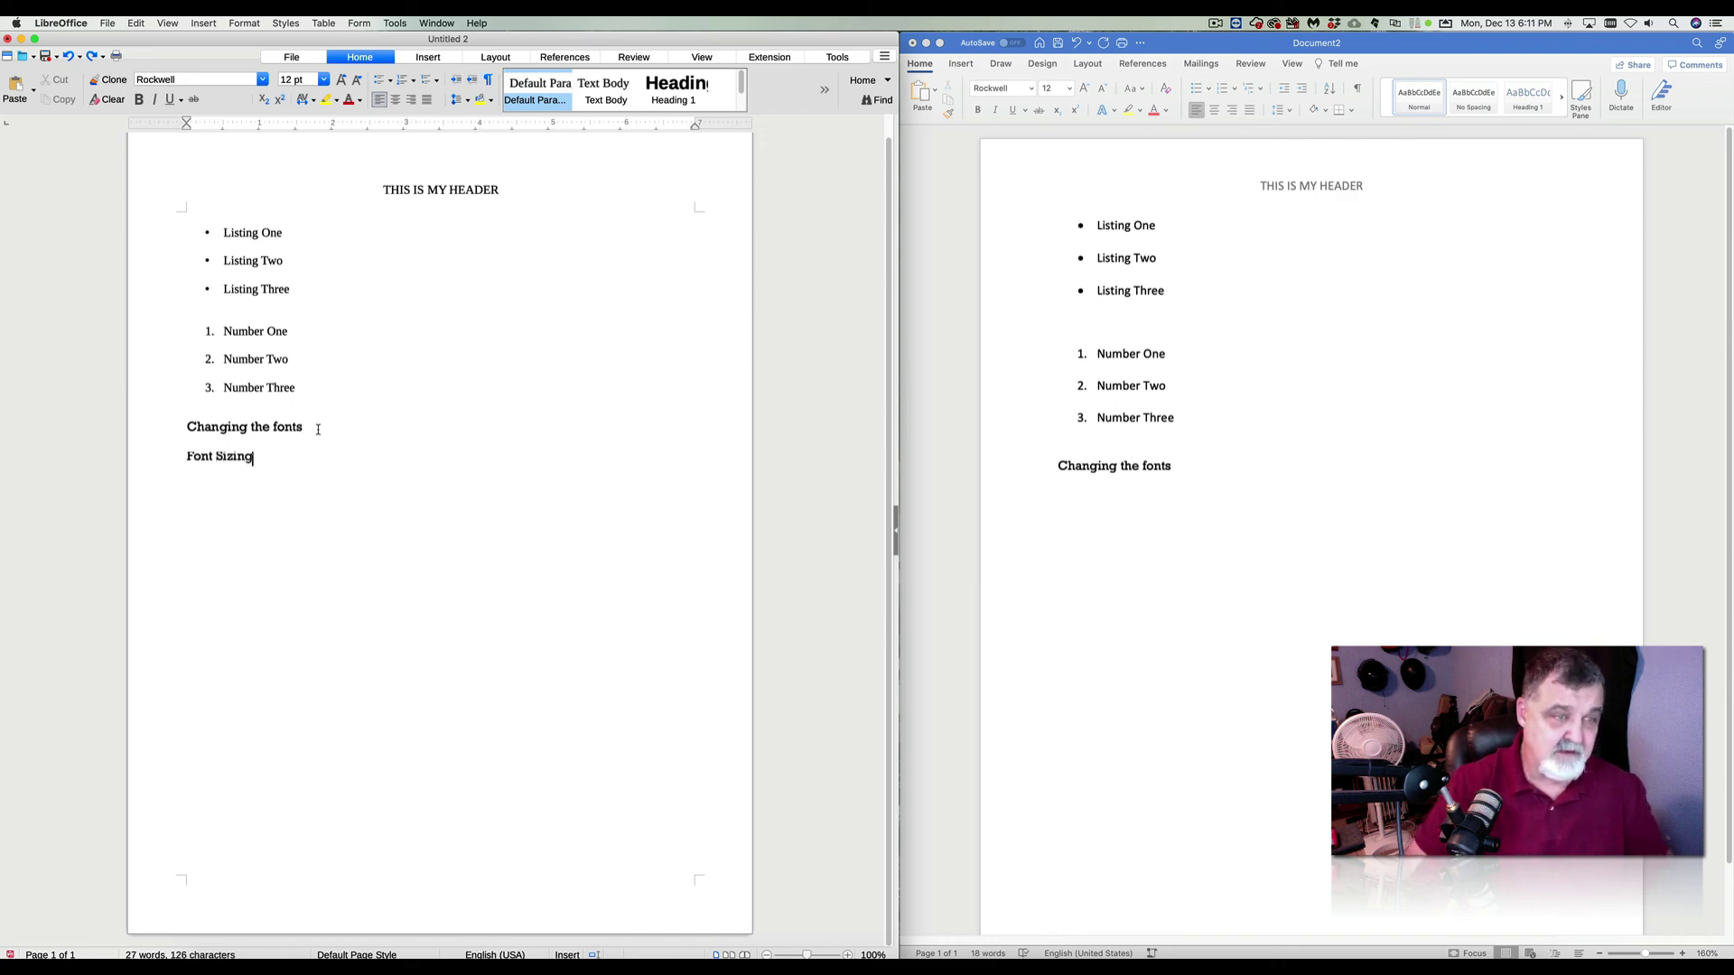
left_click(1062, 504)
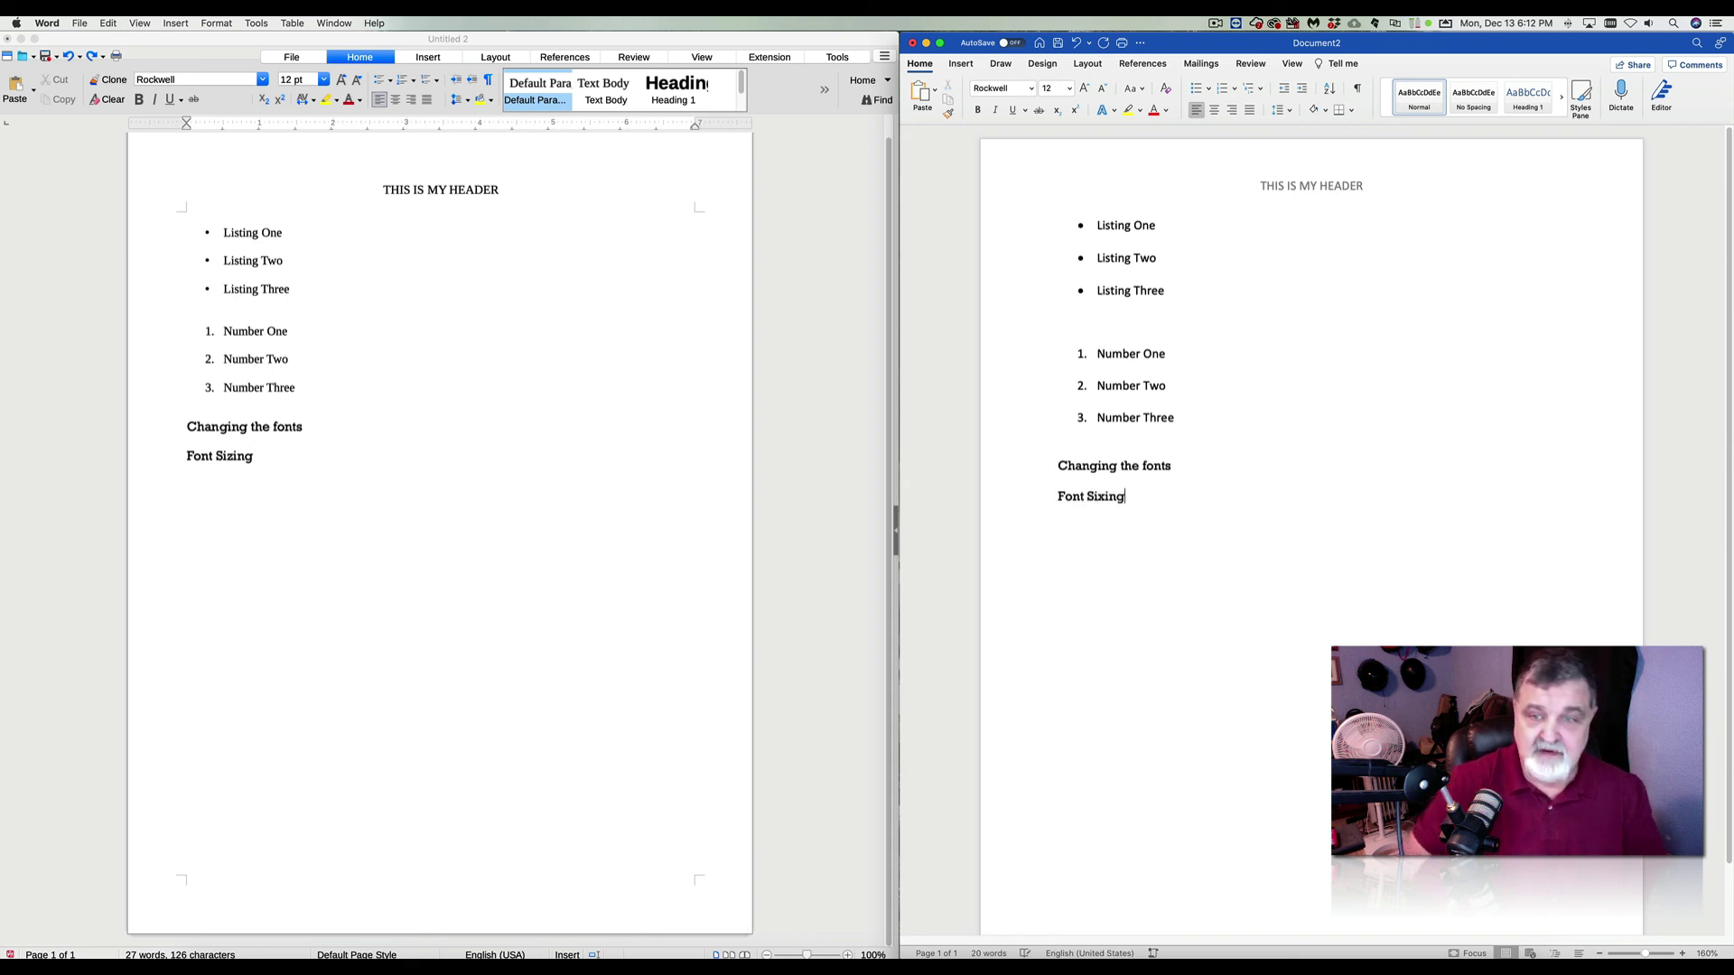
key("BackSpace")
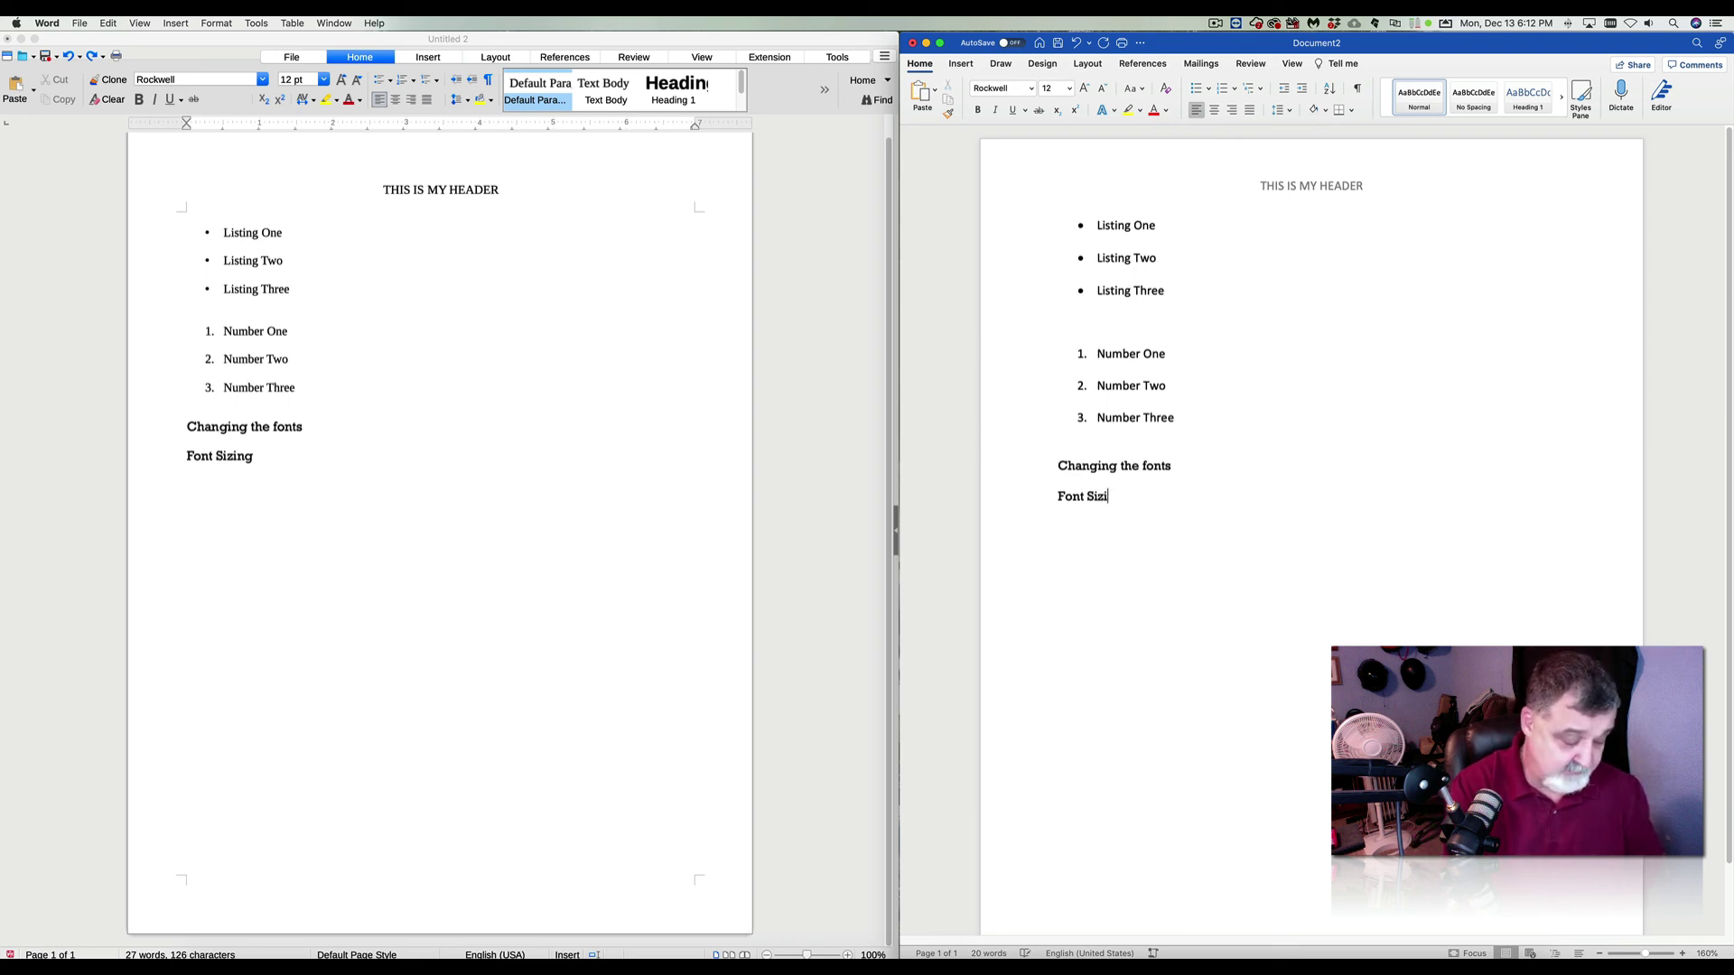
type("ng")
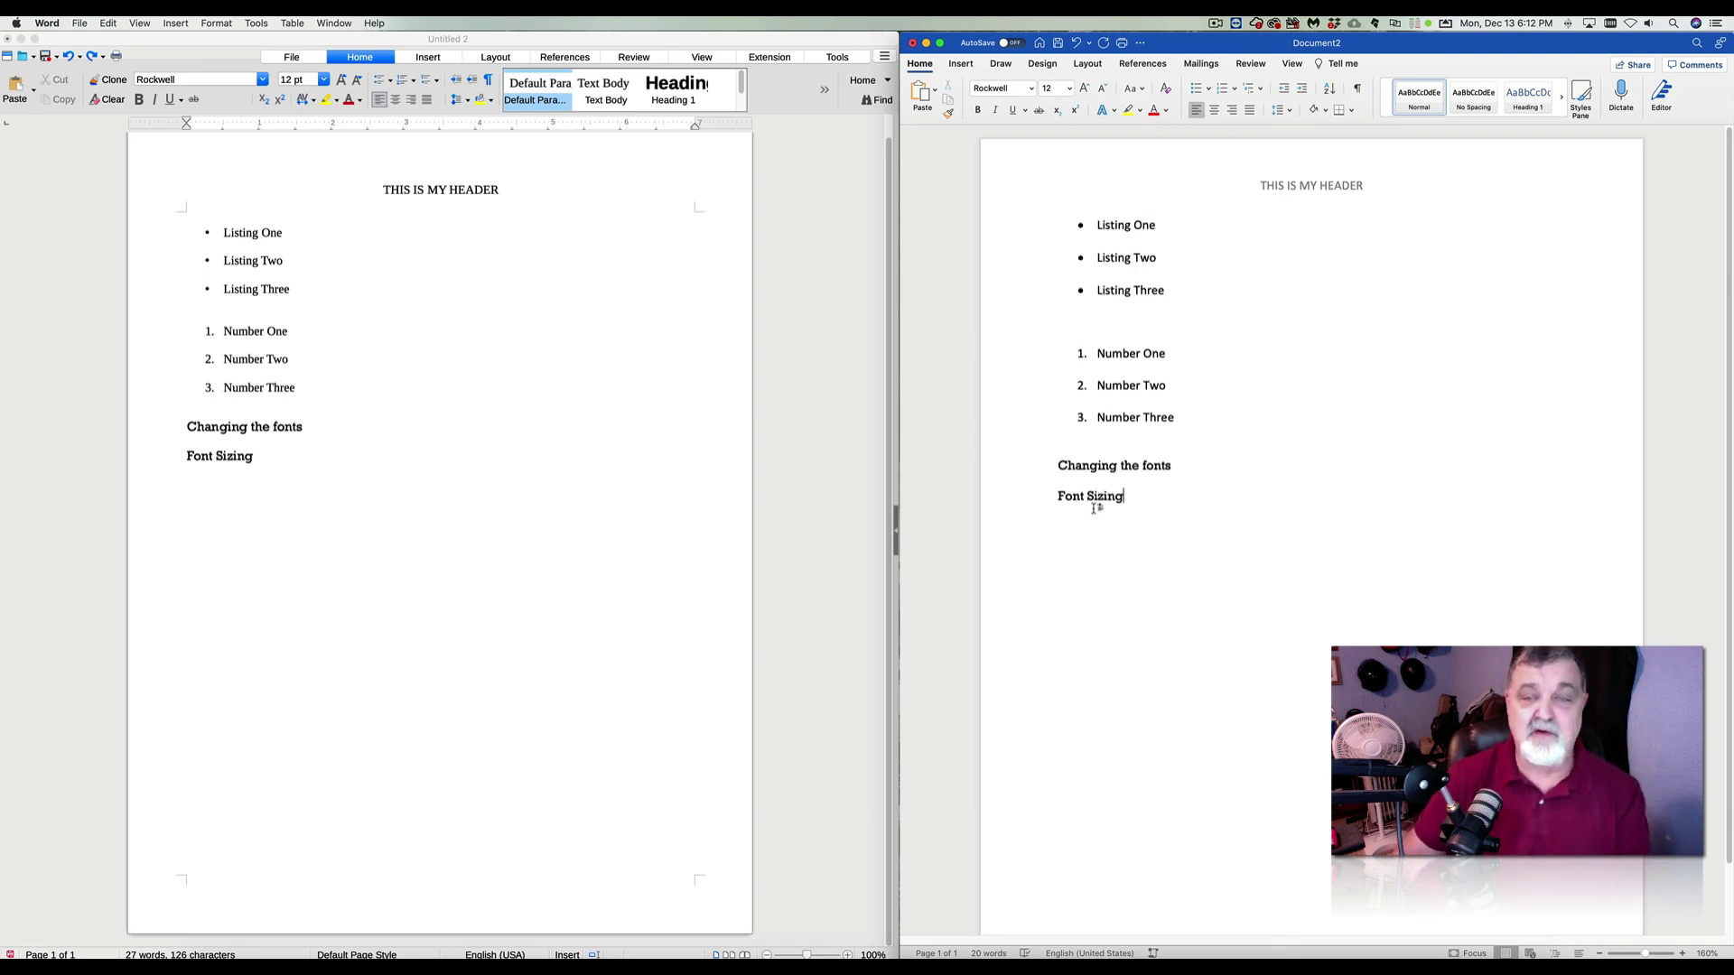
Set the font size of the Word document's "Font Sizing" line to 36 and deselect the text.
left_click_drag(1126, 497, 1058, 500)
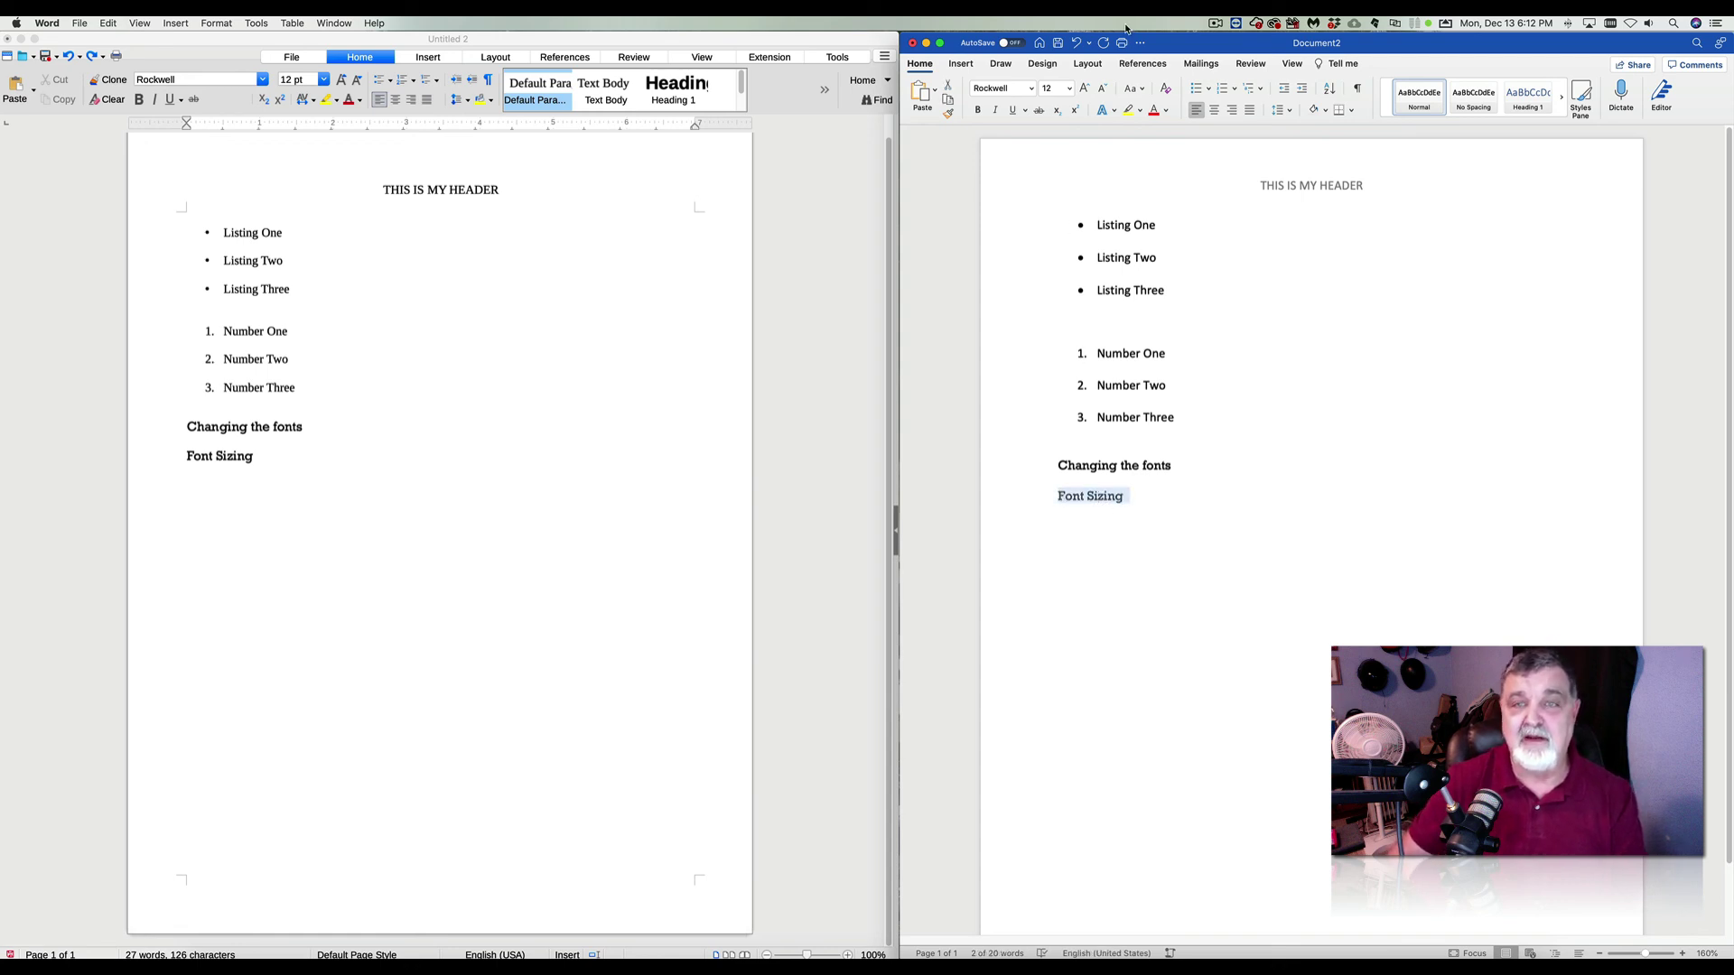
left_click(1069, 90)
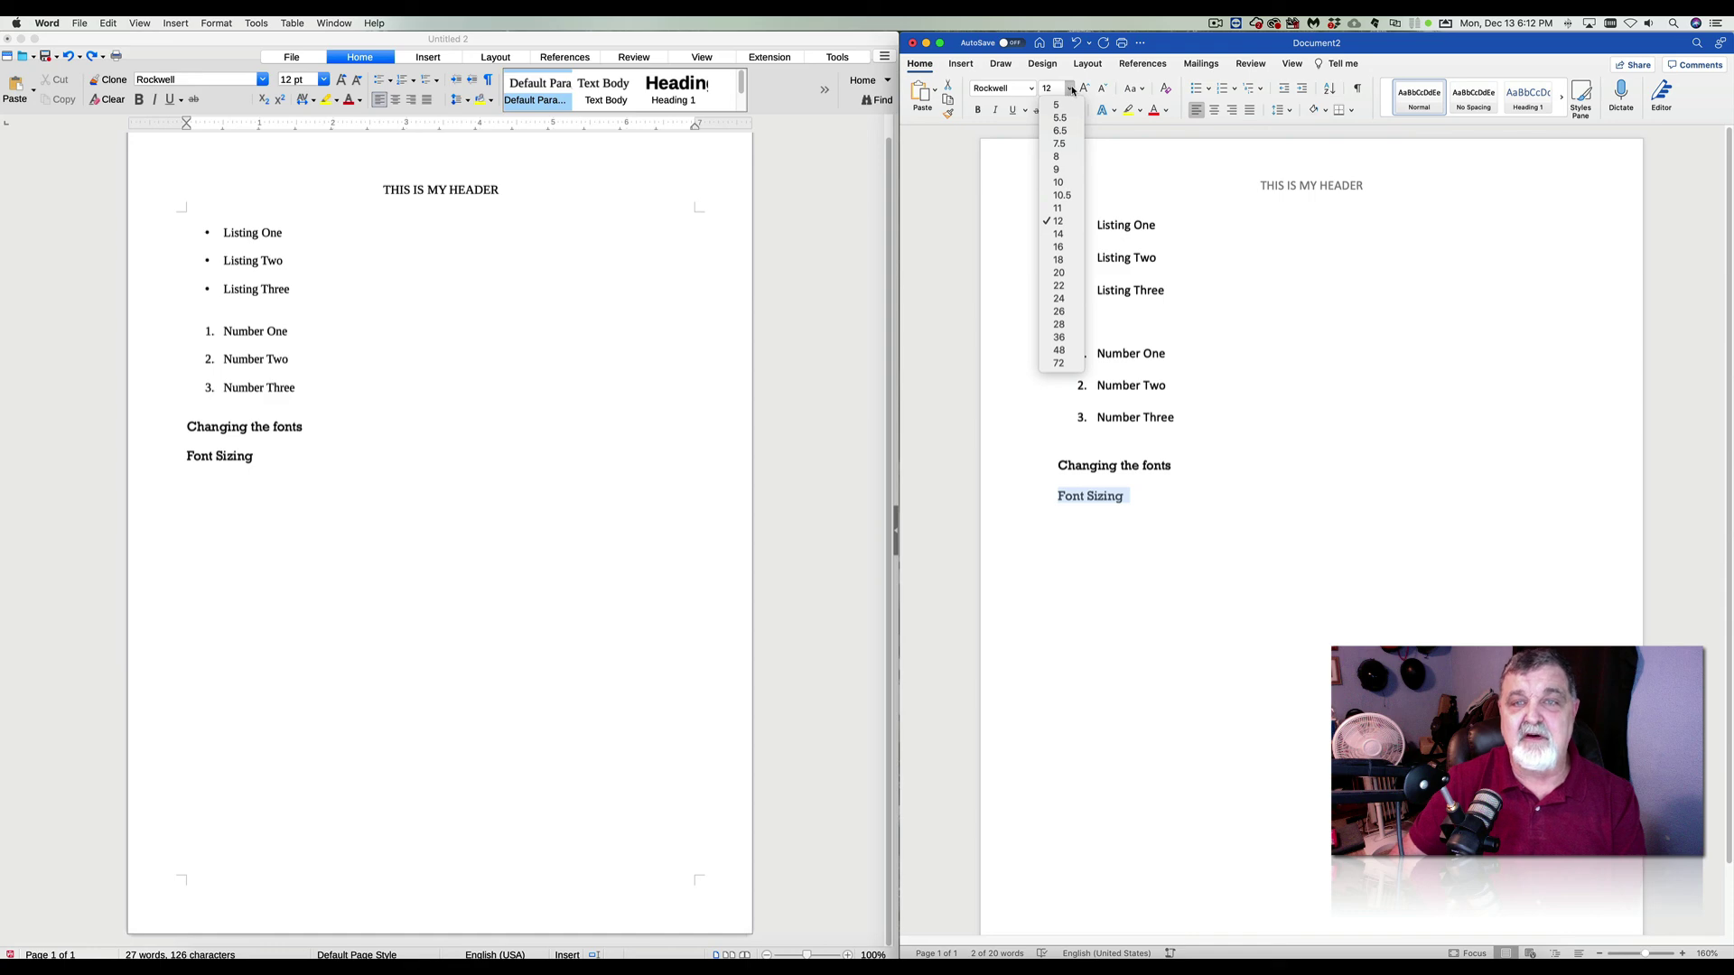
left_click(1071, 90)
left_click(1071, 90)
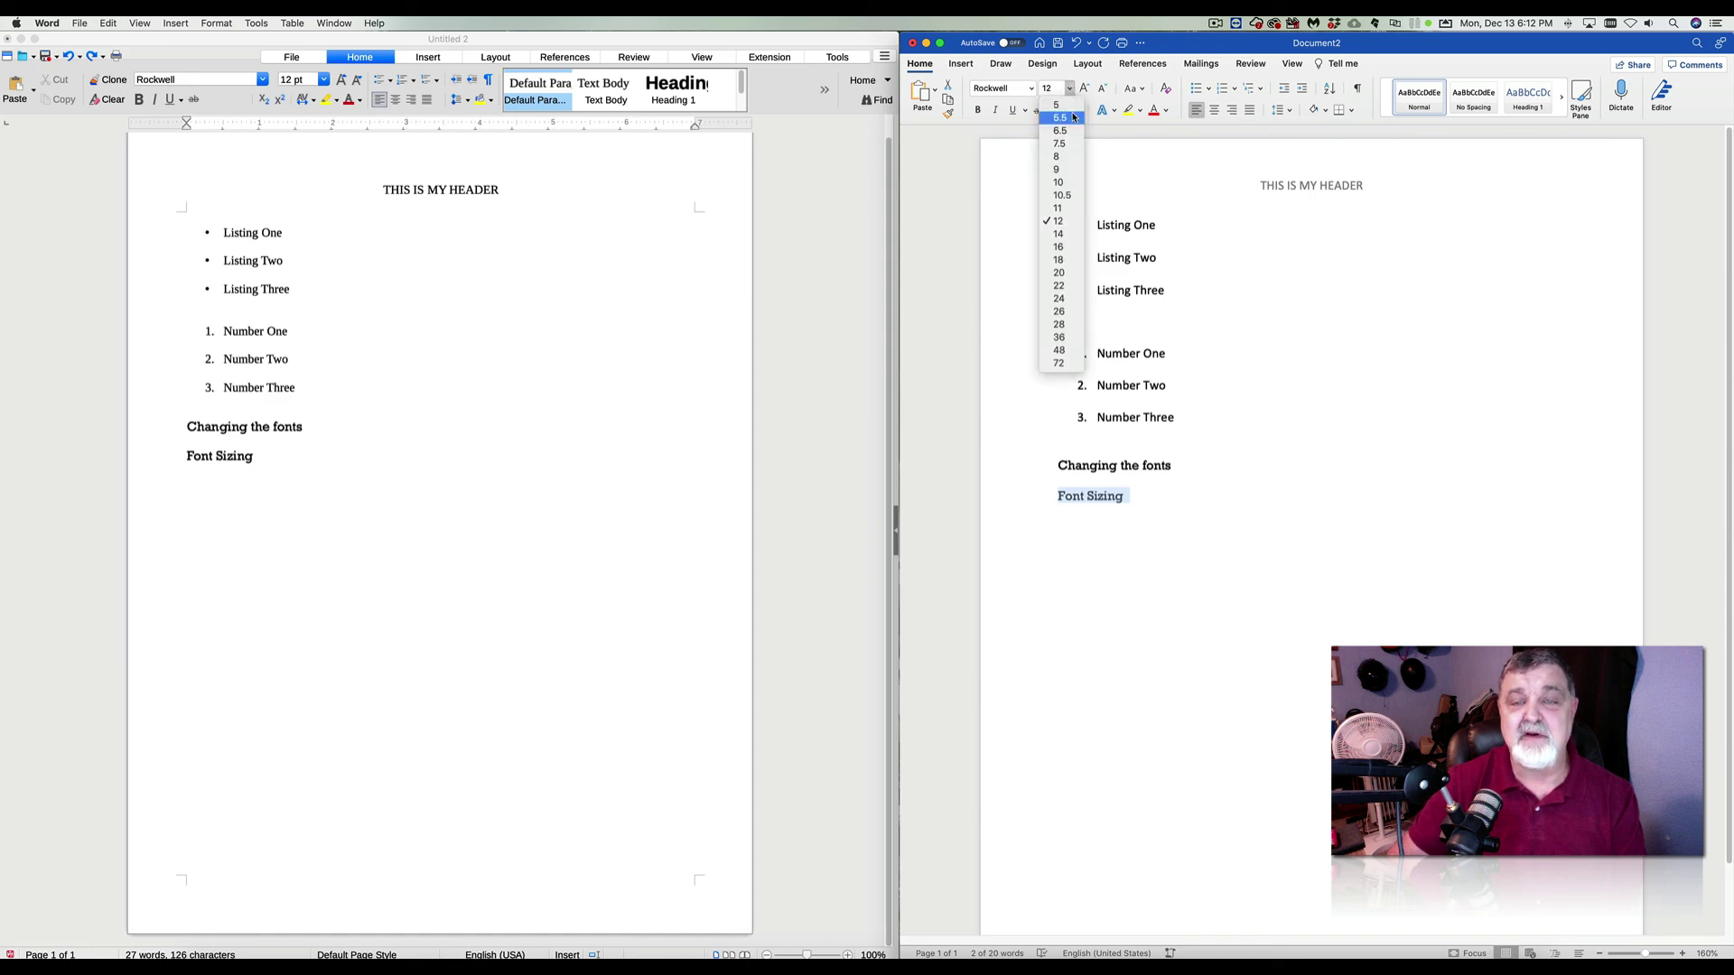
left_click(1060, 337)
left_click(1281, 513)
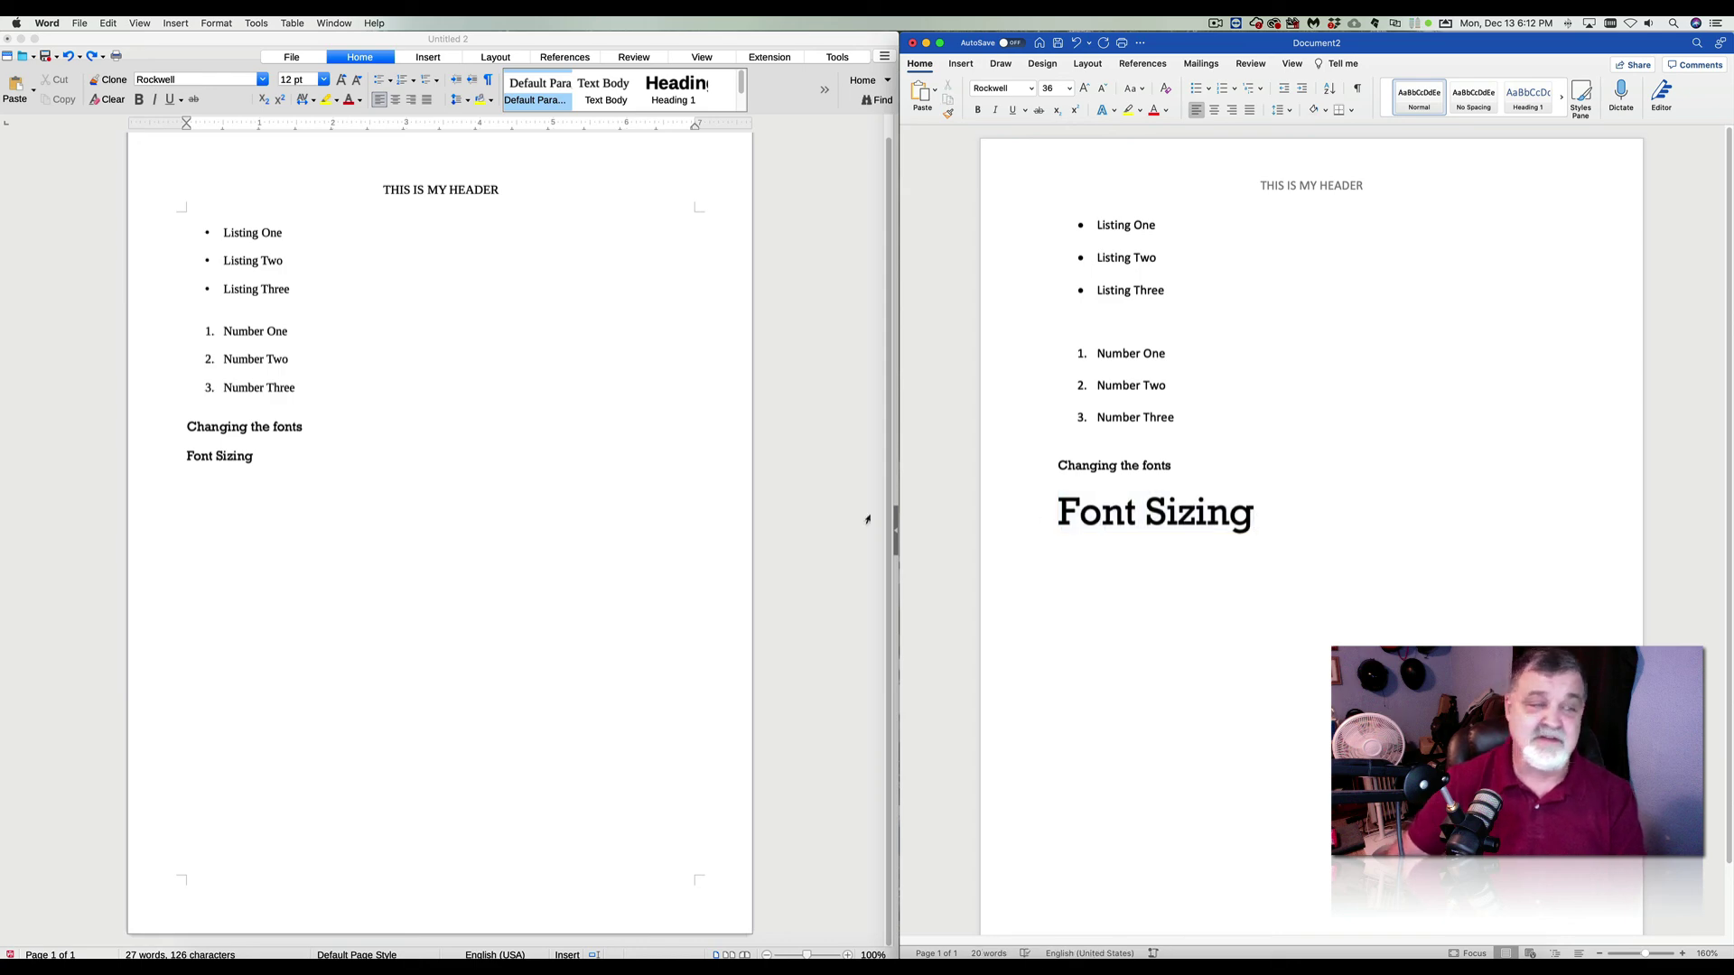
Switch to the Writer document, set the "Font Sizing" line to 36 pt and insert an extra blank line above it.
left_click(269, 466)
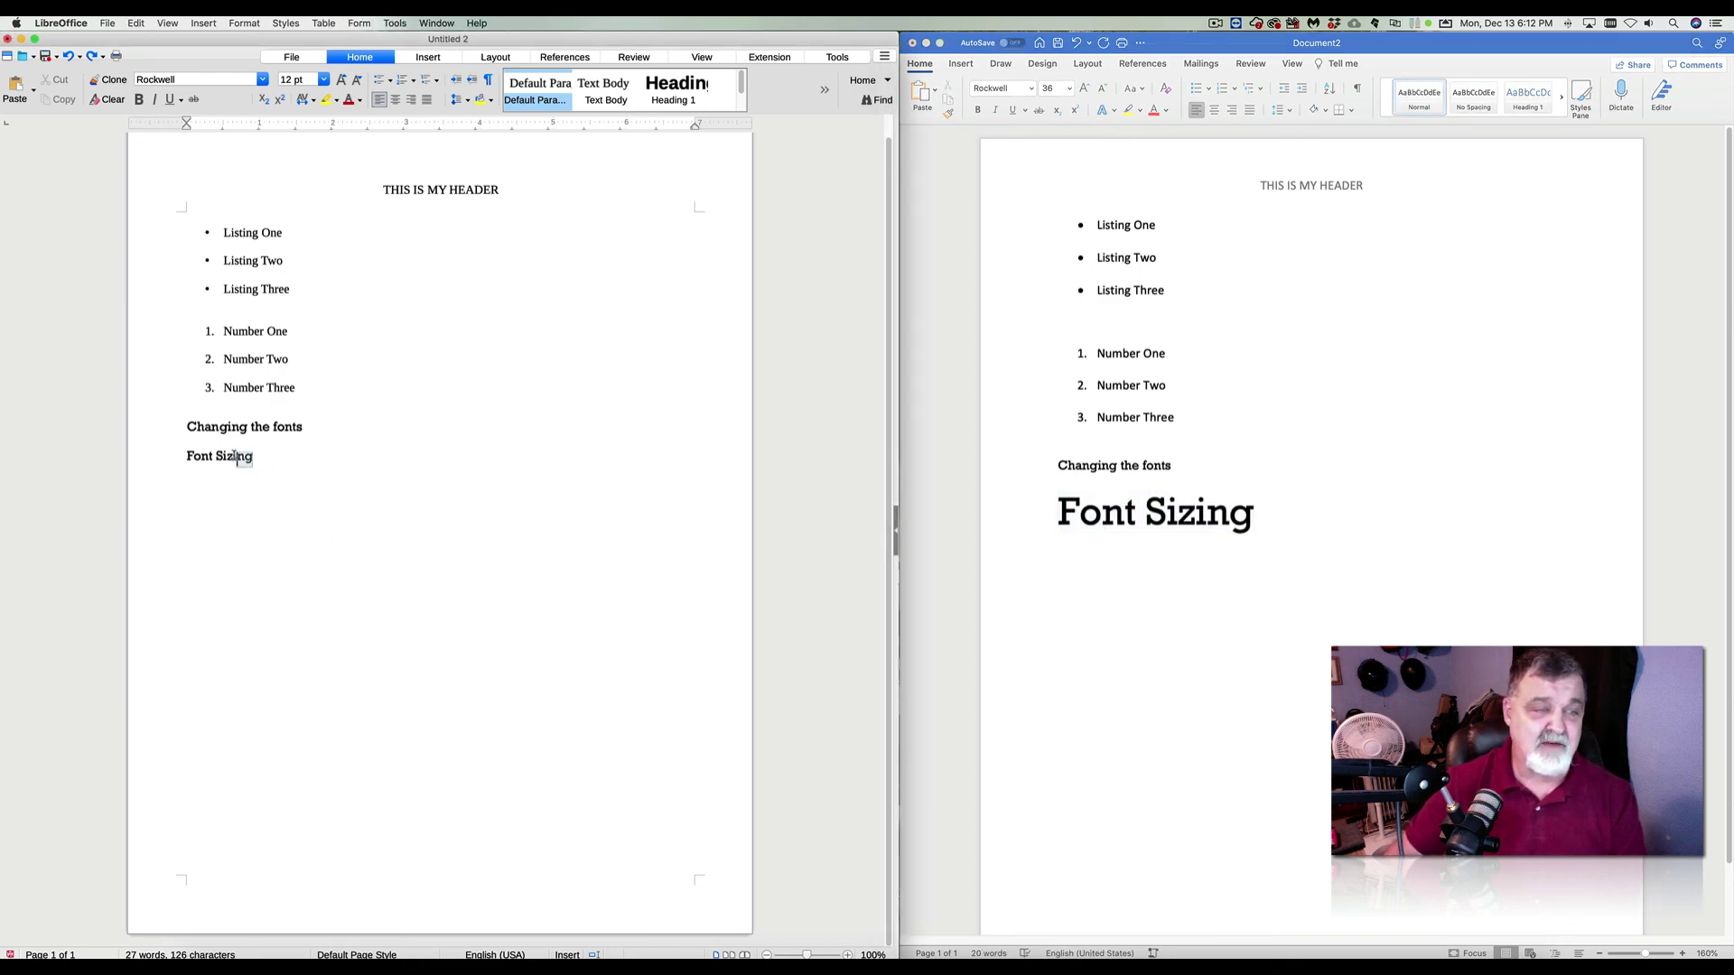
left_click_drag(238, 459, 187, 458)
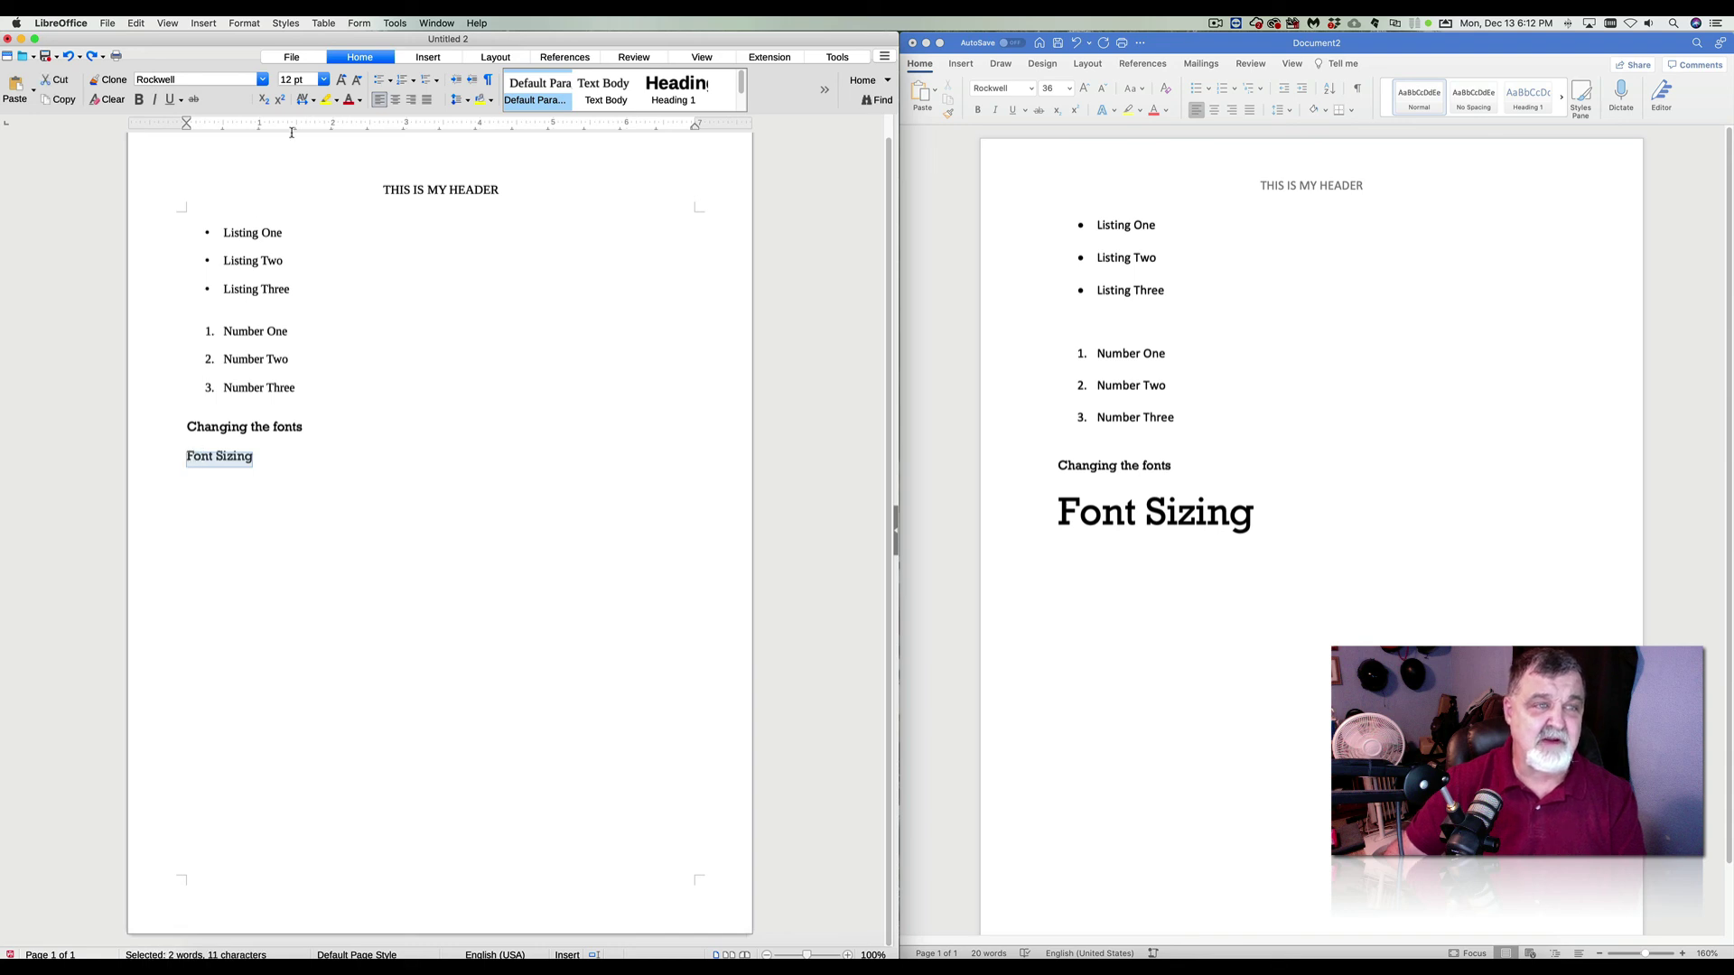
left_click(324, 80)
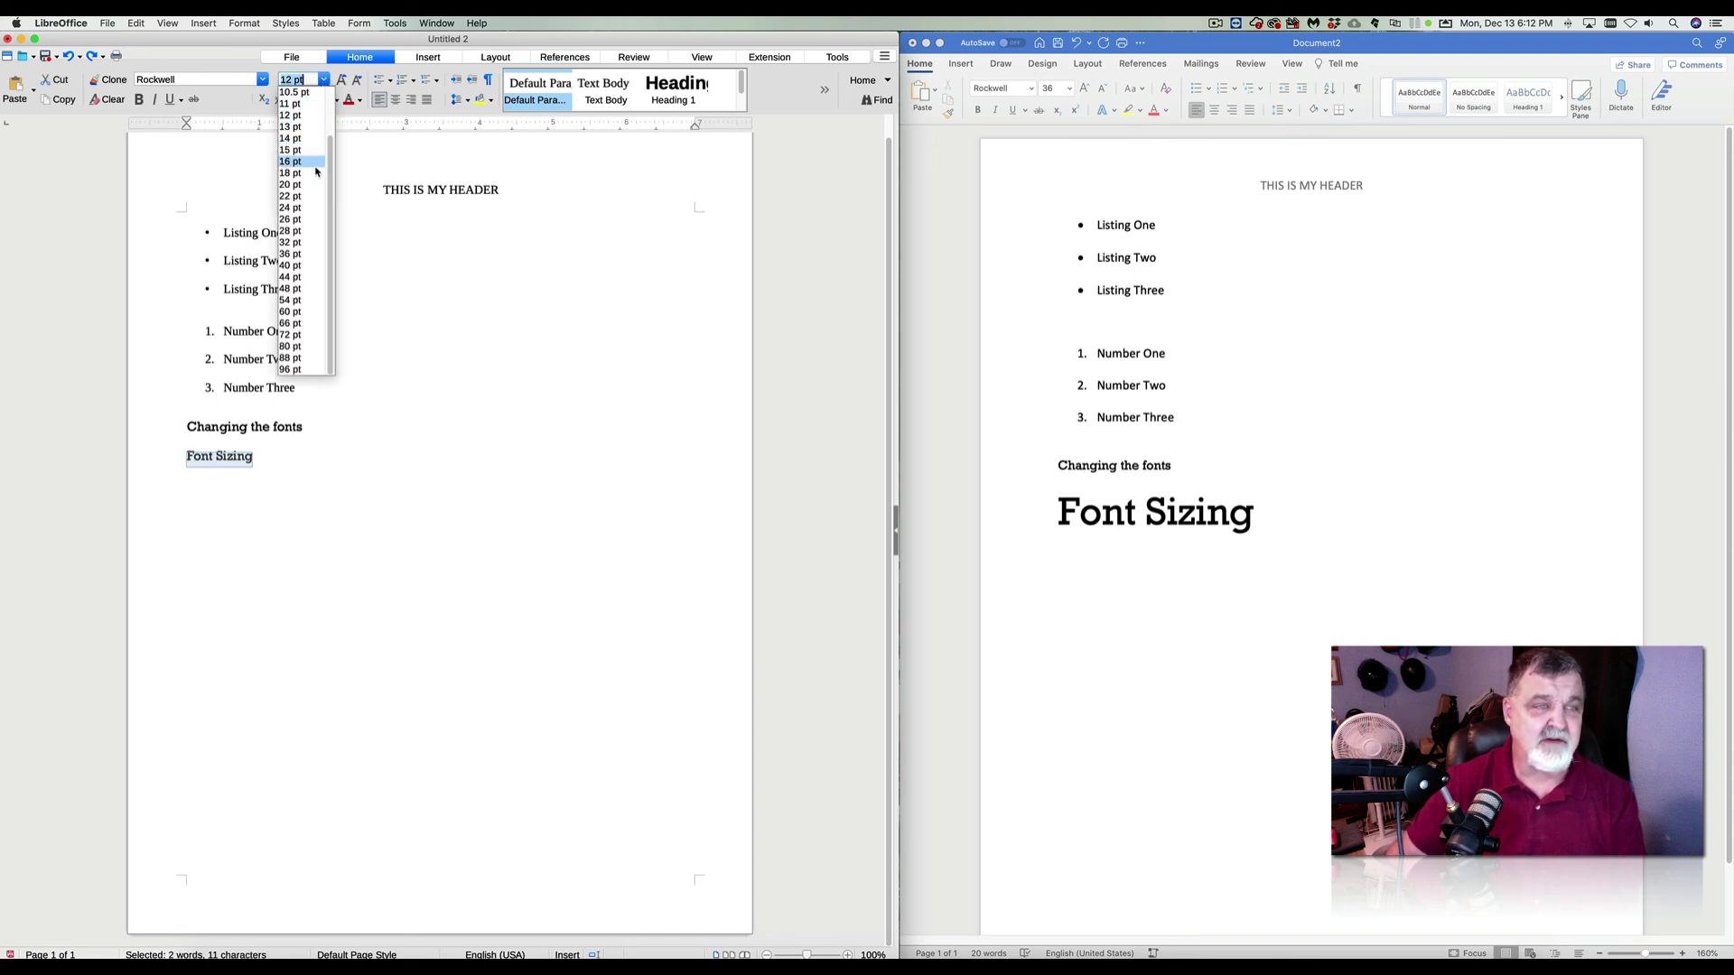
left_click(308, 256)
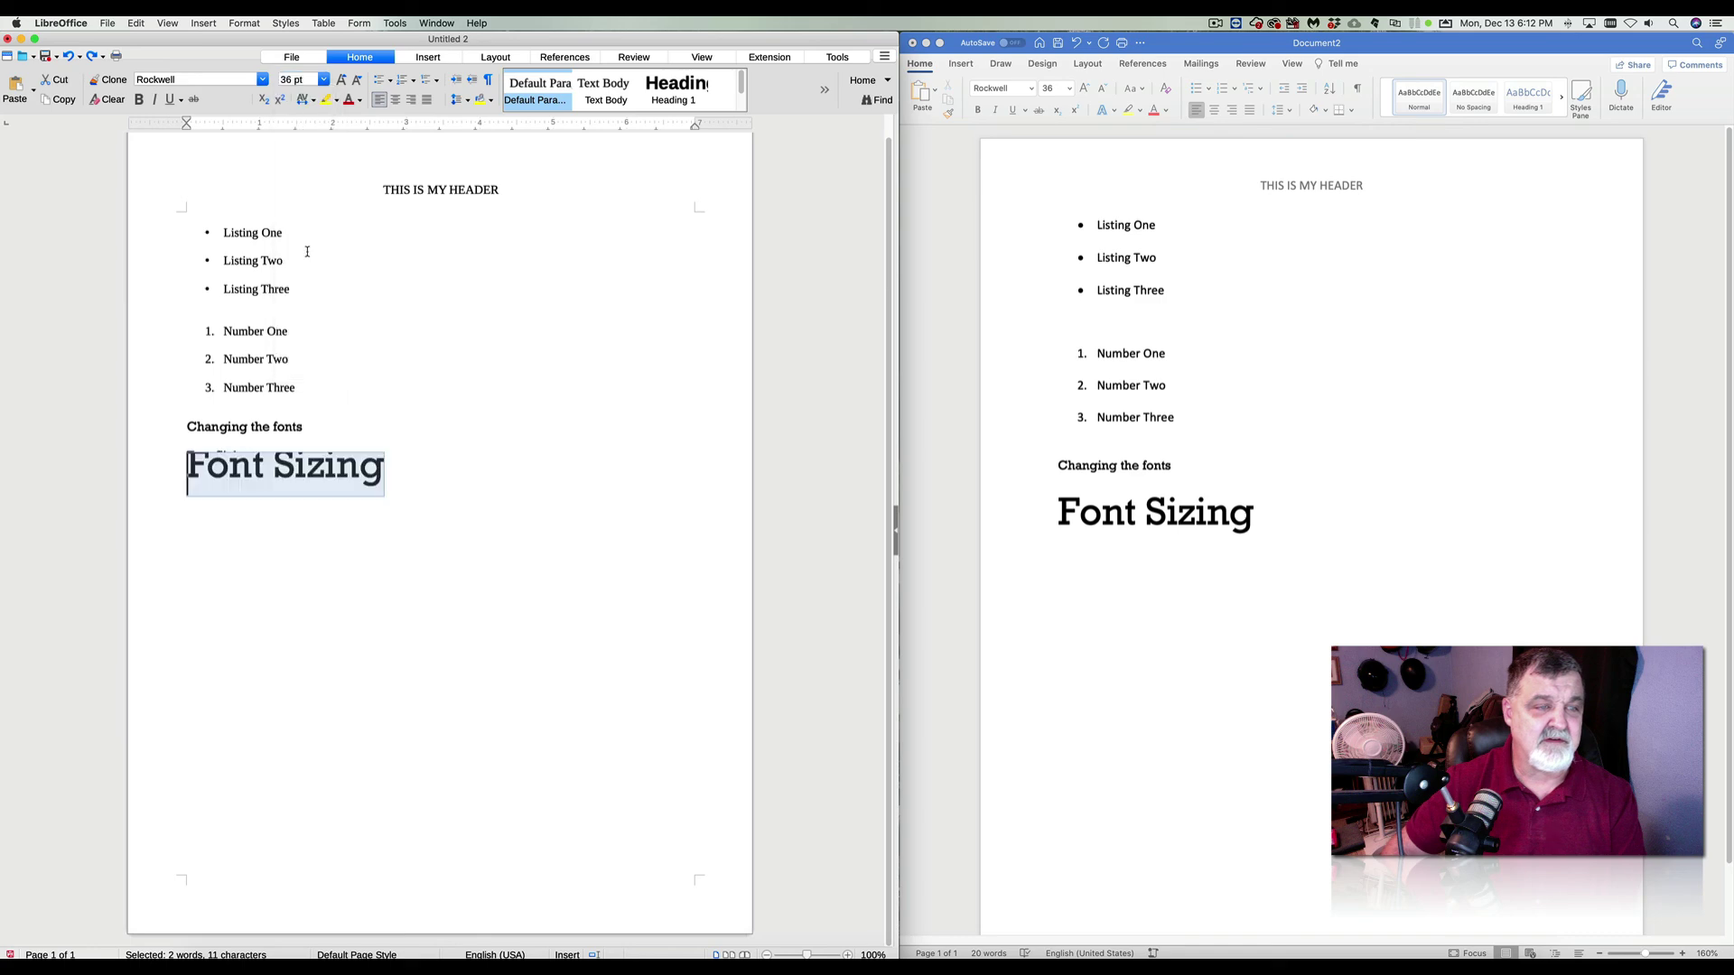
left_click(413, 460)
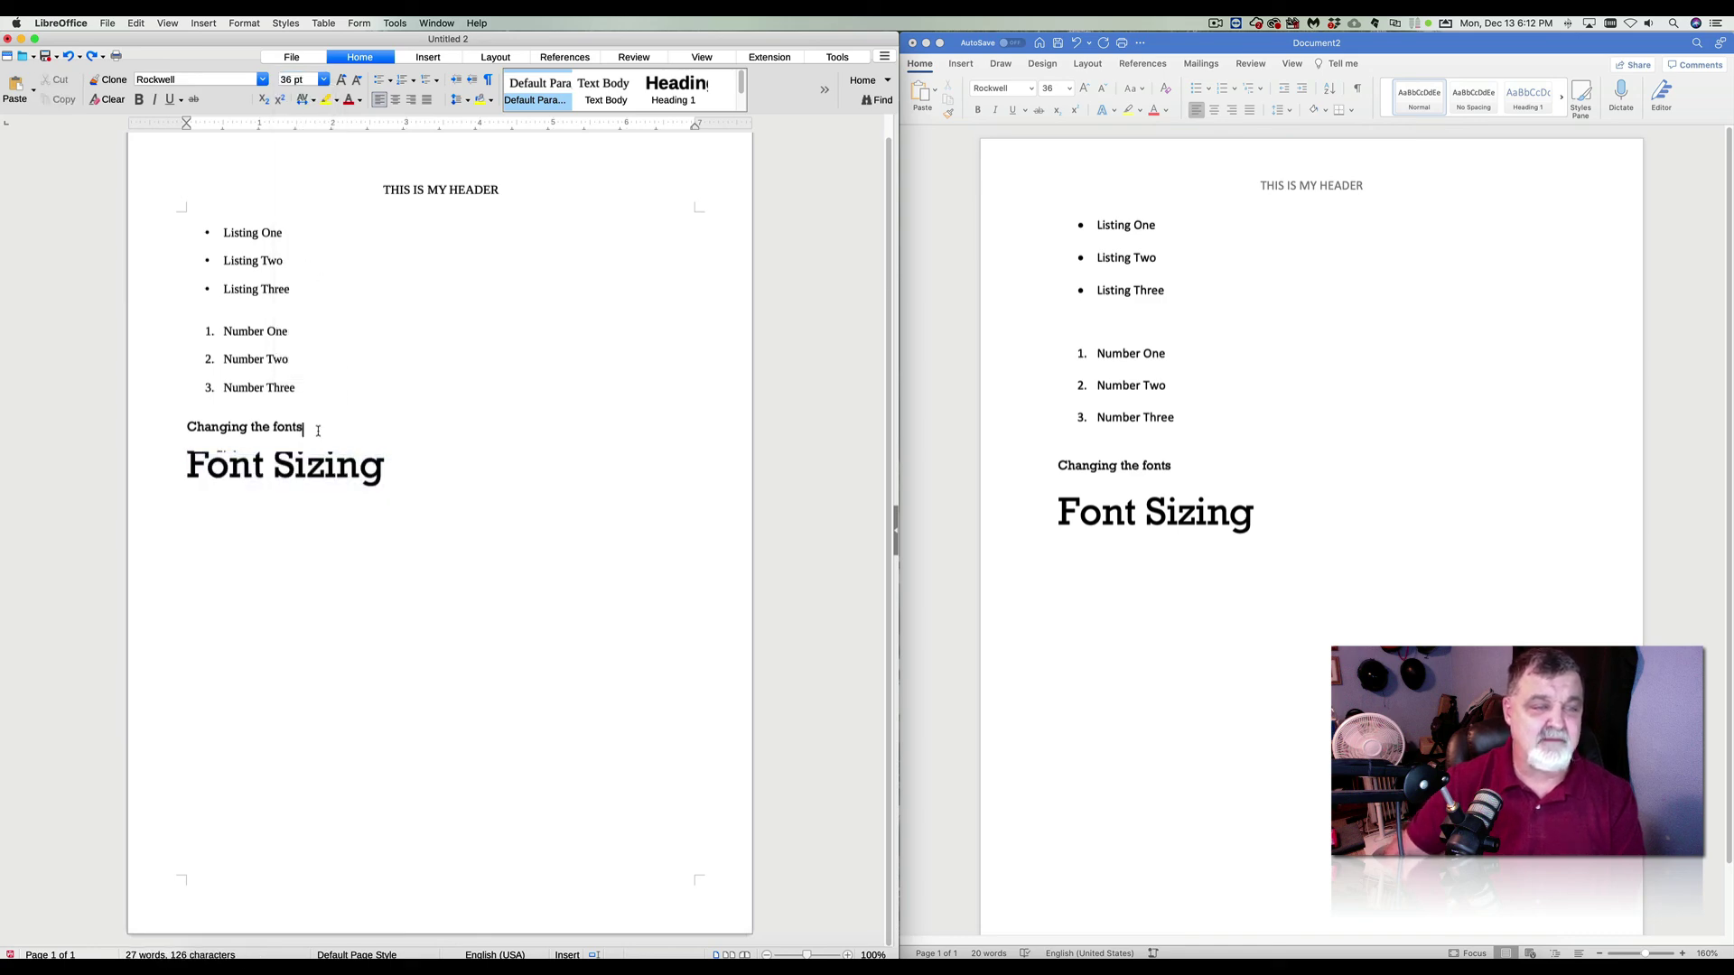
key("Return")
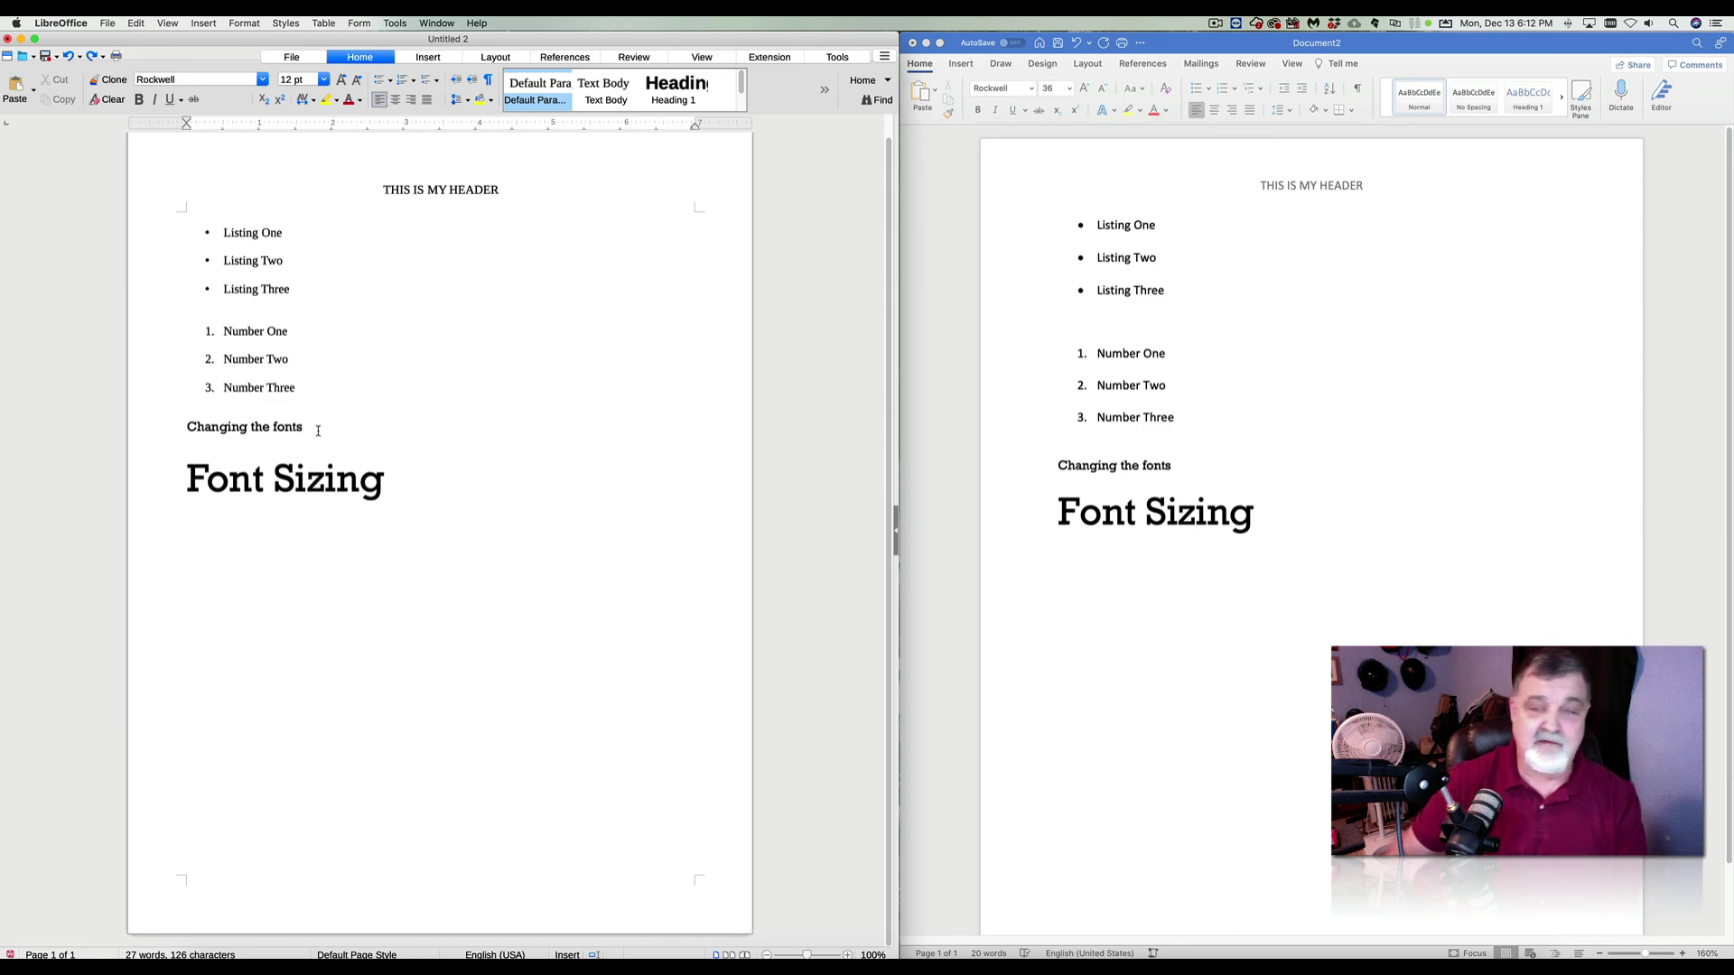
Switch to the TextEdit checklist, underline the "Change Font Size" item and minimize the checklist window.
left_click(391, 487)
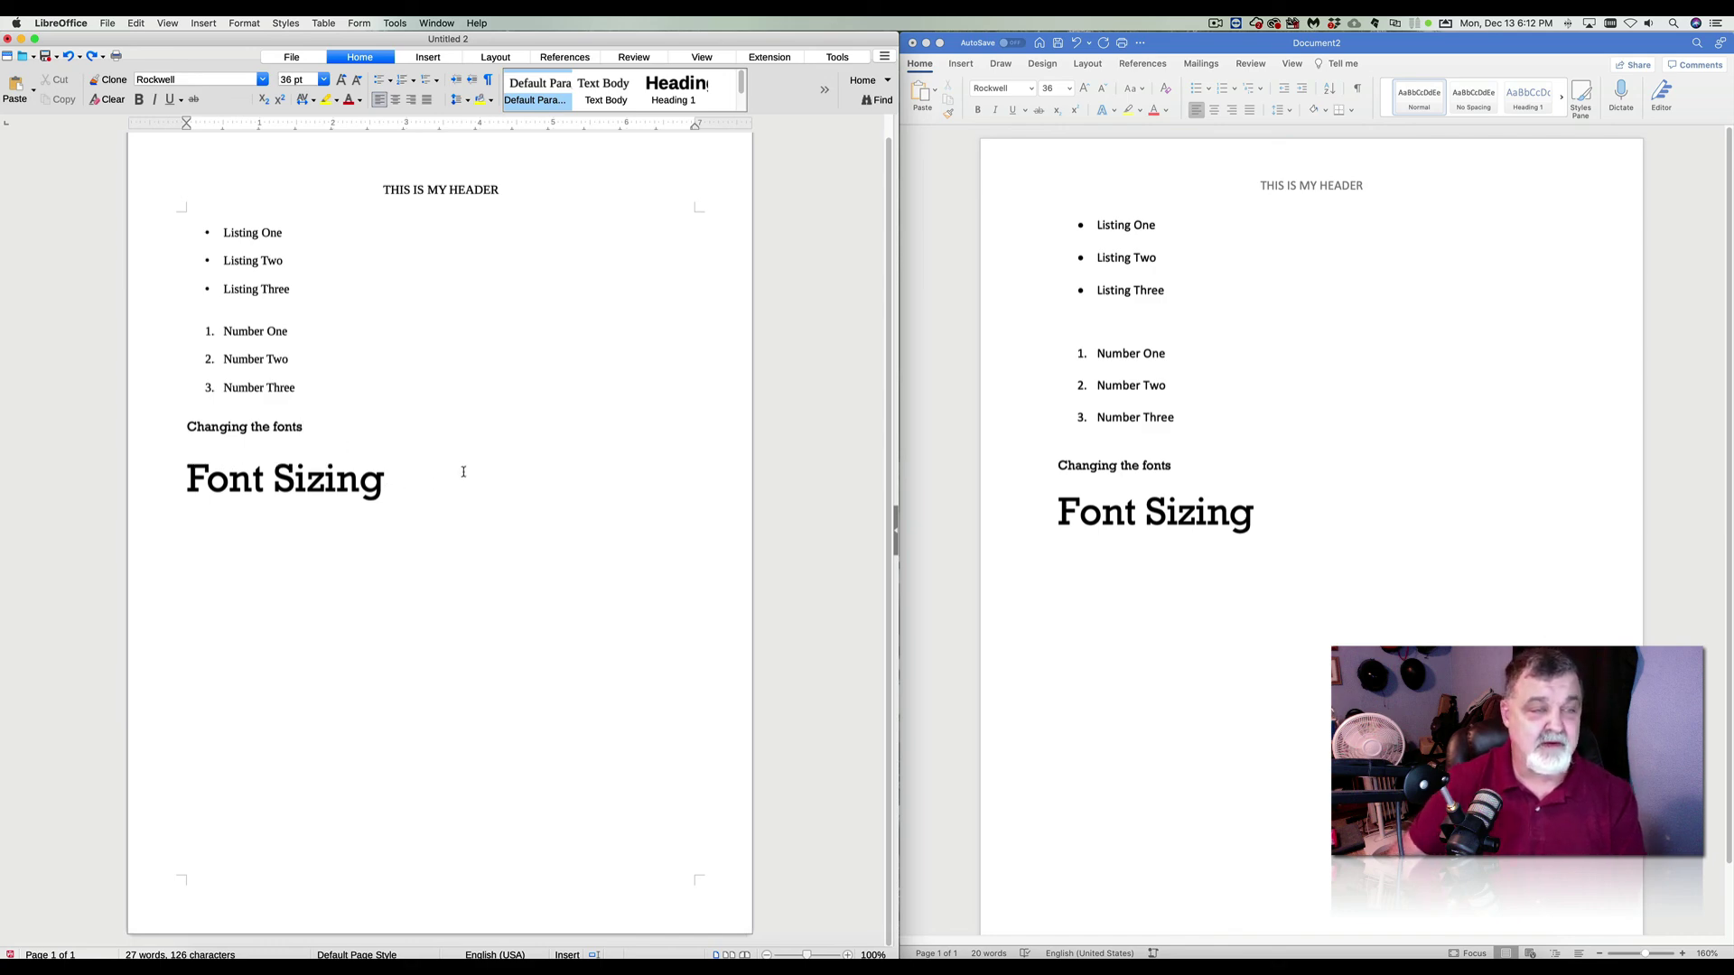
left_click(29, 425)
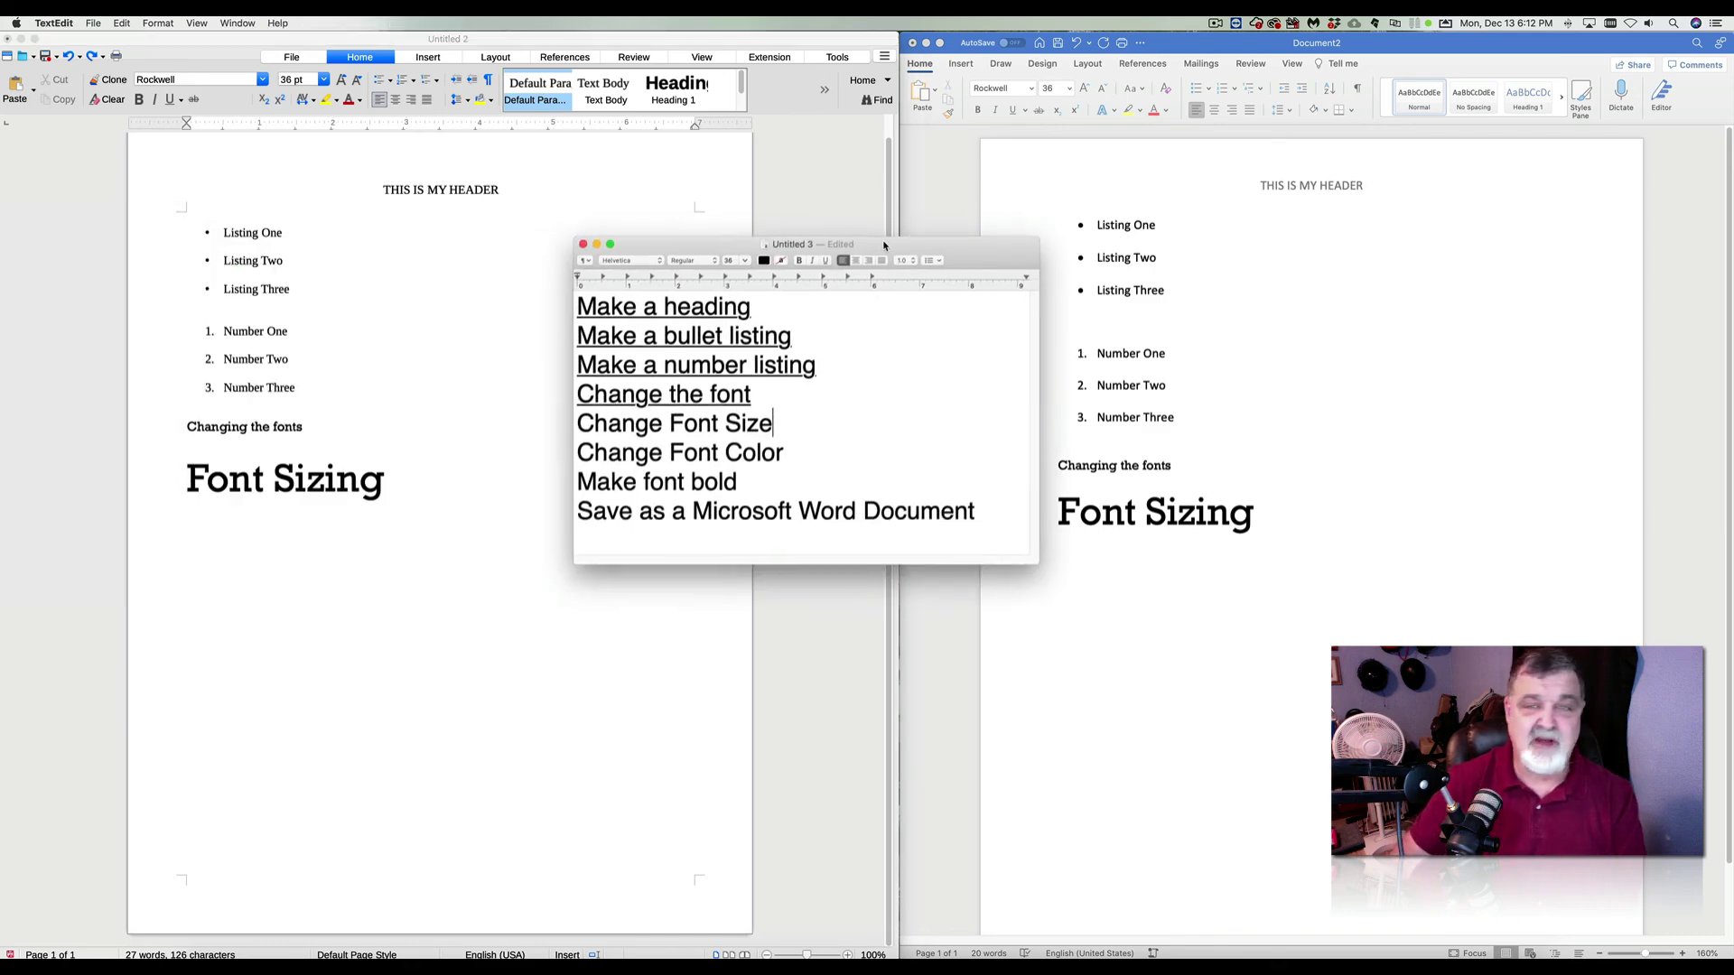
left_click_drag(883, 249, 901, 205)
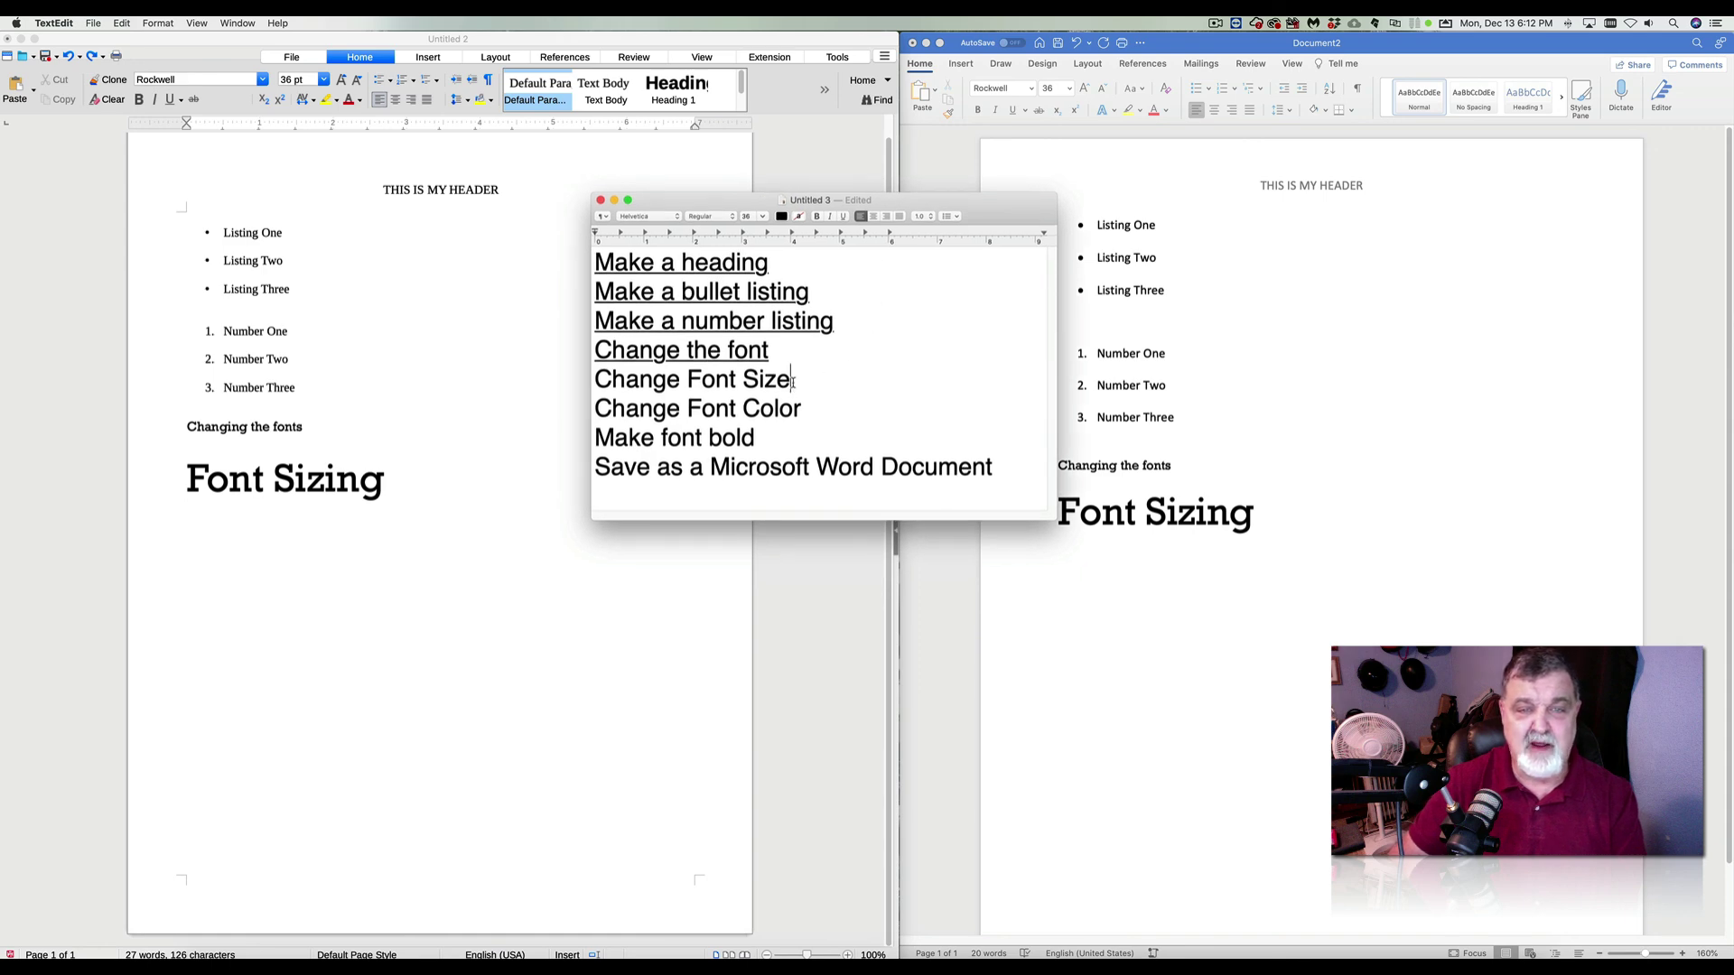
left_click_drag(792, 382, 594, 386)
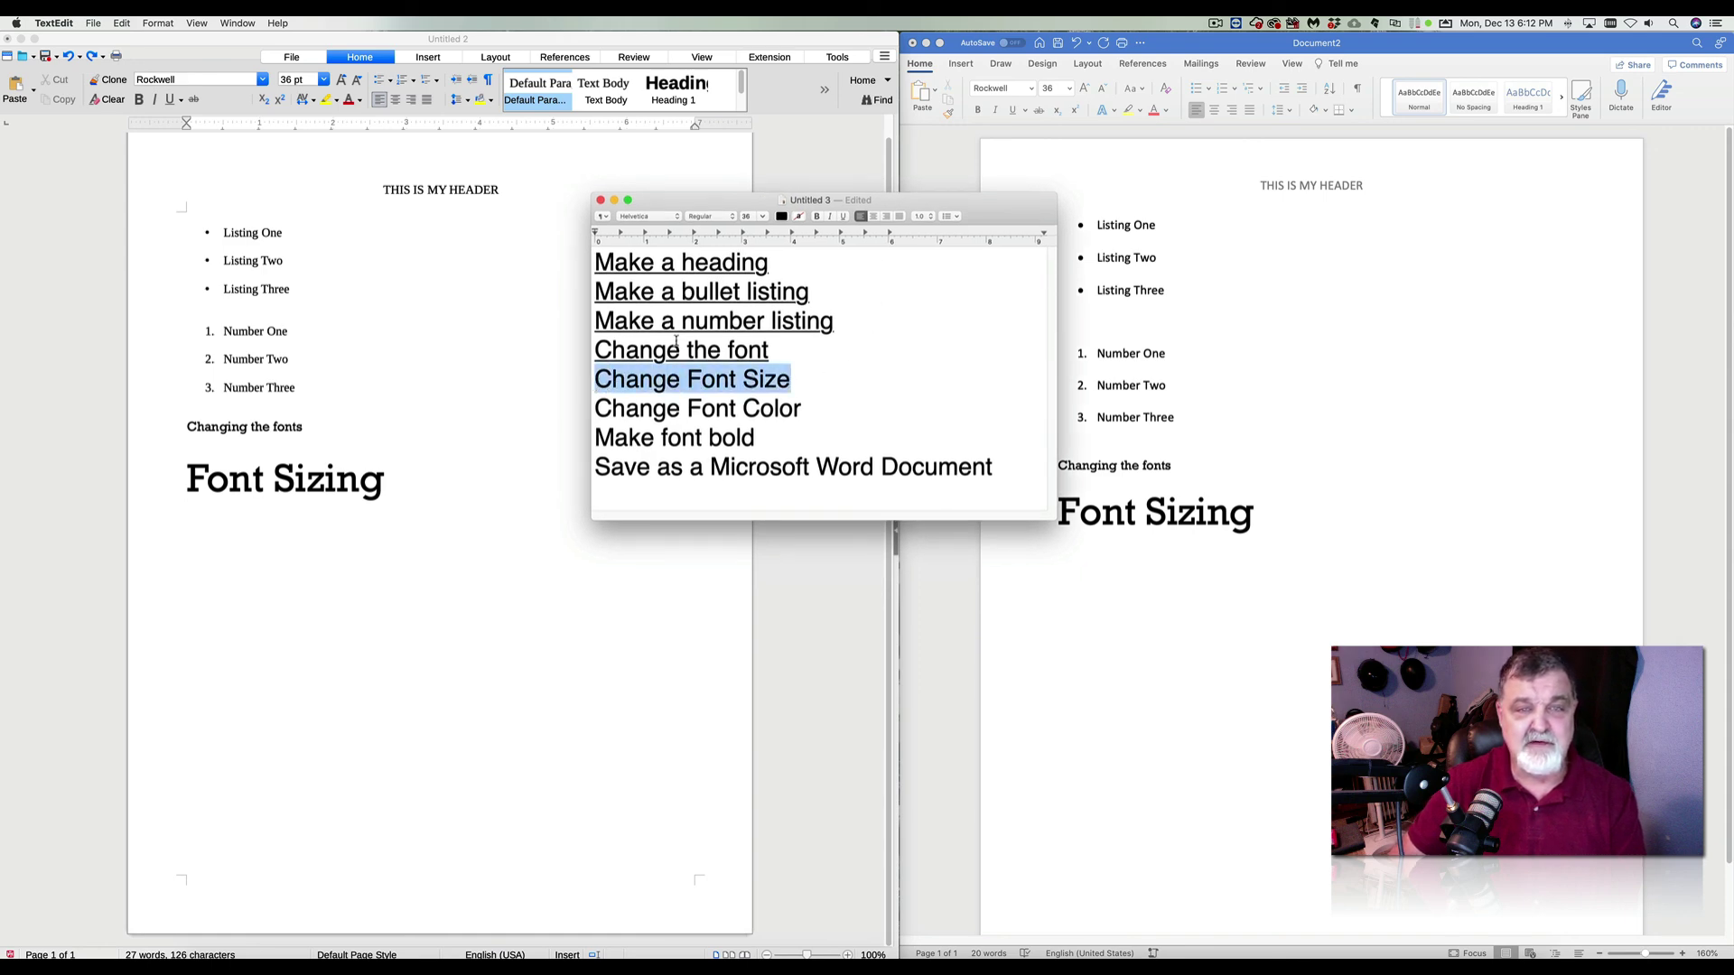
left_click(844, 218)
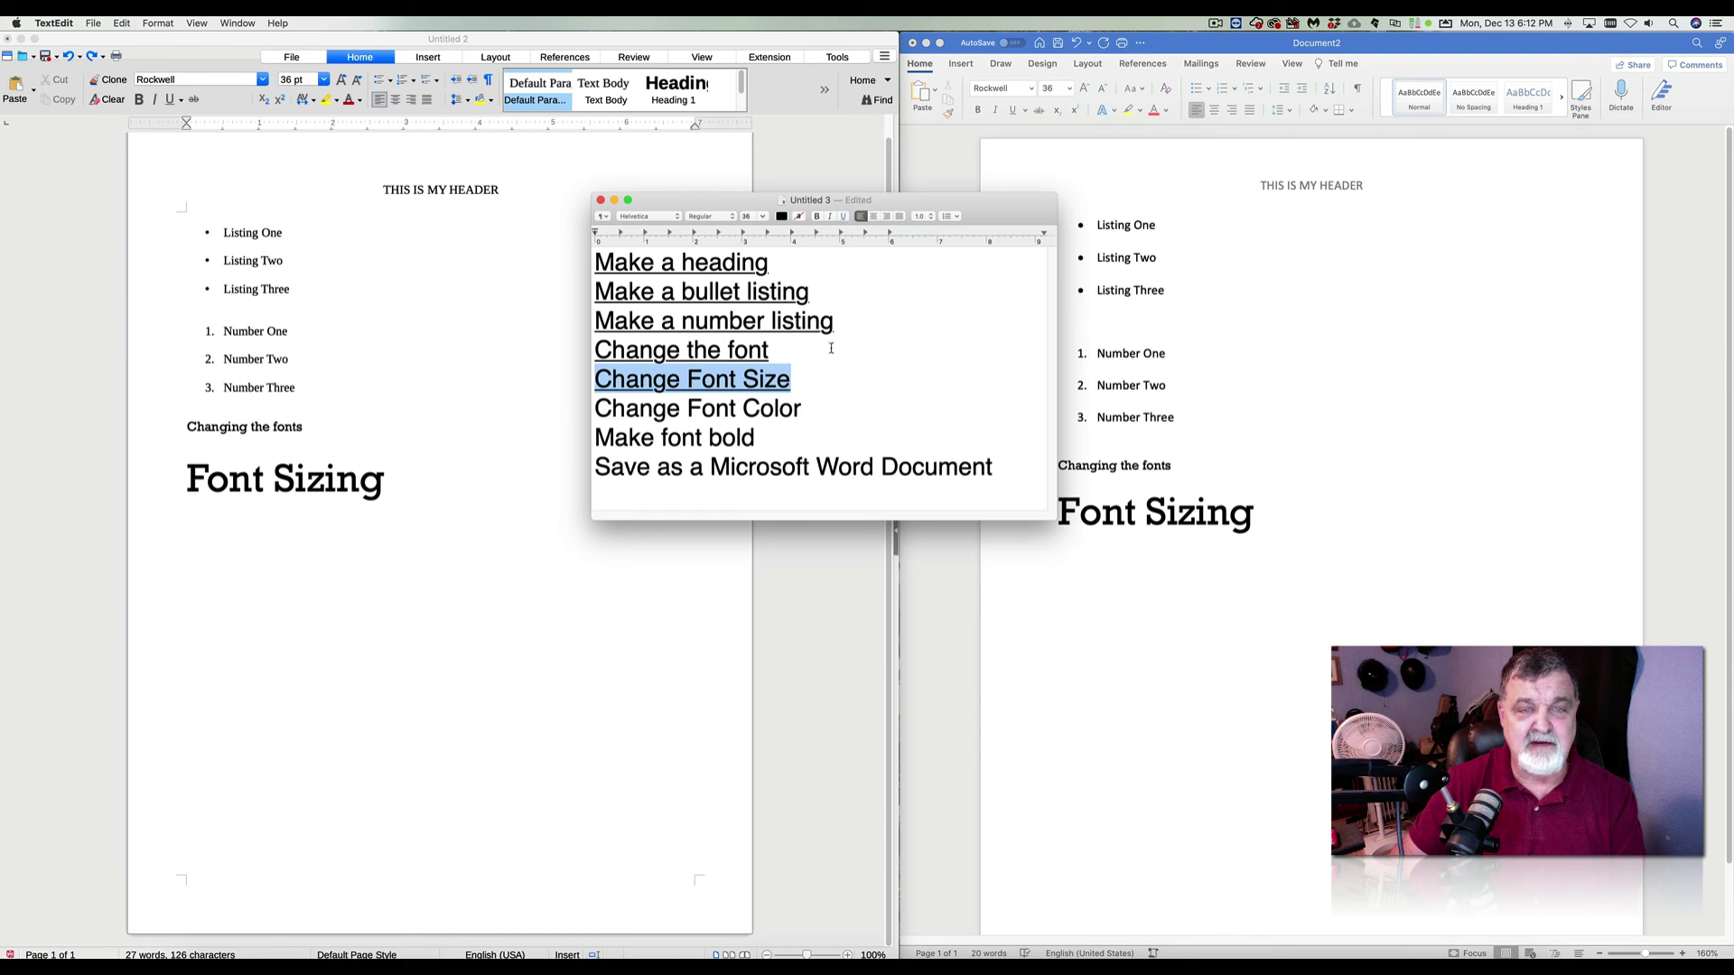
left_click(812, 409)
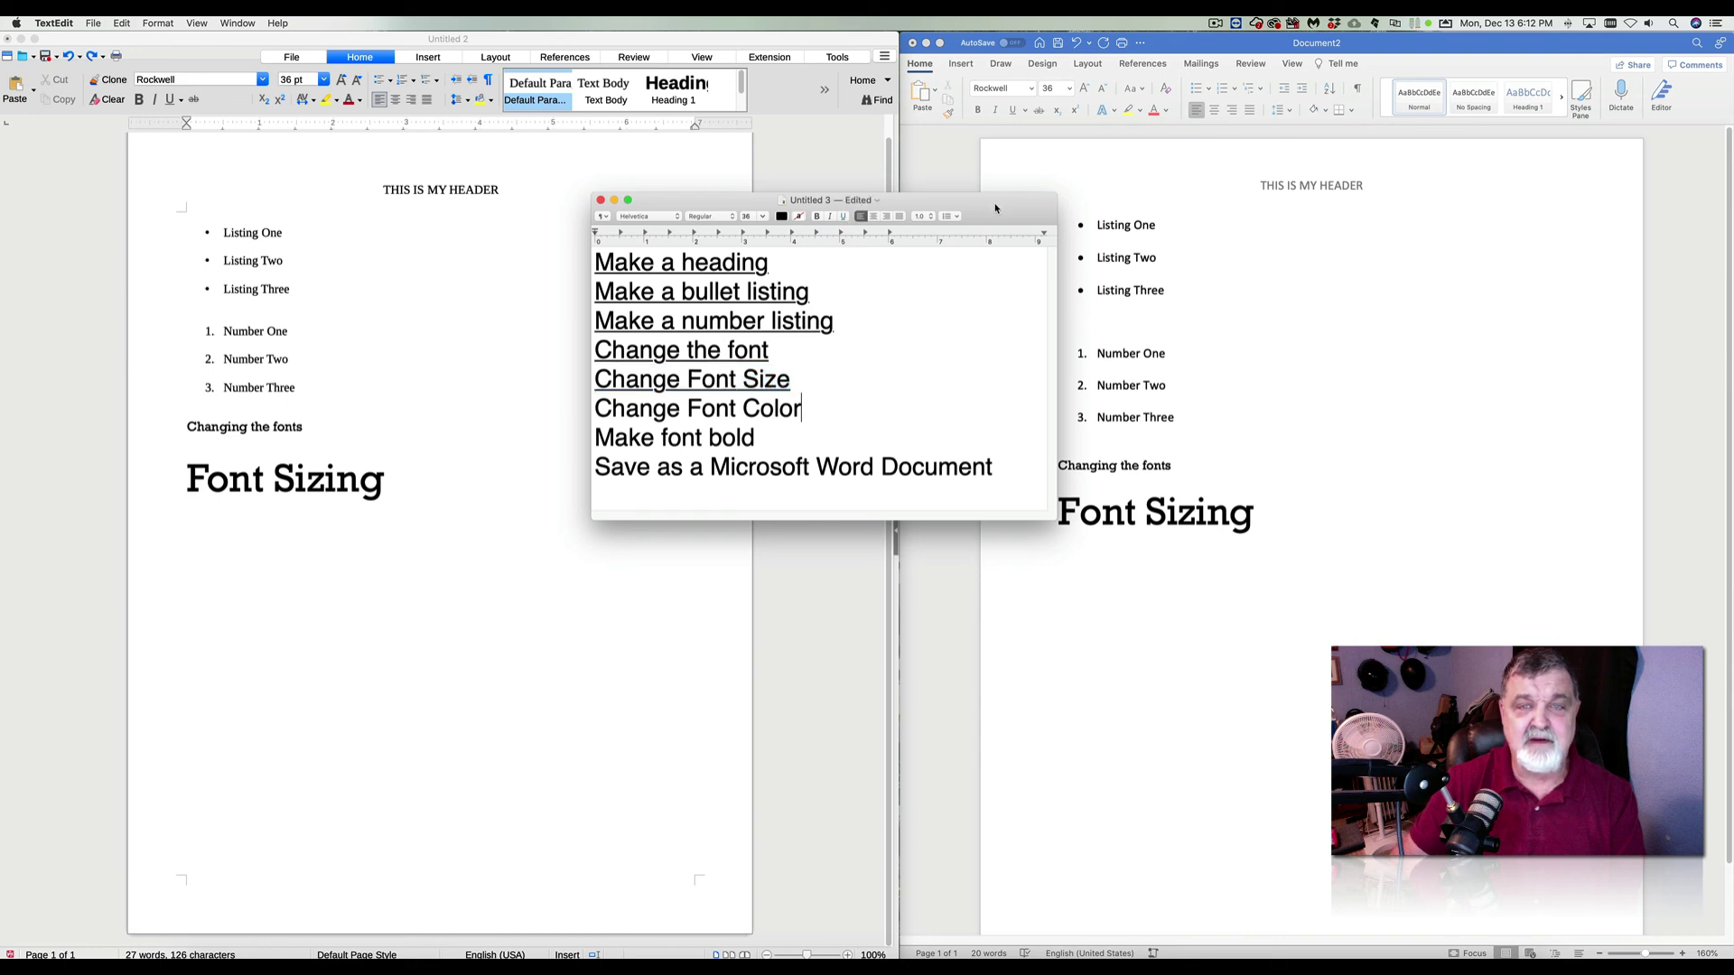
key("super+m")
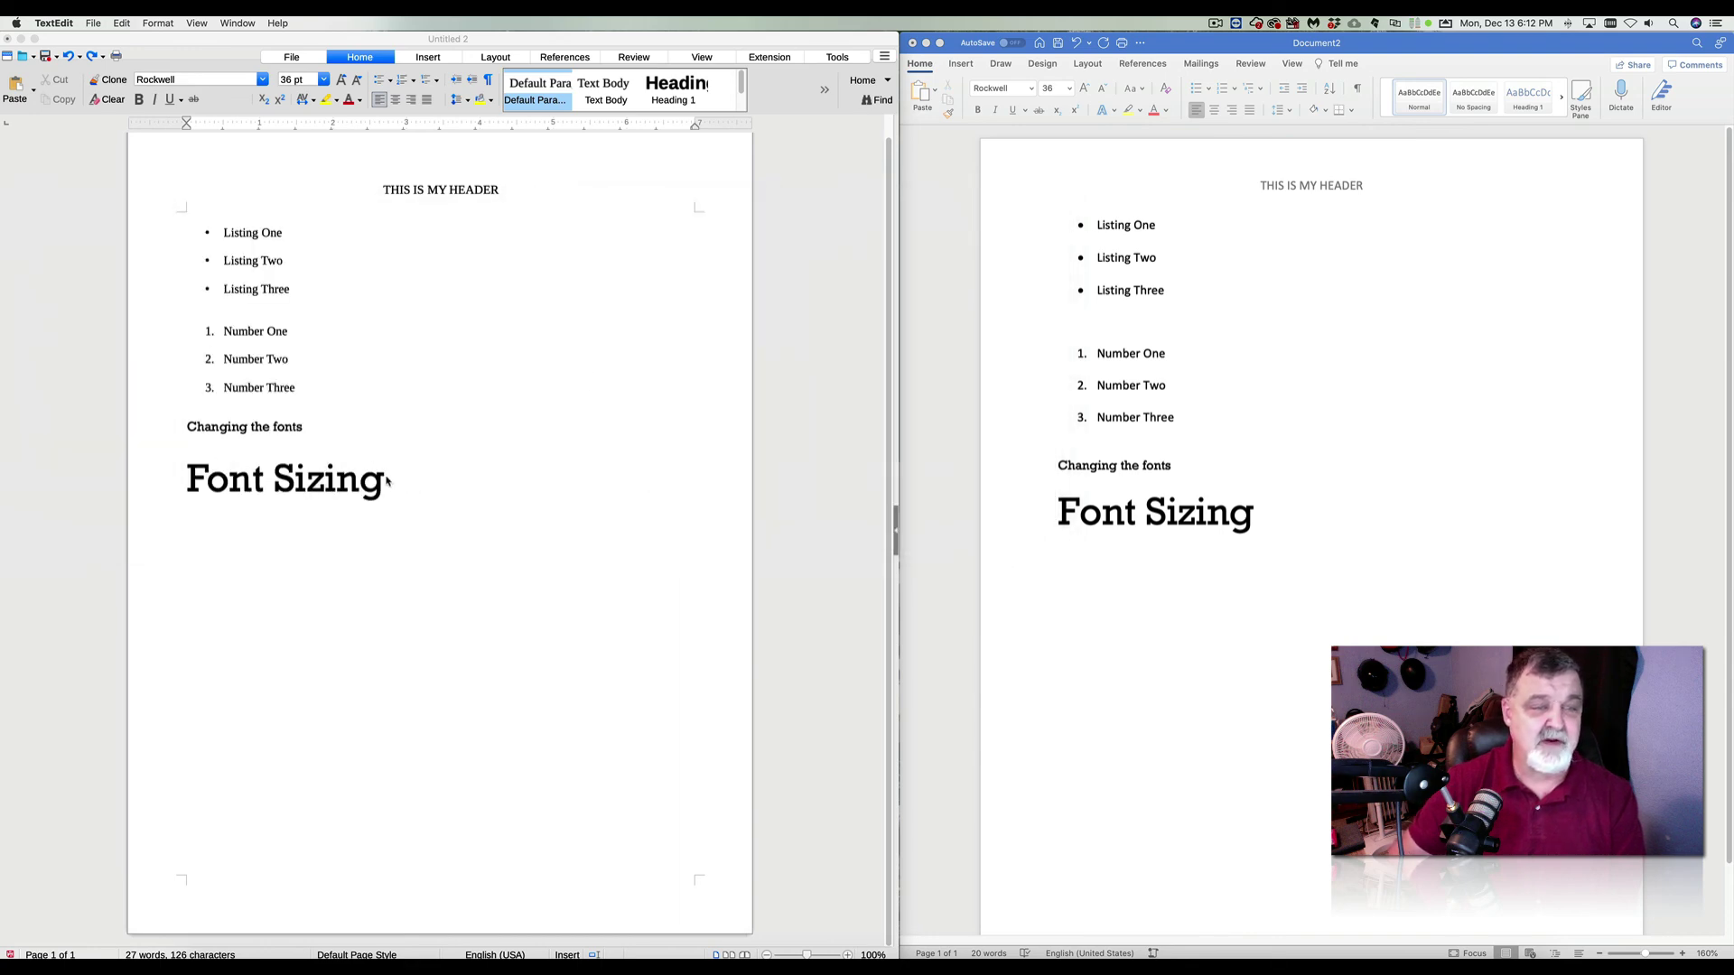
Add the line "Font Coloring" below "Font Sizing" in the Writer document, with a blank line between them.
left_click(386, 481)
key("Return")
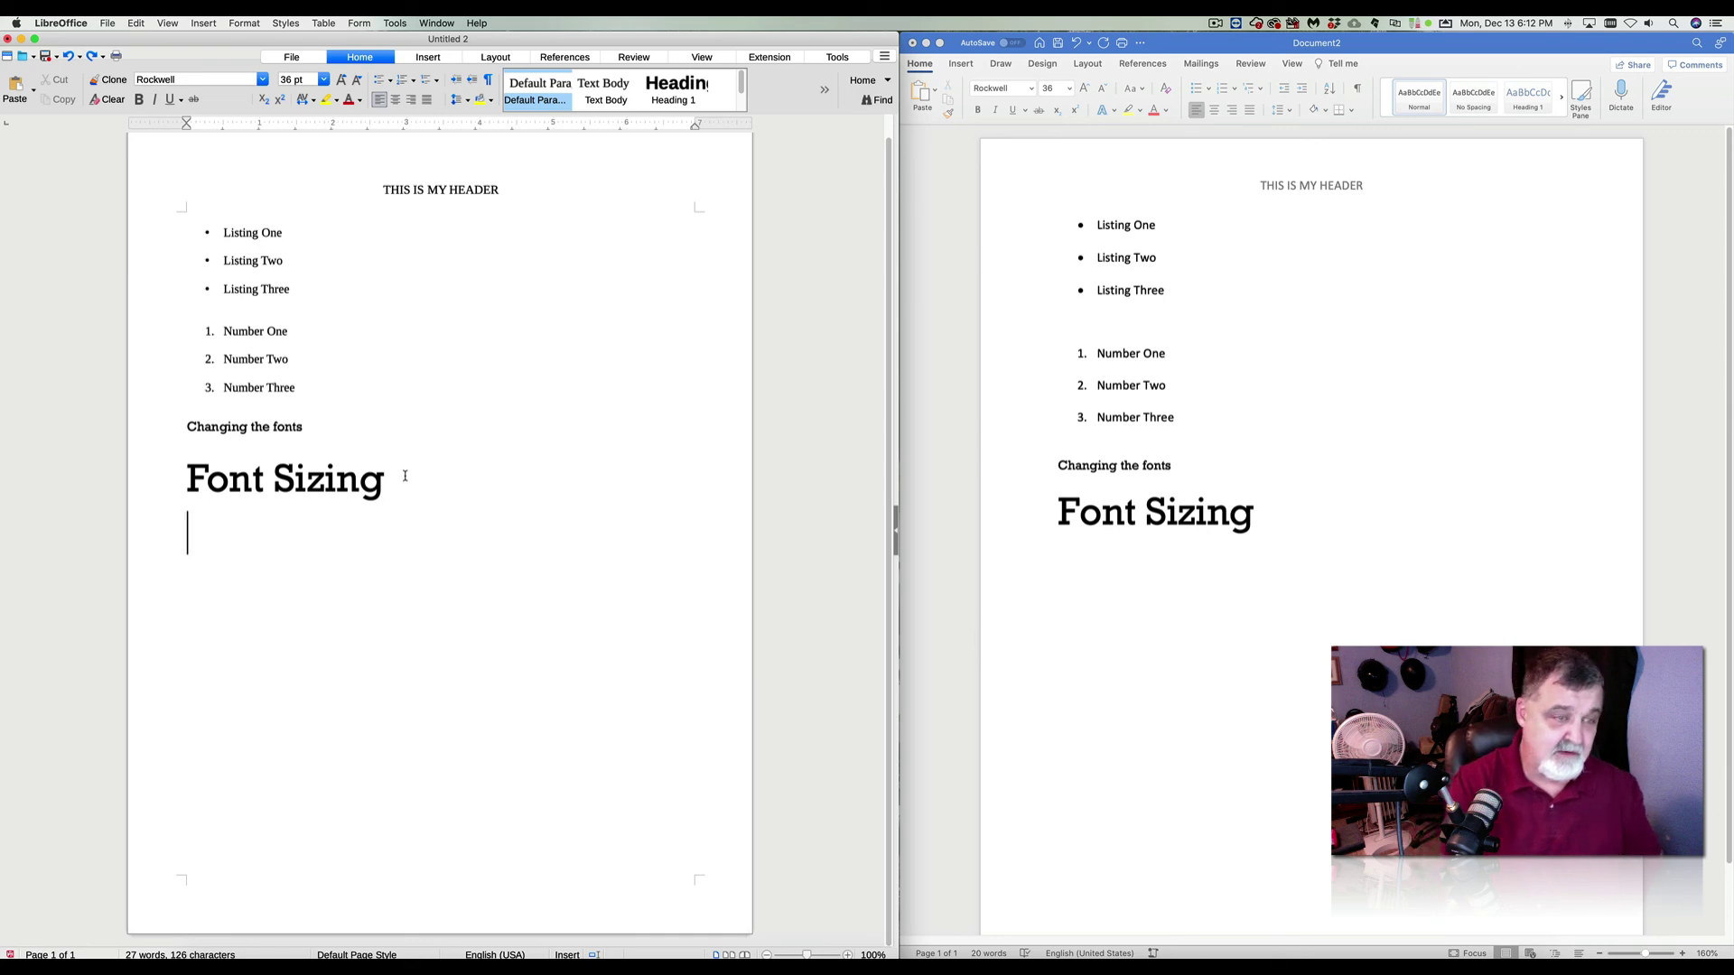
type("Font ")
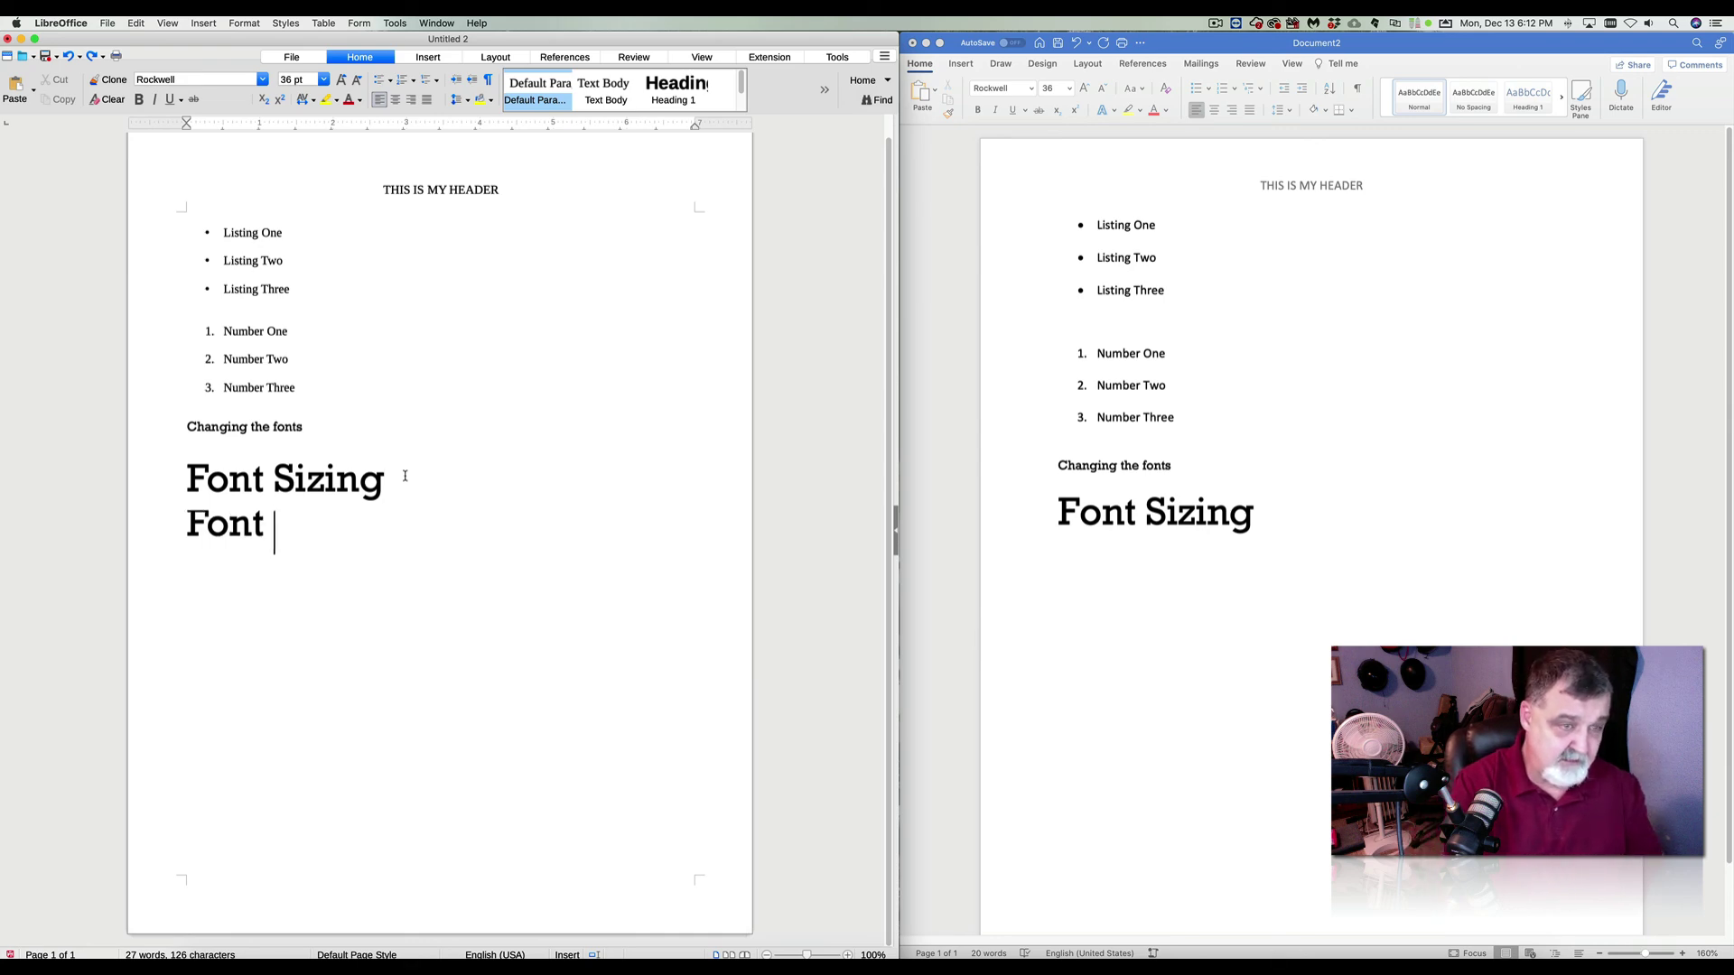
type("Coloring")
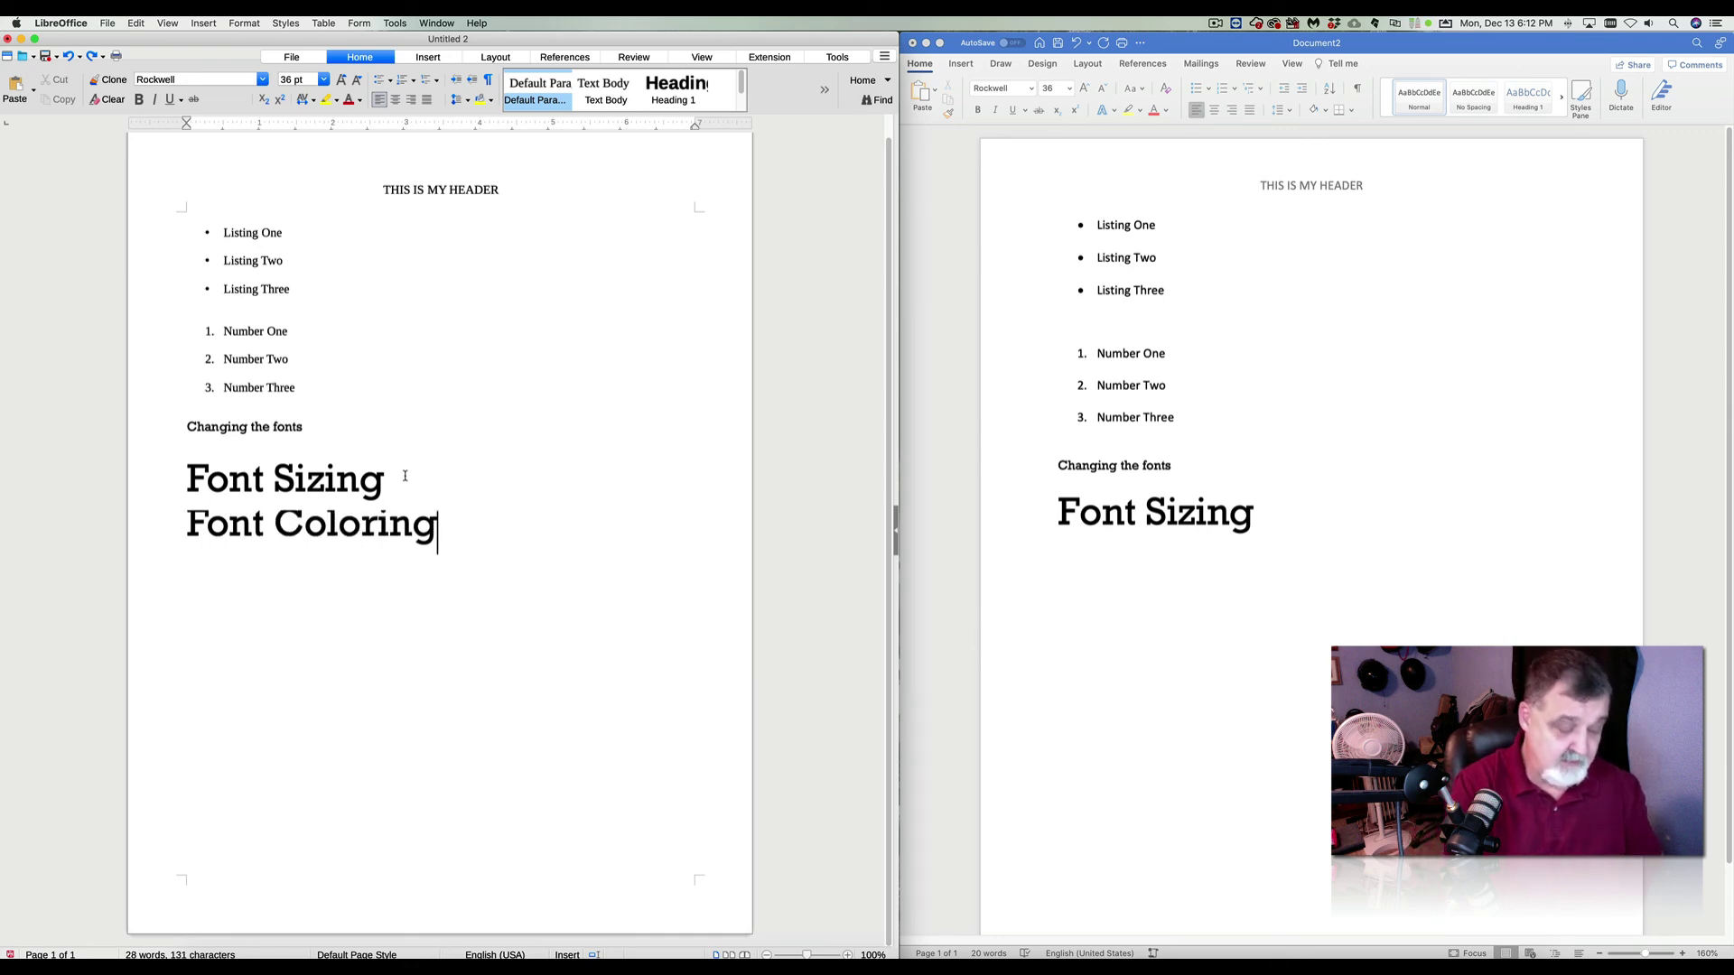
left_click(404, 477)
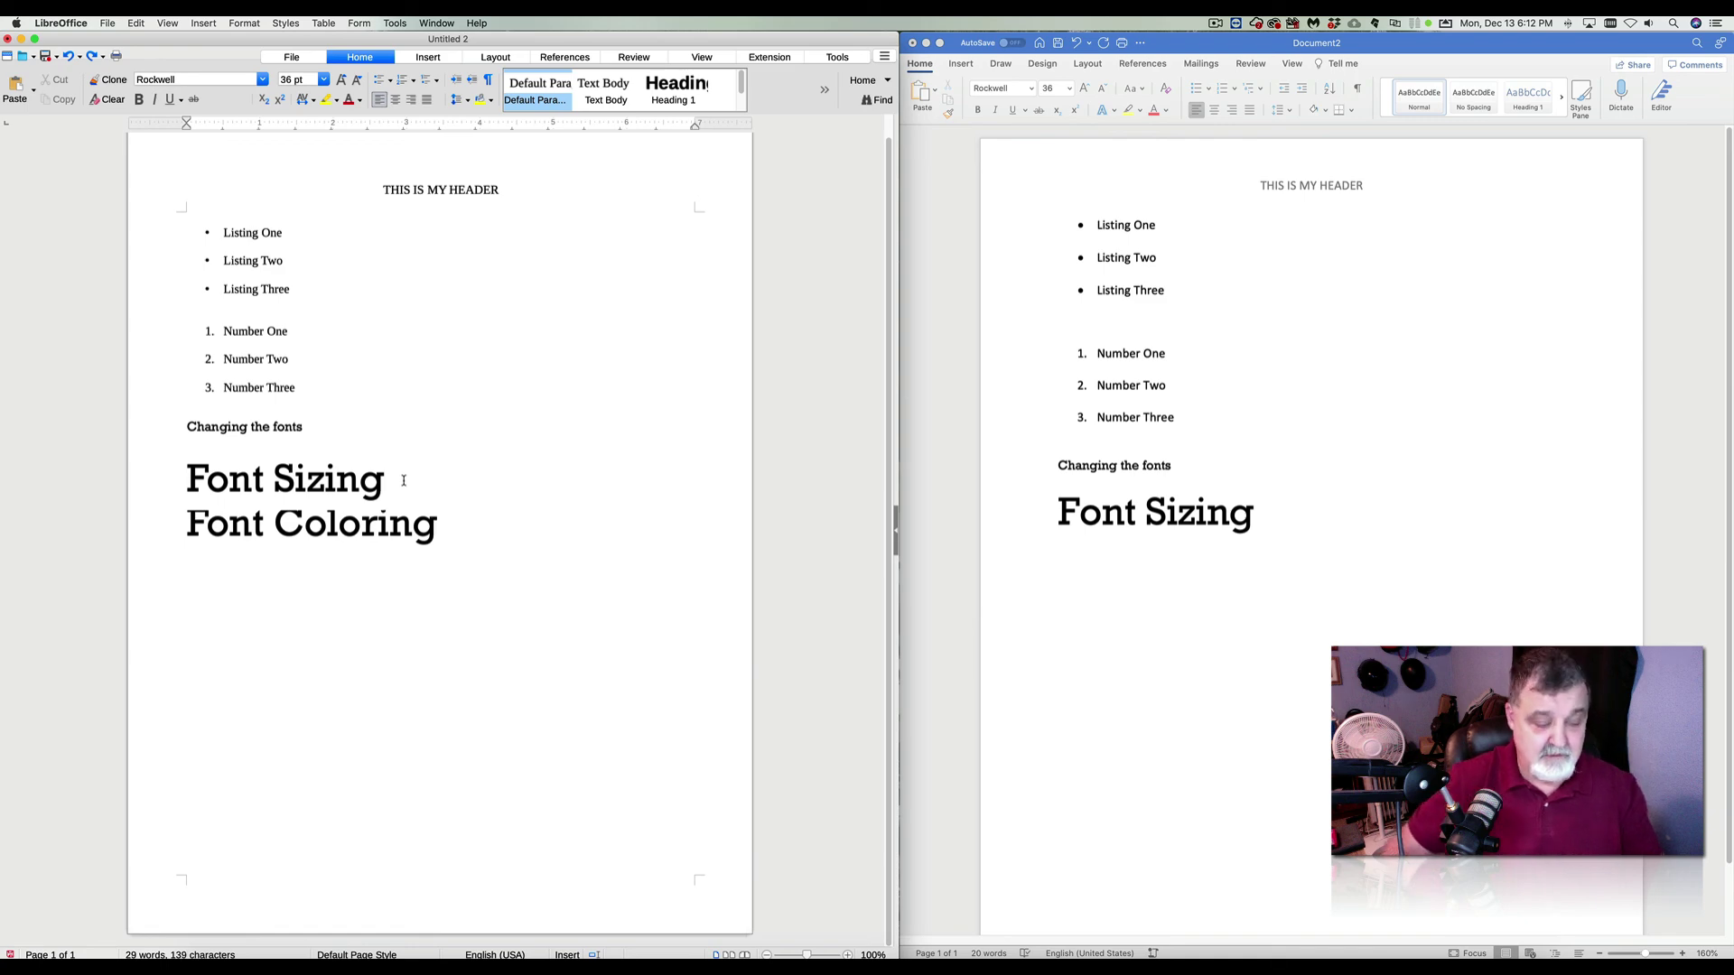
key("Return")
Switch to the Word document and enter "Font Coloring" below "Font Sizing", leaving a blank line between them.
left_click(1258, 510)
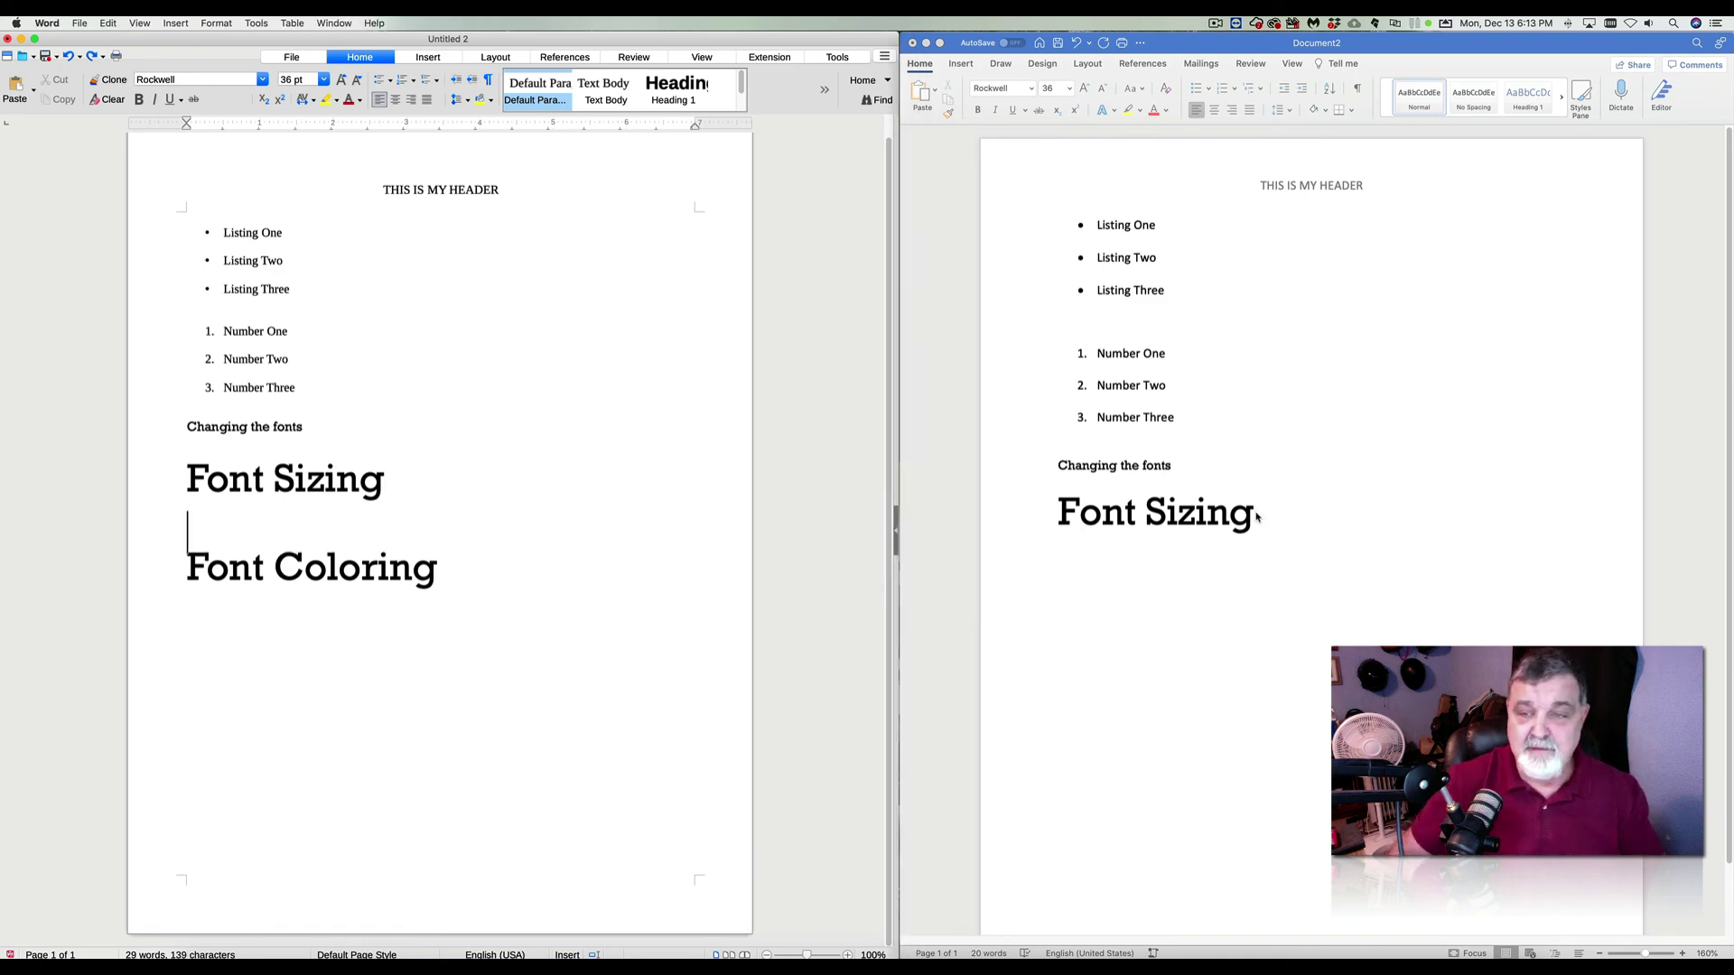
key("Return")
key("Return")
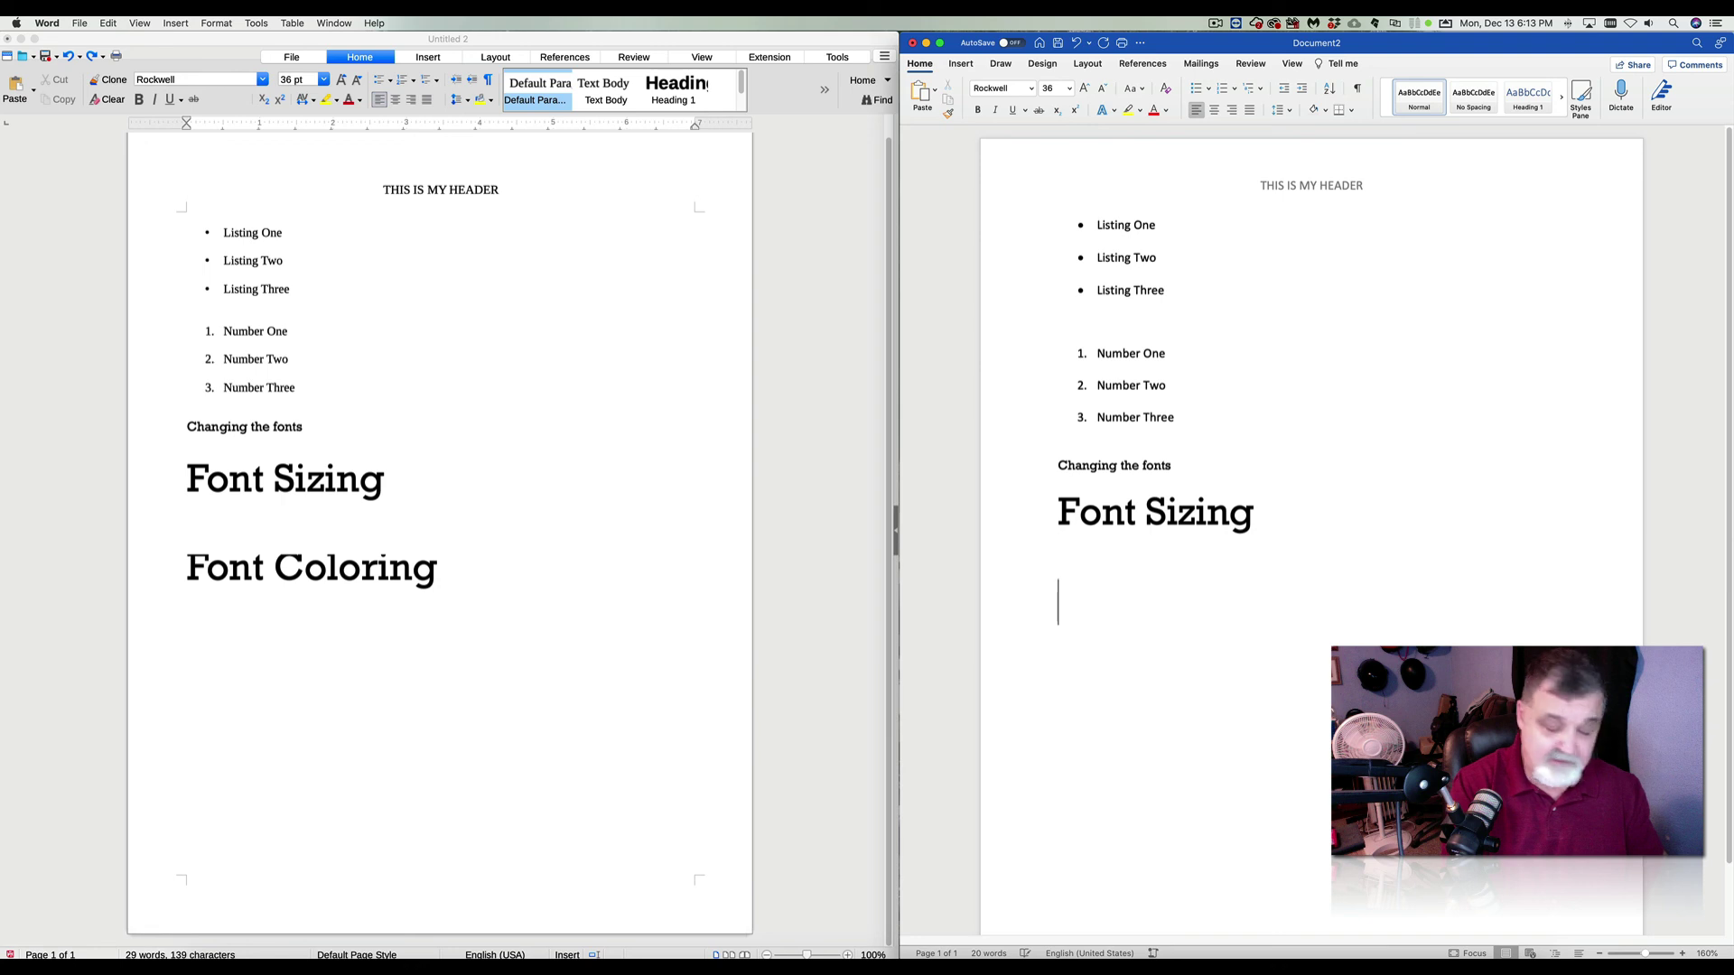
type("Font Colri")
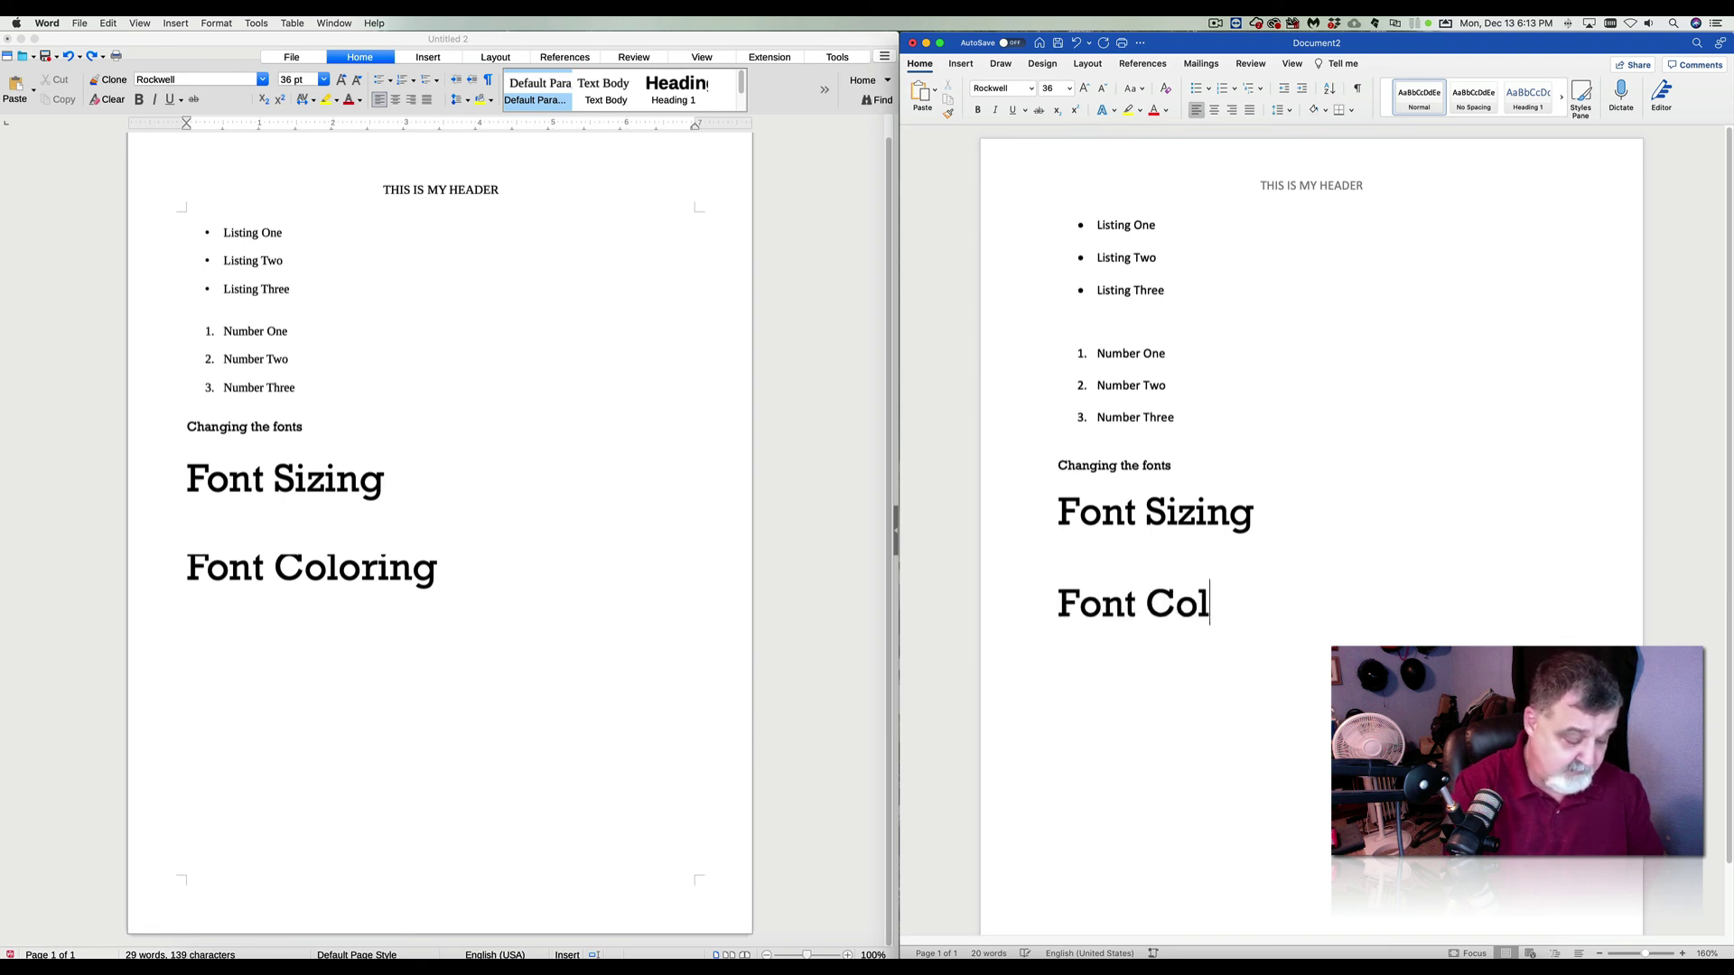
key("BackSpace")
key("BackSpace")
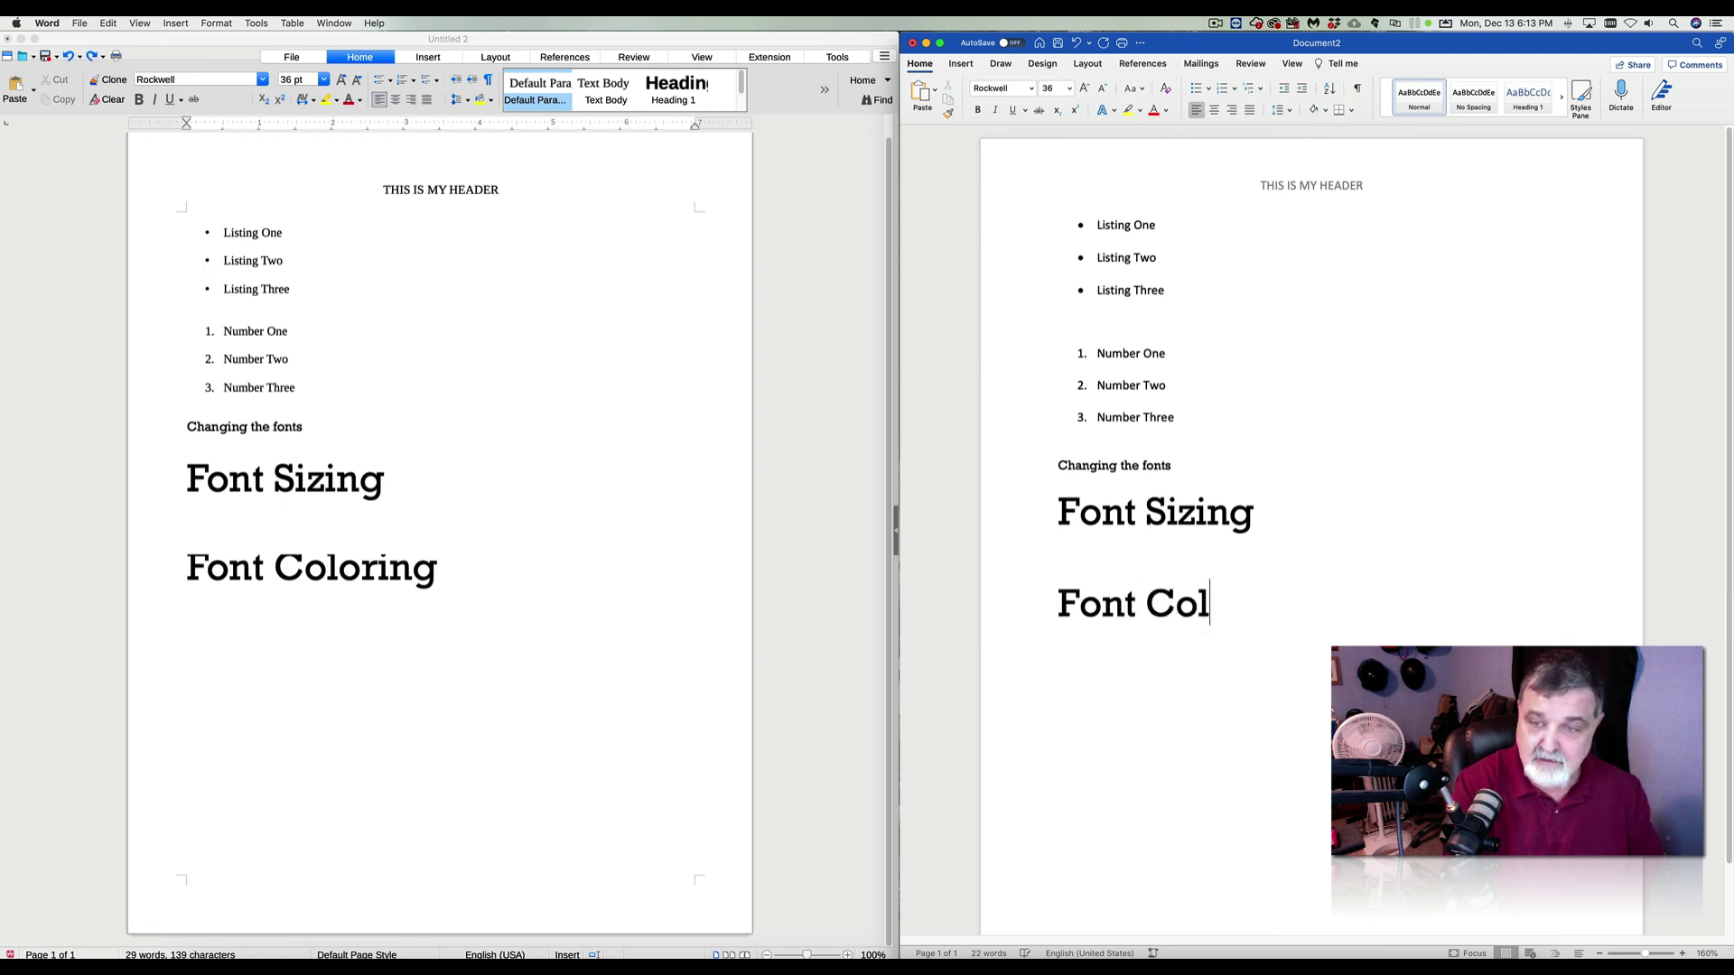
type("oring")
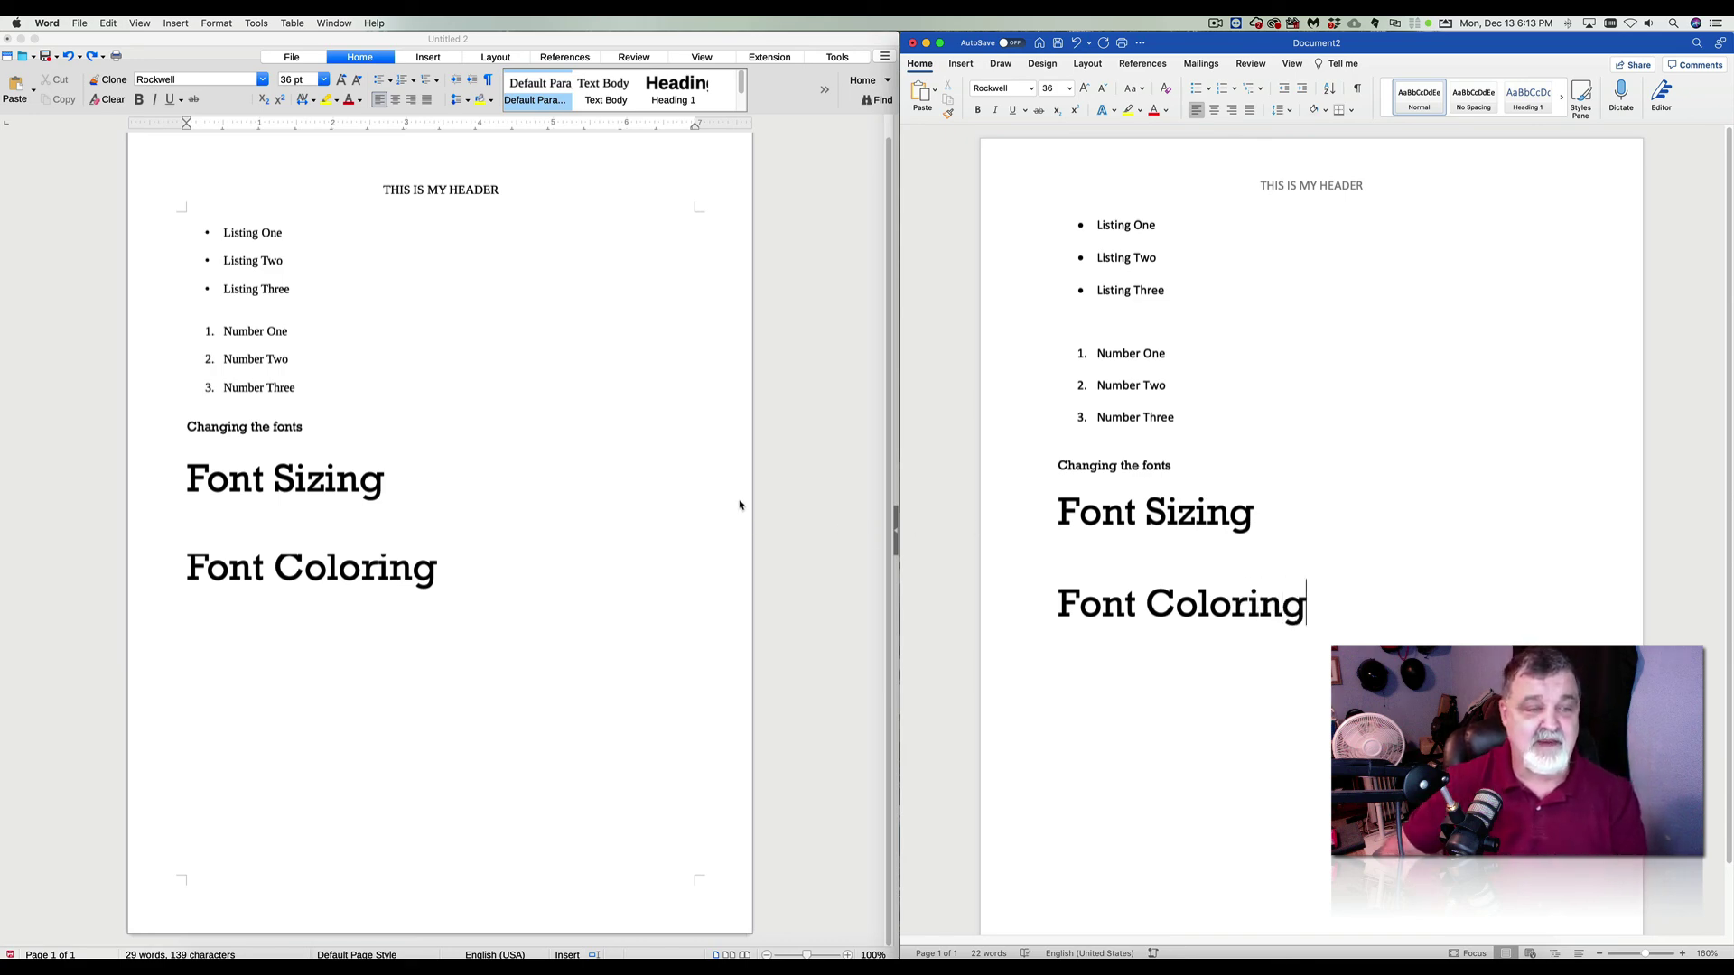
Switch to the Writer document, change the font color of the "Font Coloring" line to red and deselect the text.
left_click(409, 571)
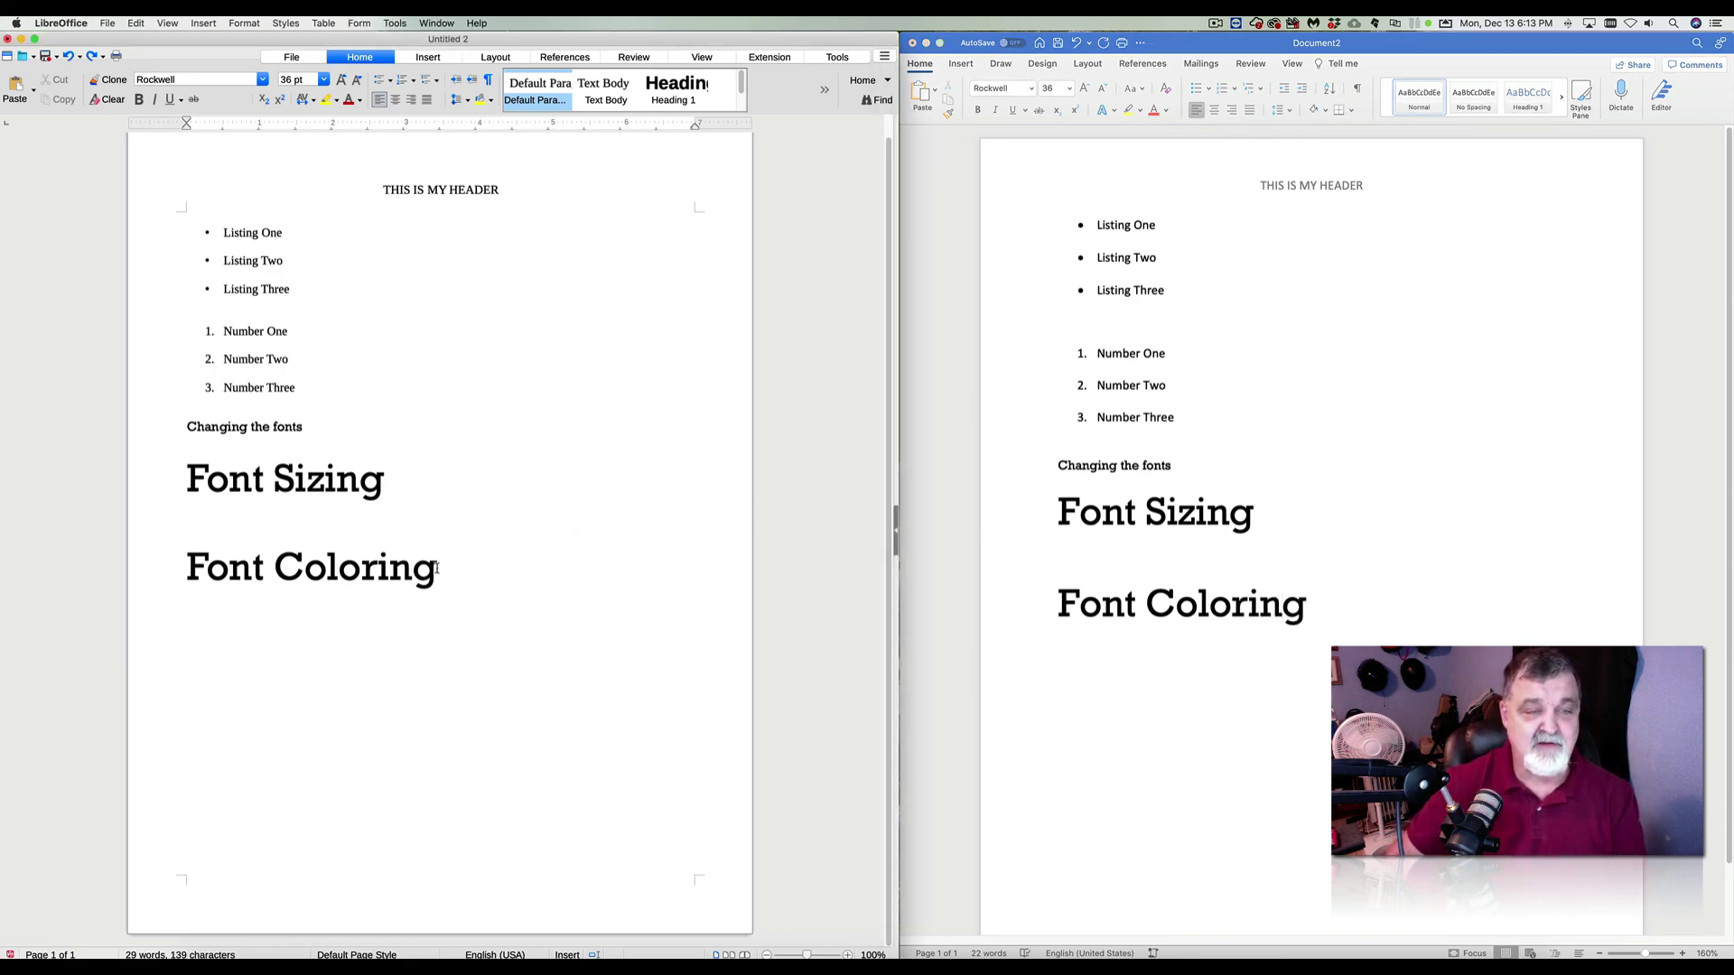
left_click_drag(439, 570, 190, 573)
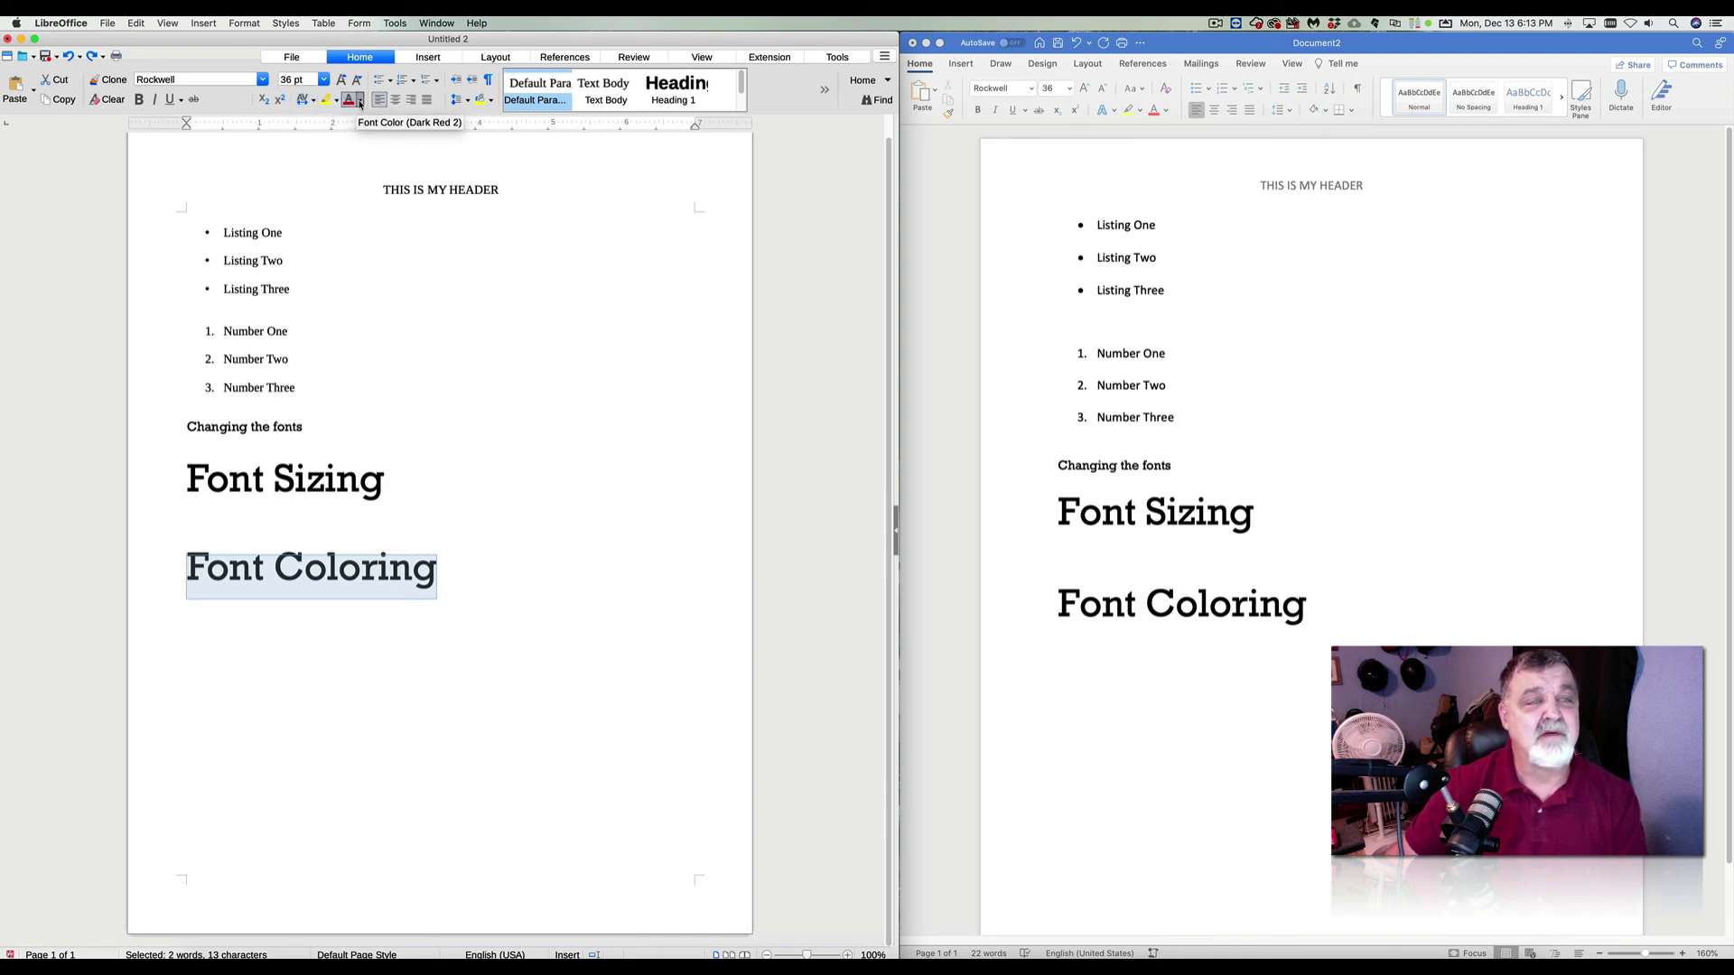
left_click(359, 101)
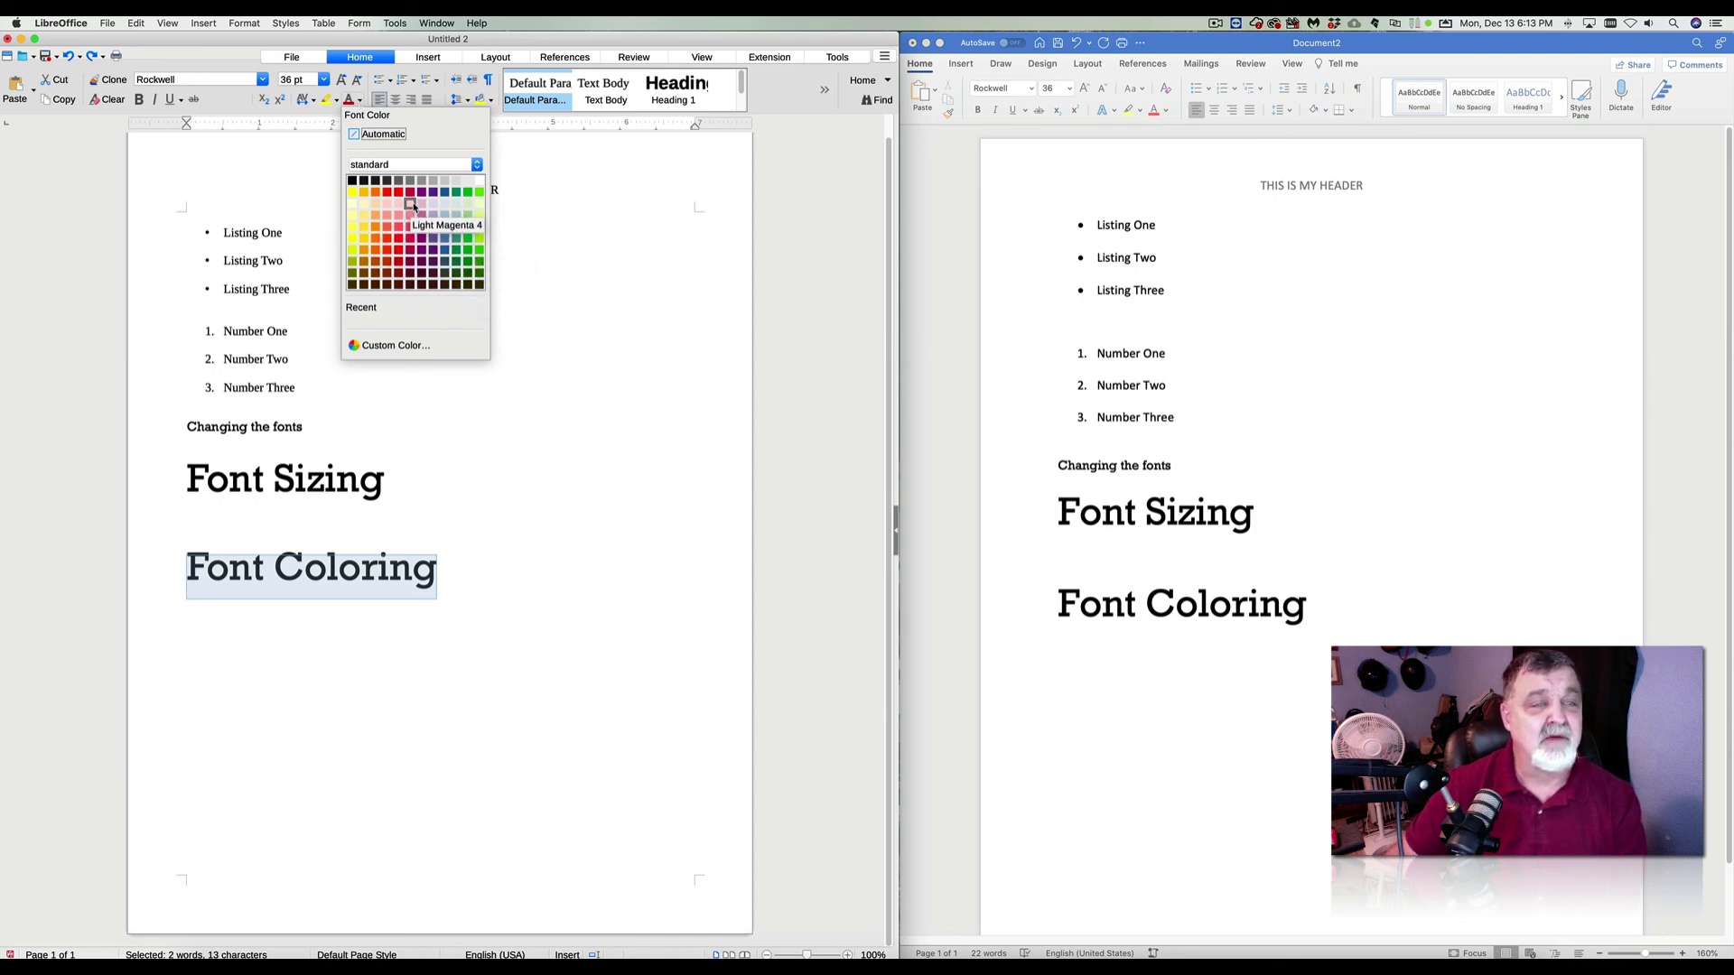
left_click(400, 193)
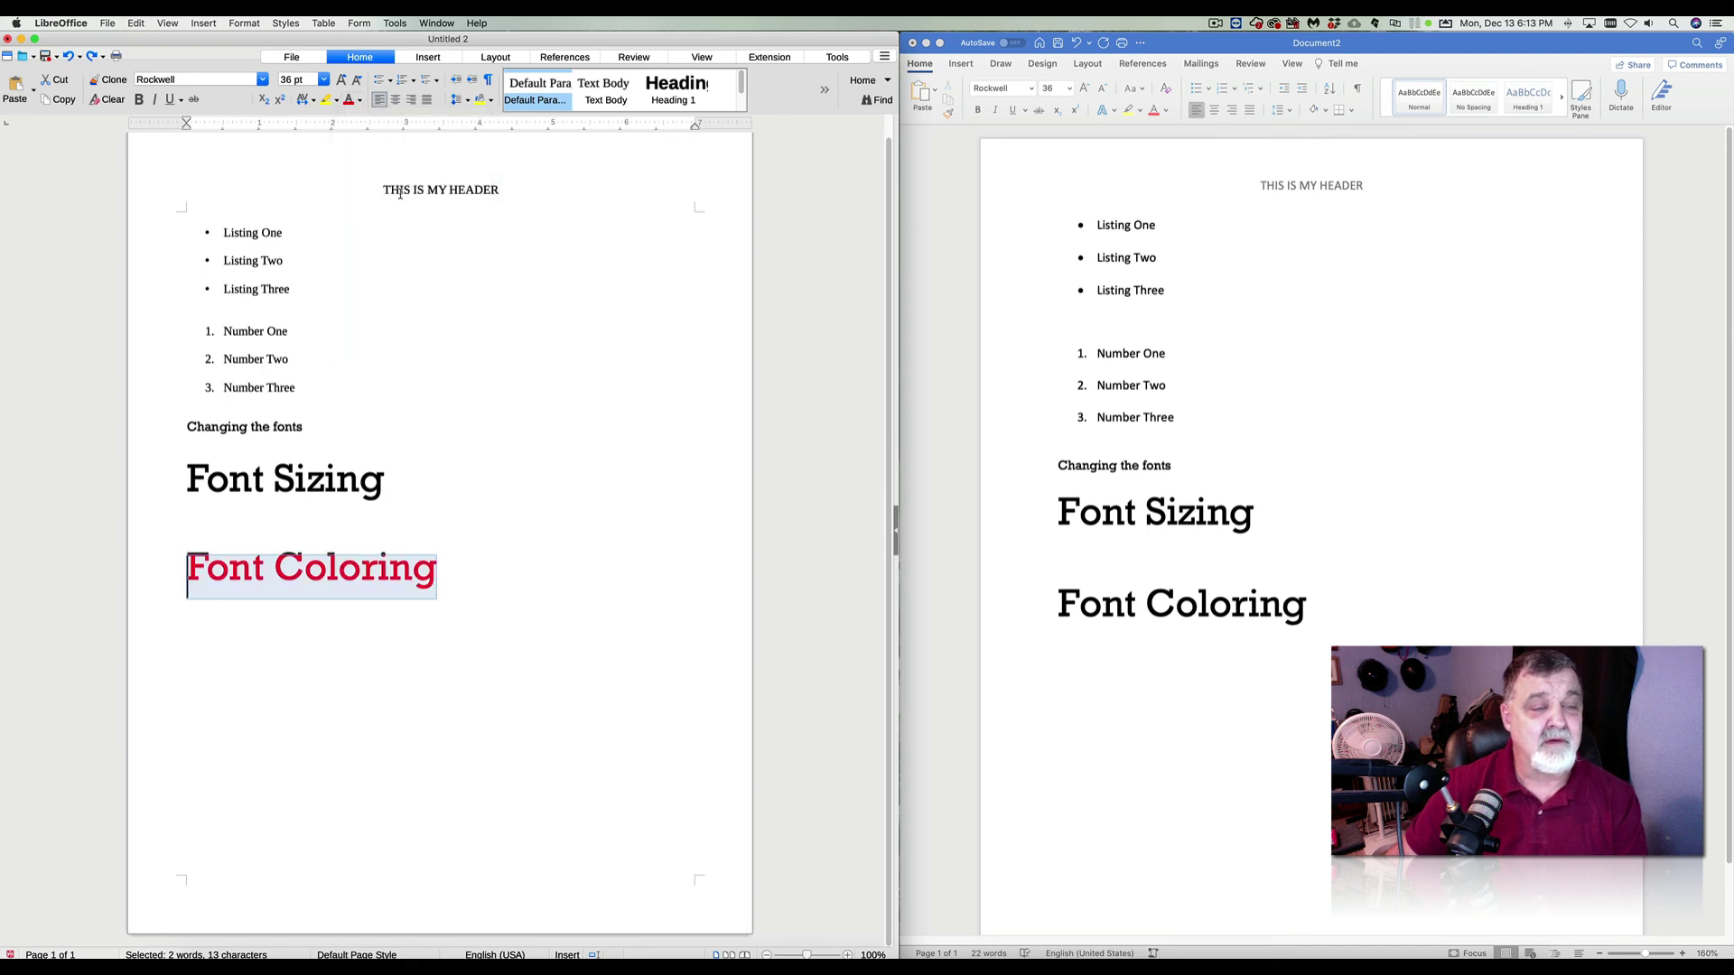
left_click(466, 561)
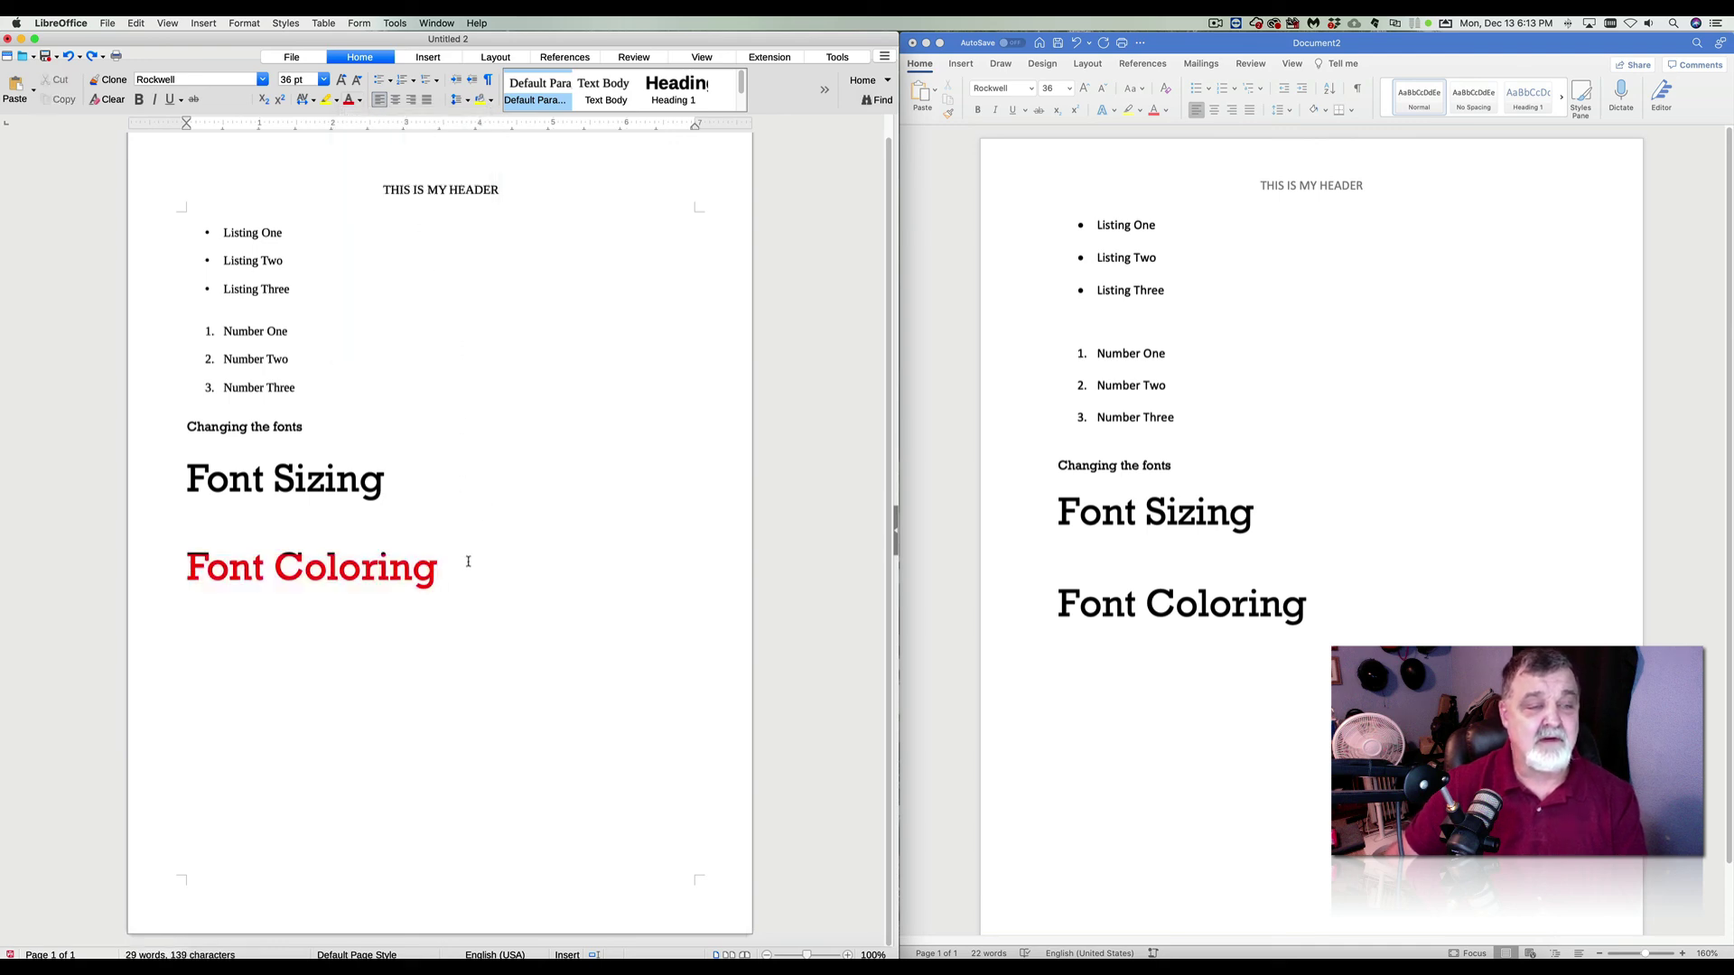
Switch to the Word document, color its "Font Coloring" line with the standard red and deselect the text.
left_click(1307, 604)
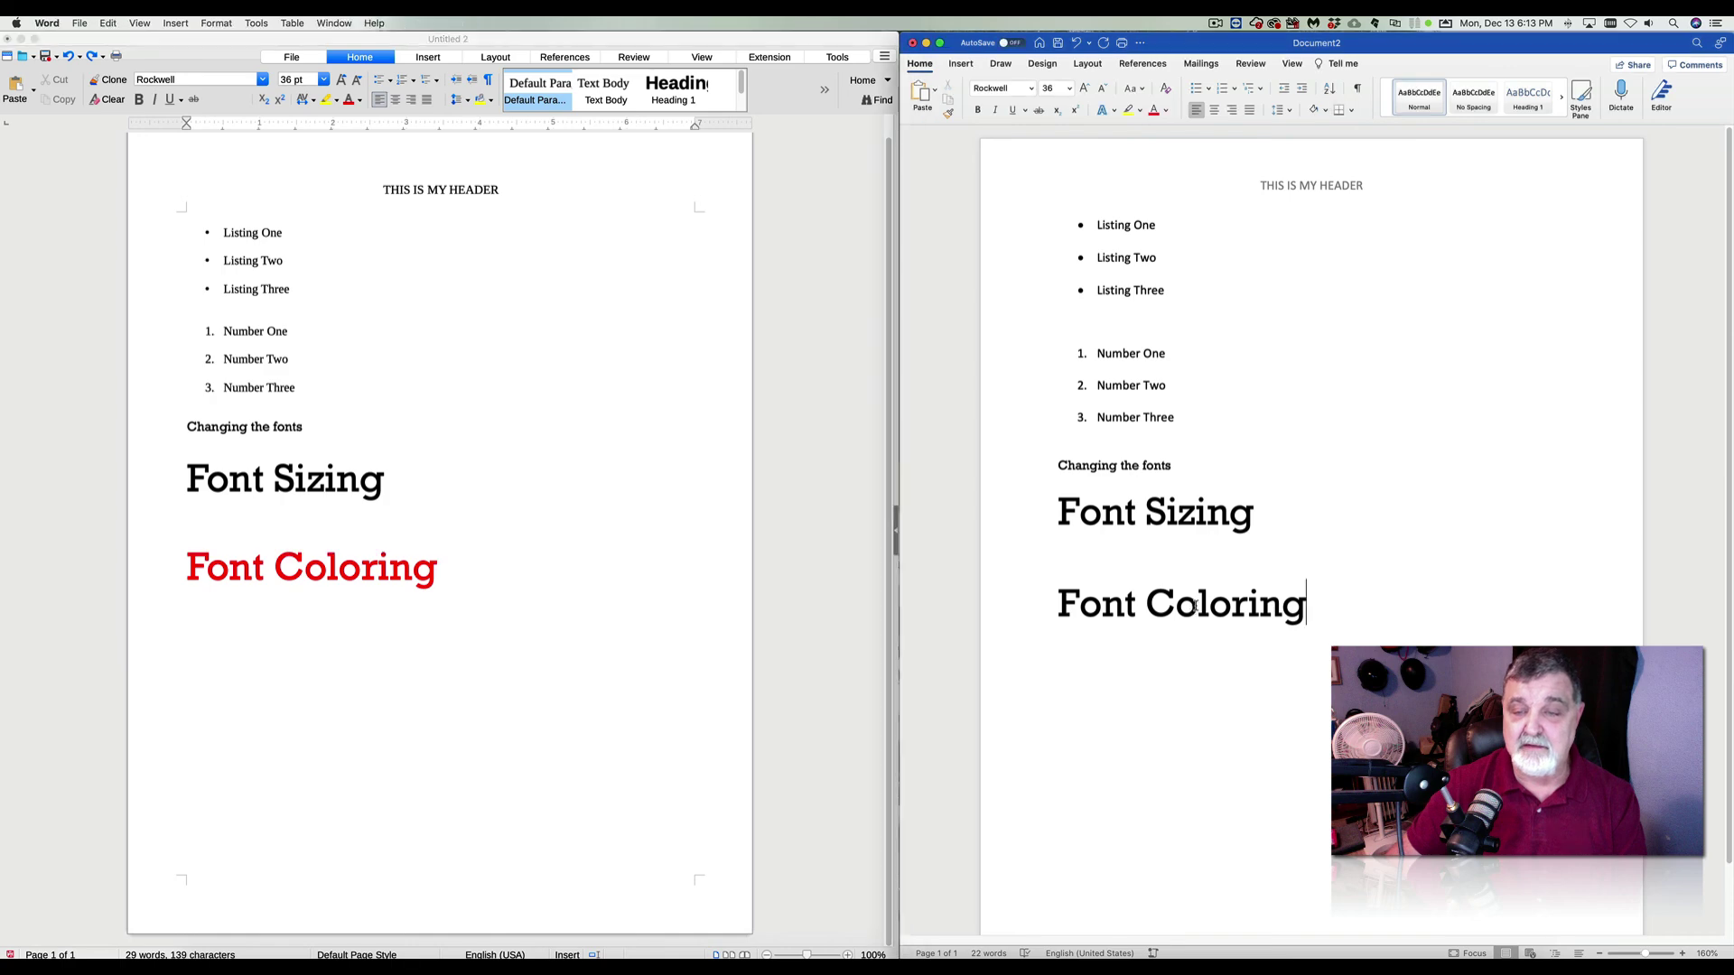
left_click_drag(1307, 603, 1073, 607)
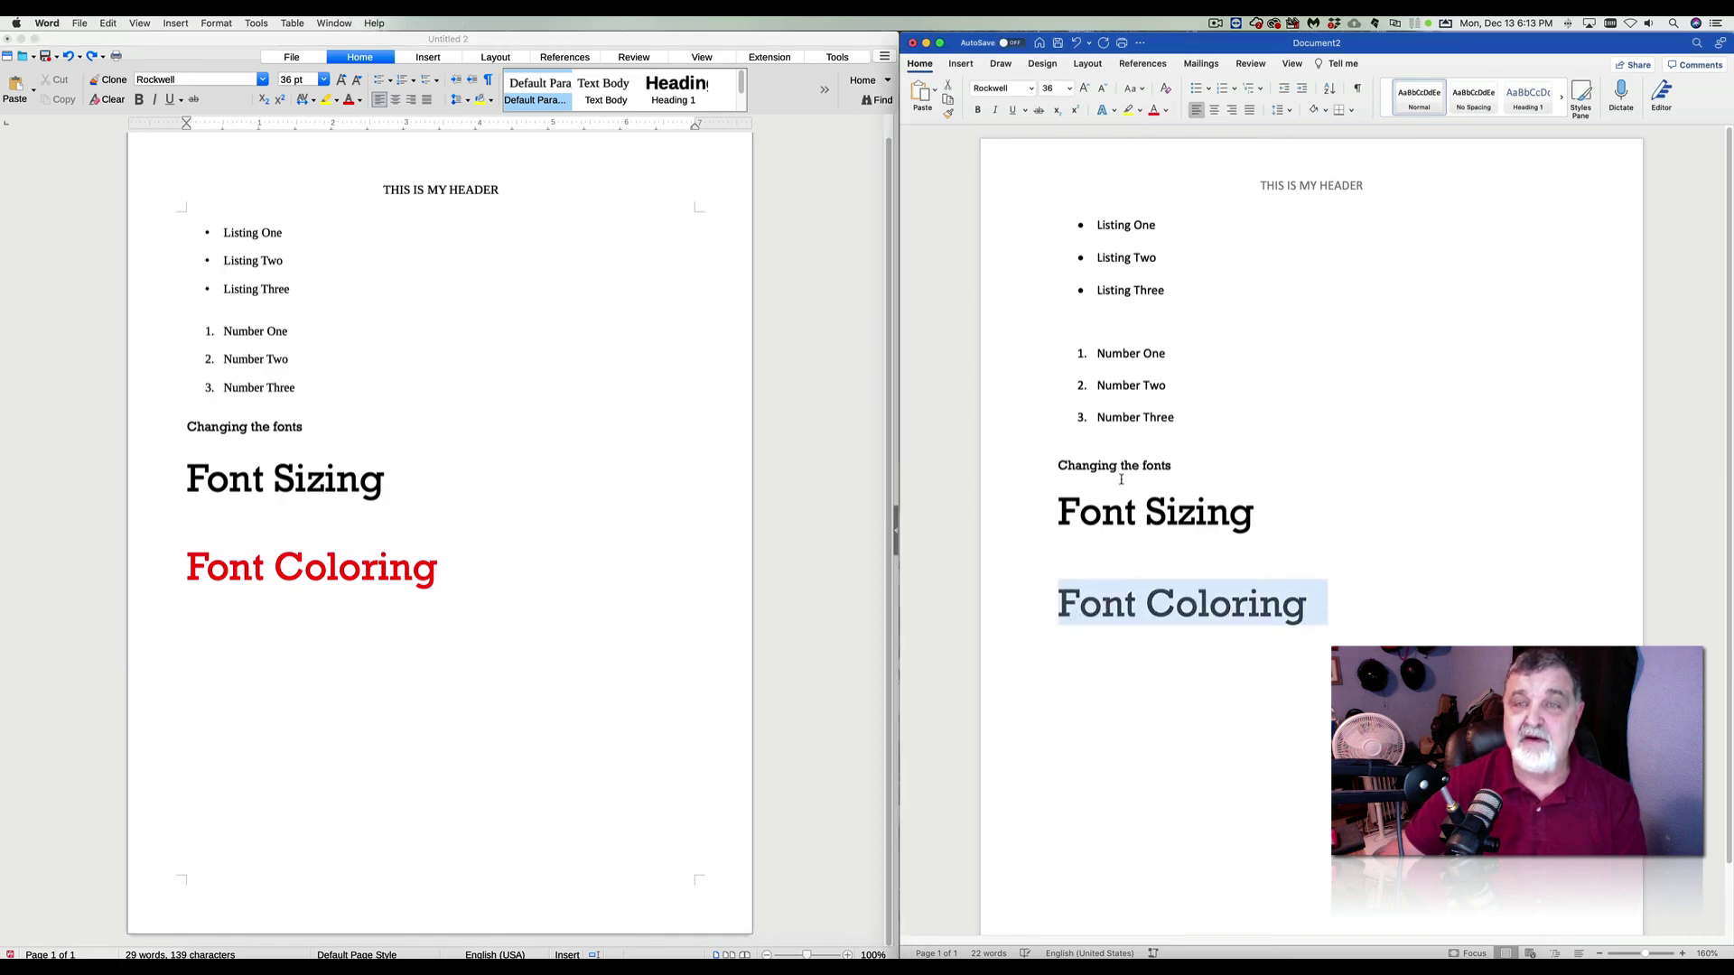
left_click(1166, 110)
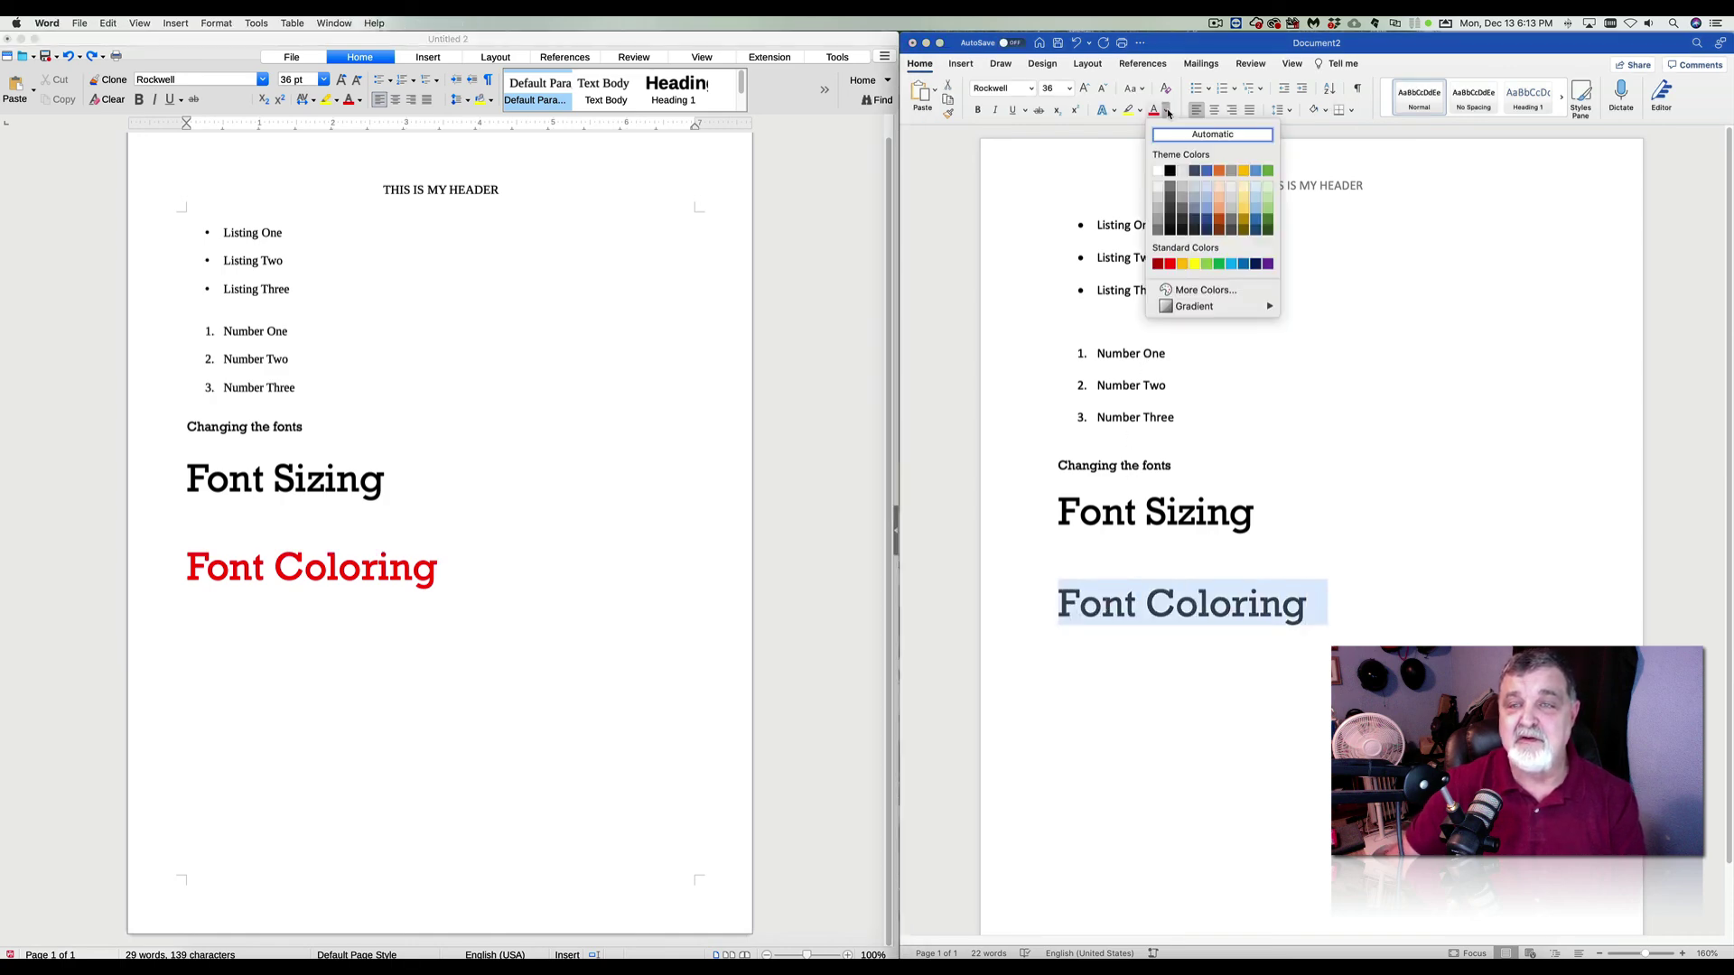
left_click(1170, 264)
left_click(1342, 593)
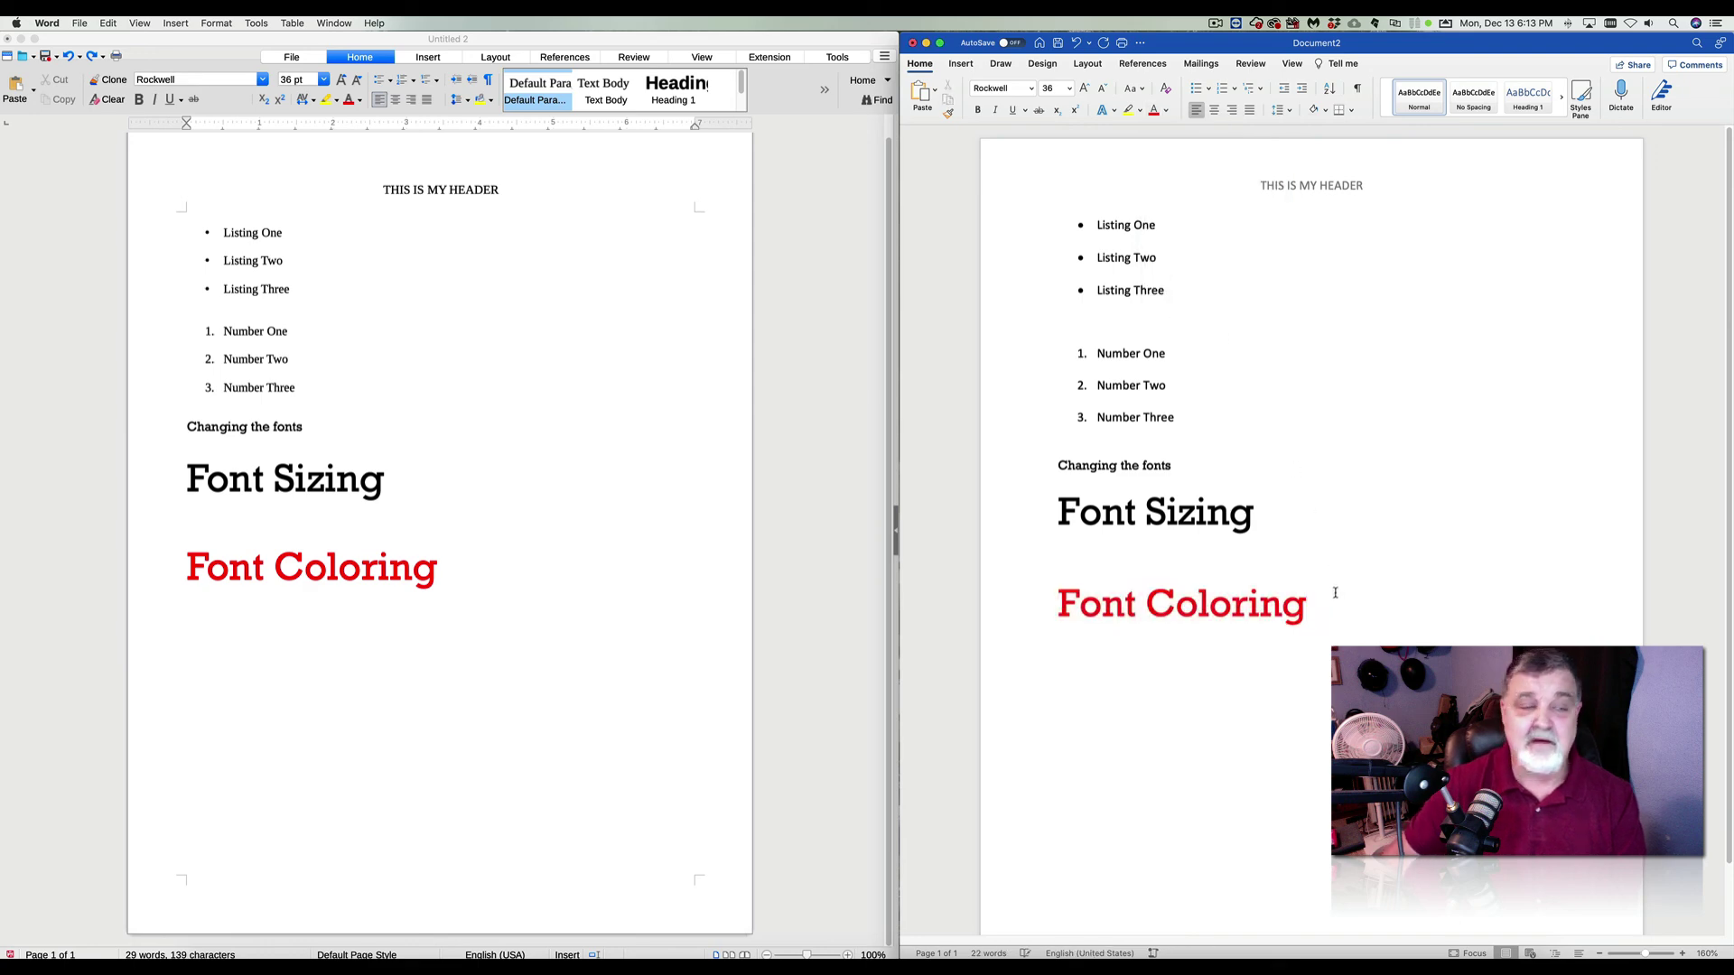
Switch to the TextEdit checklist, underline the "Change Font Color" item and minimize the checklist window.
key("super+Tab")
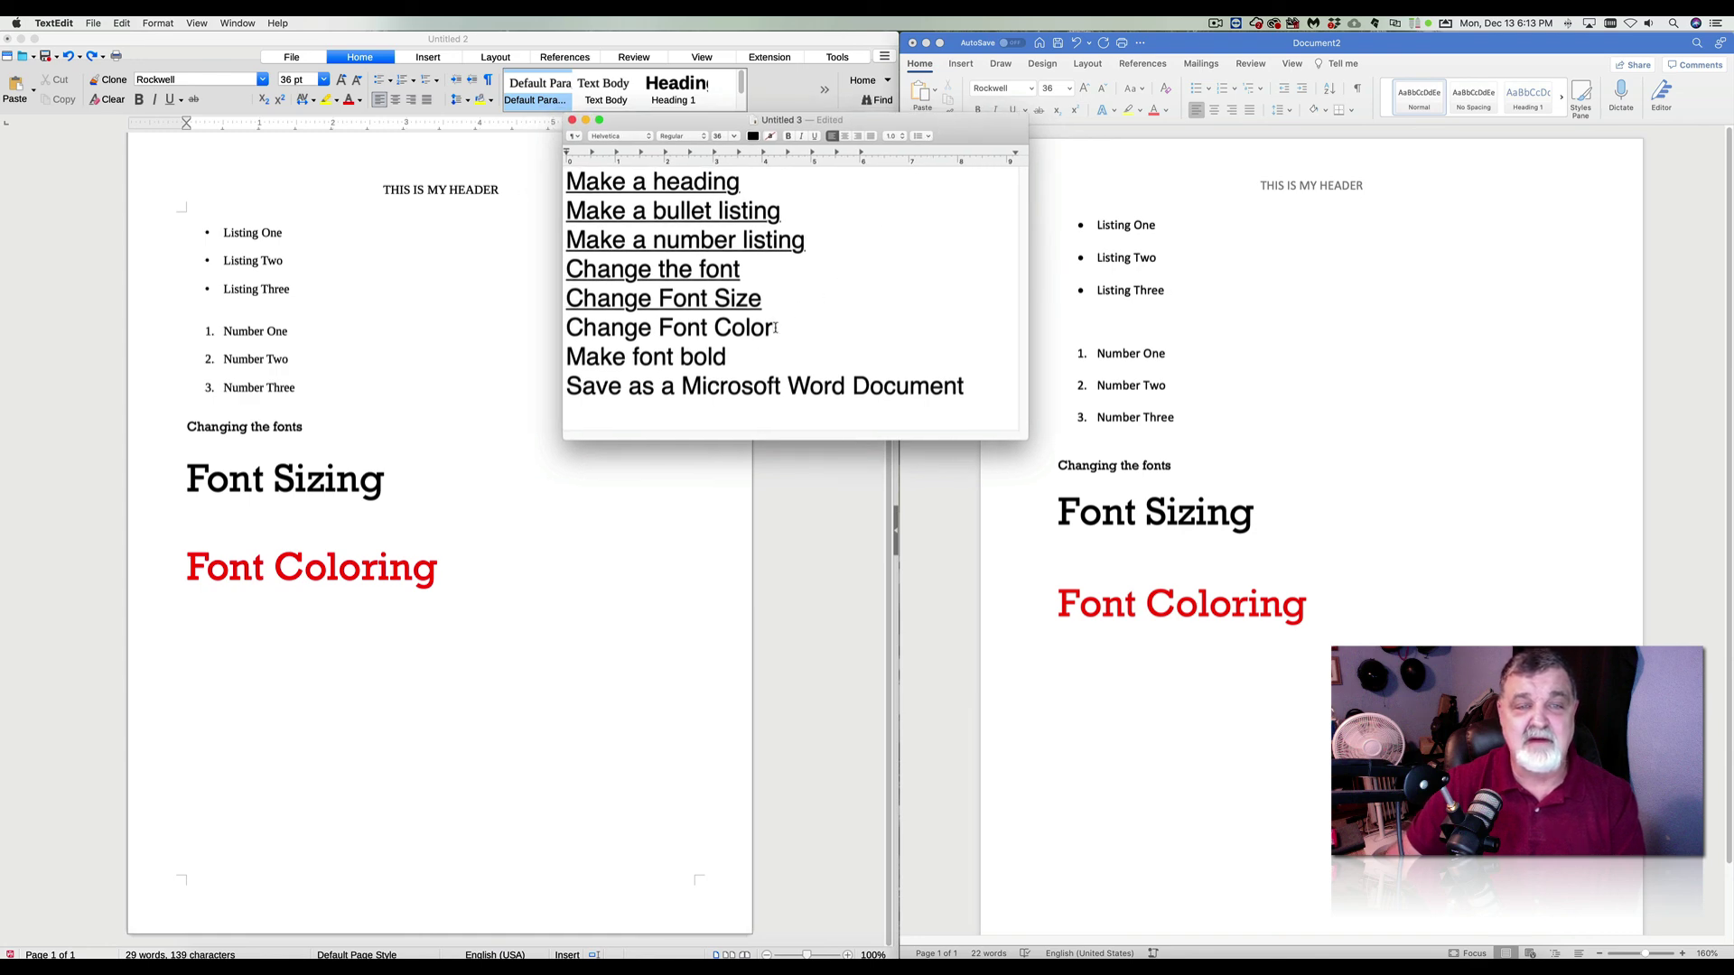
left_click_drag(775, 328, 565, 328)
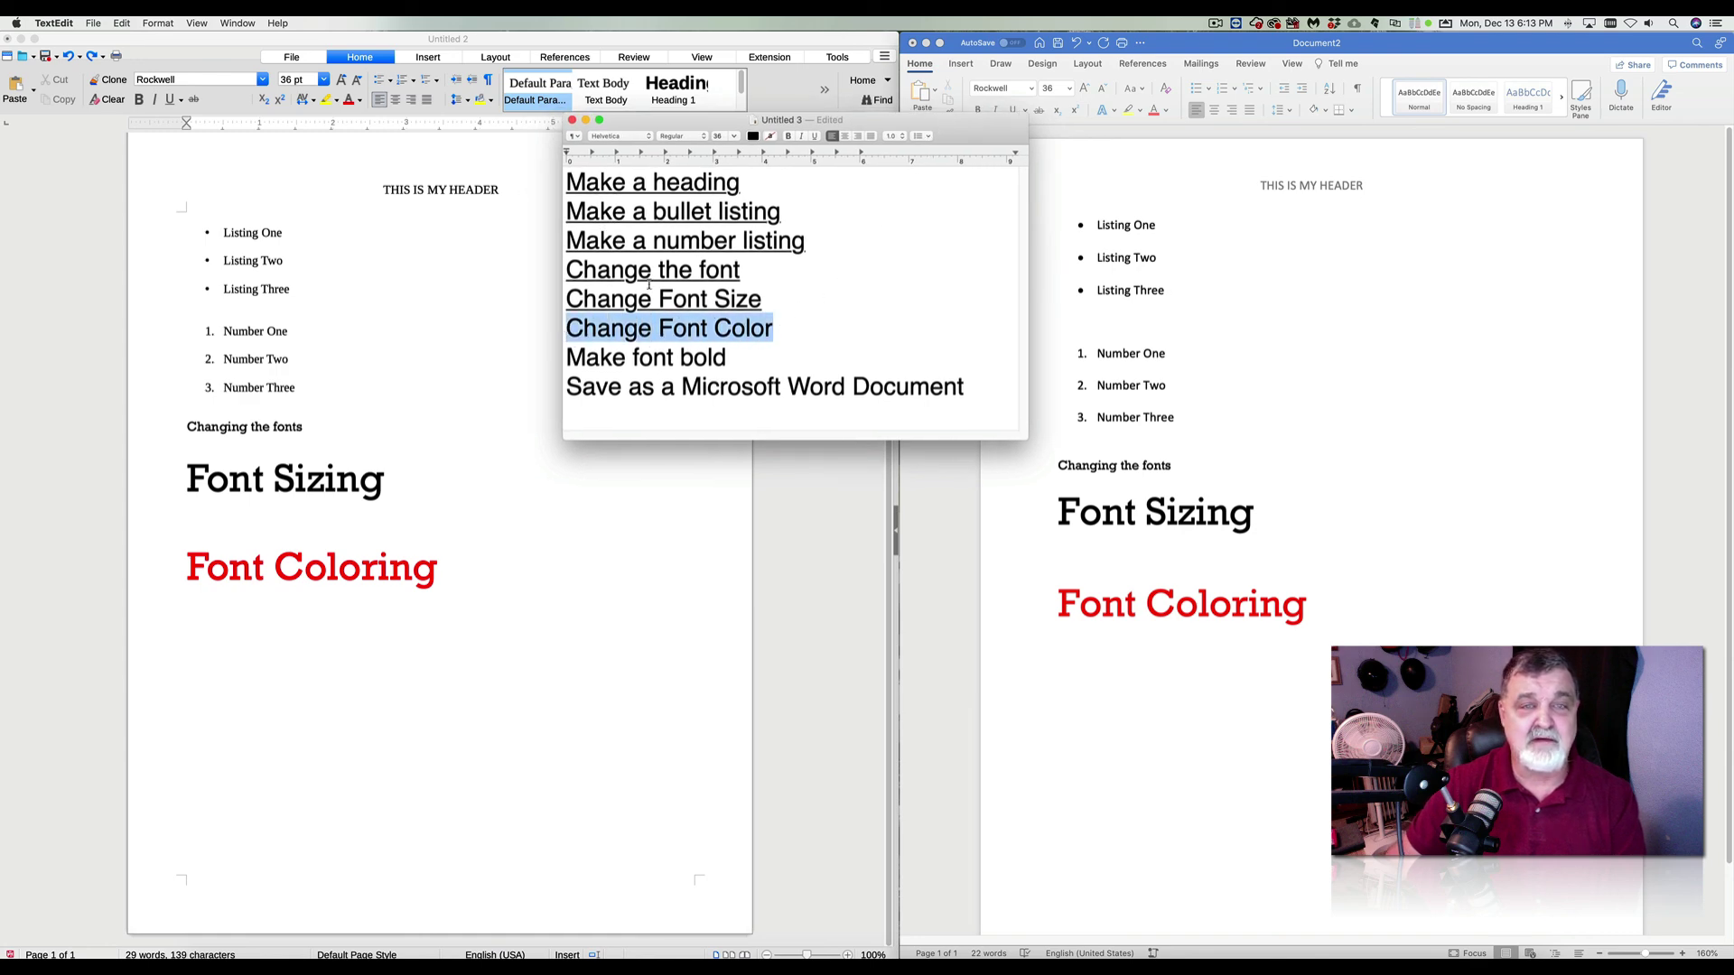
left_click(815, 138)
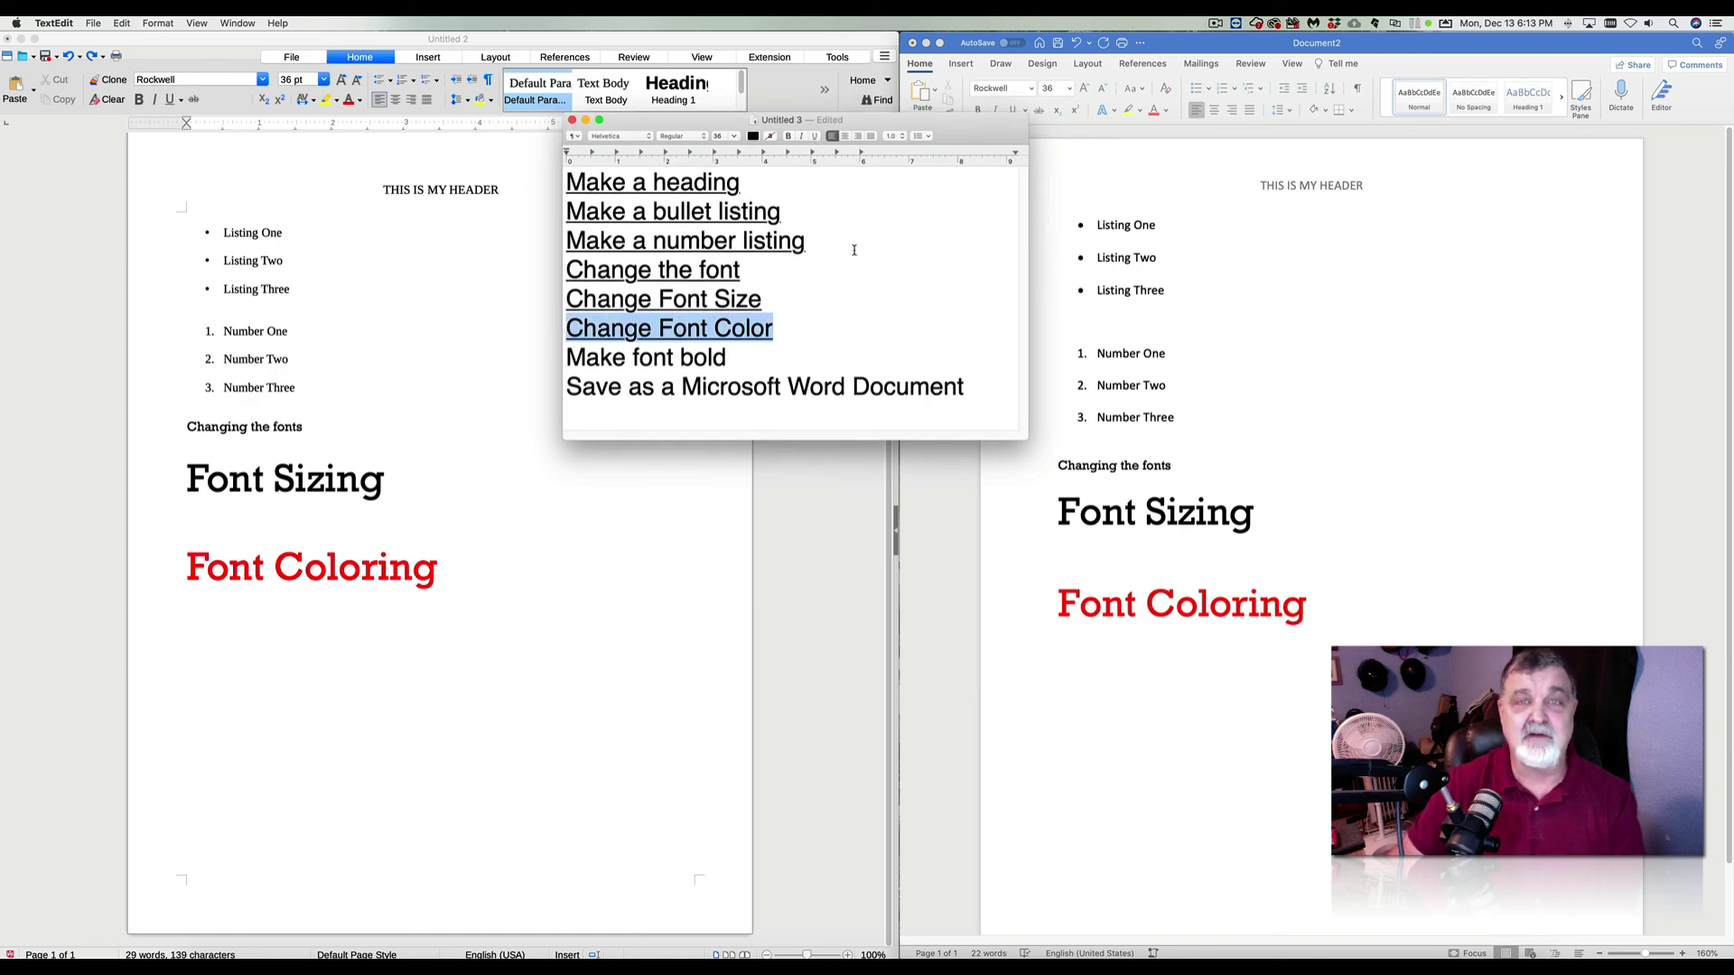
left_click(798, 351)
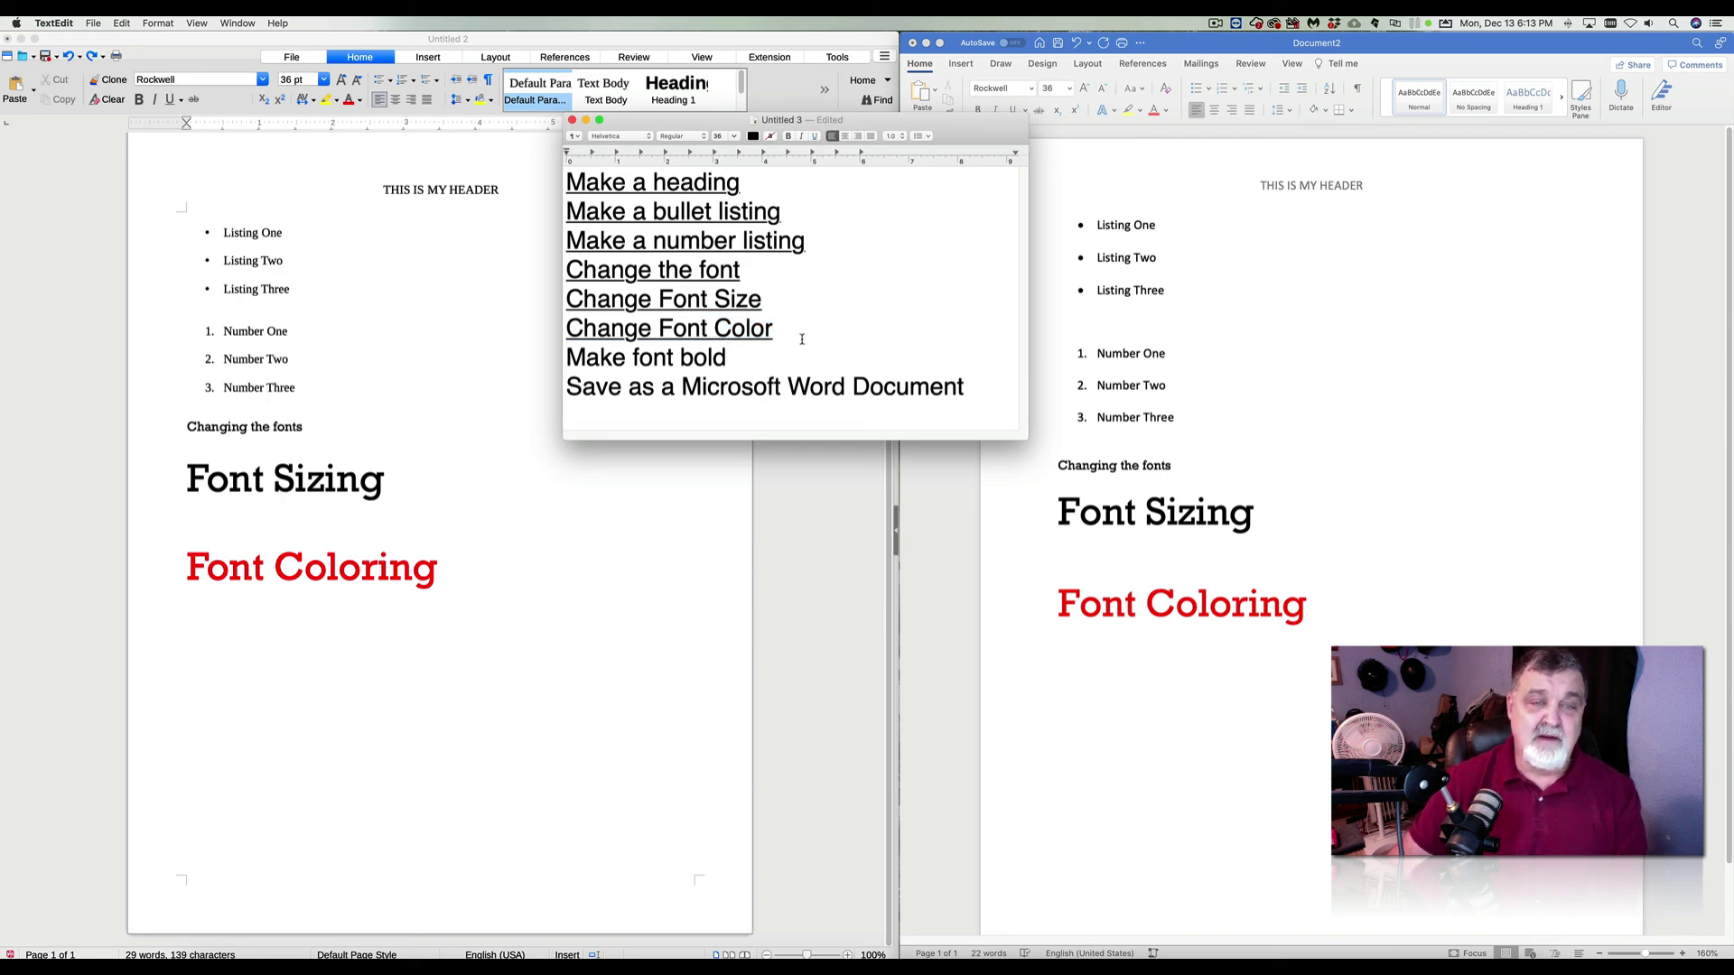
key("super+m")
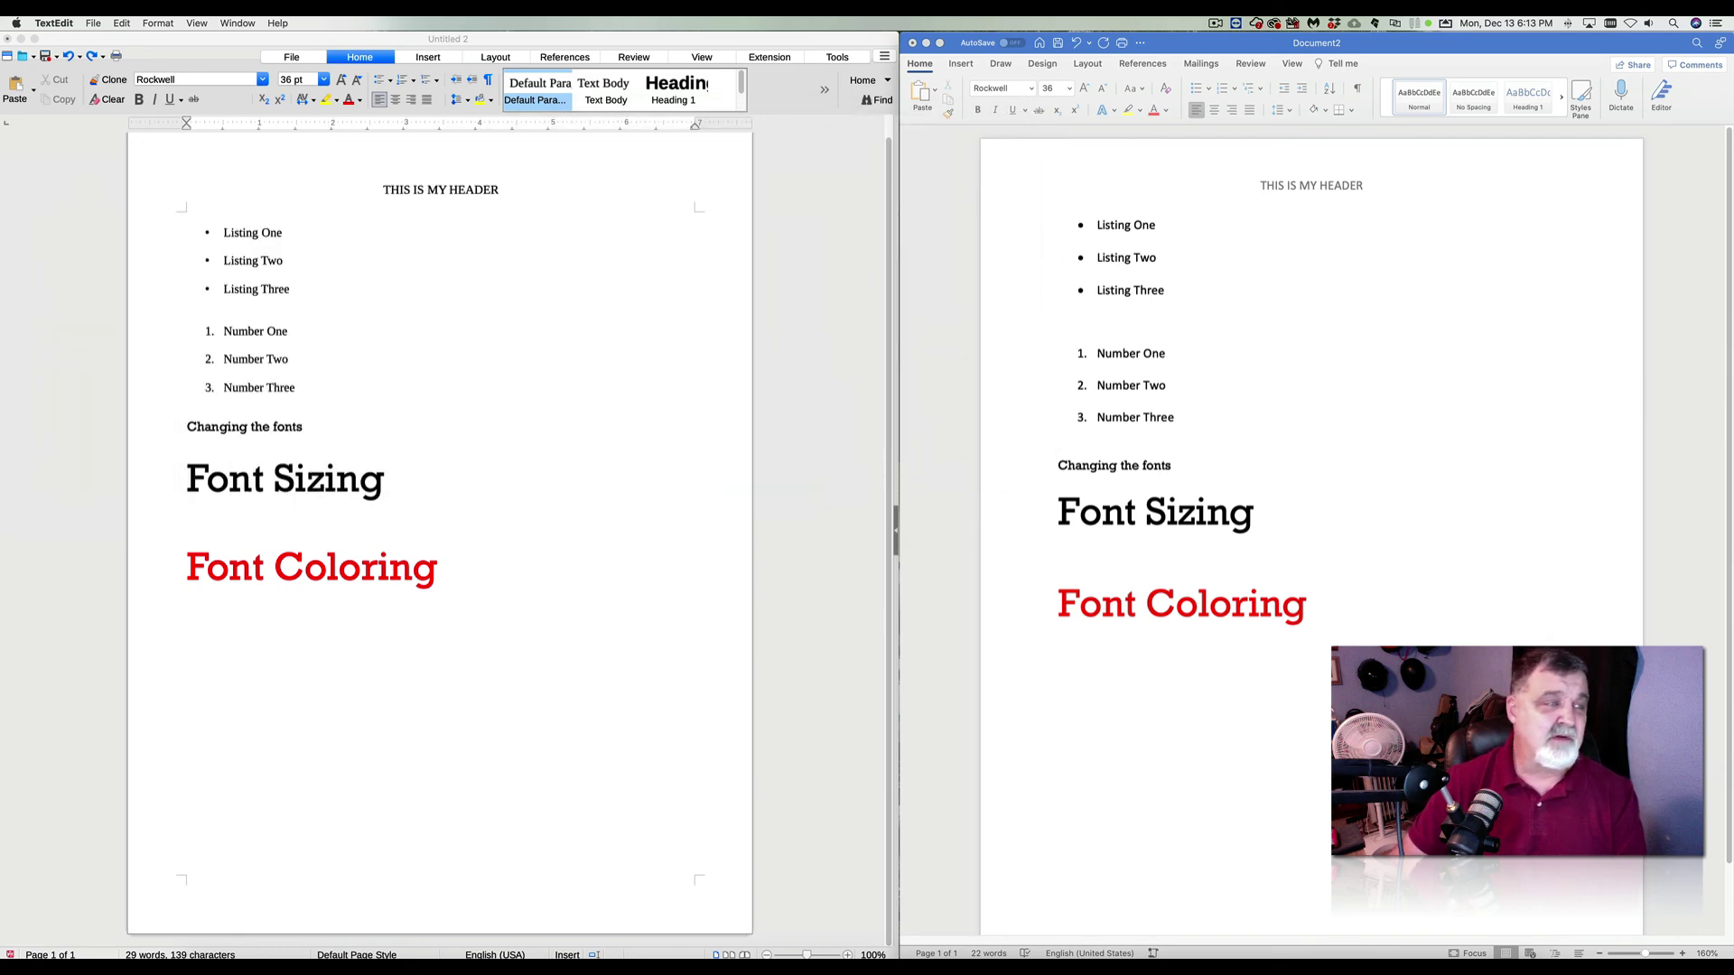
Switch to the Writer document and enter "Bold Fonts" below "Font Coloring", leaving a blank line between them.
left_click(441, 583)
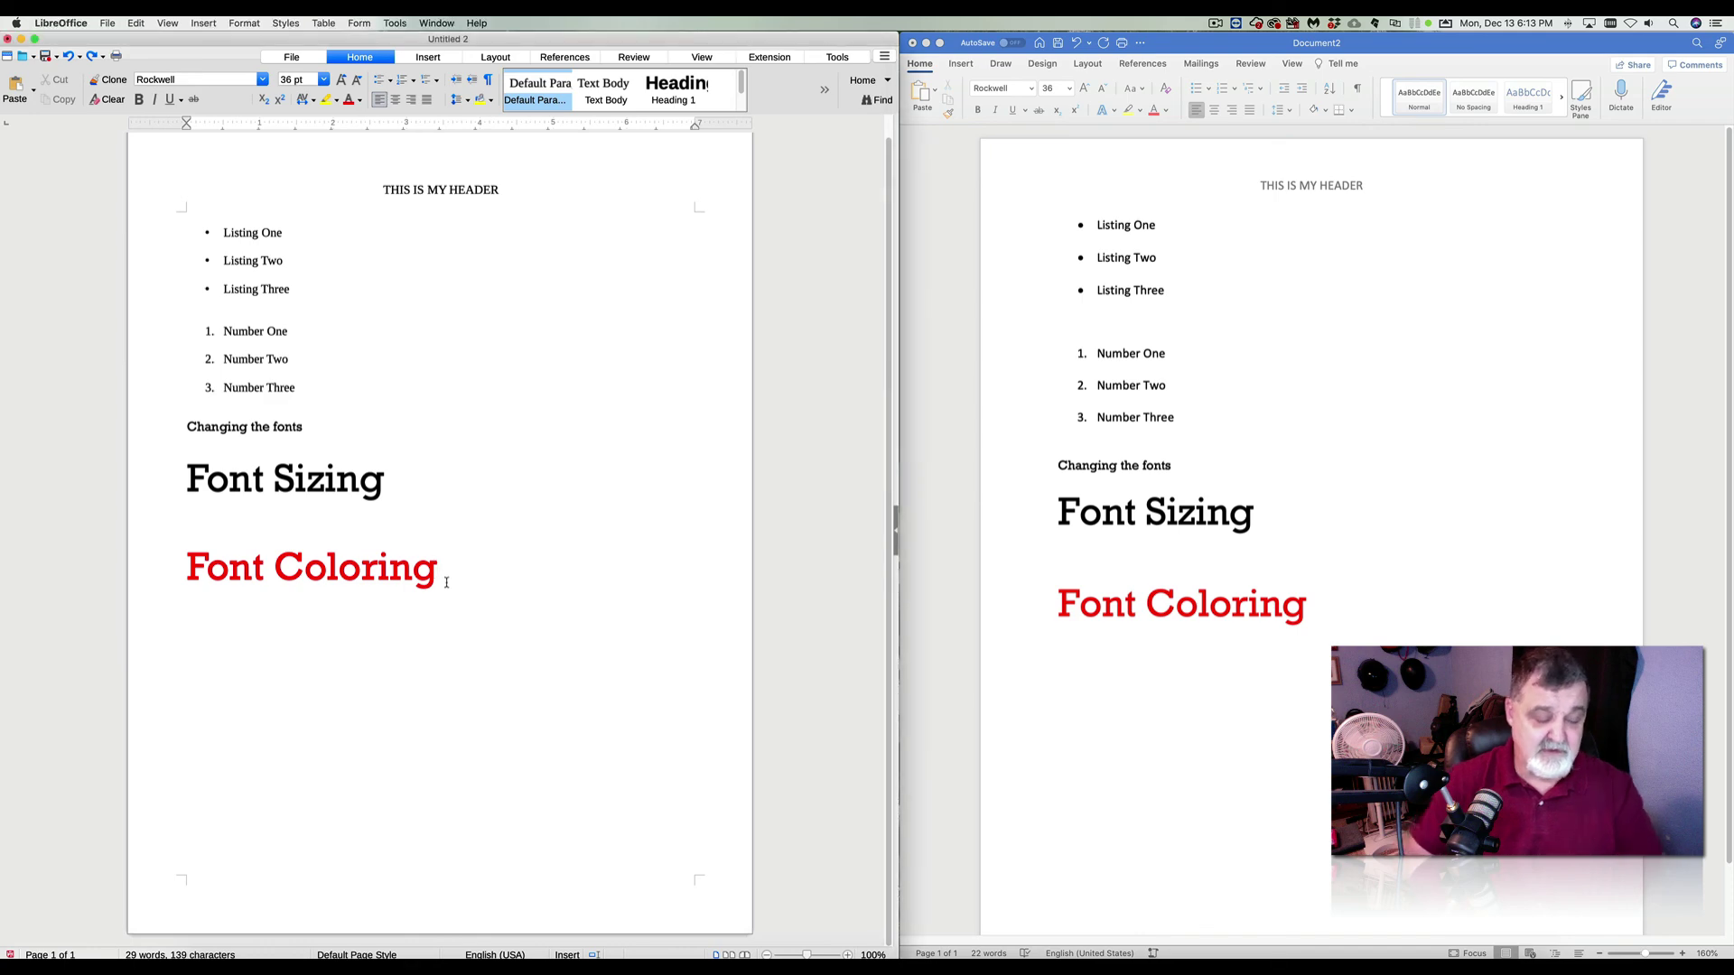
key("Return")
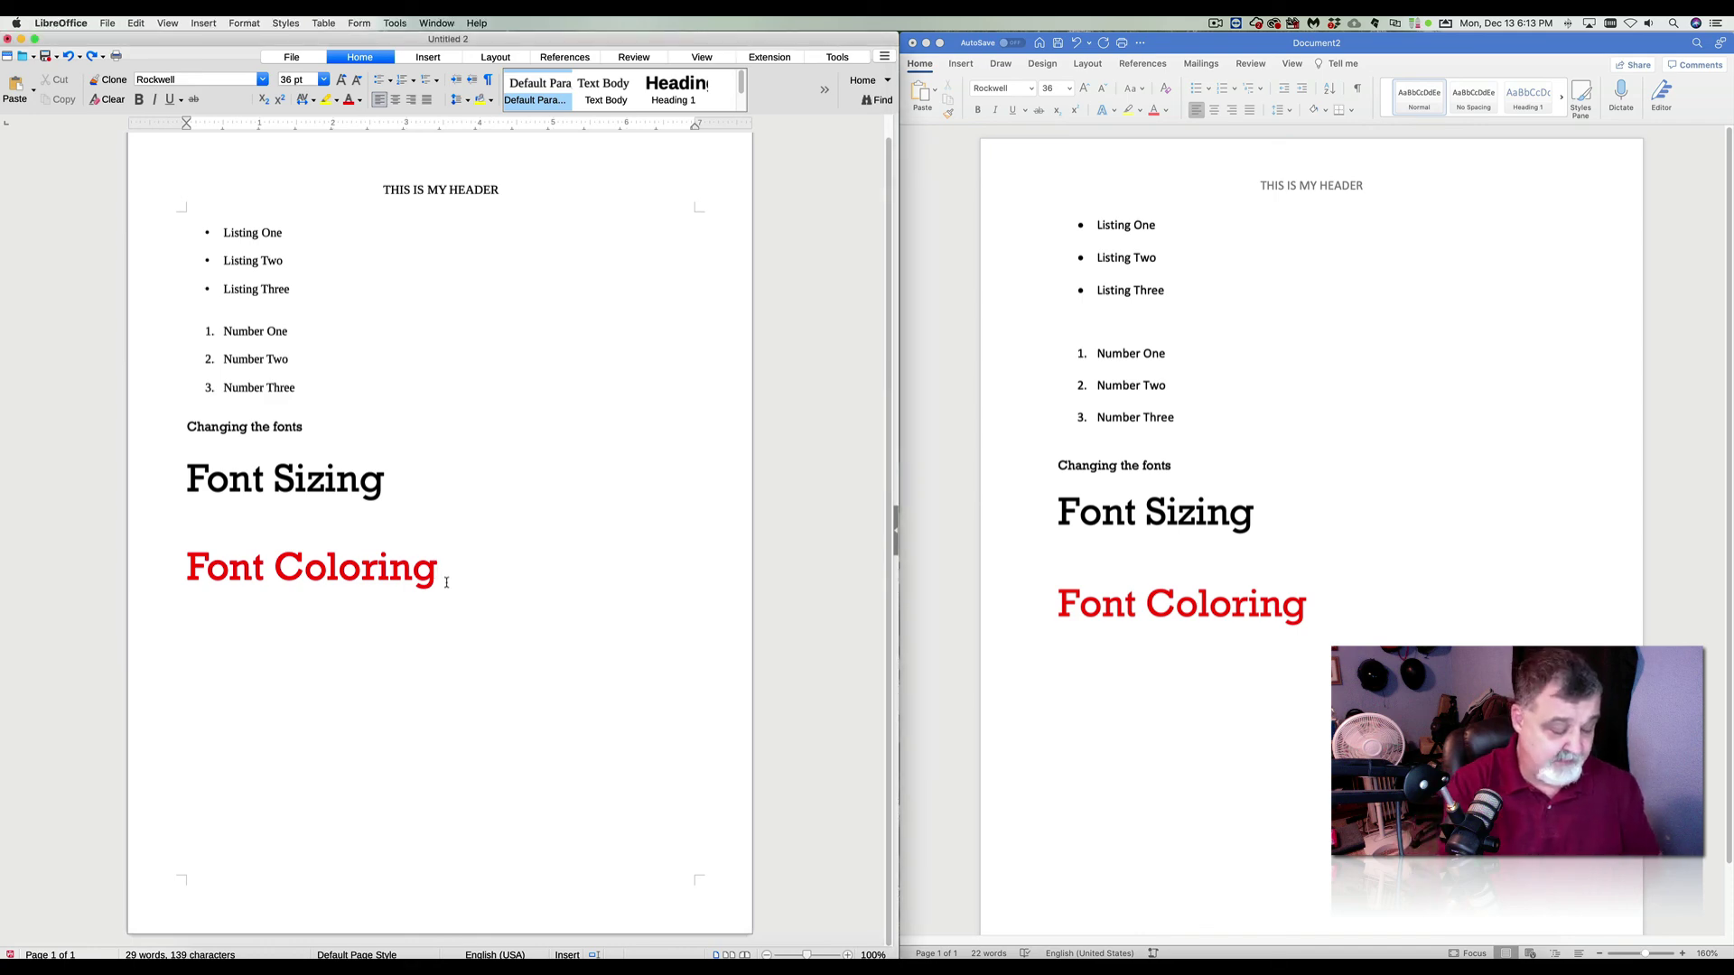
type("Bold")
key("BackSpace")
key("BackSpace")
key("BackSpace")
key("BackSpace")
key("BackSpace")
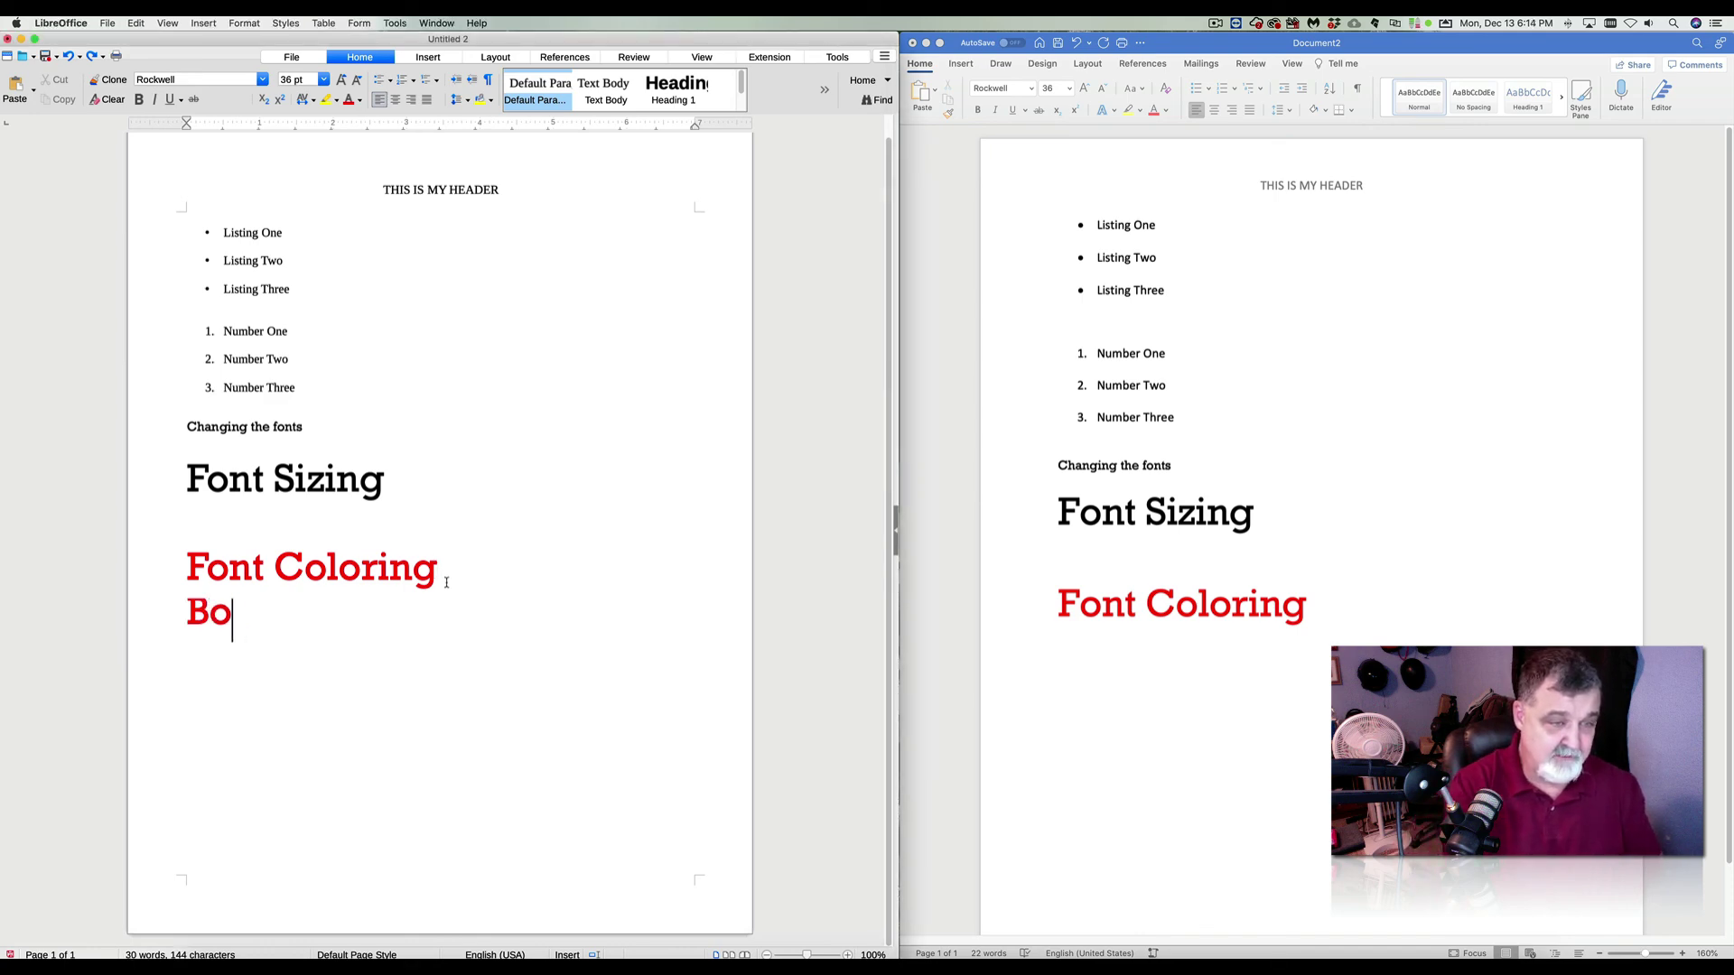
key("Return")
type("Bold ")
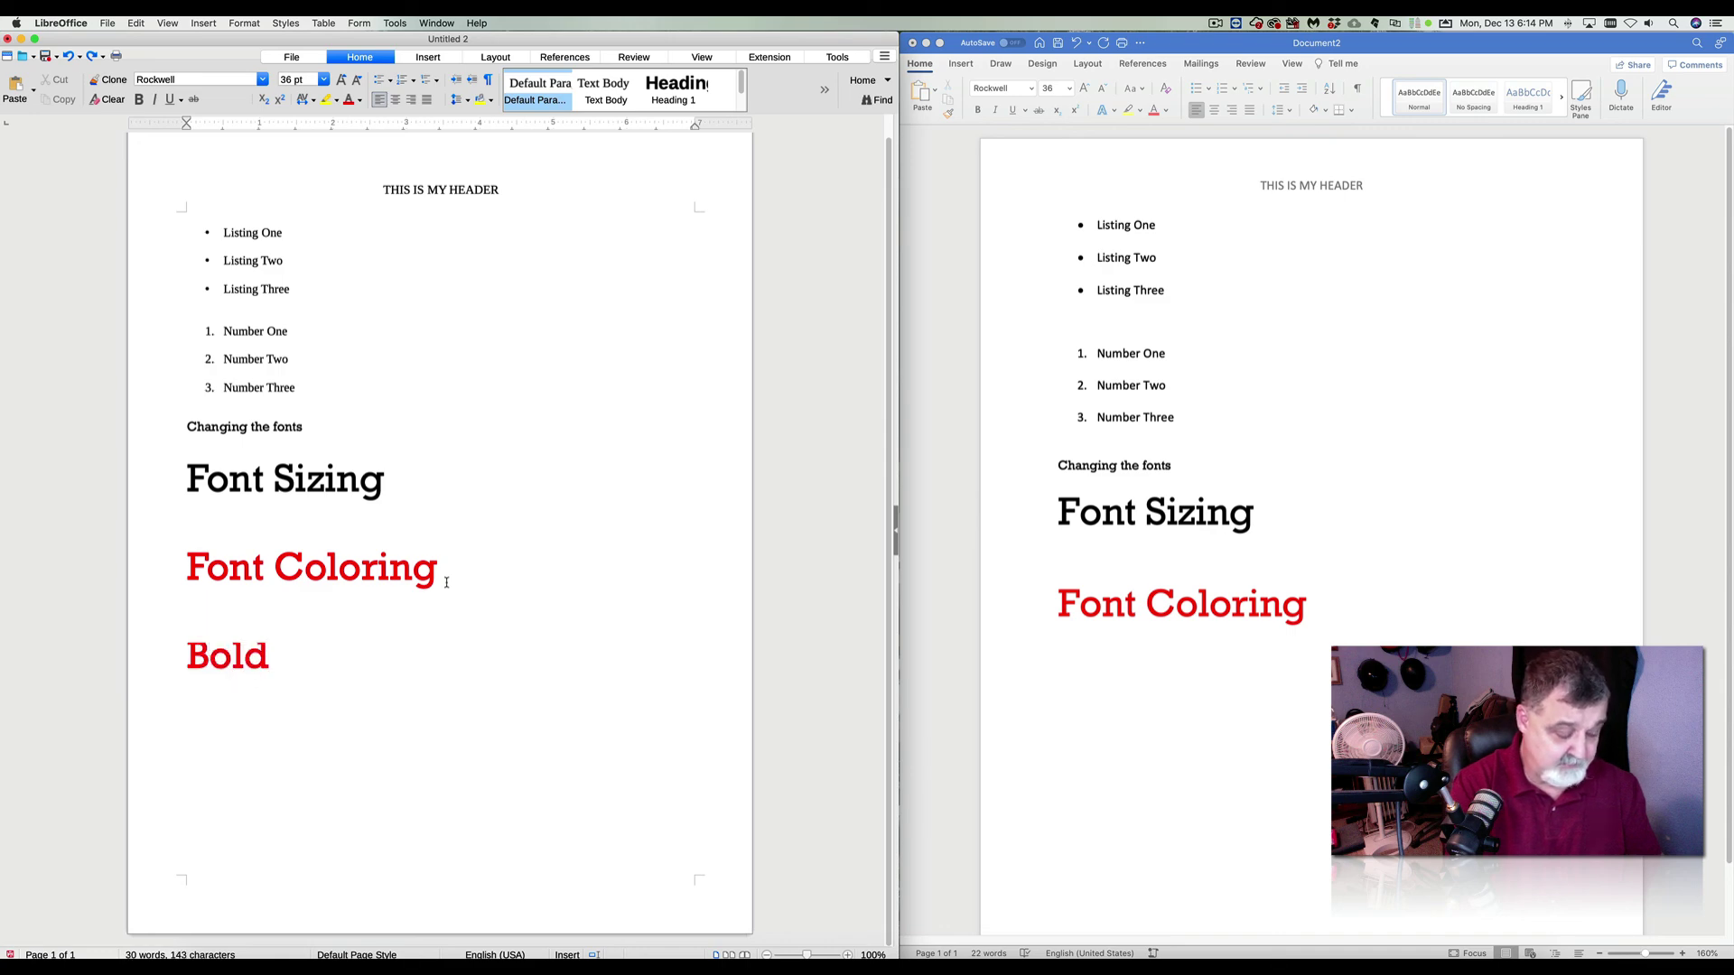
type("Fonts")
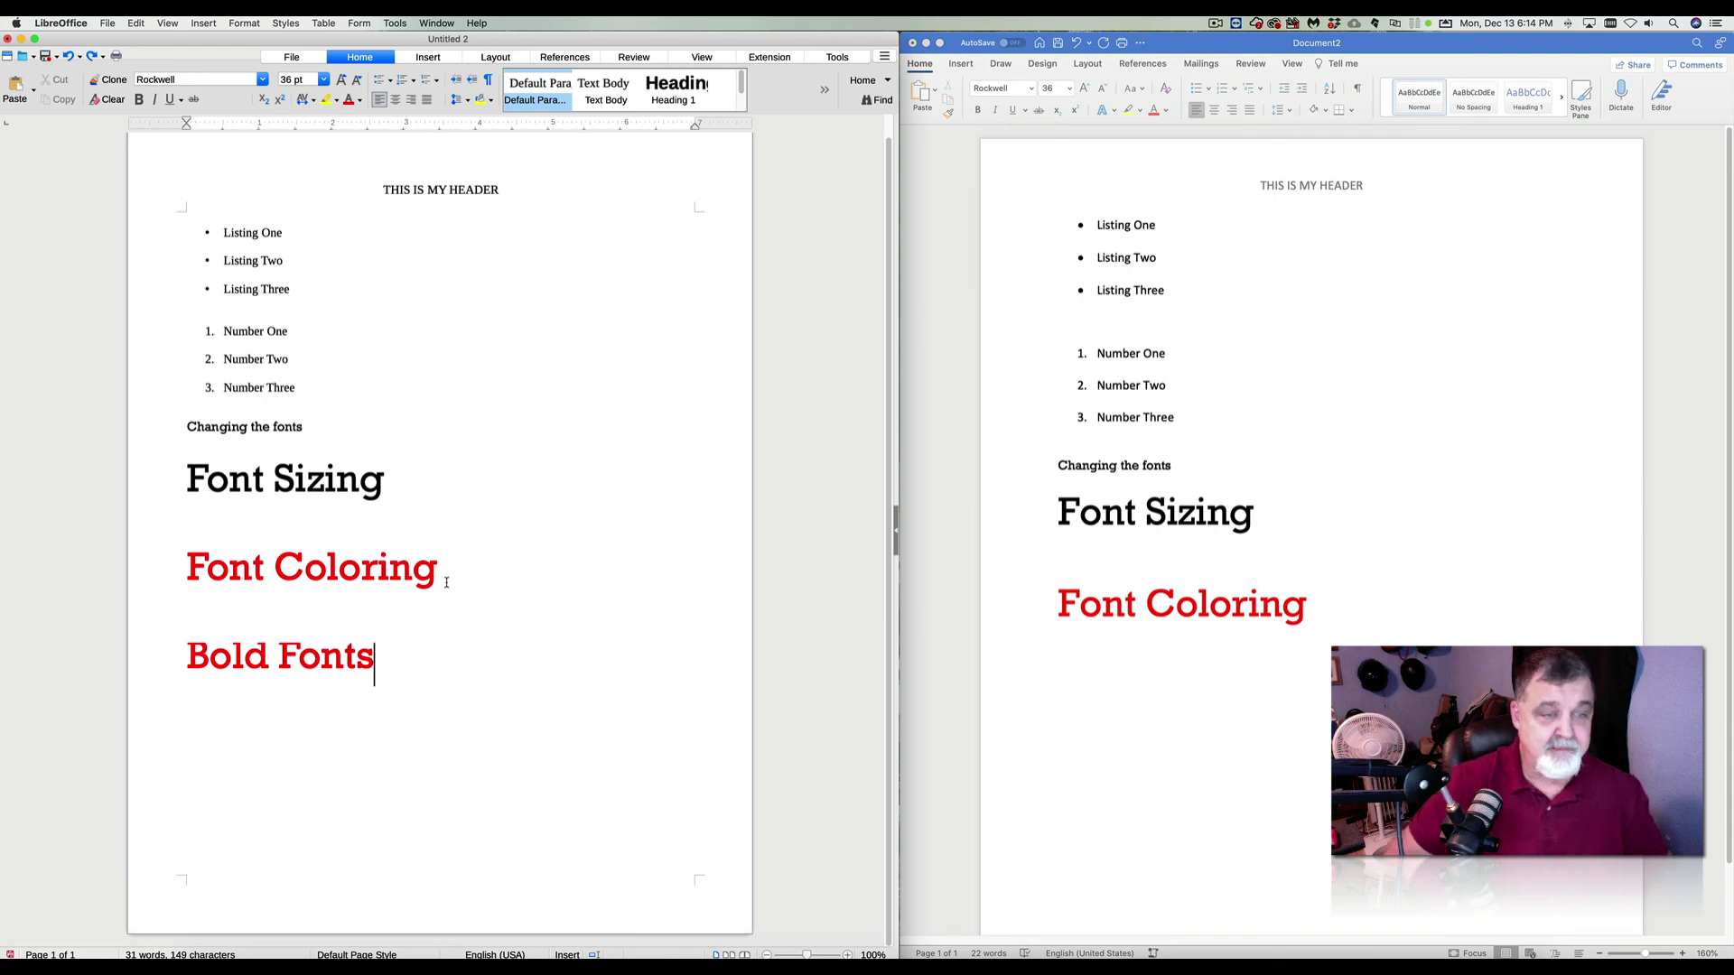
Switch to the Word document, enter "Bold Fonts" below "Font Coloring" with a blank line between them, and make the new line bold.
left_click(1322, 600)
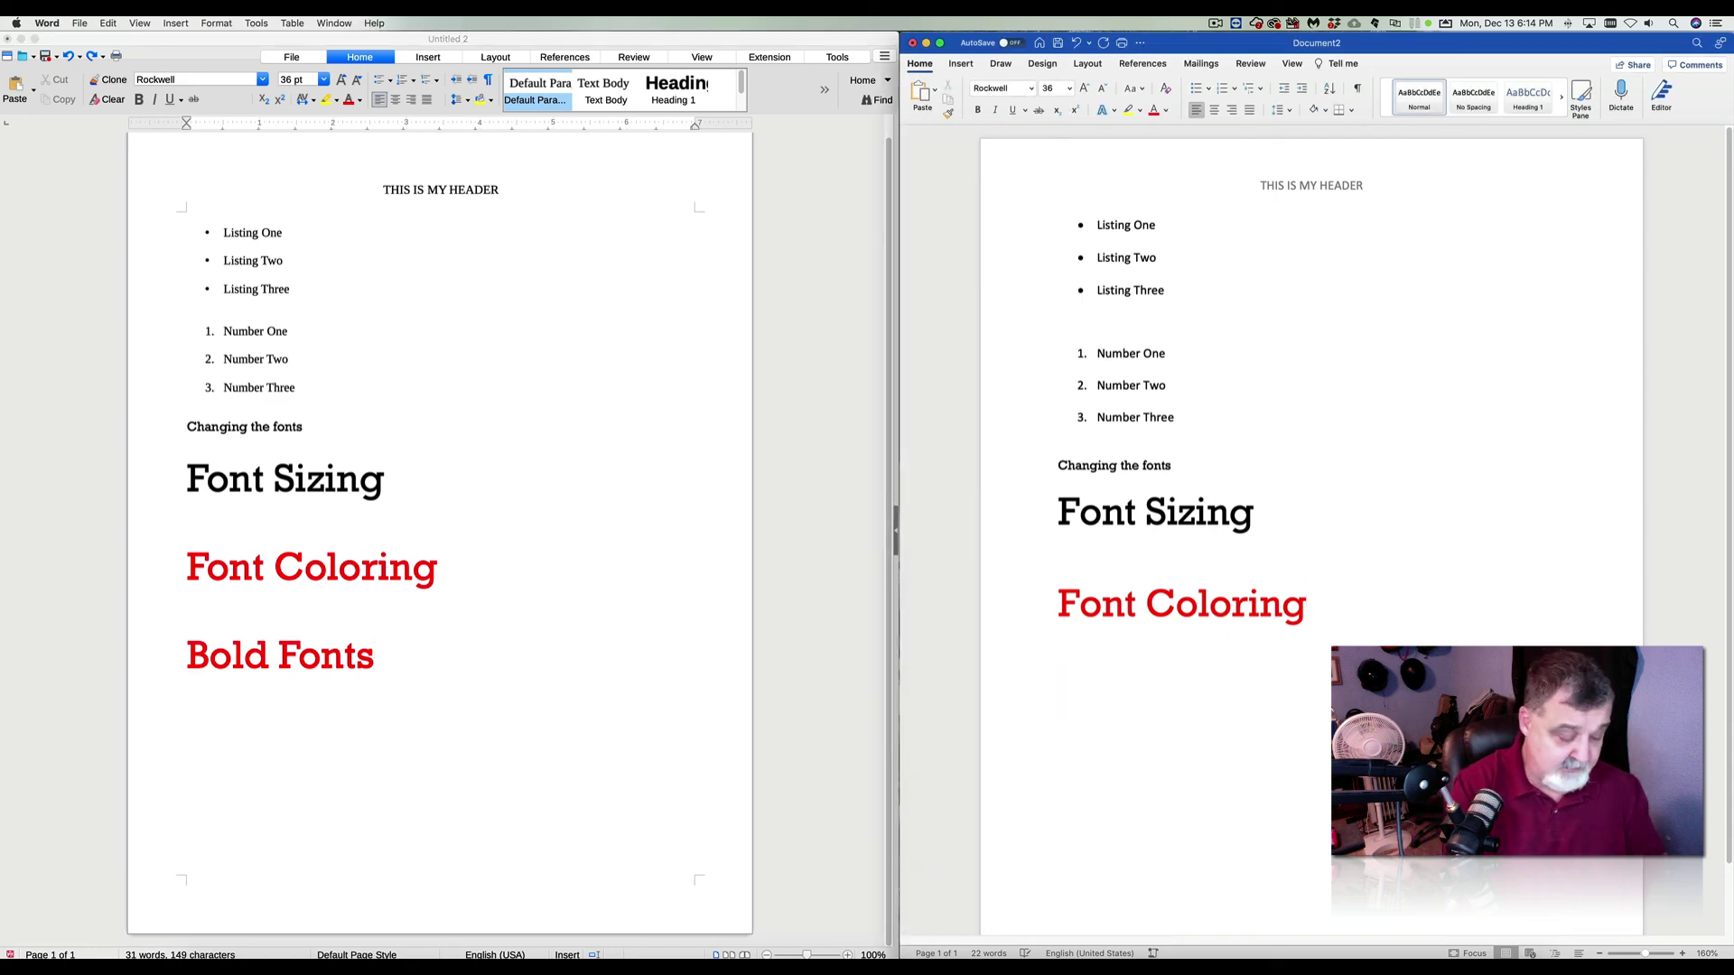
type("Bold Font")
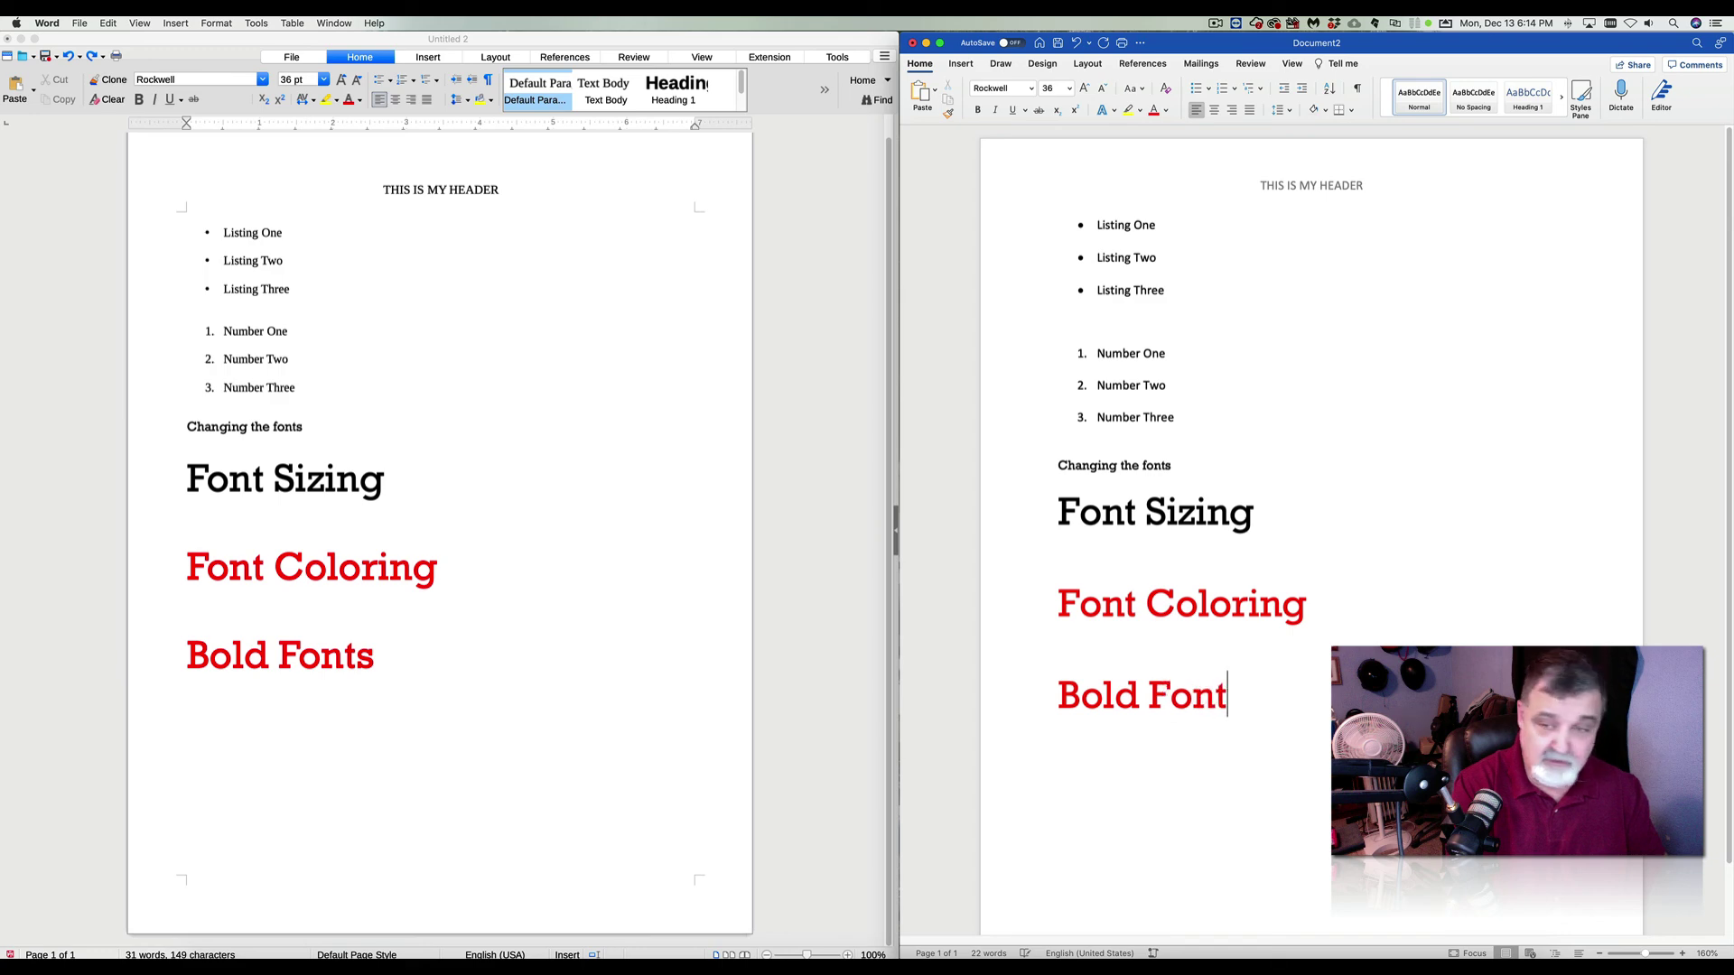
type("s")
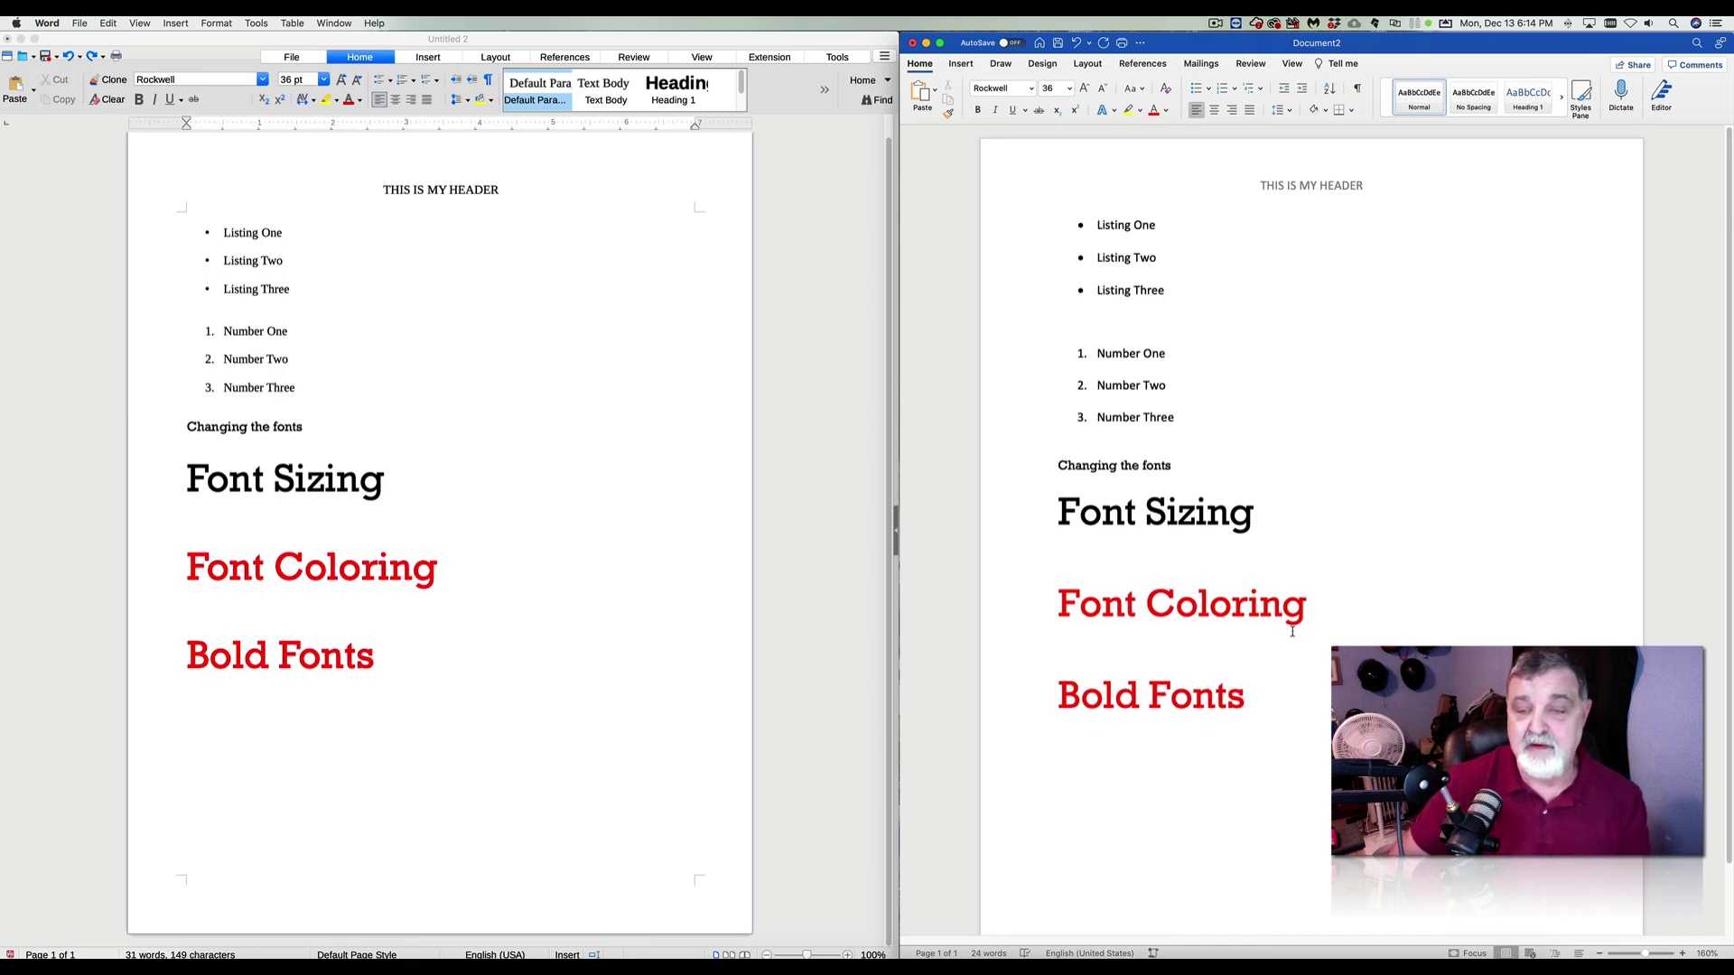
left_click_drag(1249, 689, 1056, 695)
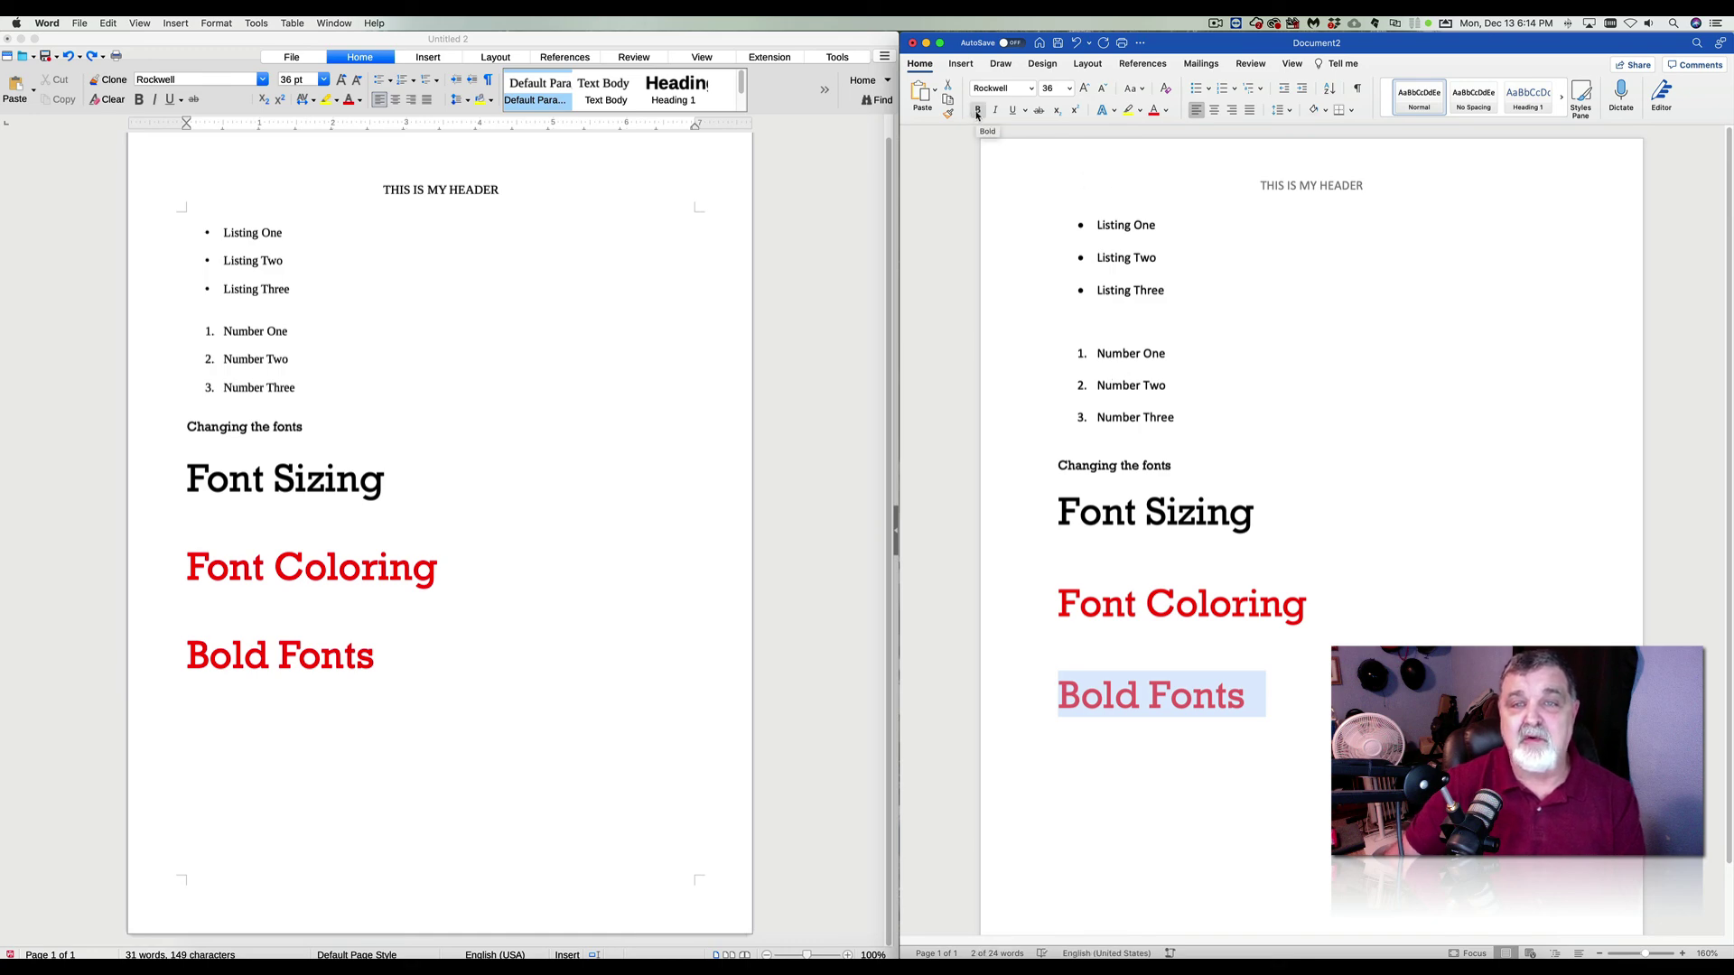
left_click(977, 110)
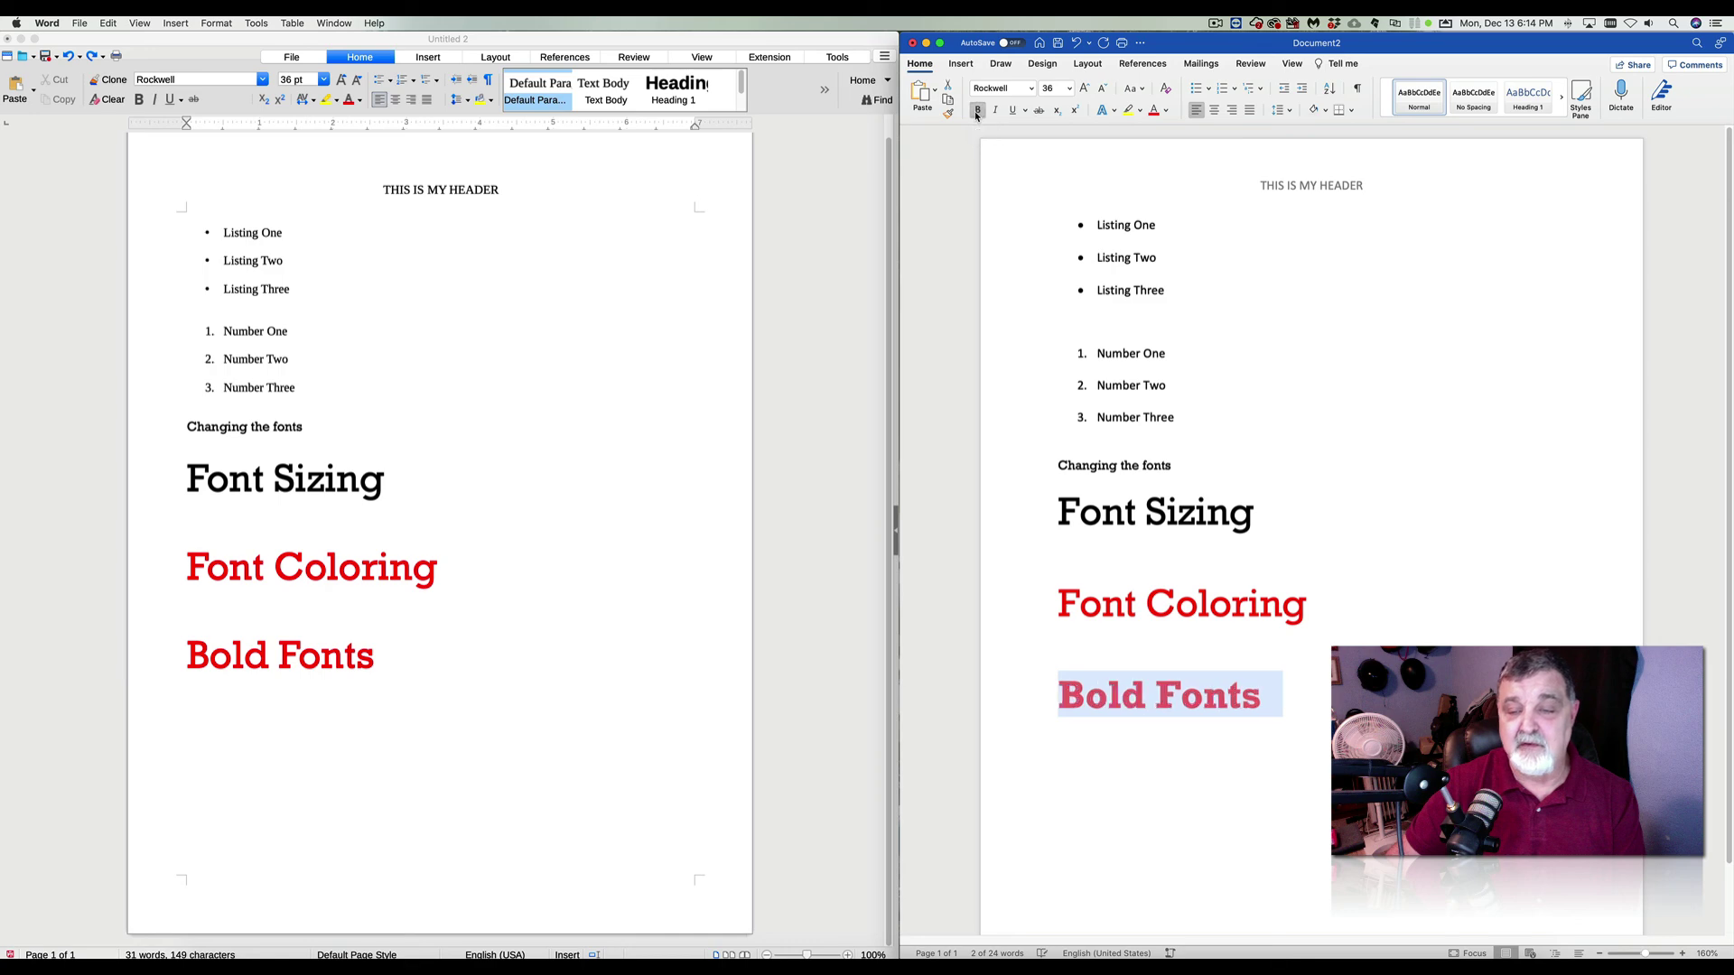
left_click(1291, 705)
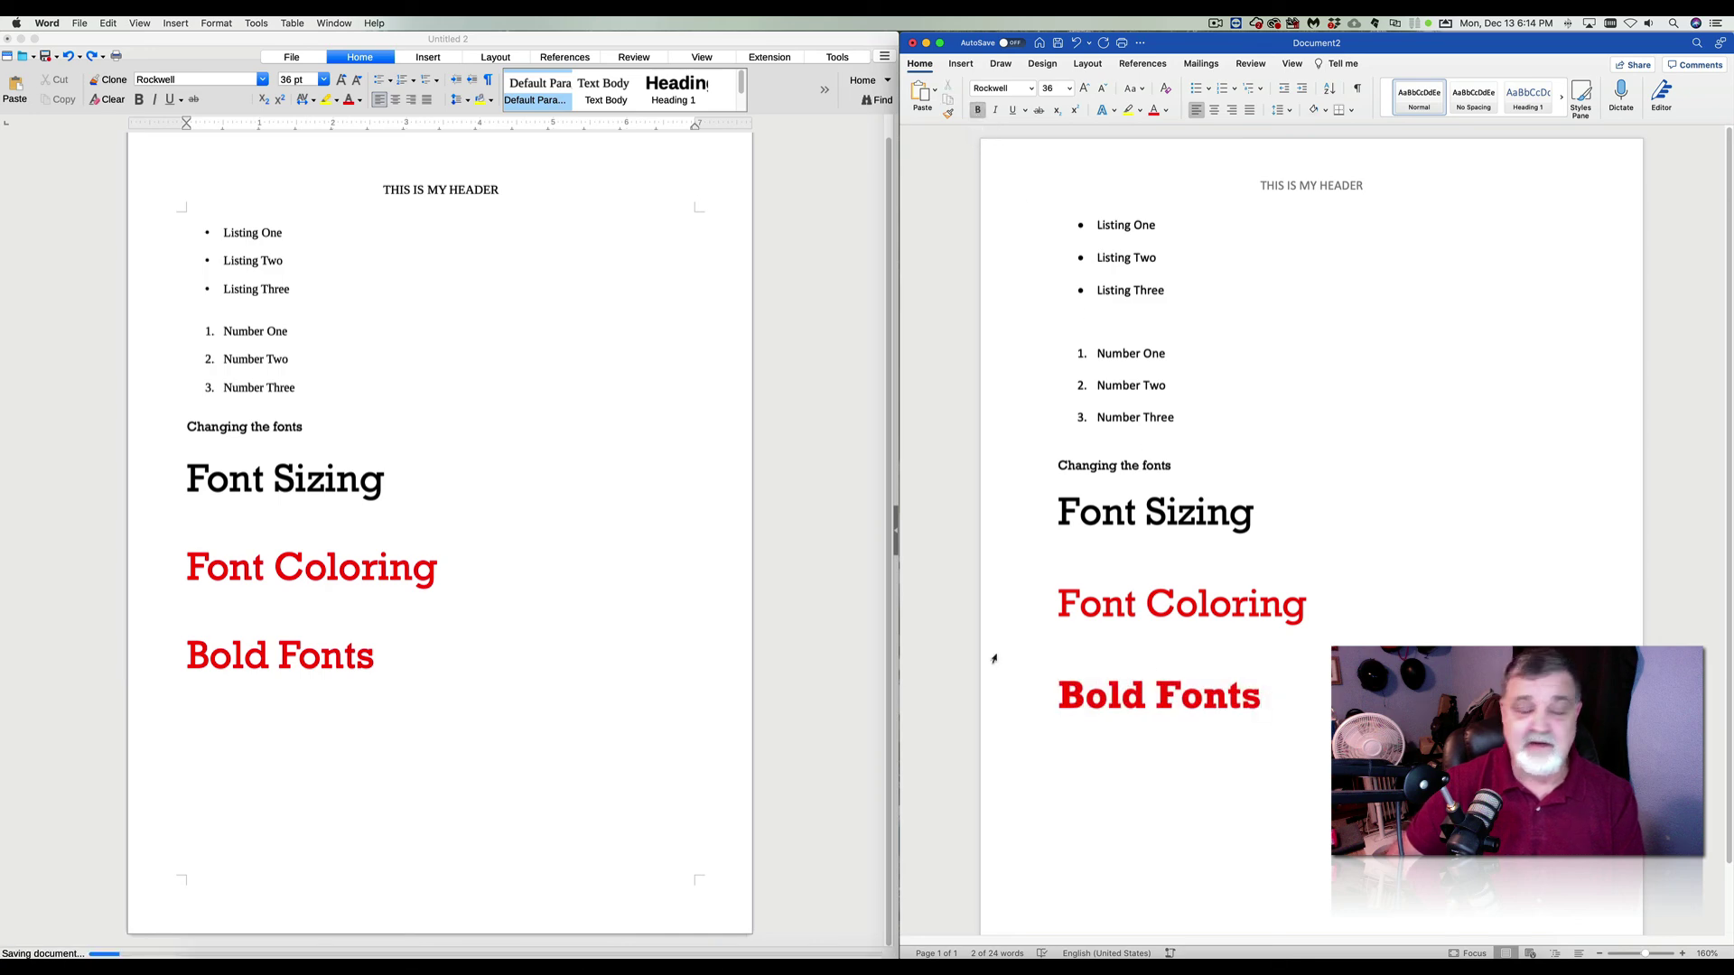
Switch to the Writer document, make its "Bold Fonts" line bold and deselect the text.
left_click(399, 647)
left_click_drag(372, 662, 185, 665)
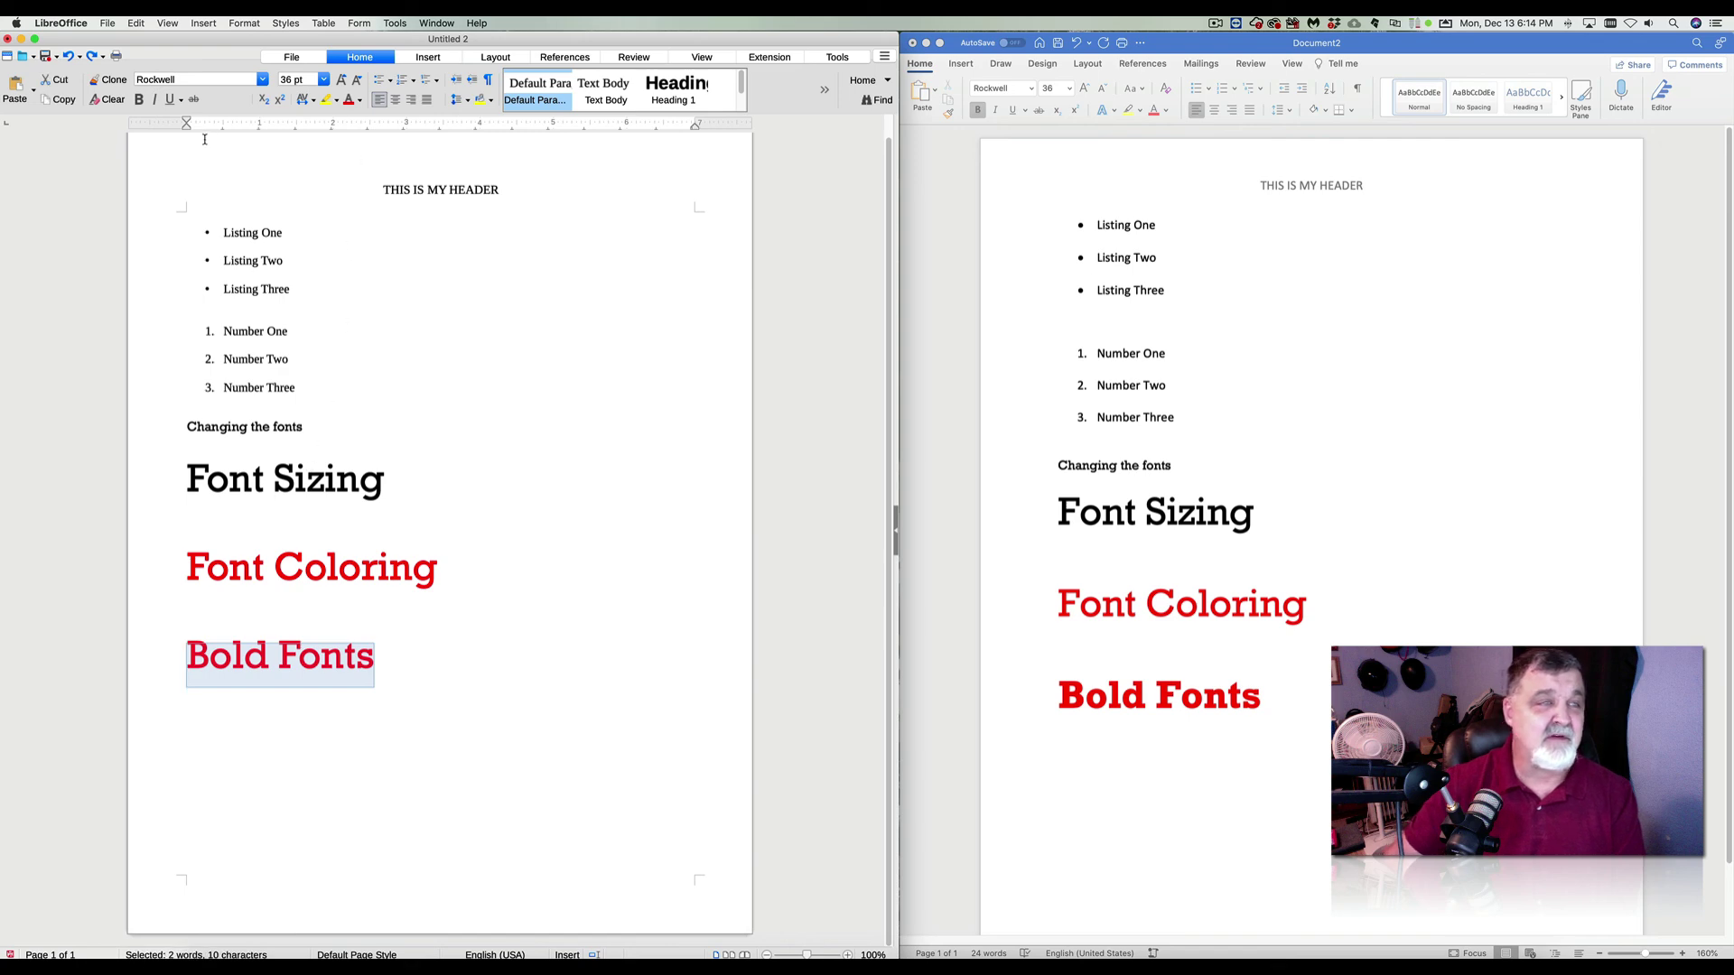
left_click(140, 101)
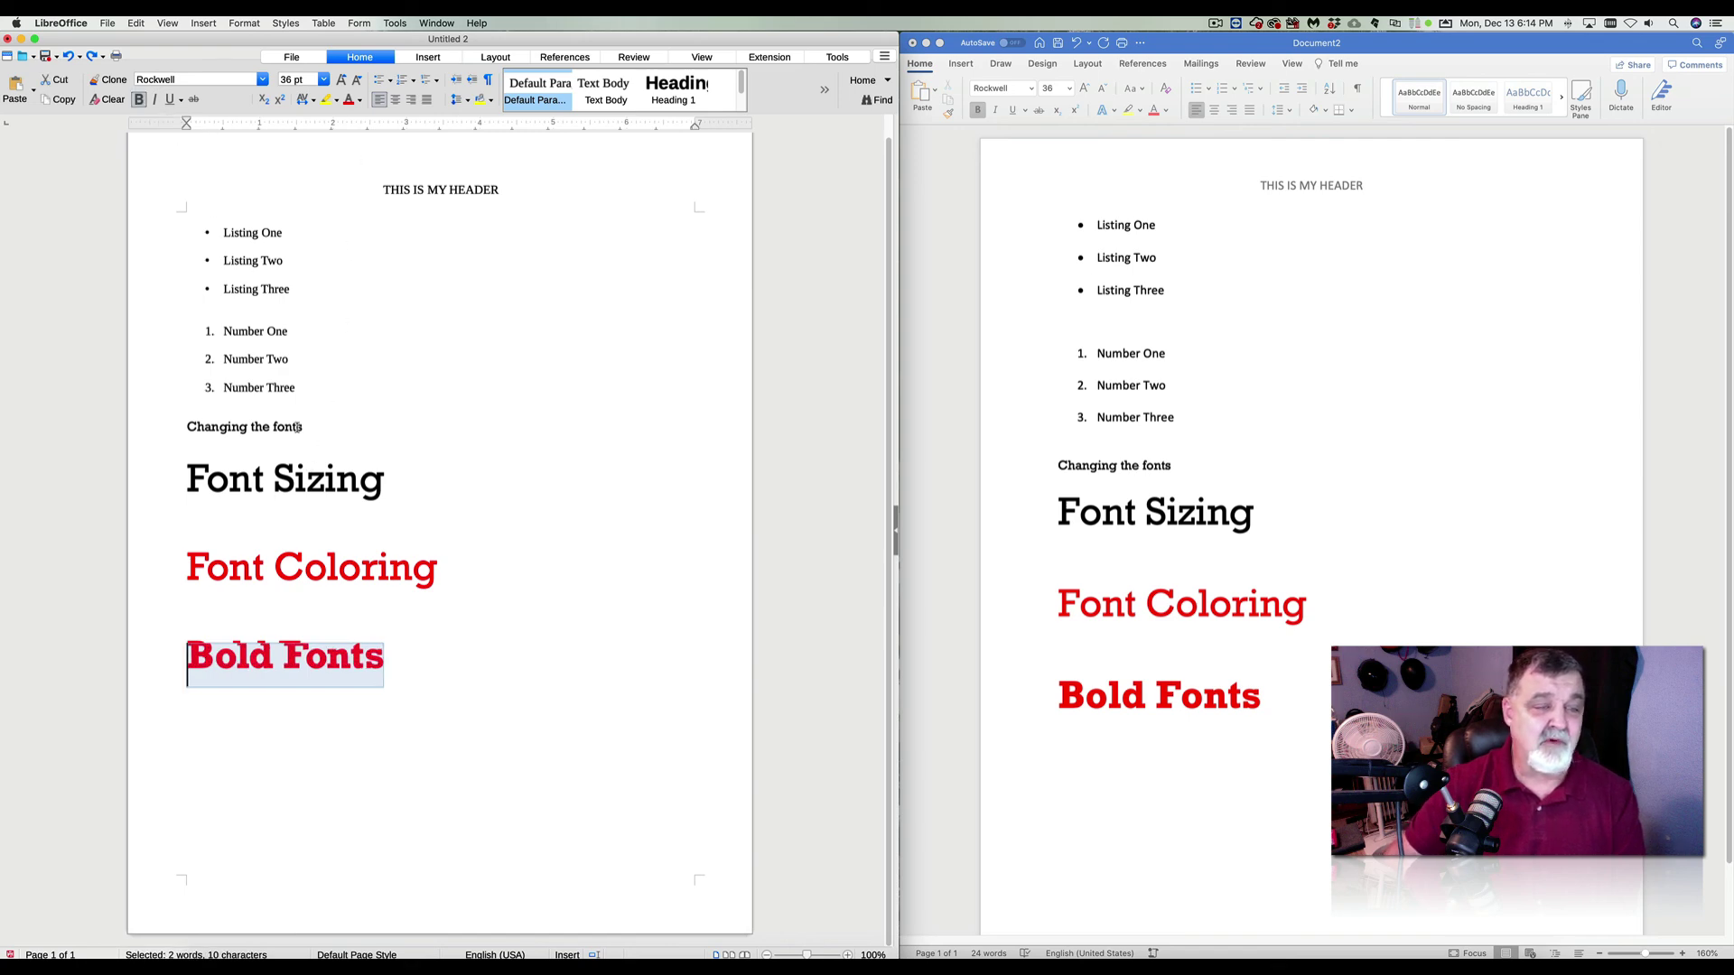
left_click(401, 650)
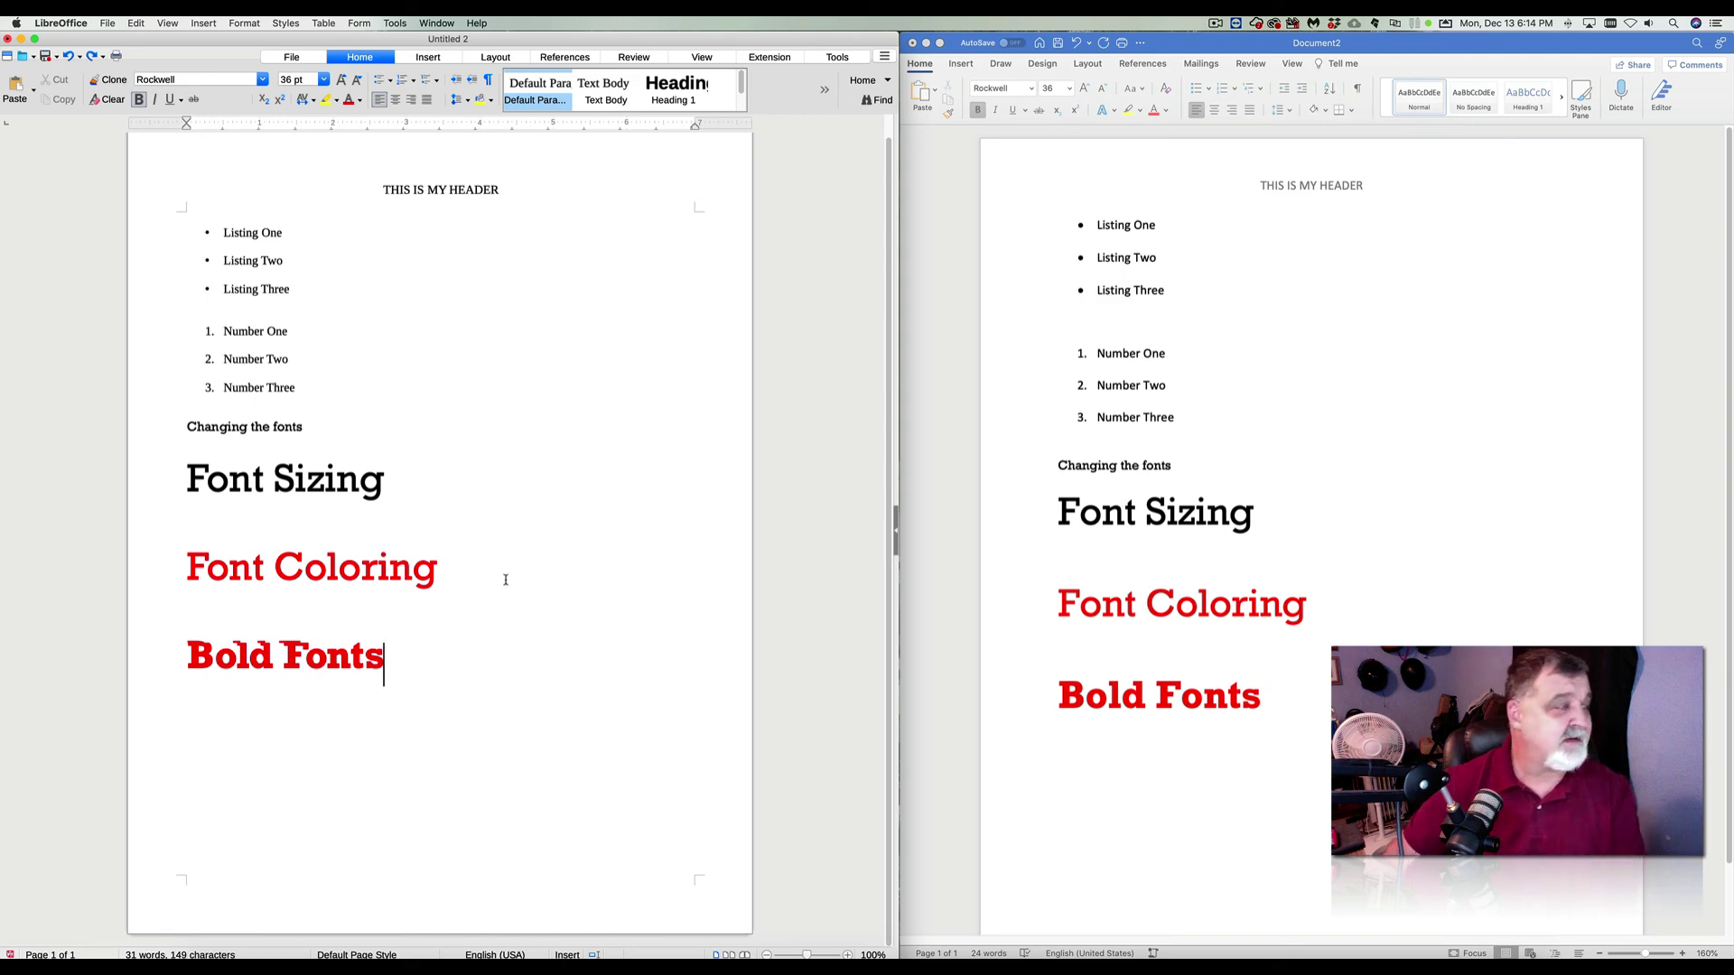
Bring up the TextEdit checklist, underline the "Make font bold" item and move the checklist window out of view.
left_click_drag(2, 233, 969, 155)
left_click_drag(829, 389, 668, 389)
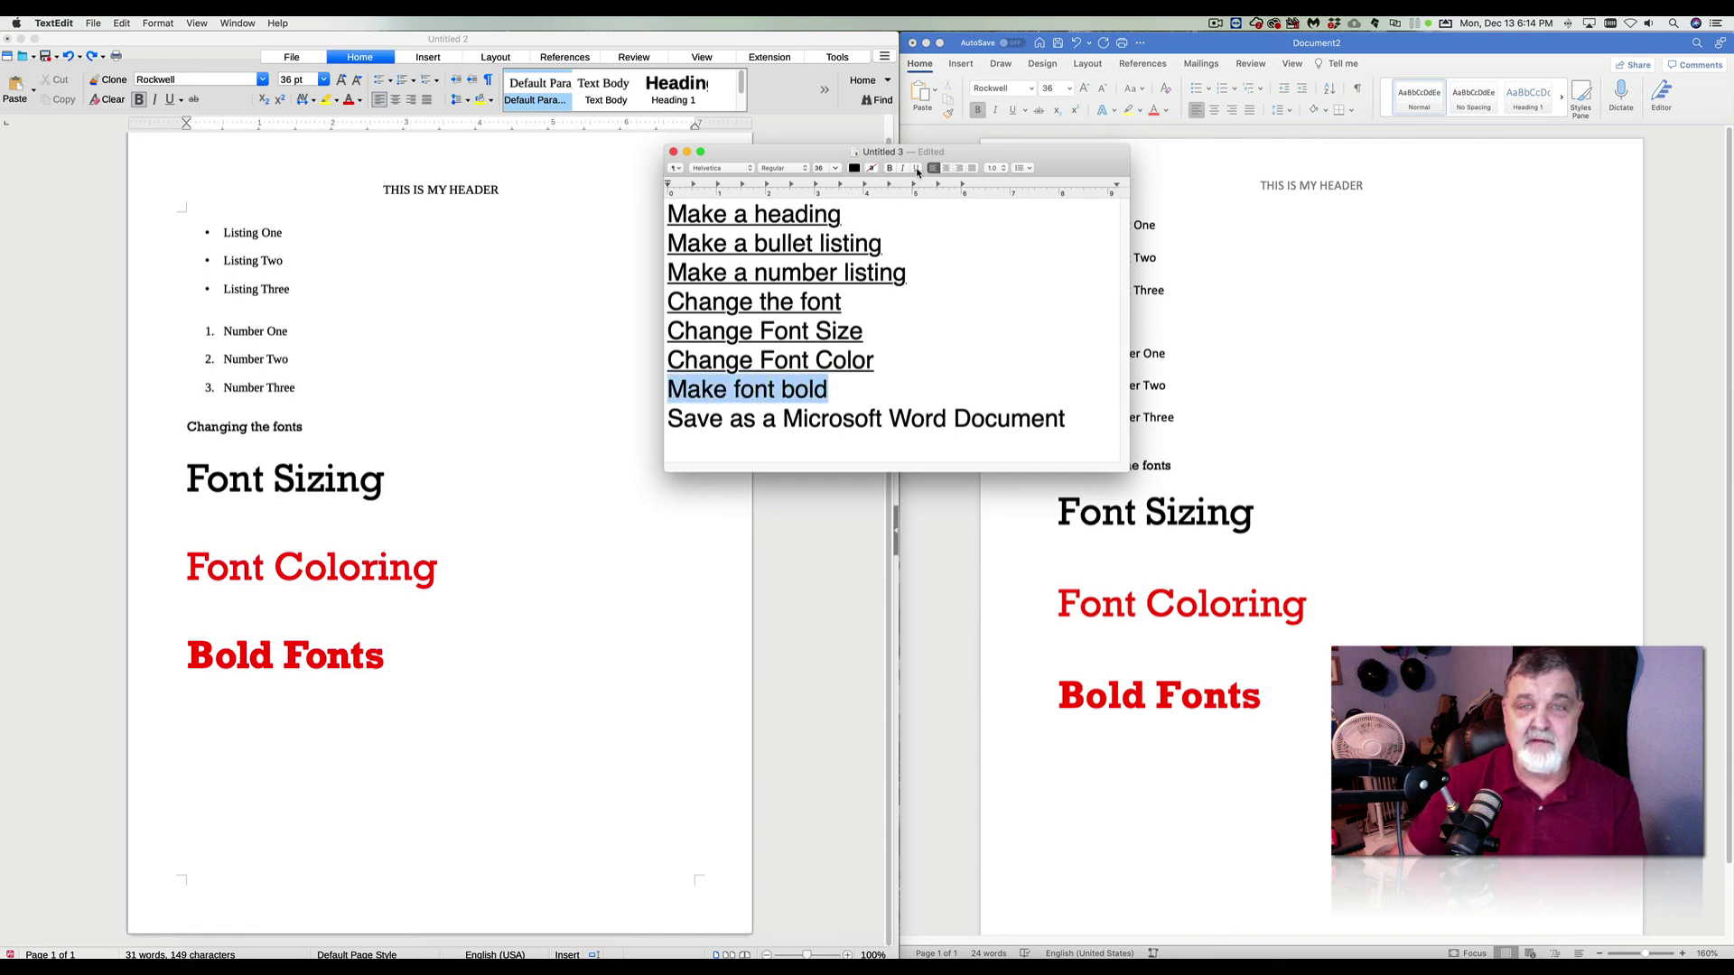
left_click(914, 168)
left_click(1073, 415)
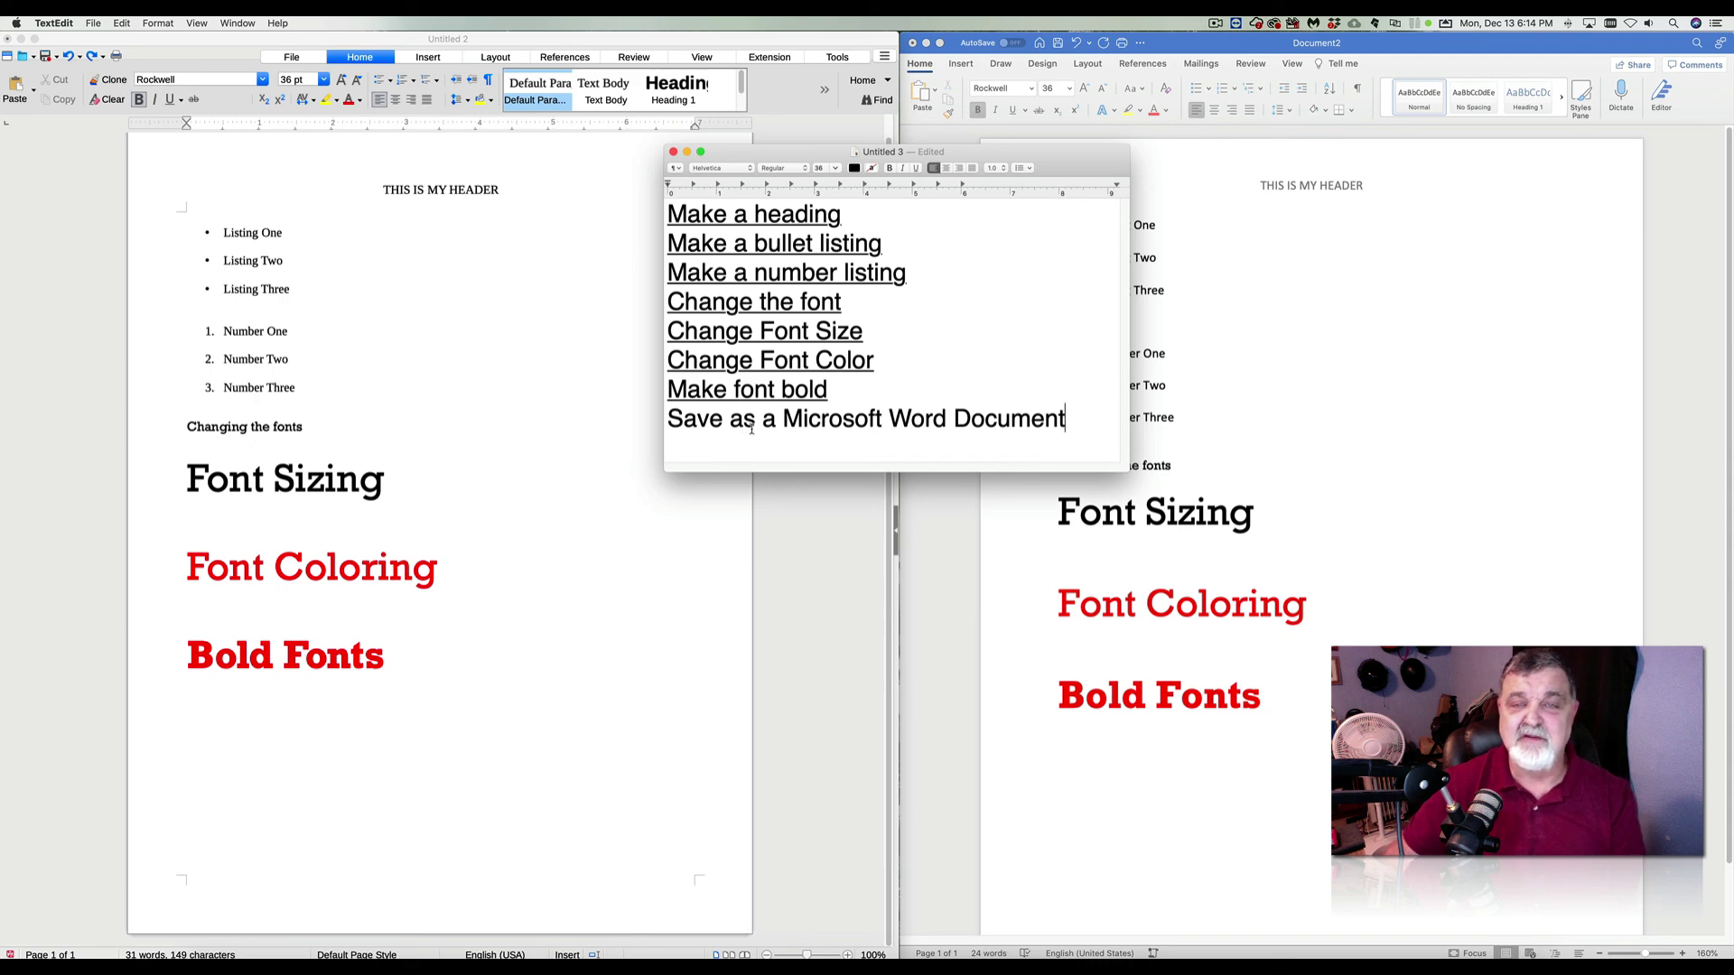
left_click_drag(1057, 170, 0, 181)
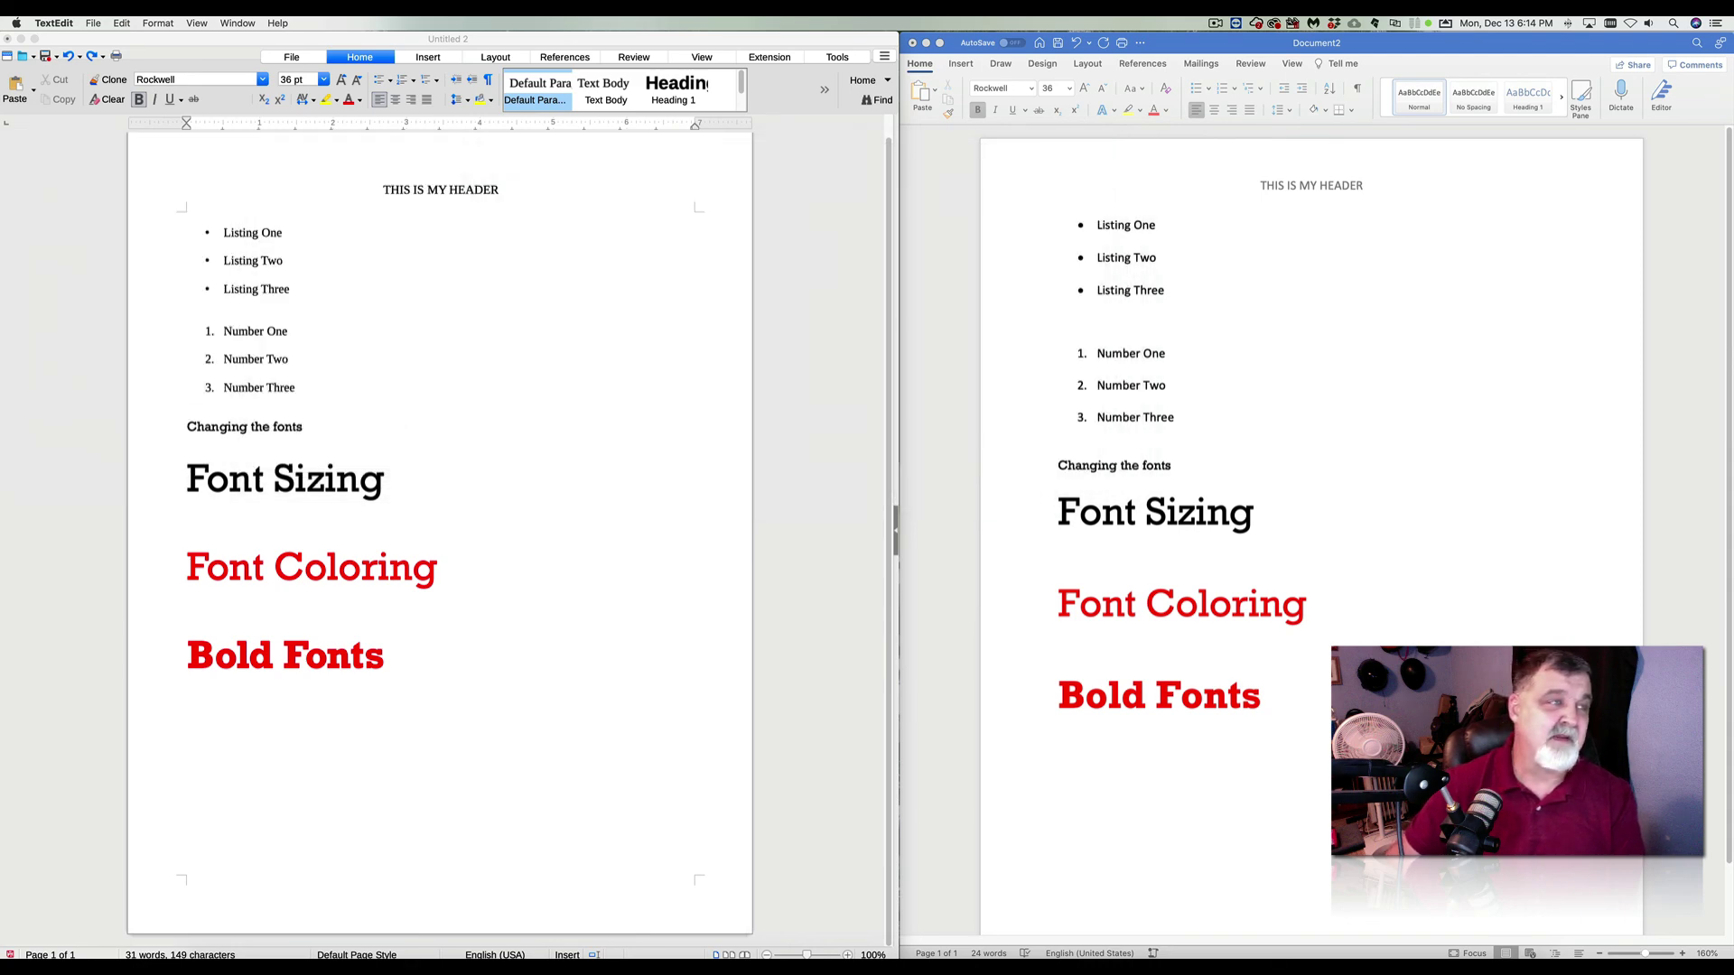
Switch to the Writer document, start saving it under a new name and enter "MyFile1" as the file name.
left_click(106, 291)
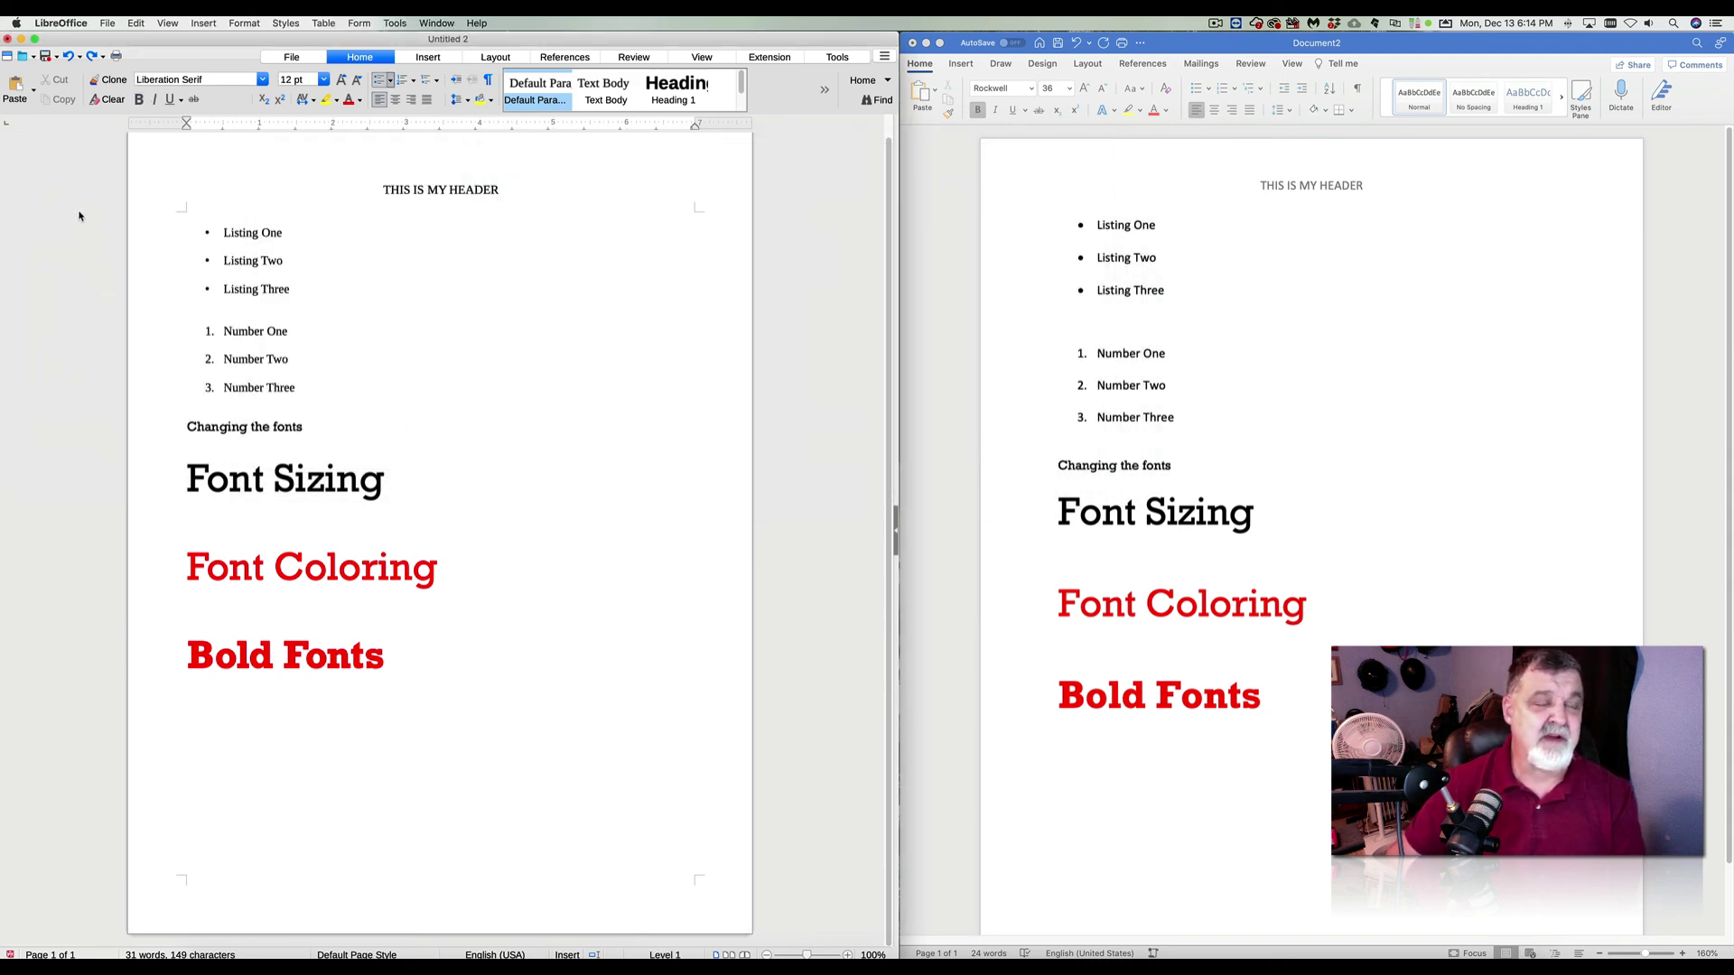
left_click(109, 25)
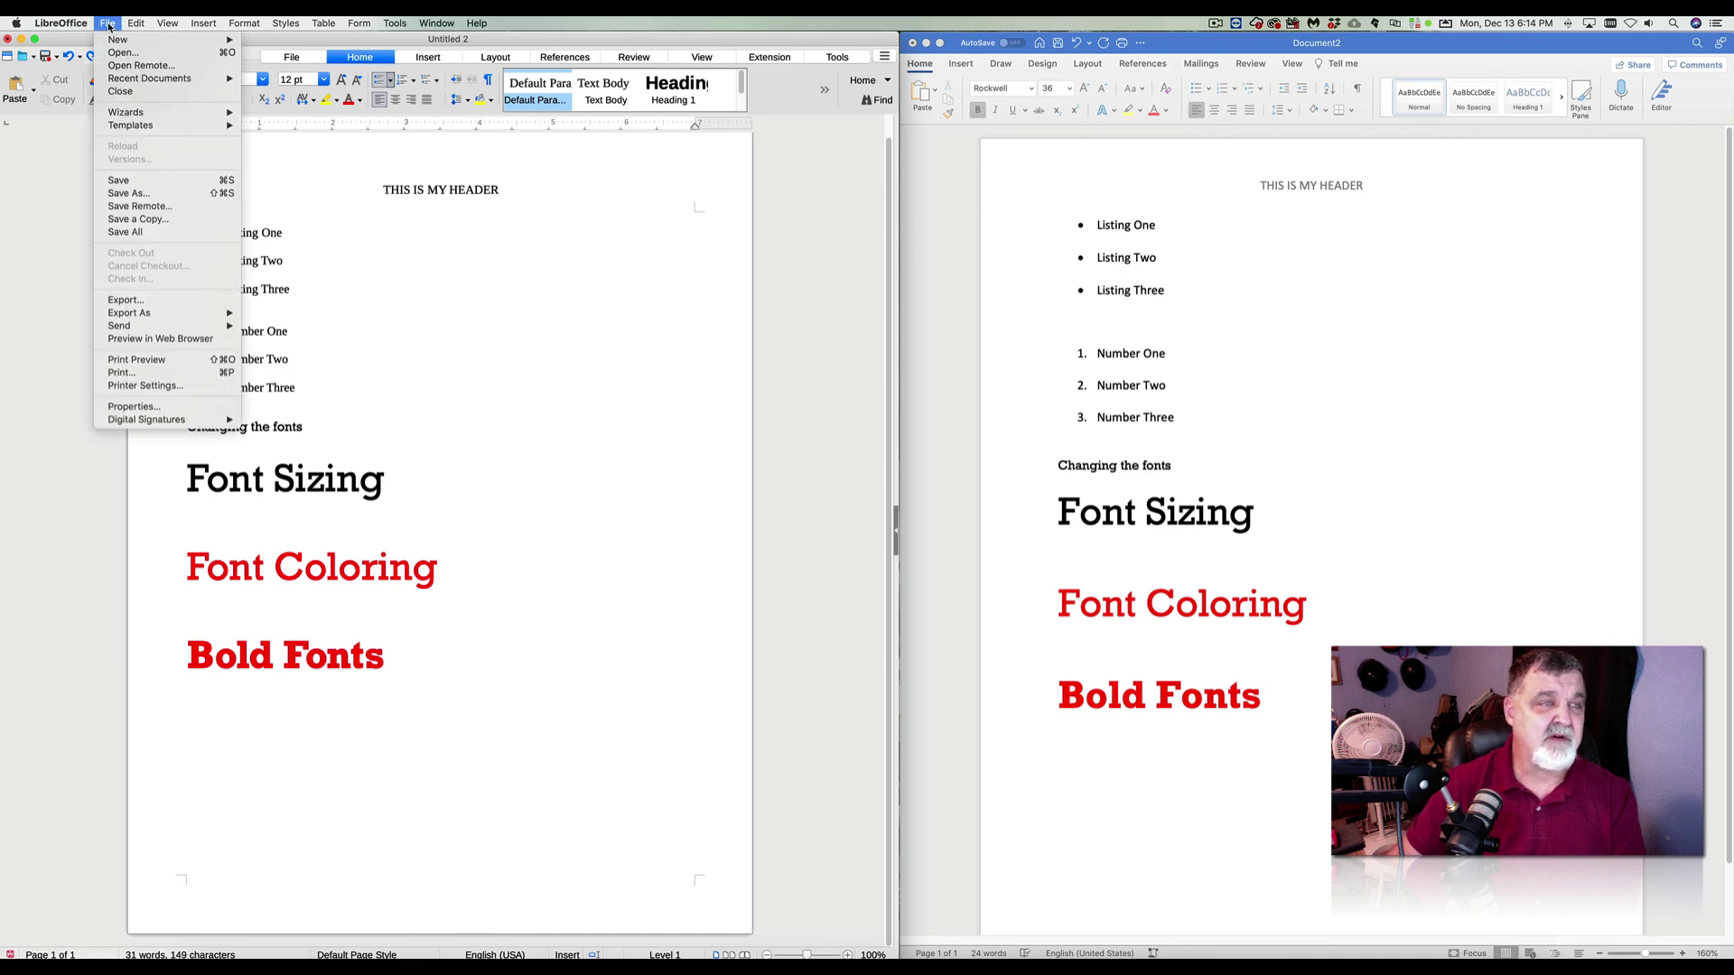
mouse_move(122, 314)
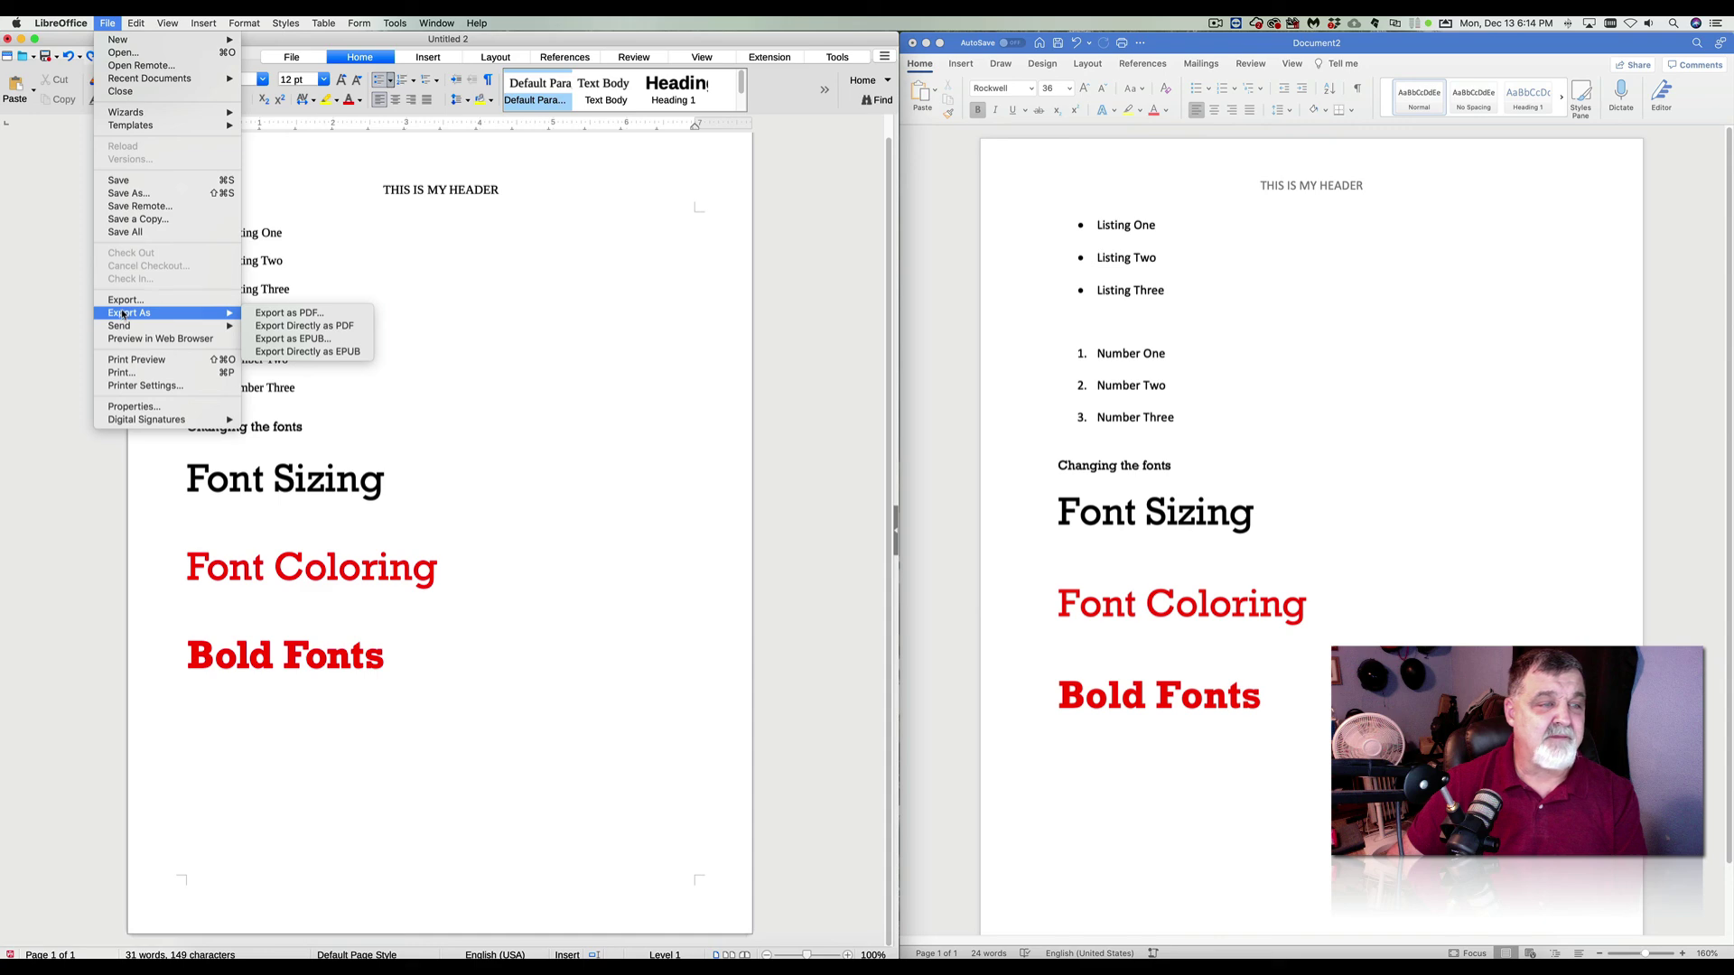
left_click(137, 194)
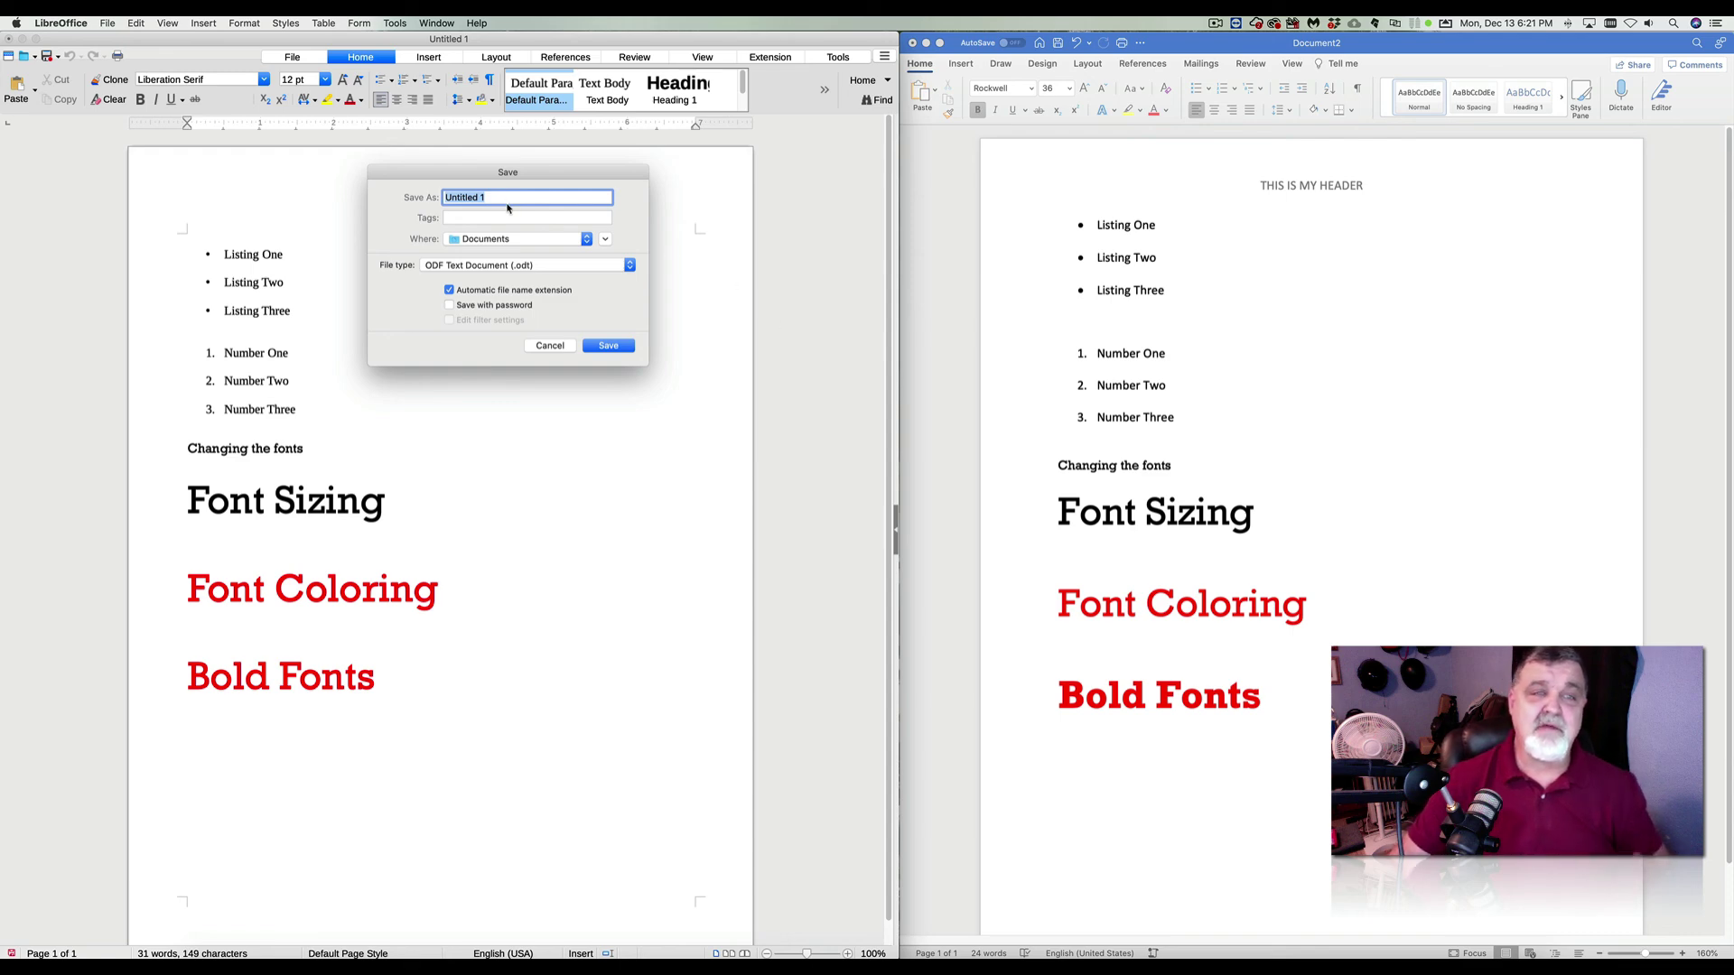
left_click_drag(511, 173, 621, 264)
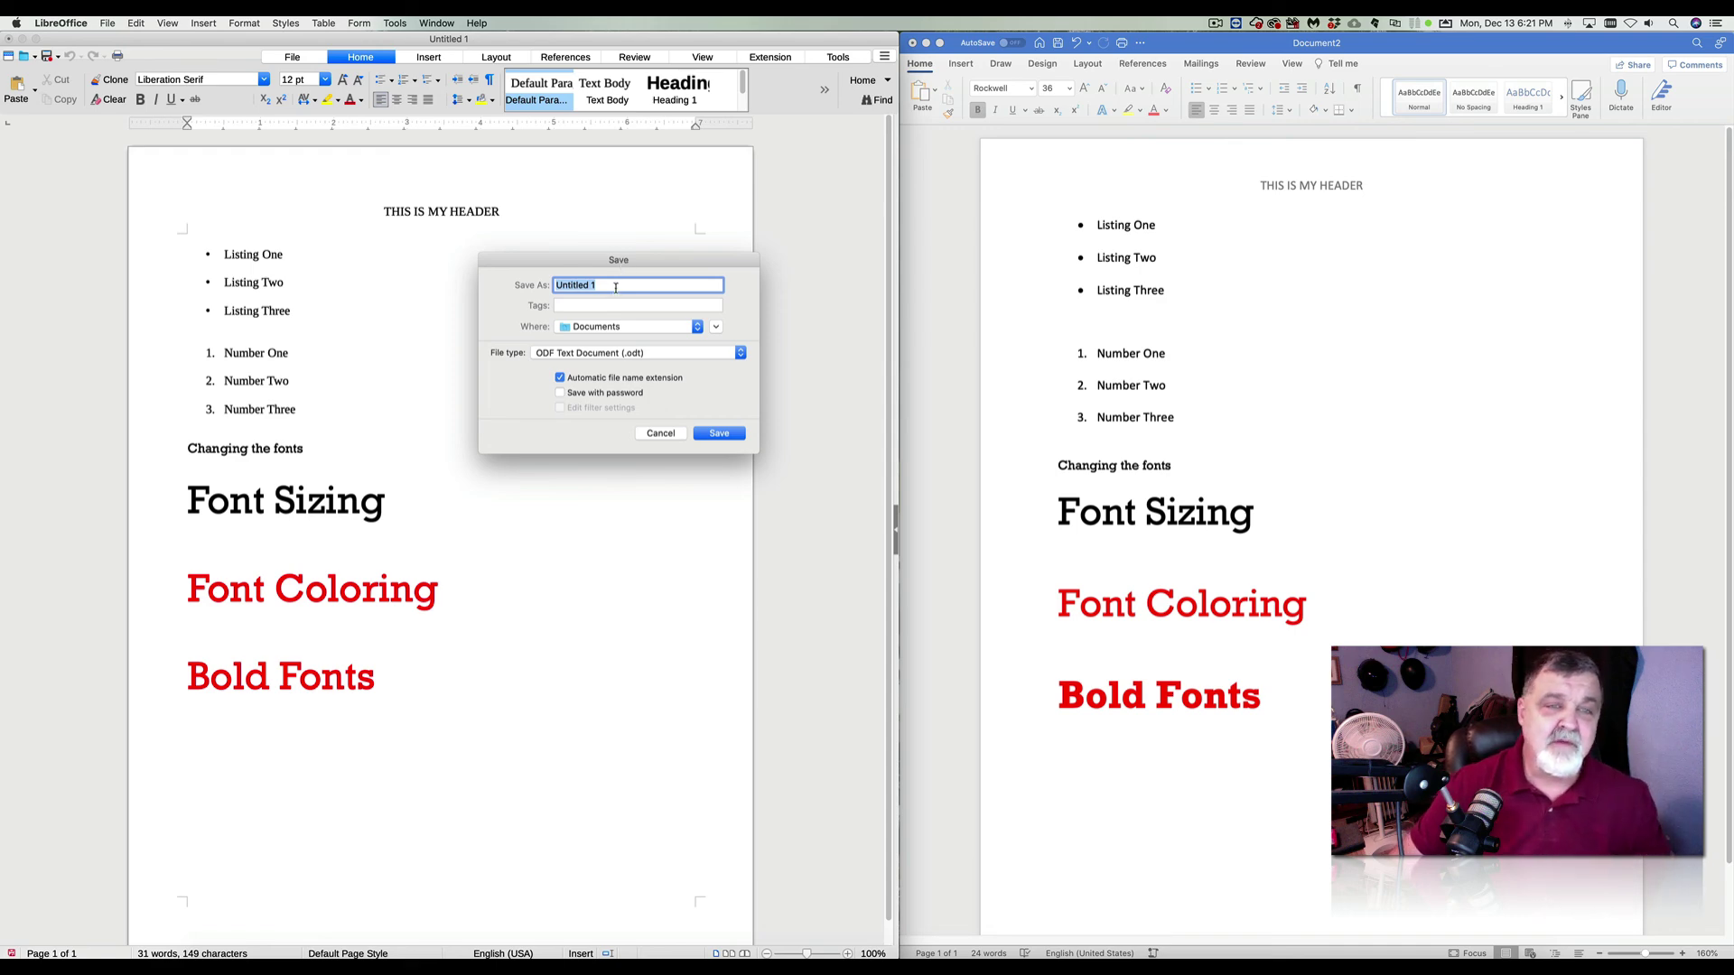
type("My")
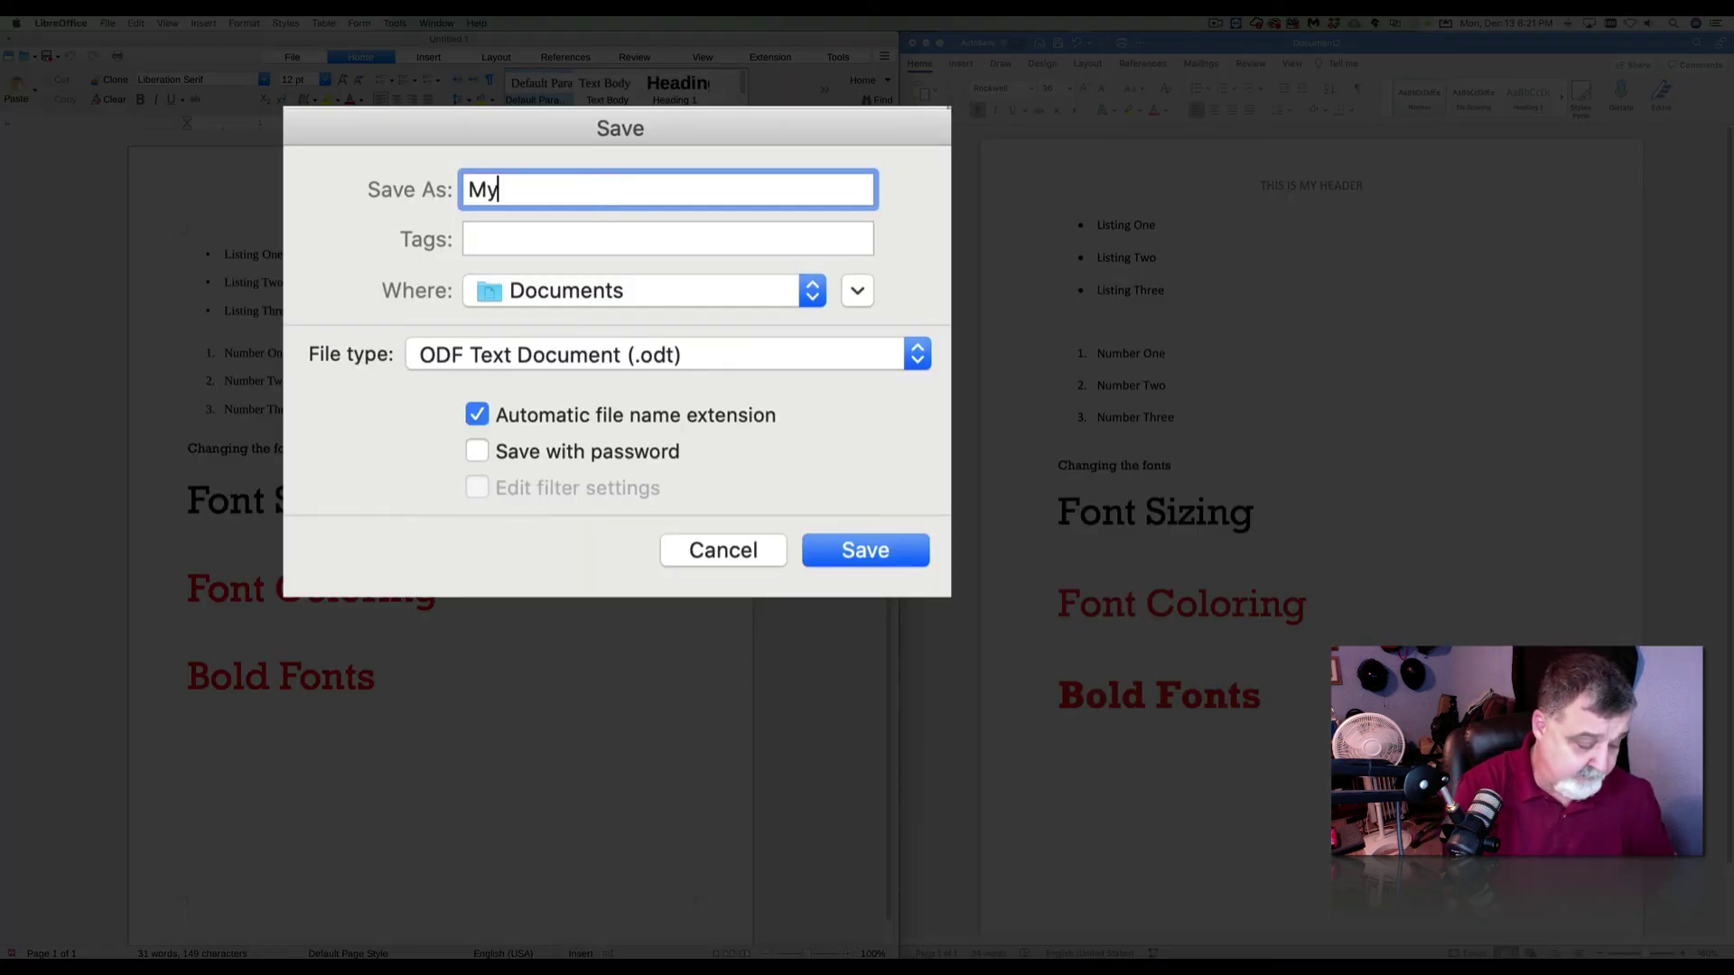
type("File")
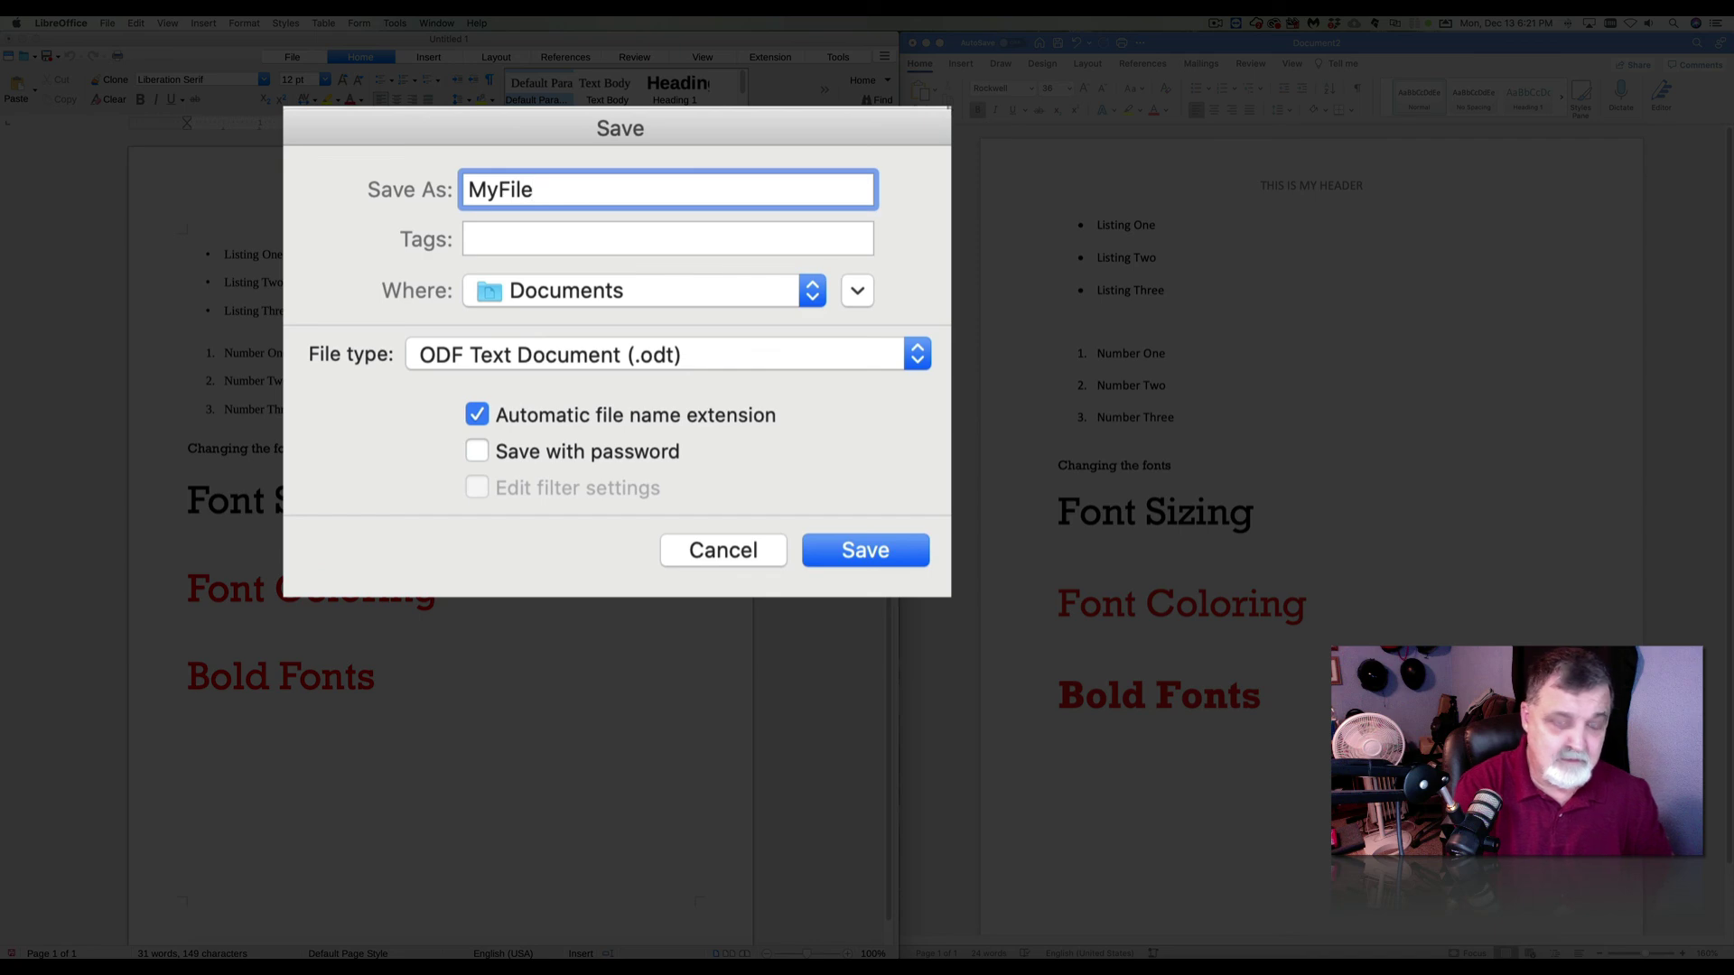
type("1")
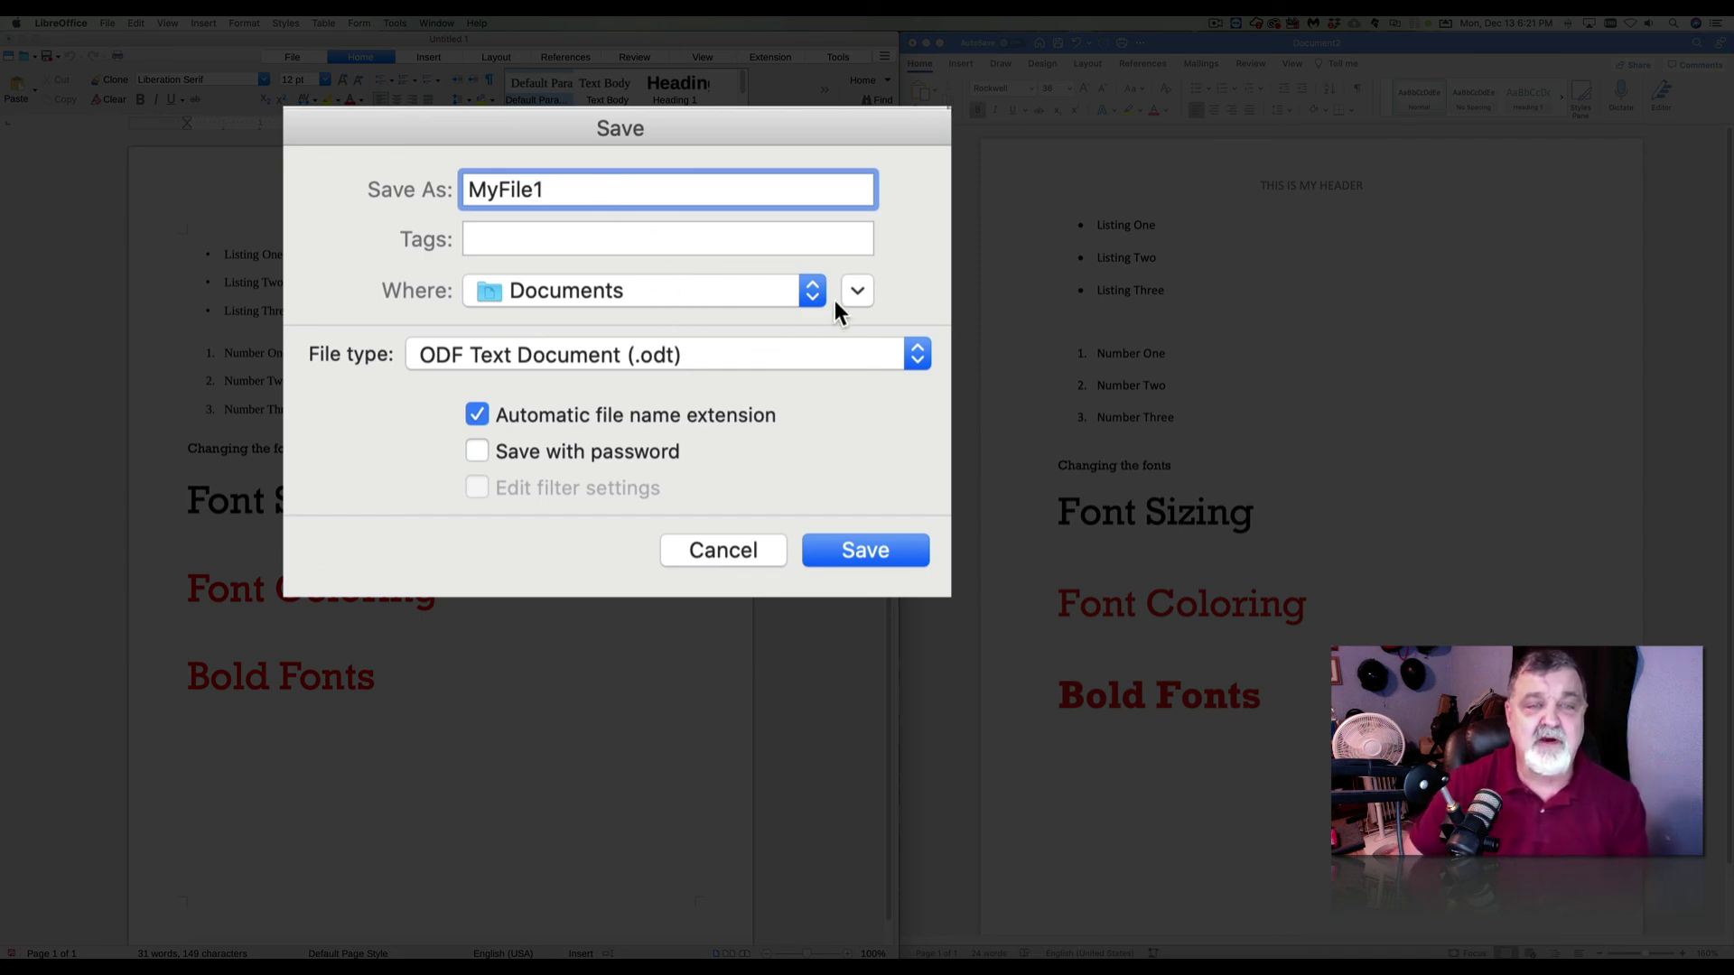
Expand the save dialog's folder browser and create a new folder named "Demos" inside Documents as the save location.
left_click(856, 293)
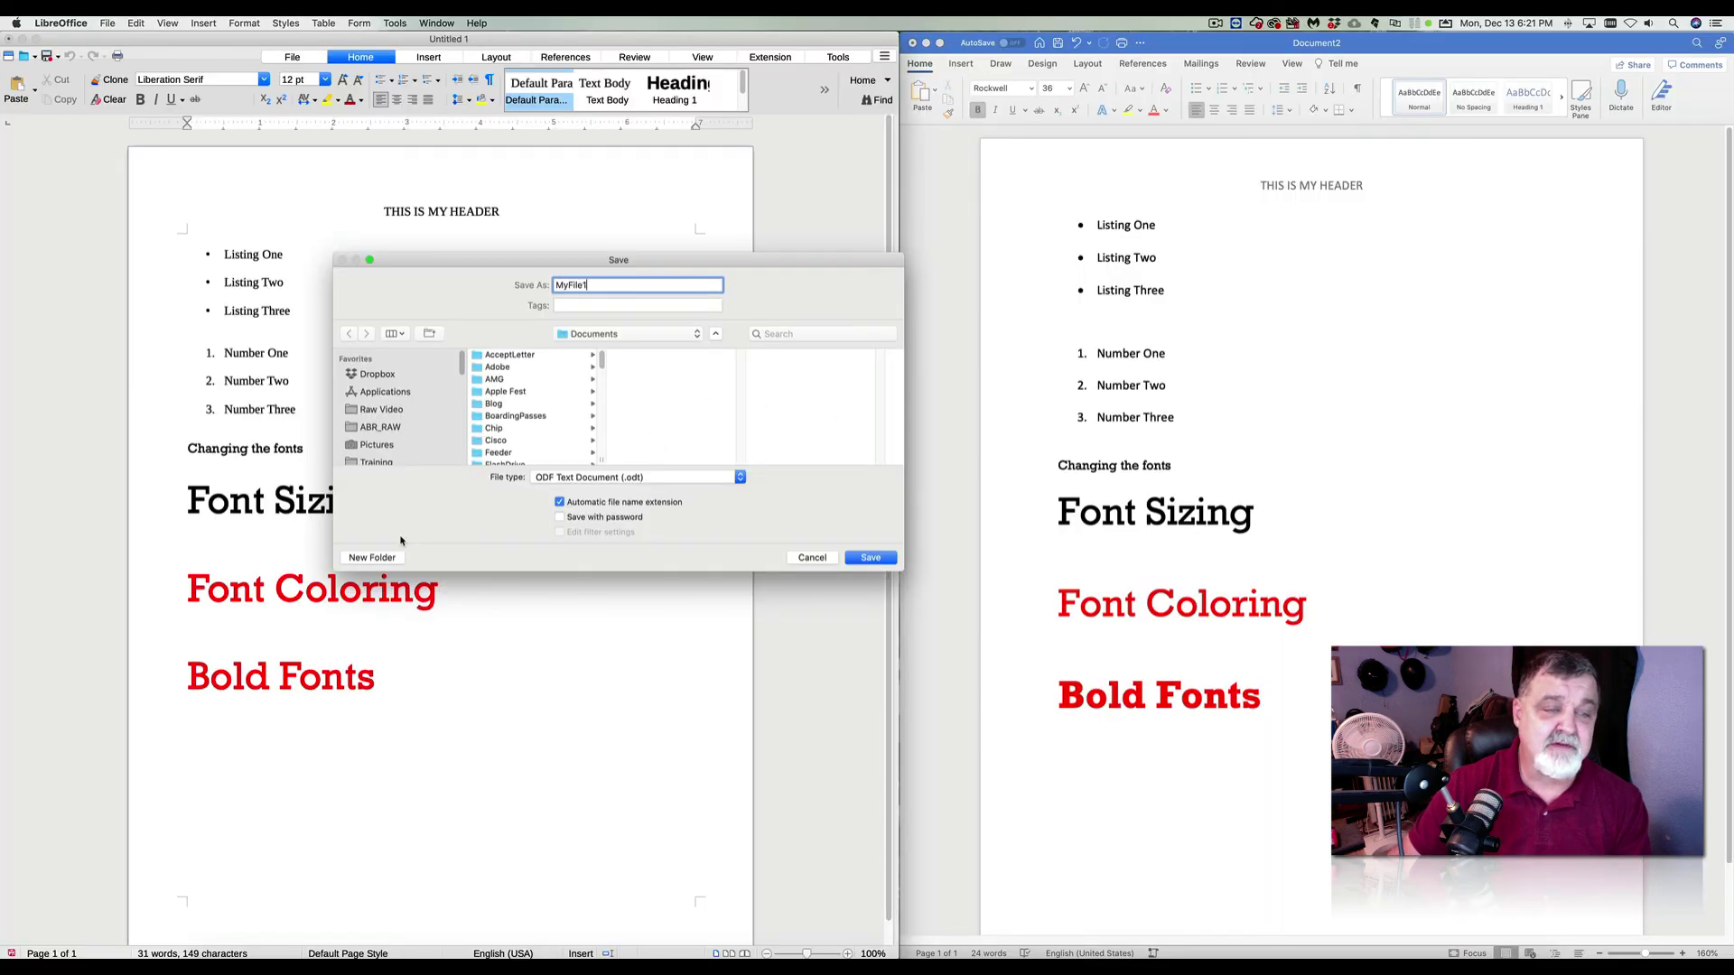
left_click(372, 557)
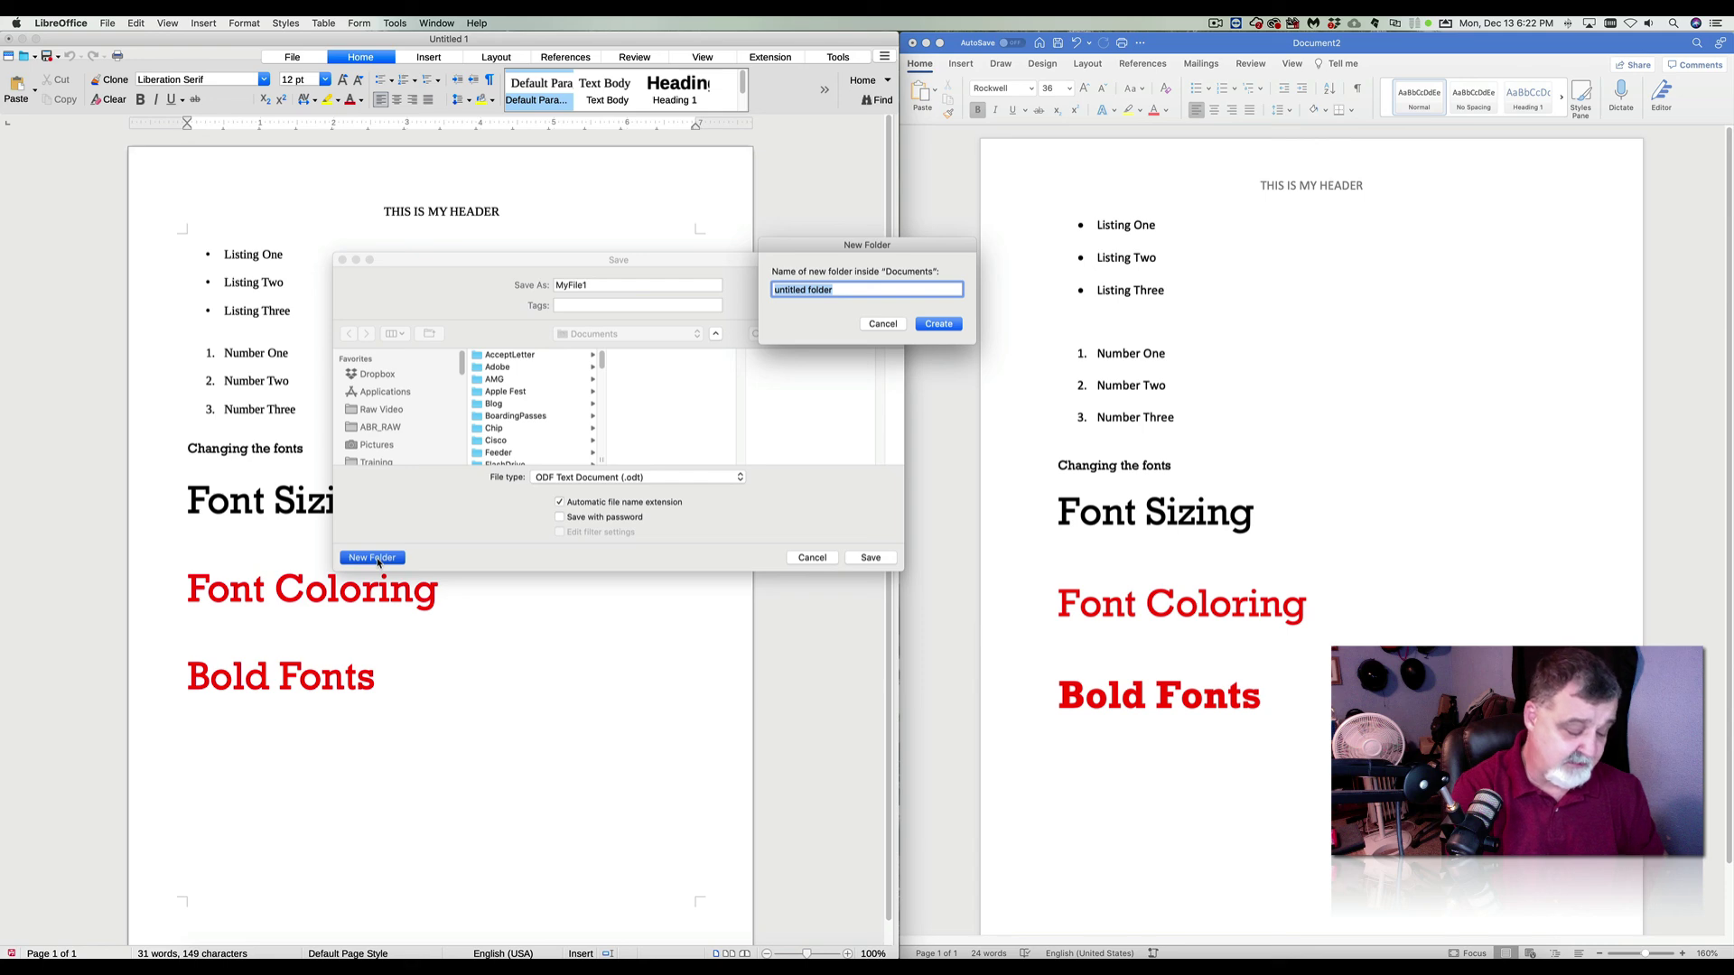
type("Demos")
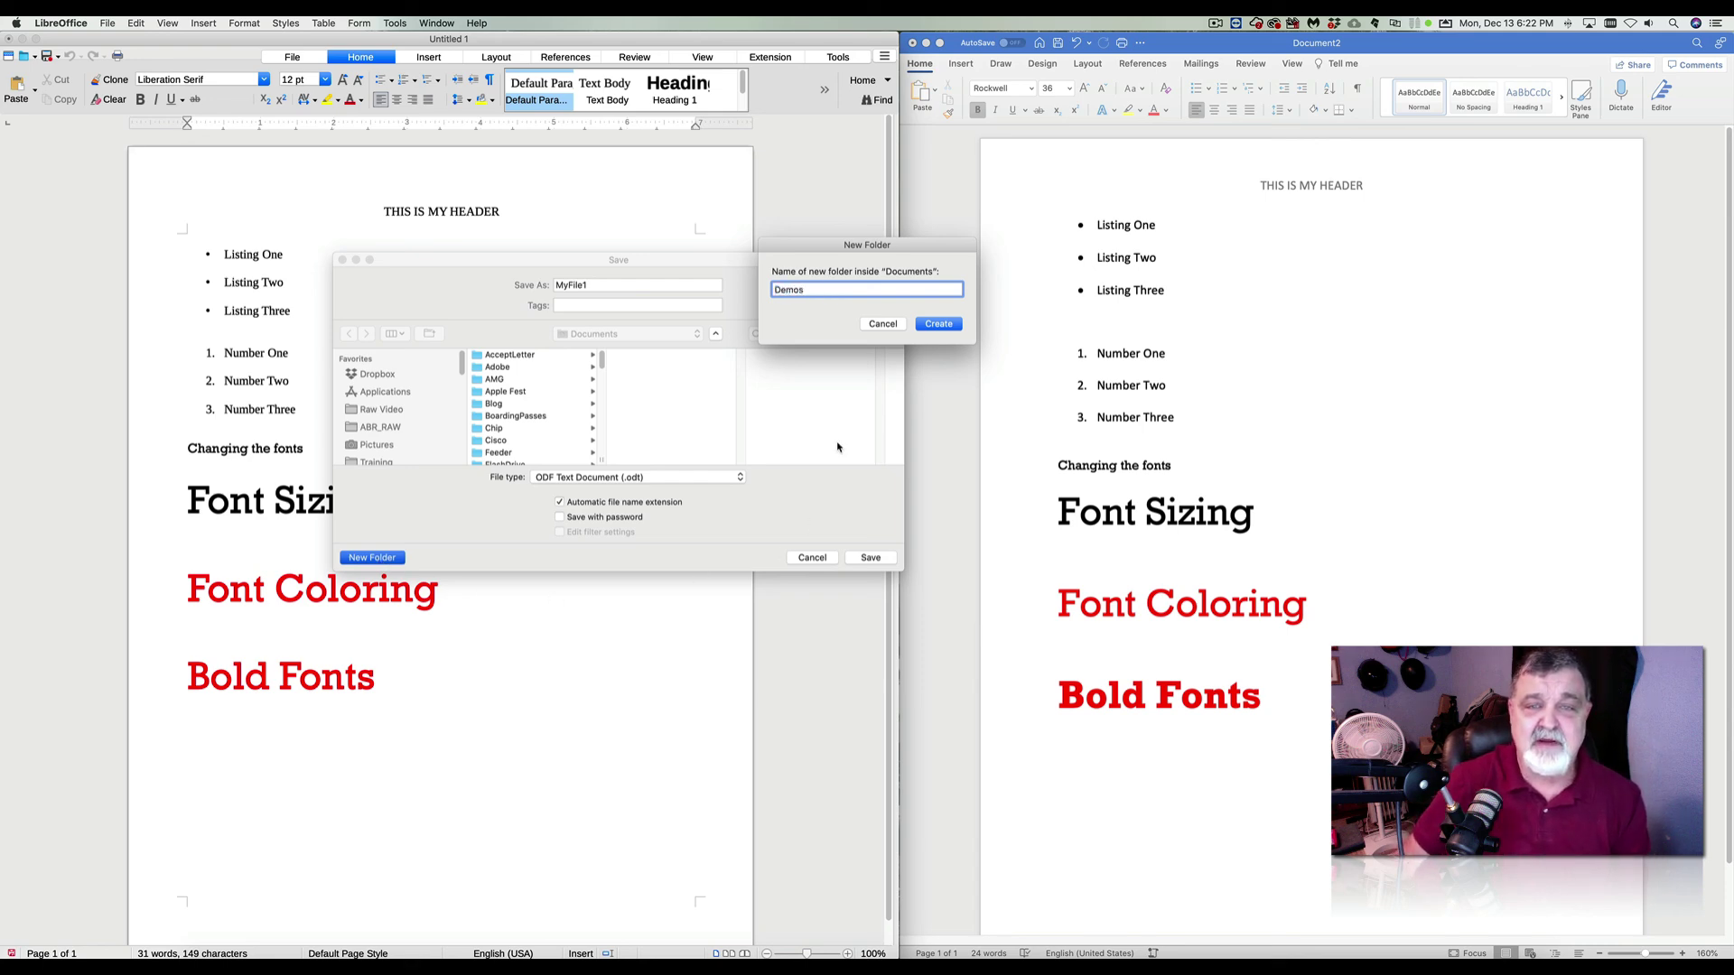
left_click(939, 324)
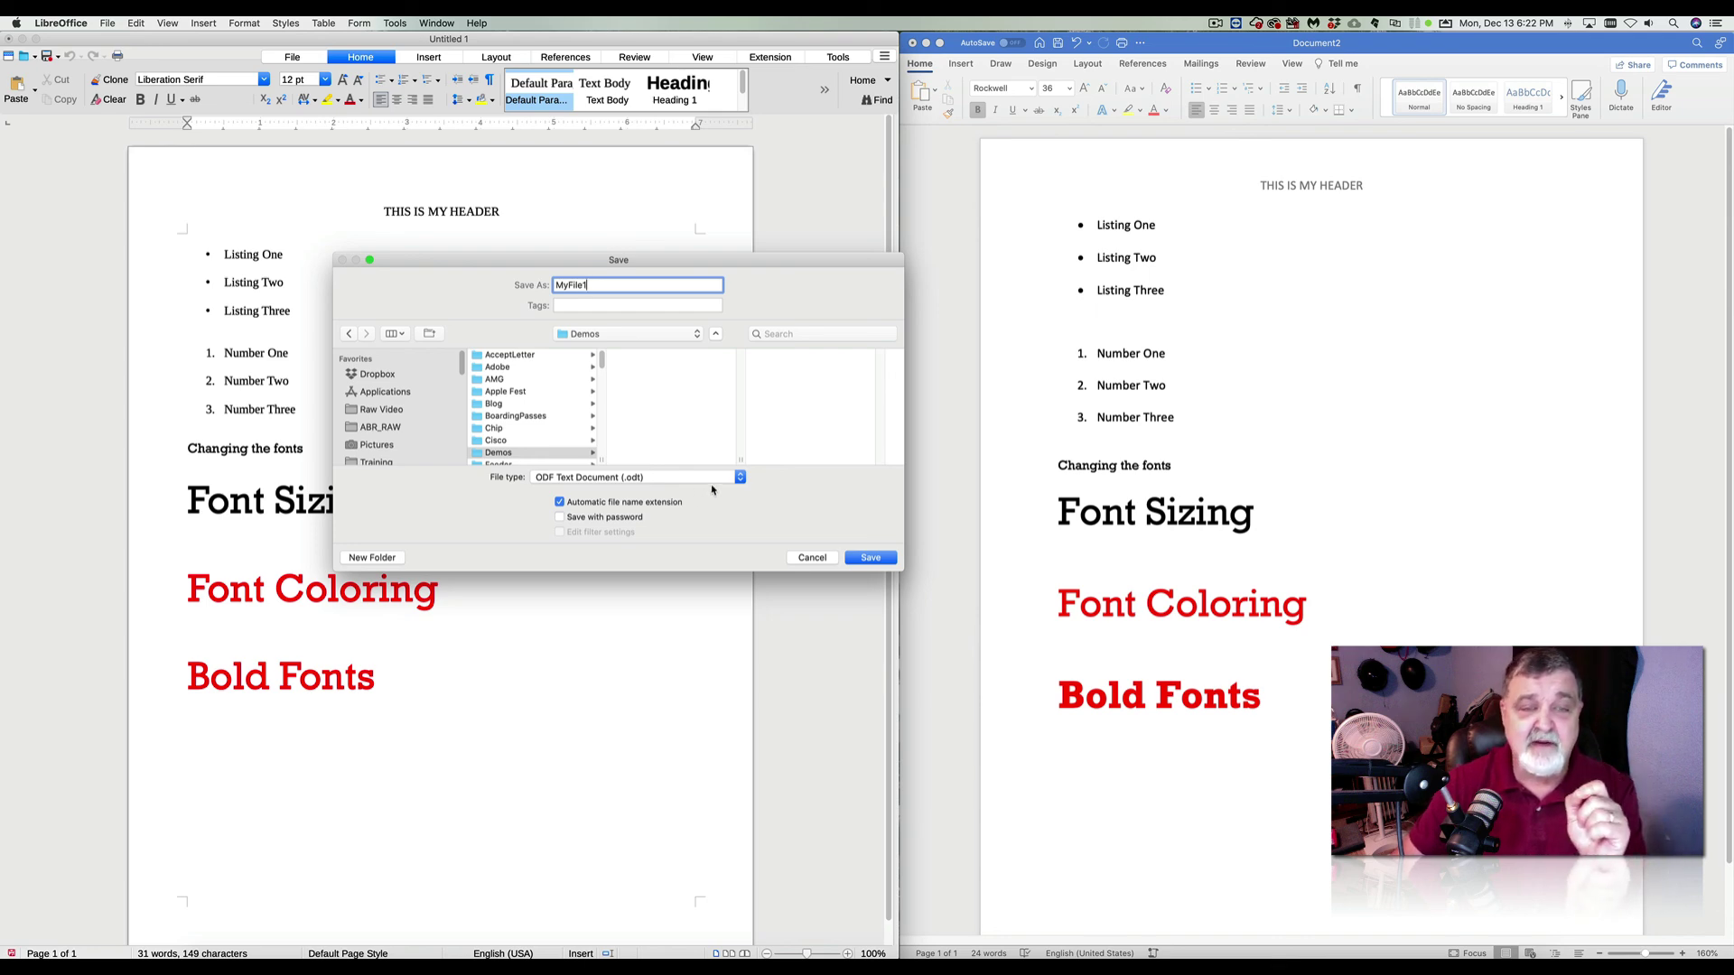
Set the file type to Word 2007-365 (.docx) and save the document, keeping the Word format.
left_click(740, 478)
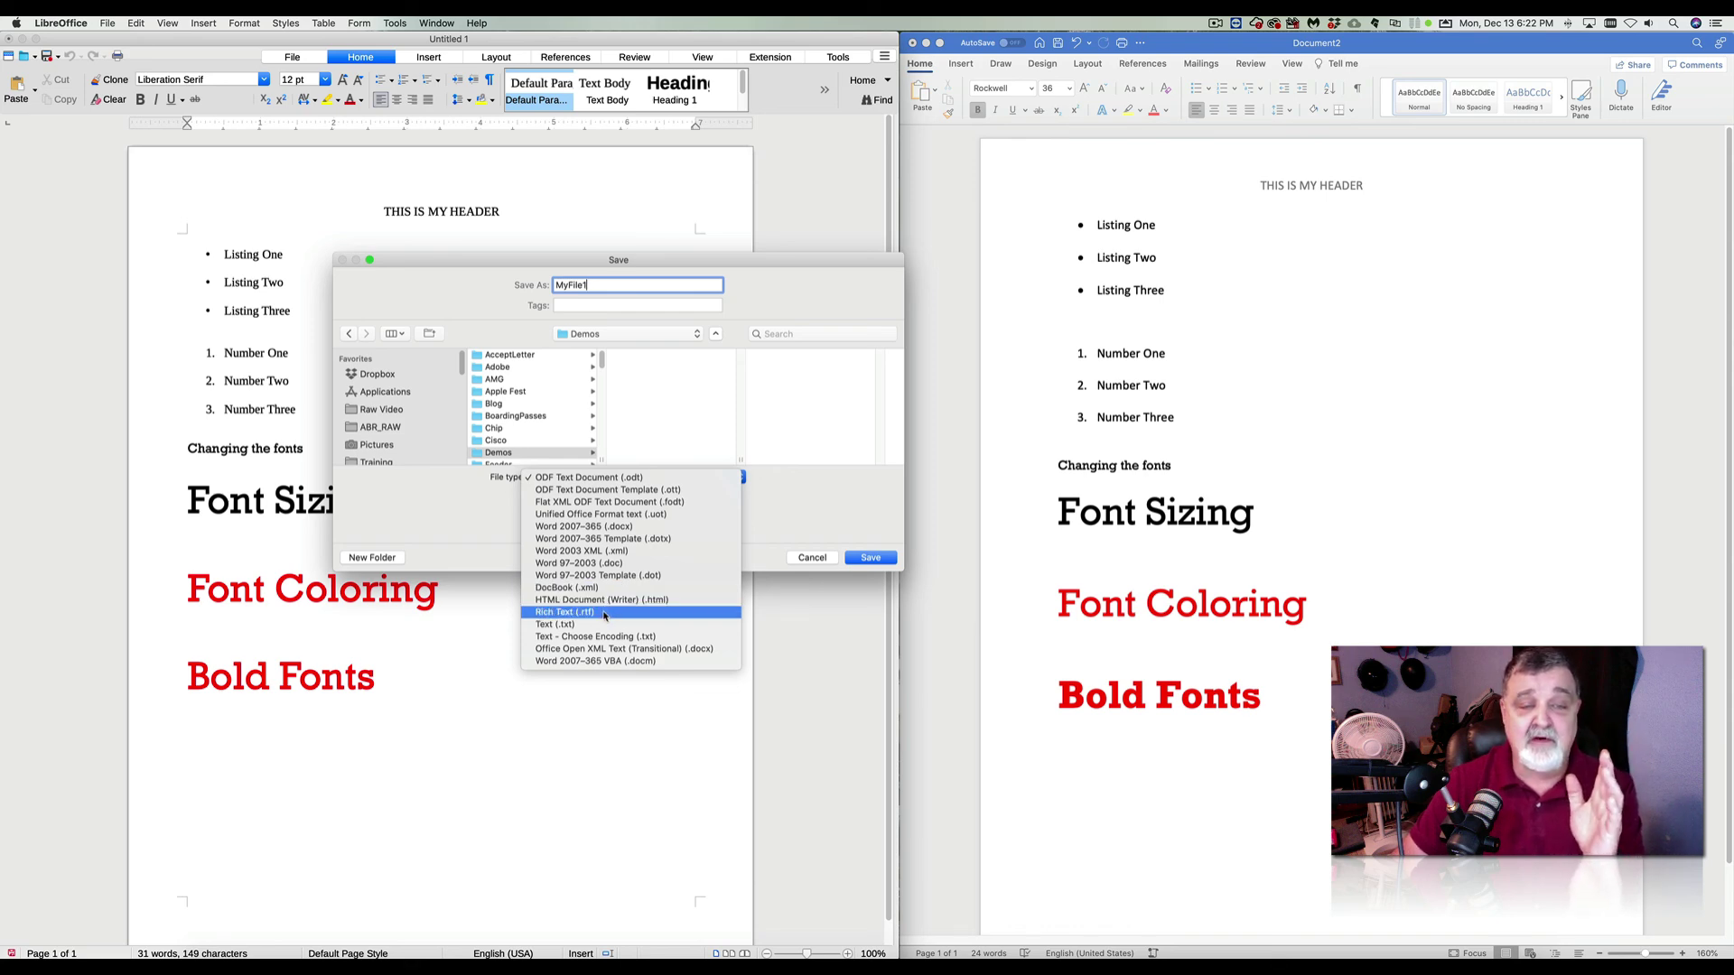
left_click(609, 527)
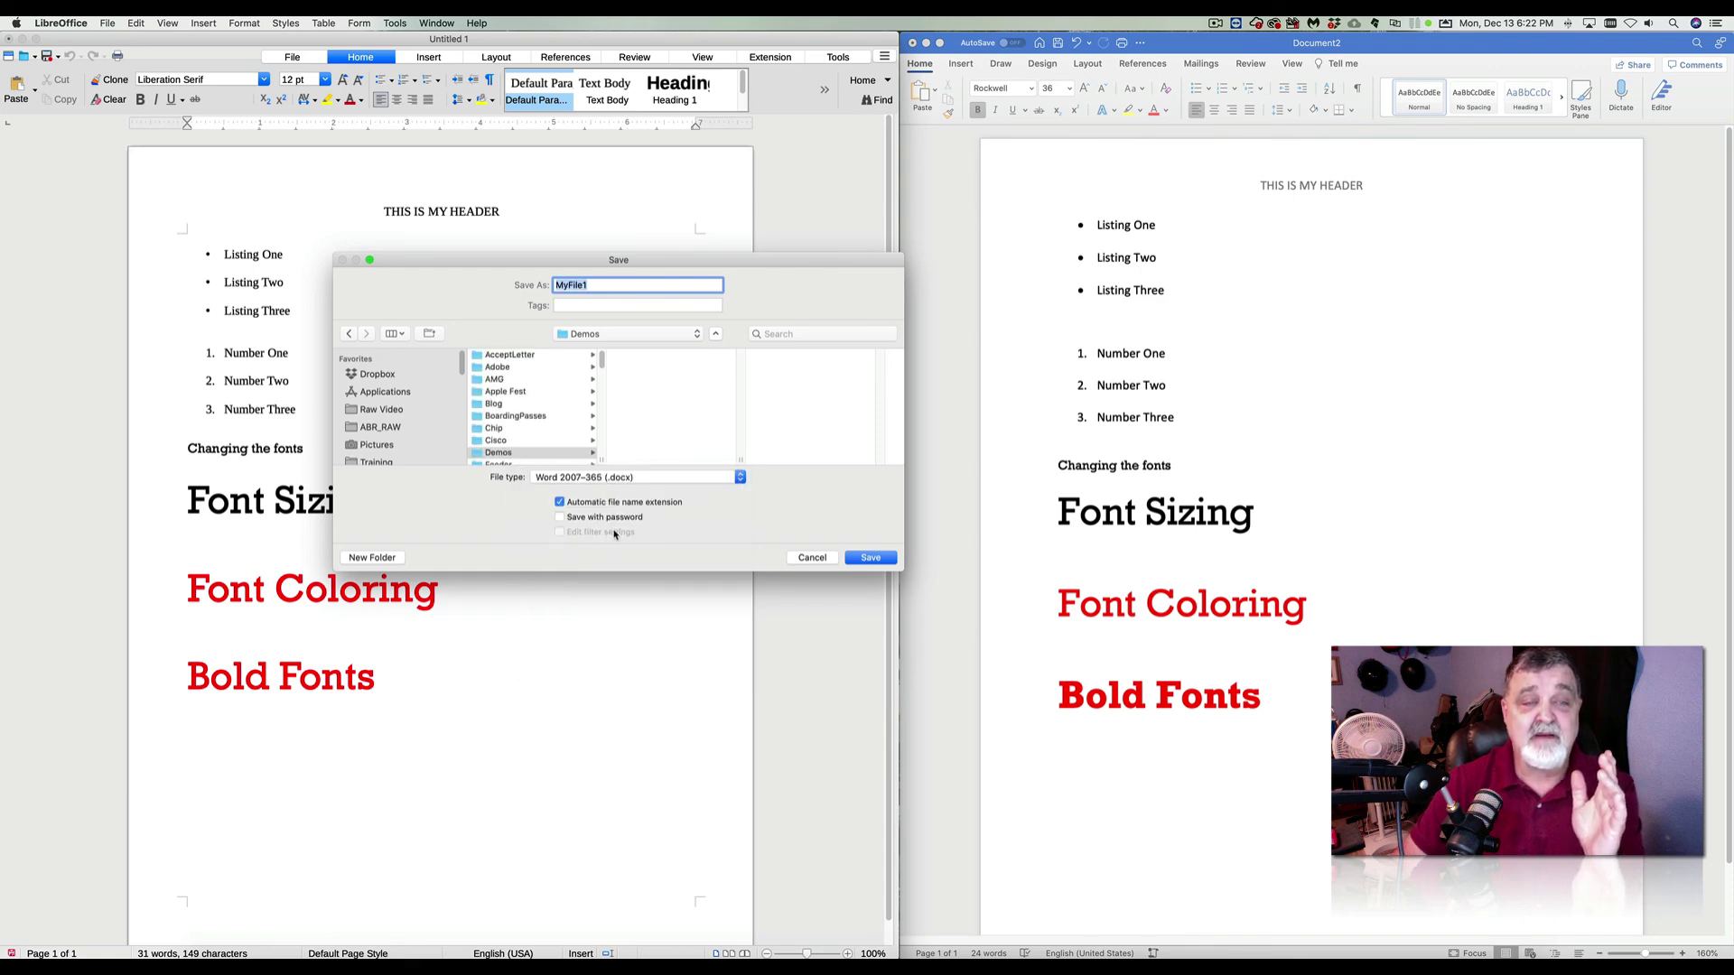
left_click(868, 558)
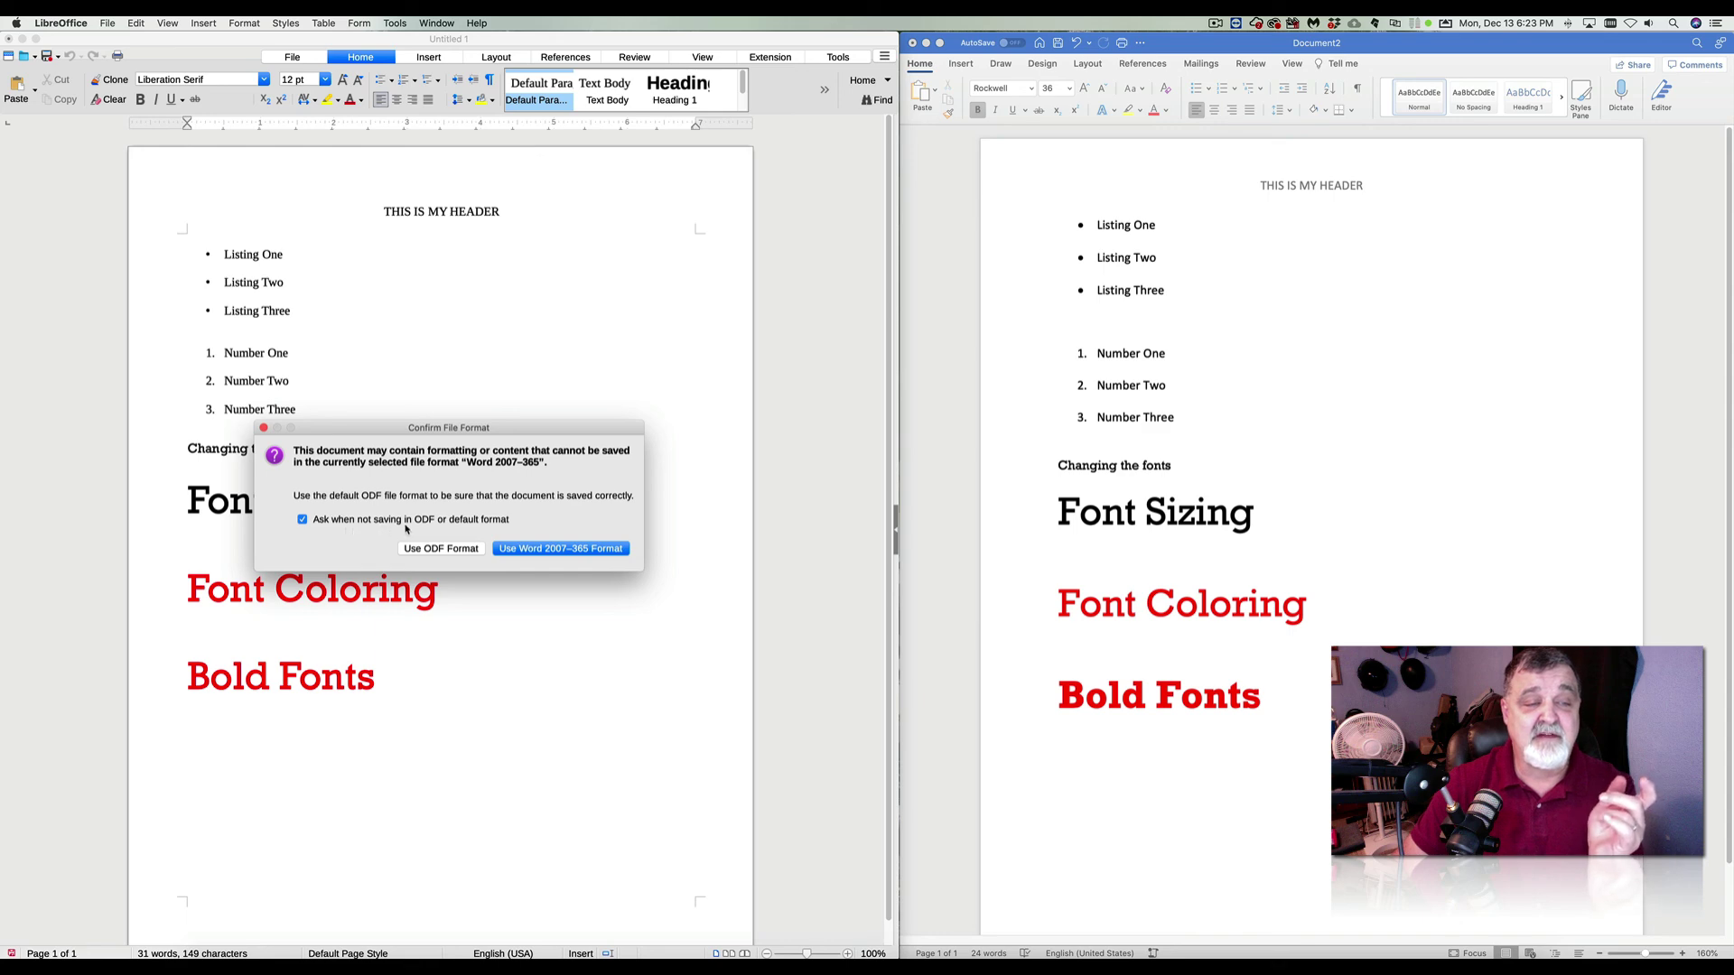
left_click(572, 552)
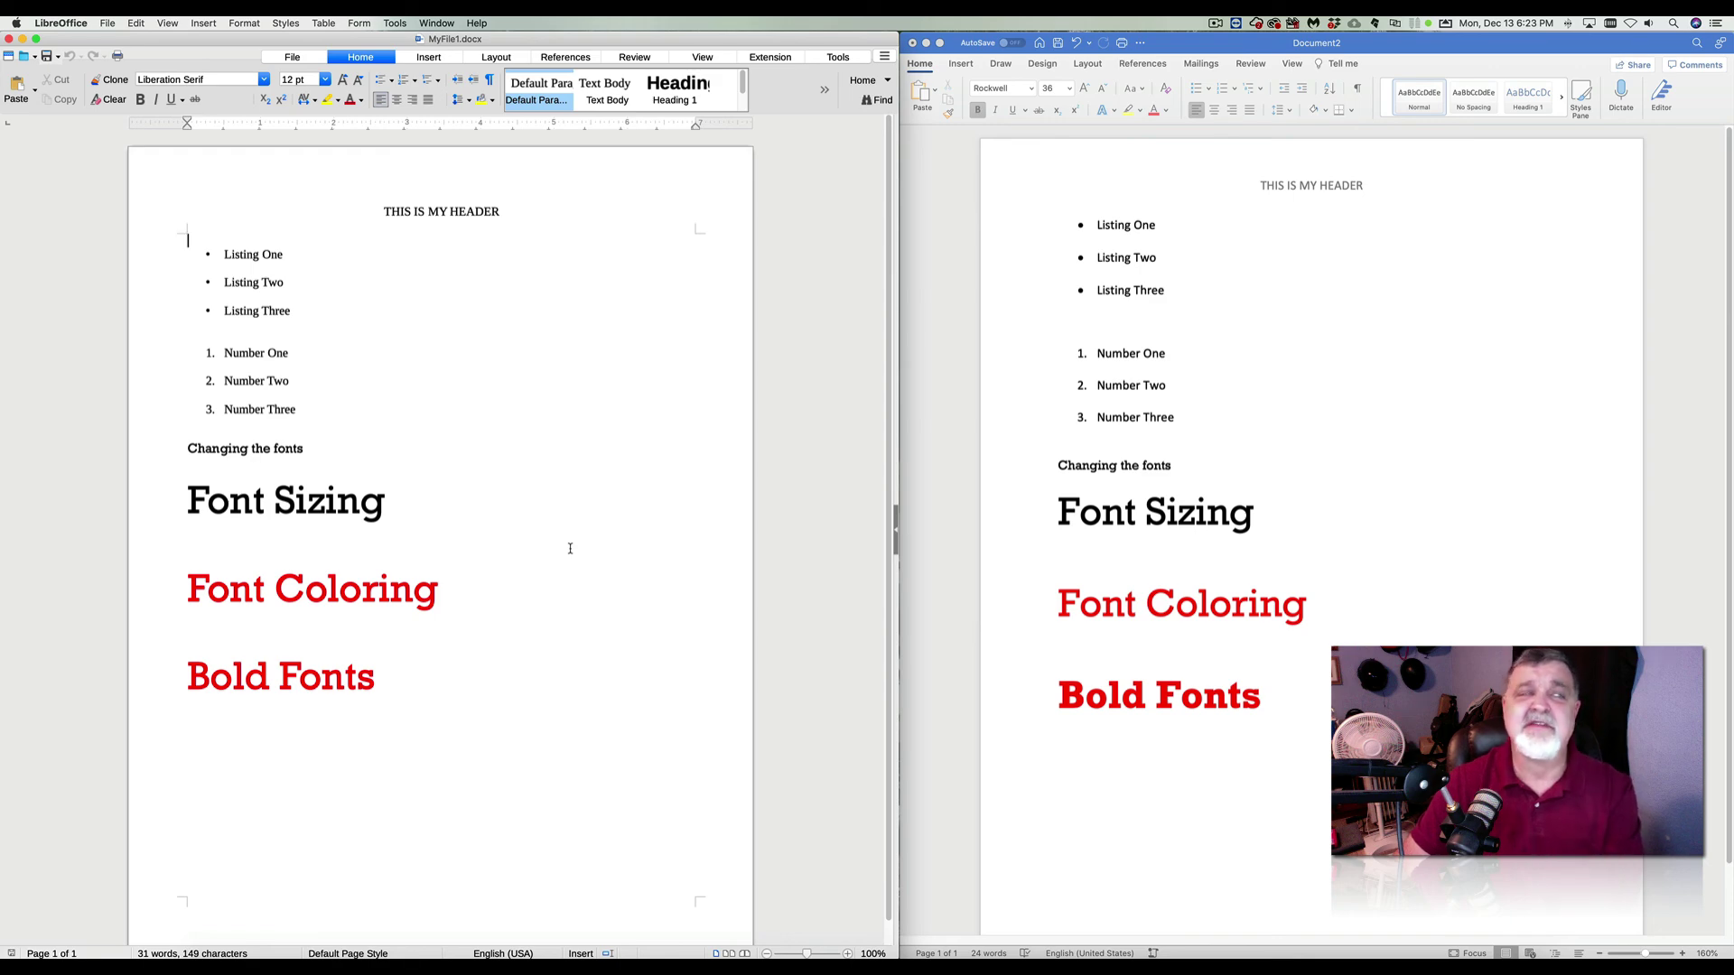
In LibreOffice's Load/Save preferences, set text documents to always save as Word 2007-365 (*.docx) and accept the change.
left_click(70, 24)
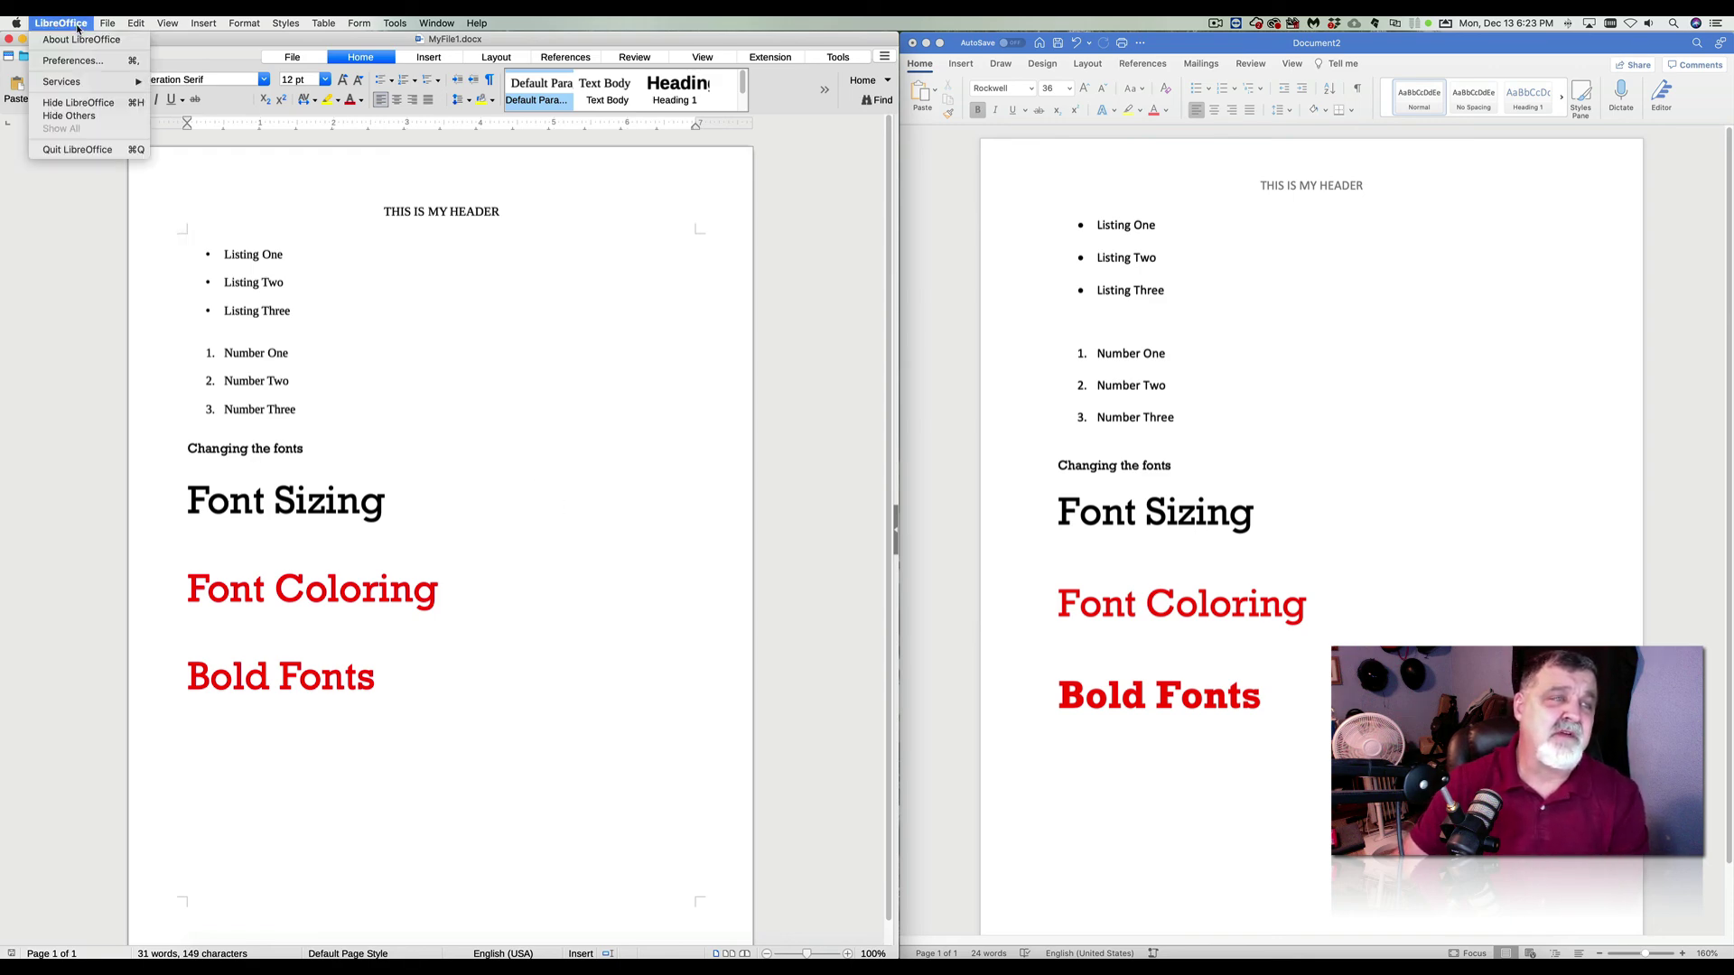
left_click(70, 60)
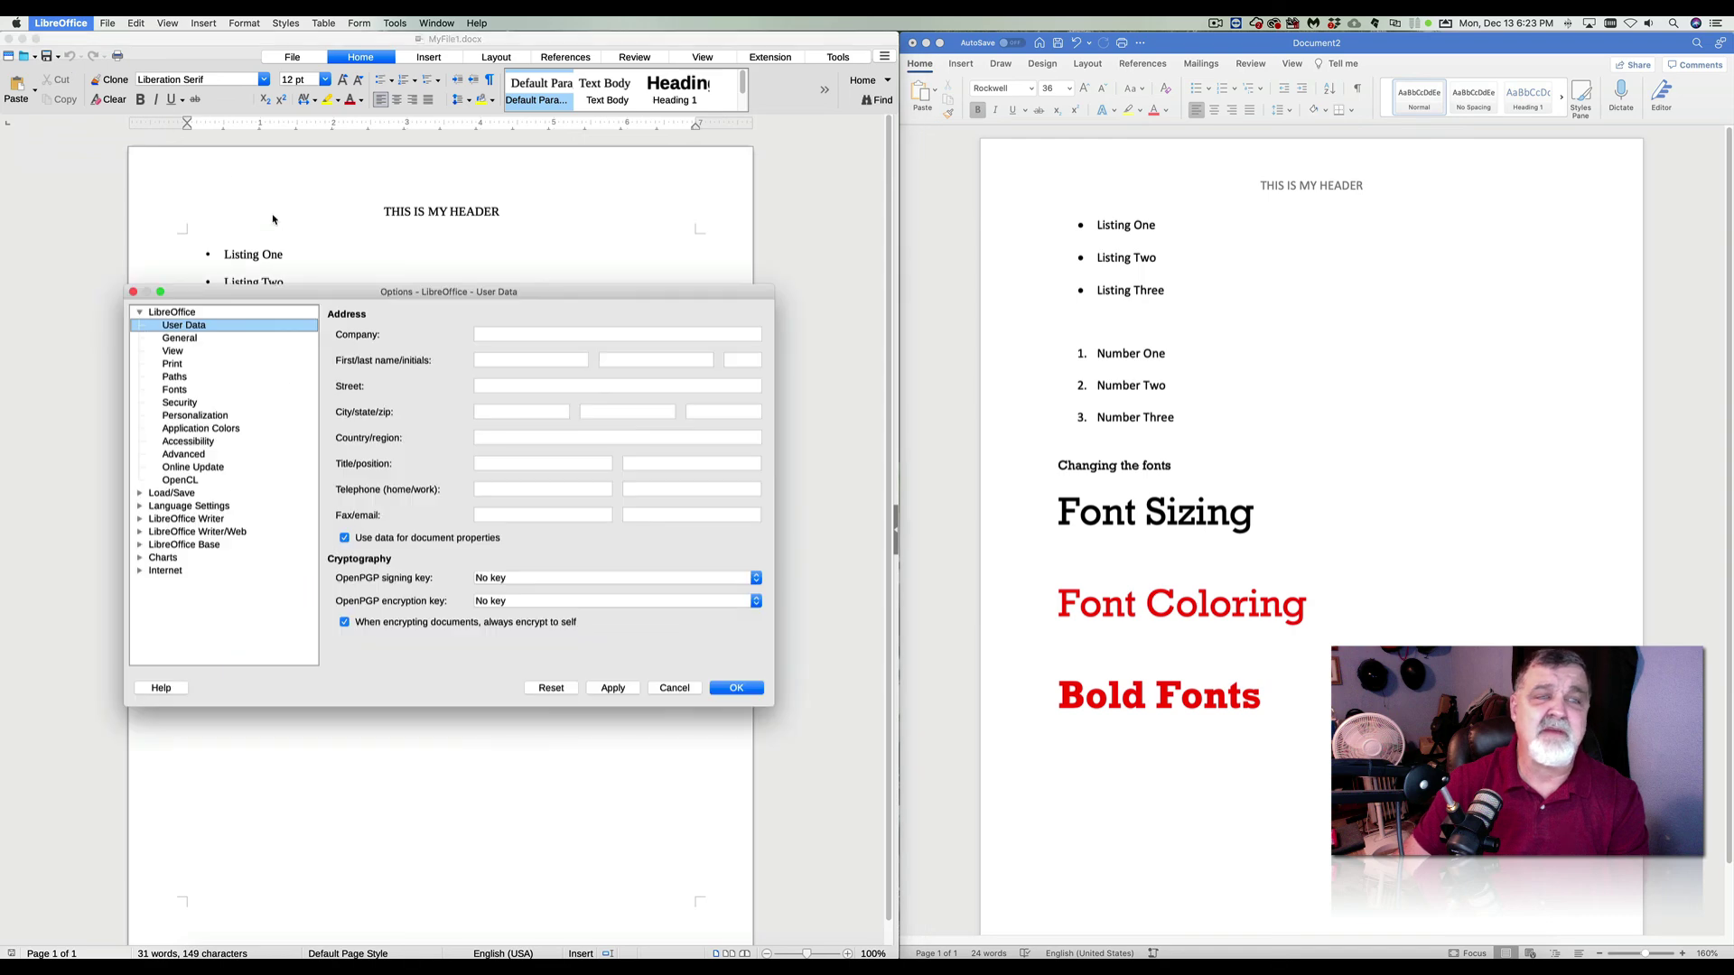
left_click_drag(403, 296, 705, 152)
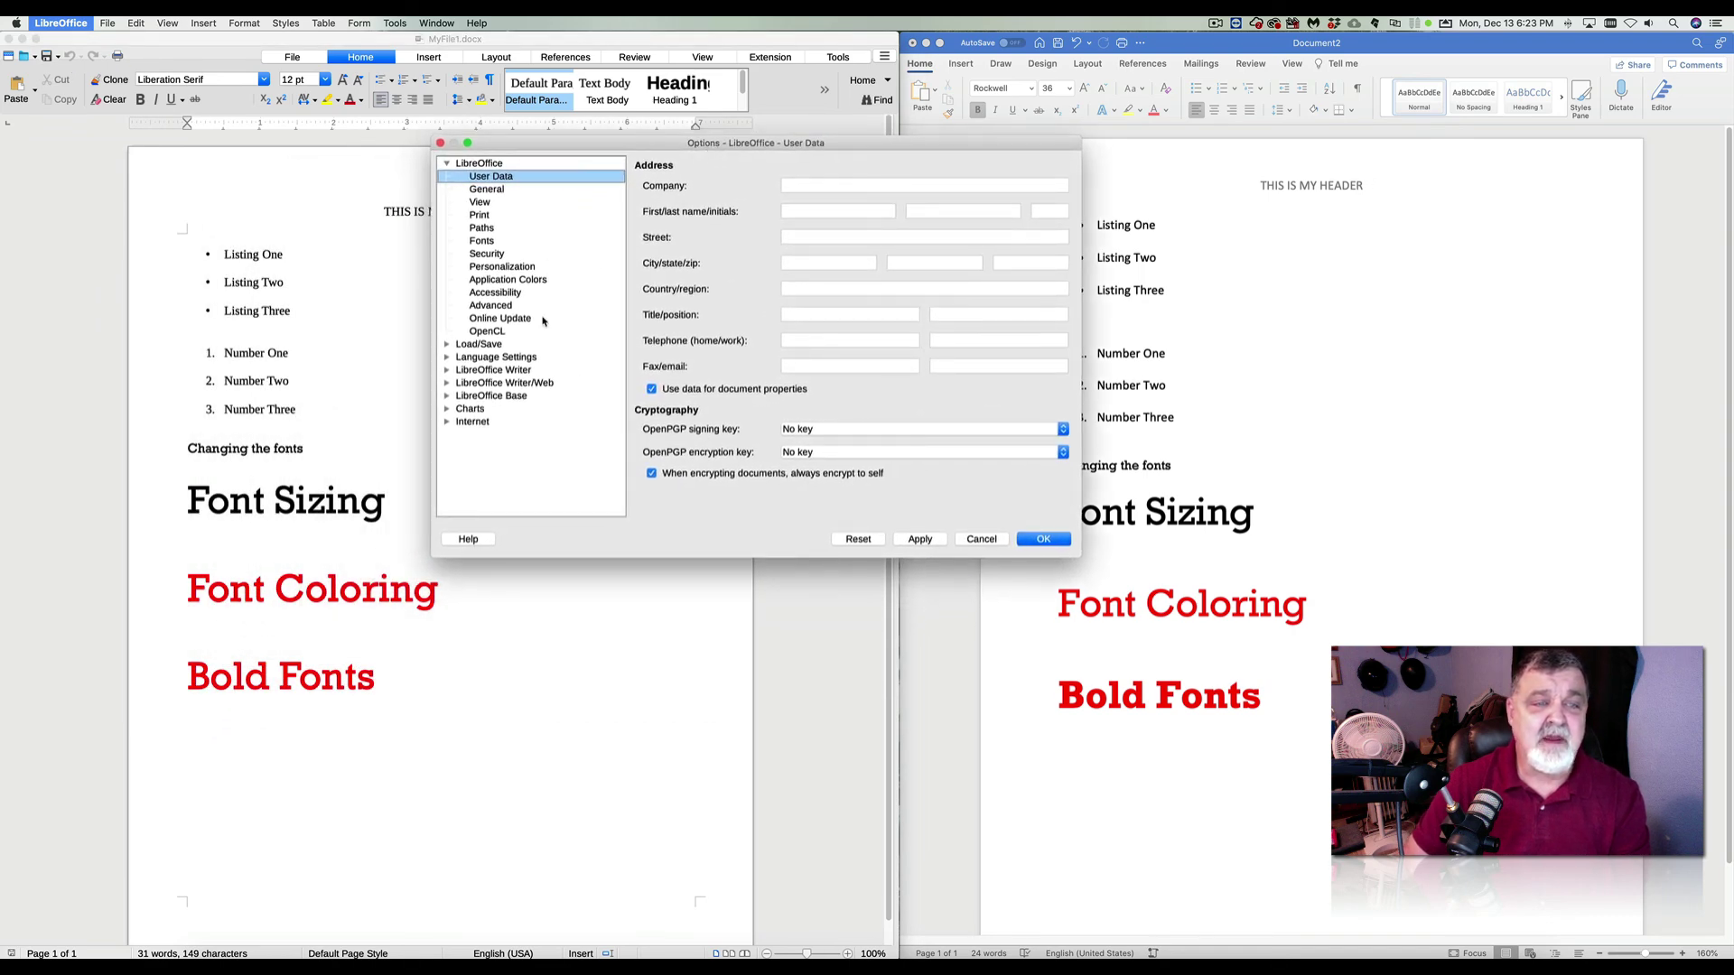
left_click(492, 347)
left_click(448, 346)
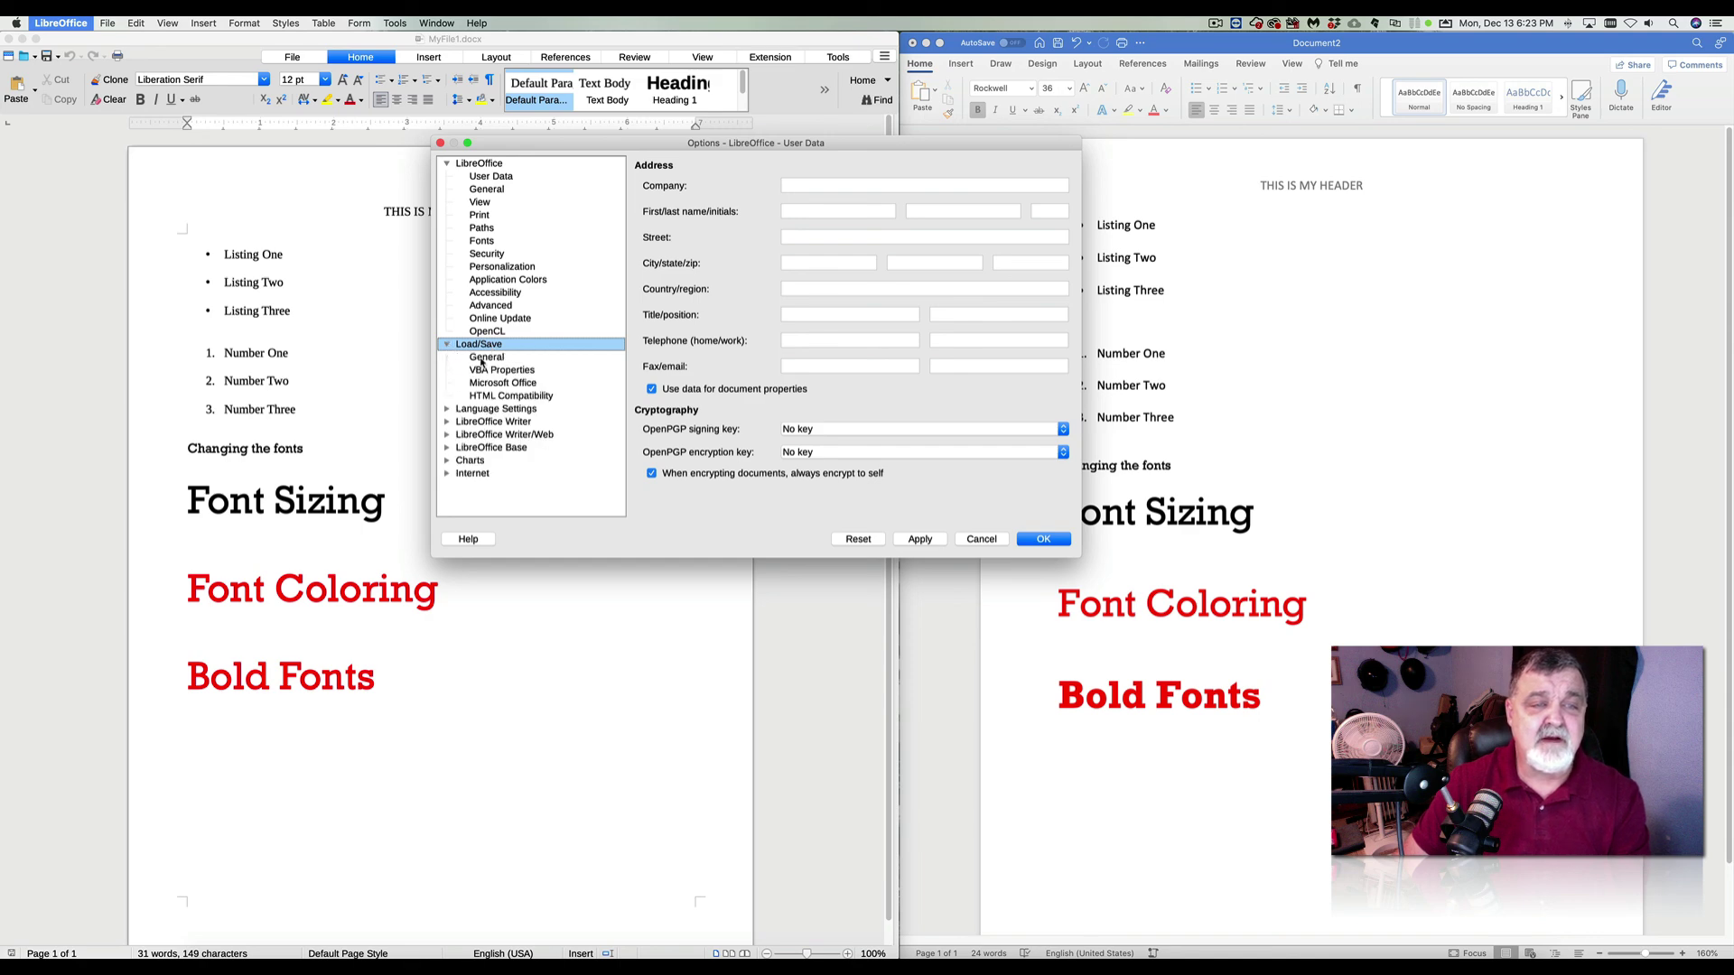
left_click(481, 359)
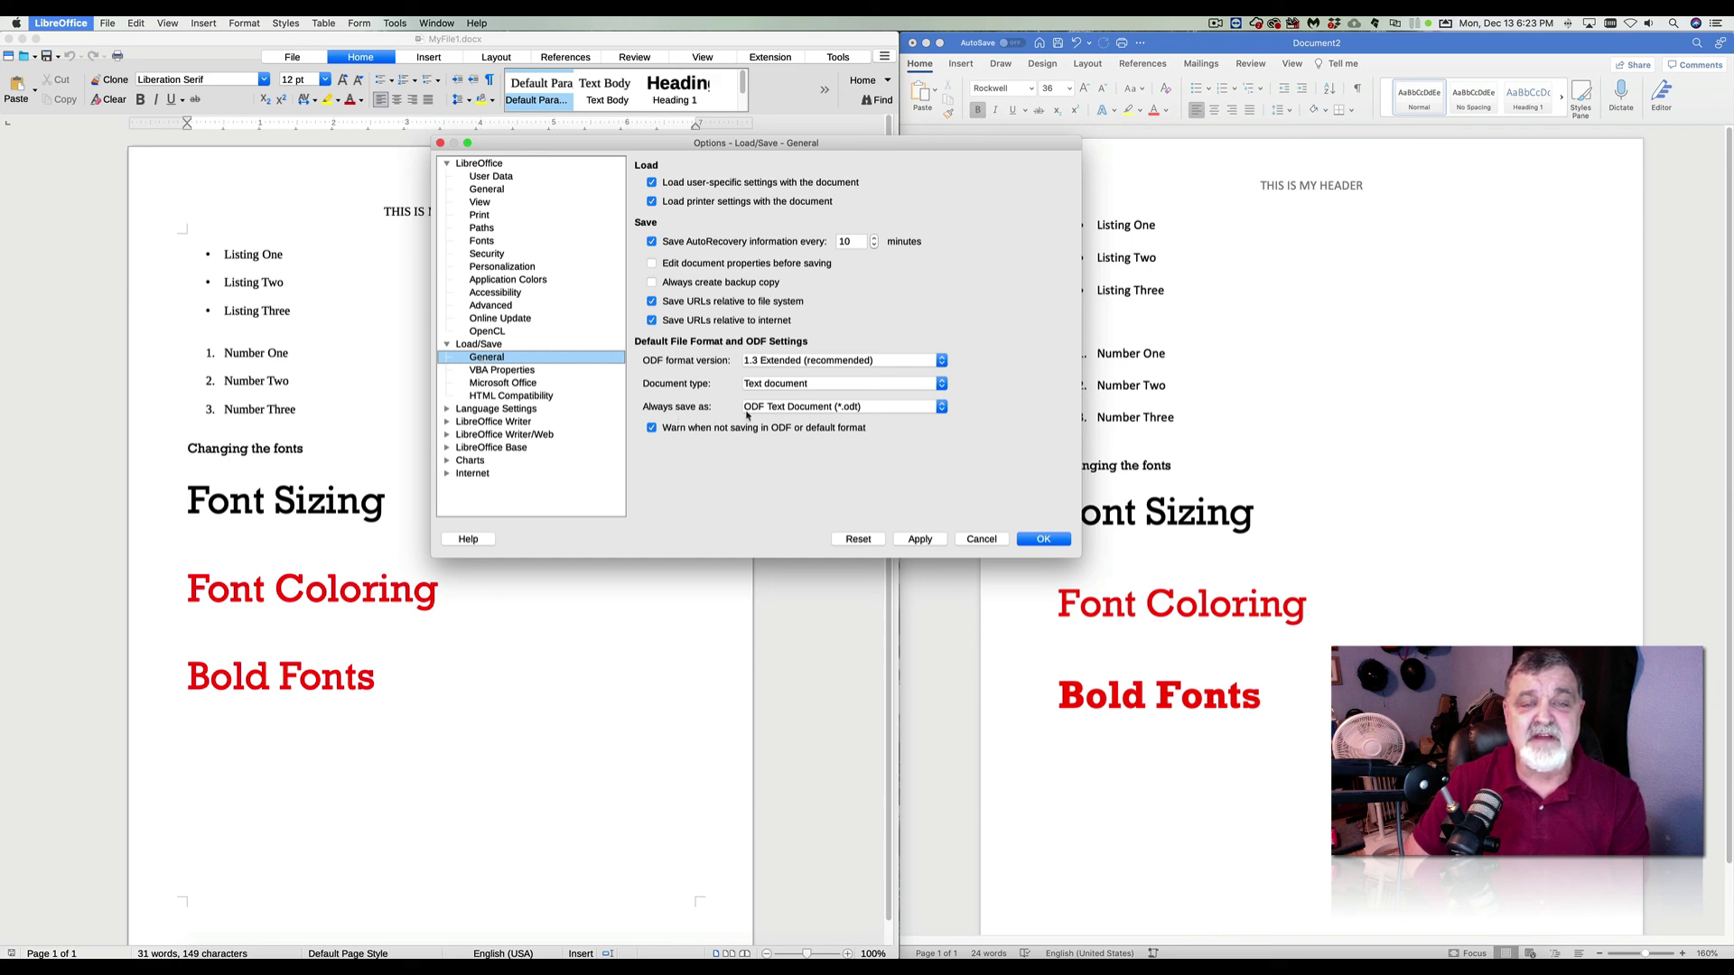
left_click(941, 408)
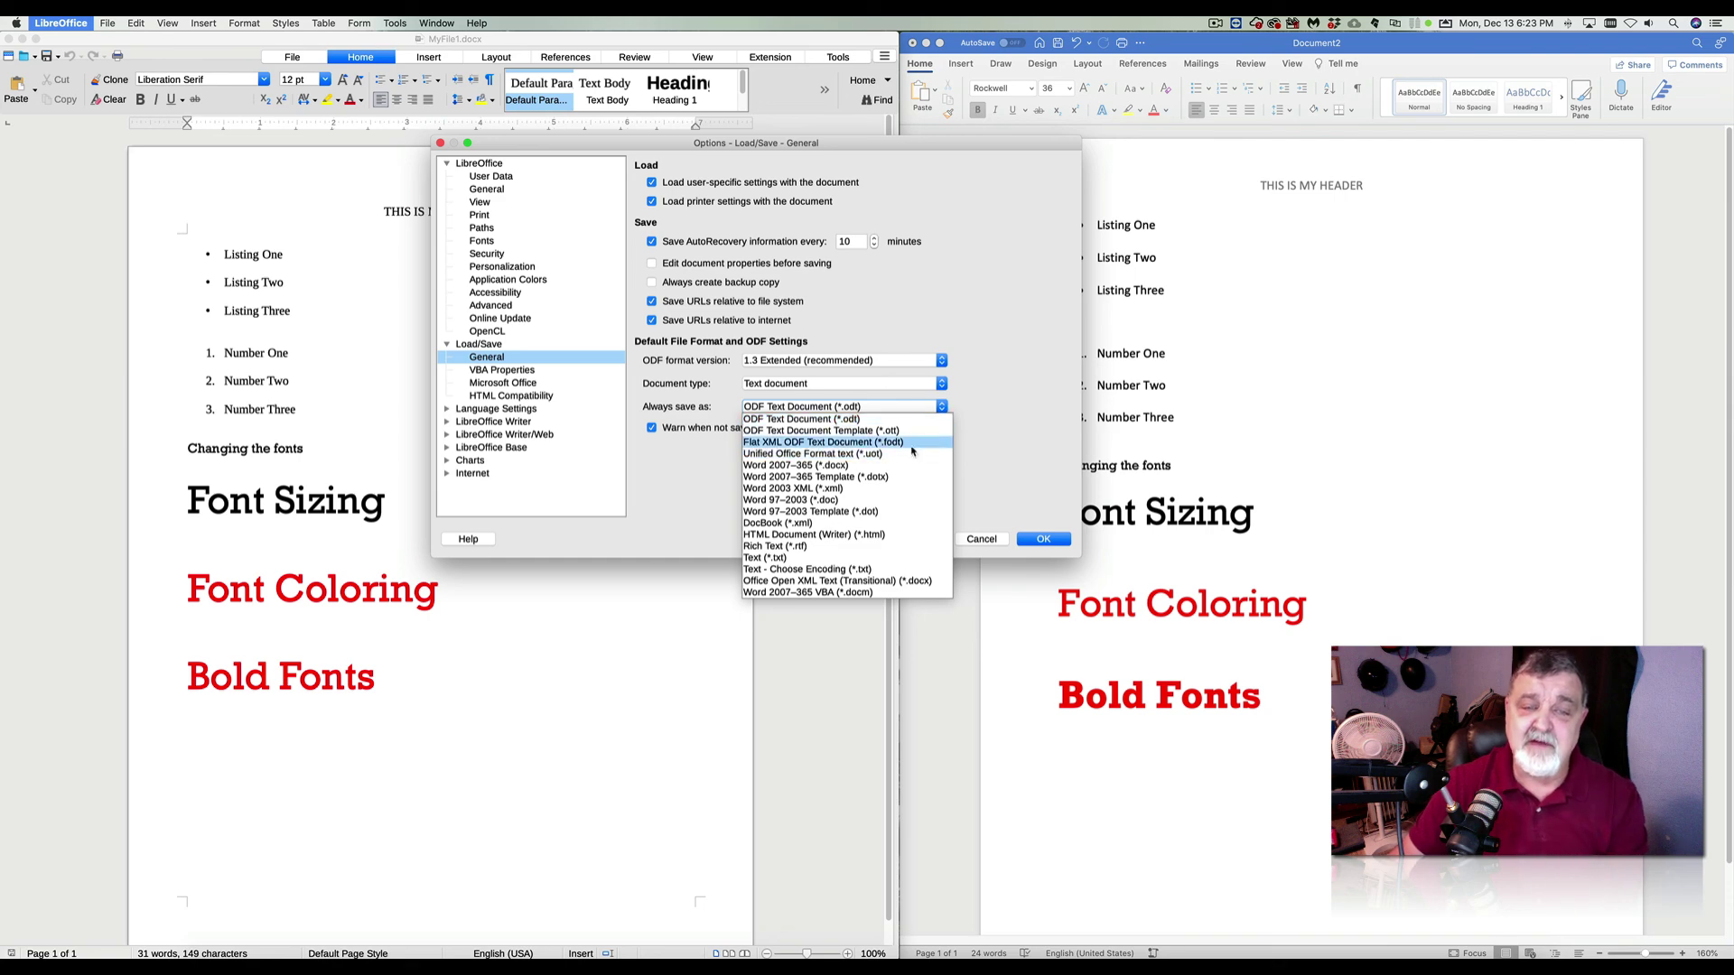
left_click(829, 466)
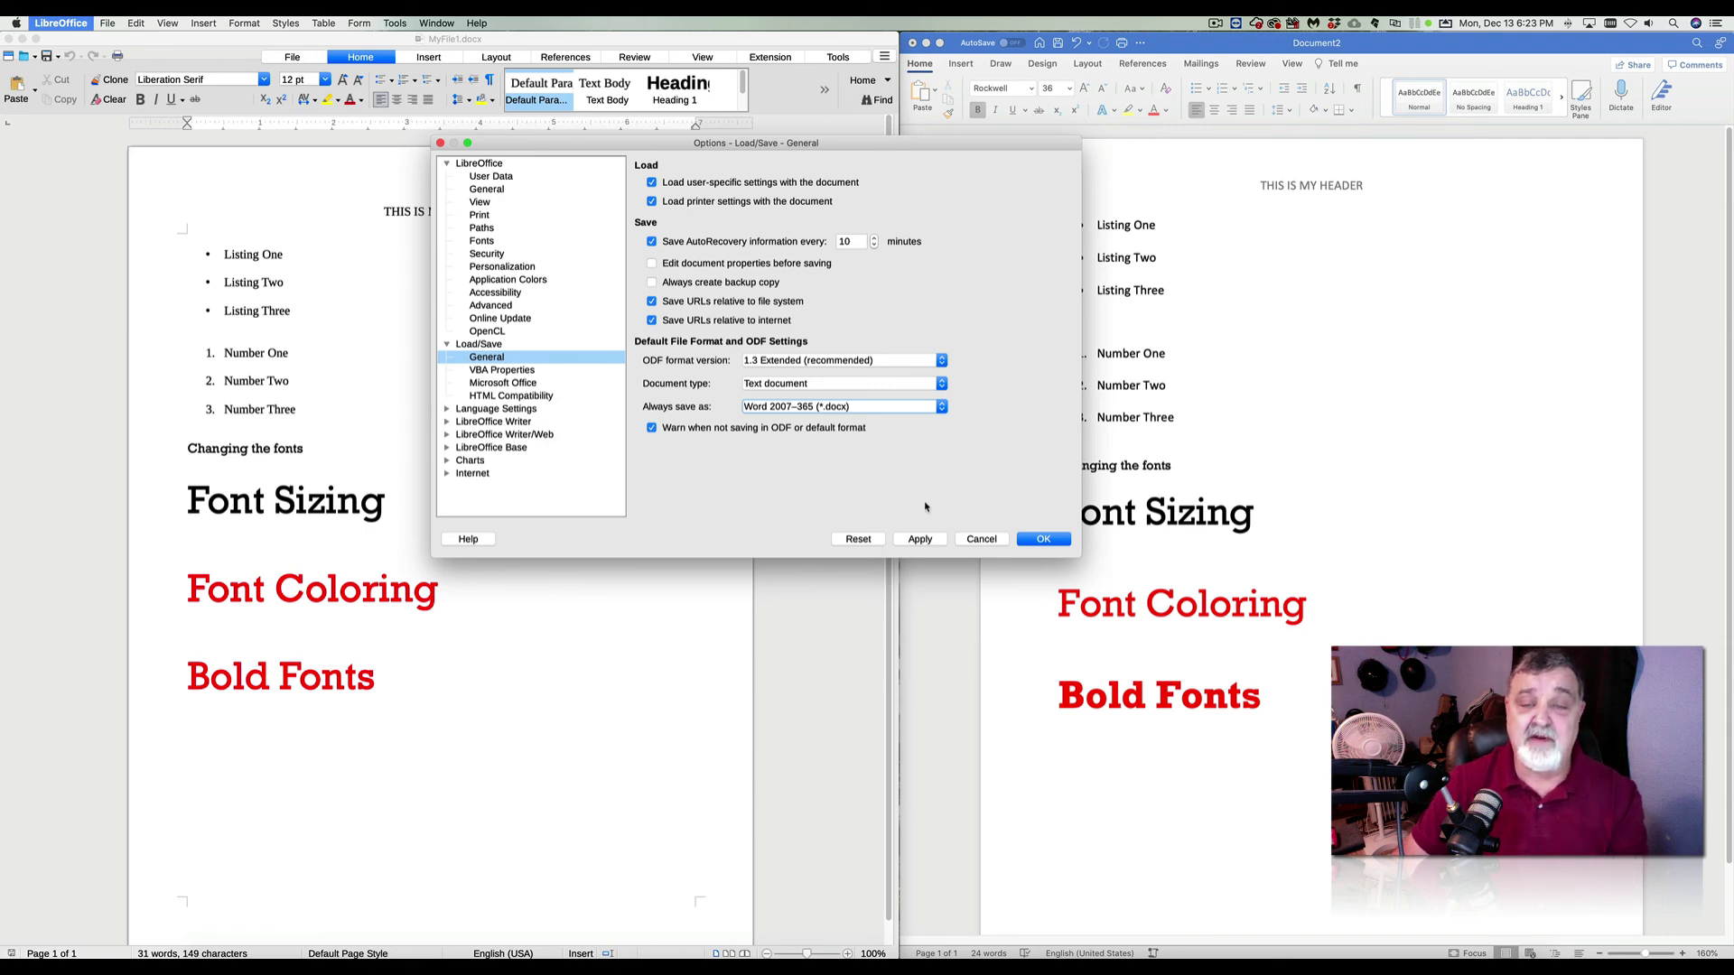
left_click(1040, 540)
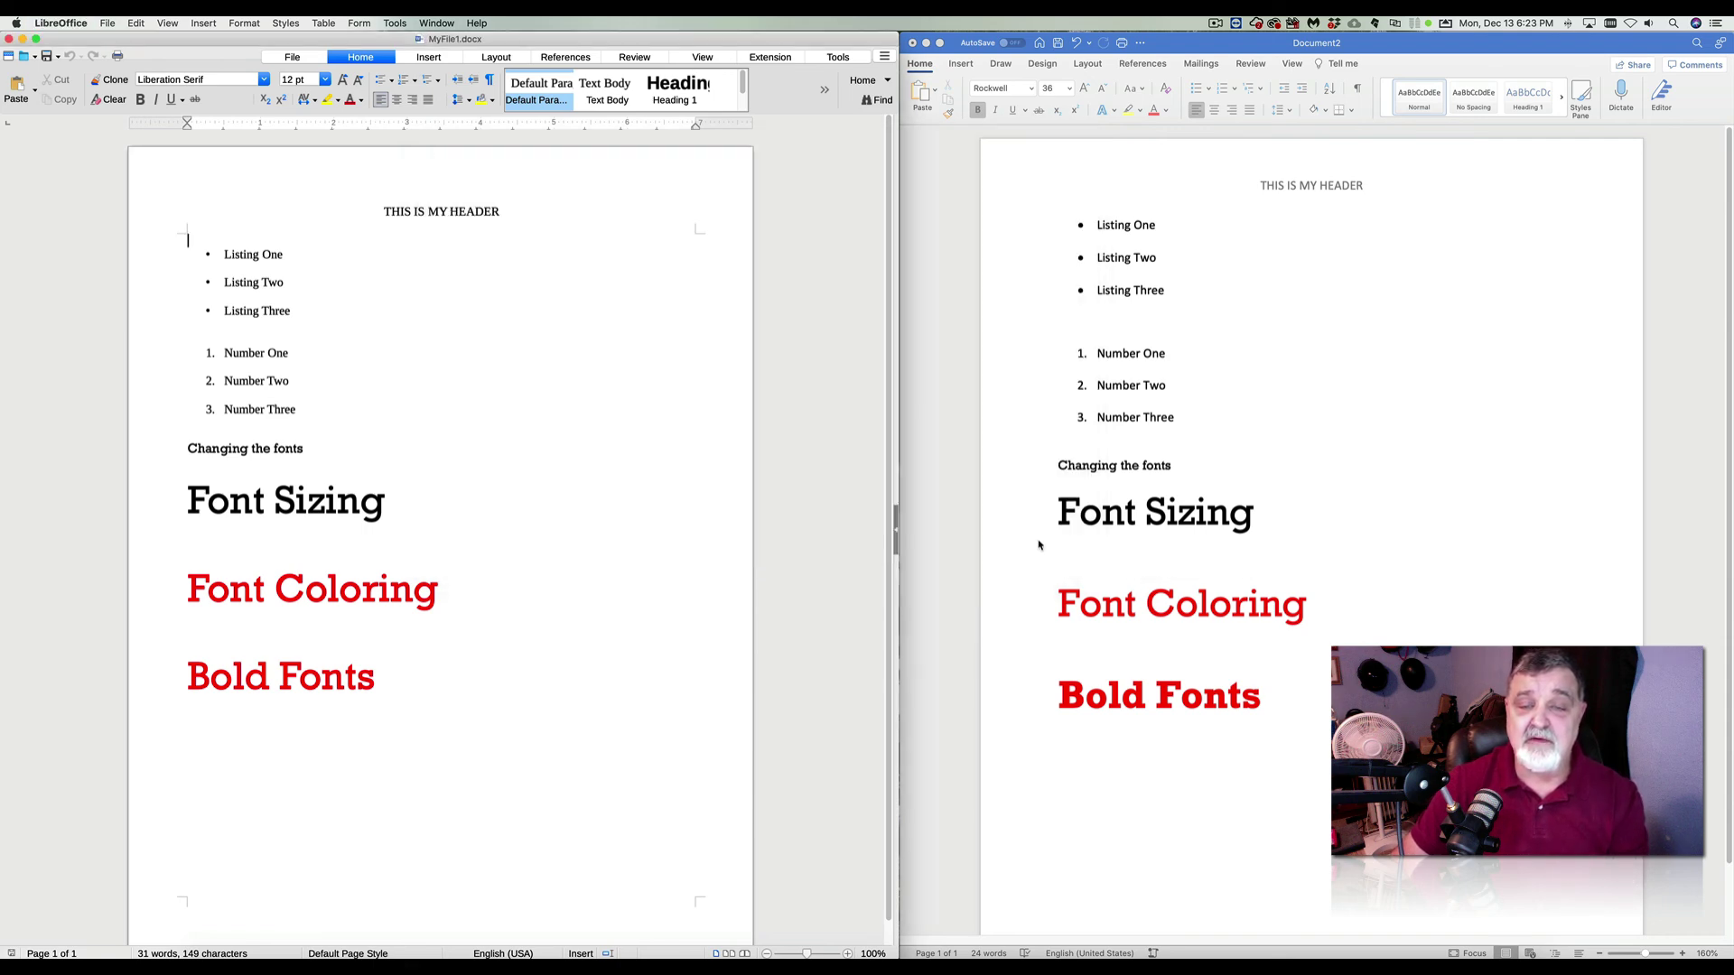
Check which file type Save As offers for the Writer document, and leave without saving.
left_click(106, 25)
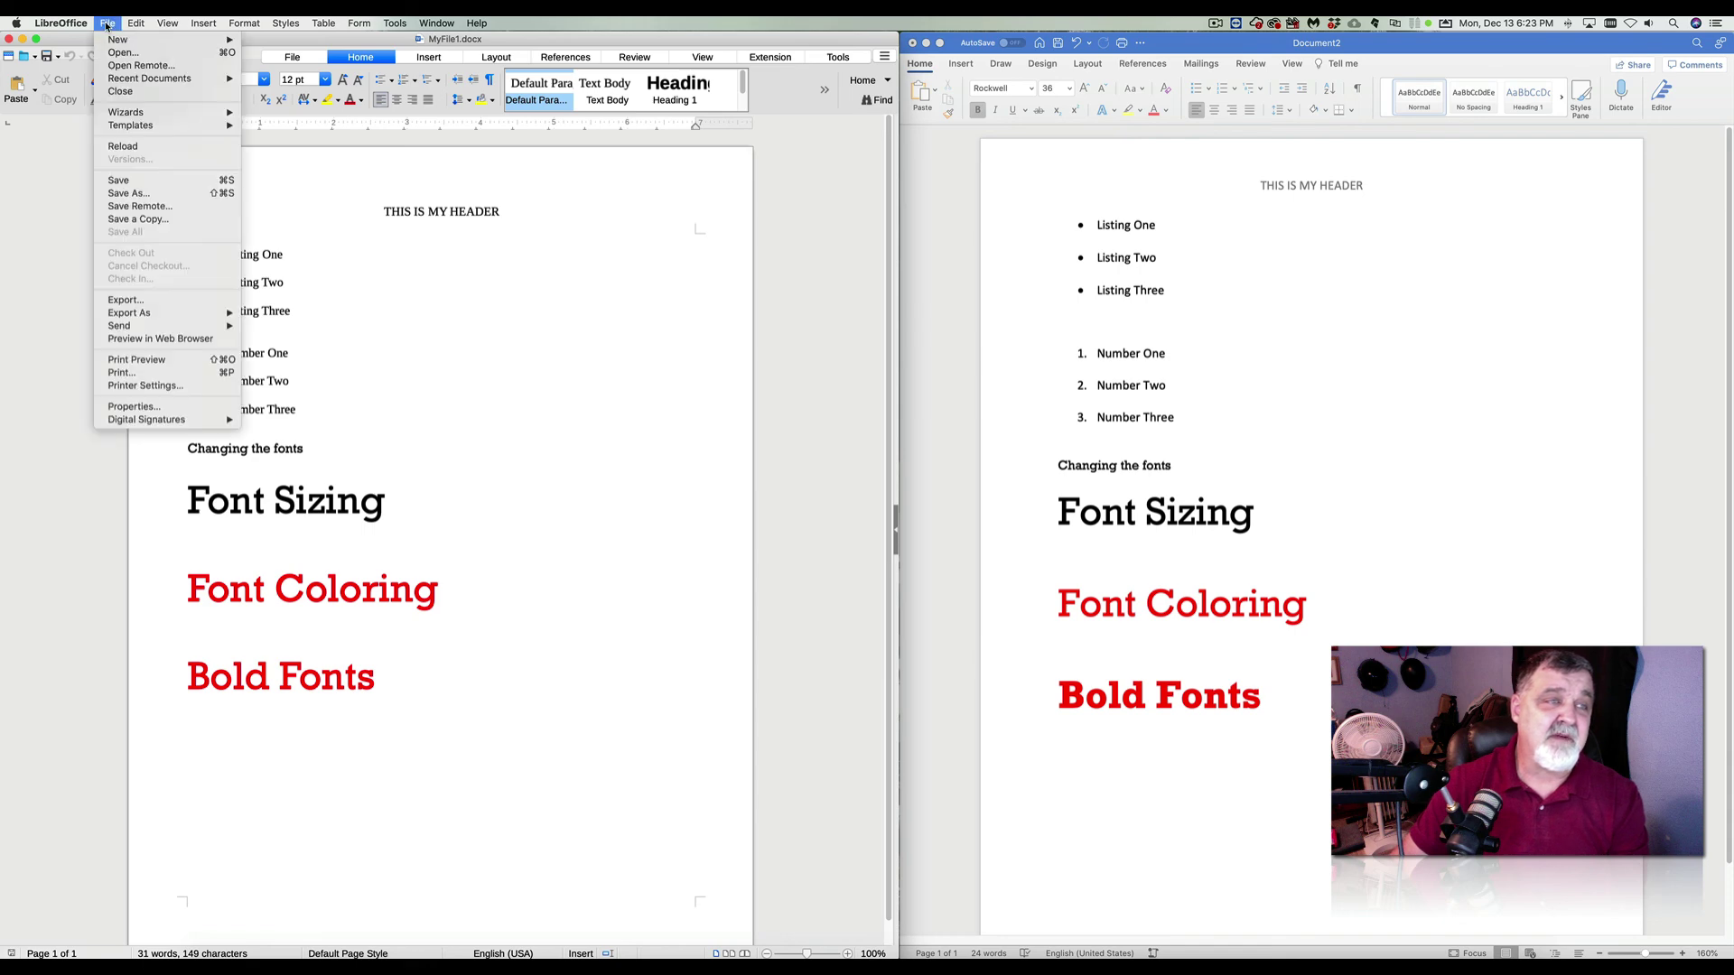
left_click(118, 194)
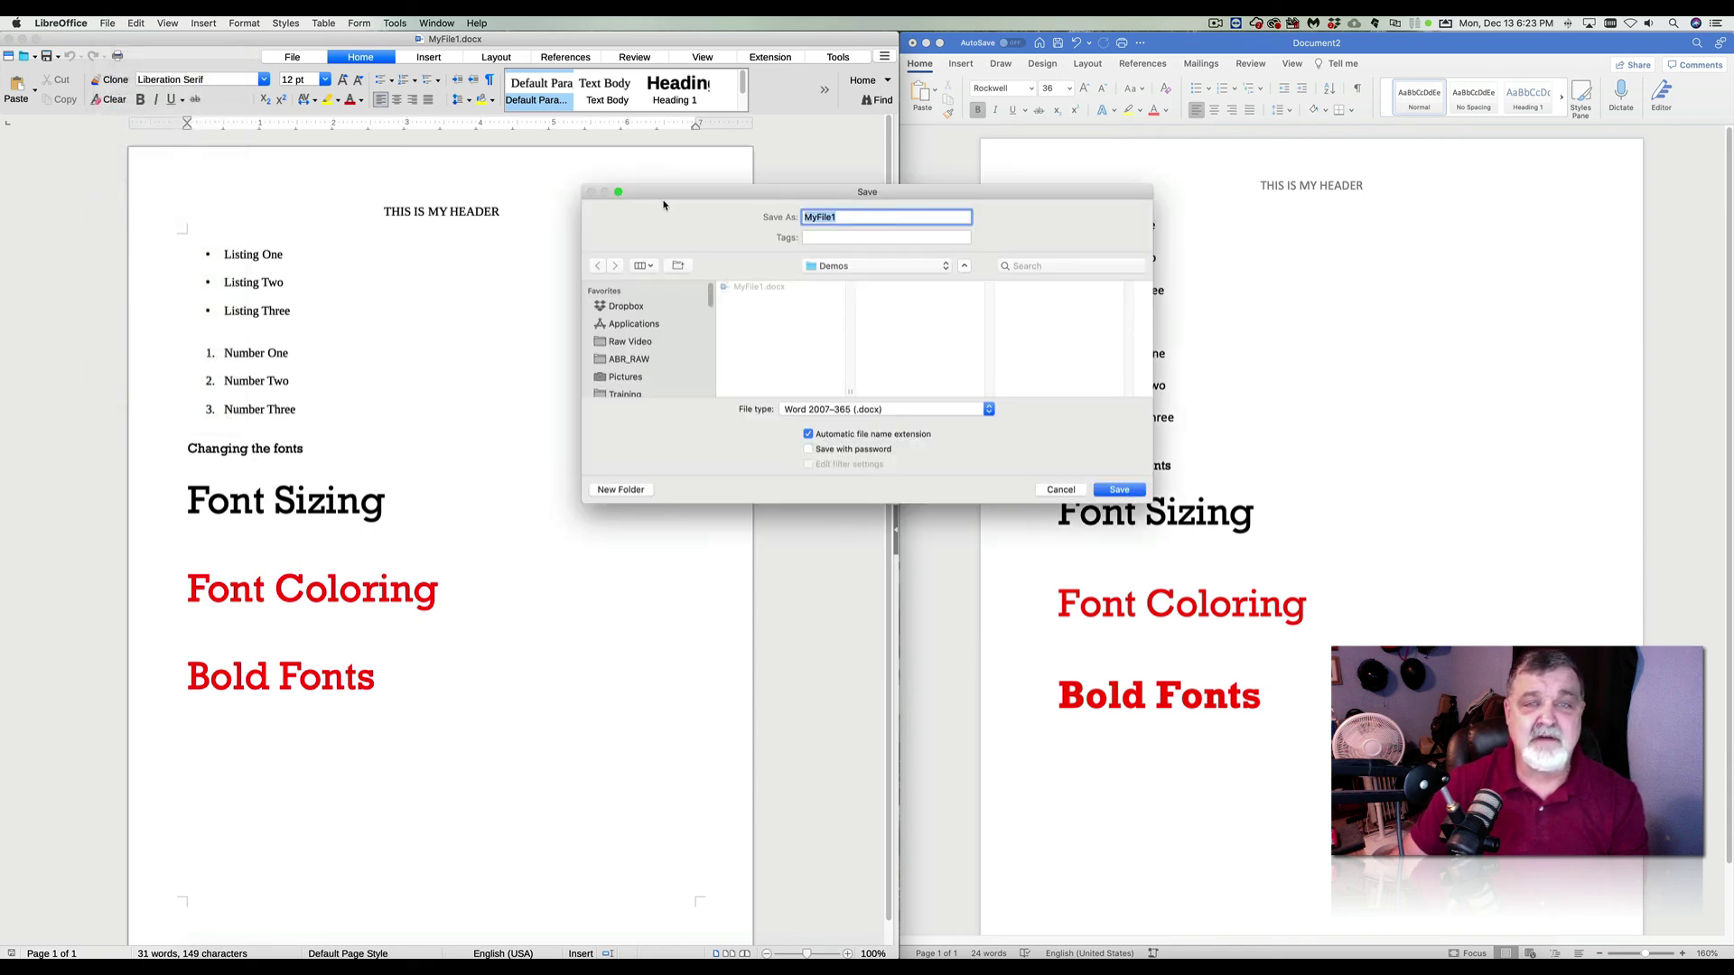
left_click_drag(688, 193, 464, 168)
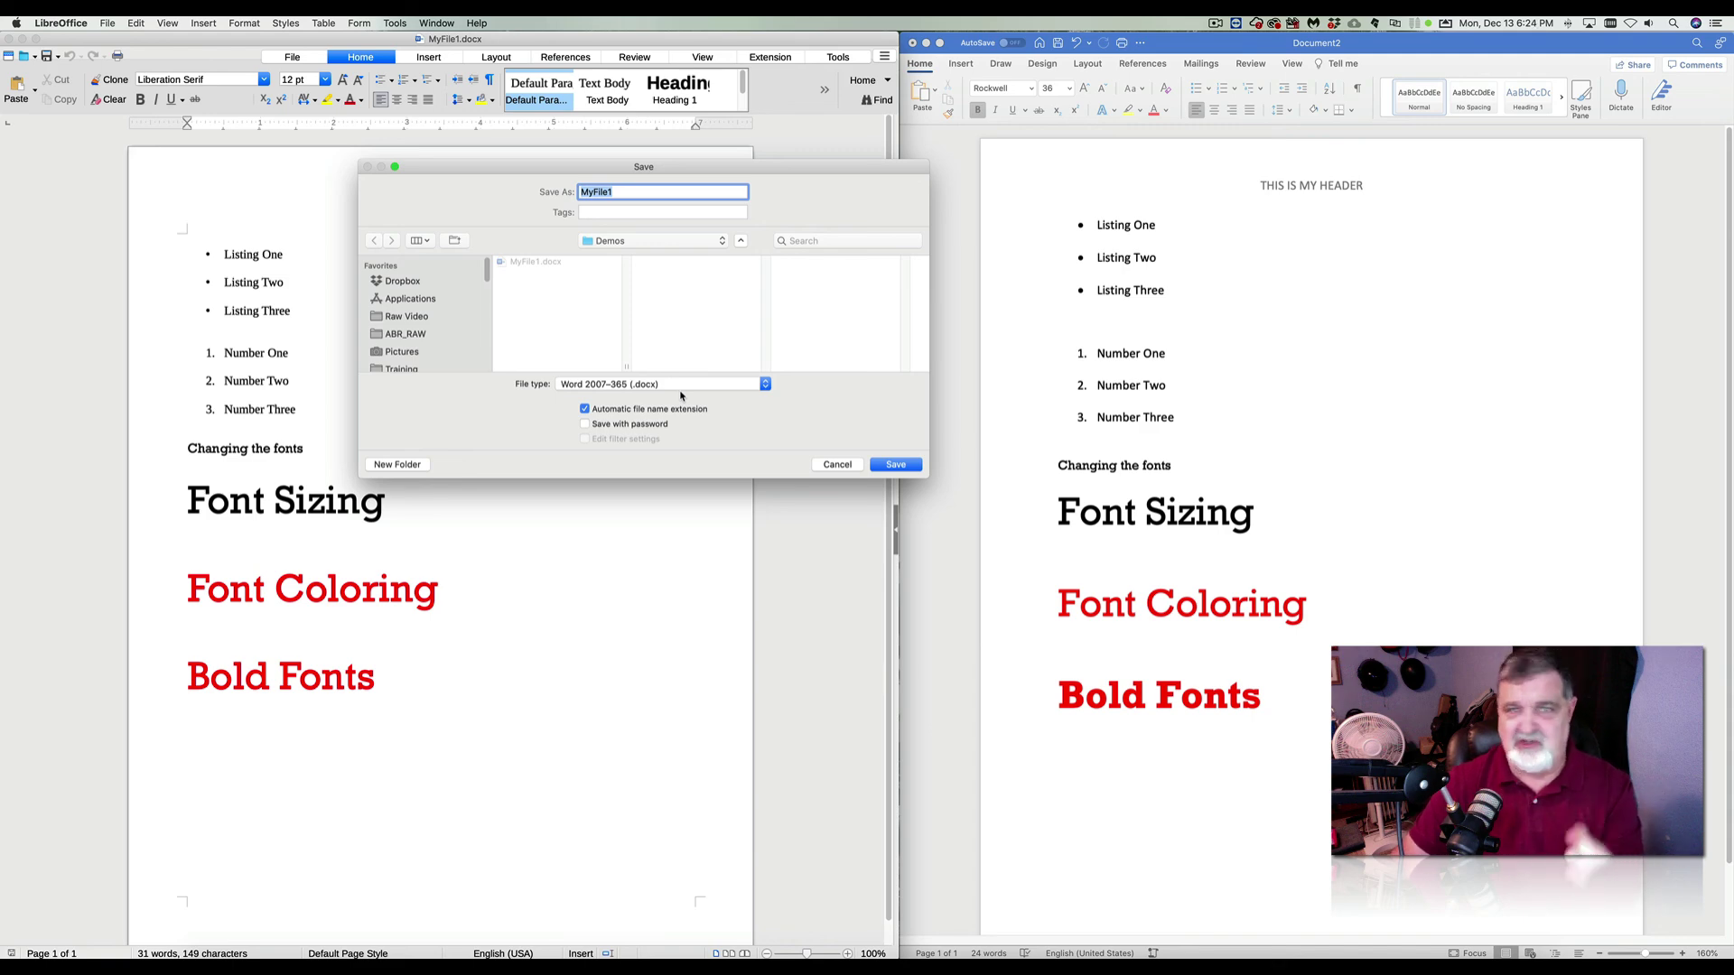
left_click(837, 465)
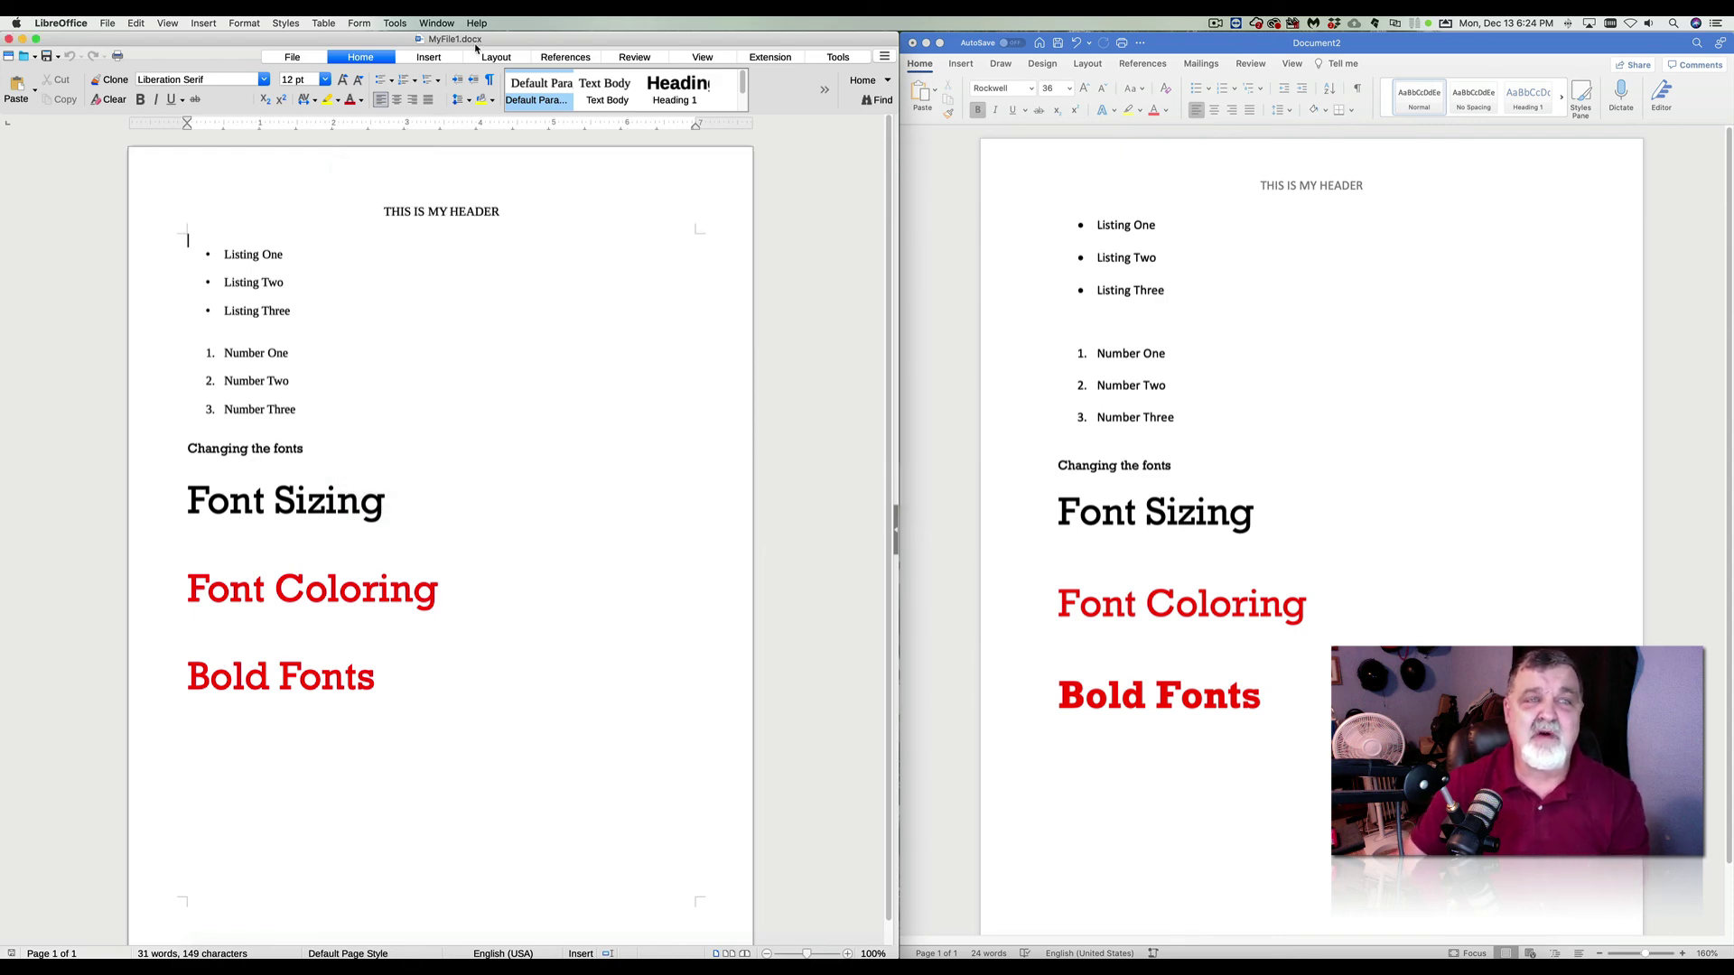
left_click(1271, 47)
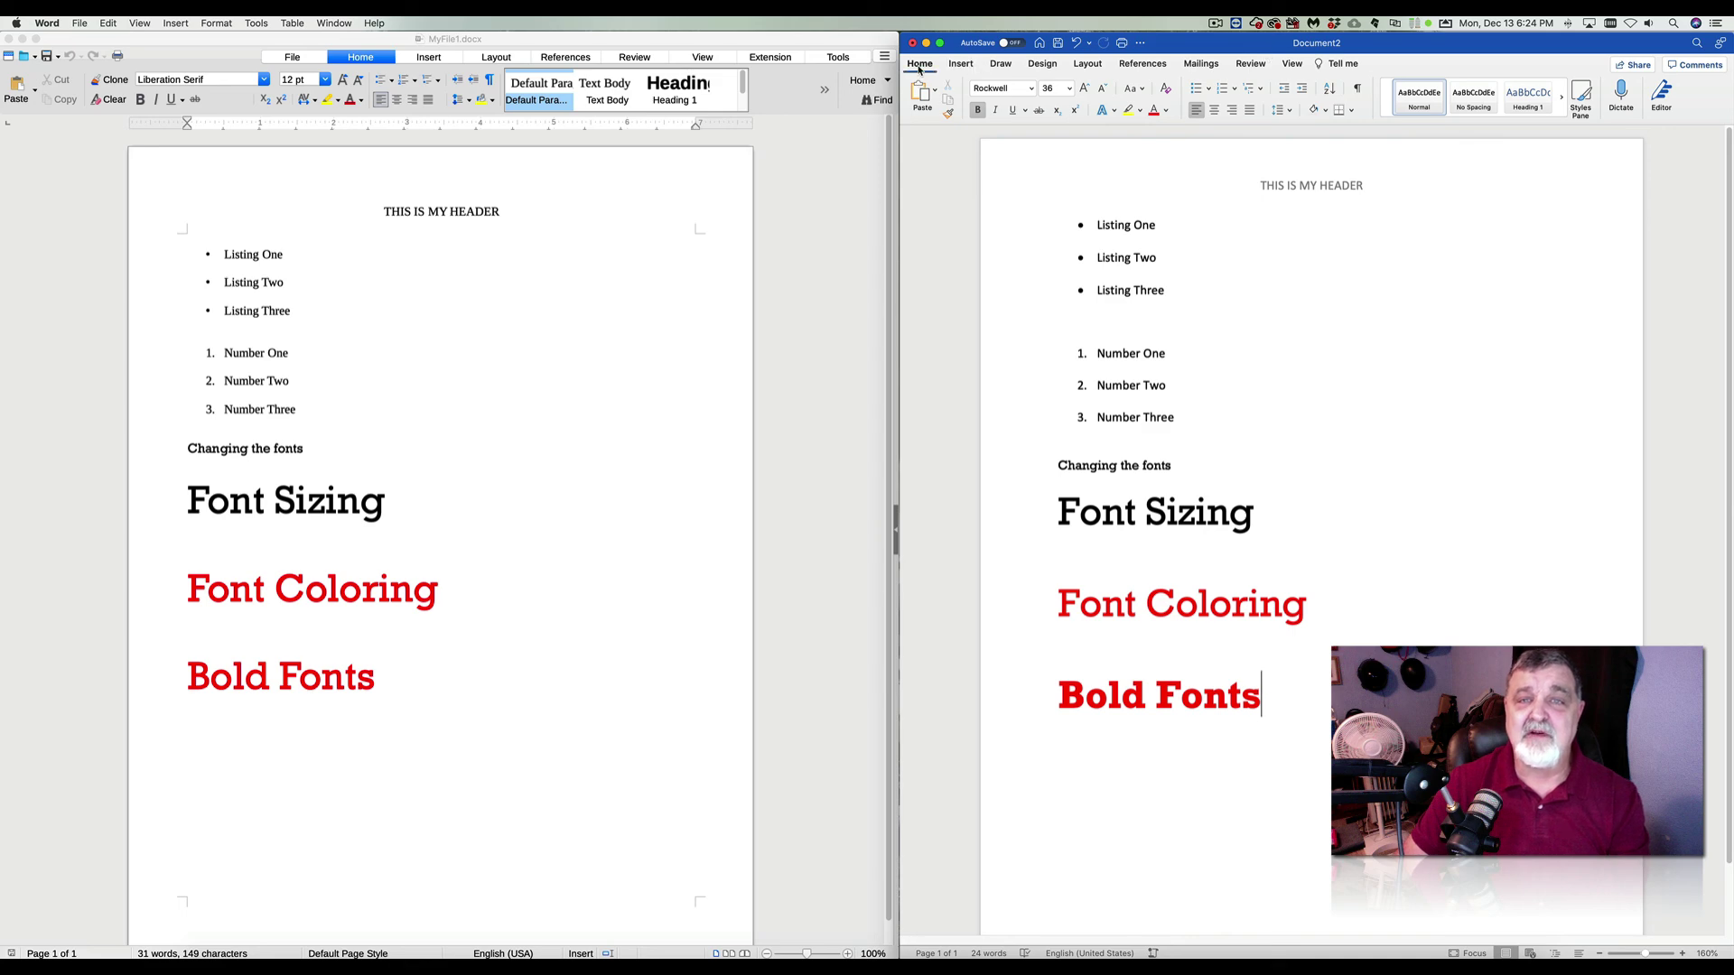
left_click(80, 24)
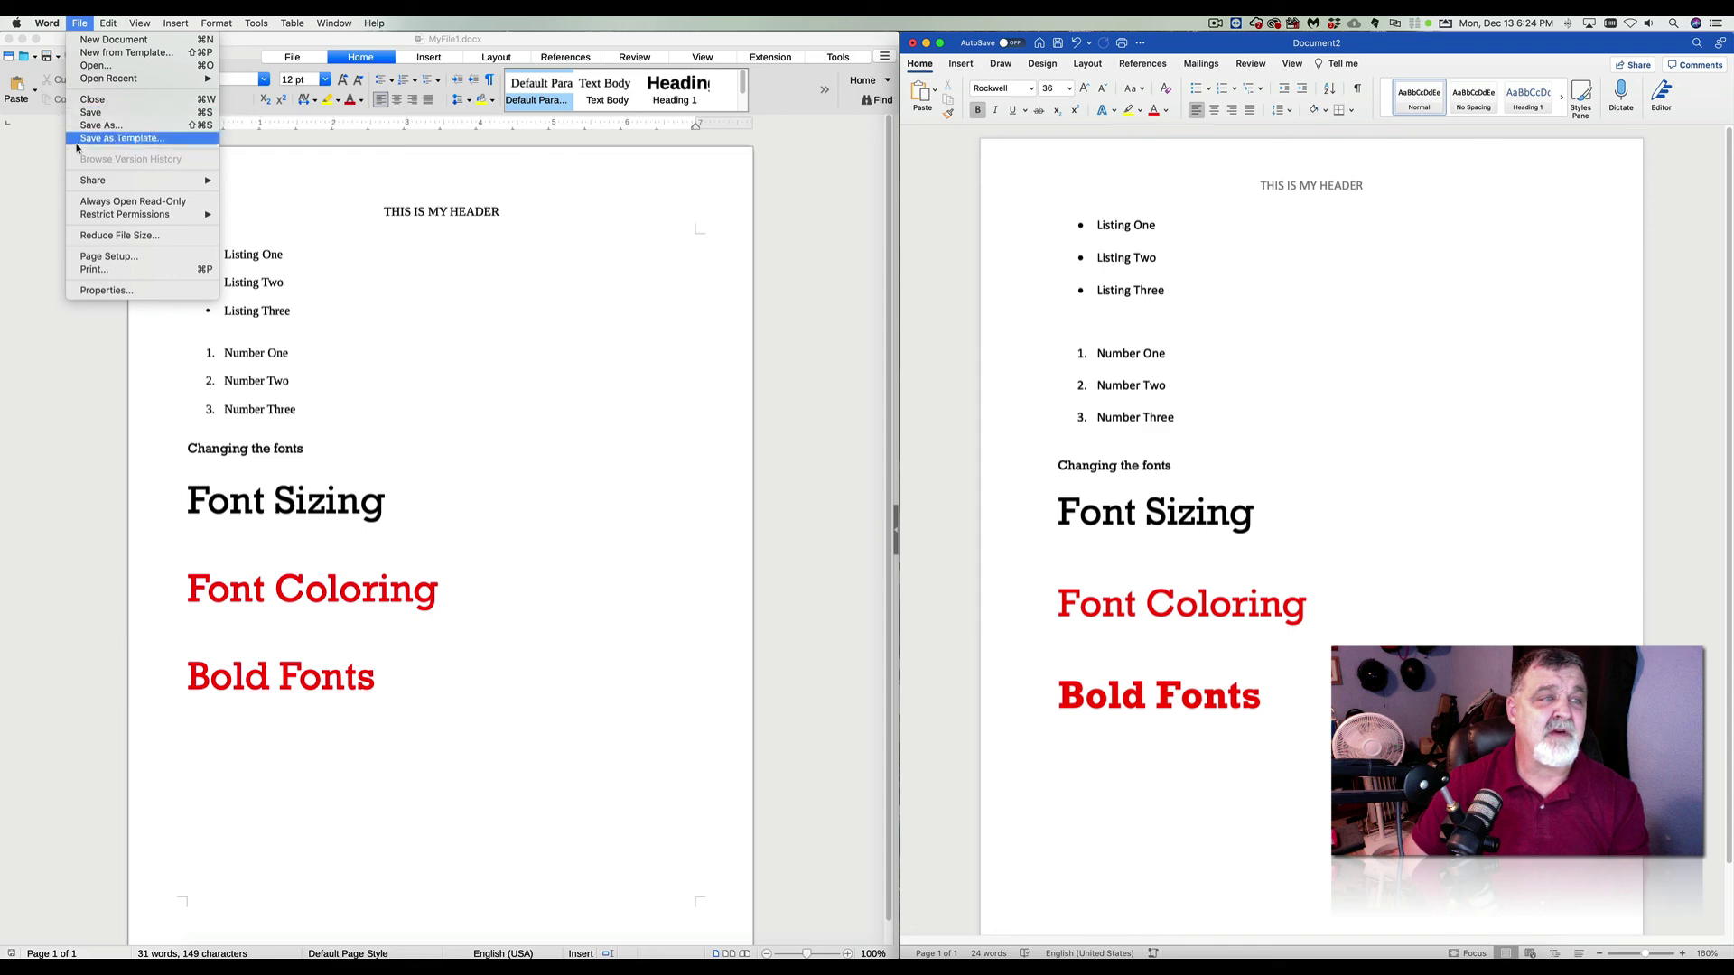
left_click(105, 67)
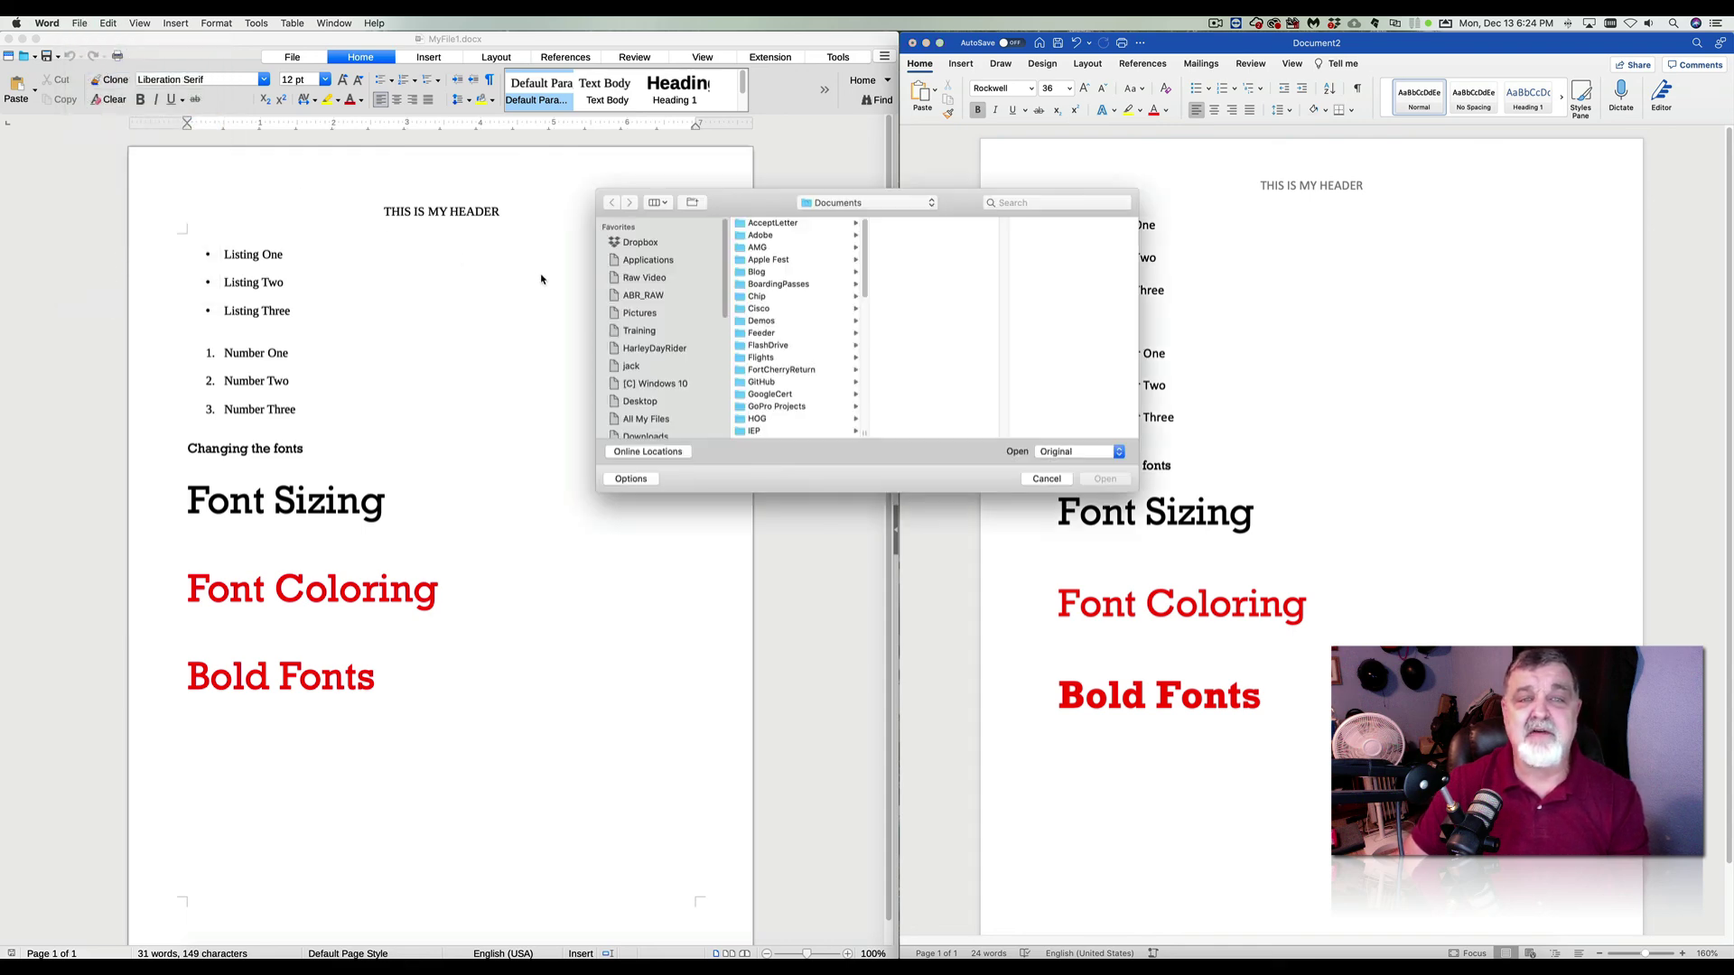
left_click_drag(738, 209, 726, 211)
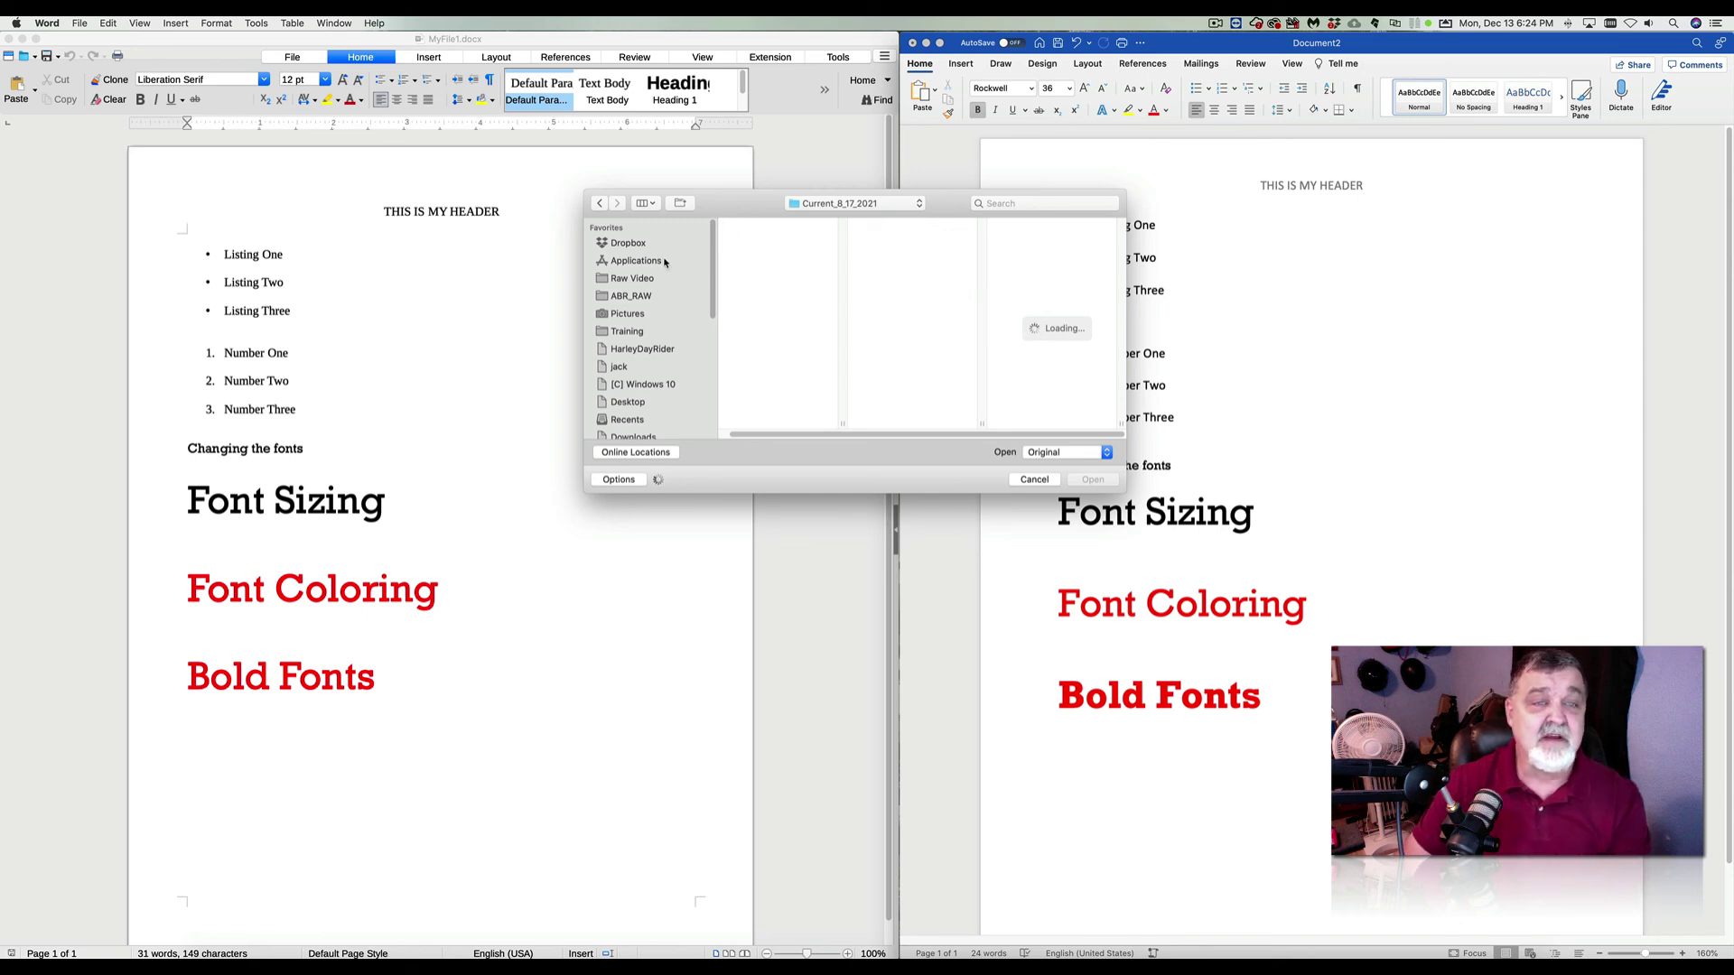
scroll(651, 383, "down", 2)
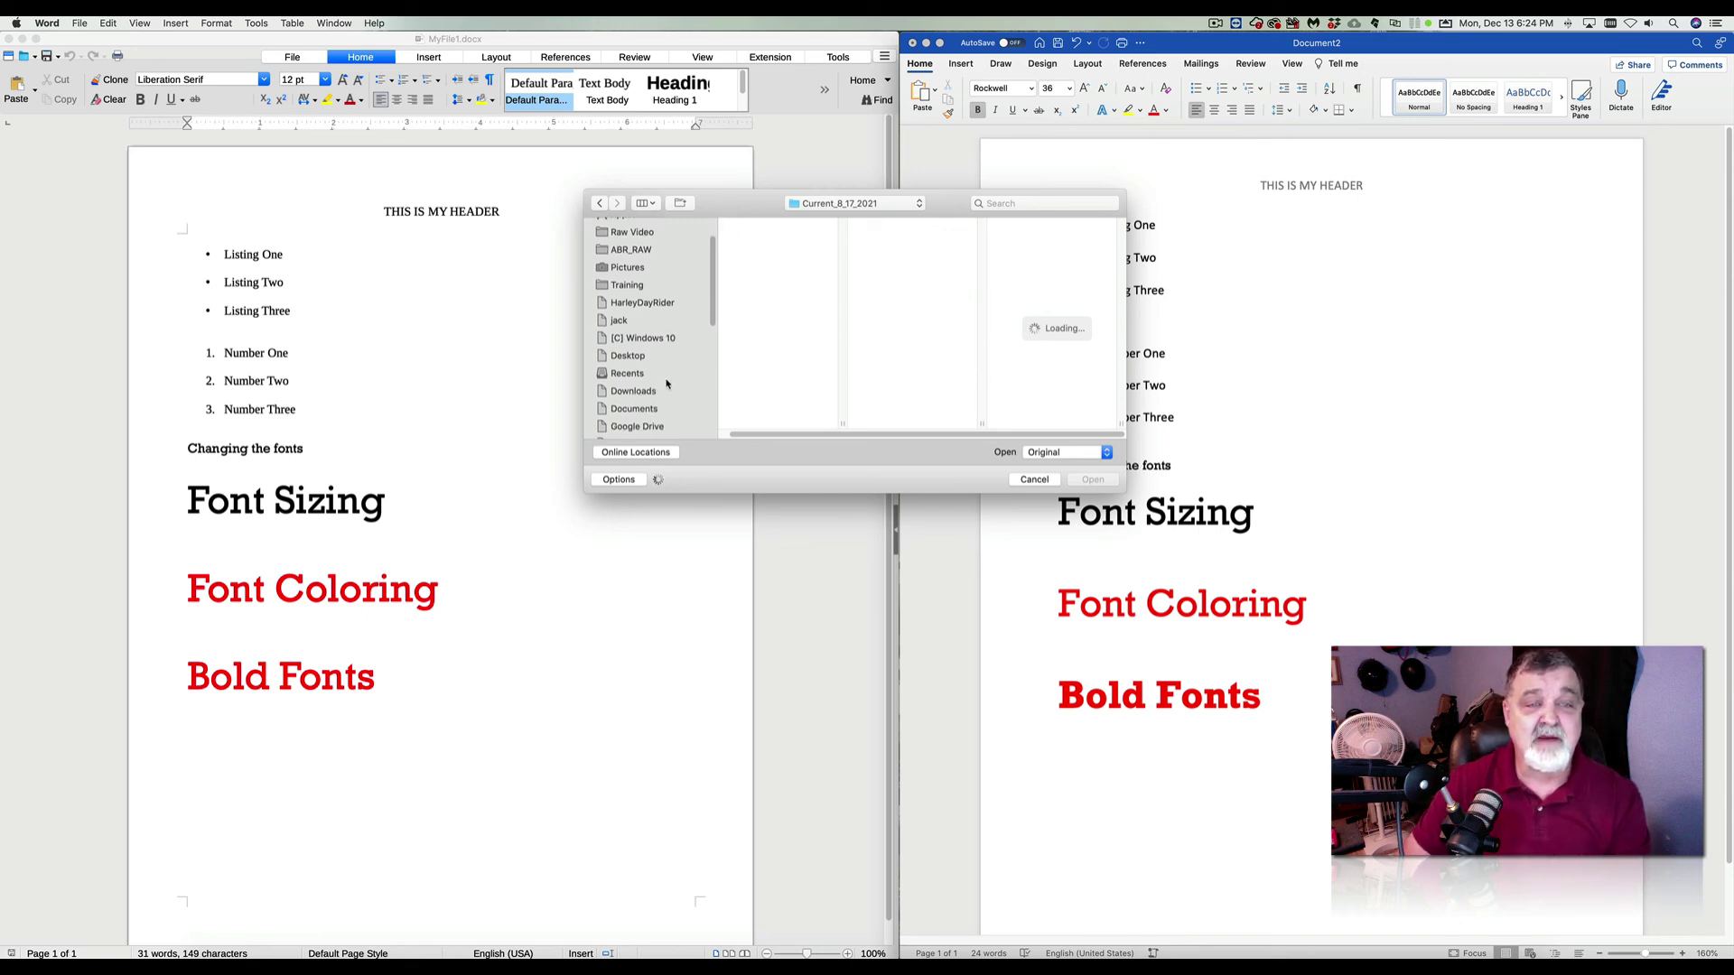
left_click(647, 411)
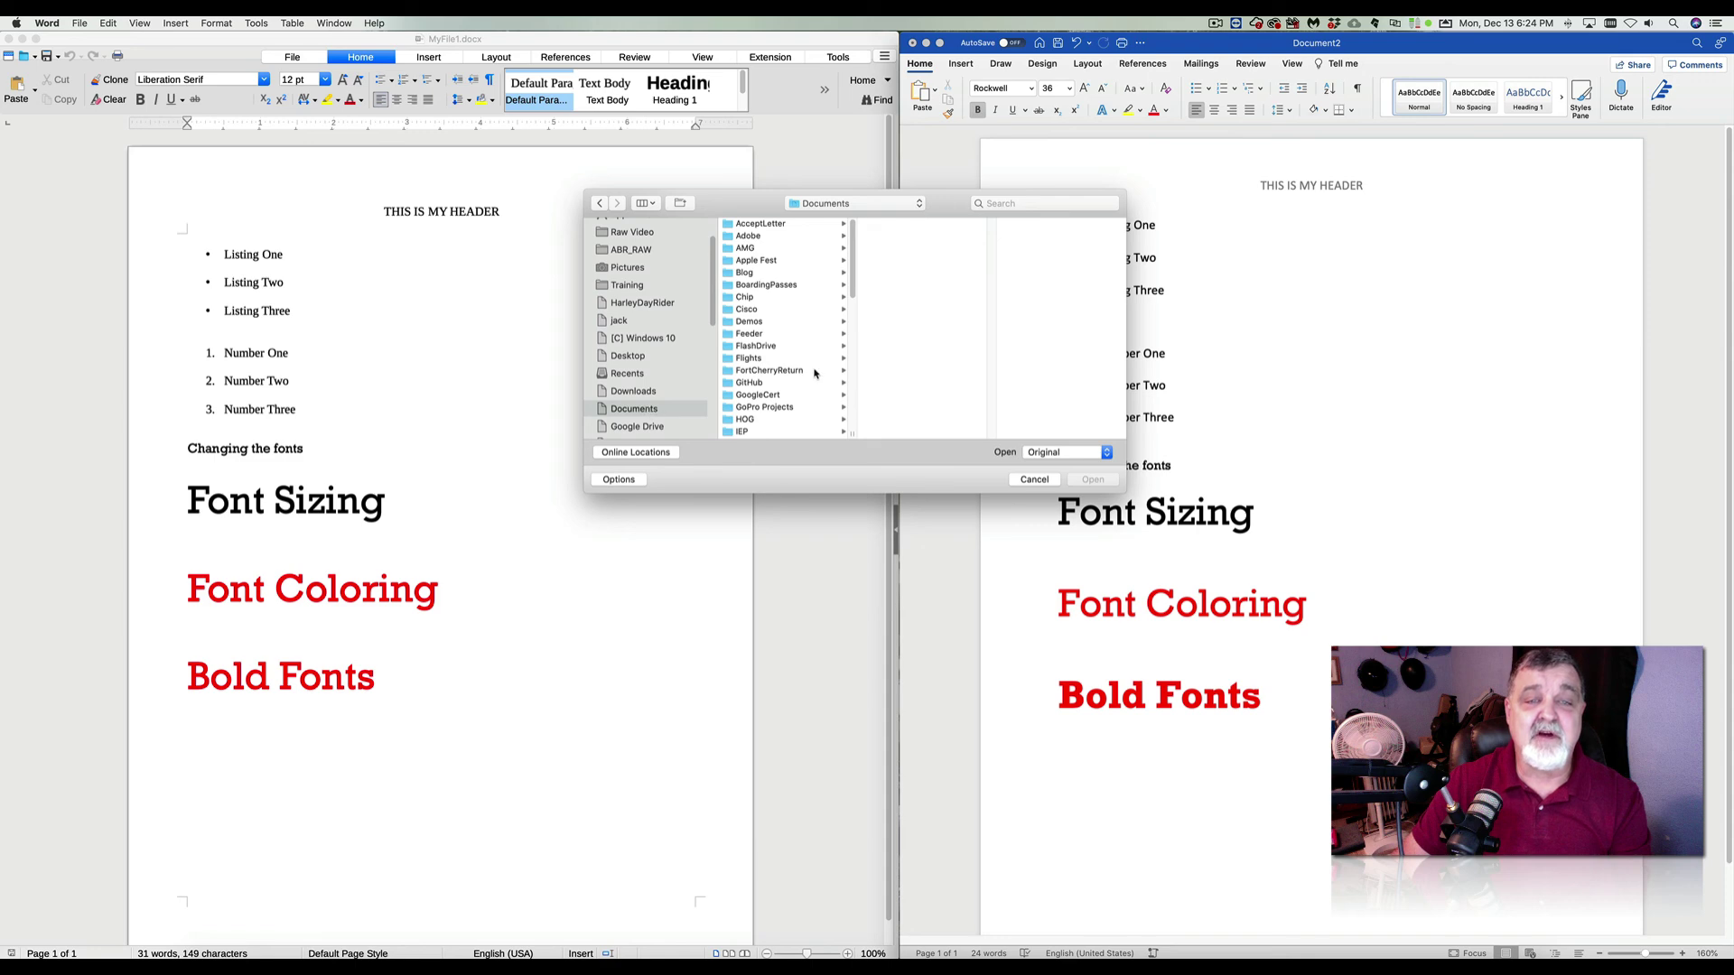
scroll(814, 375, "down", 5)
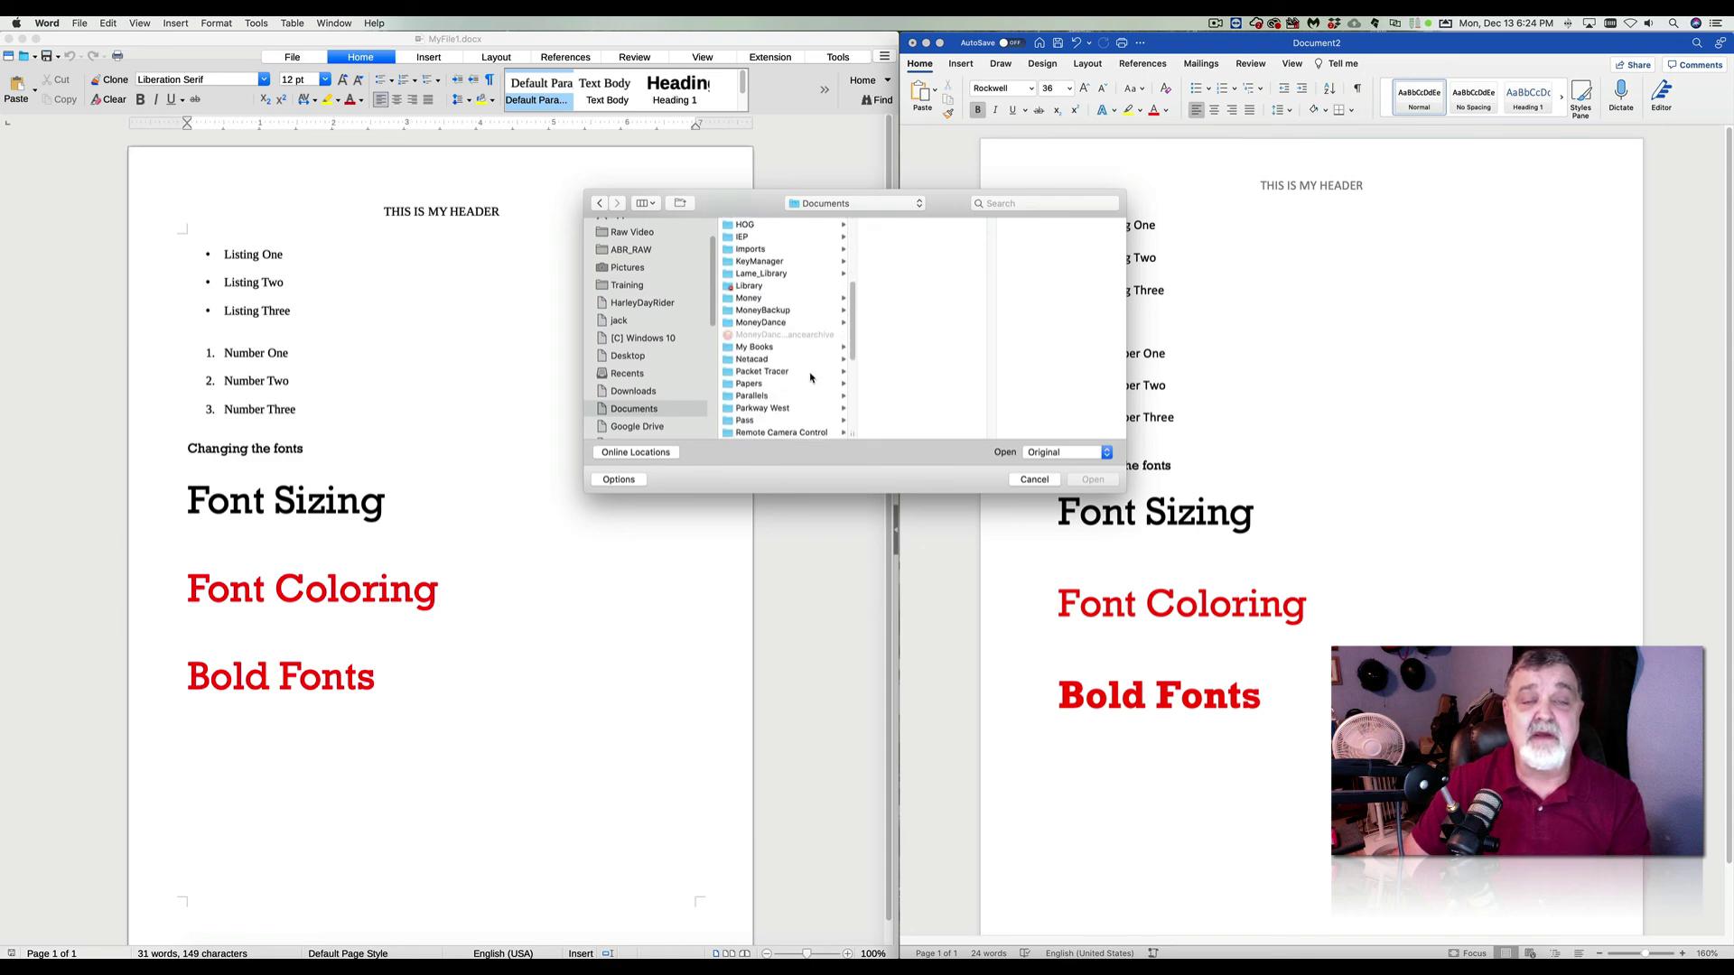
scroll(811, 379, "down", 2)
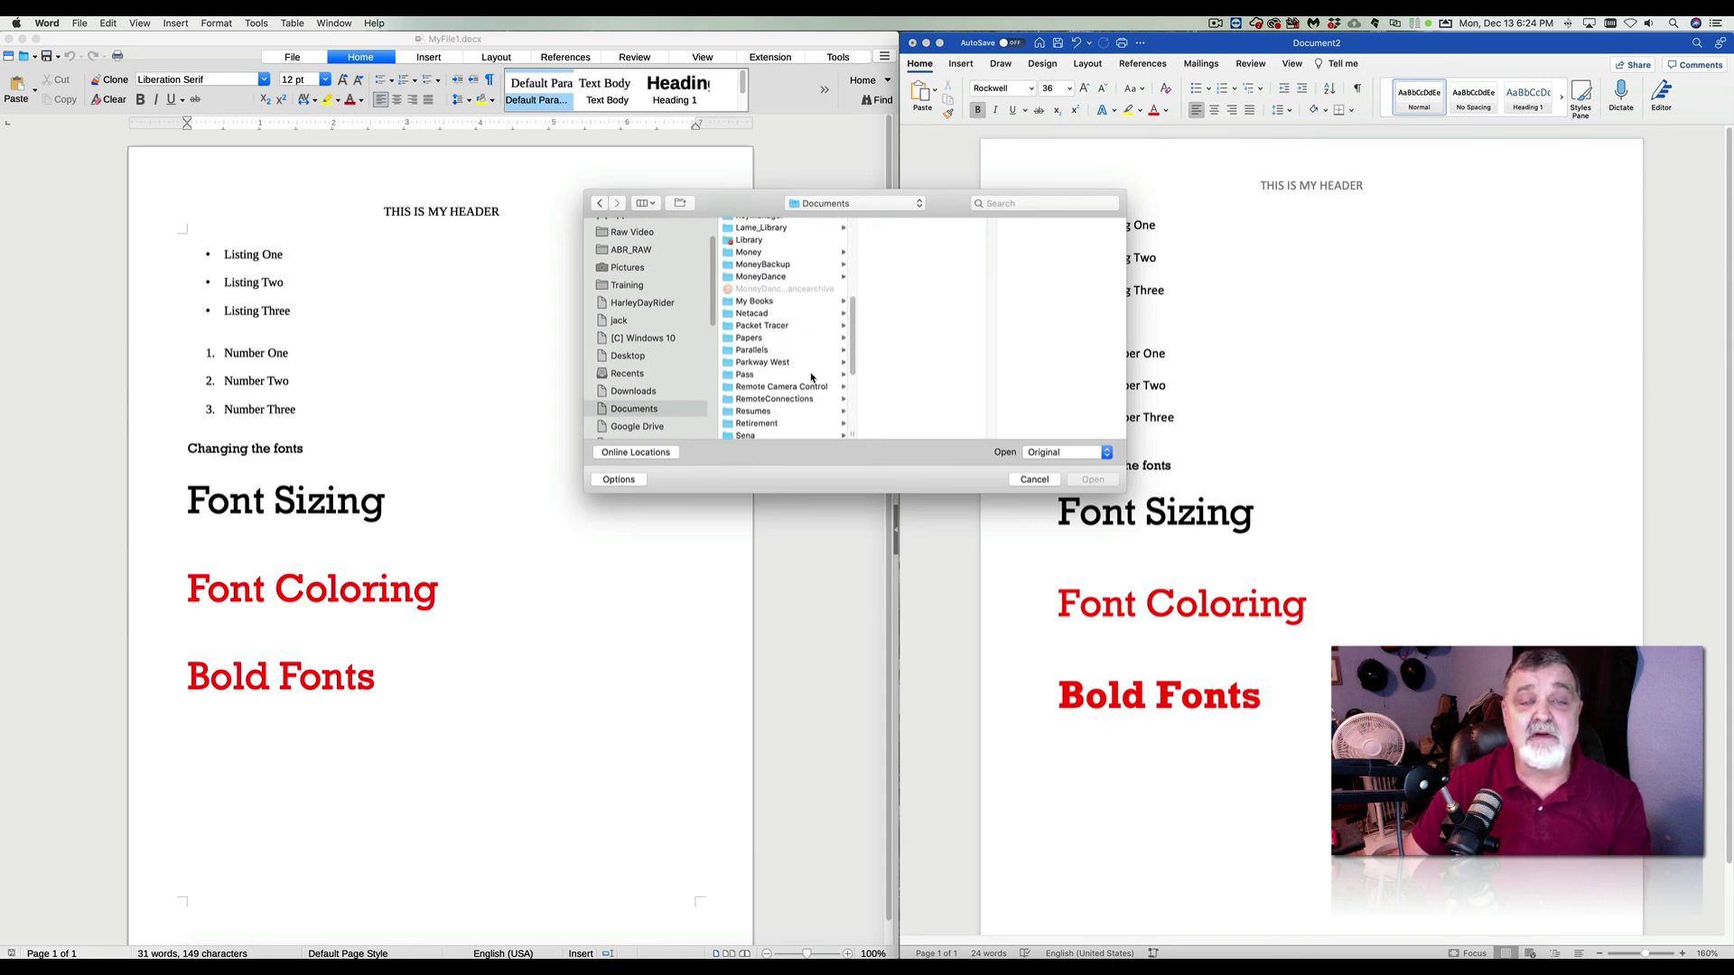
scroll(810, 378, "up", 3)
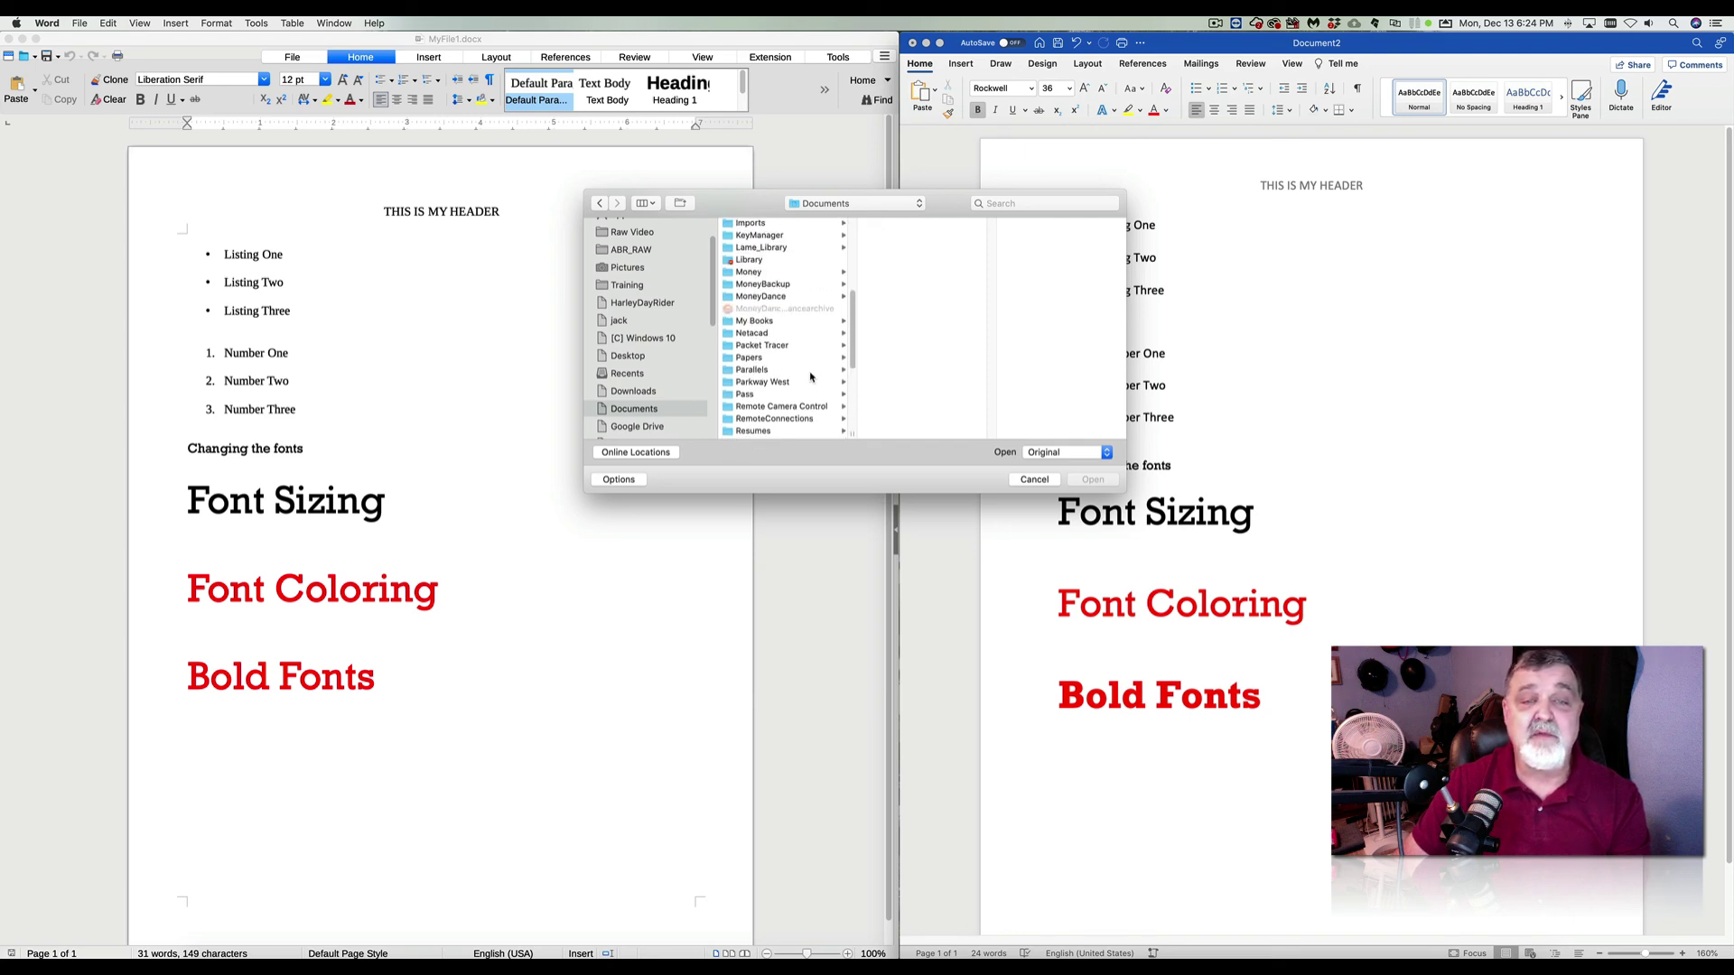
scroll(811, 378, "up", 3)
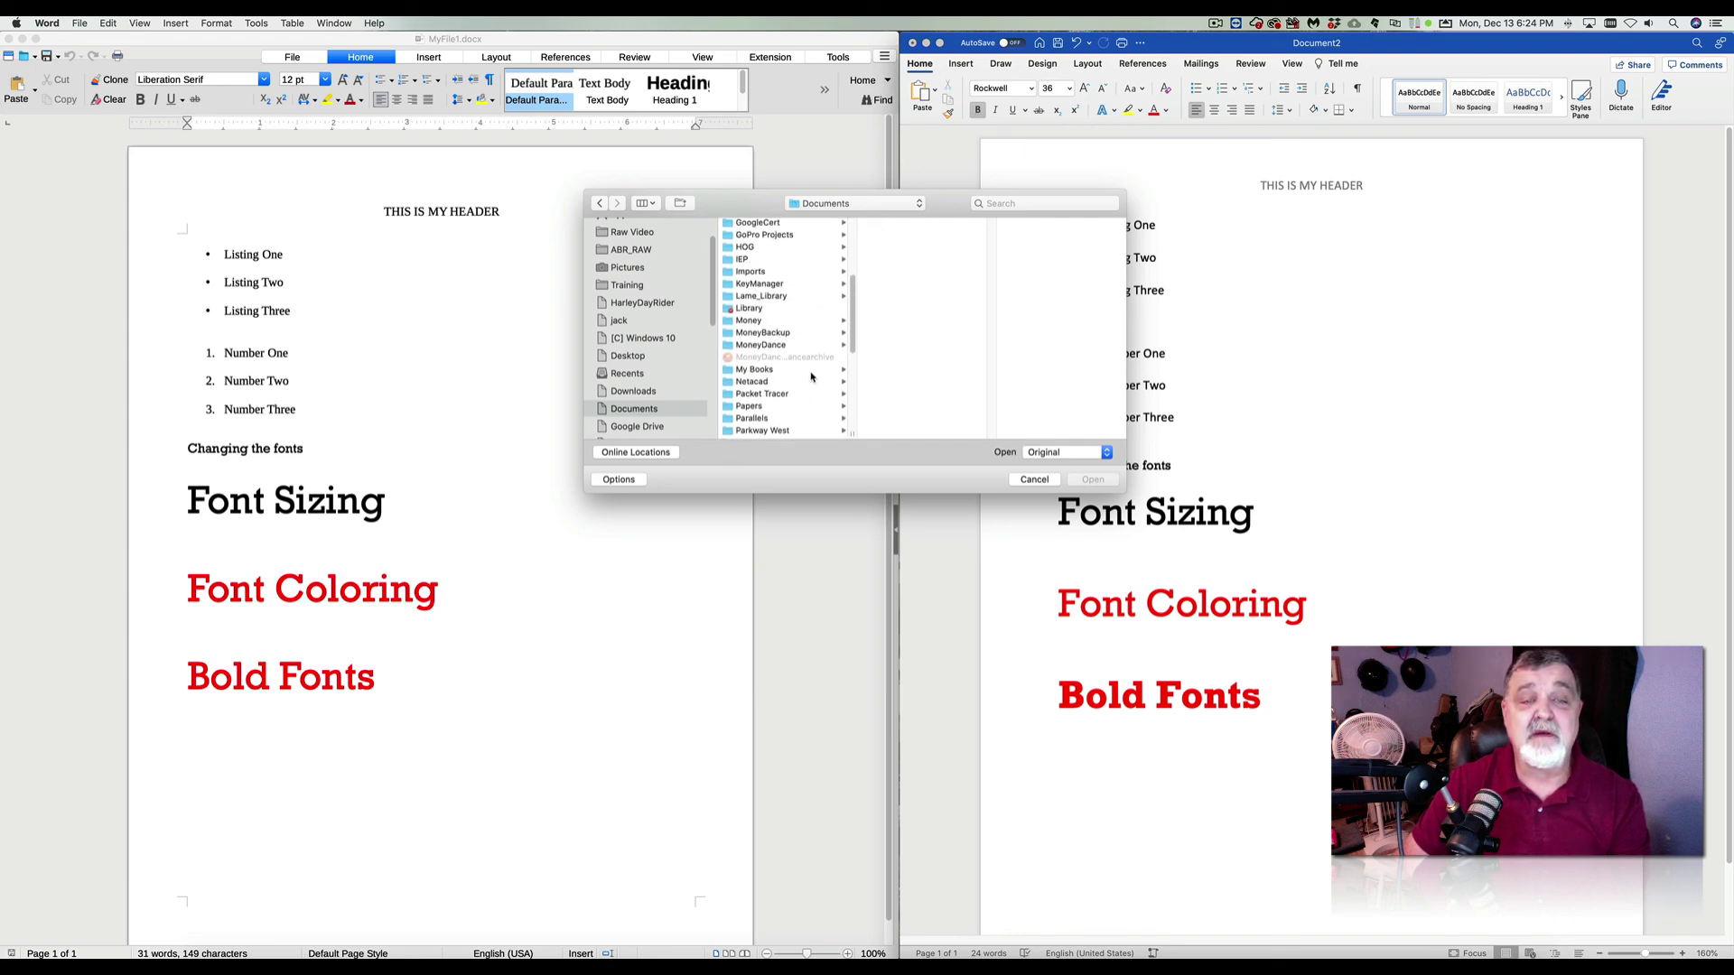
scroll(810, 378, "down", 1)
scroll(811, 378, "down", 5)
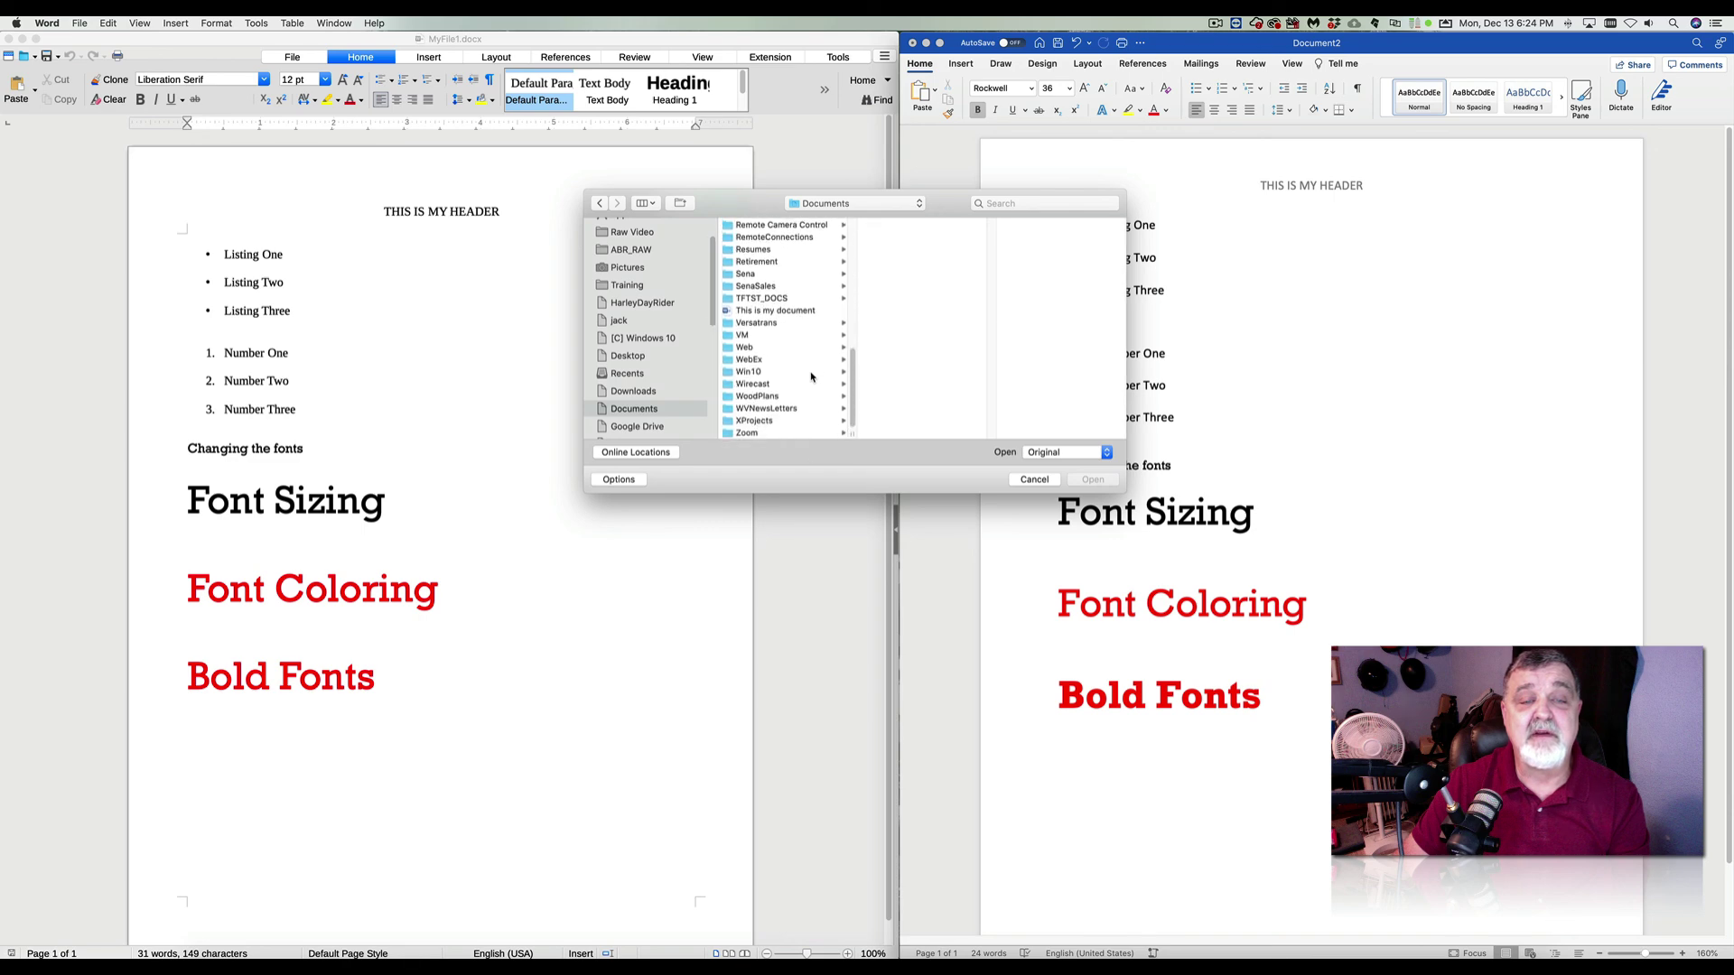
scroll(811, 377, "up", 5)
scroll(811, 377, "up", 5)
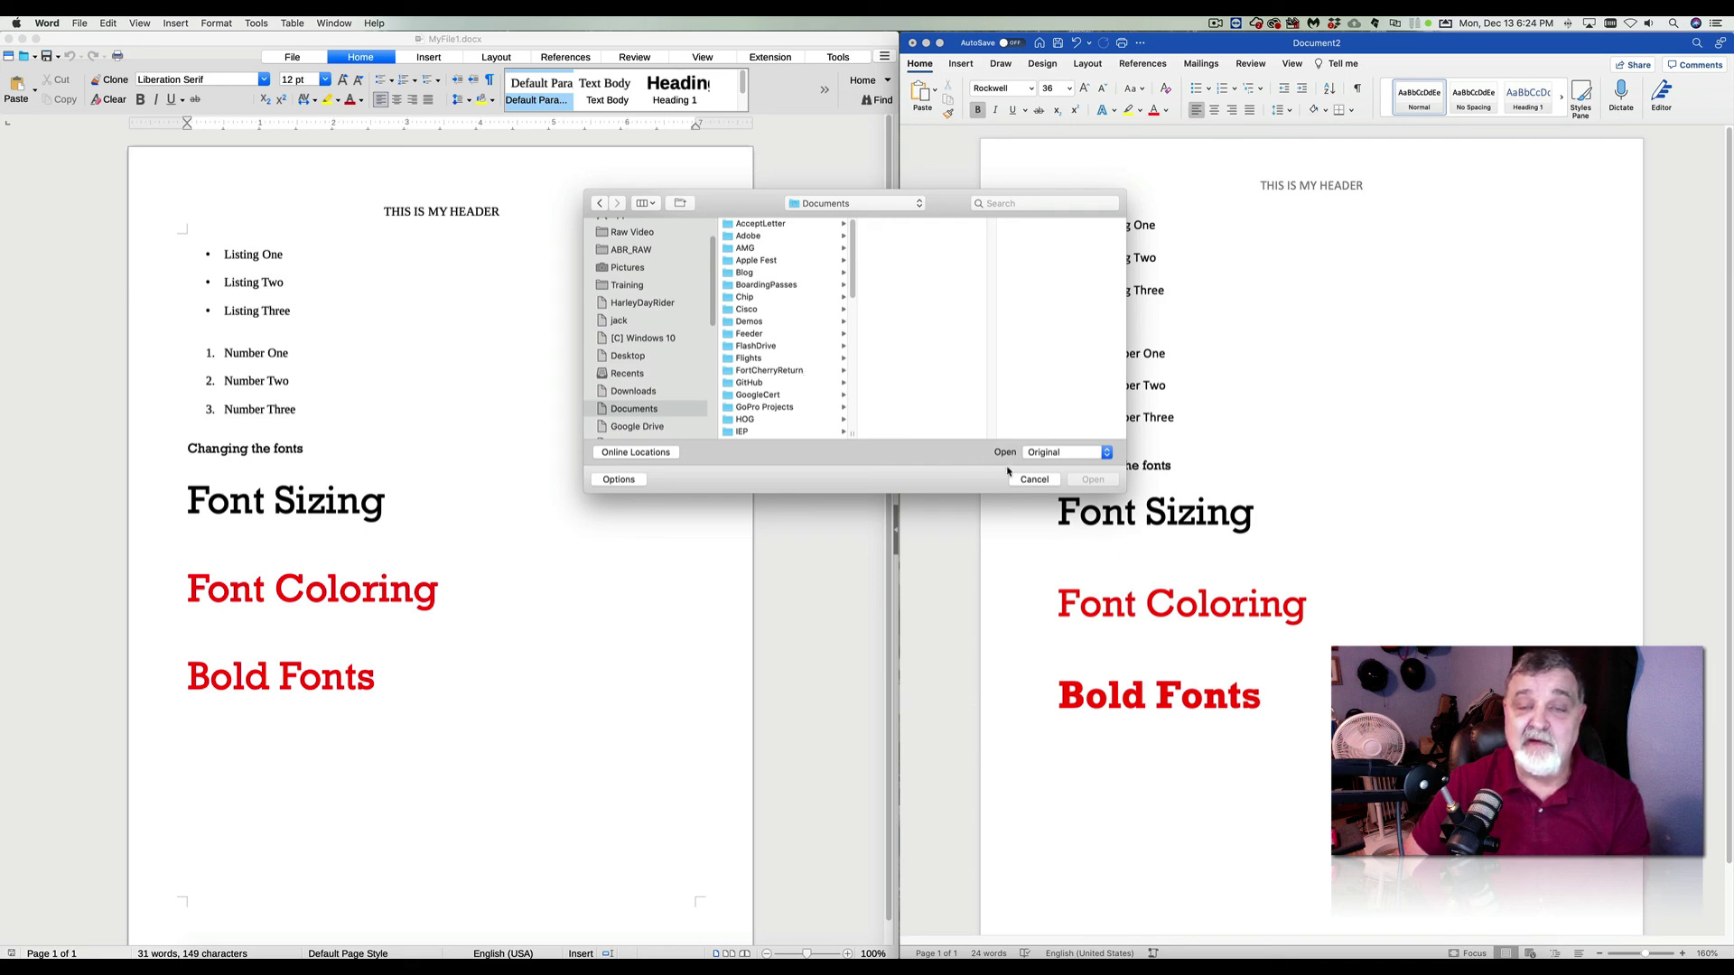
left_click(1067, 475)
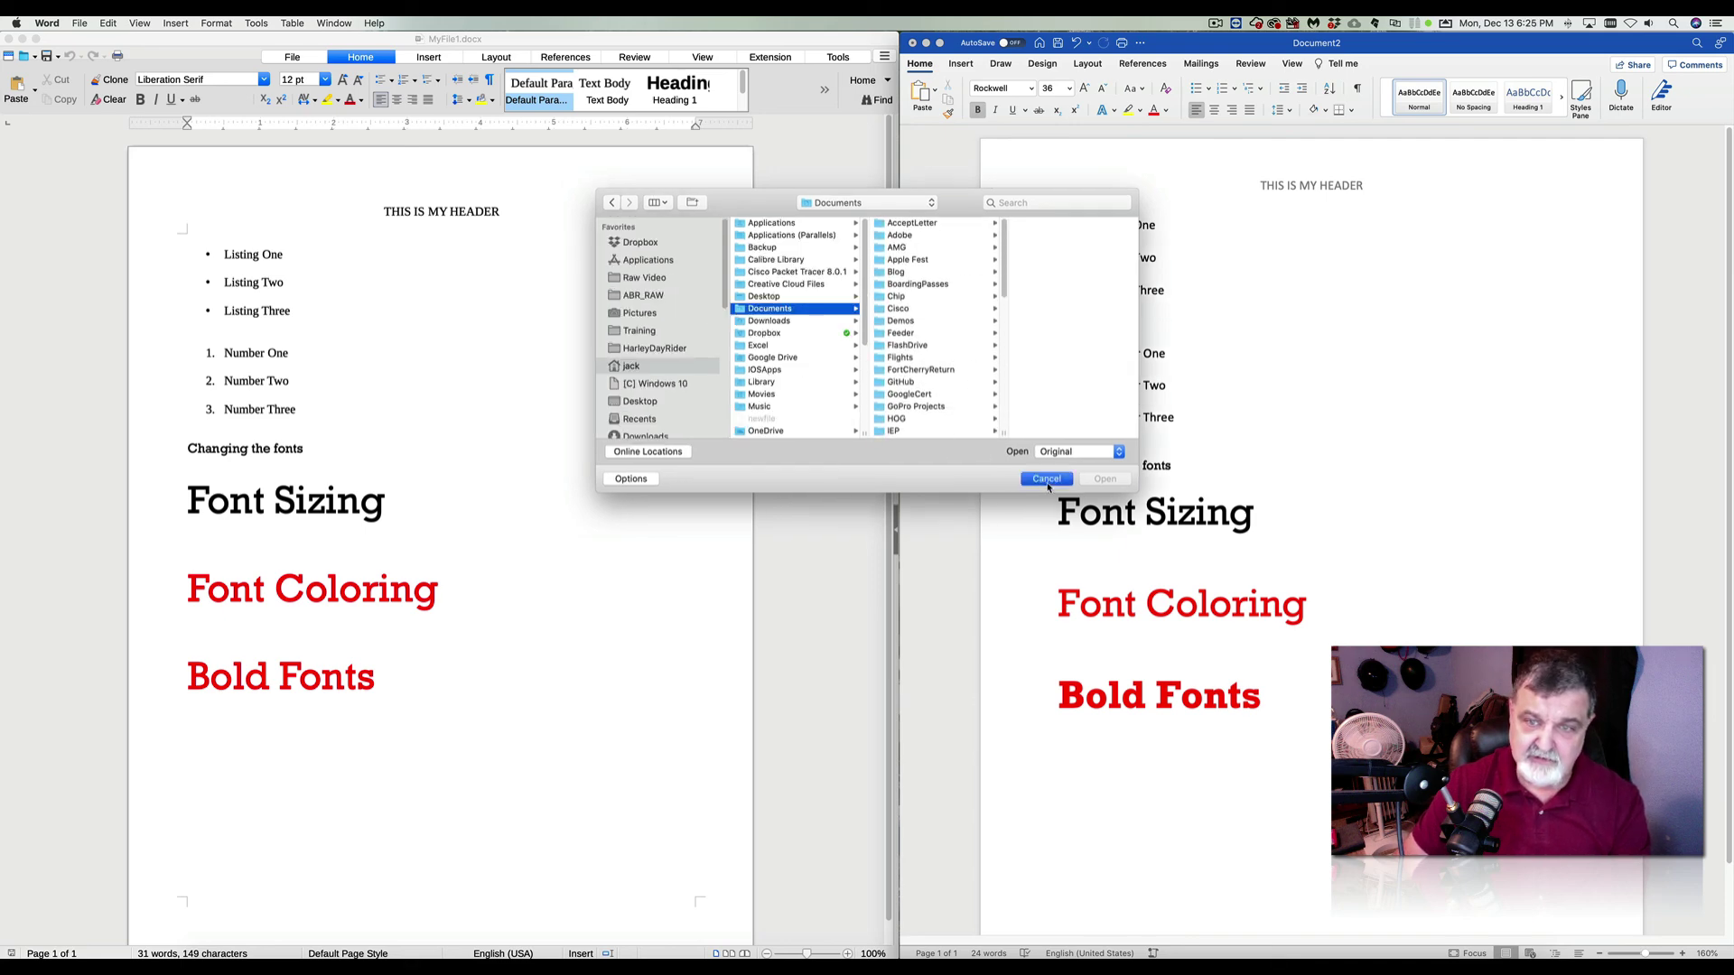
Switch to Finder, find MyFile1.docx in the Demos folder inside Documents and open it with Microsoft Word.
left_click(205, 965)
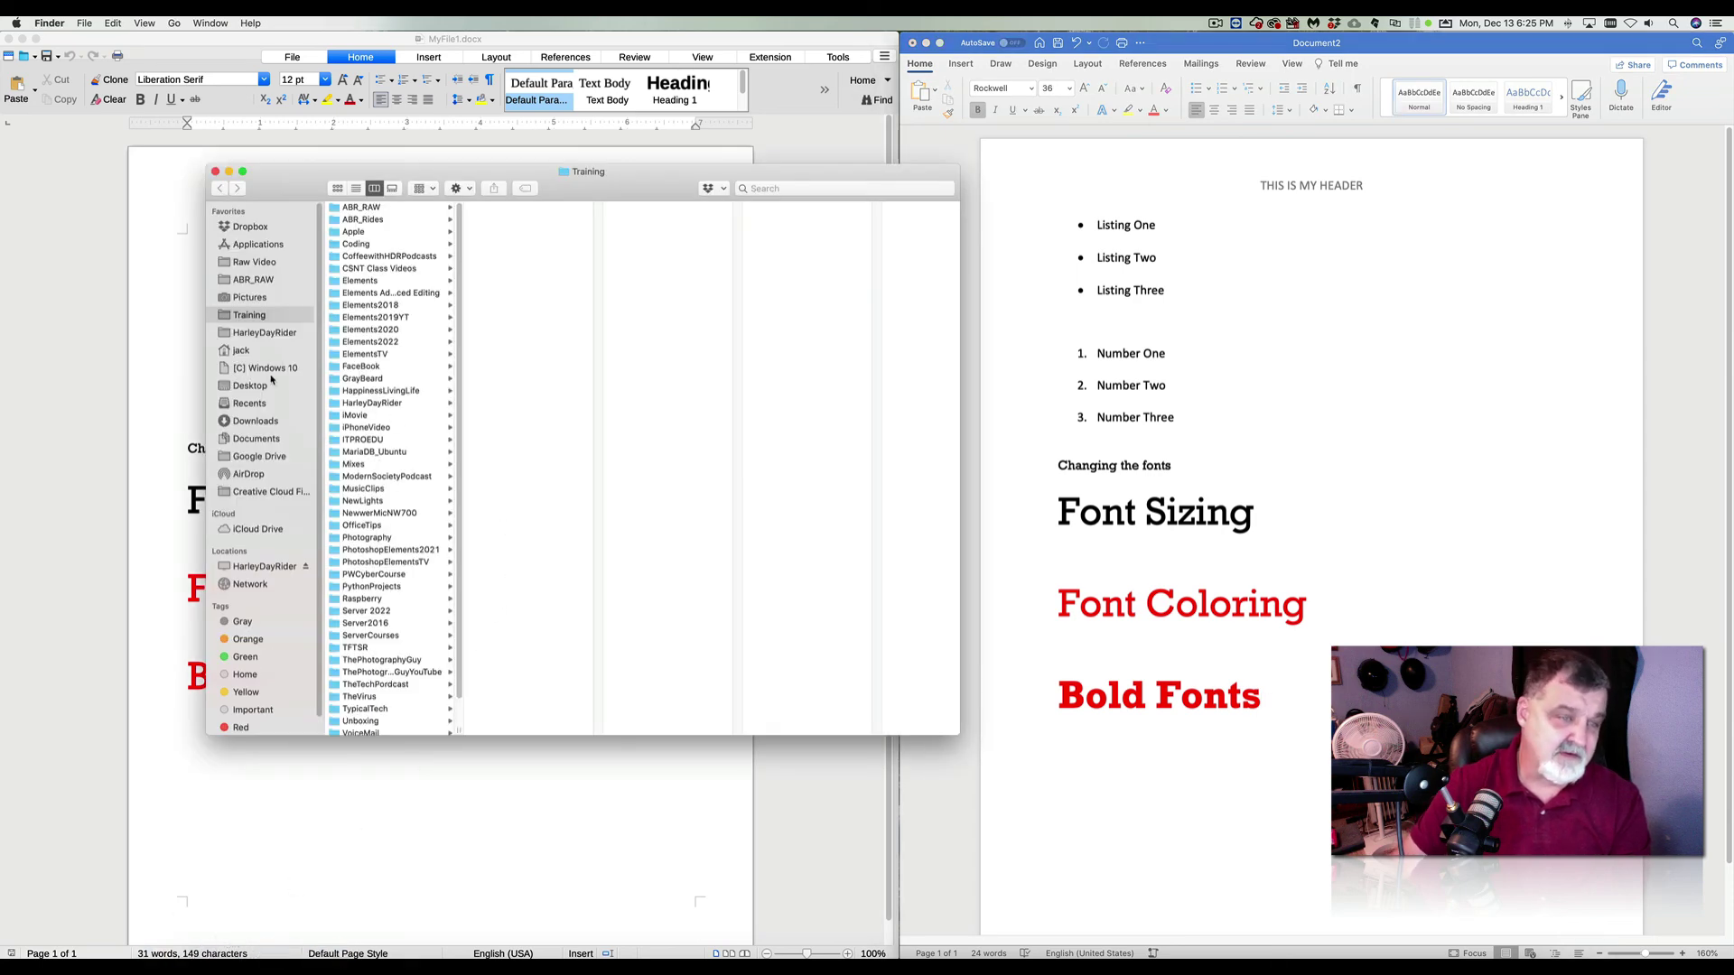
left_click(257, 438)
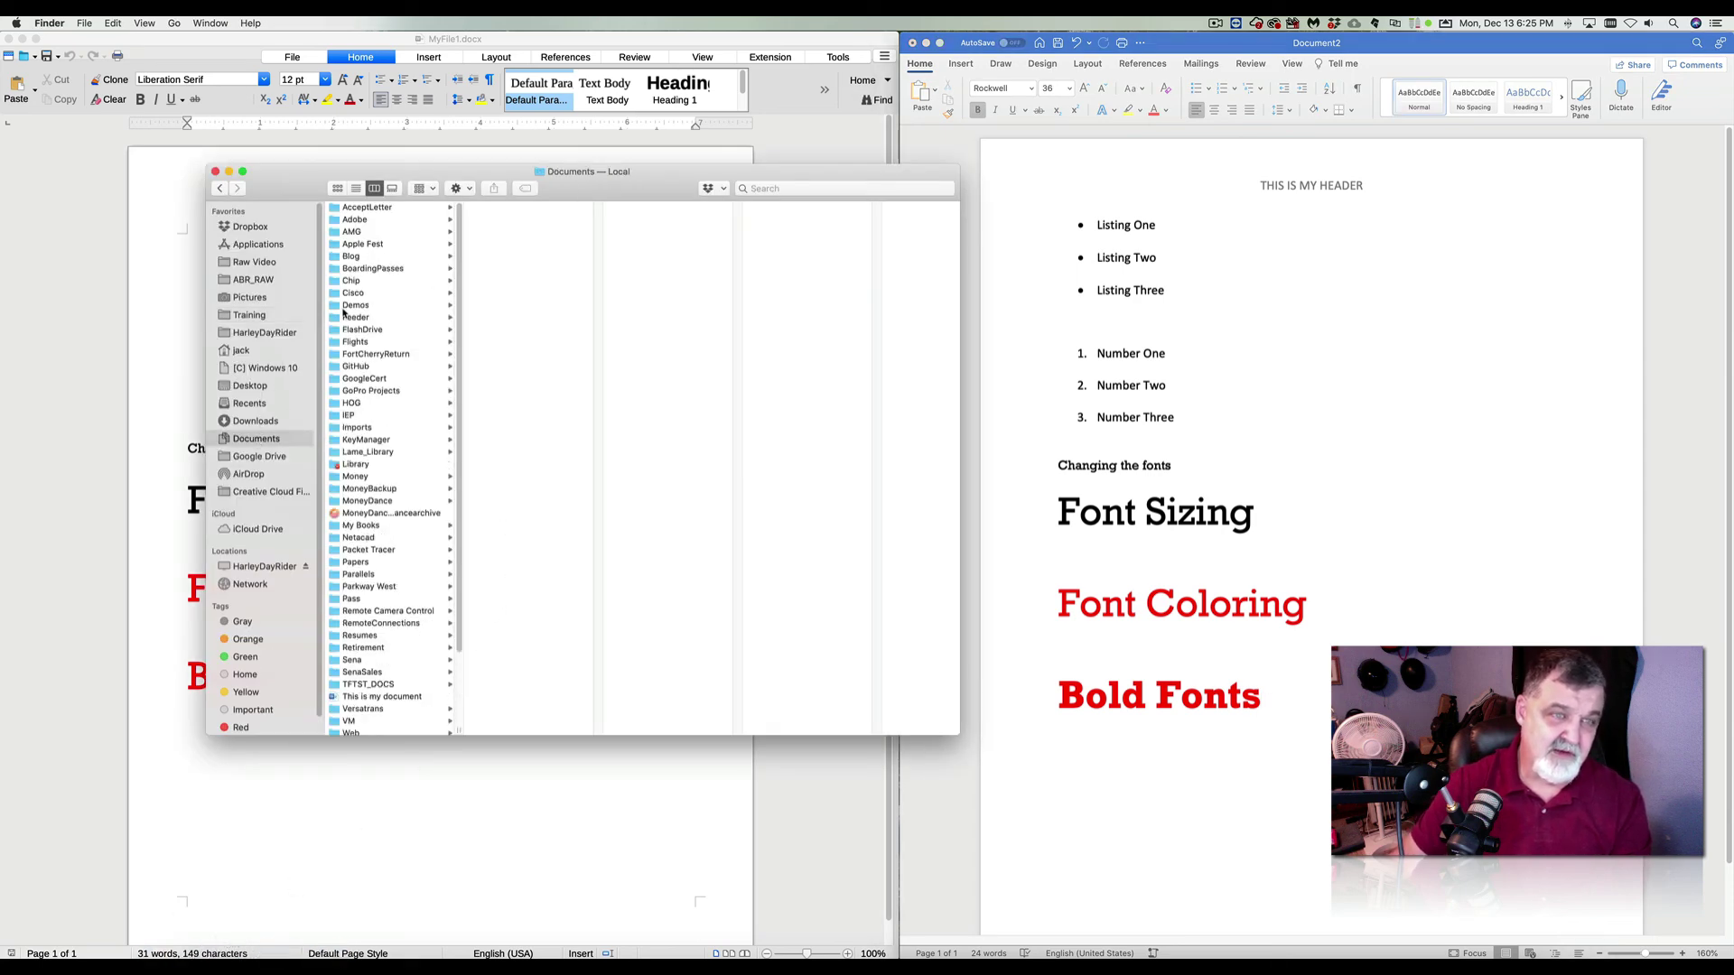
left_click_drag(583, 181, 823, 127)
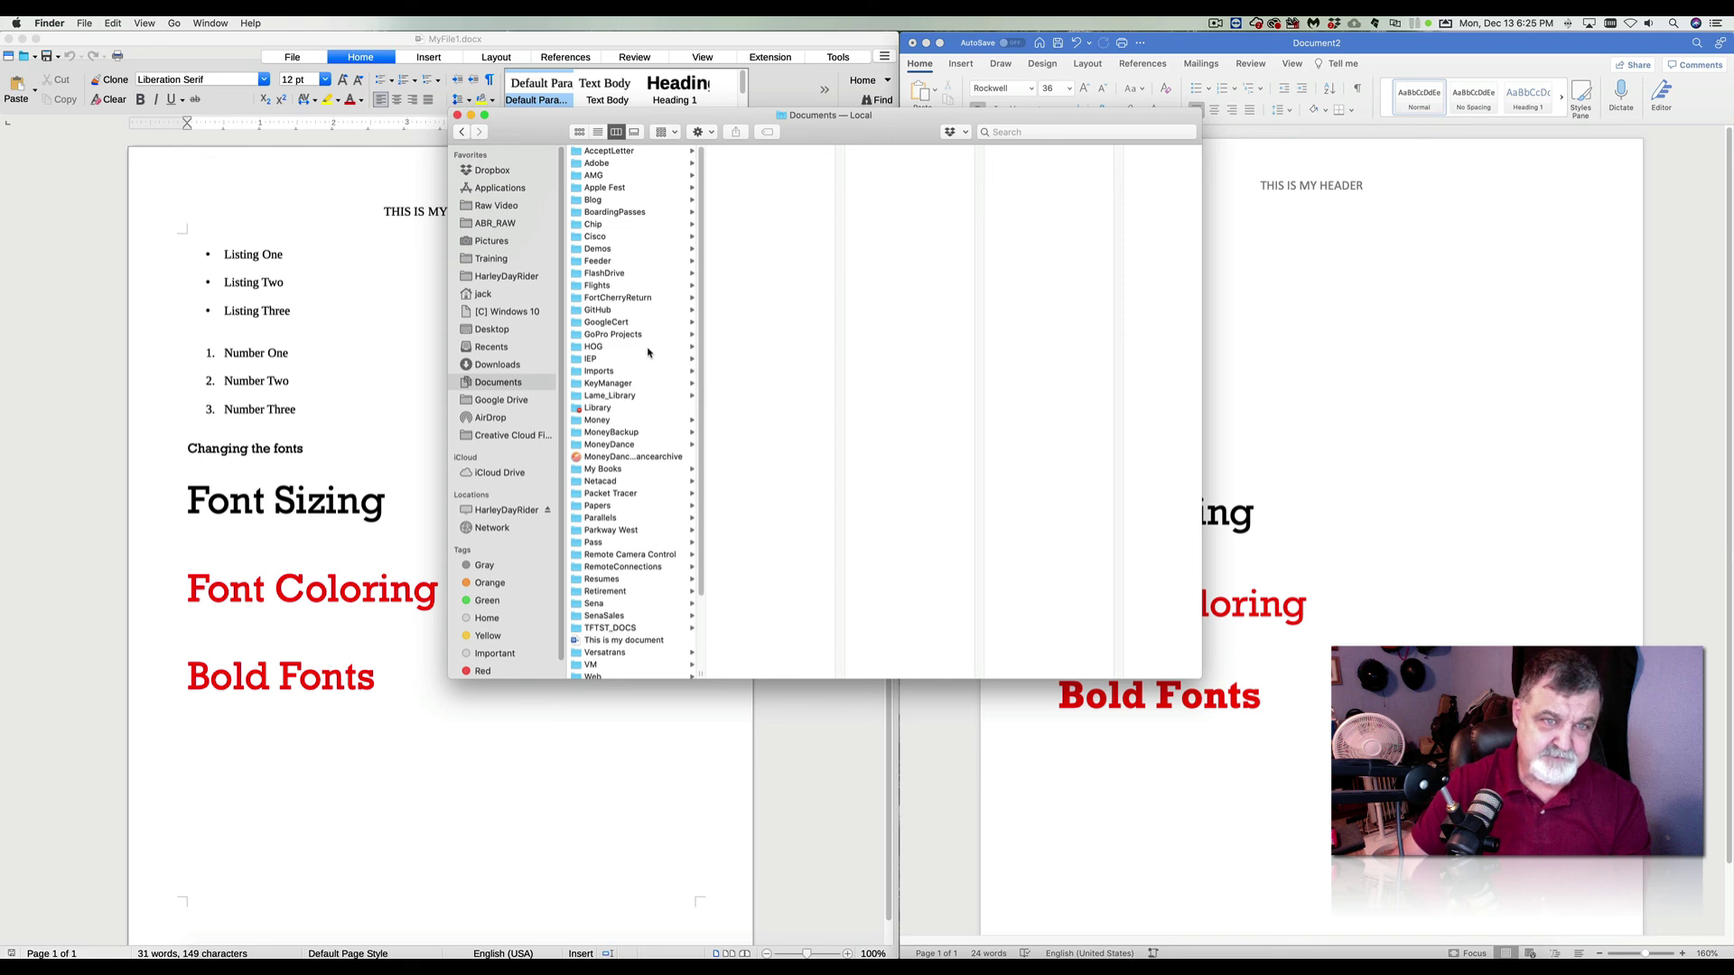
left_click(599, 251)
left_click(730, 152)
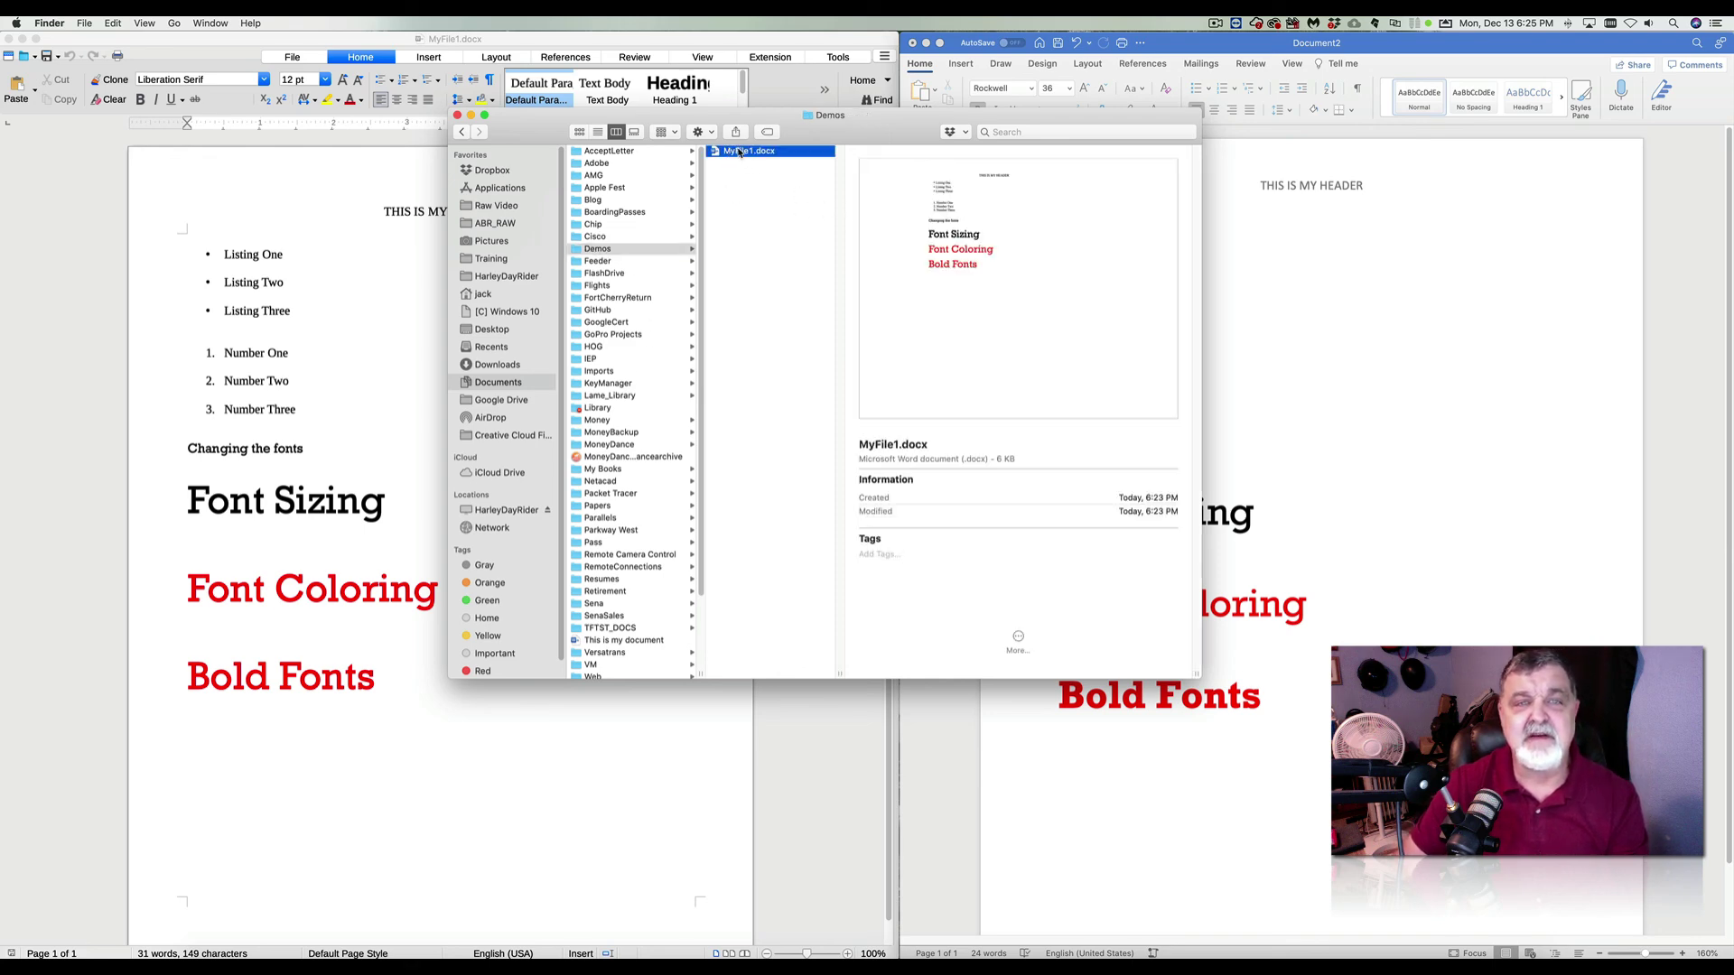
right_click(738, 153)
mouse_move(867, 170)
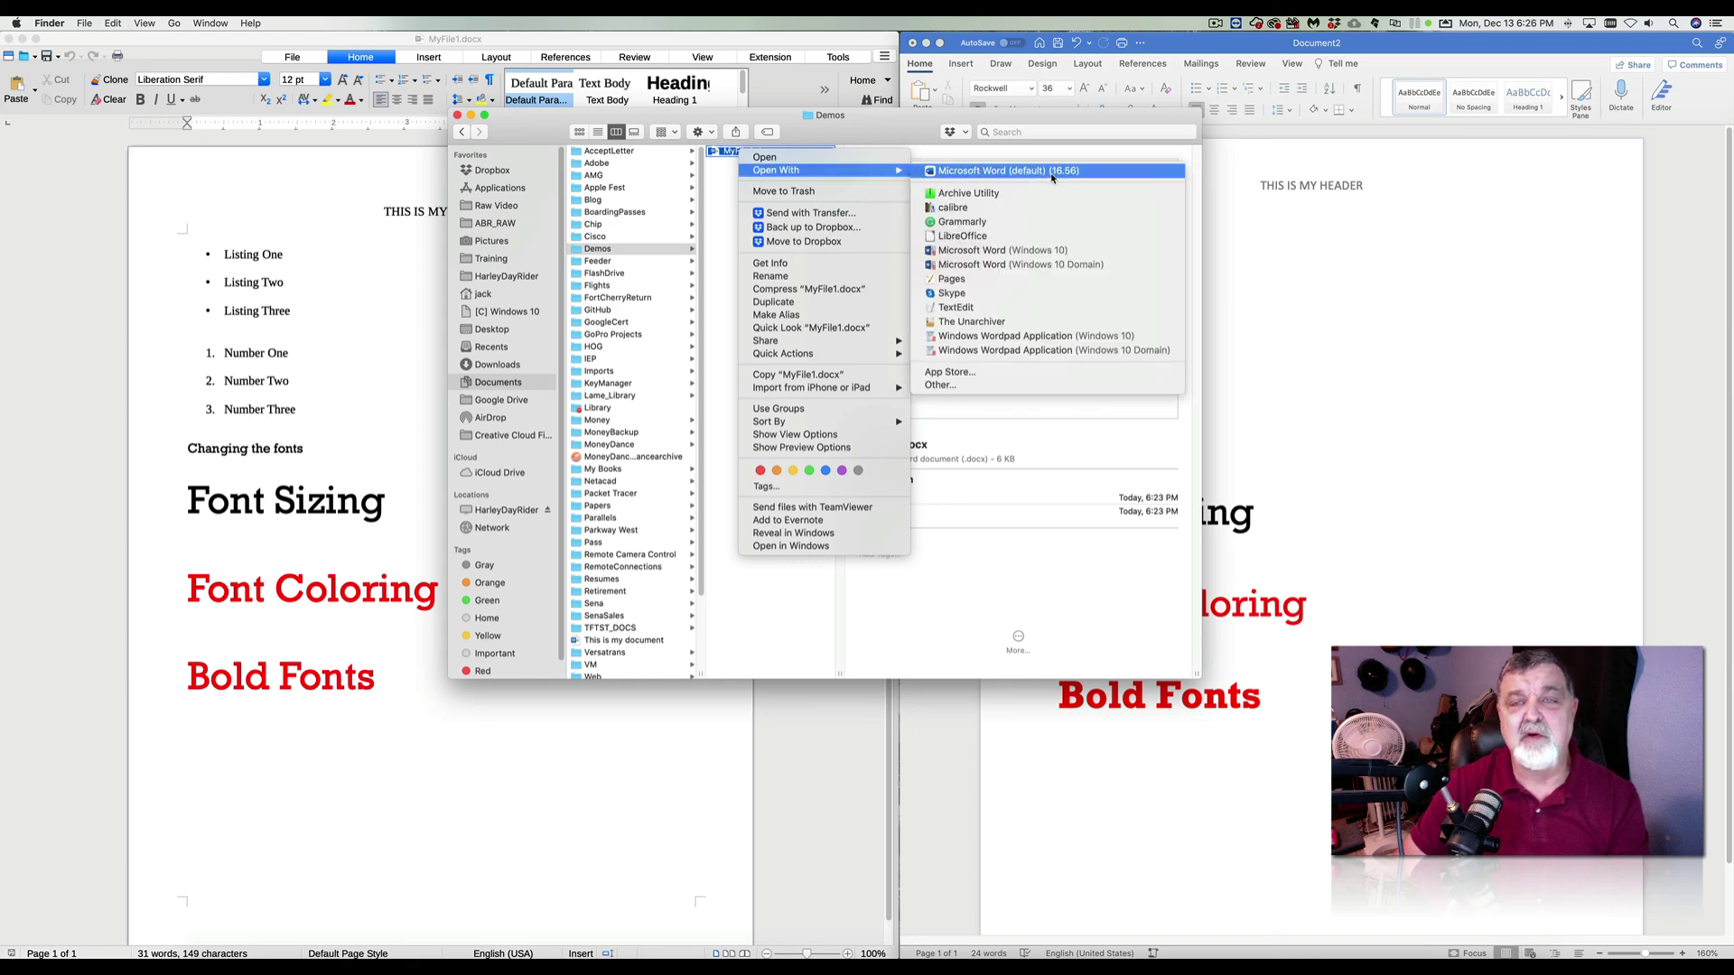
left_click(997, 171)
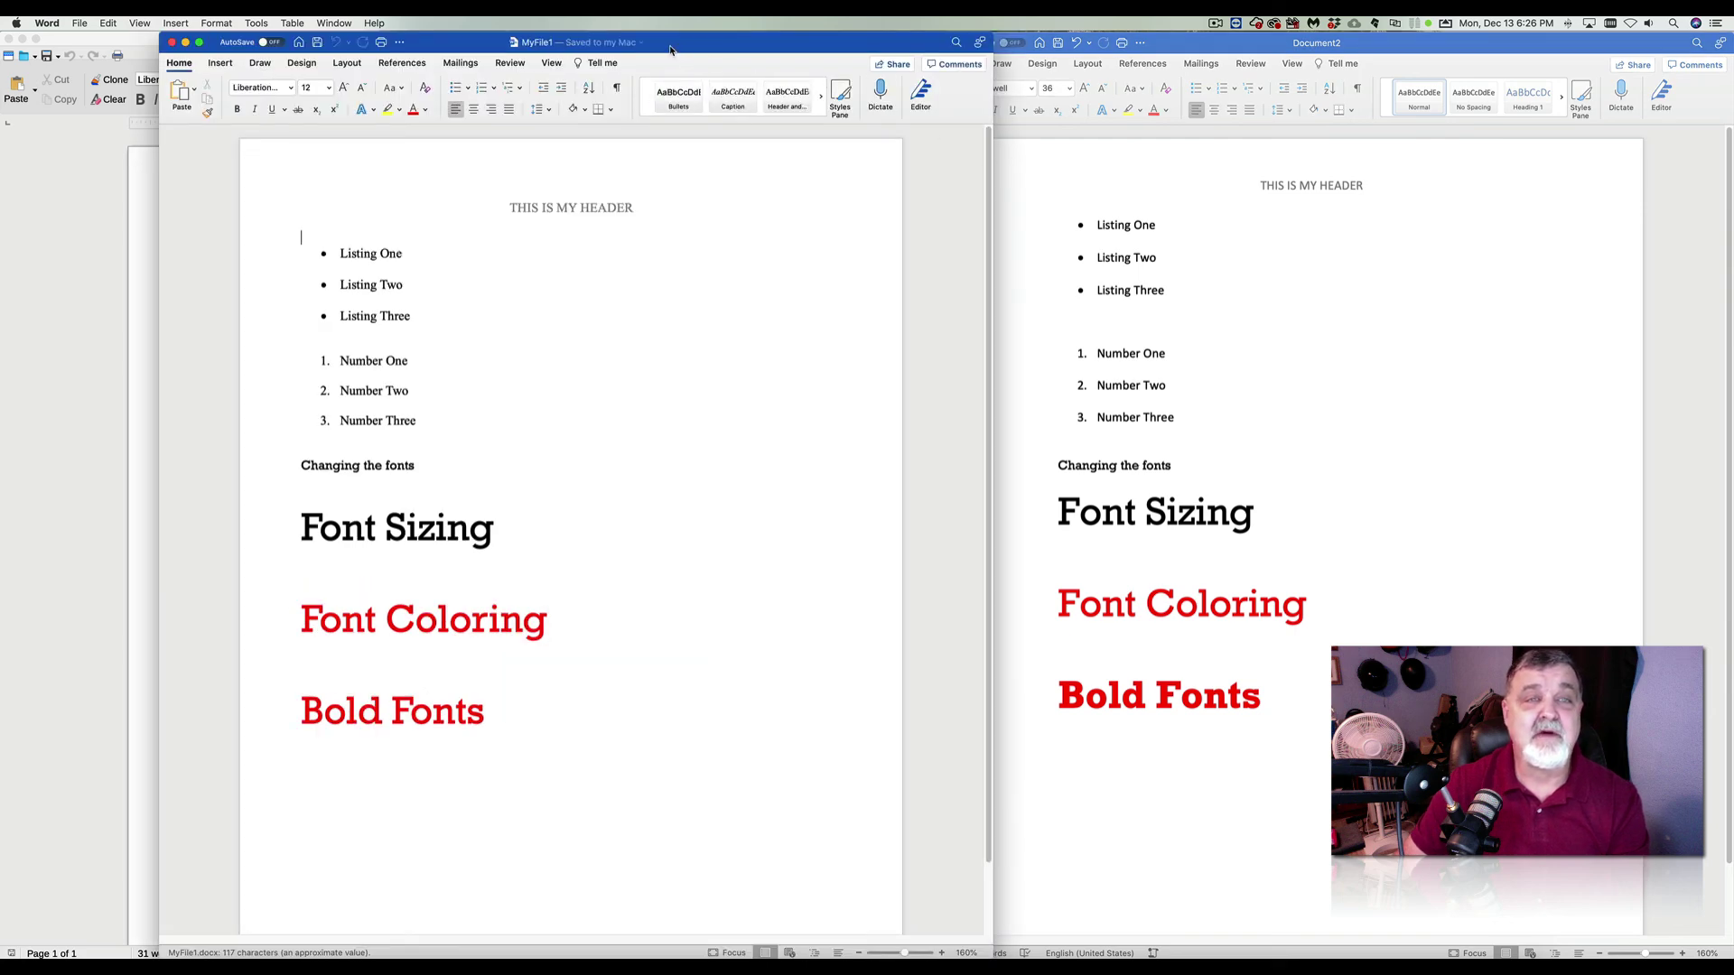
Move the MyFile1 window beside the Writer document and inspect its "Font Sizing" and "Bold Fonts" lines for matching formatting.
left_click_drag(666, 50, 954, 50)
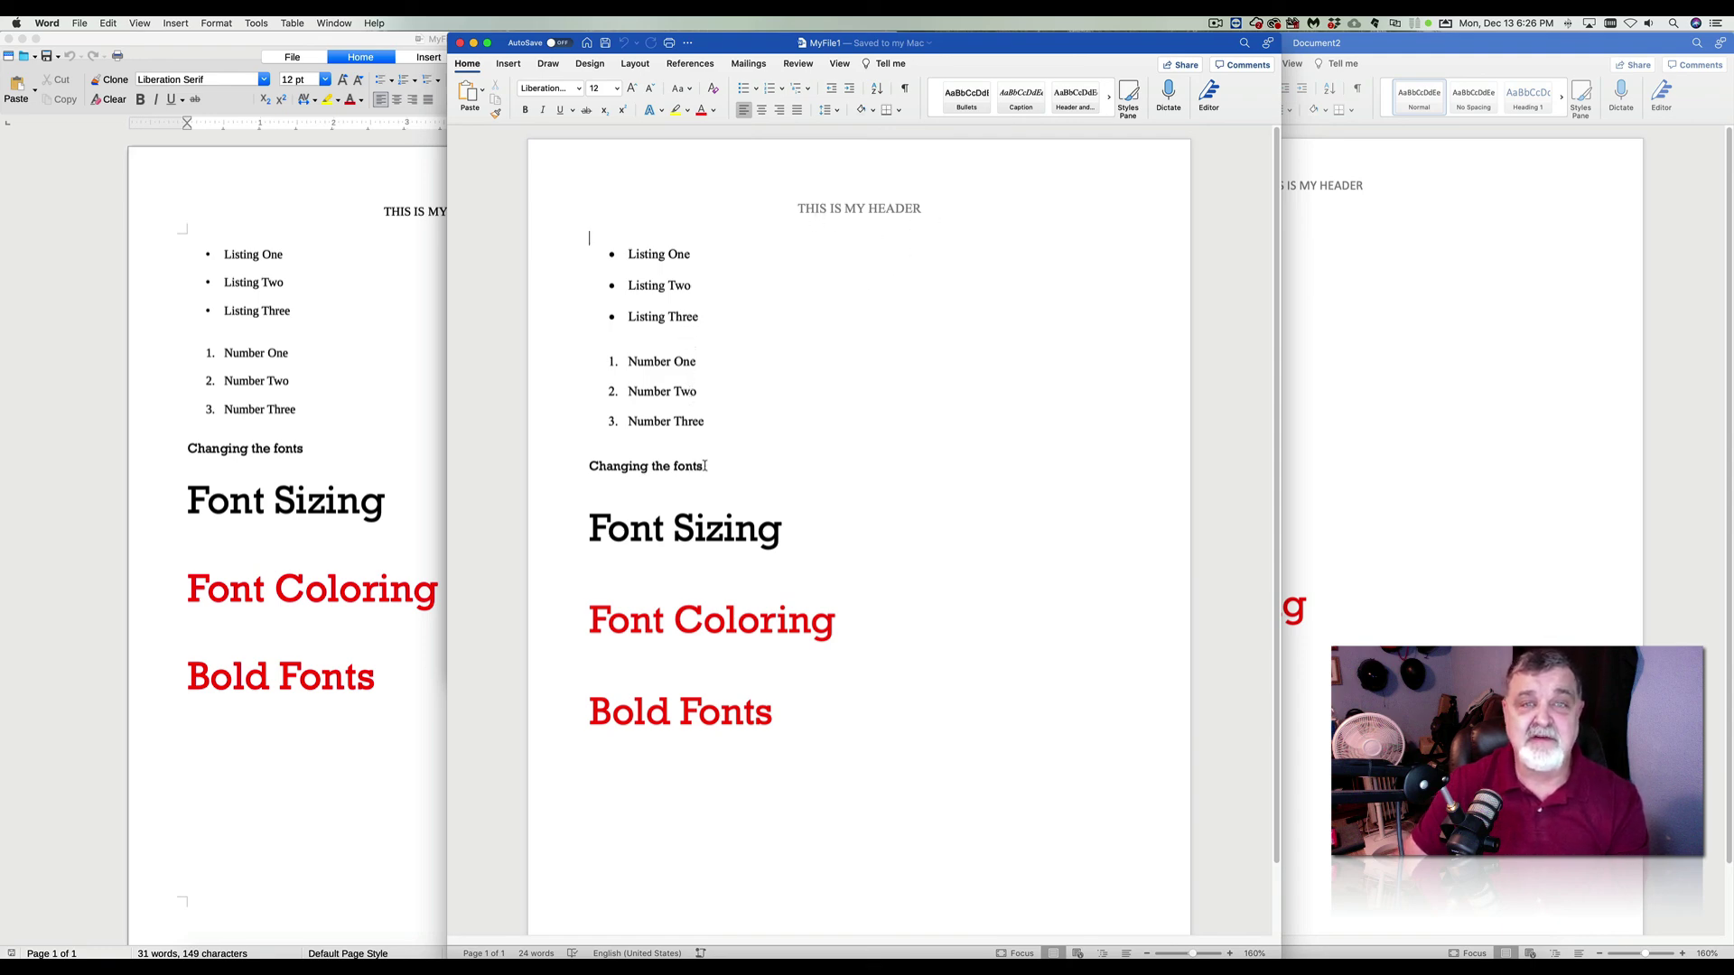
left_click_drag(802, 542, 569, 534)
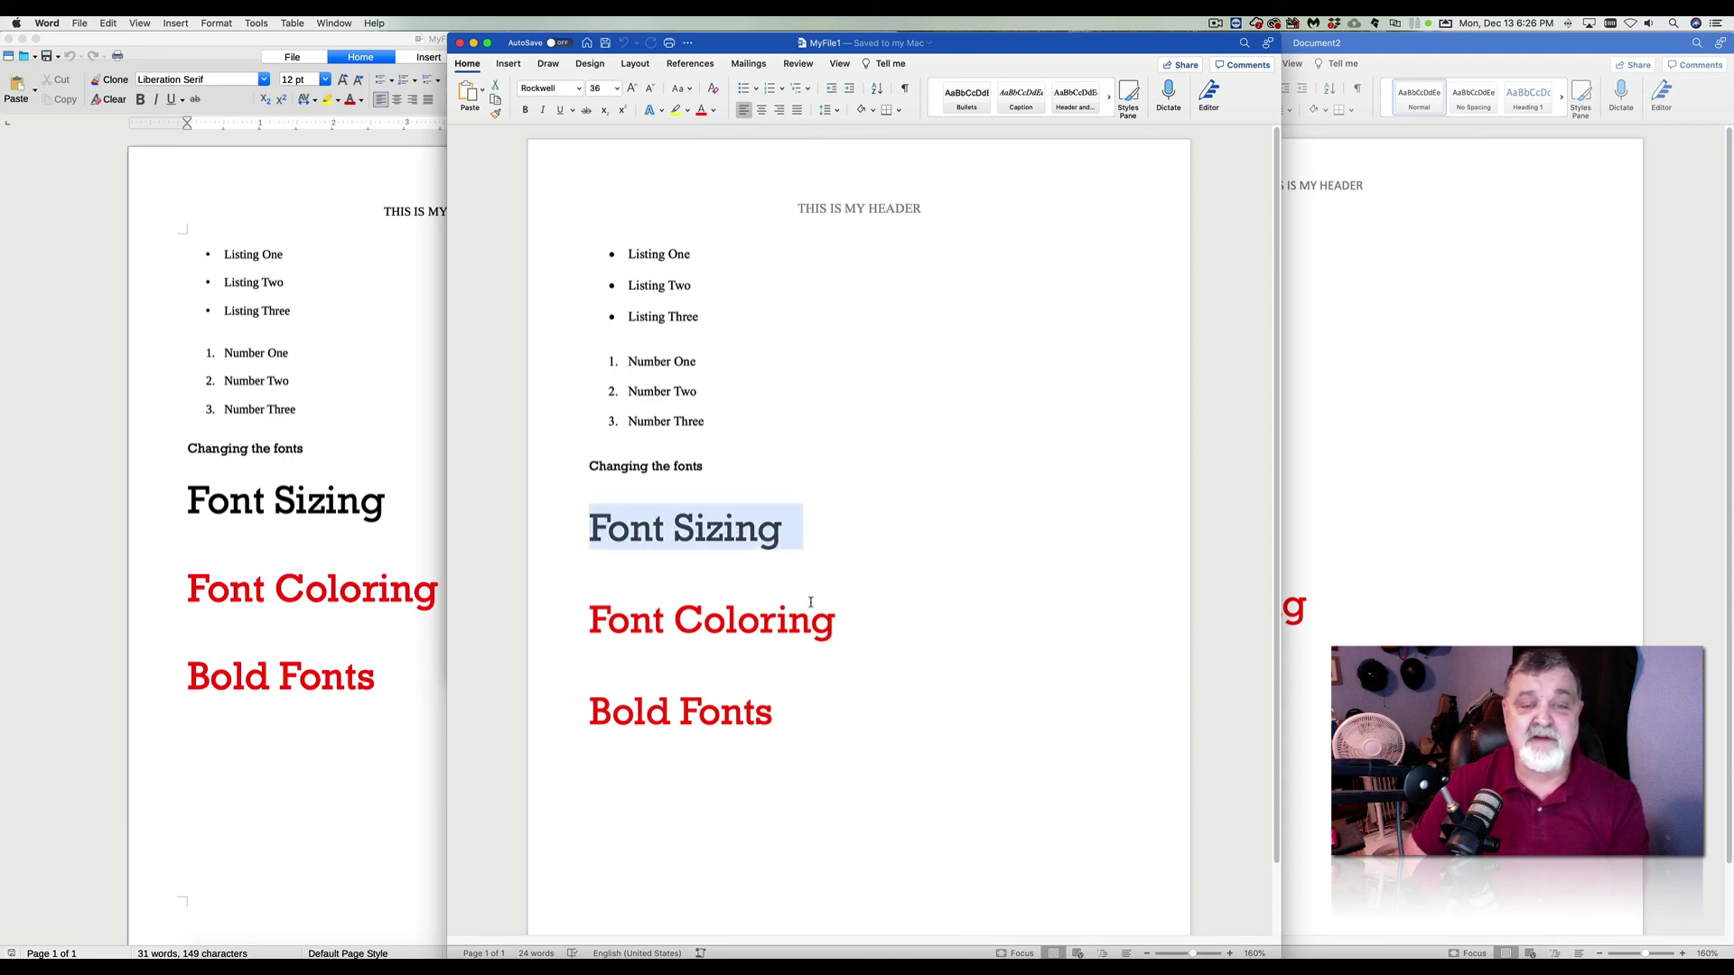
left_click_drag(798, 715, 593, 727)
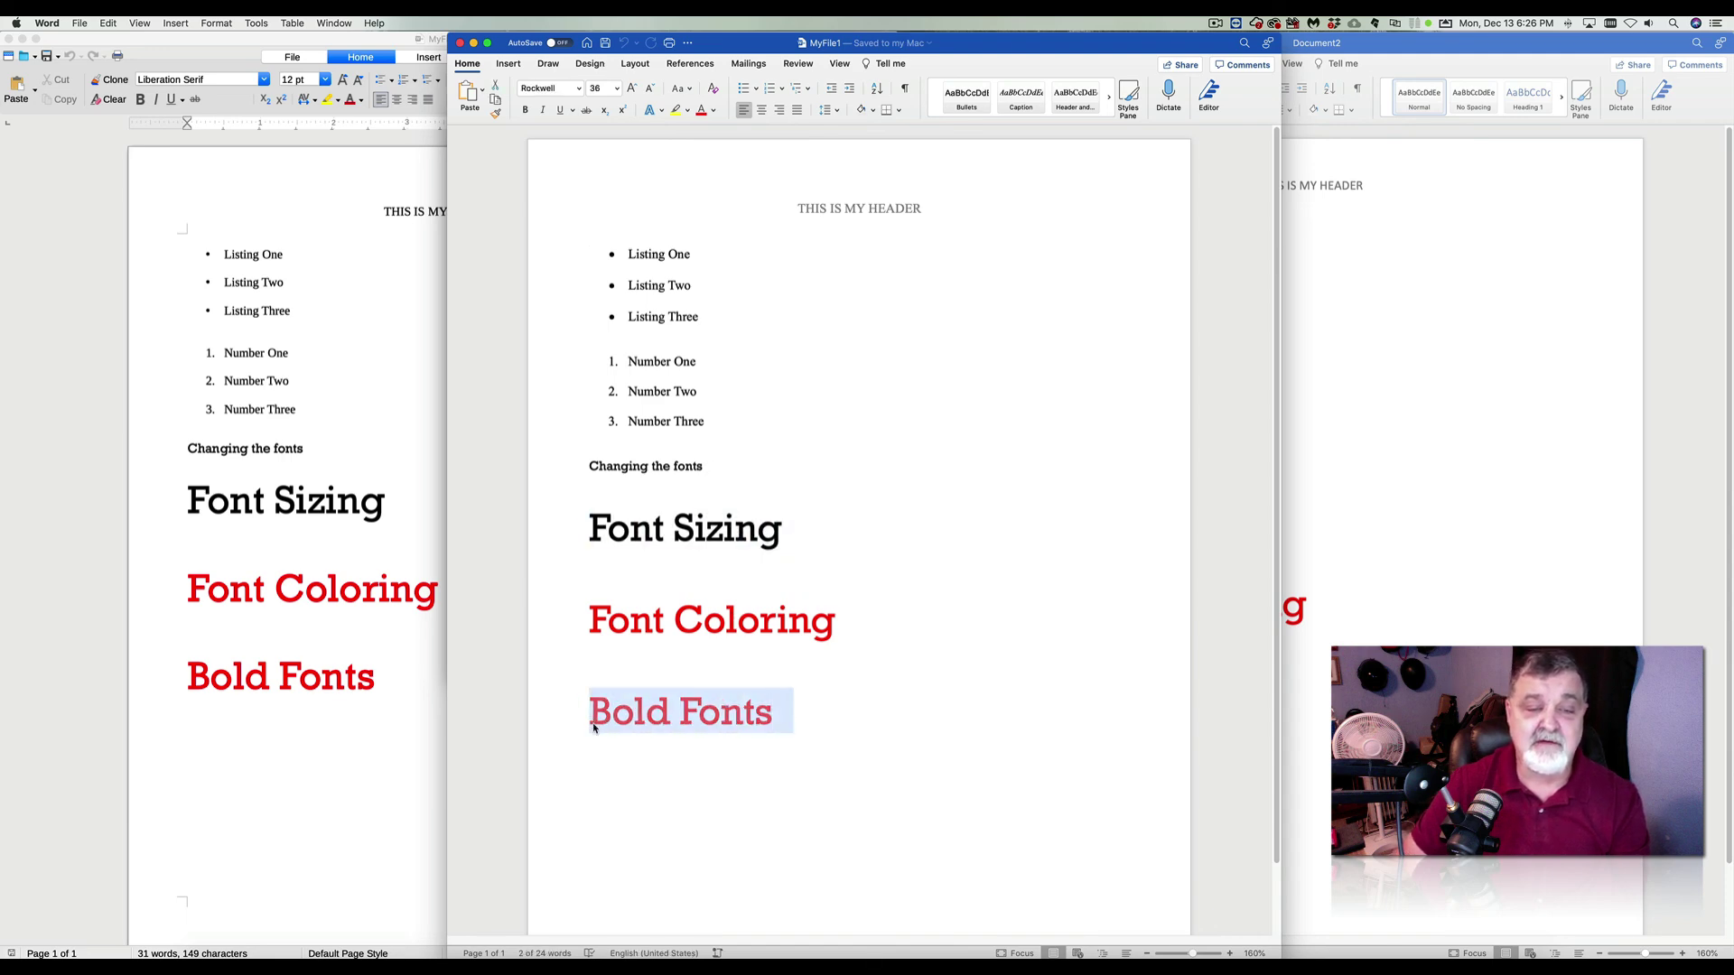
left_click(933, 599)
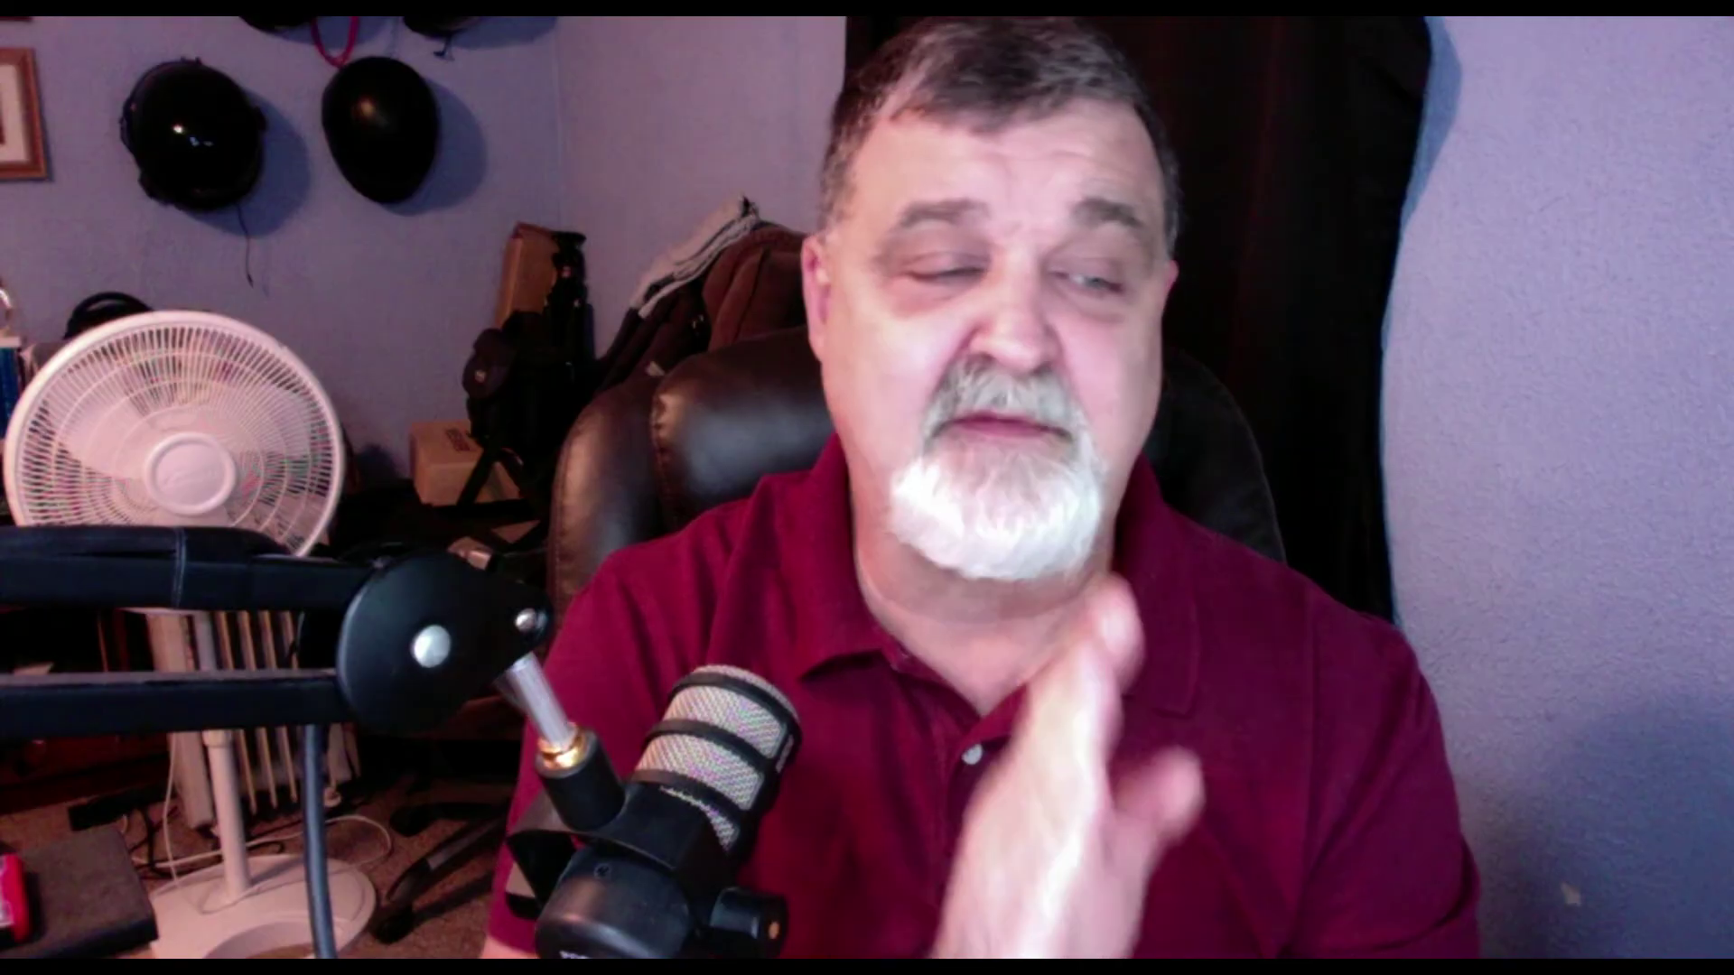